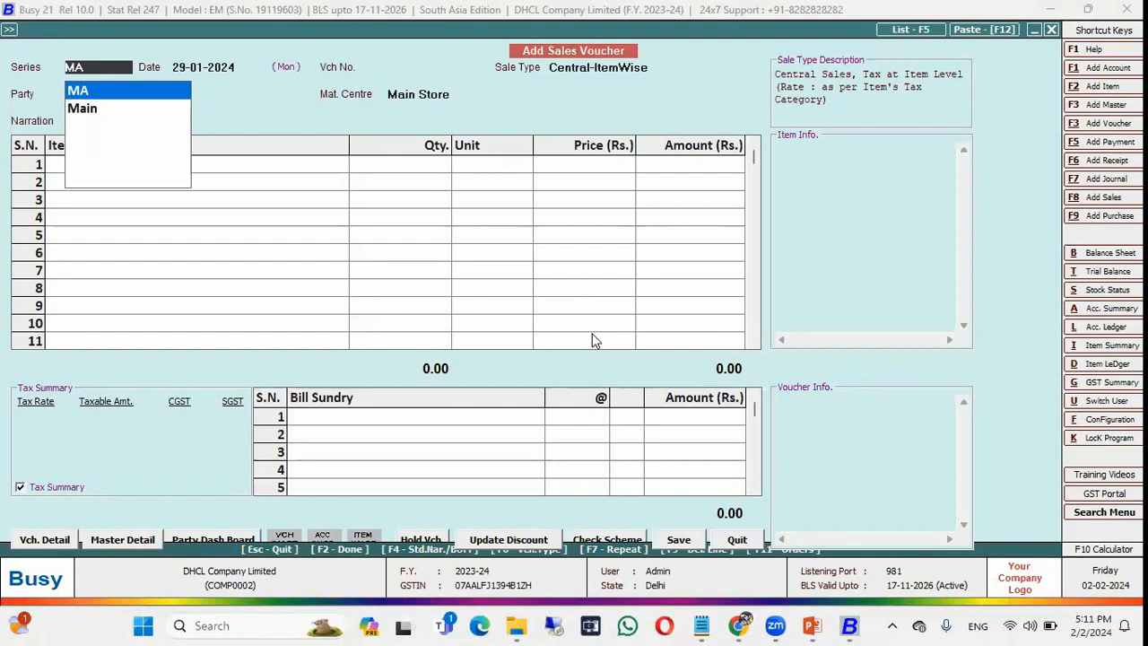
Display the sales voucher list, then close it and quit sales voucher entry.
key("F5")
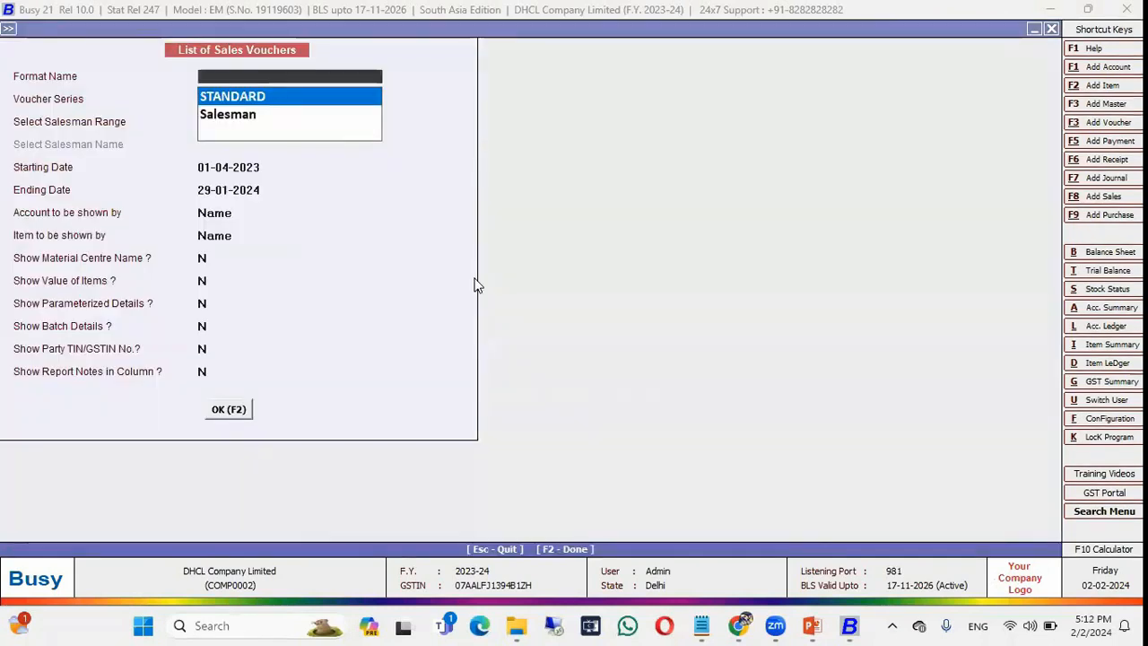
key("Return")
key("F2")
key("Escape")
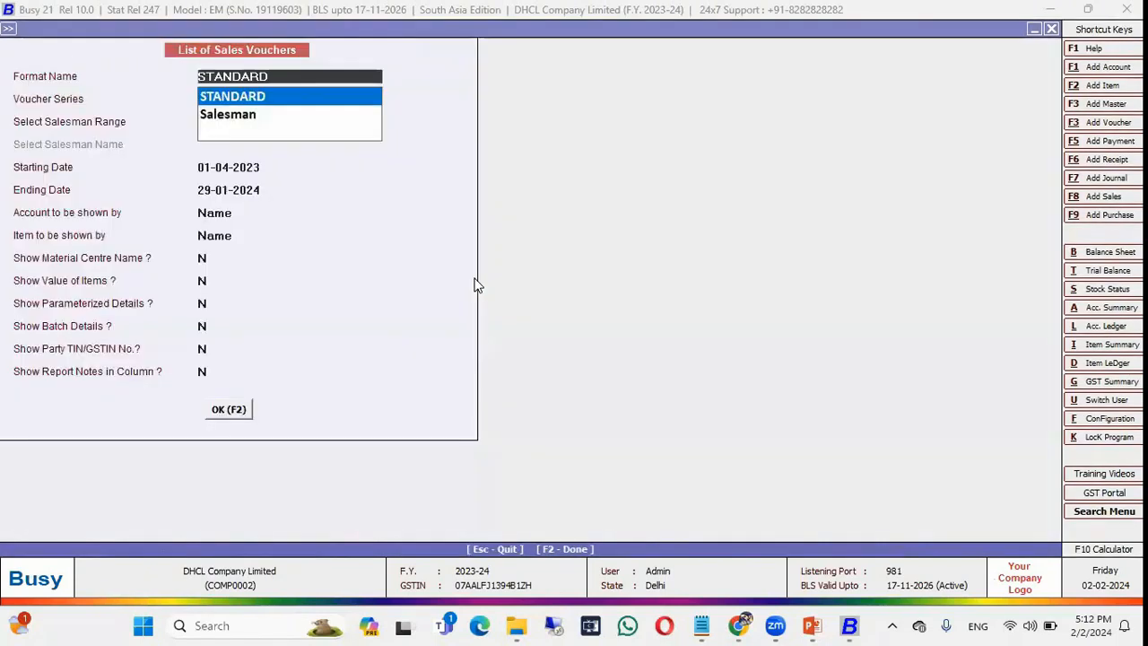
key("Escape")
key("Escape")
key("Return")
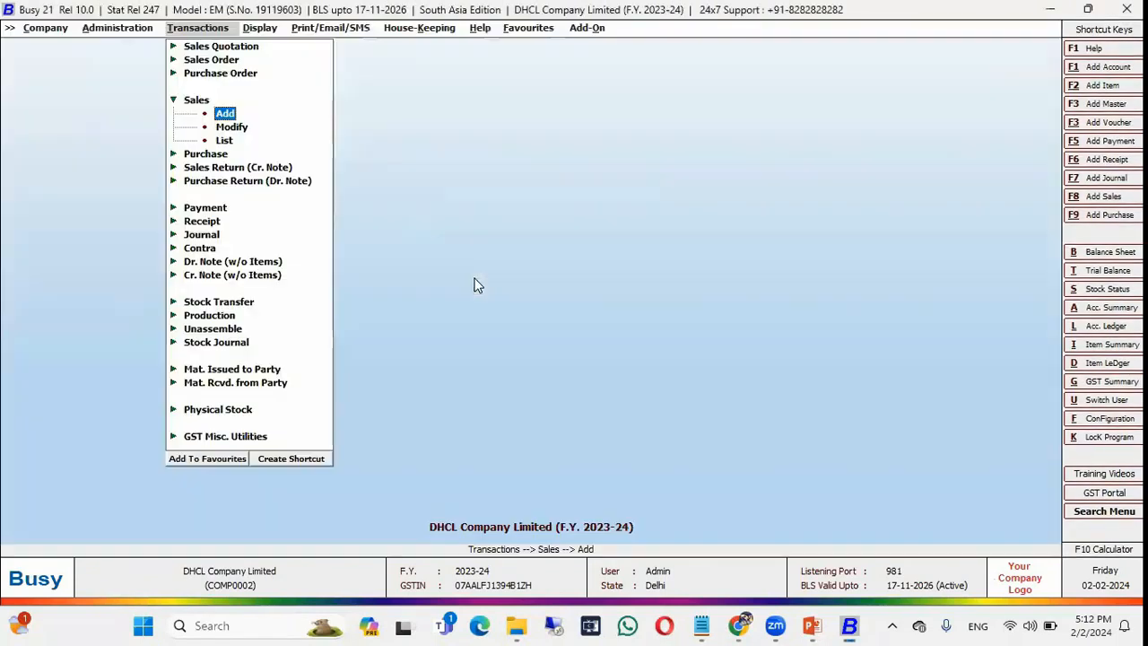
From Payment > Add, list the Main series payment vouchers PV/1 to PV/4.
key("Down")
key("Down")
key("Down")
key("Down")
key("Down")
key("Down")
key("Return")
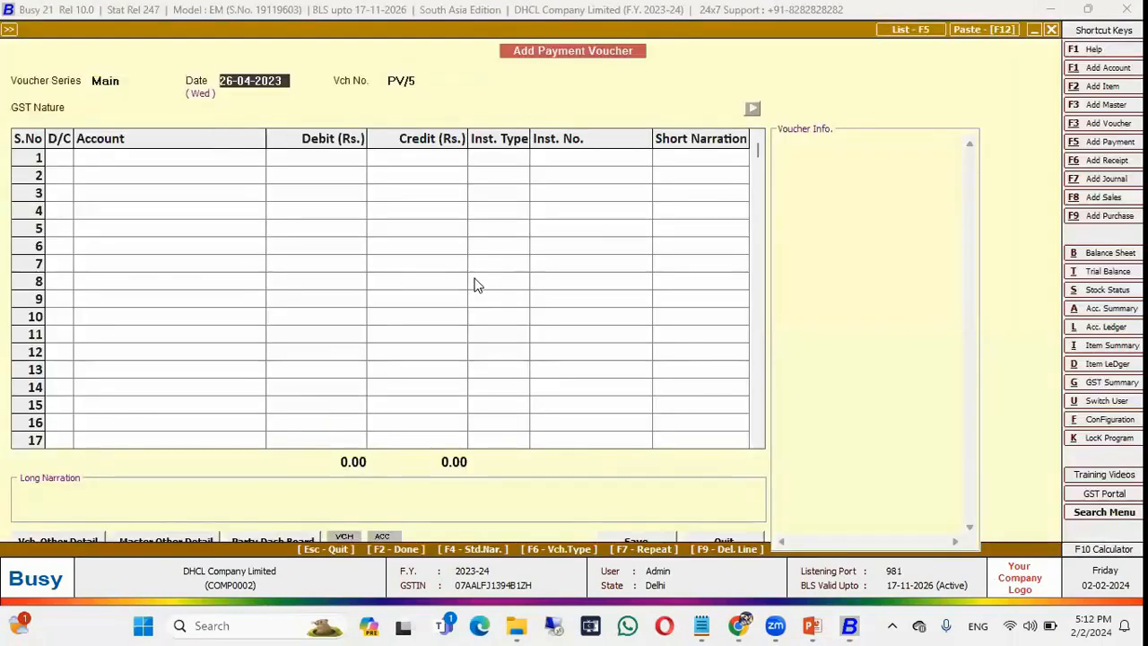
key("F5")
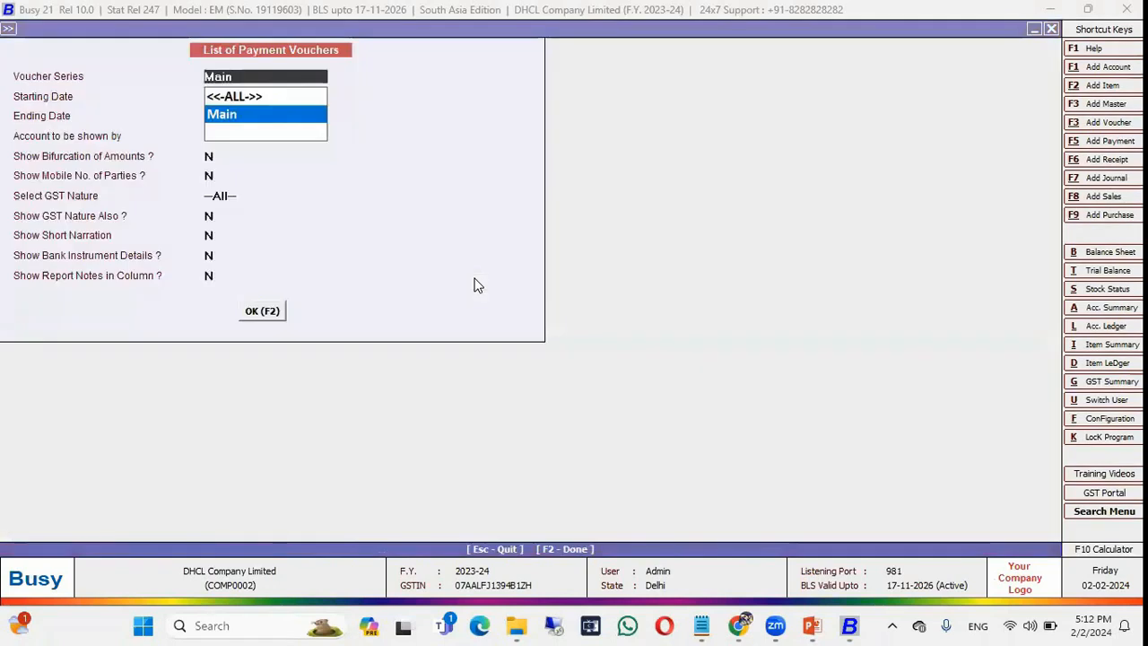
key("Up")
key("Return")
key("F2")
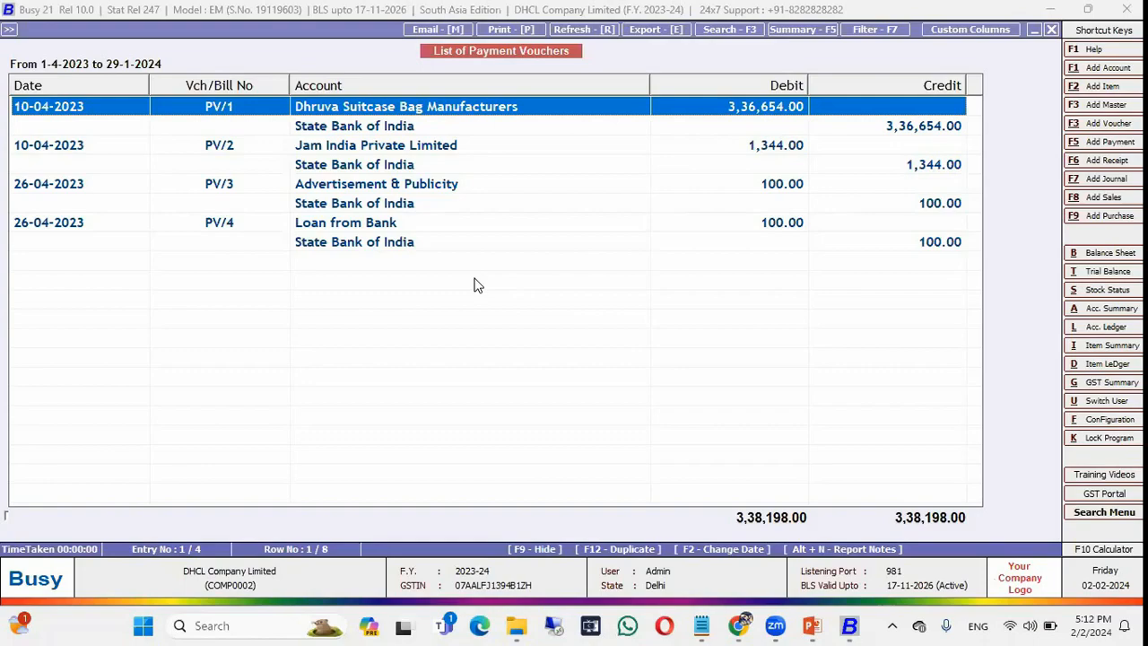
key("alt+Tab")
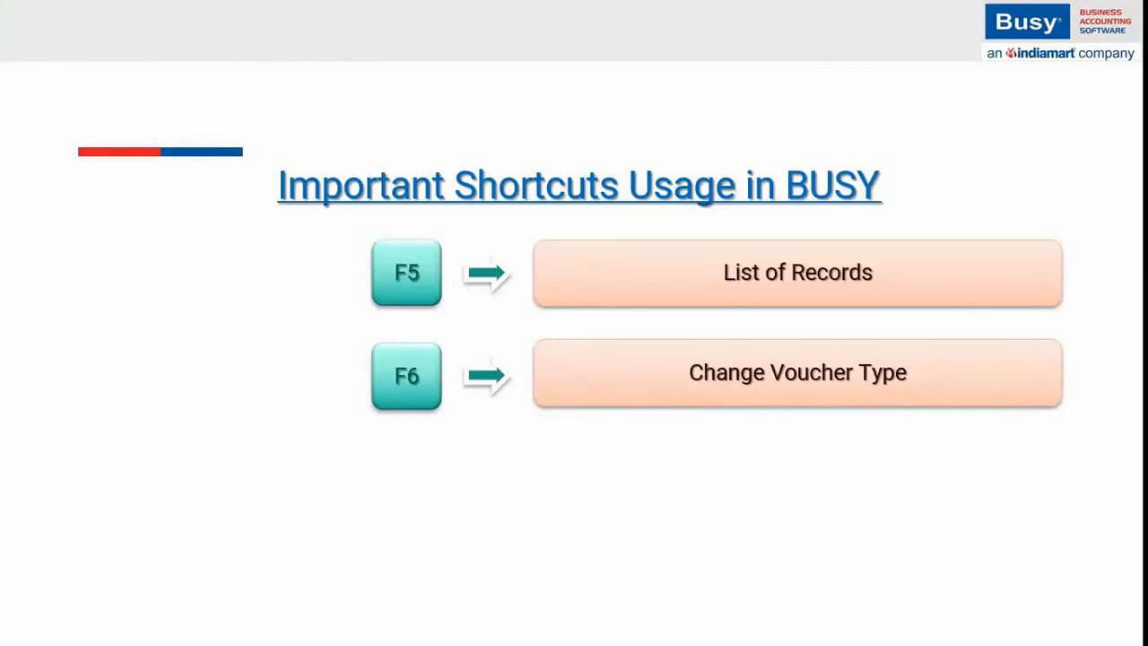
Back in Busy, close the payment voucher list and quit payment voucher entry.
key("alt+Tab")
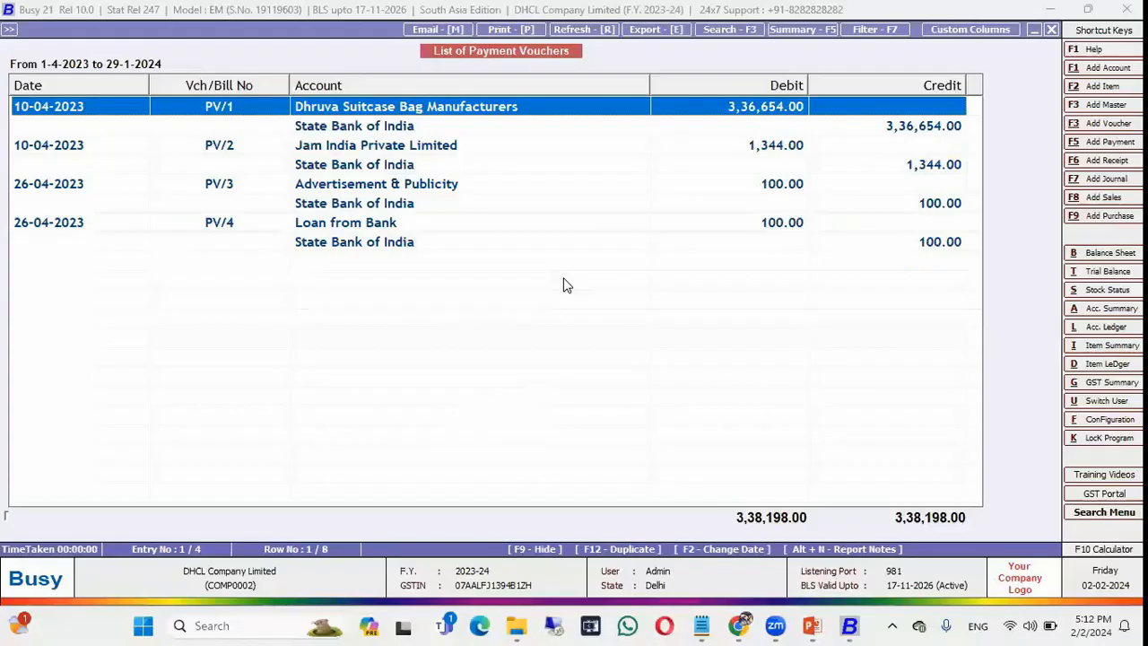
key("Escape")
key("Return")
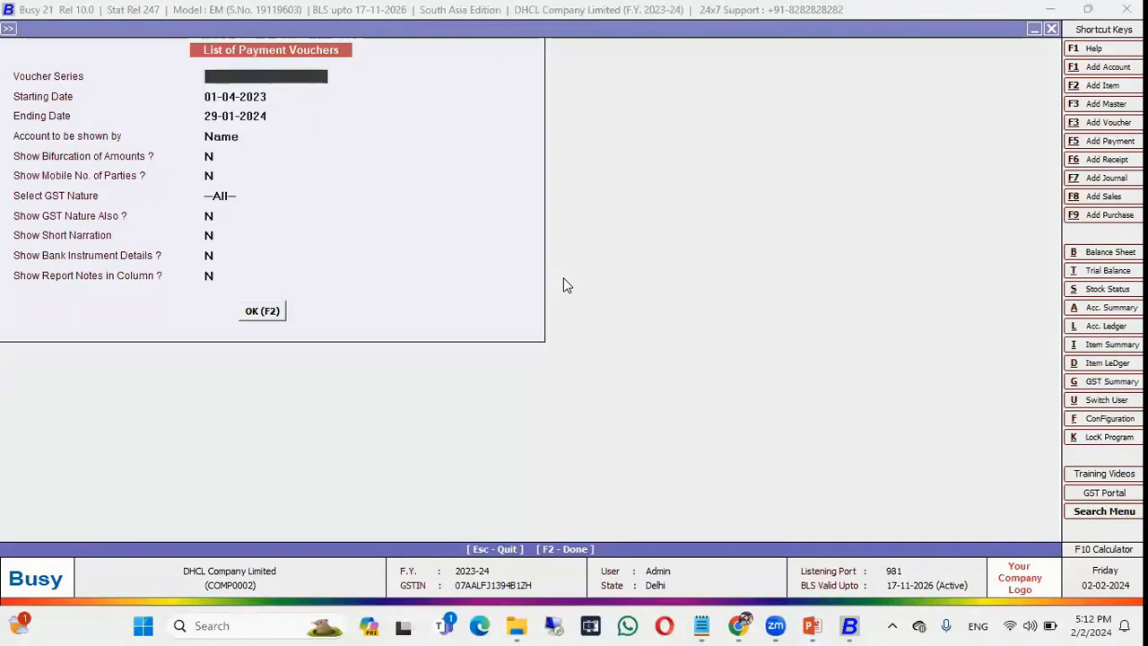
key("F5")
key("Escape")
key("Return")
Go to Transactions > Payment > Modify and open voucher PV/4 (Loan from Bank, 100.00).
key("Escape")
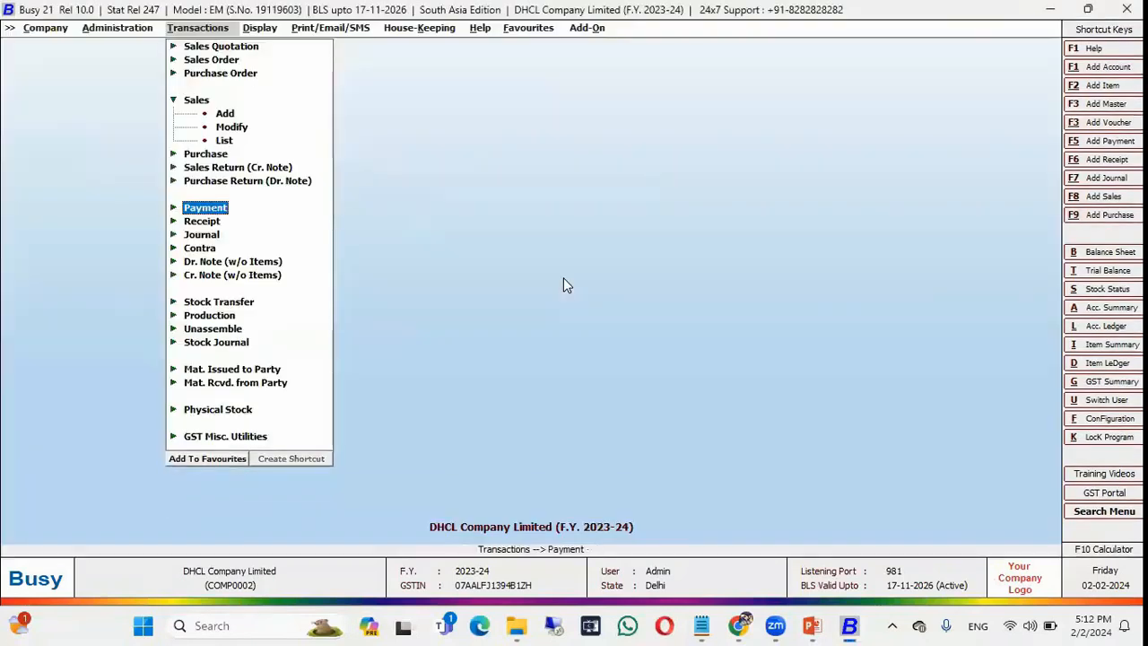
key("Up")
key("Up")
key("Up")
key("Up")
key("Up")
key("Up")
key("Up")
key("Left")
key("Down")
key("Down")
key("Down")
key("Down")
key("Down")
key("Down")
key("Up")
key("Up")
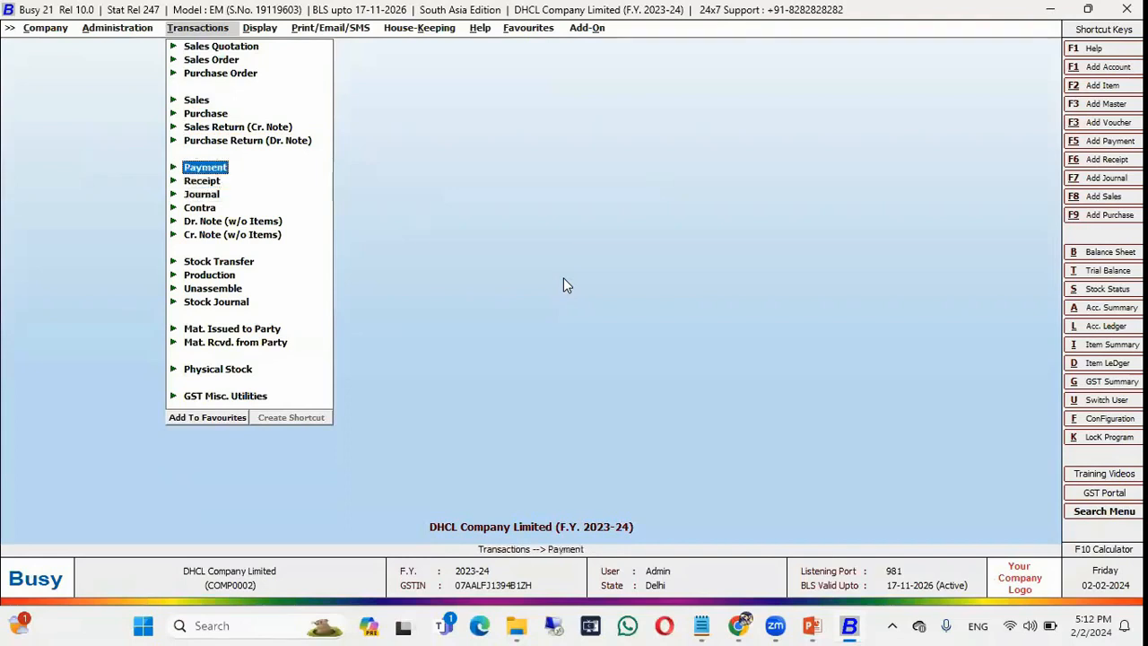
key("Right")
key("Down")
key("Down")
key("Return")
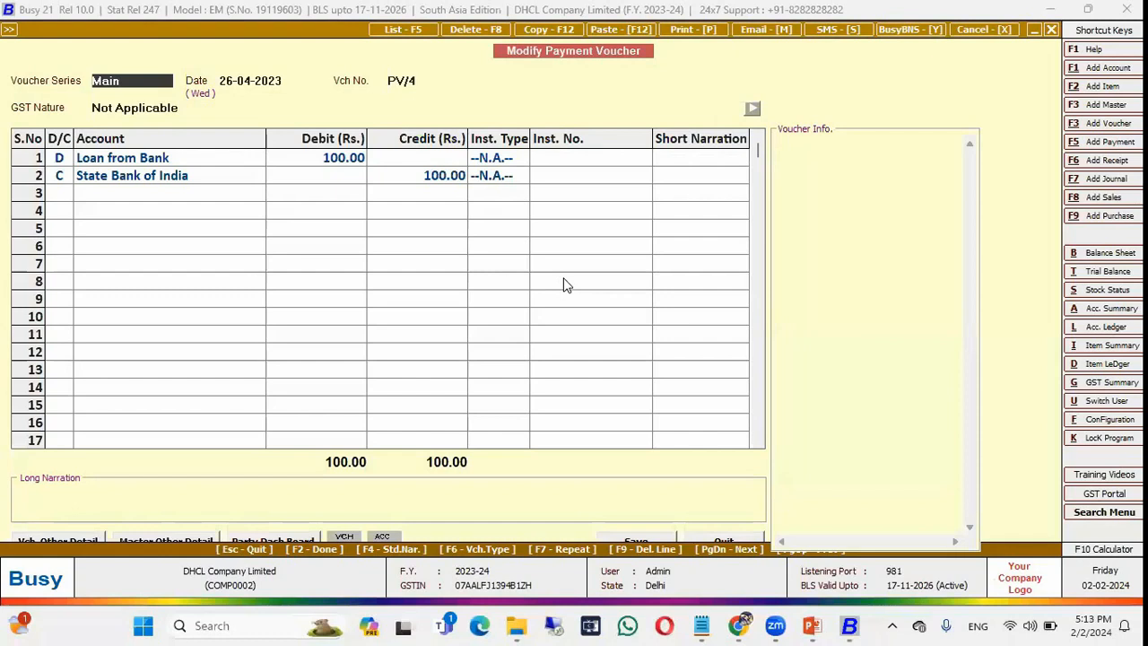
Change payment voucher PV/4 into a Journal voucher, making it JV/5.
left_click(341, 217)
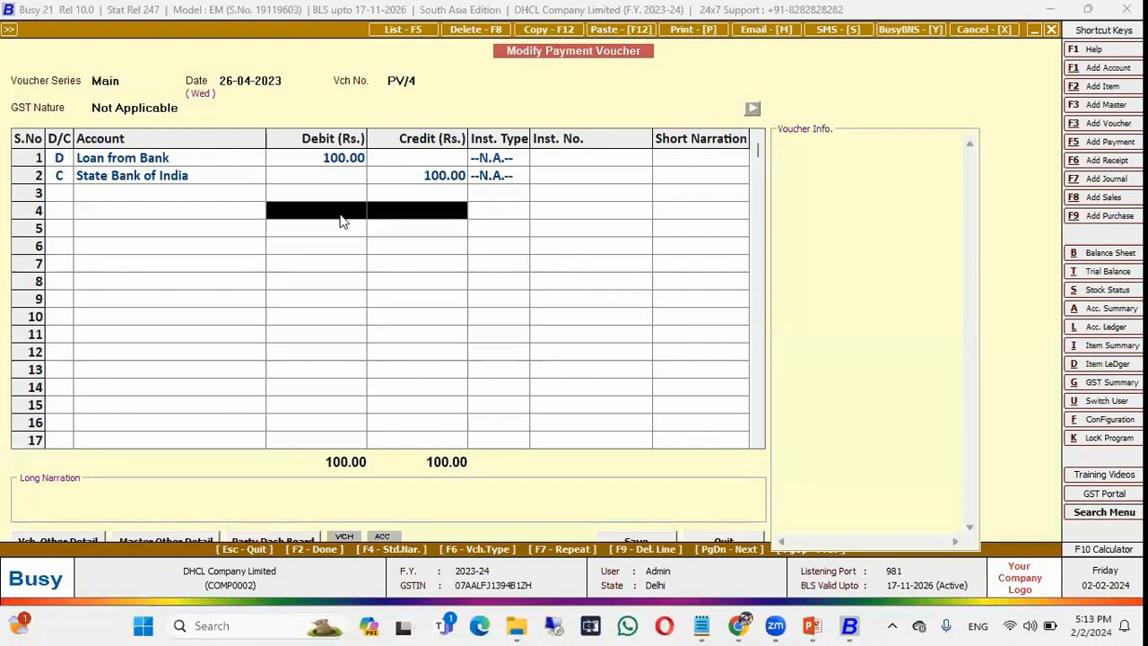
key("F5")
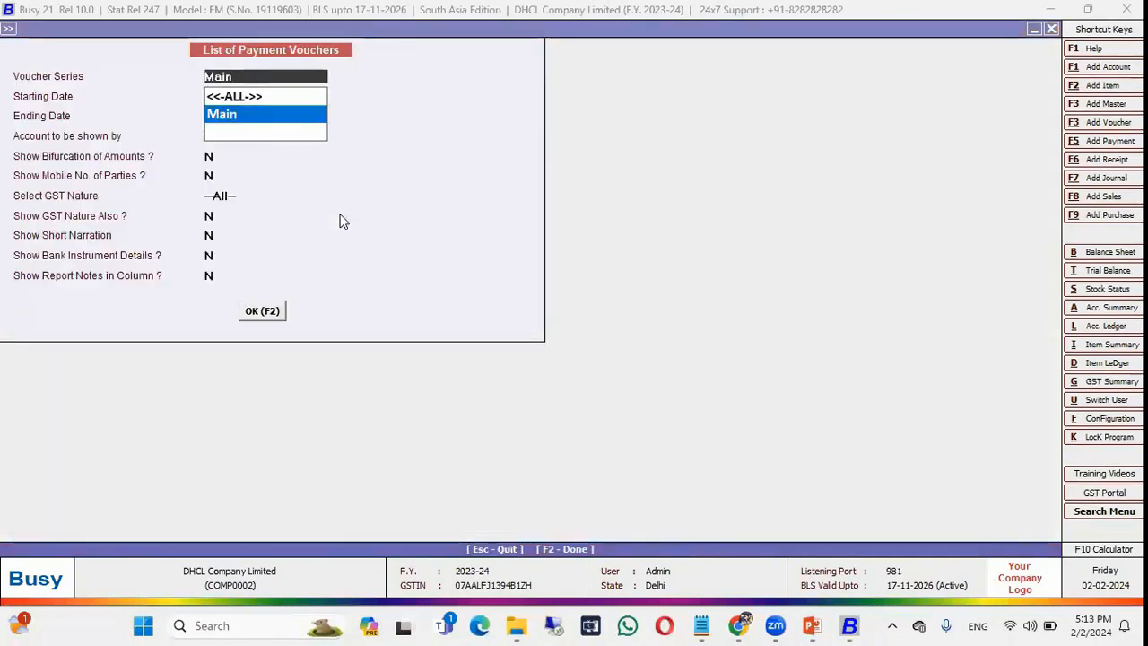
key("Escape")
key("Escape")
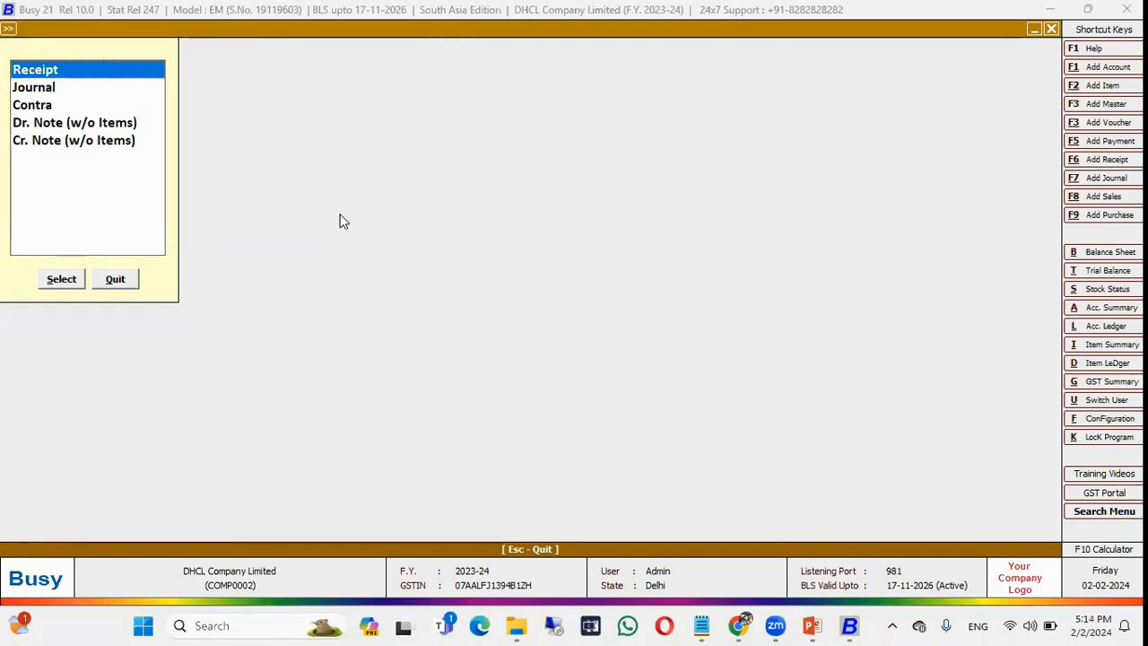
key("Escape")
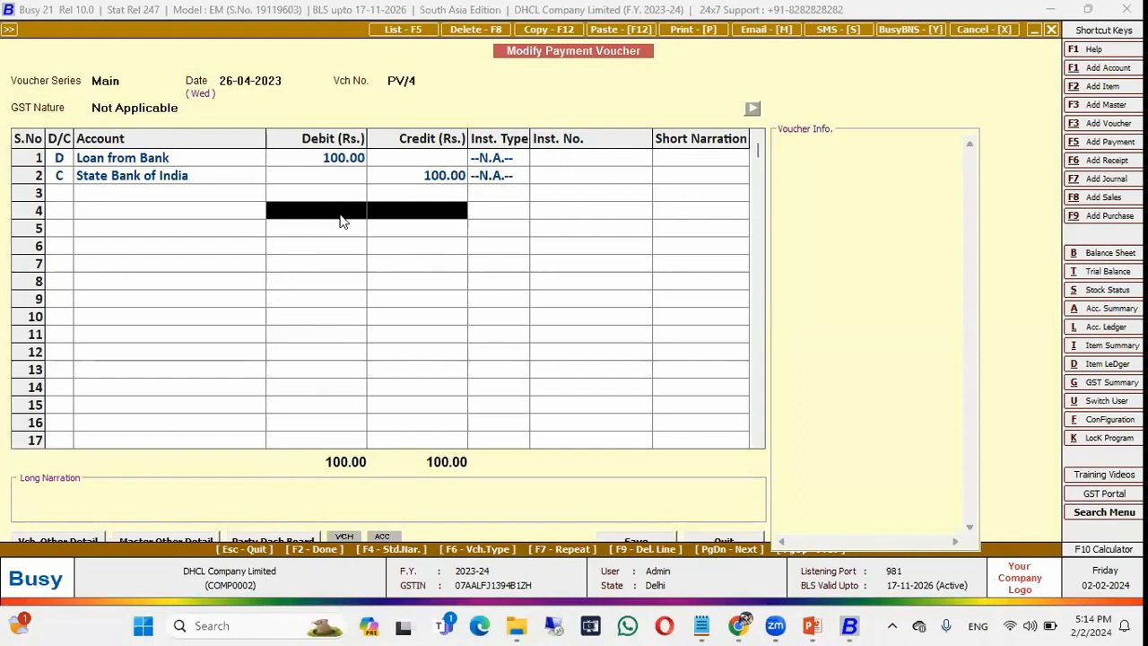
key("Escape")
key("Down")
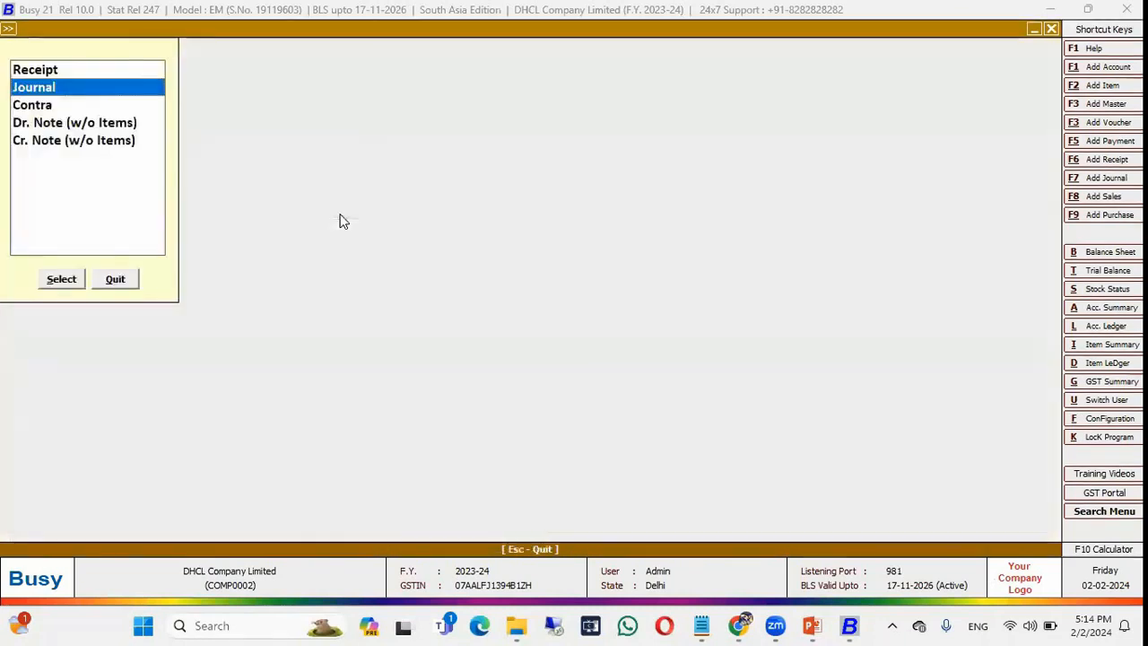
key("Return")
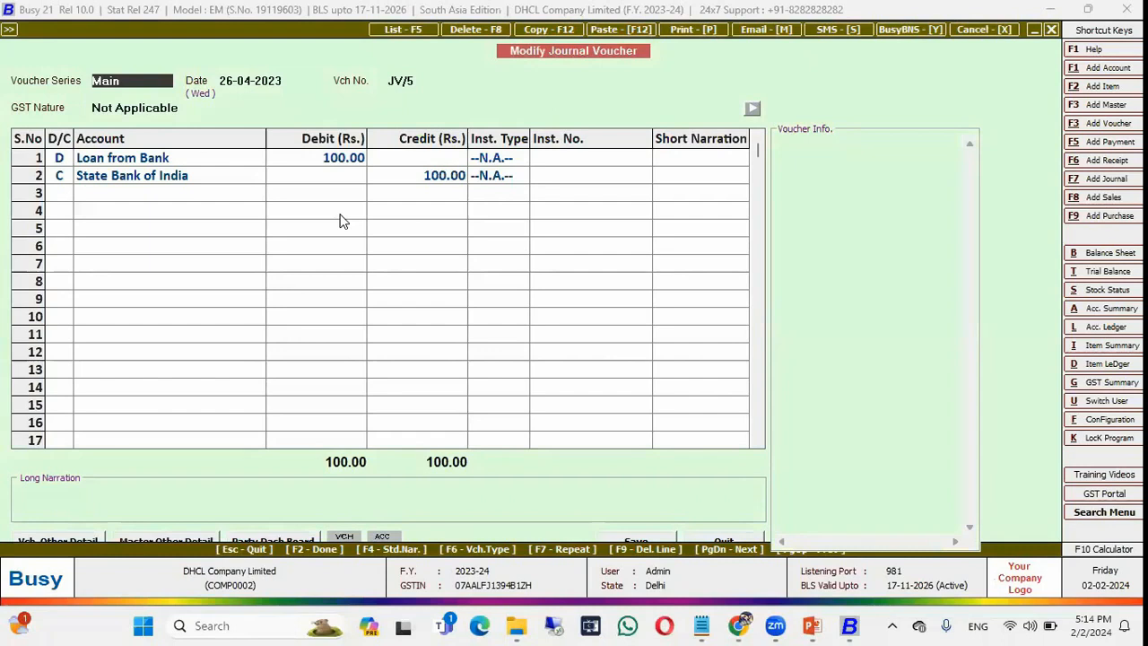
Switch to the slide show and back to Busy, leaving the voucher form.
key("alt+Tab")
key("Tab")
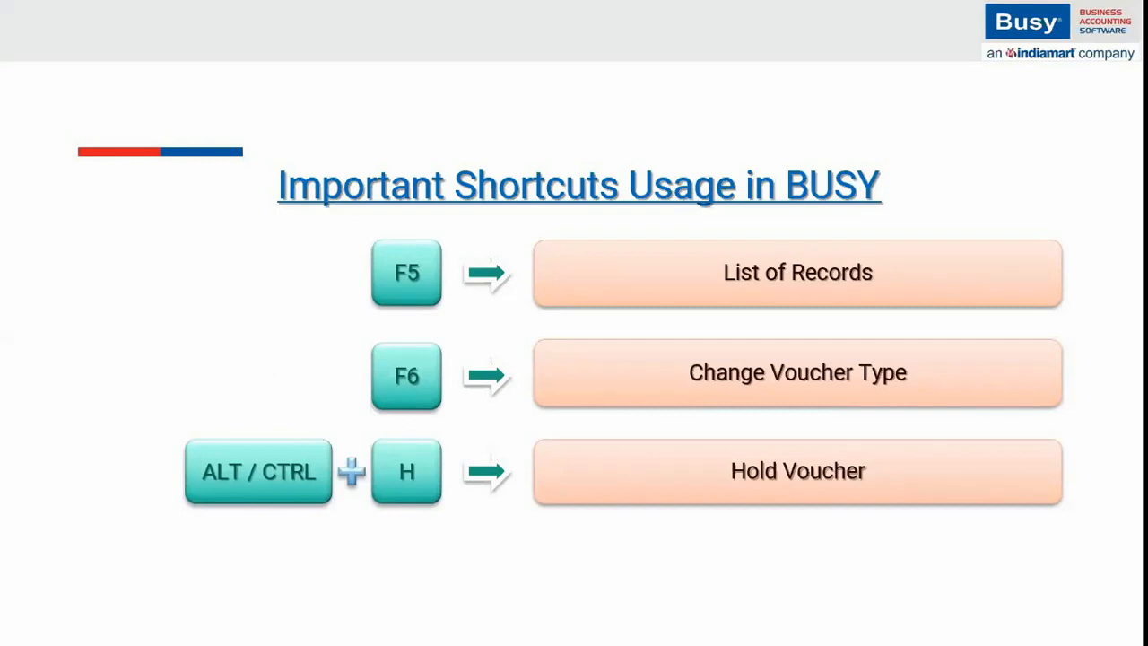
key("alt+Tab")
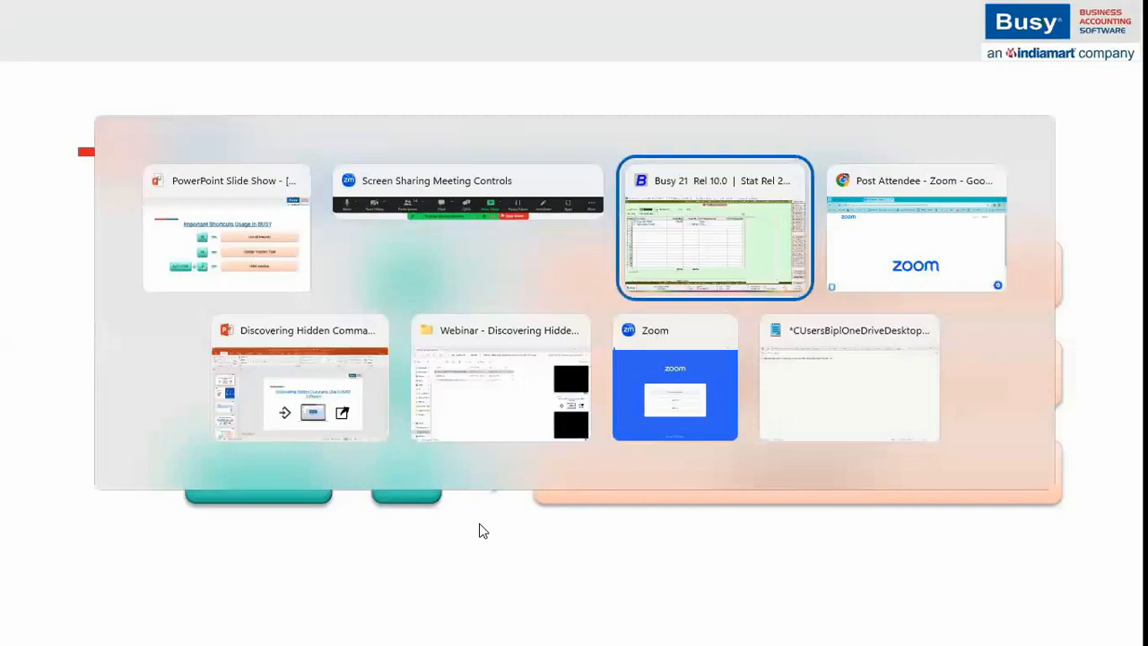
key("Escape")
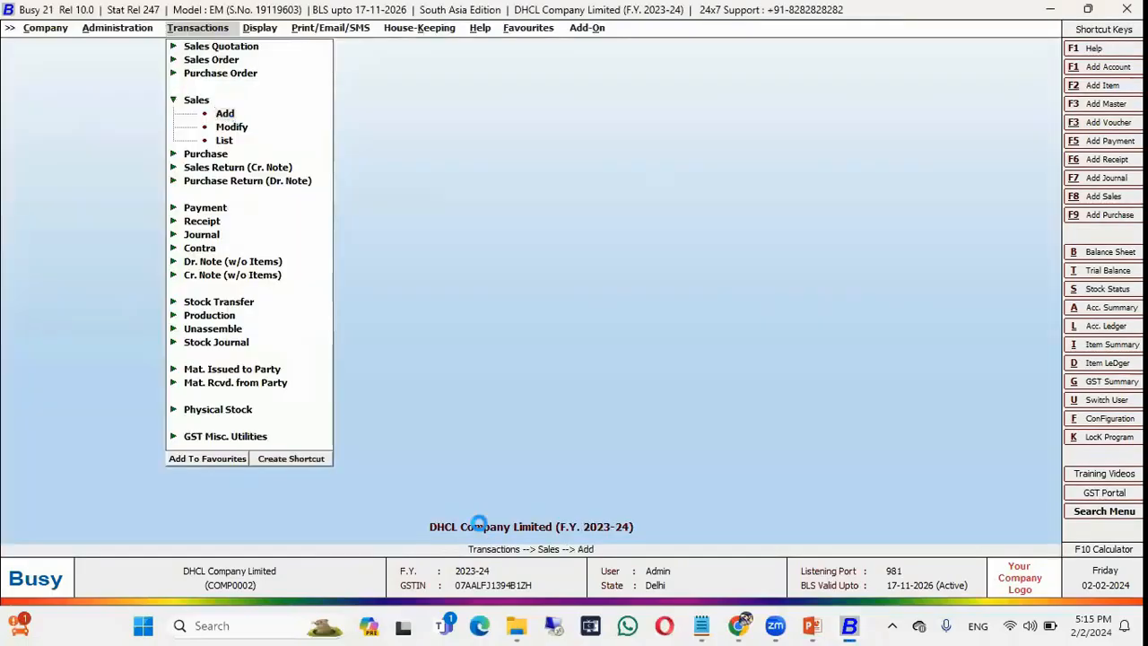
In the Main series, choose party BB Plus Supermarts and add 10 Formal Shoes.
key("Down")
key("Return")
key("Return")
key("Return")
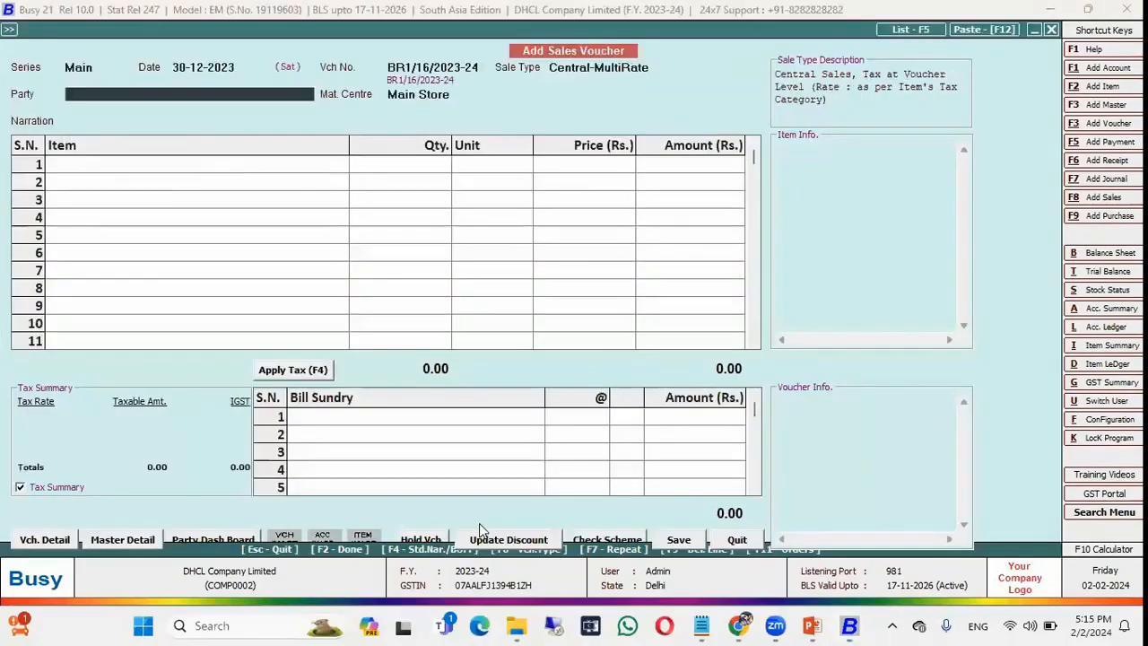
key("Down")
key("Down")
key("Up")
key("Up")
key("Return")
key("Return")
key("Return")
key("Return")
key("Down")
key("Down")
key("Down")
key("Down")
key("Down")
key("Up")
key("Up")
key("Return")
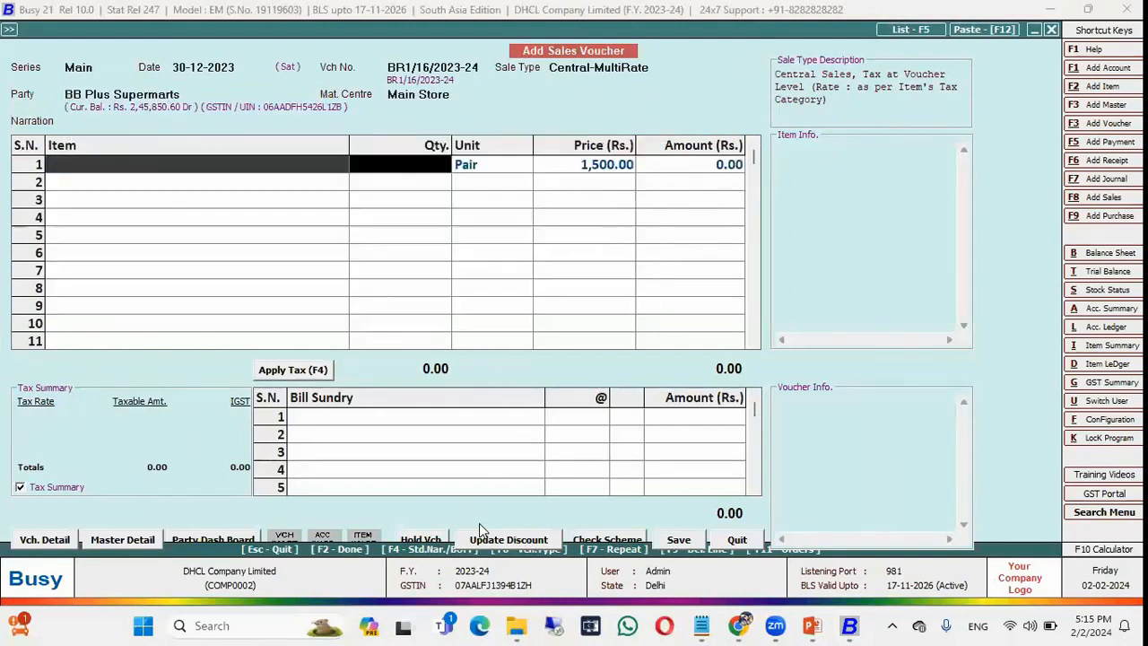
type("10")
key("Return")
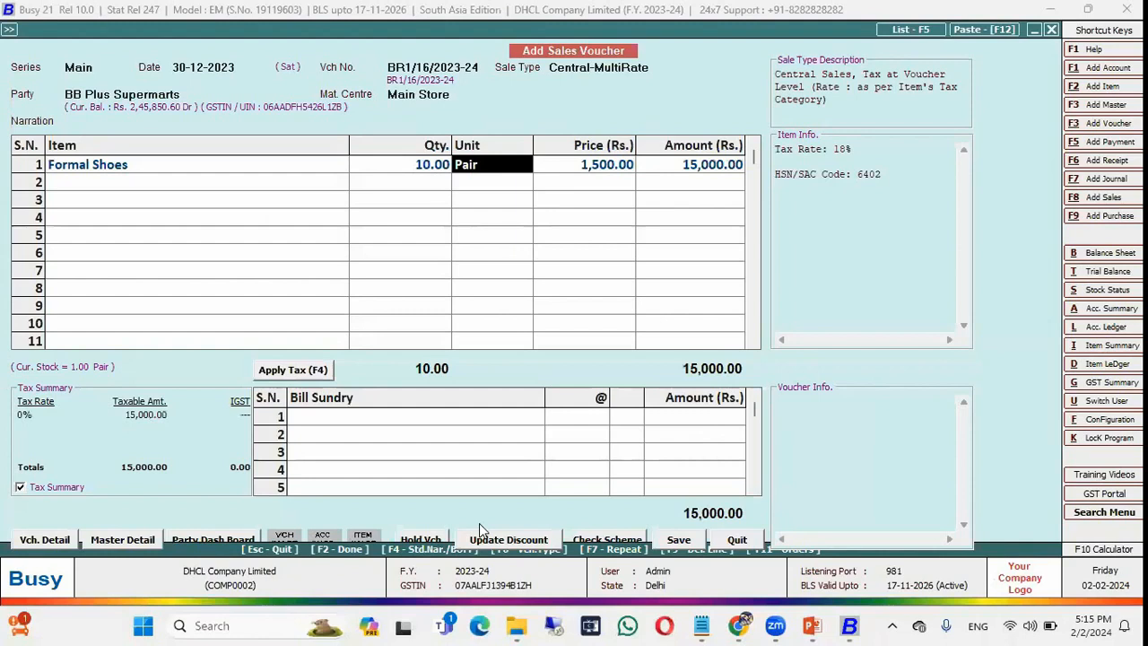
key("Return")
Add one Mixed Fruit Jam and one Hand Bag for Womens, applying IGST for 18,983.00.
key("Escape")
key("Down")
key("Down")
key("Down")
key("Down")
key("Down")
key("Down")
key("Down")
key("Down")
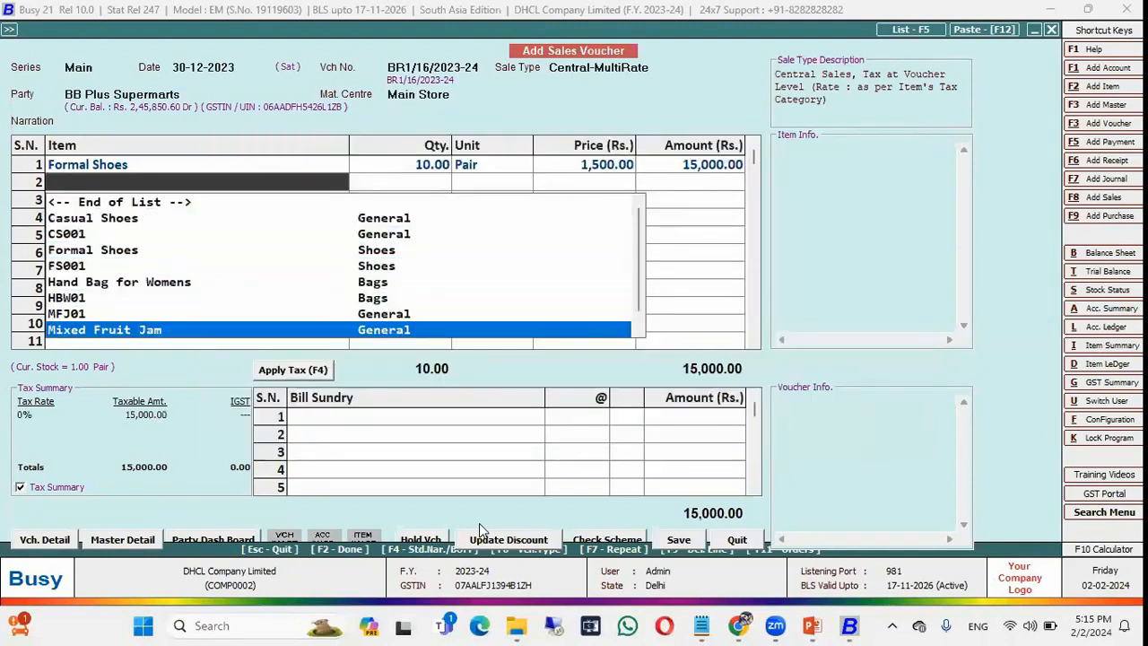
key("Return")
type("1")
key("Return")
key("Return")
key("Down")
key("Down")
key("Down")
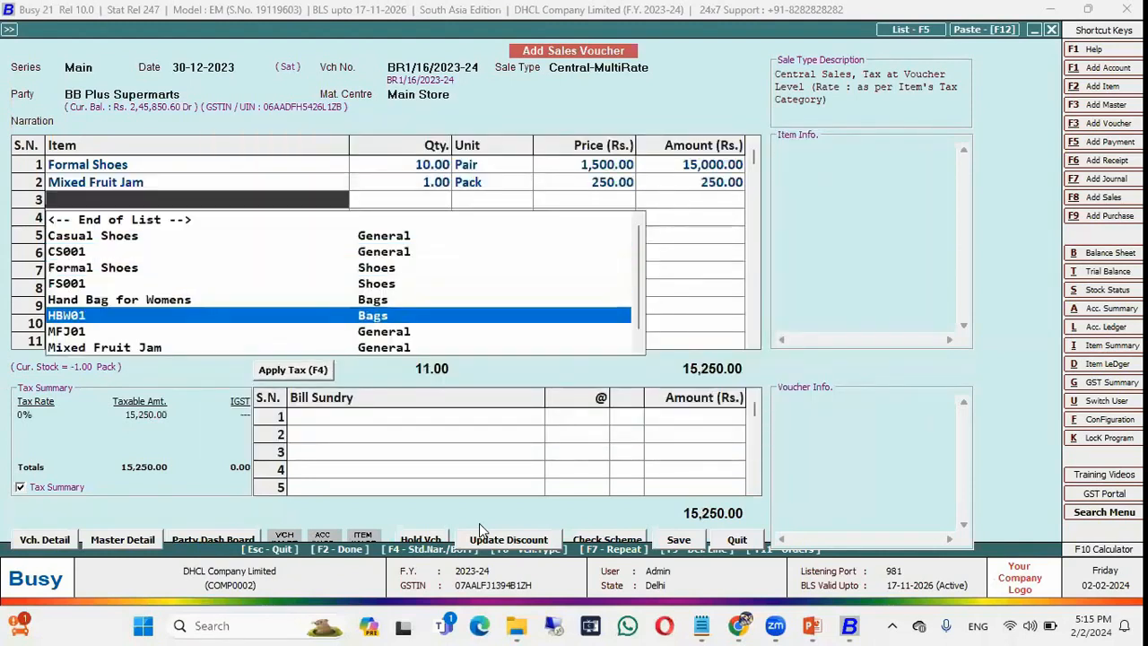
key("Return")
type("1")
key("Return")
key("Return")
key("Return")
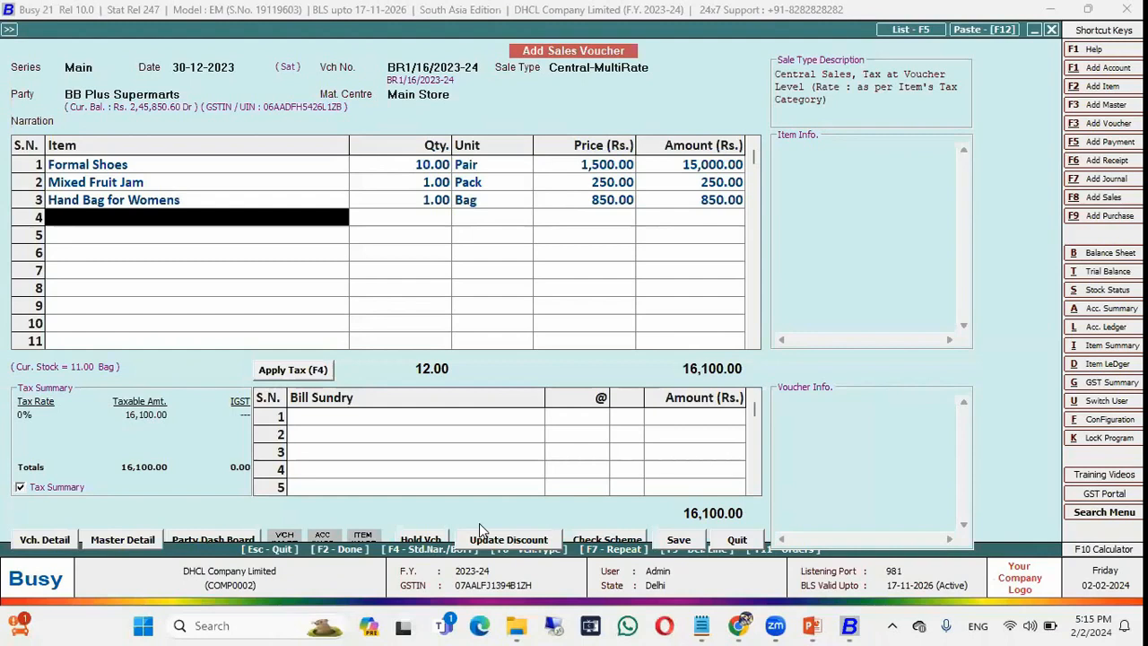
key("F4")
key("Escape")
left_click(292, 370)
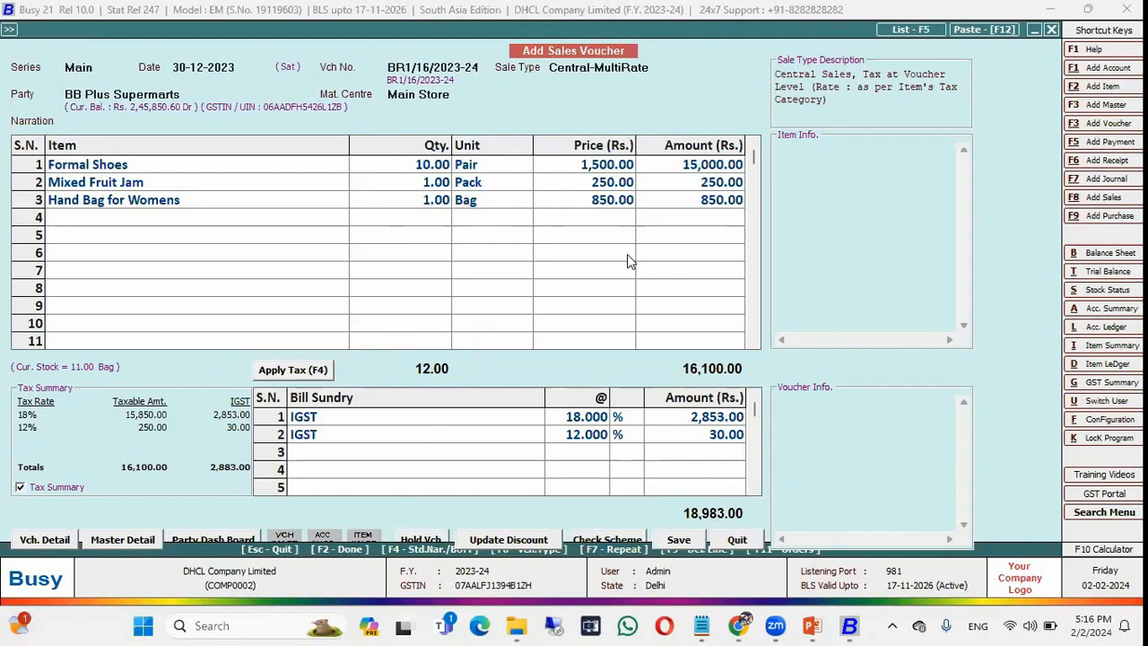
Put the BB Plus Supermarts voucher on hold with Alt+H under its party name.
left_click(536, 239)
key("alt+h")
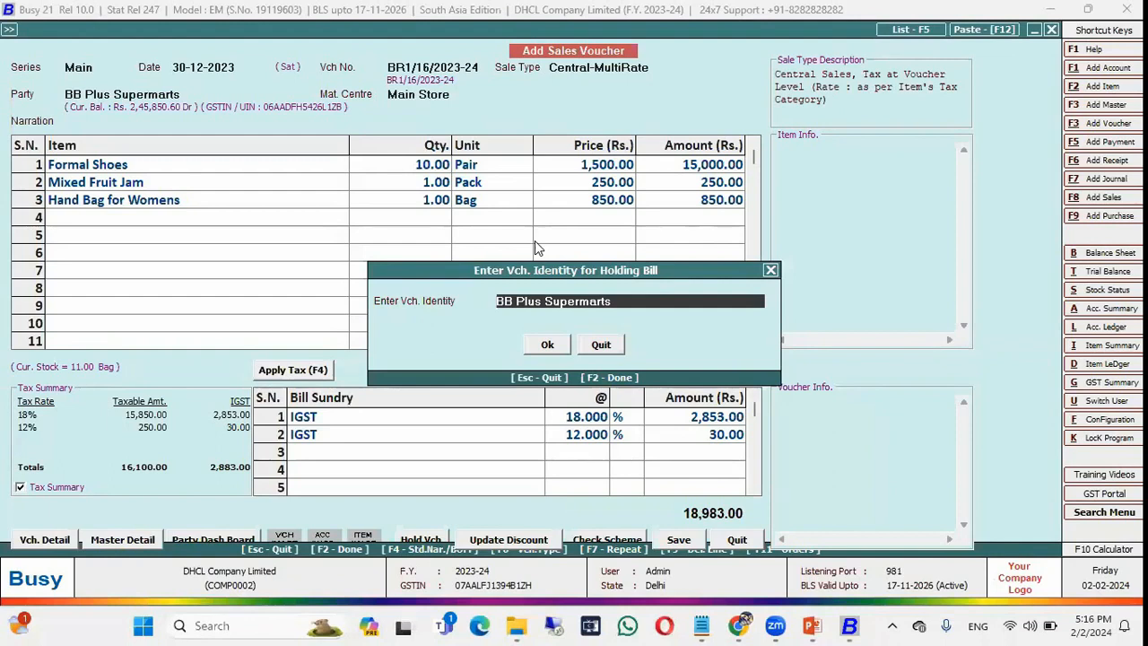
key("Return")
key("Return")
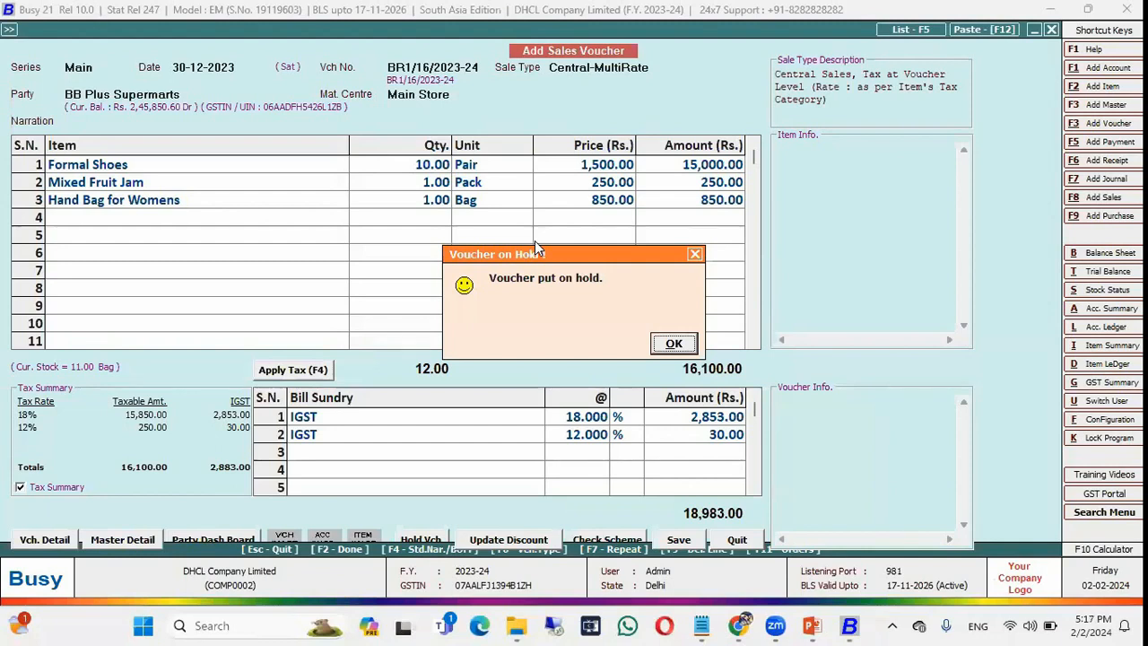
key("Return")
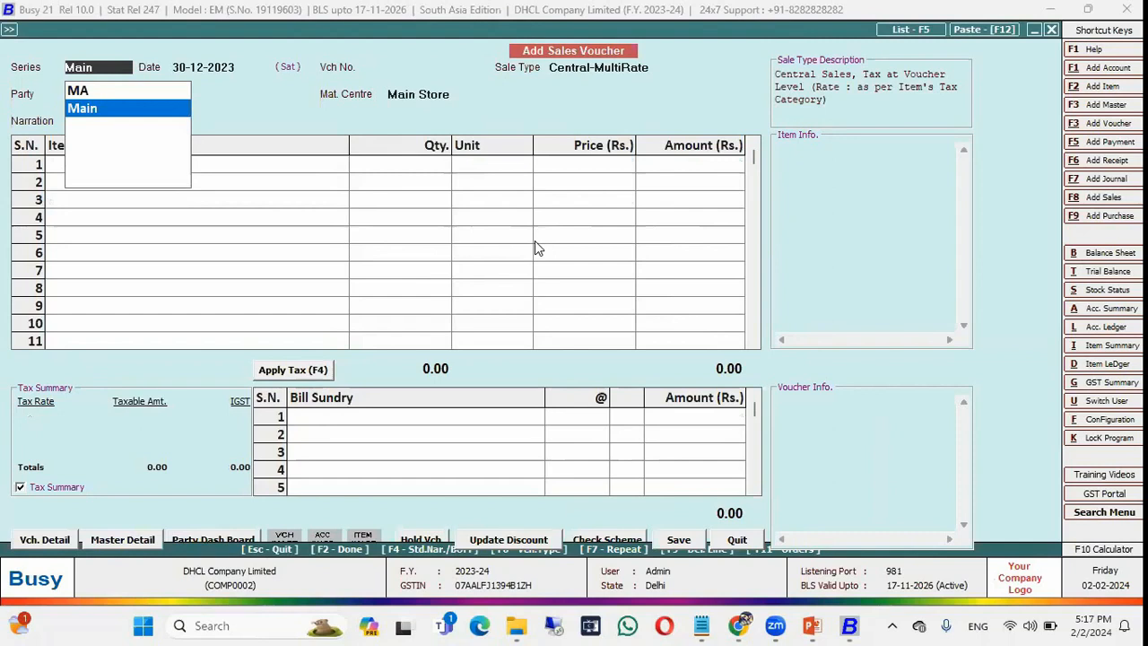
Save a new HMT Supermart sale of one Mixed Fruit Jam with CGST/SGST, totalling 280.00.
key("Return")
key("Return")
key("Return")
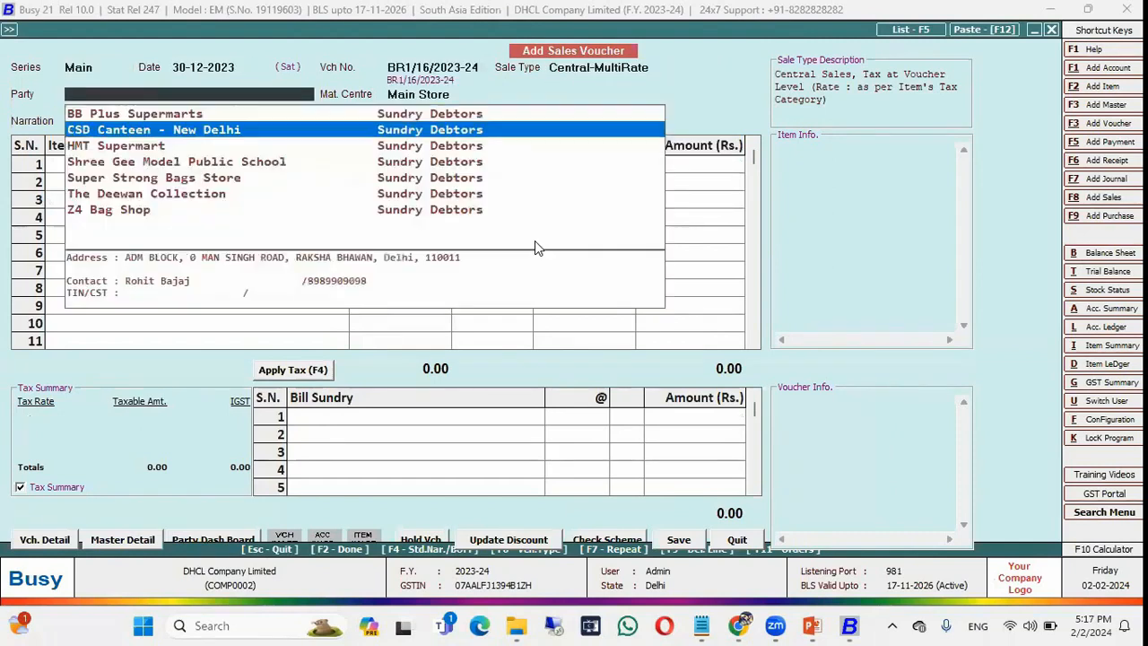
key("Down")
key("Down")
key("Up")
key("Return")
key("Return")
key("Down")
key("Down")
key("Down")
key("Down")
key("Down")
key("Down")
key("Down")
key("Down")
key("Return")
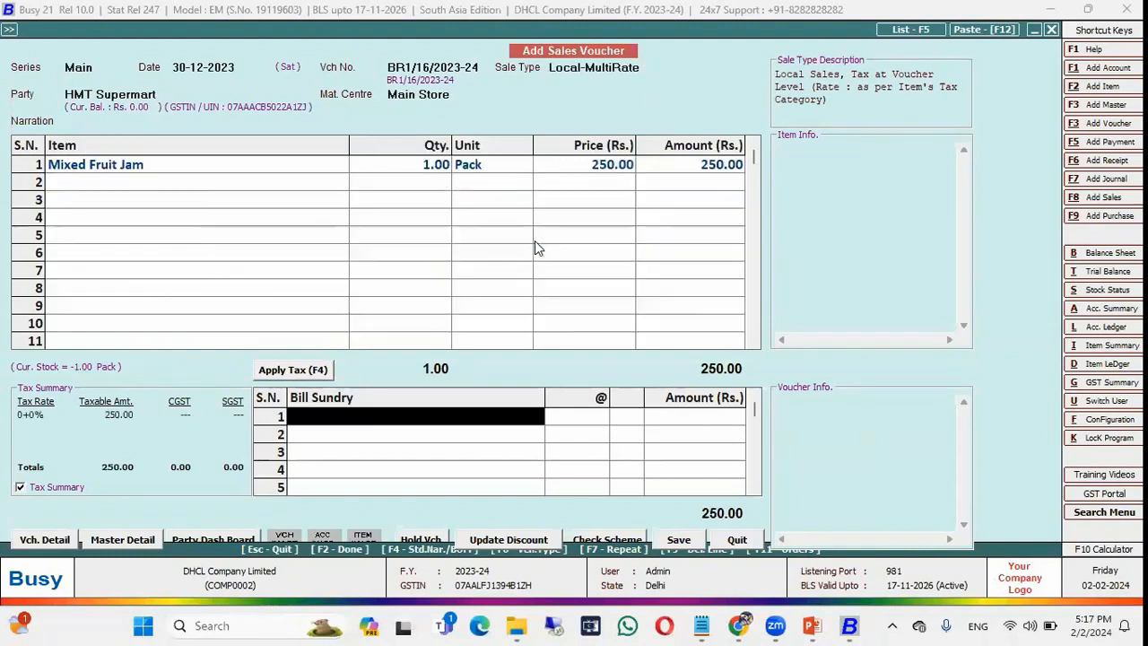
key("F4")
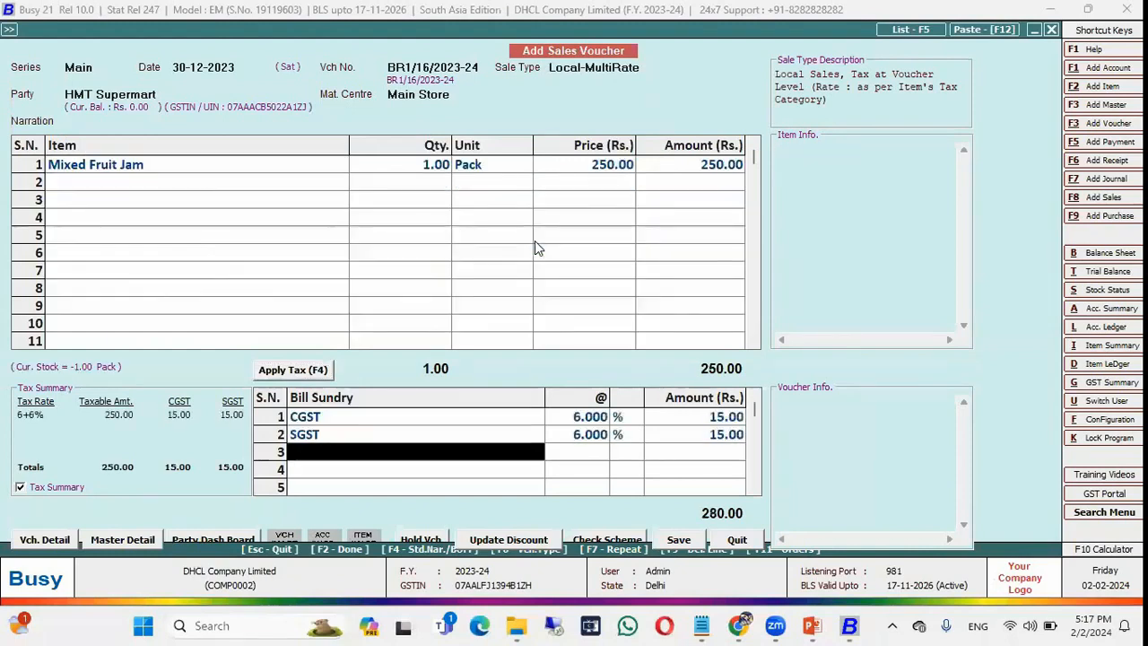
key("Return")
key("Return")
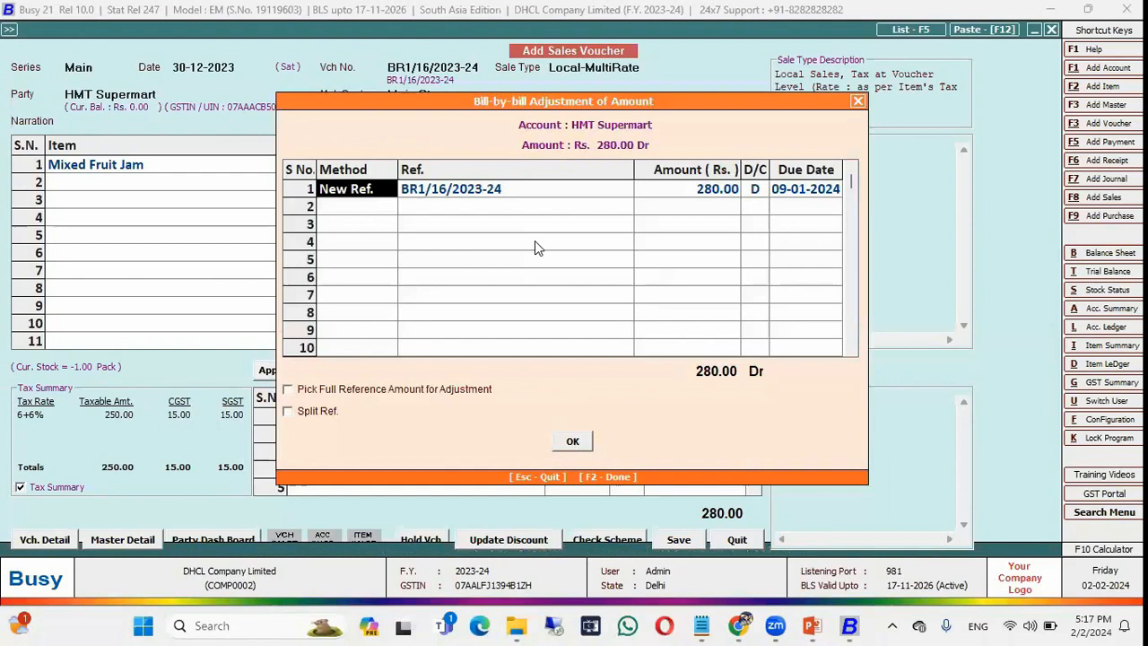
key("F2")
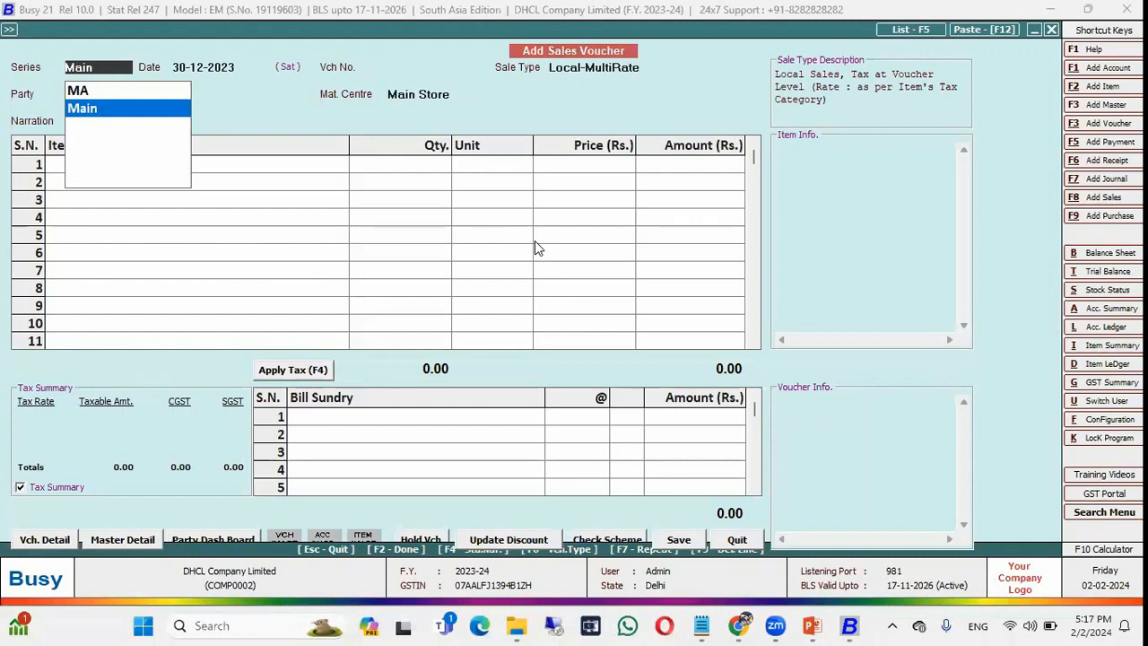
Restore the held BB Plus Supermarts sales voucher.
key("Return")
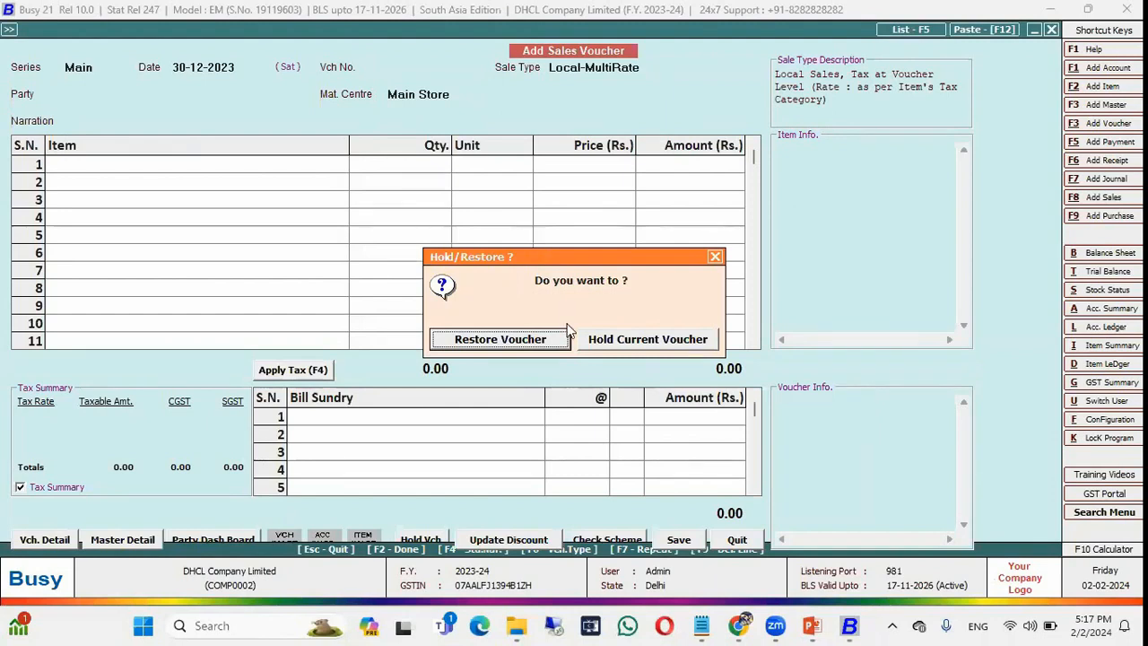
left_click(502, 345)
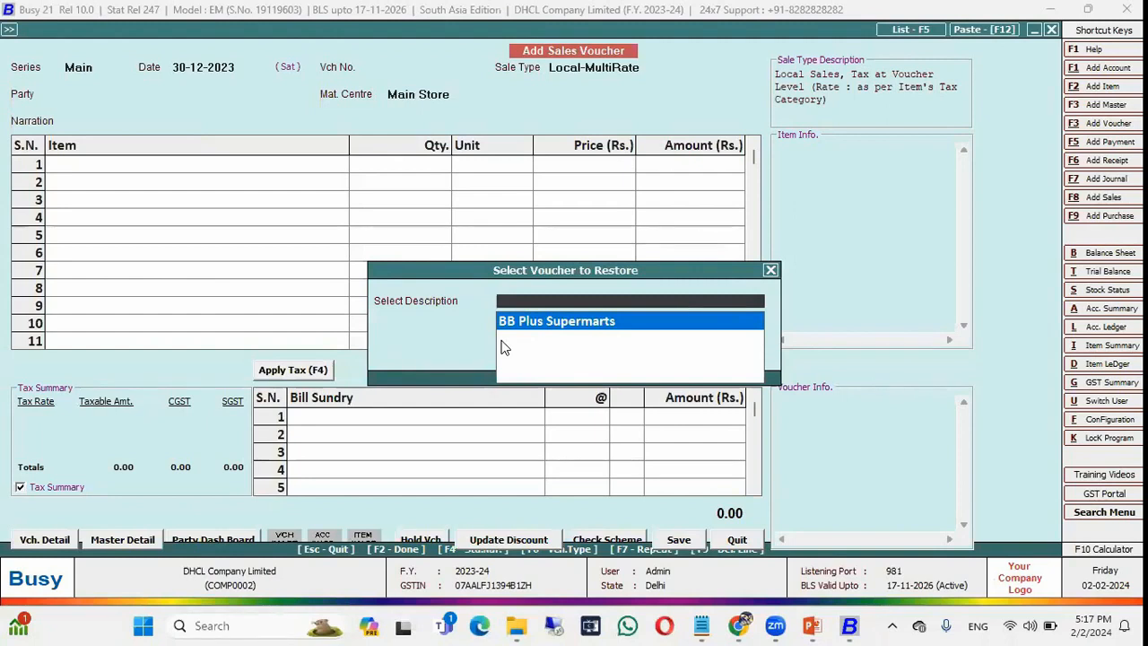
key("Return")
key("Return")
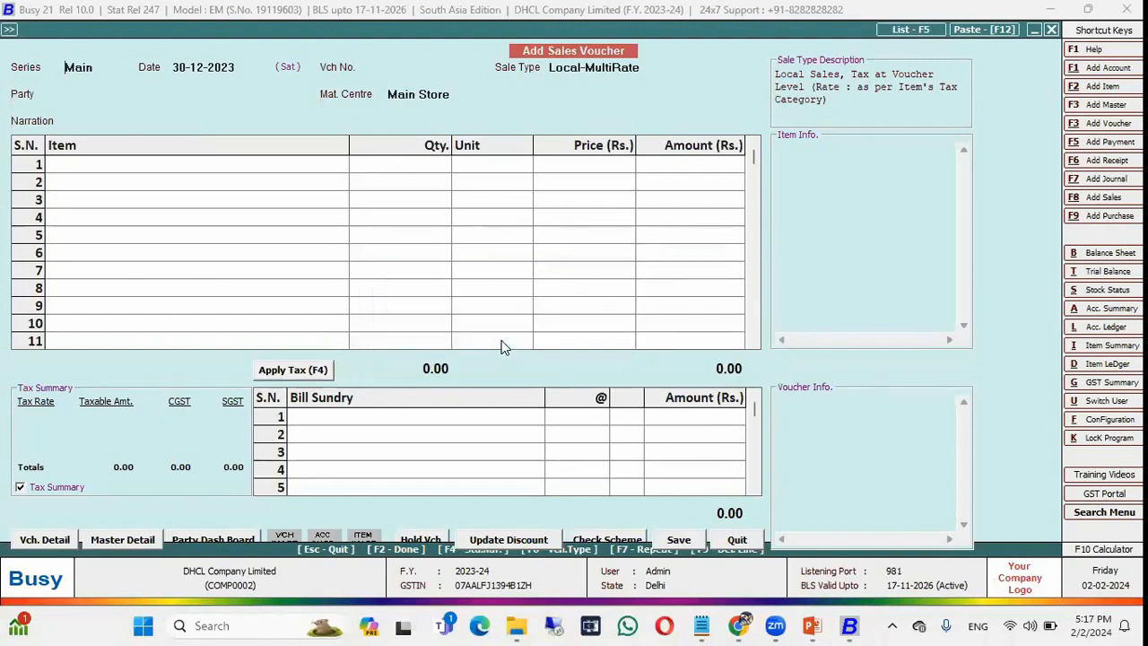
key("Return")
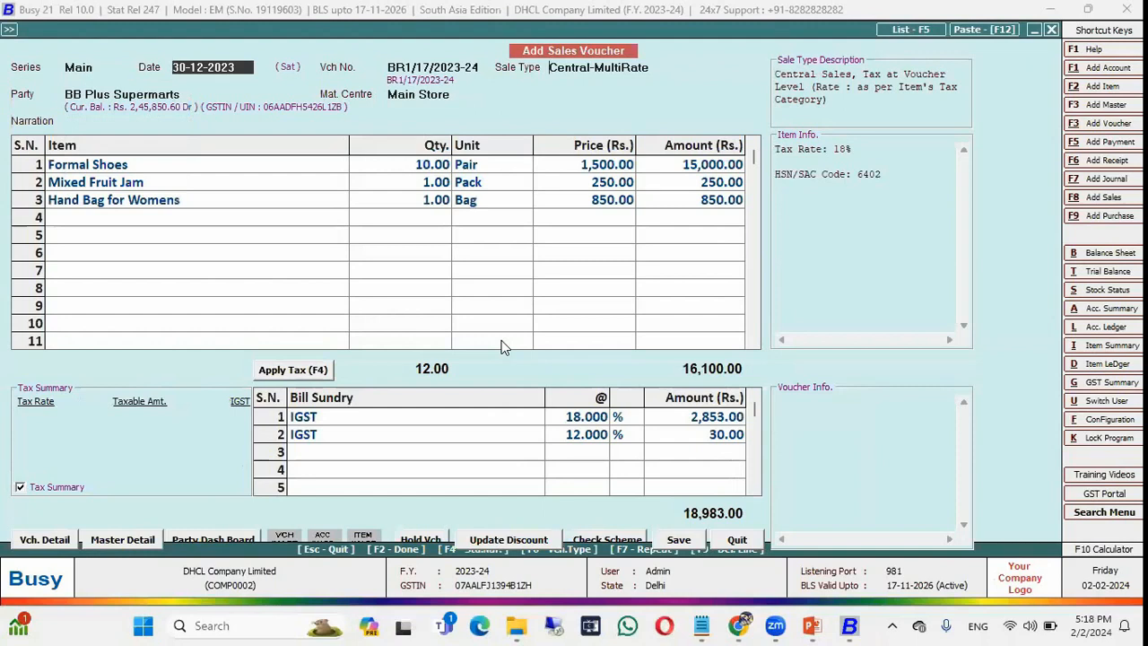
key("Return")
key("Return")
key("Return")
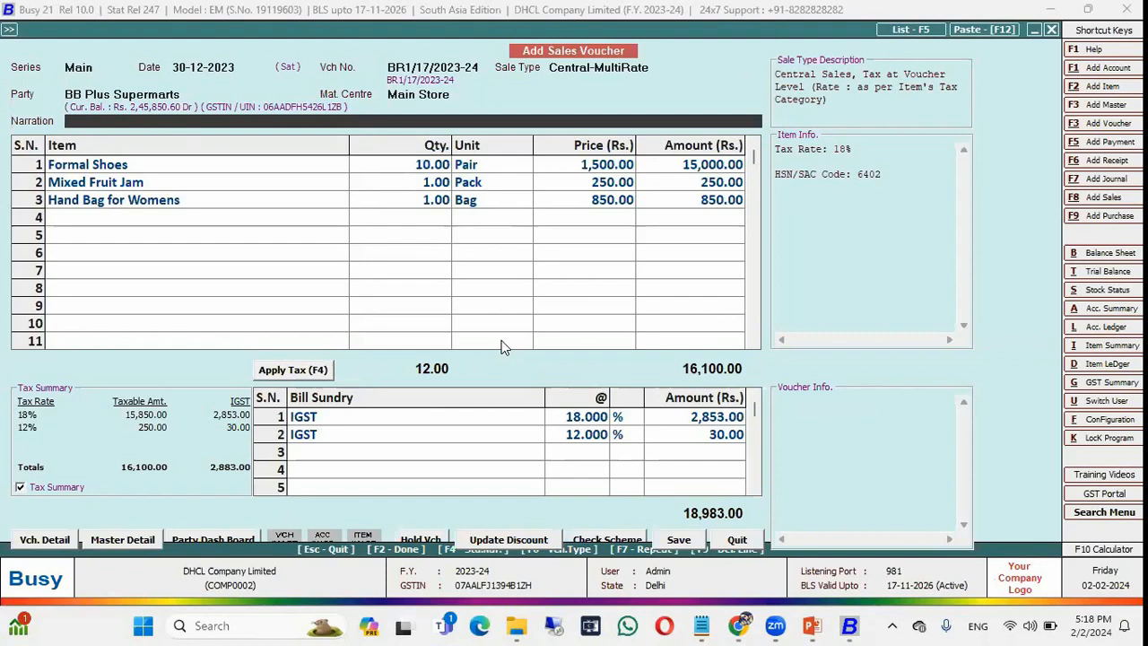
Save the restored voucher without quotation adjustment, then quit the sales voucher form.
left_click(269, 219)
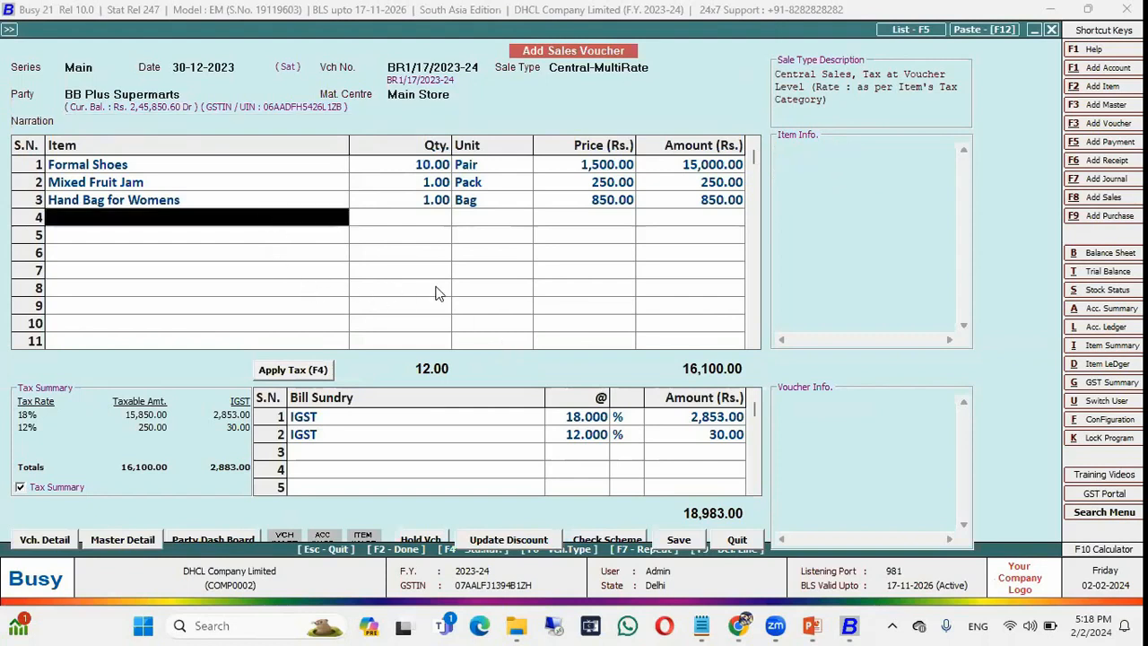
left_click(671, 540)
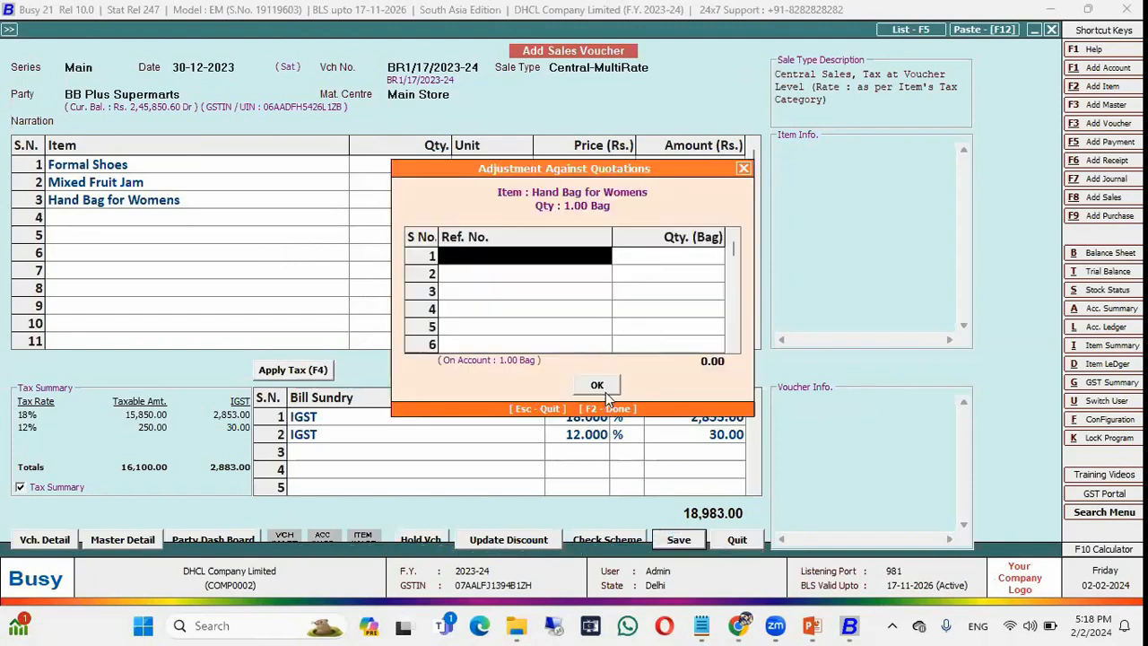
left_click(612, 383)
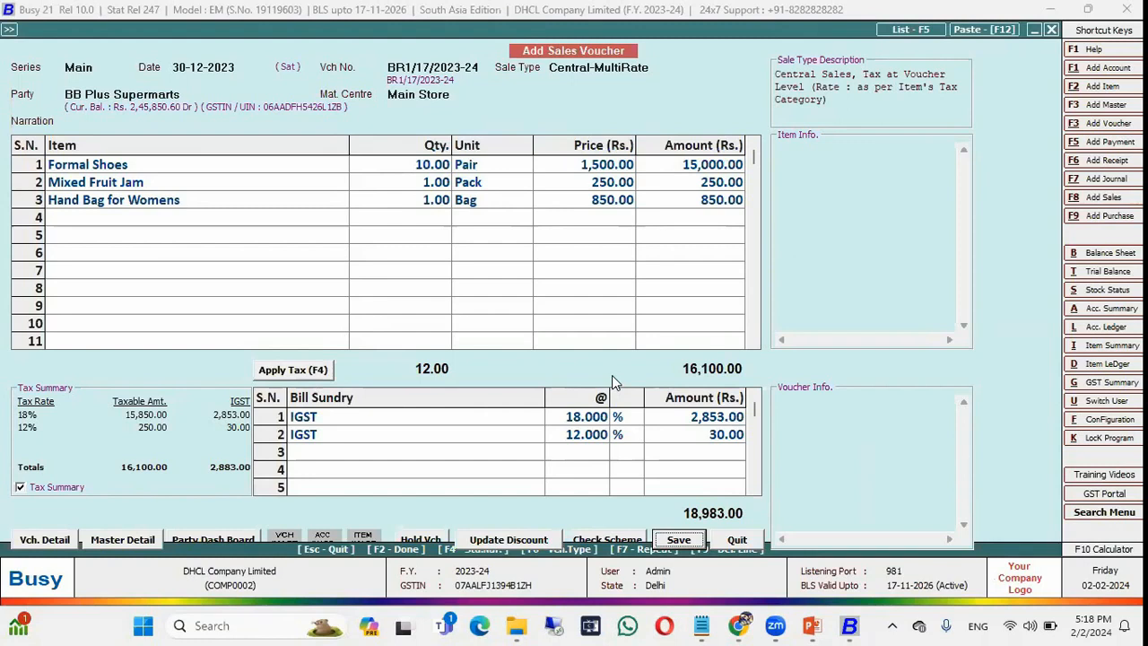
left_click(384, 74)
left_click(738, 541)
left_click(608, 352)
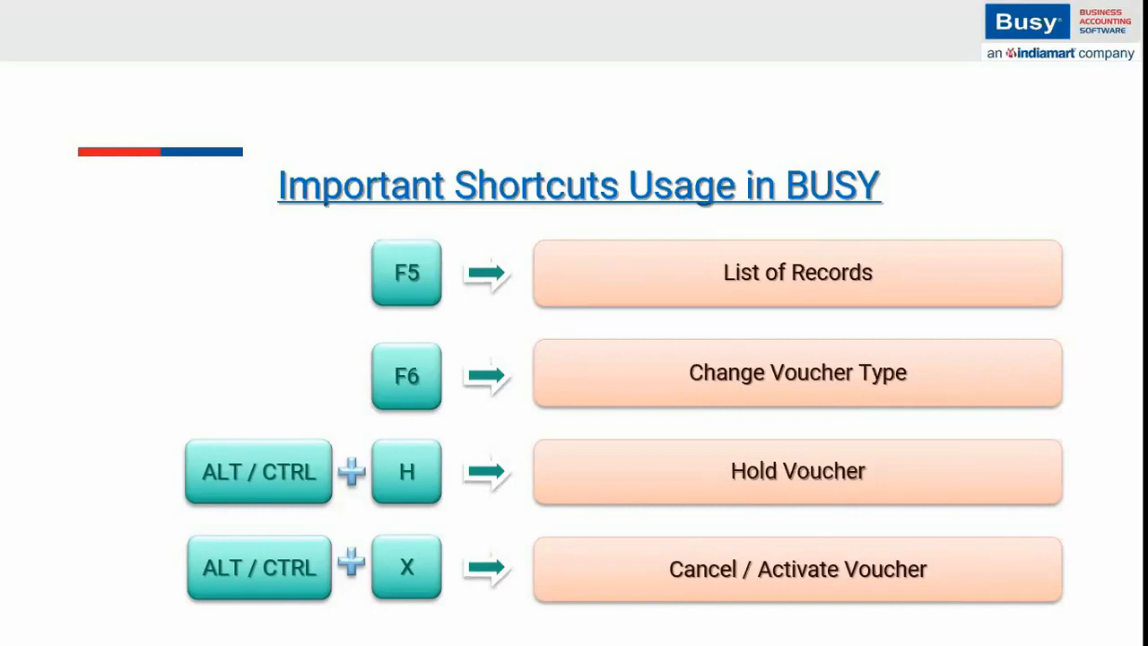
key("alt+Tab")
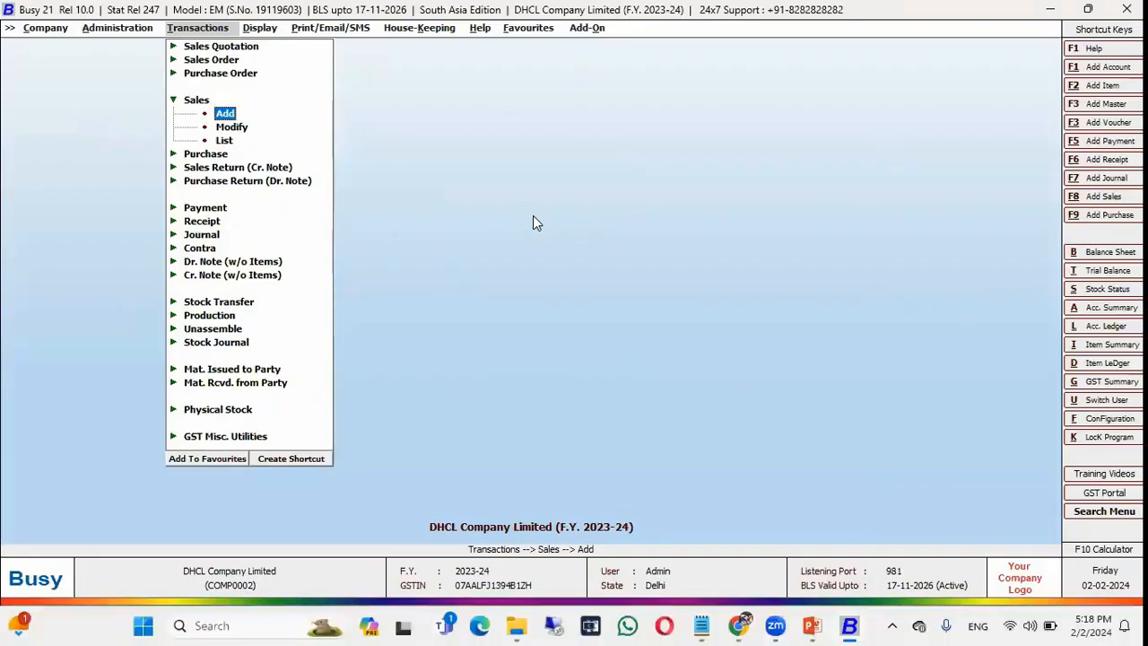
List sales vouchers in STANDARD format for all voucher series and all salesmen.
key("Return")
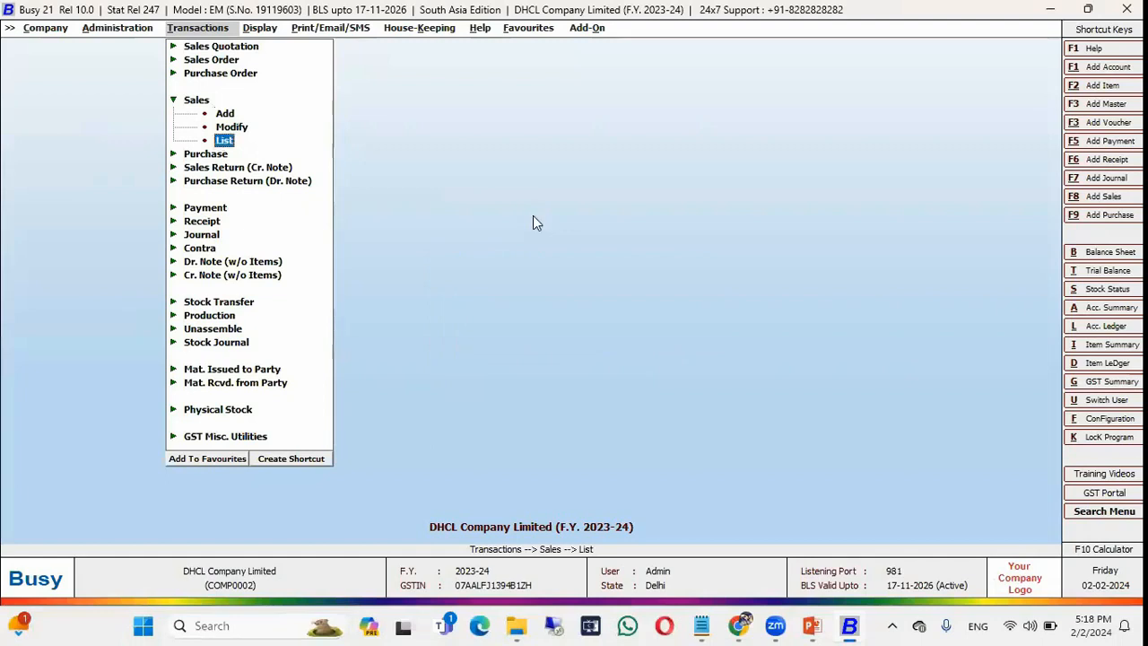
key("Return")
key("Return")
key("Escape")
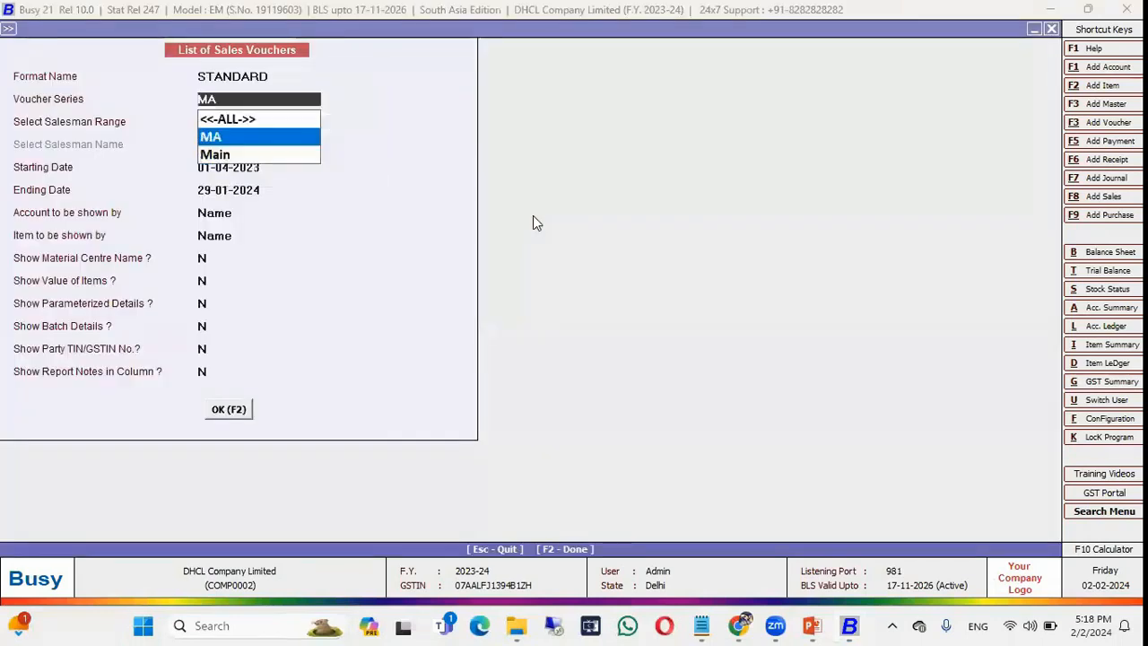
key("Down")
key("Up")
key("Up")
key("Return")
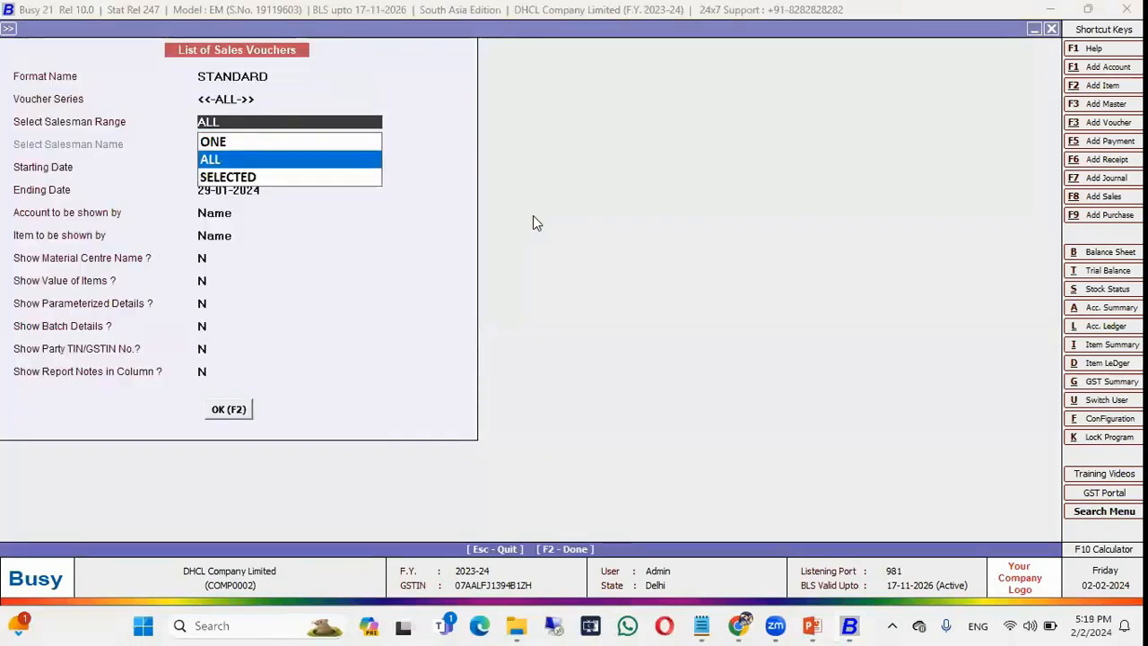
key("Return")
key("F2")
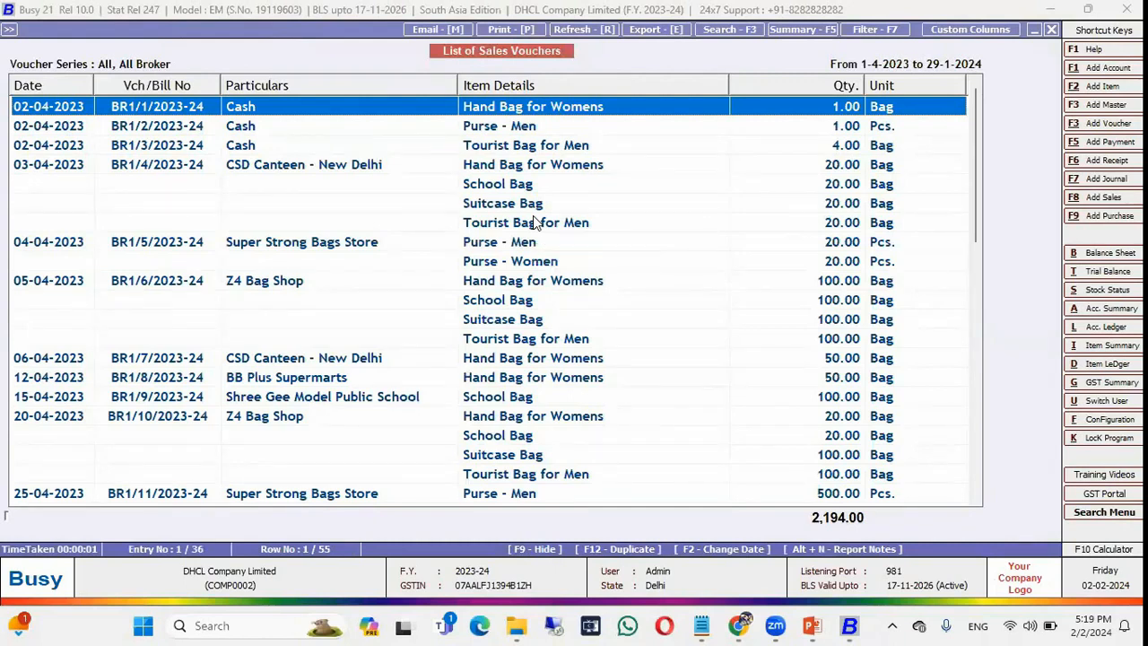
Open voucher BR1/15/2023-24 (one School Bag, 731.60) for modification.
key("Down")
key("Down")
key("Down")
key("Down")
key("Down")
key("Down")
key("Down")
key("Down")
key("Down")
key("Down")
key("Down")
key("Down")
key("Down")
key("Down")
key("Down")
key("Down")
key("Down")
key("Down")
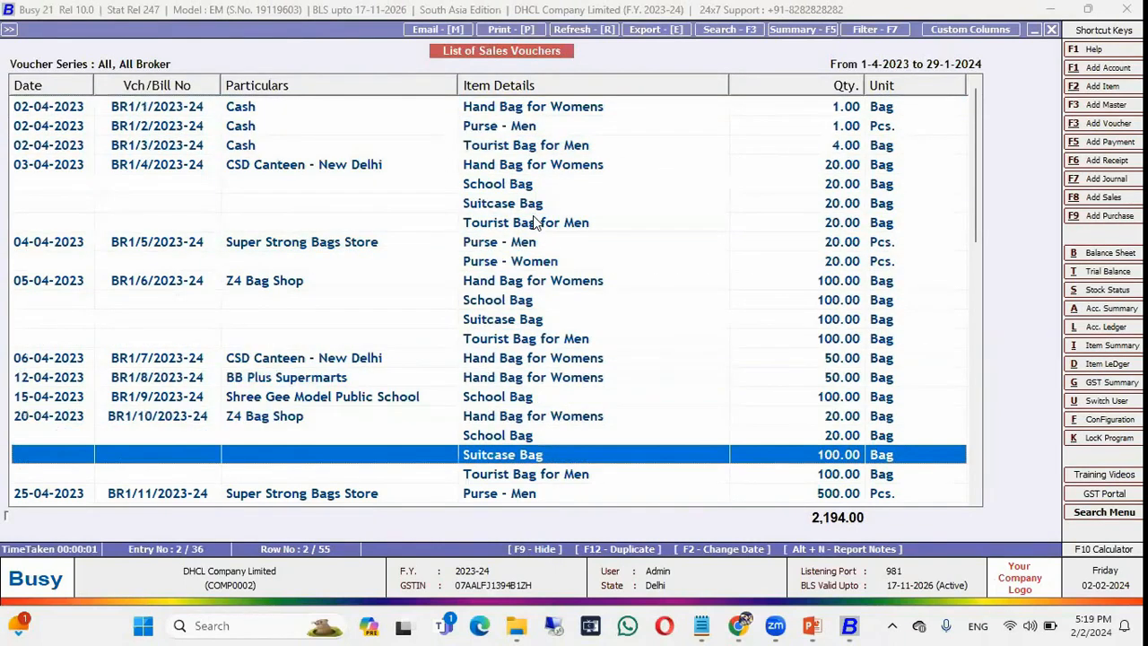
key("Down")
key("Down")
key("Down")
key("Down")
key("Down")
key("Down")
key("Down")
key("Down")
key("Down")
key("Down")
key("Down")
key("Down")
key("Down")
key("Down")
key("Down")
key("Down")
key("Down")
key("Down")
key("Down")
key("Down")
key("Up")
key("Up")
key("Up")
key("Up")
key("Up")
key("Up")
key("Up")
key("Up")
key("Up")
key("Up")
key("Down")
key("Down")
key("Up")
key("Up")
key("Return")
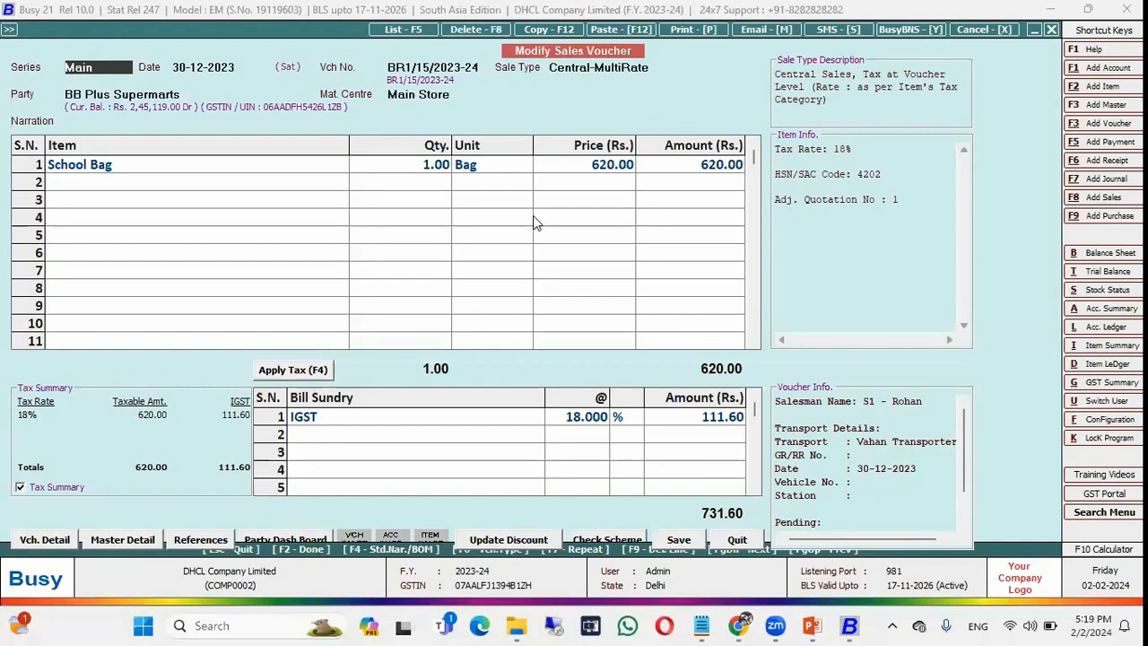
Cancel sales voucher BR1/15 with an empty narration and save it.
key("Escape")
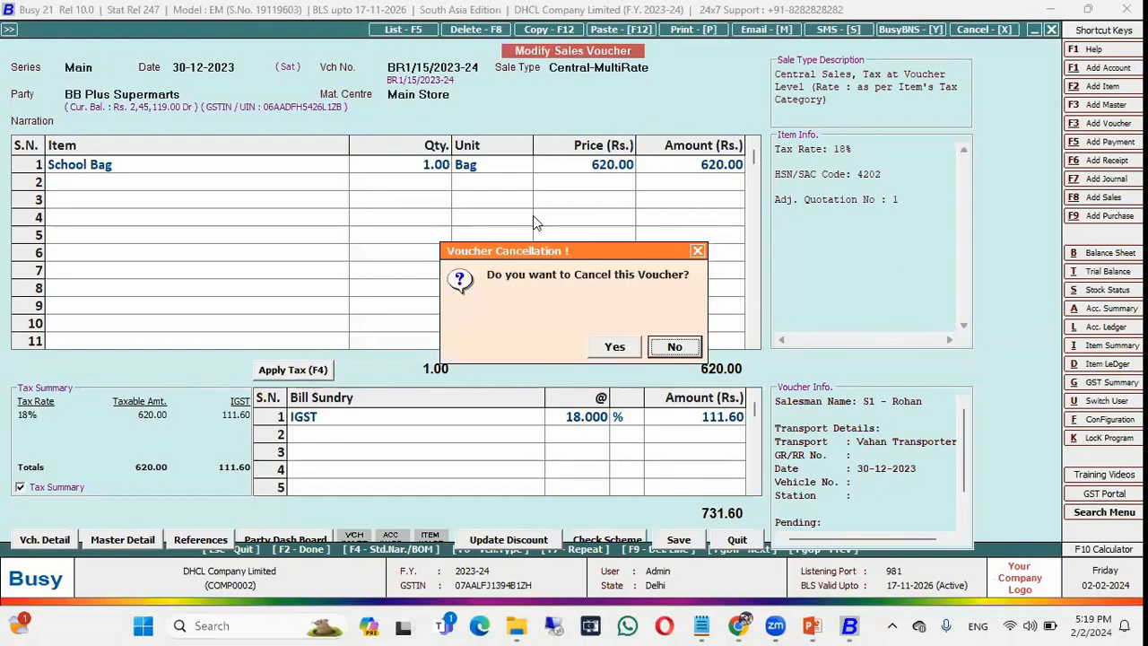
key("Left")
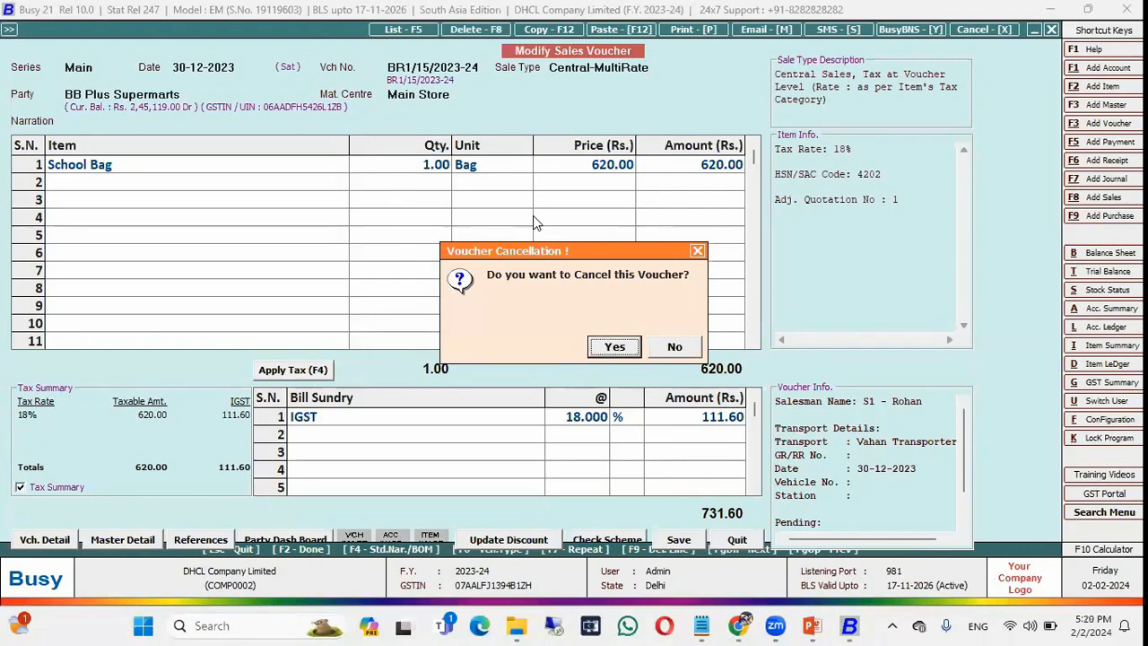
key("Return")
key("F2")
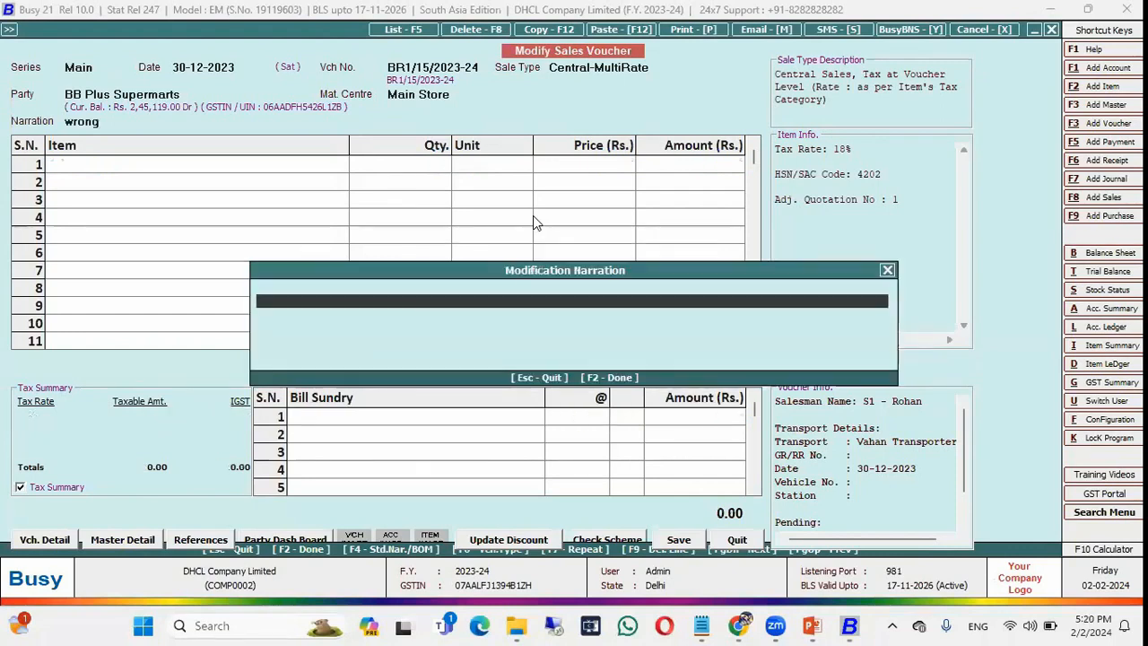
key("F2")
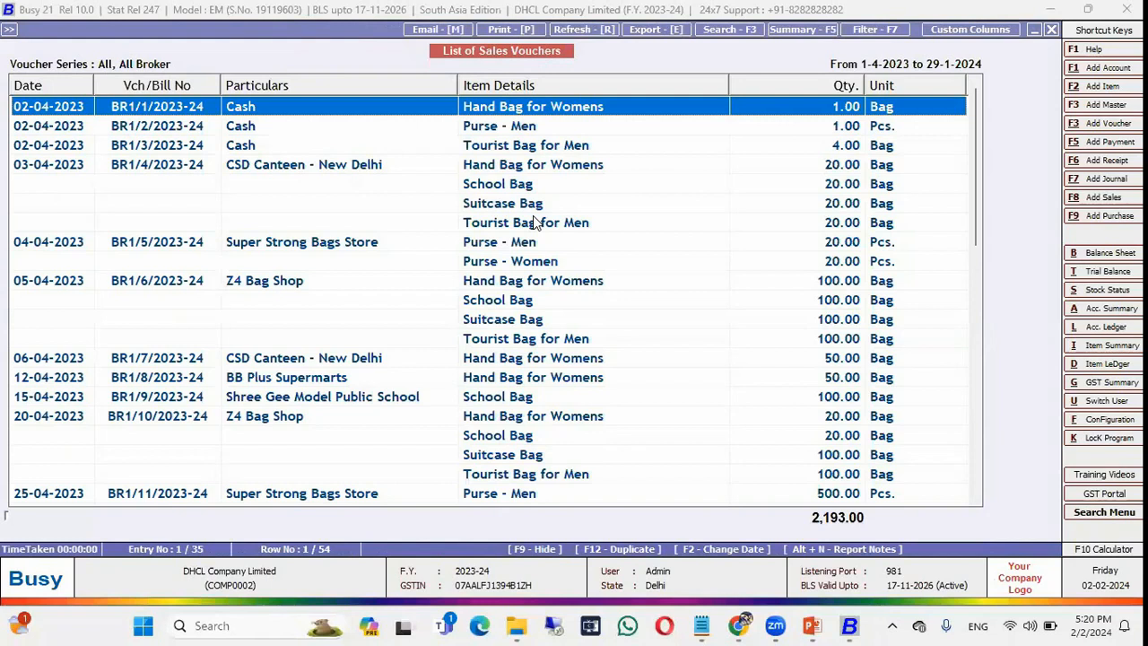
Open Display > Check List > Voucher Numbering Reports > Cancelled Voucher Nos.
key("Escape")
key("Escape")
key("Right")
key("Down")
key("Down")
key("Down")
key("Down")
key("Down")
key("Down")
key("Down")
key("Down")
key("Down")
key("Down")
key("Down")
key("Down")
key("Down")
key("Down")
key("Down")
key("Down")
key("Down")
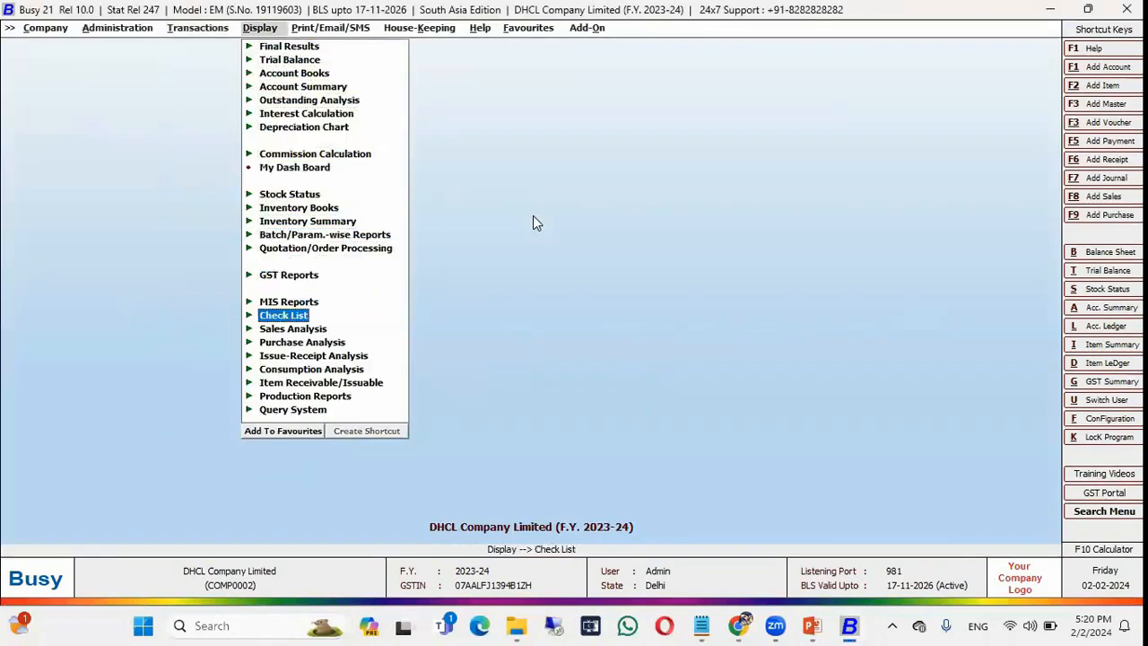
key("Up")
key("Up")
key("Down")
key("Right")
key("Down")
key("Down")
key("Down")
key("Down")
key("Down")
key("Right")
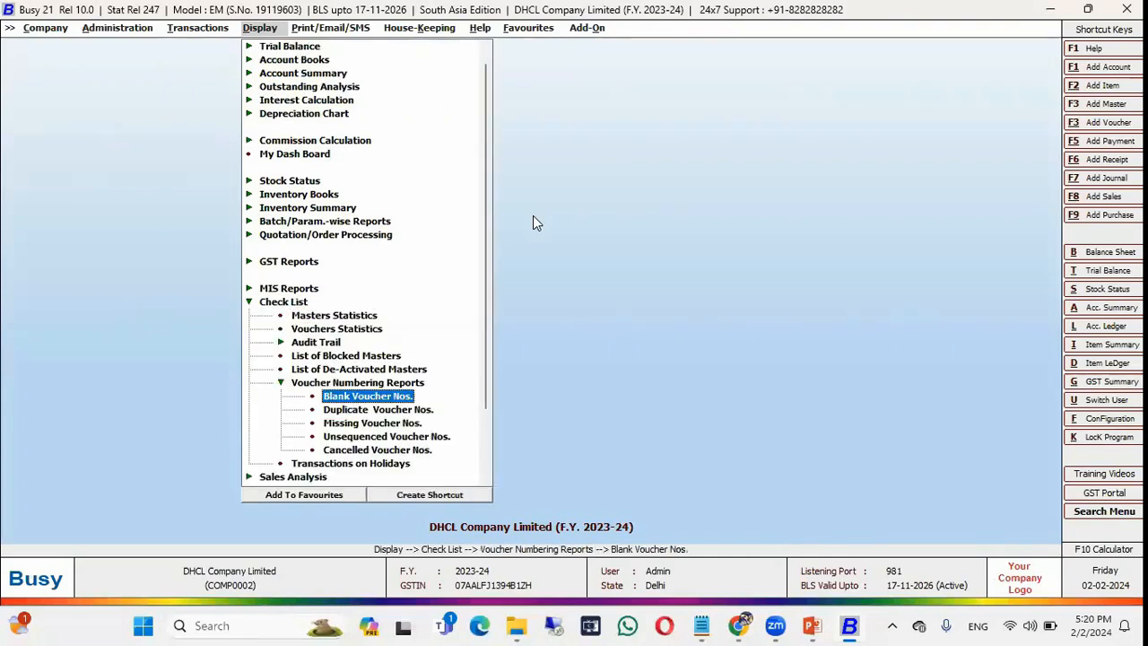
key("Down")
key("Down")
key("Down")
key("Down")
key("Return")
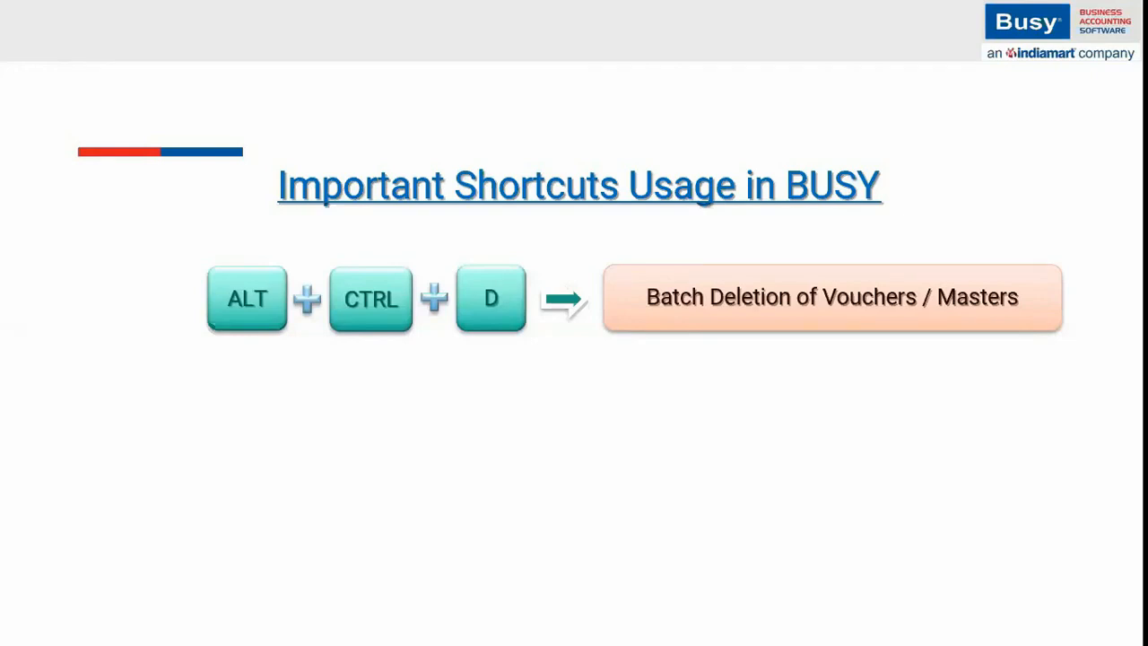
Leave the Batch Deletion of Vouchers / Masters slide and return to Busy.
key("alt+Tab")
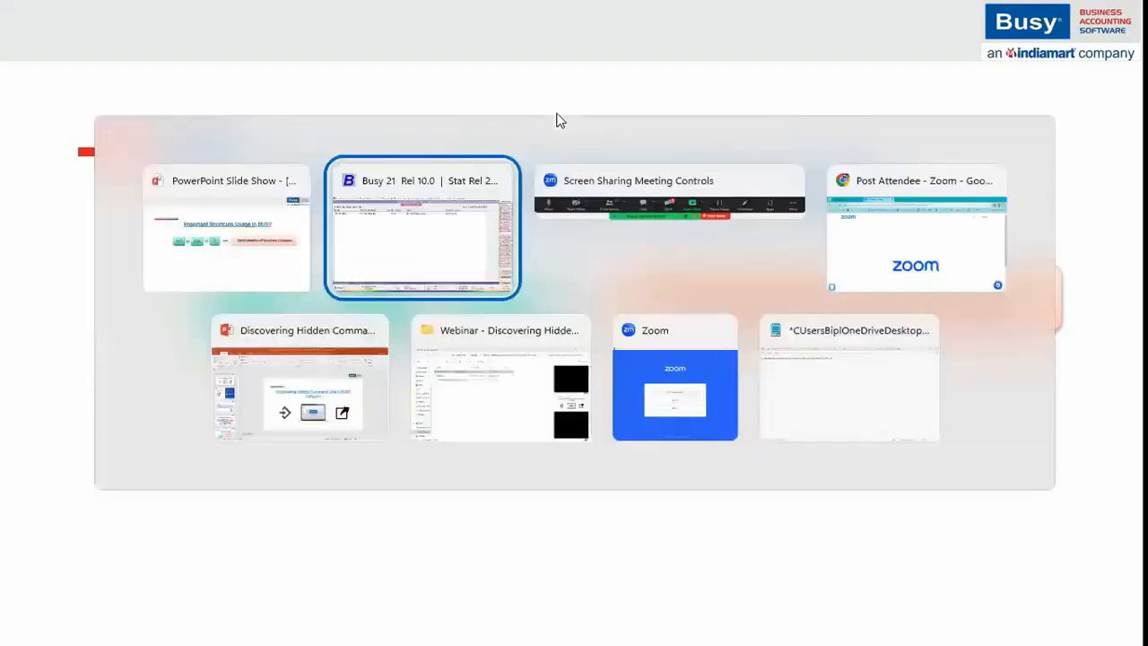
Close Cancelled Vouchers, start Alt+Ctrl+D batch deletion for Vouchers, and answer Yes to BEWARE.
key("Escape")
key("Escape")
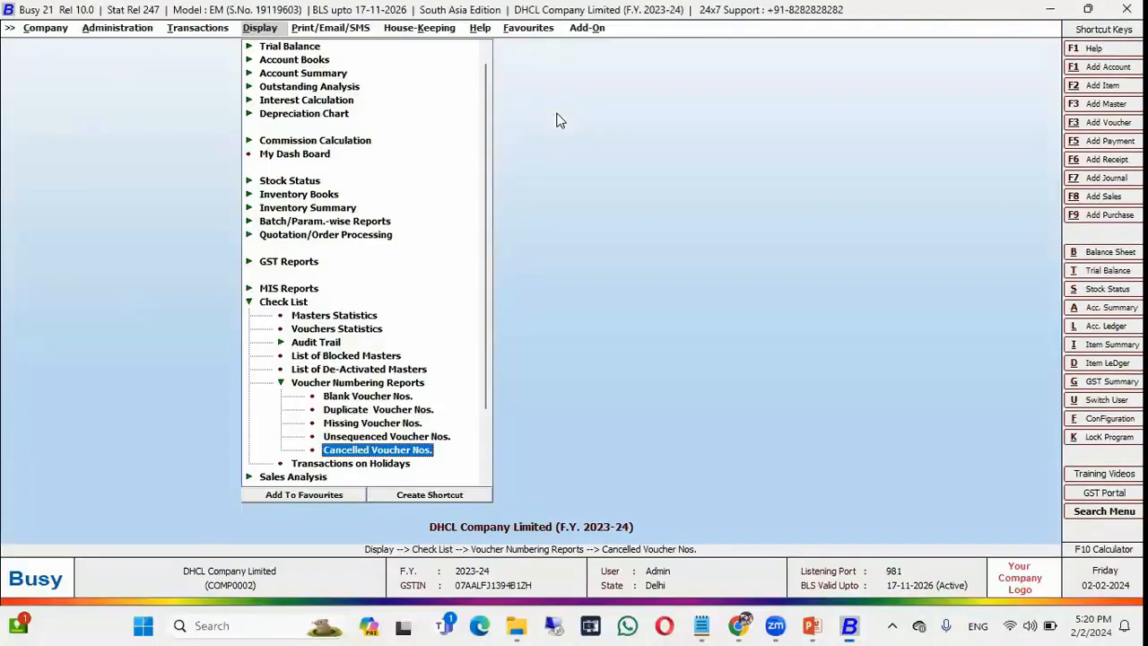
key("Escape")
key("Escape")
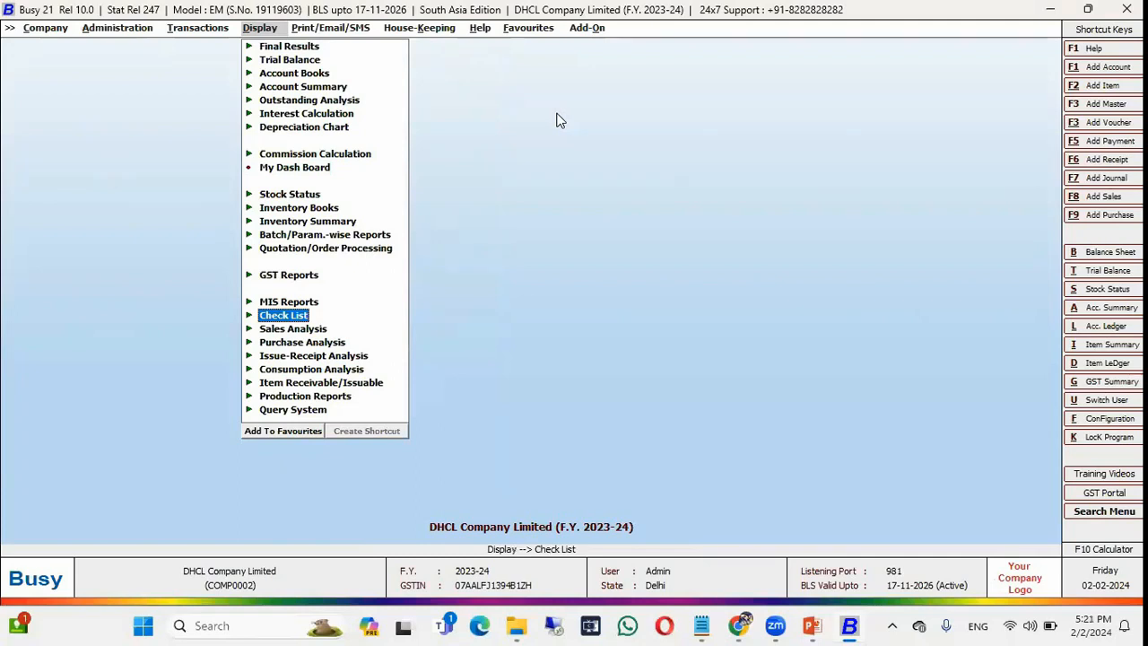
key("ctrl+alt+d")
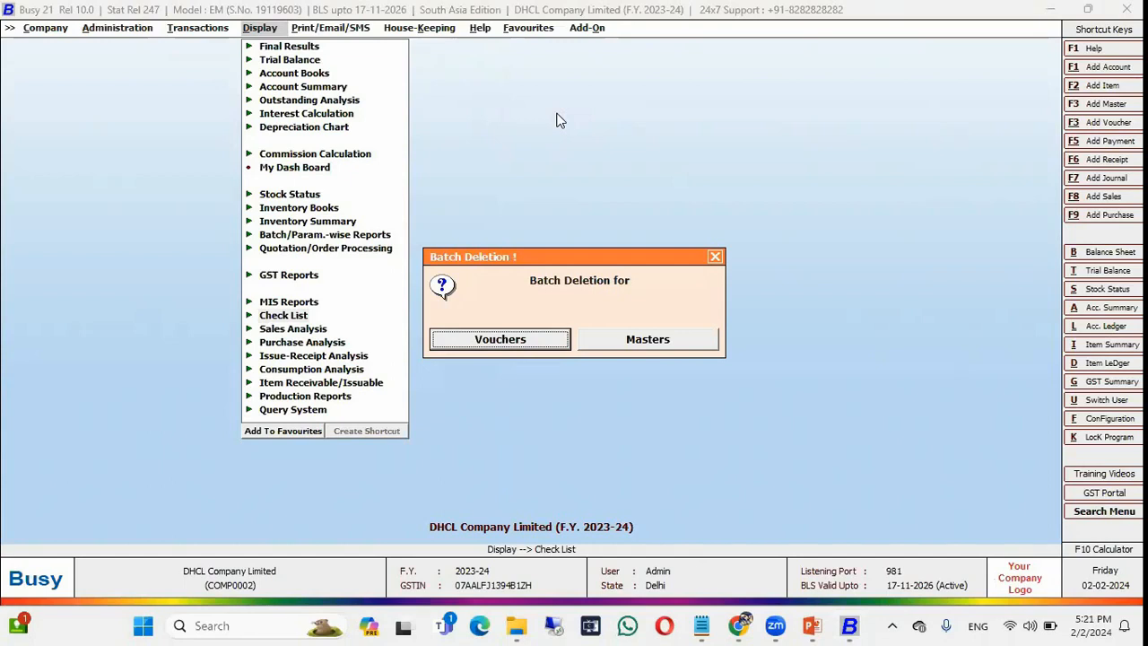
key("Return")
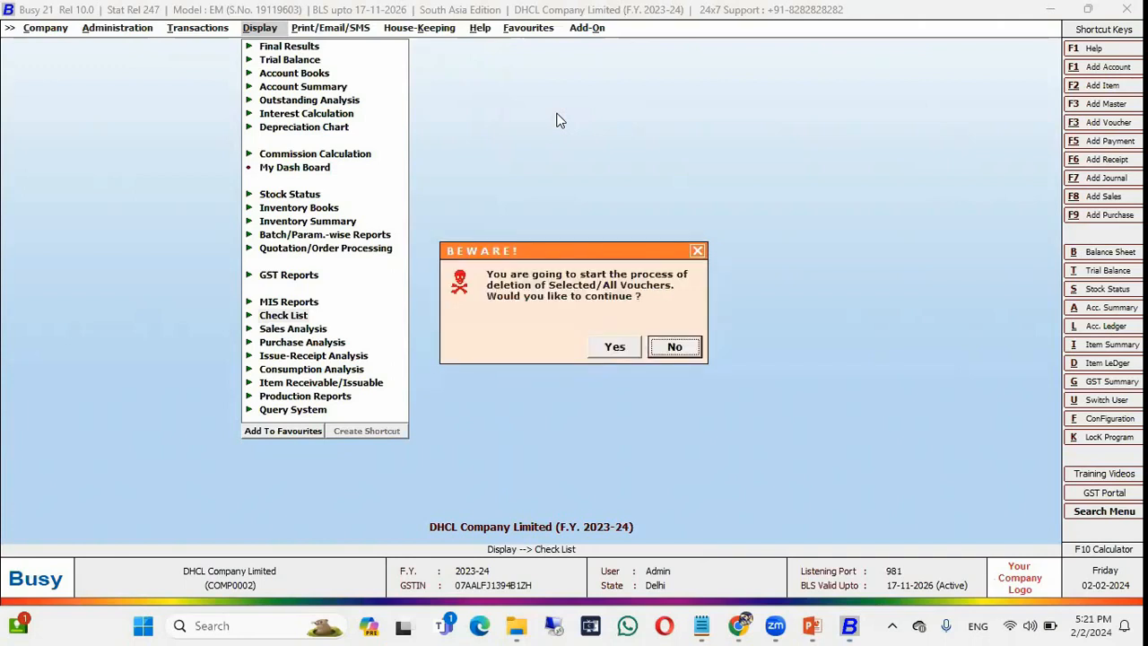
key("Left")
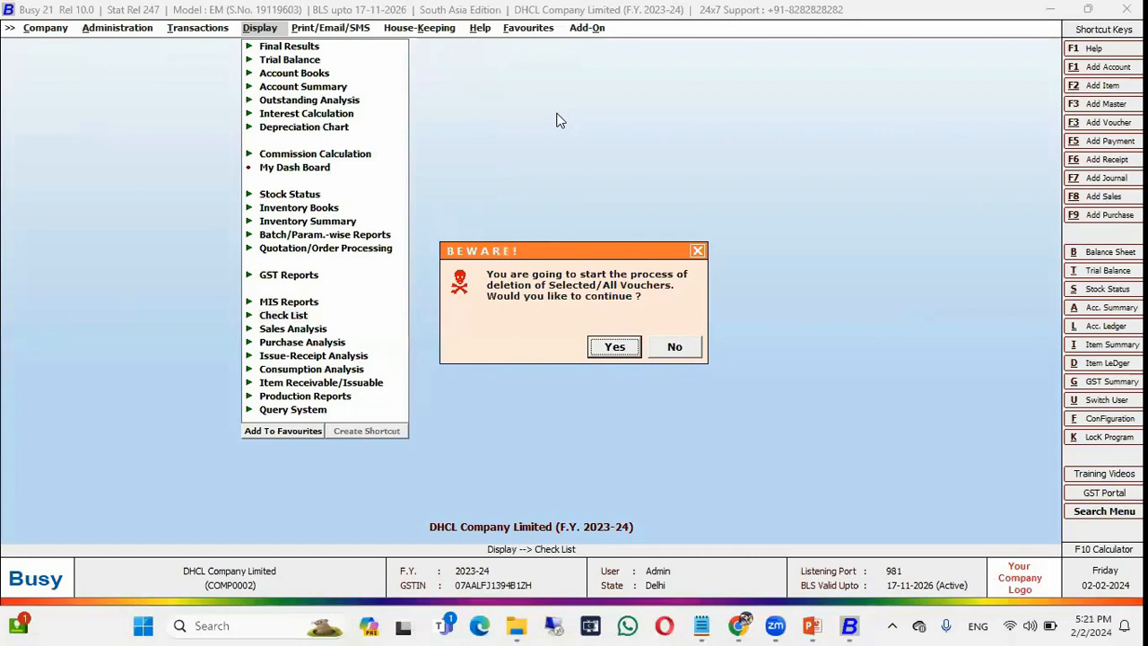
key("Return")
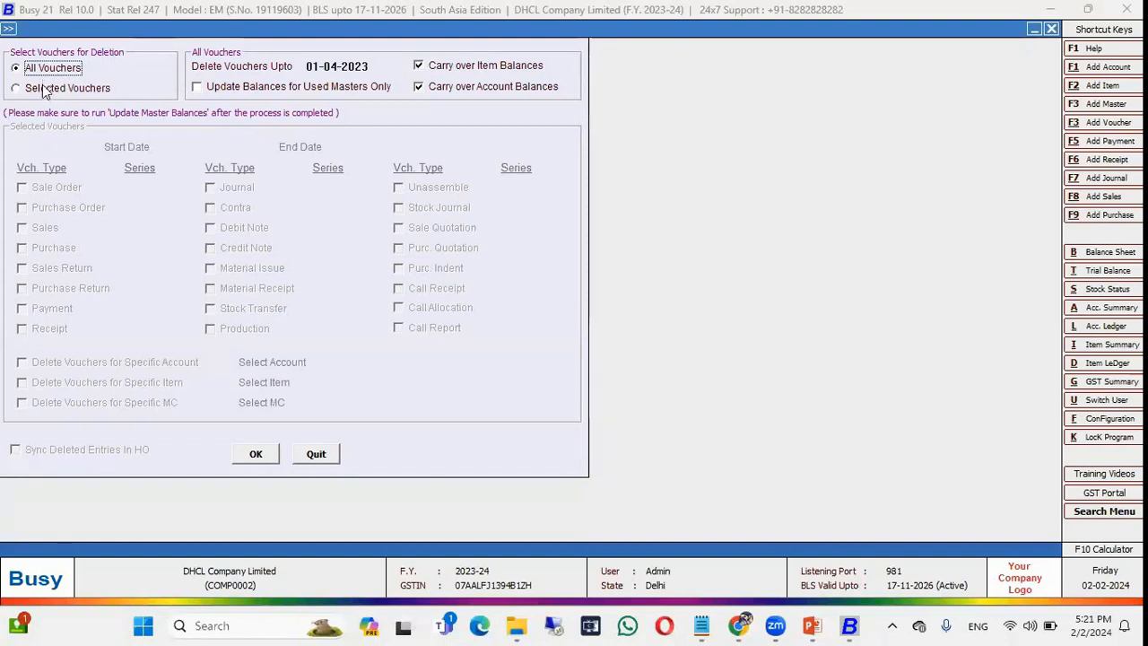
Limit deletion to selected vouchers dated 01-04-2023 to 30-04-2023.
left_click(43, 88)
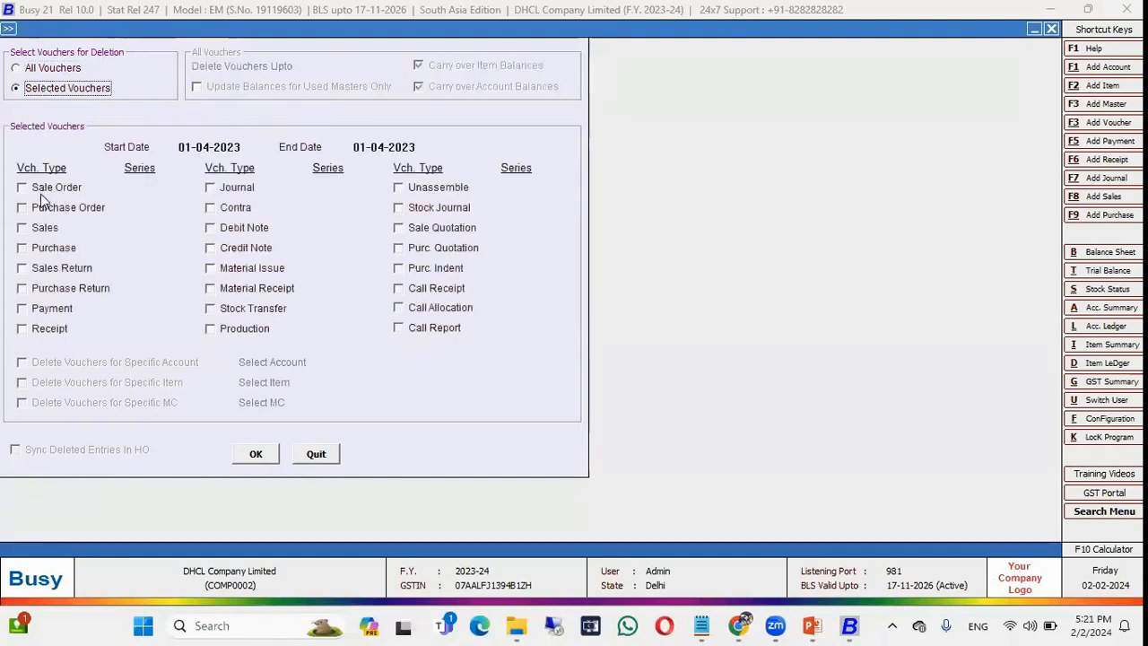
left_click(240, 148)
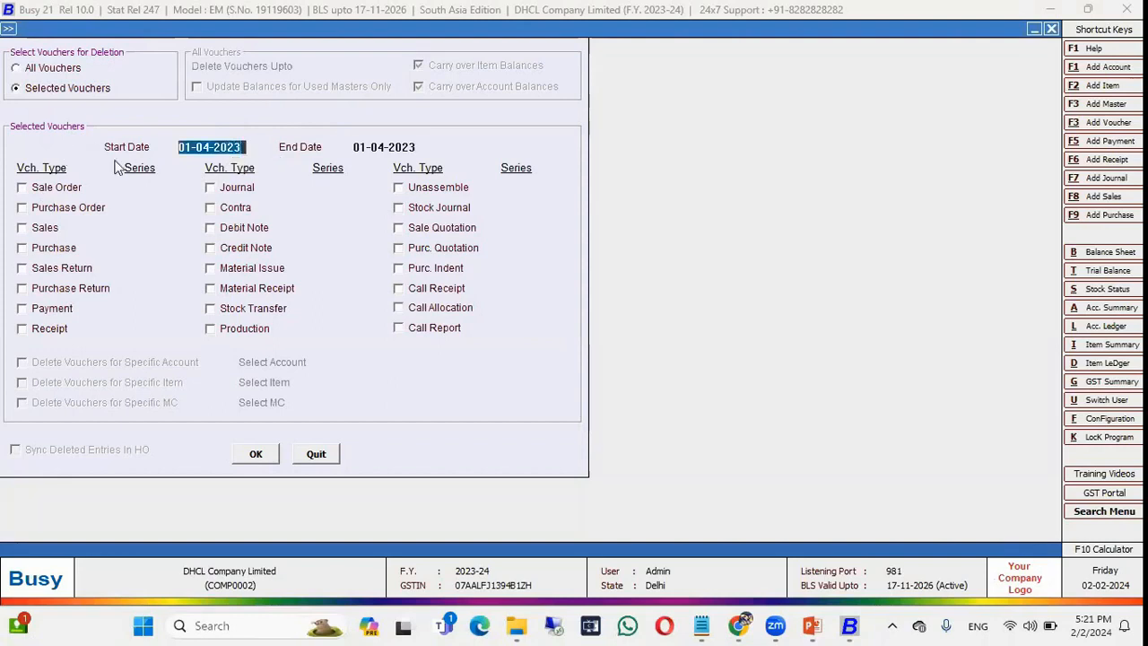
left_click(406, 148)
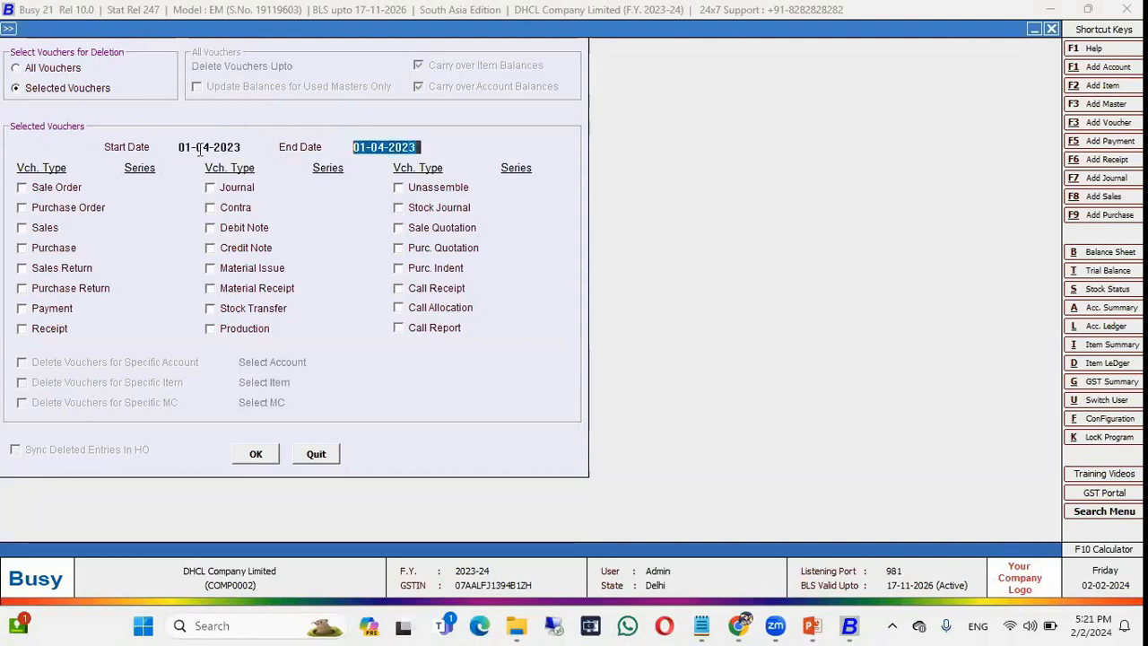
key("BackSpace")
type("30-04")
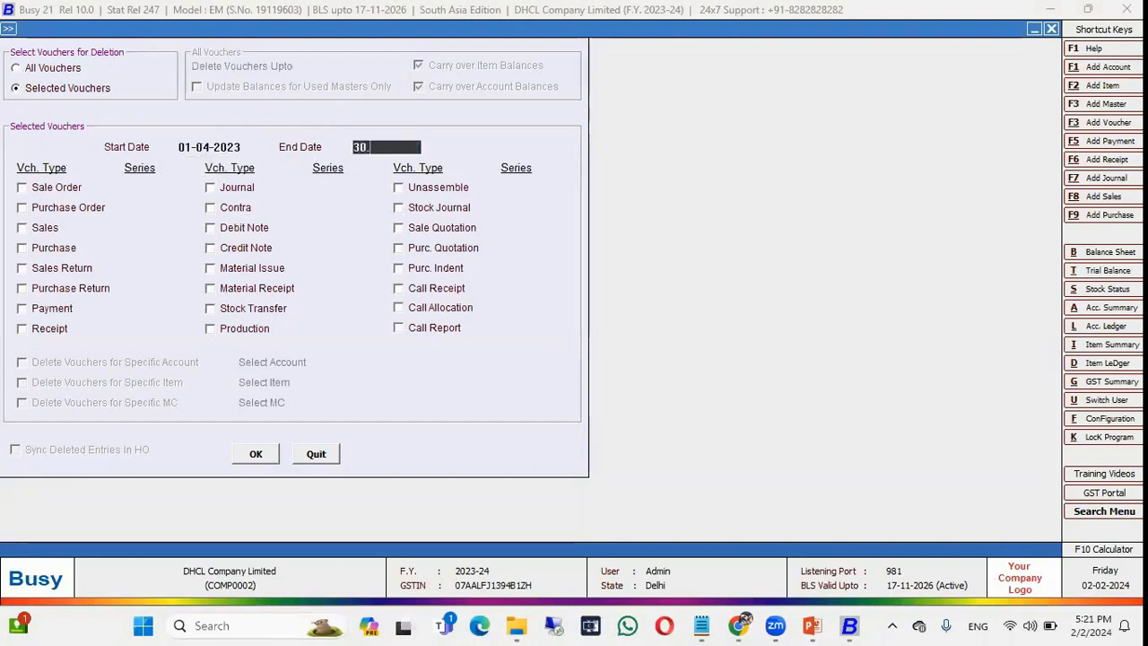
key("Return")
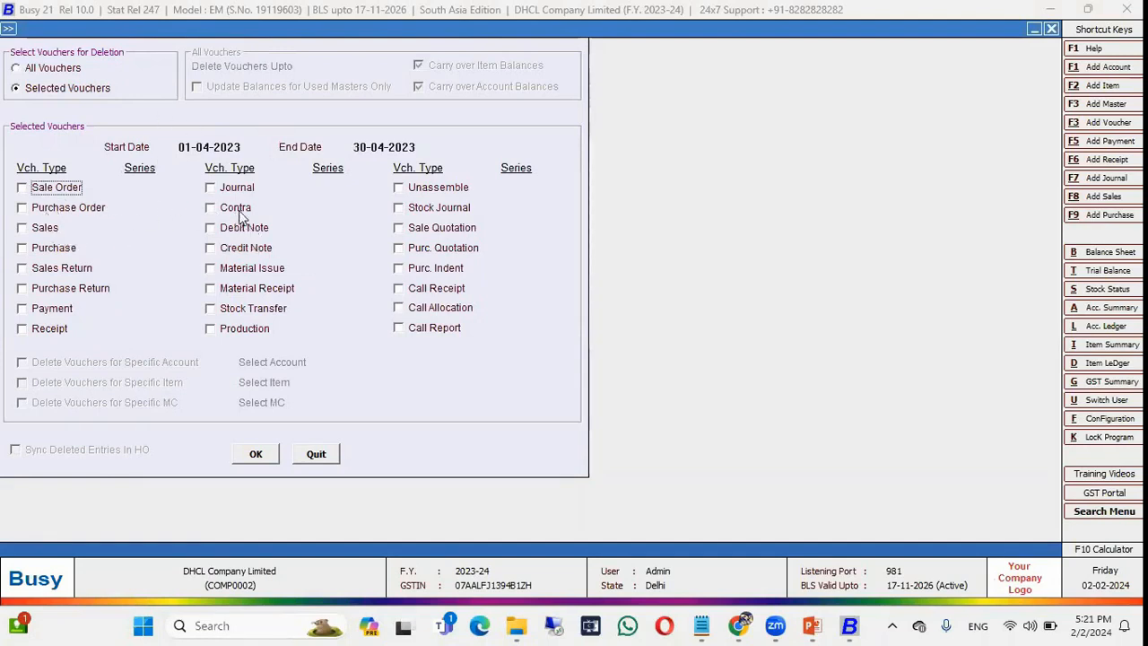
Include Main-series Journal vouchers and restrict deletion to an account found with 'bb'.
left_click(227, 188)
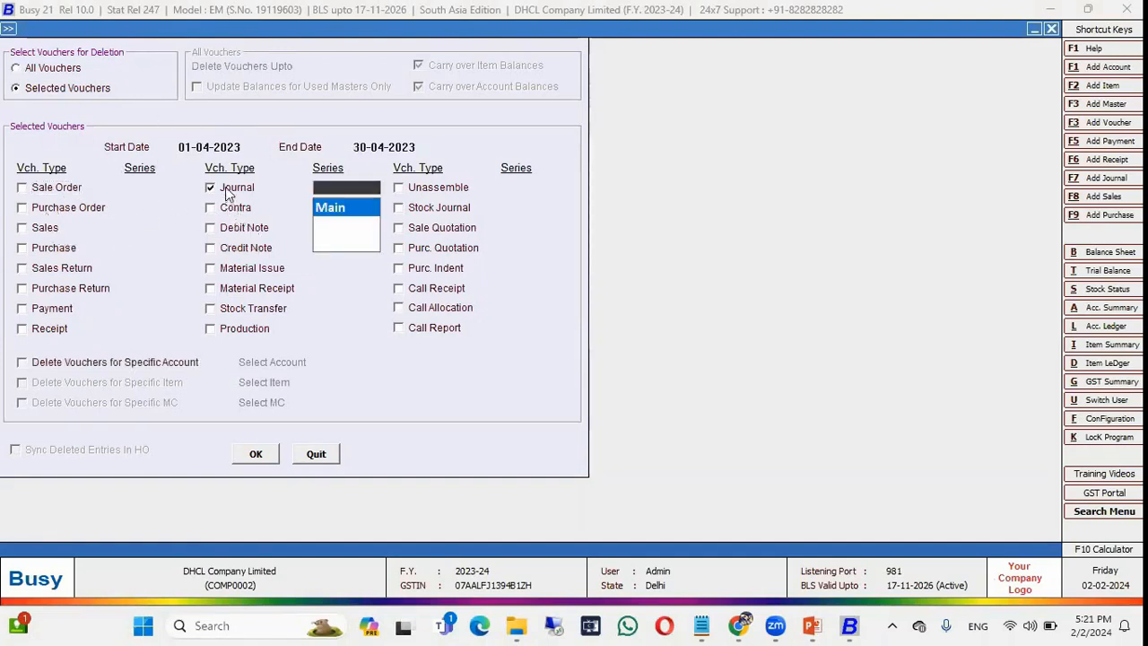
left_click(333, 208)
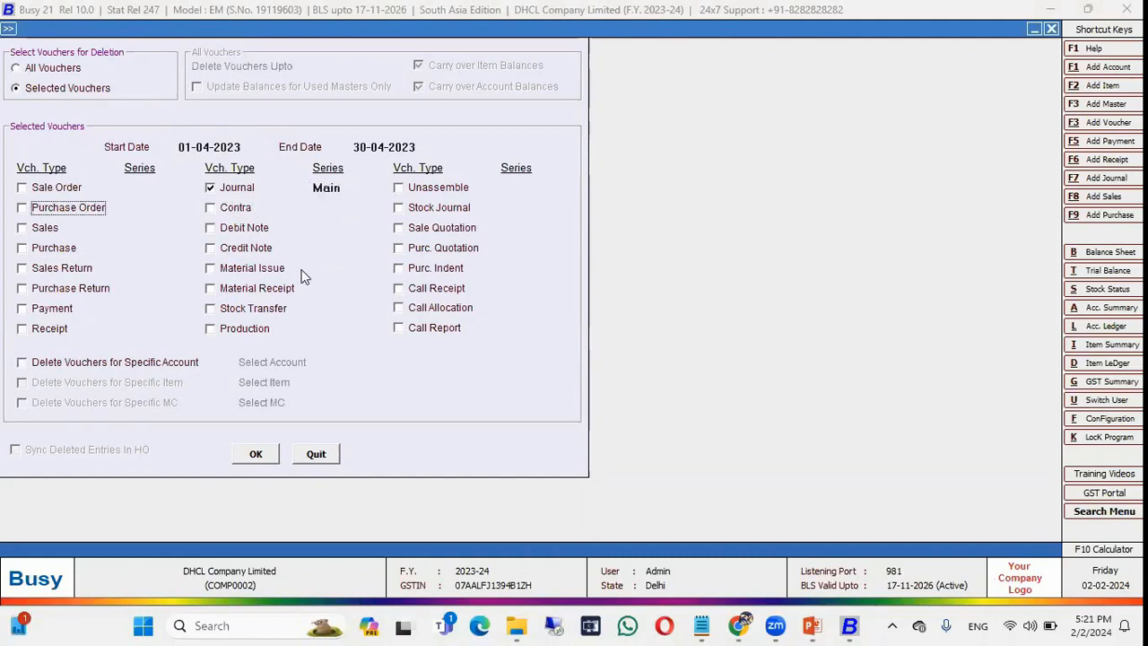
left_click(123, 362)
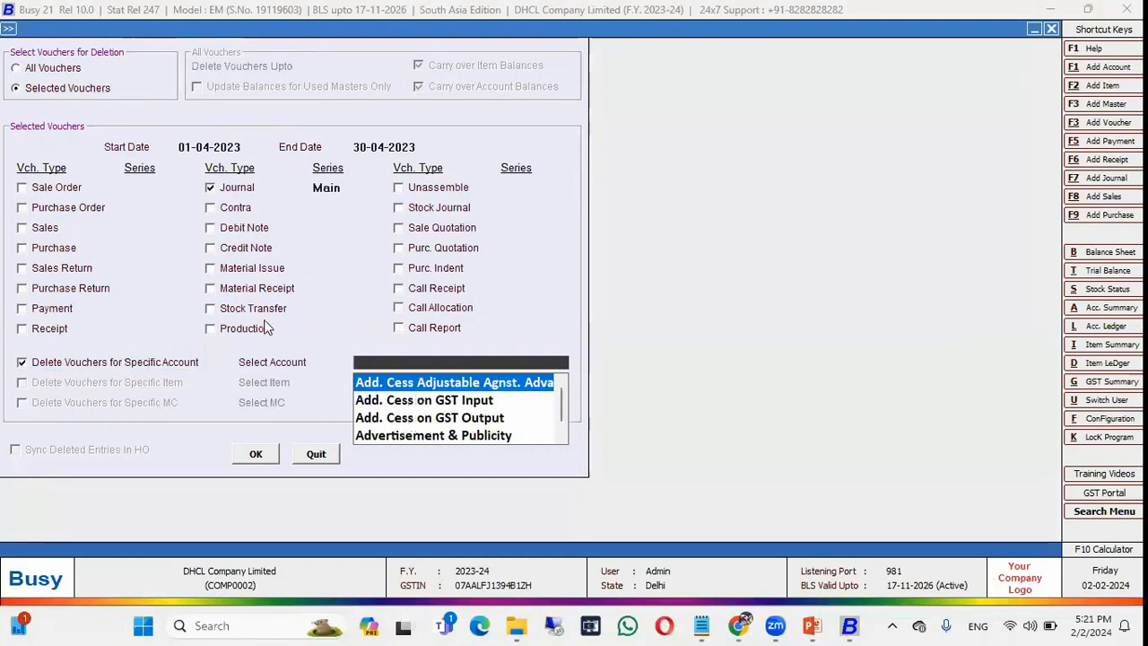
type("bb")
key("Return")
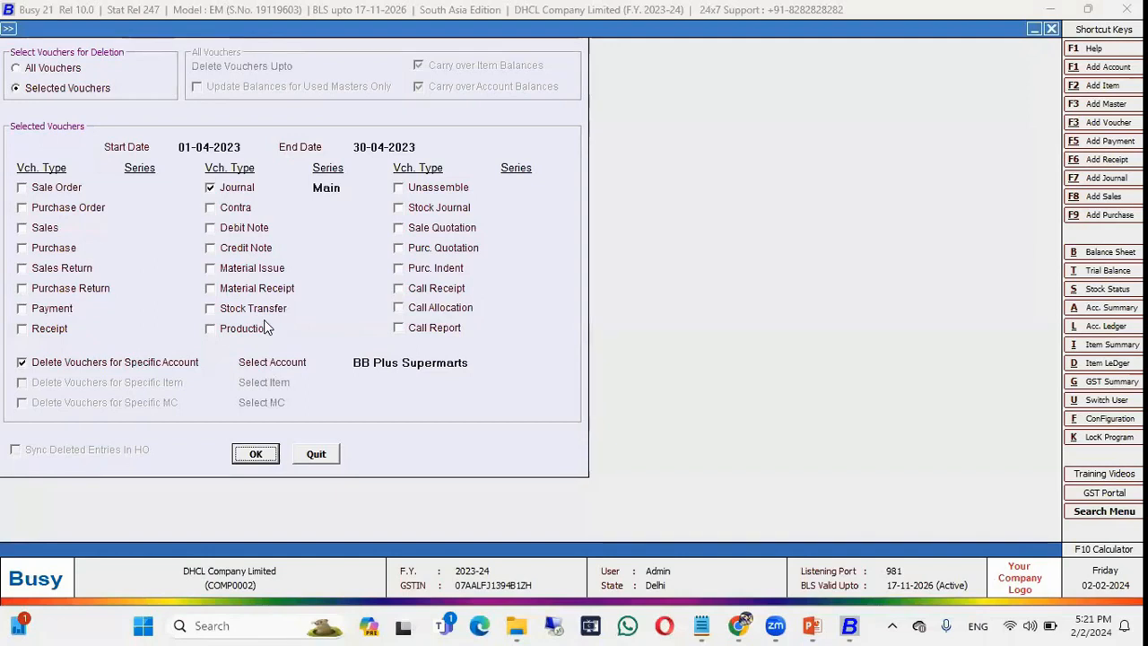
Drop the account filter and add Sales (all series), material centre and item Casual Shoes filters.
left_click(105, 370)
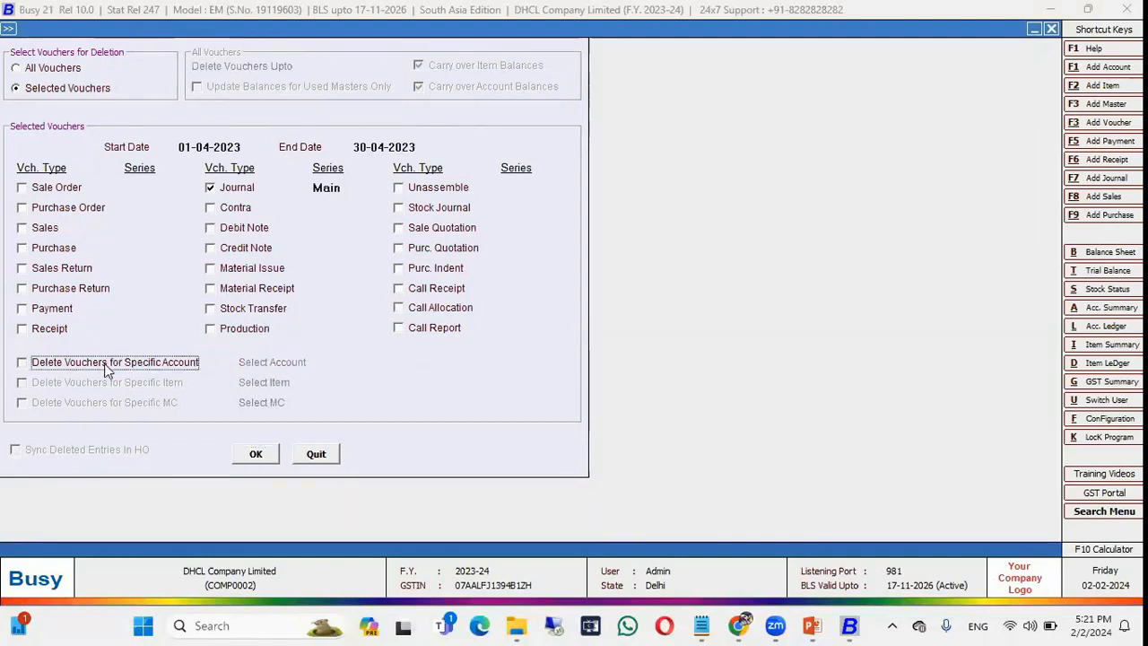
left_click(36, 231)
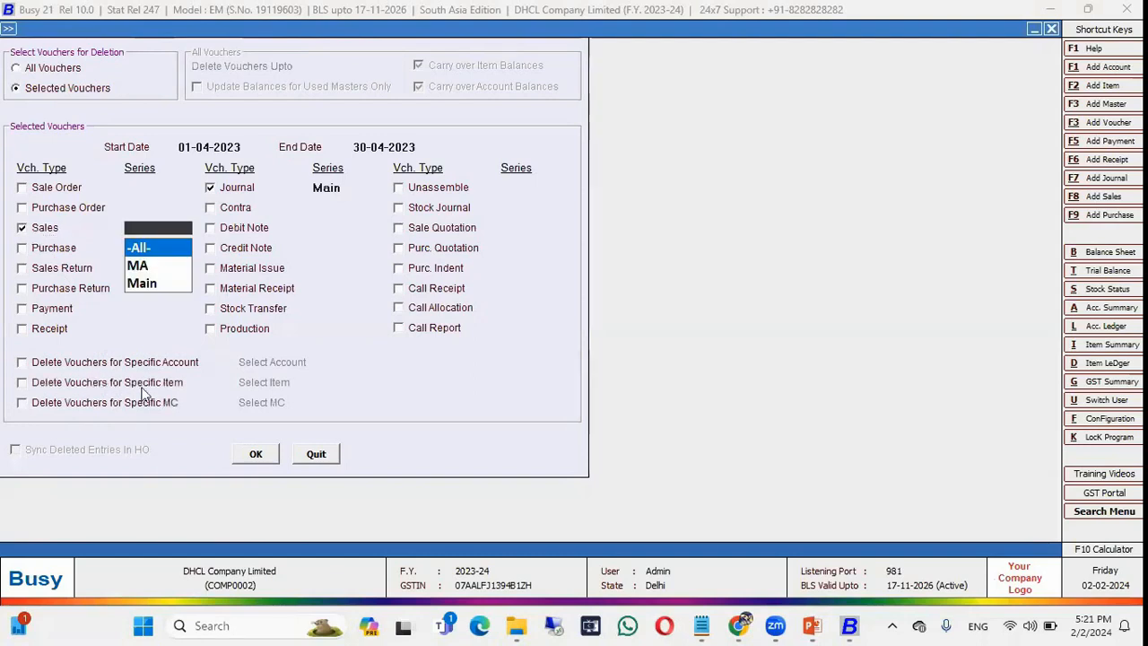
key("Return")
left_click(152, 403)
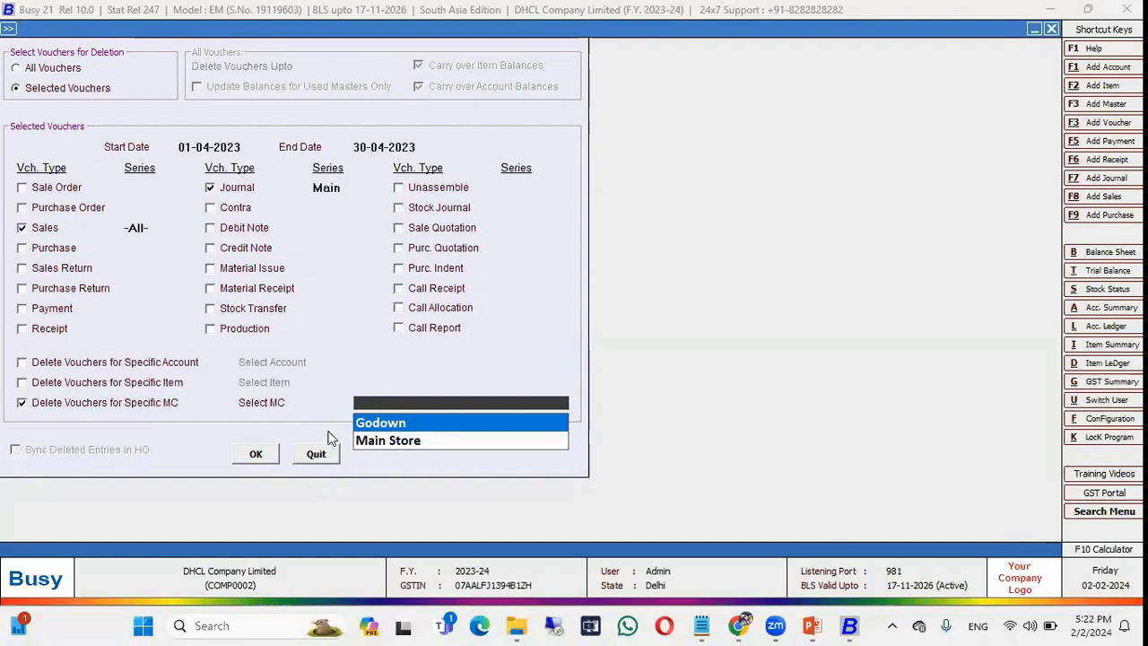
left_click(124, 384)
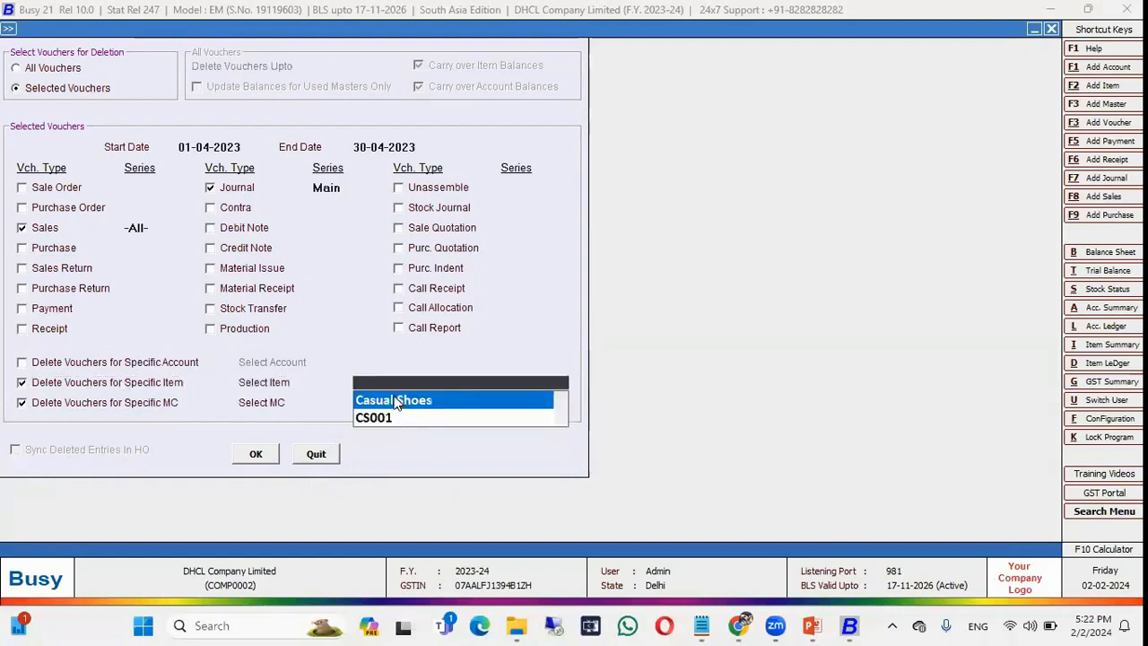
key("Return")
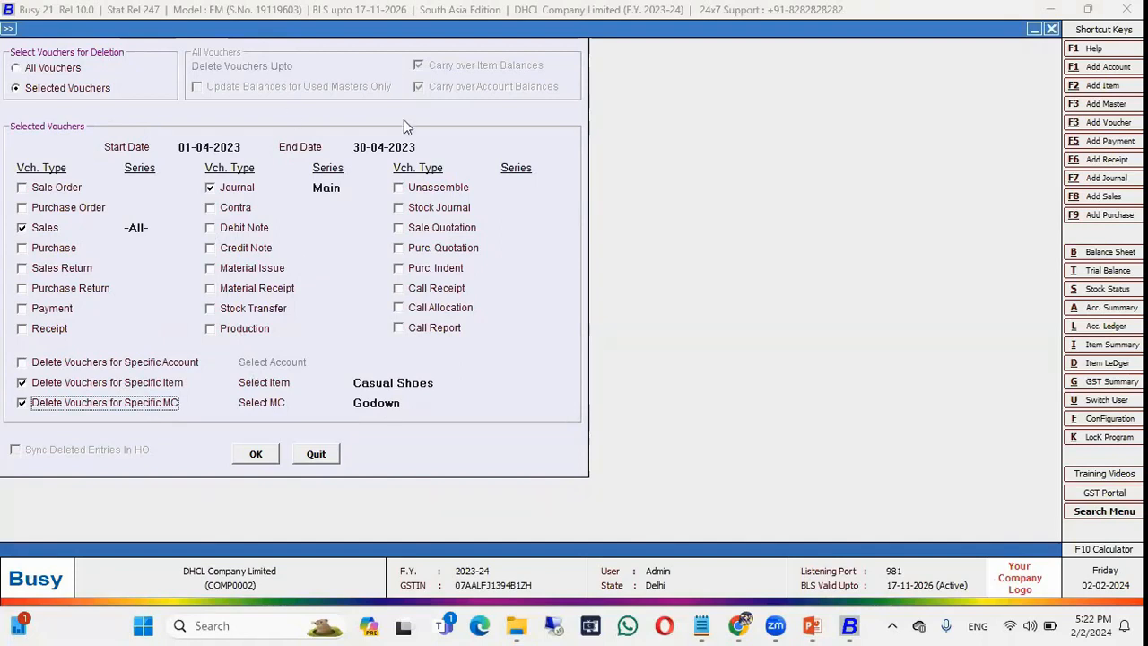
Switch back to deleting all vouchers, then quit the deletion form without deleting.
left_click(31, 71)
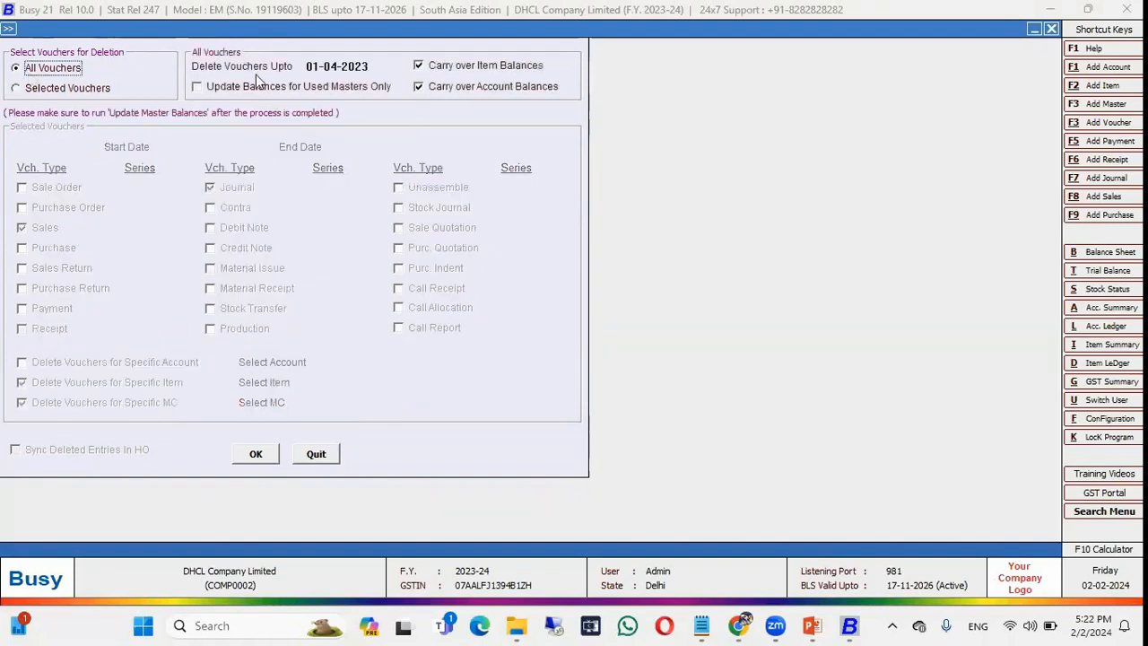
left_click(364, 63)
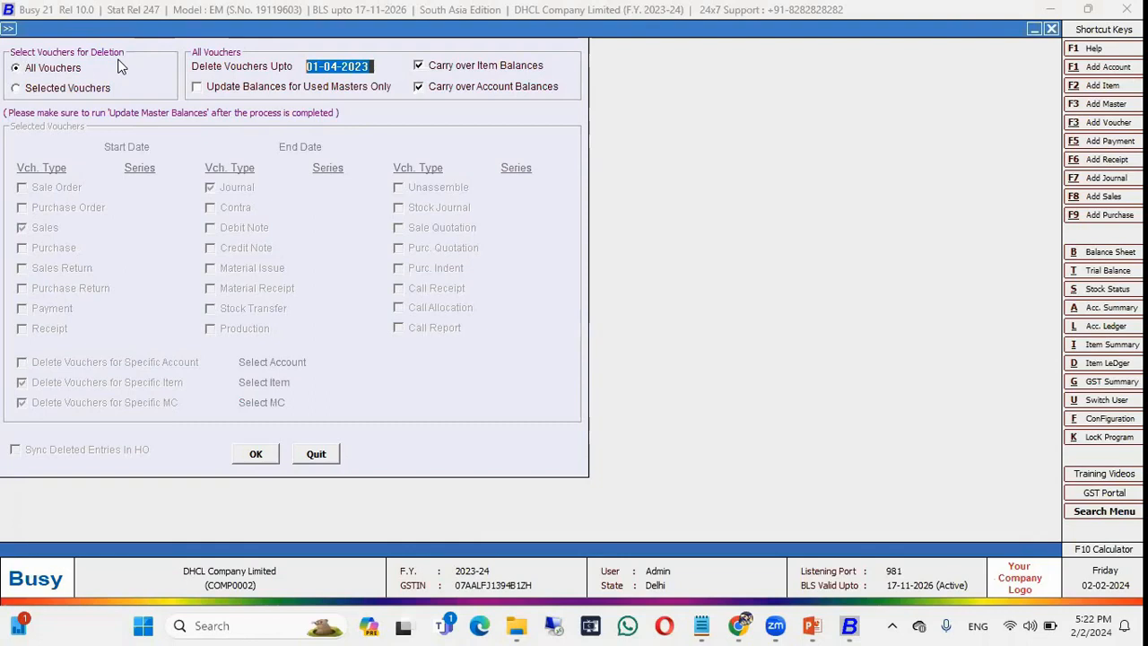
key("Escape")
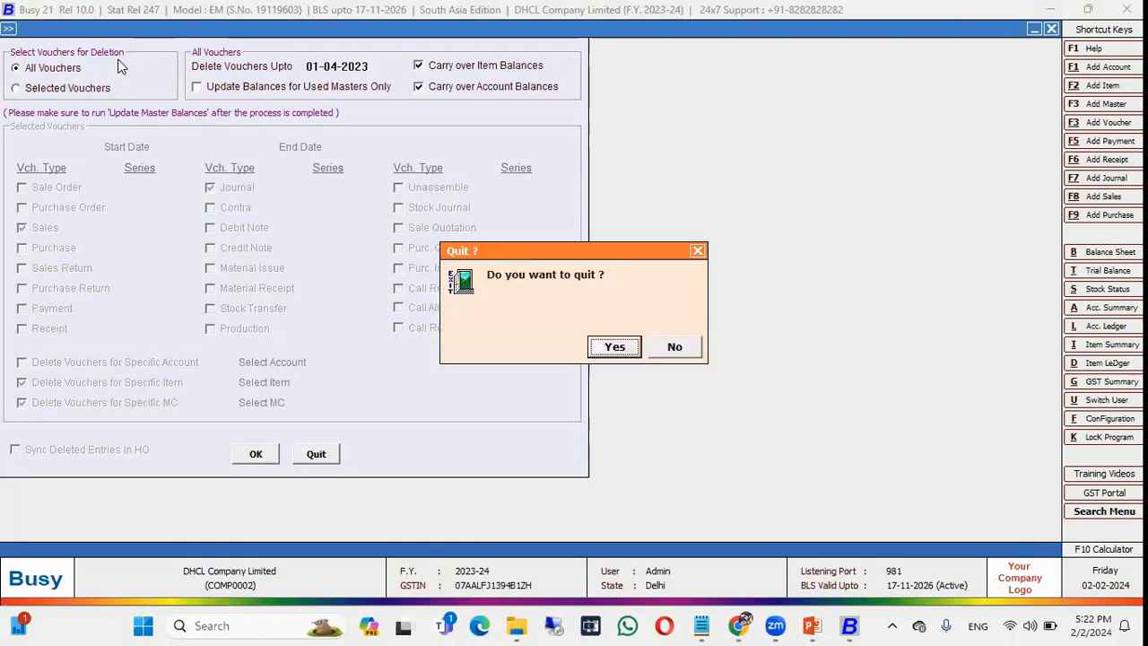
key("Return")
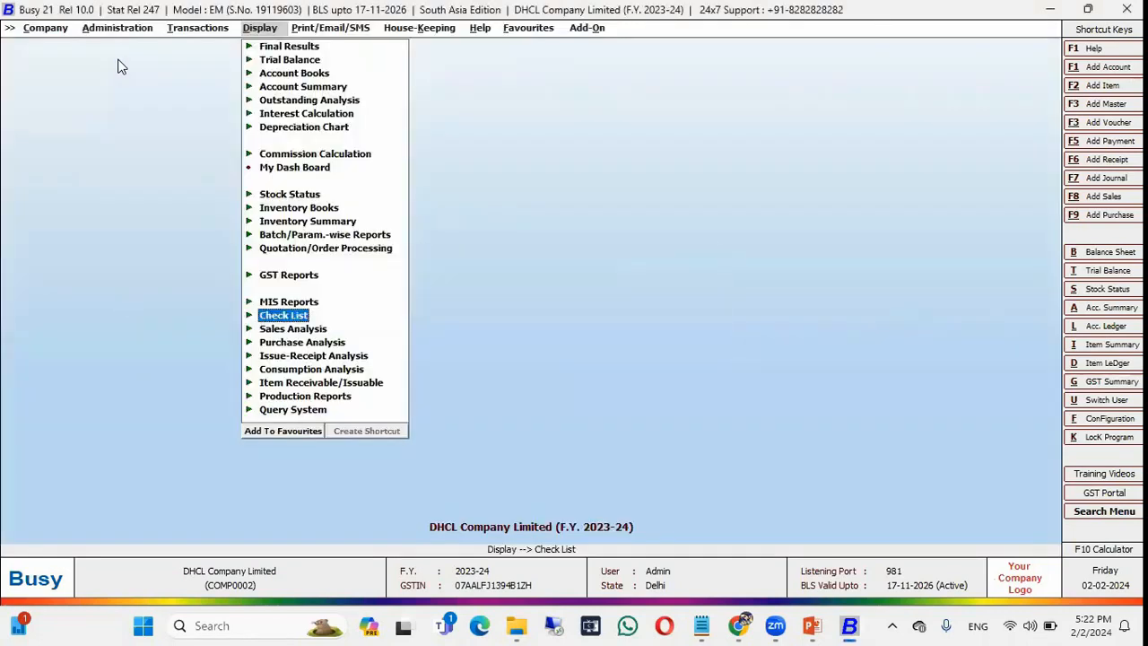
Choose batch deletion of Masters and accept the warning to open the form.
key("Right")
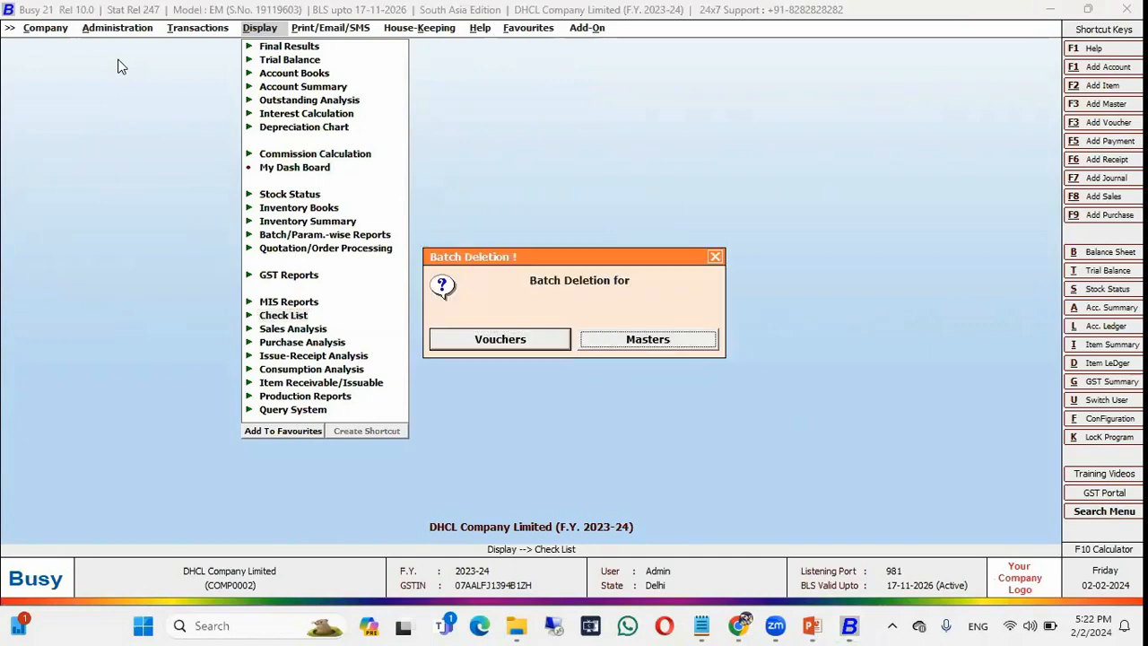
key("Return")
key("Left")
key("Return")
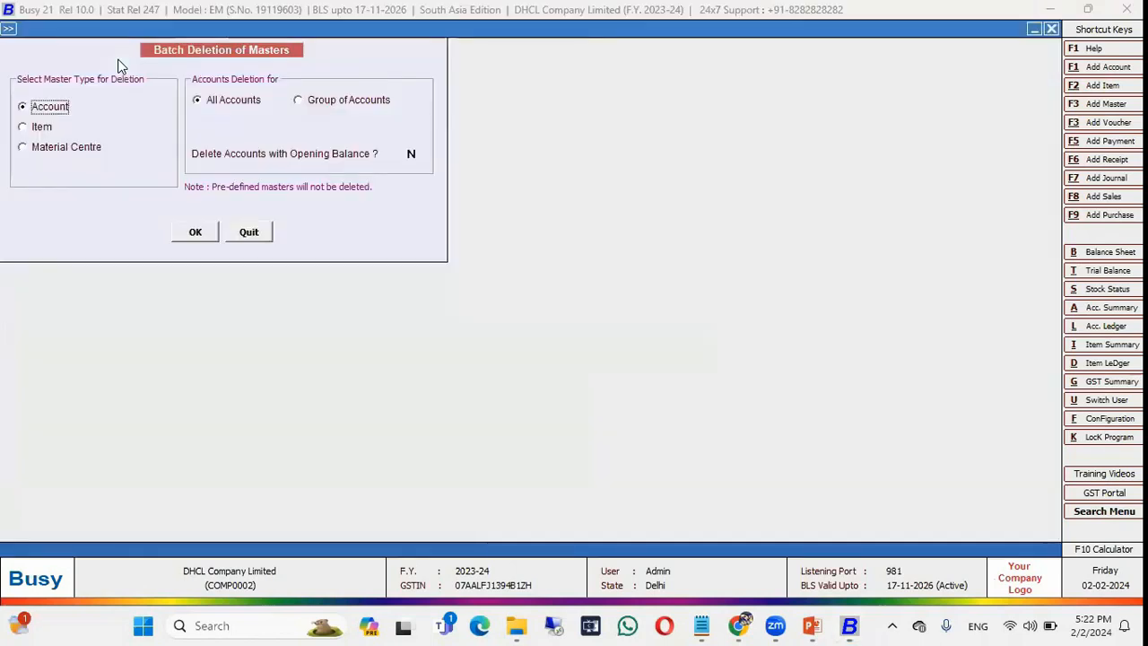
Select Item as the master type, then quit back to the Display menu without deleting.
left_click(40, 128)
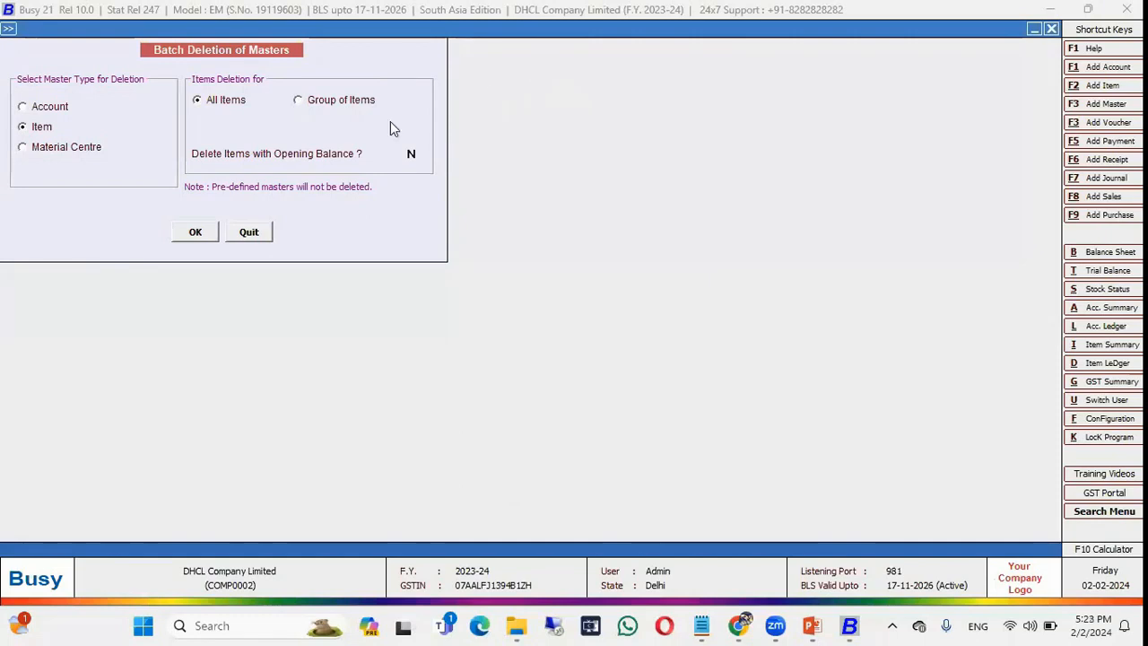
left_click(249, 233)
key("Escape")
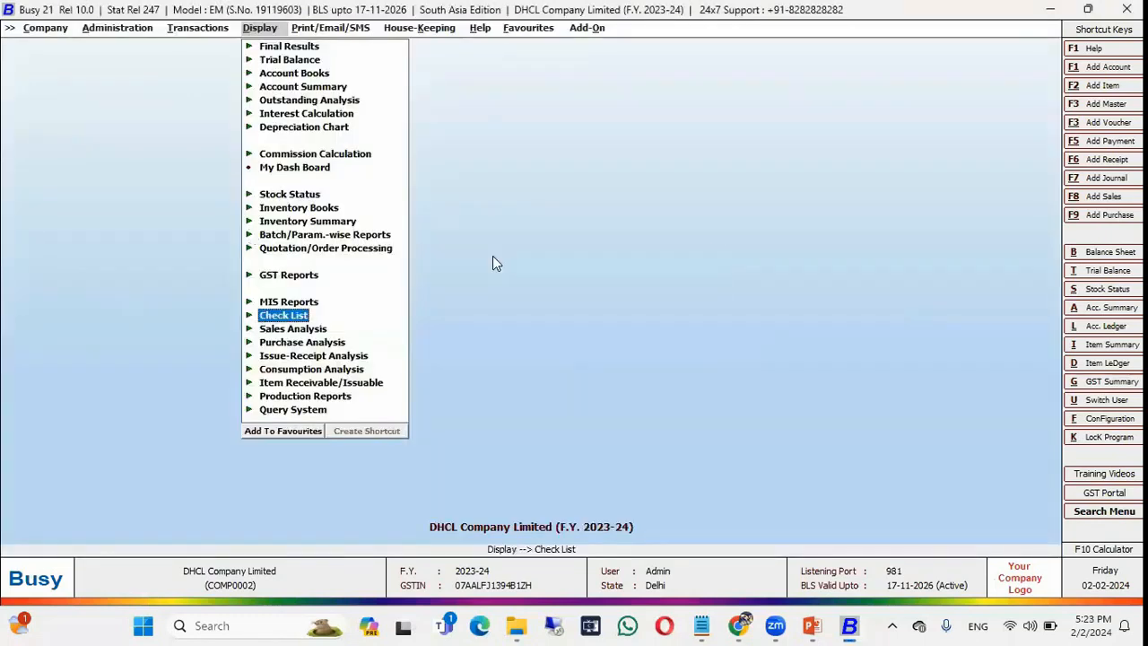
key("Escape")
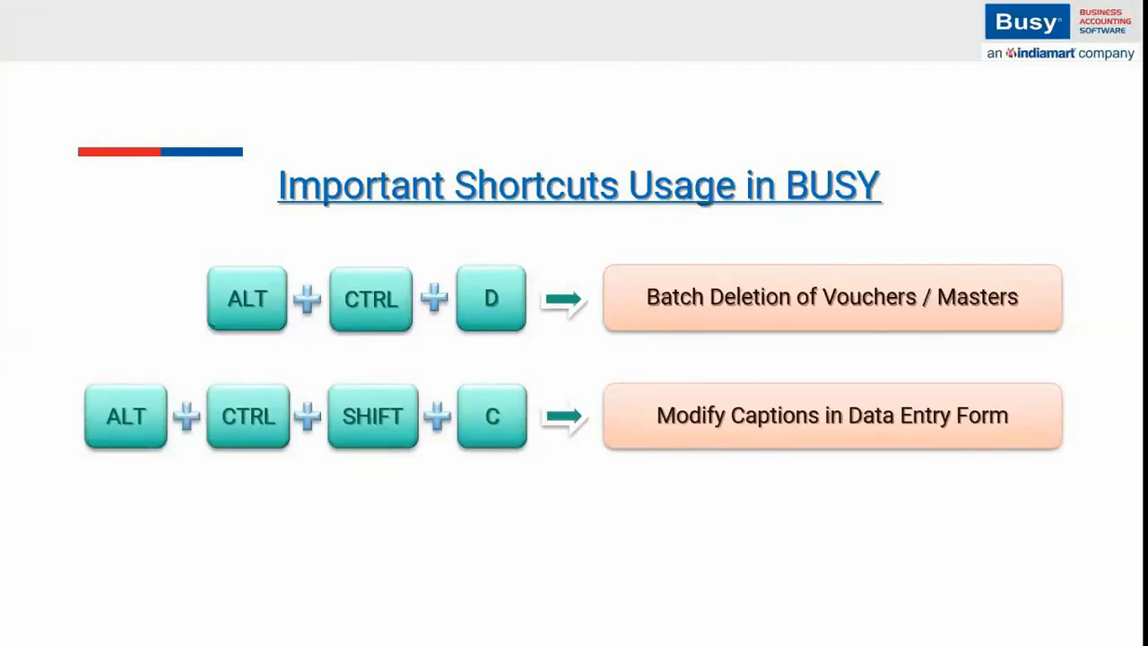
Switch from the shortcuts slide back to the Busy main screen.
key("alt+Tab")
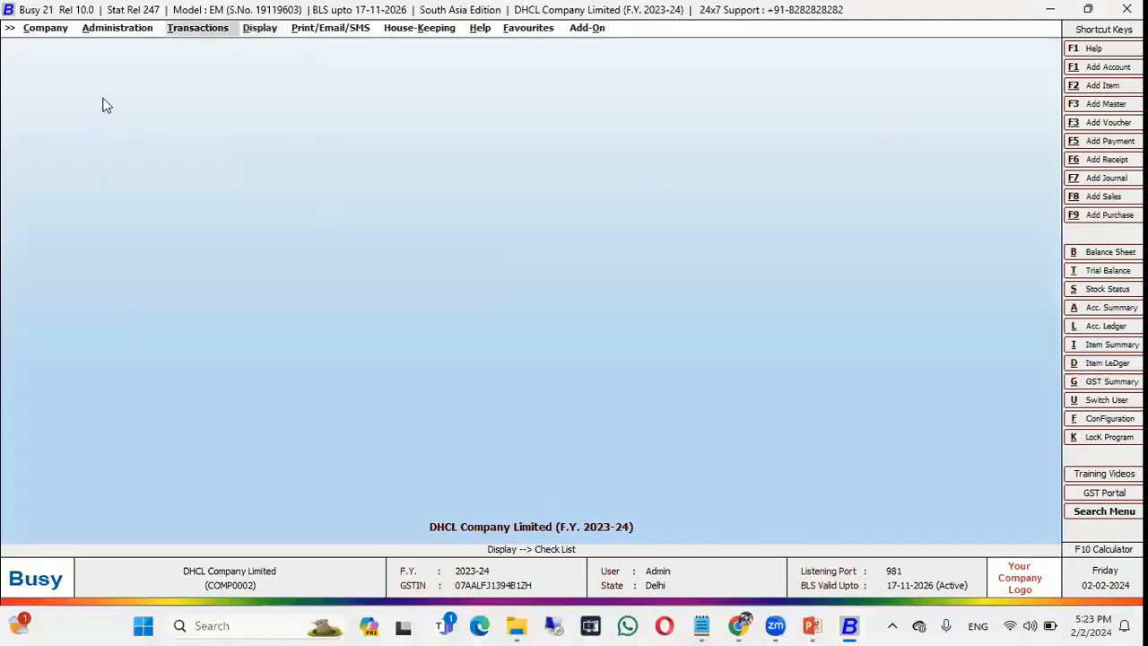
Start a new Sales voucher in the Main series, then return to the slide show.
left_click(106, 29)
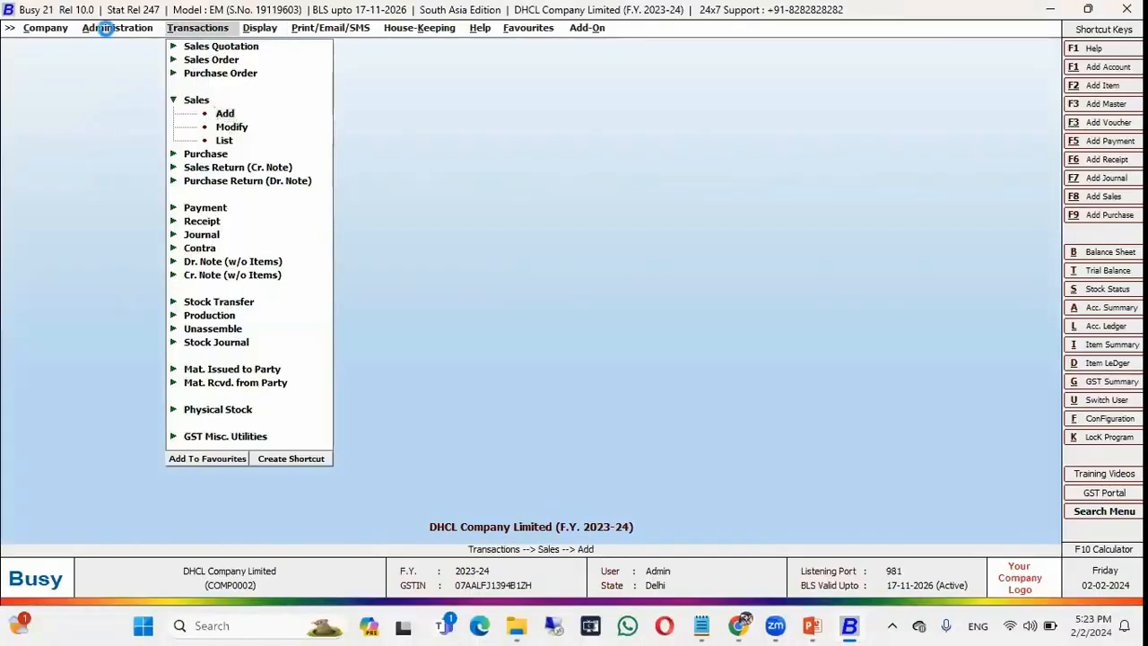
key("Down")
key("Return")
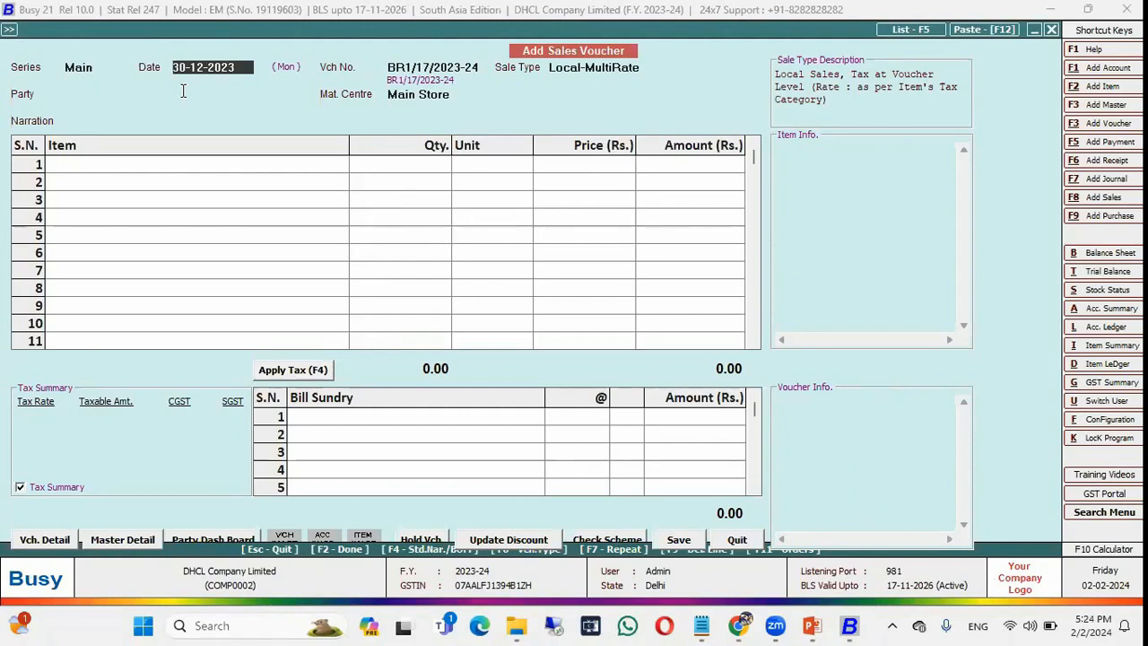
key("alt+Tab")
key("alt+Tab")
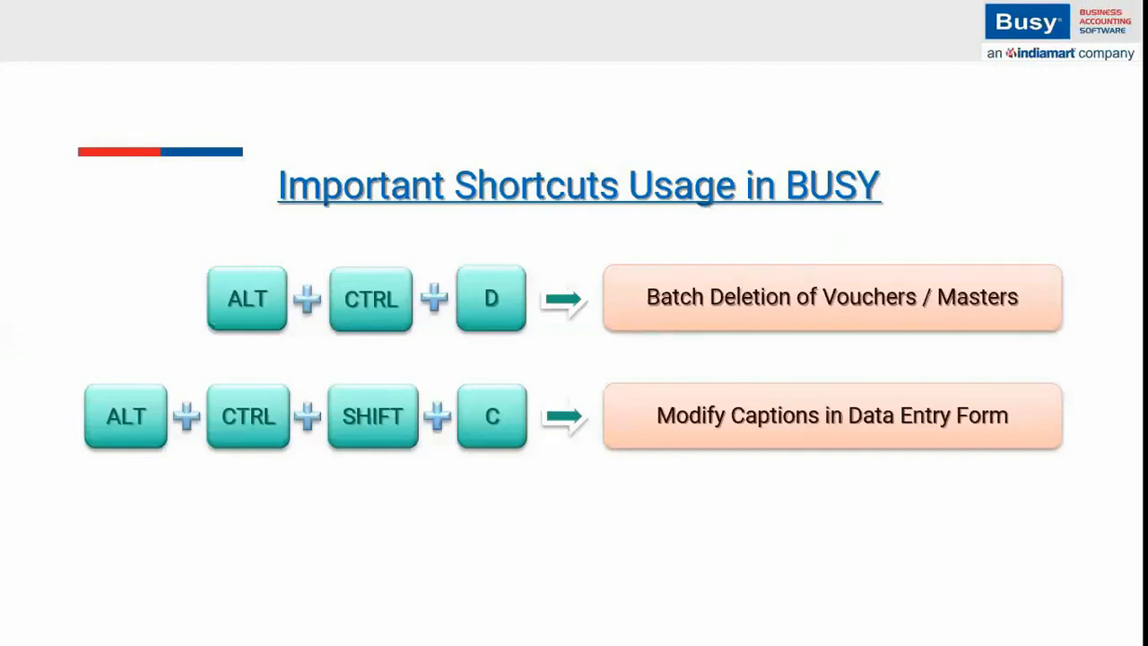
Return to Add Sales Voucher and open its caption configuration with Alt+Ctrl+Shift+C.
key("alt+Tab")
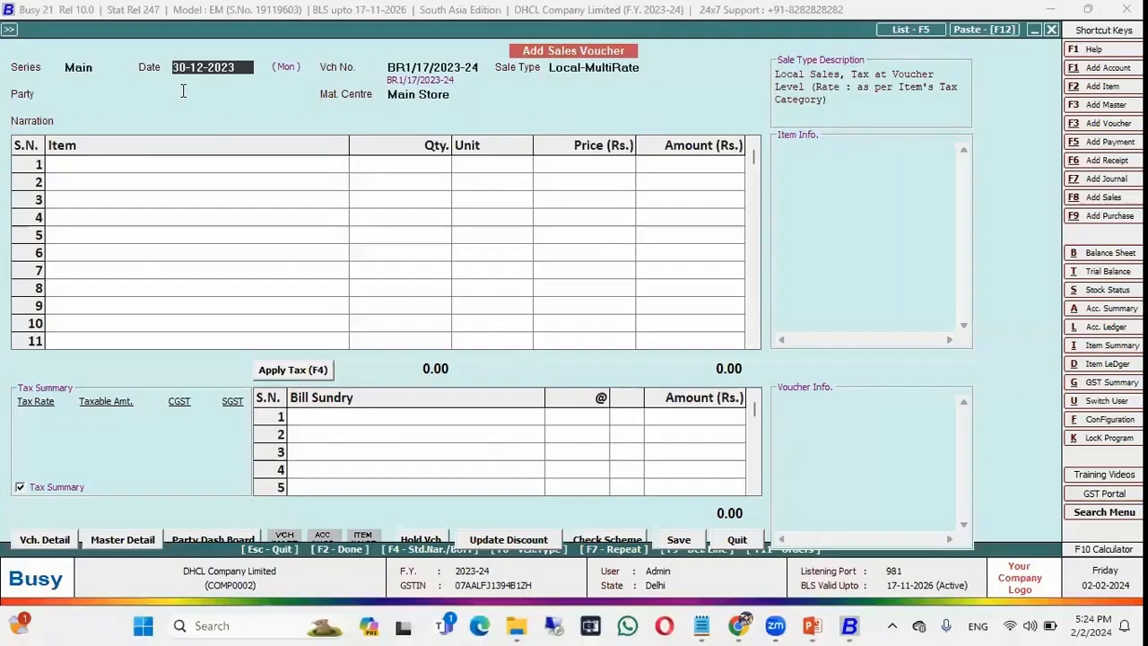
key("ctrl+alt+f")
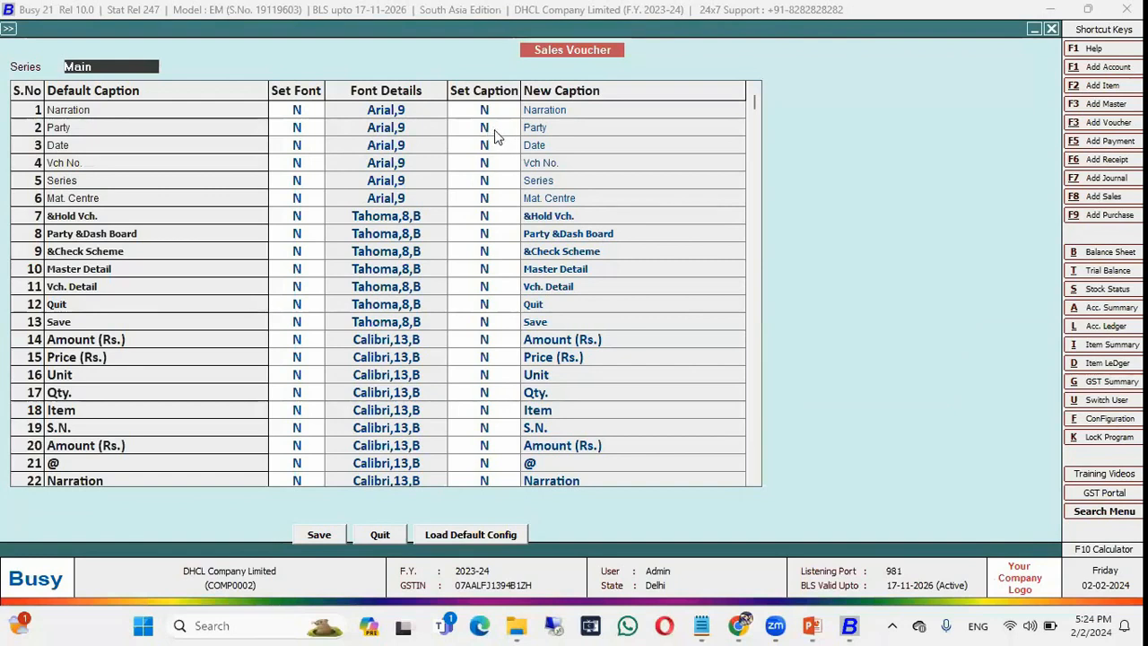
Set Party's Set Caption to Y with the new caption 'Customer'.
left_click(495, 128)
type("Y")
key("Return")
type("Customer")
key("Return")
left_click(484, 127)
type("N")
key("Return")
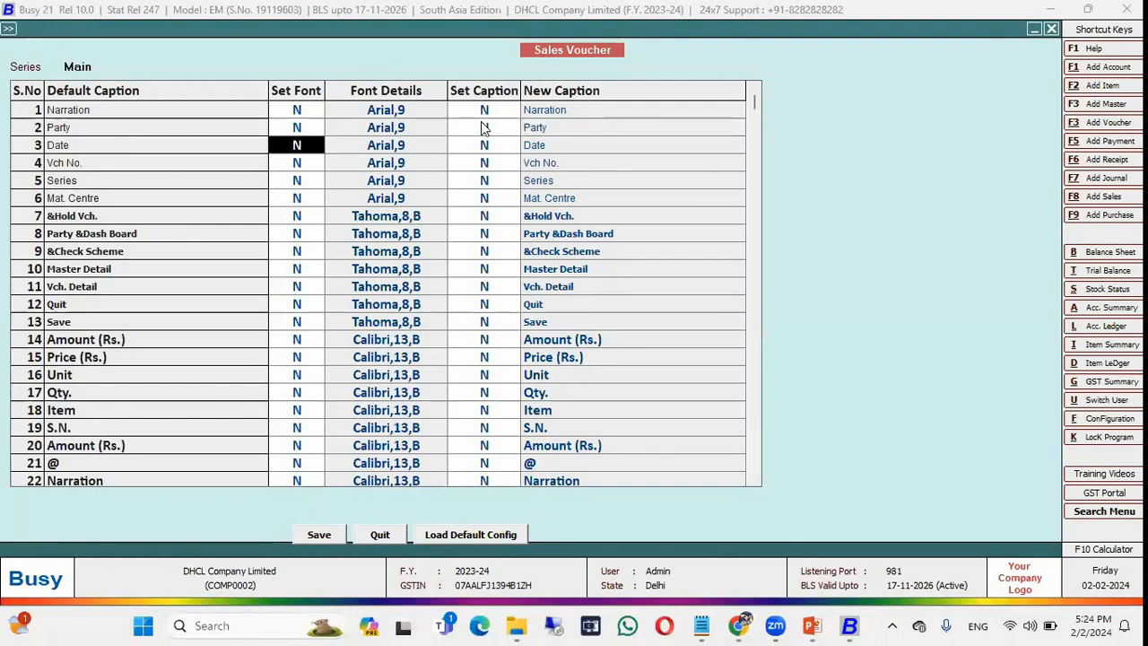
type("Custrom")
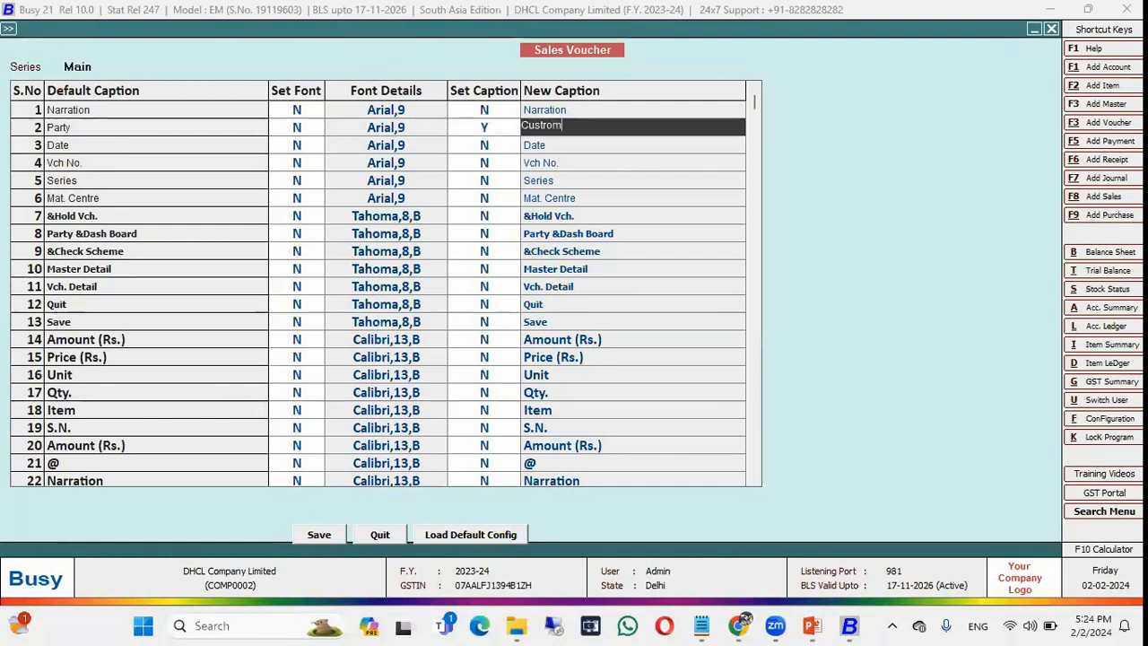
key("BackSpace")
key("BackSpace")
key("BackSpace")
type("omer")
key("Return")
Save the caption changes and reopen a fresh Add Sales Voucher form.
left_click(335, 540)
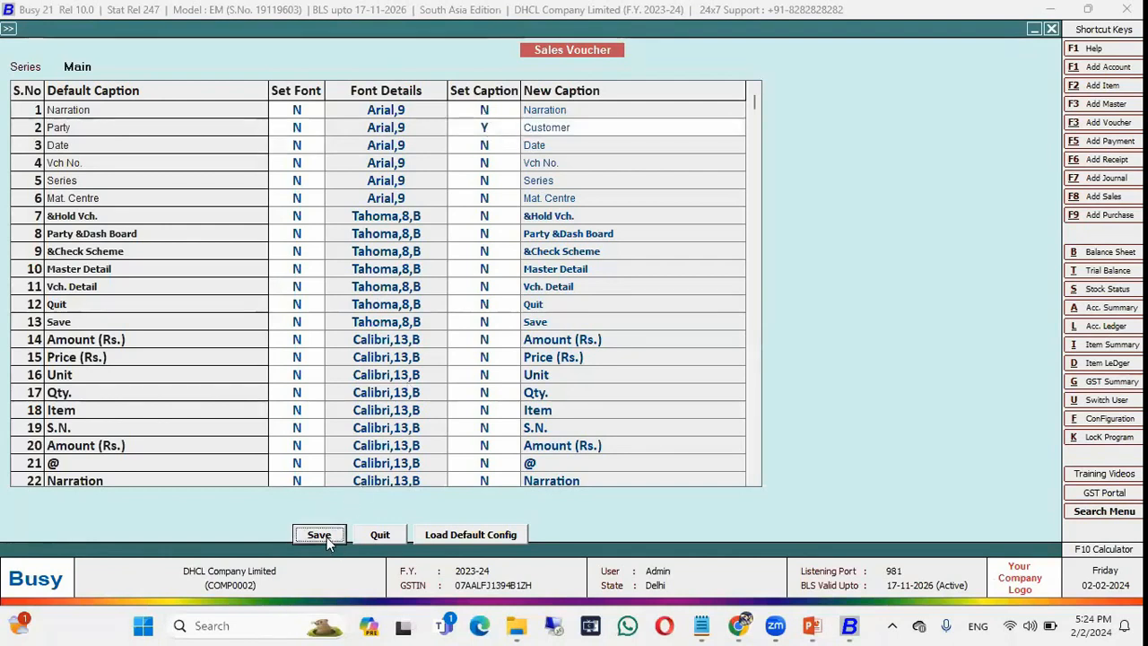
key("Return")
key("Escape")
key("Return")
key("Return")
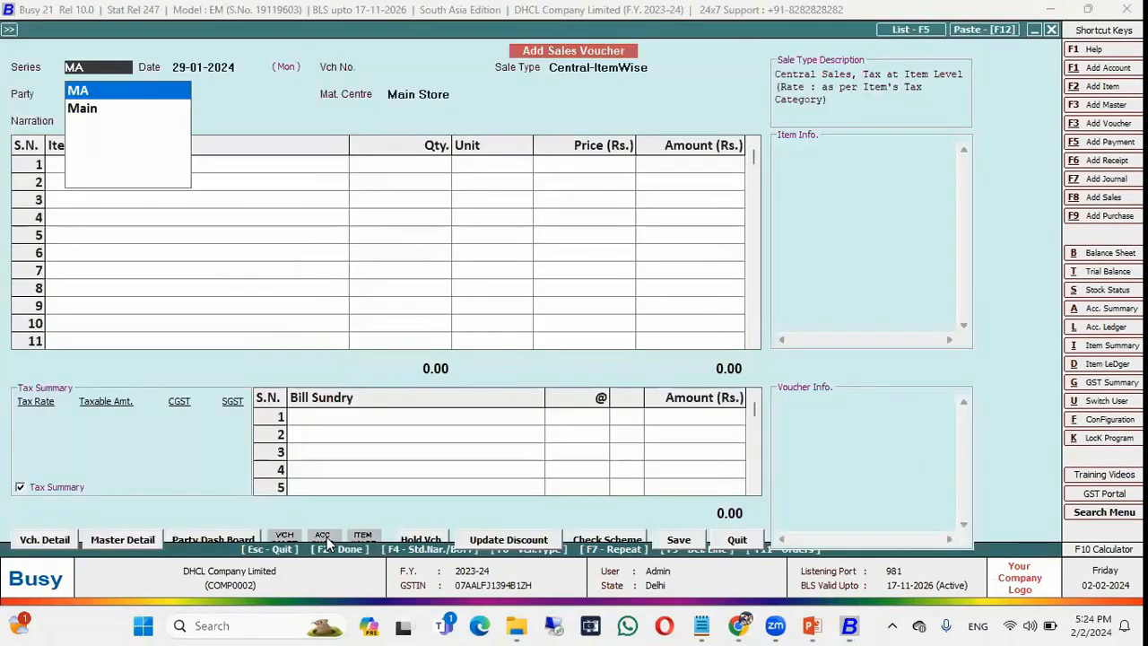
Fill the voucher header with Main series, default date and sale type, and customer BB Plus Supermarts.
key("Return")
key("Return")
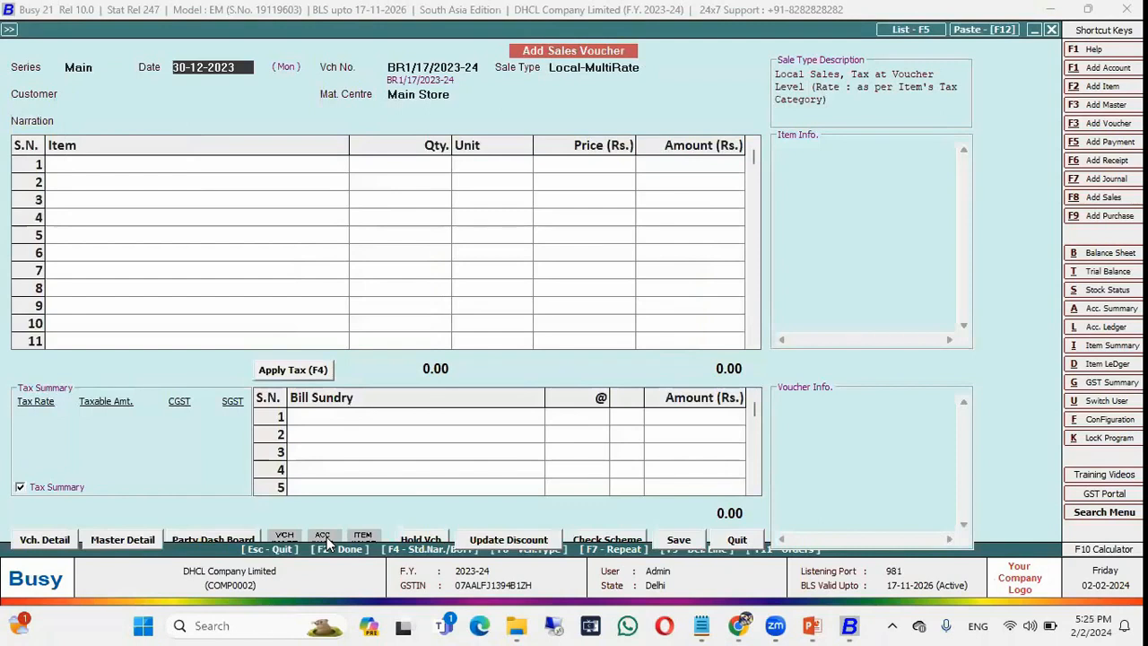
key("shift+Tab")
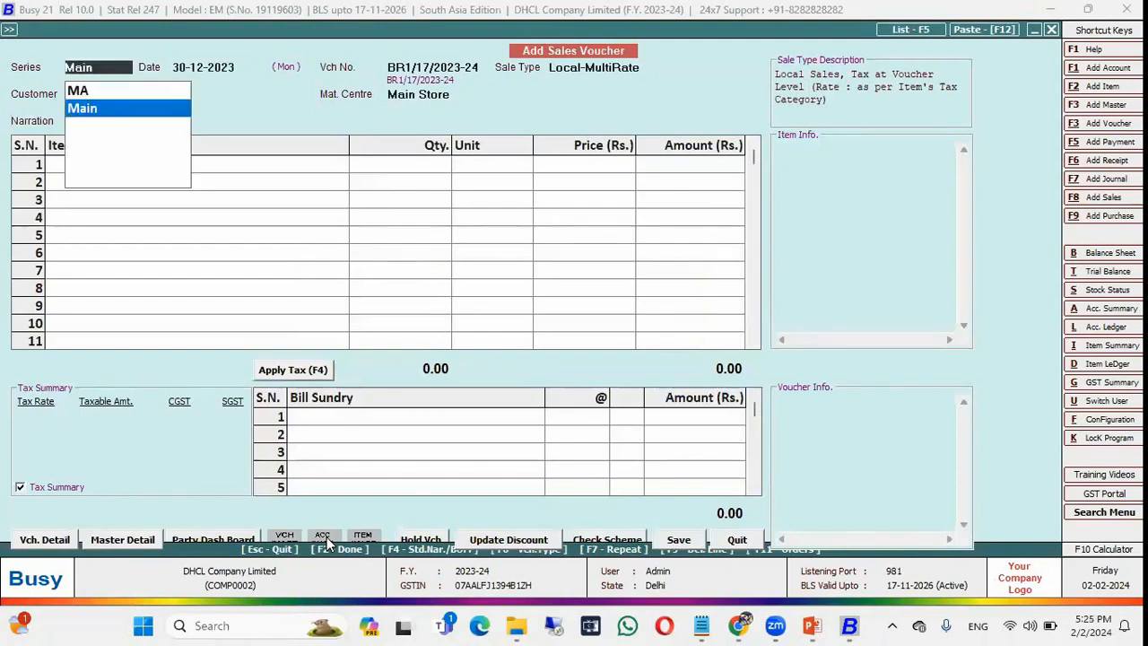
key("Up")
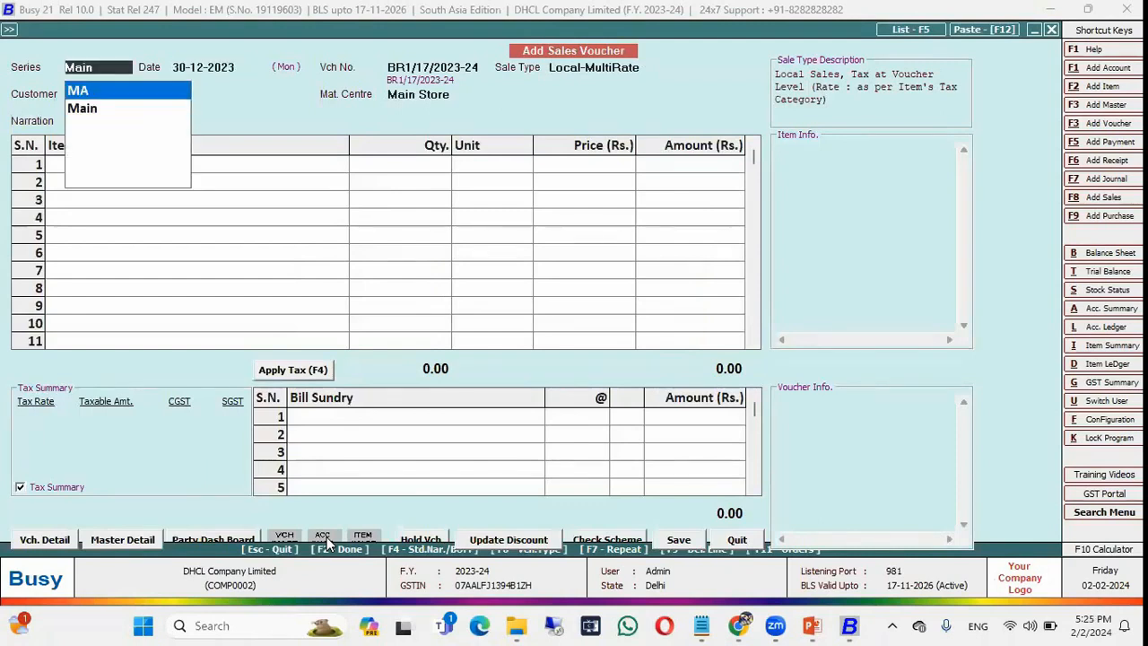
key("Return")
key("Return")
key("Down")
key("Return")
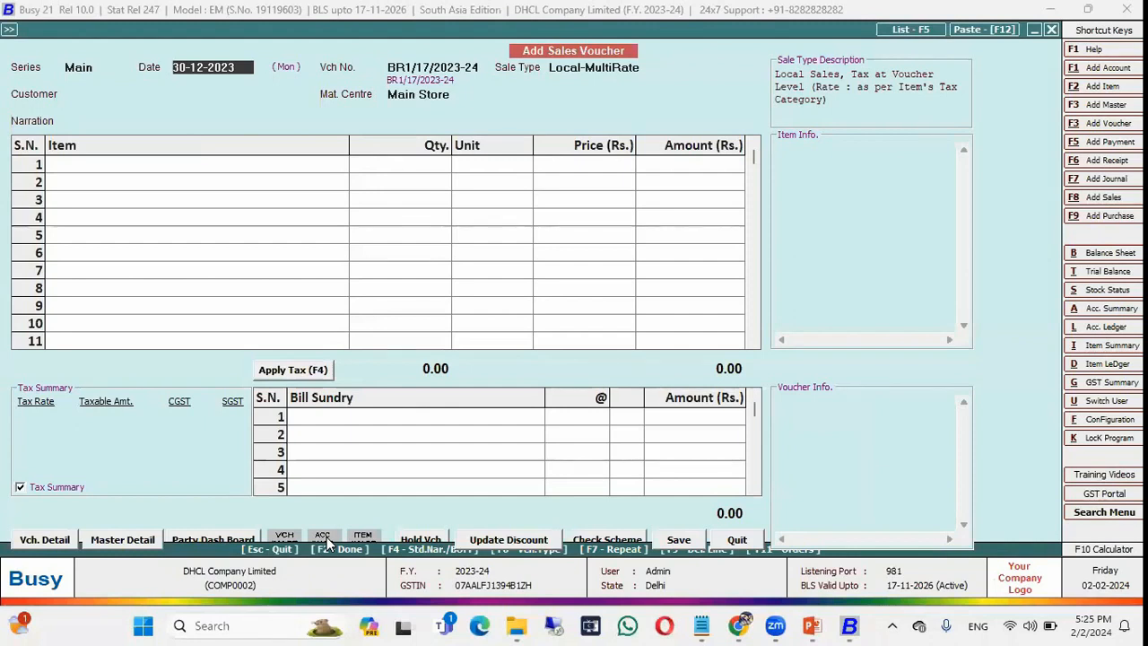
key("Return")
key("Return")
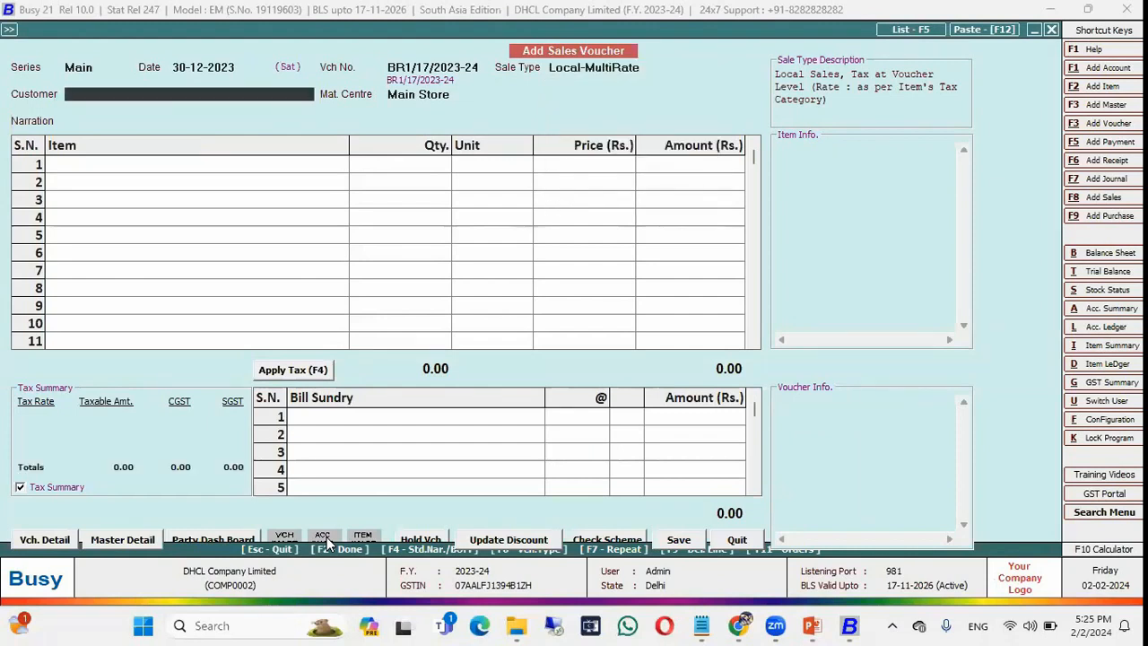
key("Return")
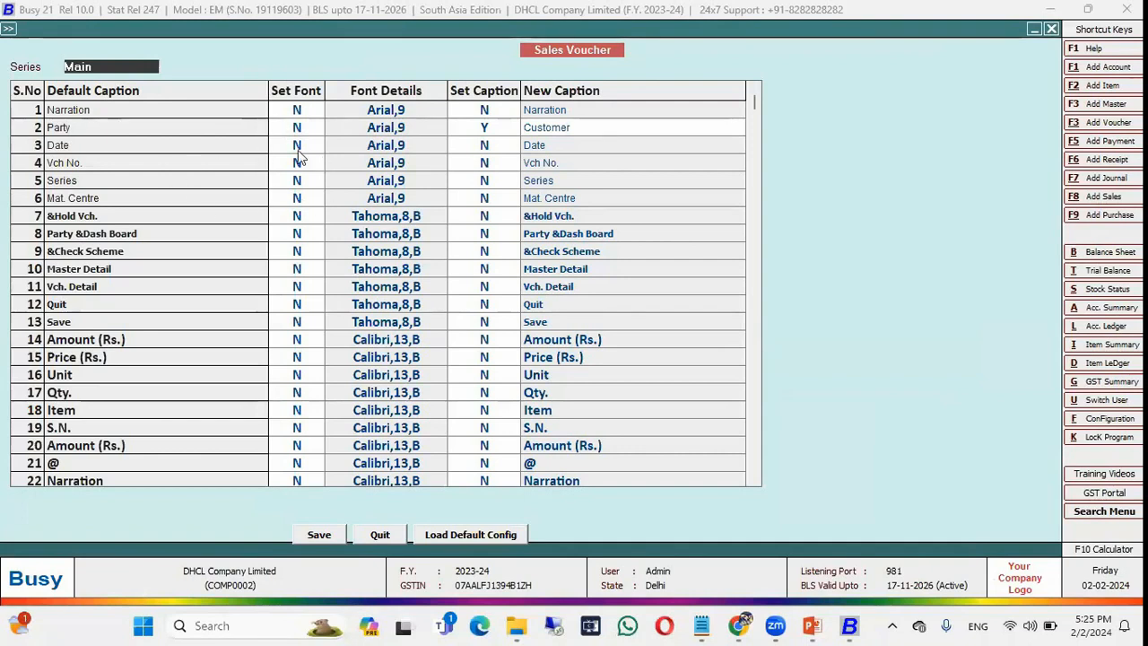
Give Narration the custom caption 'Remarks', save, and acknowledge the reload notice.
left_click(484, 112)
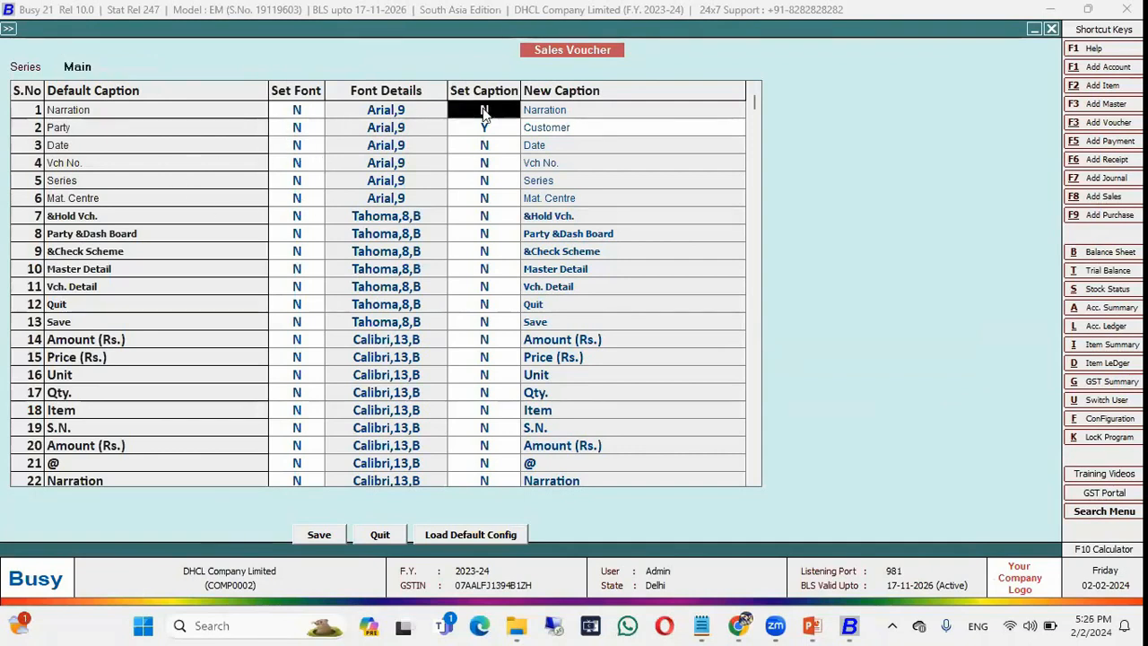
type("Y")
key("Return")
type("Reami")
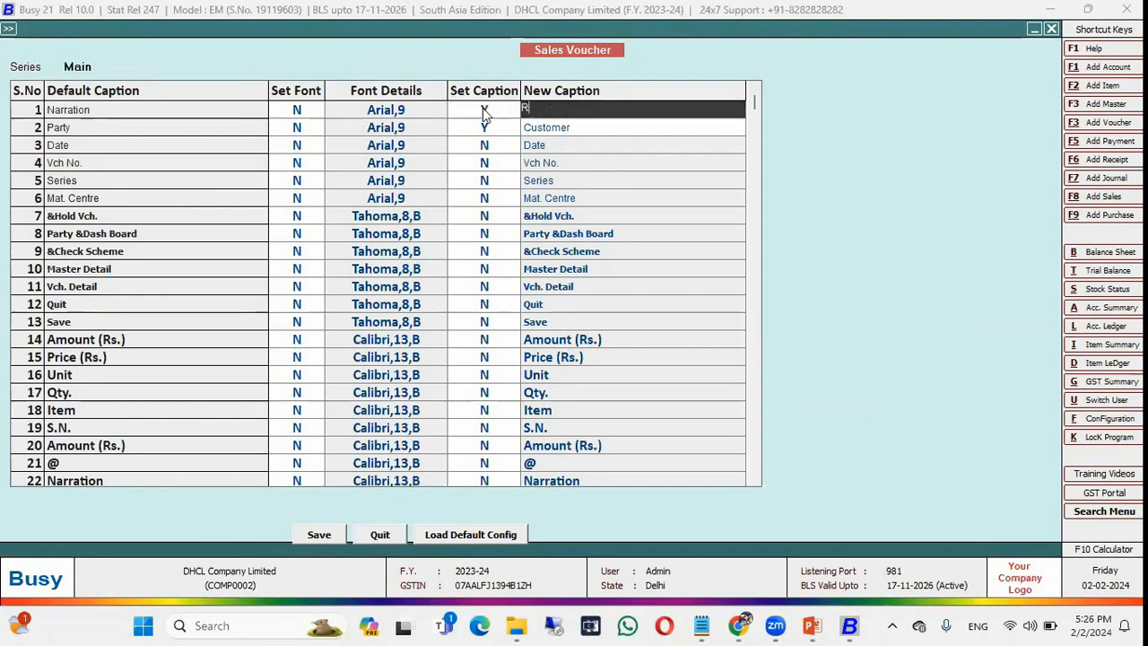
key("BackSpace")
key("BackSpace")
key("BackSpace")
type("marks")
key("Return")
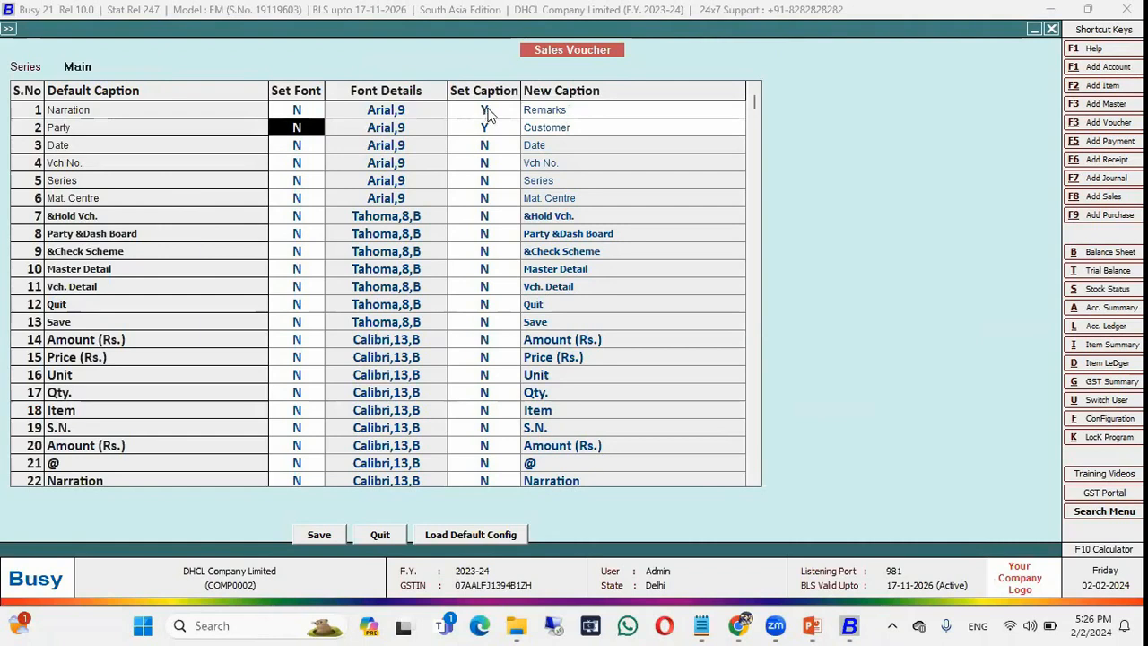
left_click(324, 536)
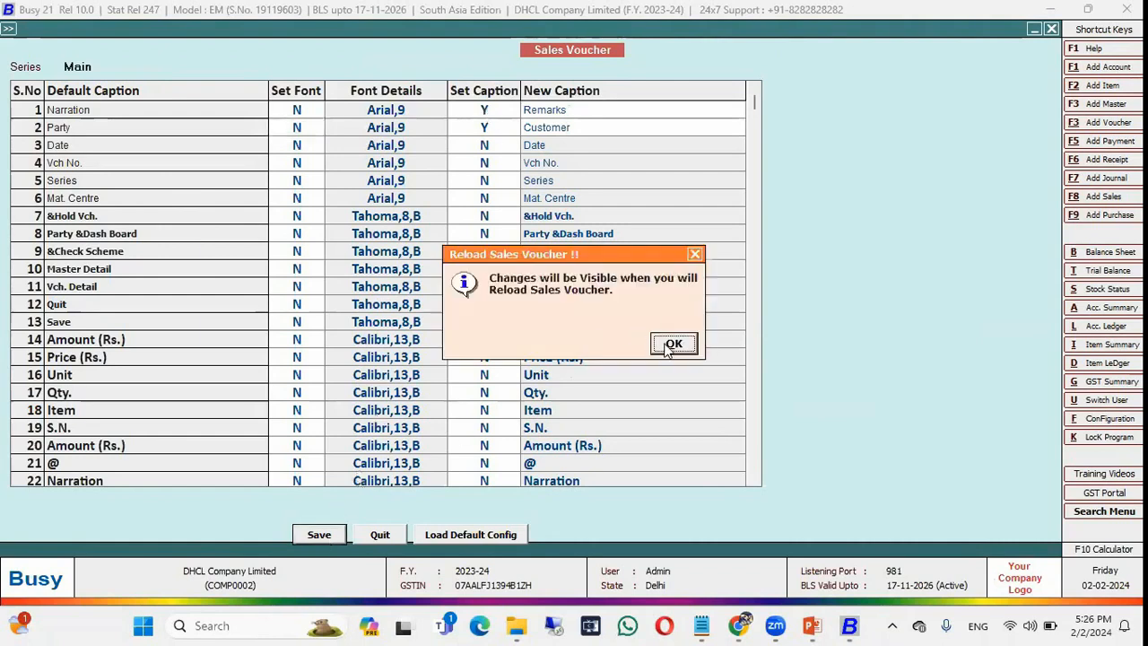
left_click(671, 345)
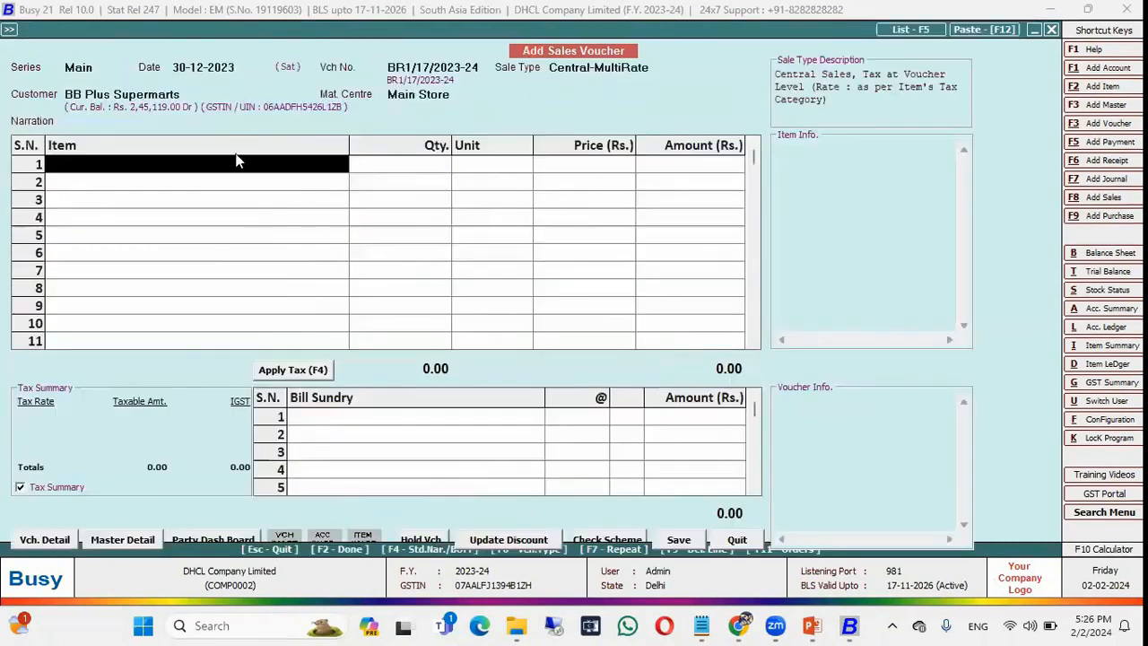
Reopen a fresh Main-series sales voucher showing the new captions, then return to the slide show.
left_click(65, 126)
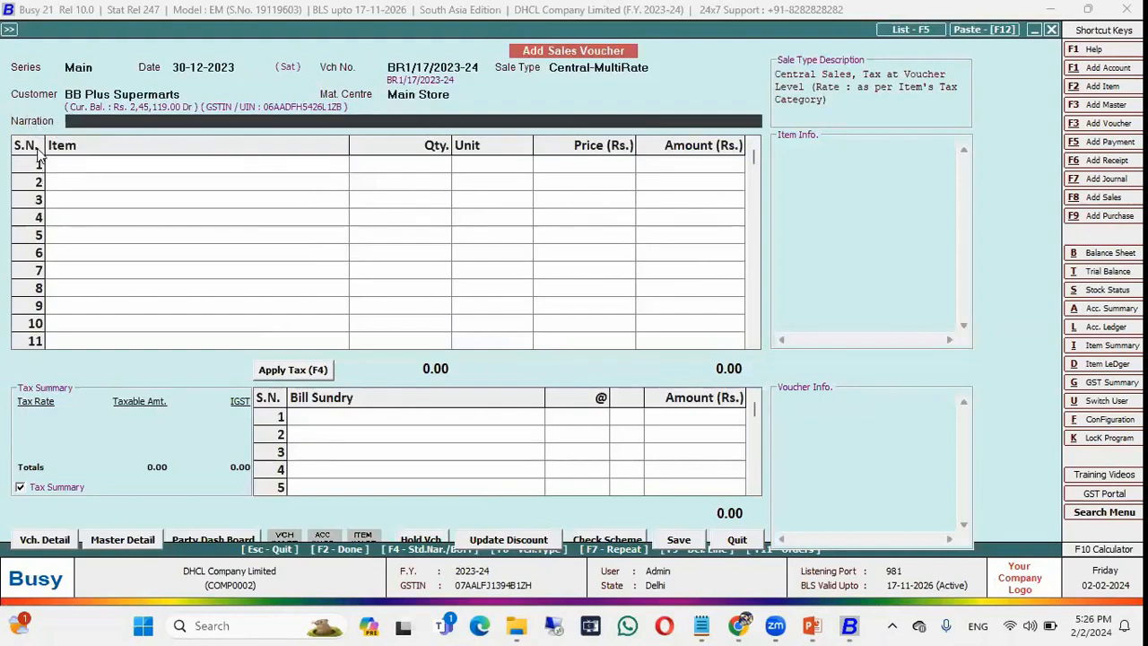
key("Escape")
key("Return")
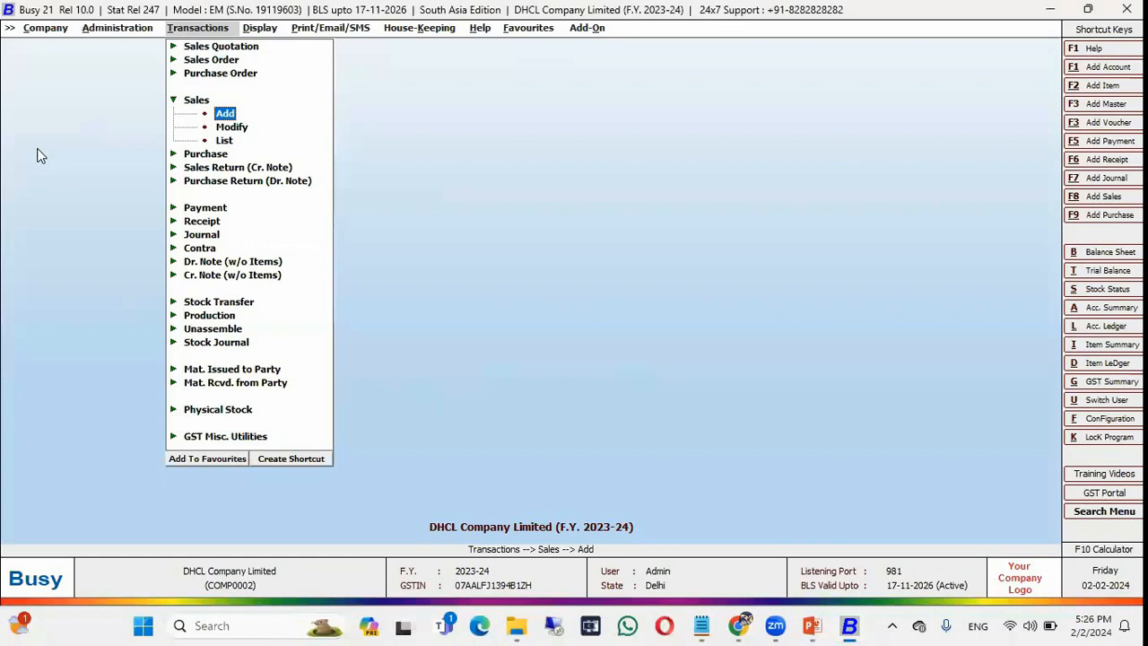
key("Return")
key("Down")
key("Return")
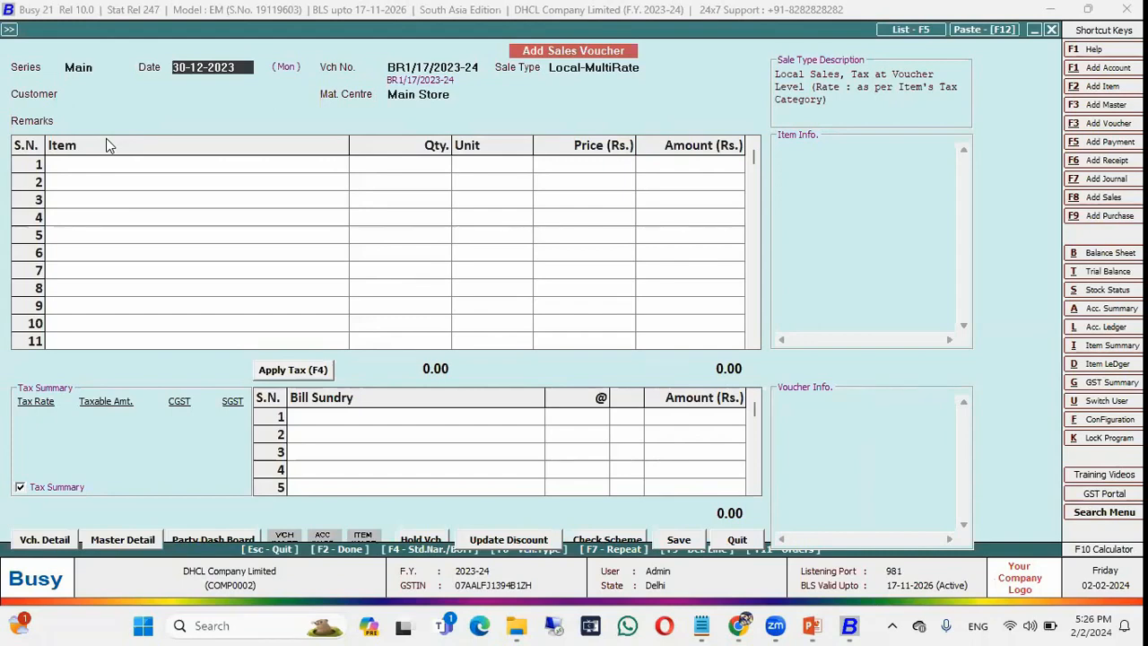
key("alt+Tab")
key("alt+Tab")
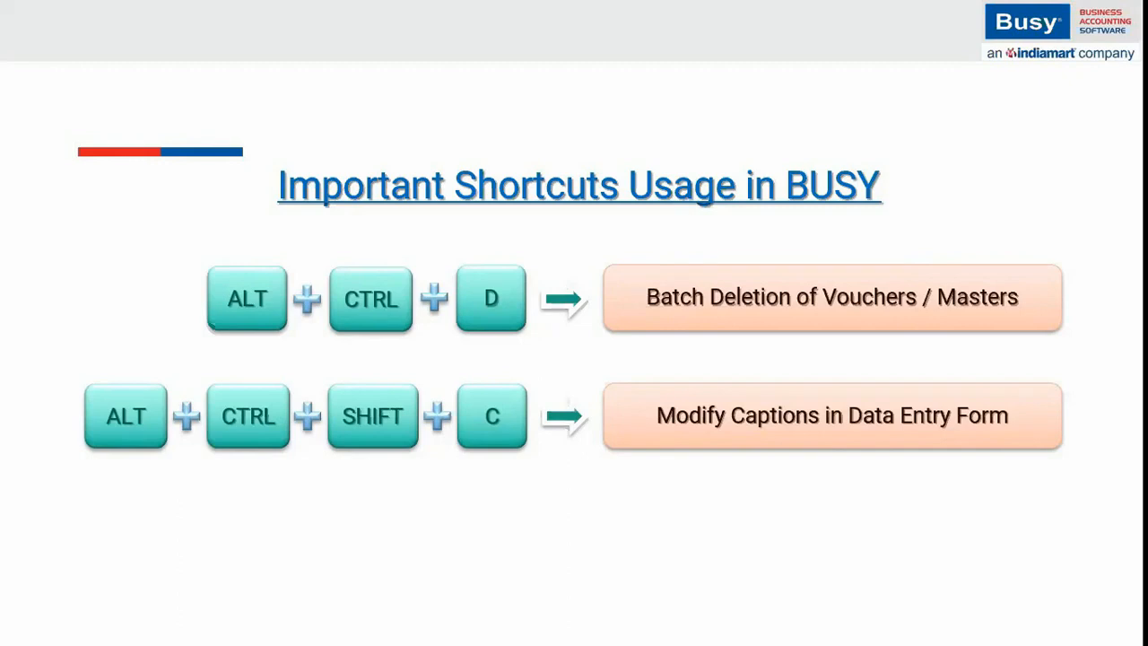
Quit the sales voucher and start a new purchase voucher numbered 89723.
key("alt+Tab")
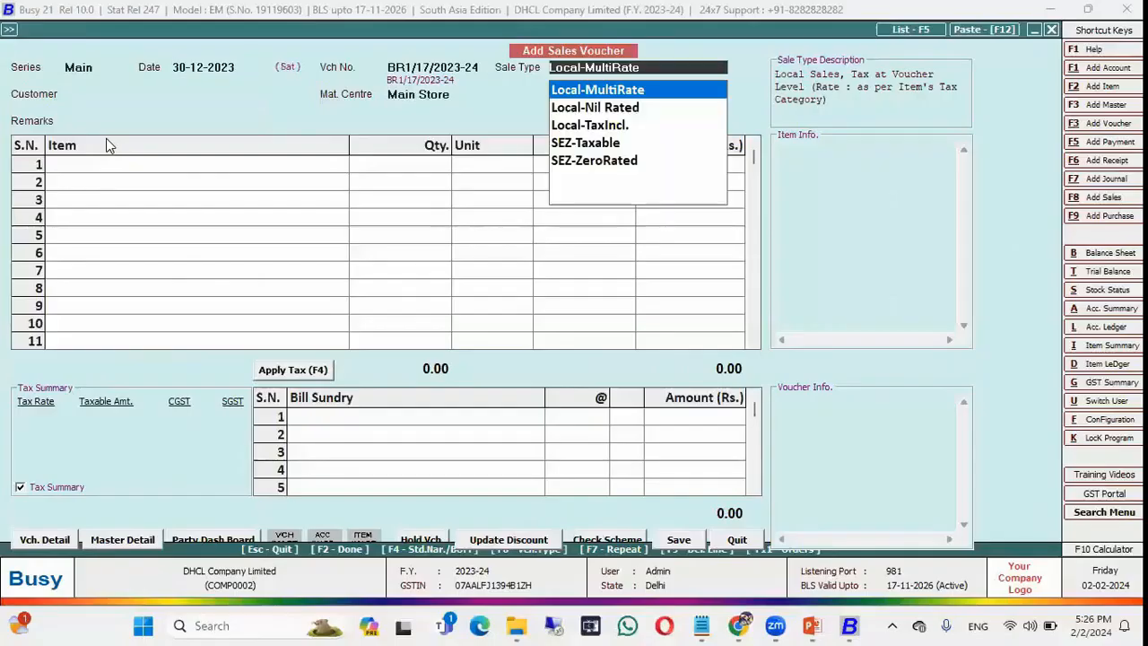
key("Escape")
key("Return")
key("Escape")
key("Down")
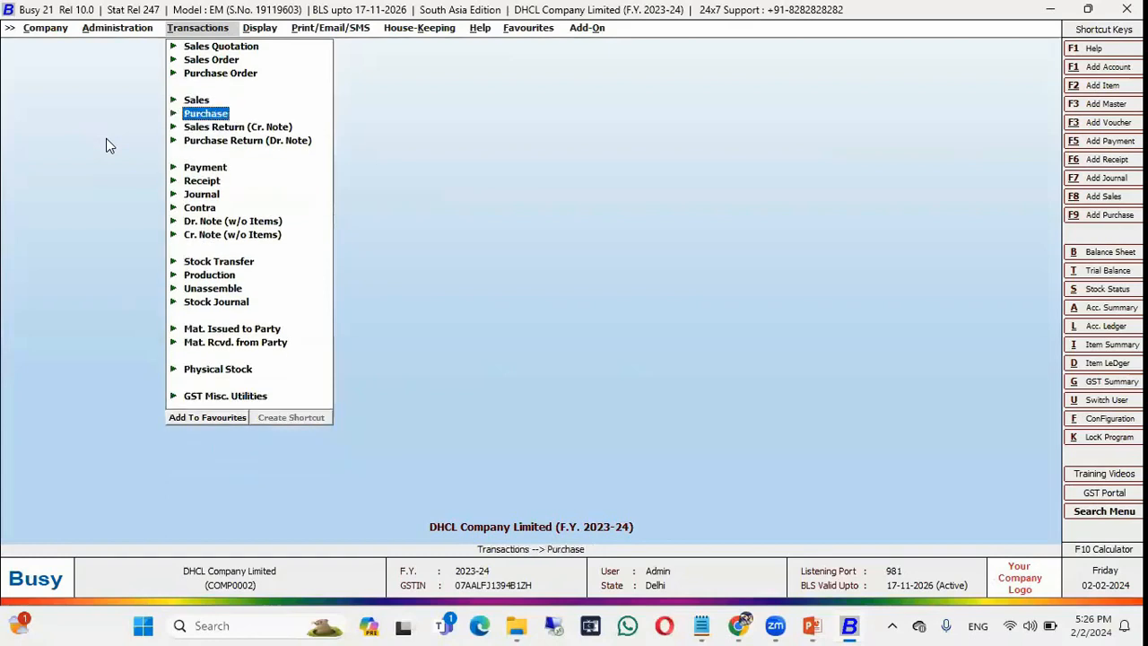
key("Return")
key("Return")
type("89723")
key("Return")
Choose the suitcase supplier as party, add 10 of Mixed Fruit Jam, and open its batch details.
key("Down")
key("Up")
key("Return")
key("Return")
key("Return")
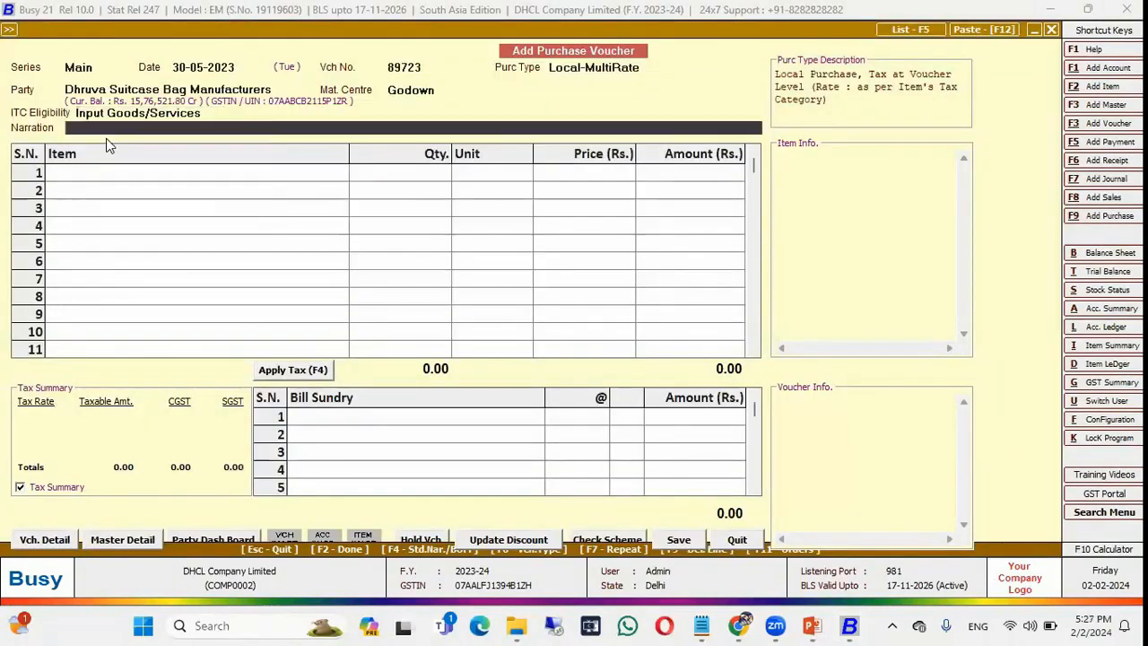
key("Return")
key("Down")
key("Down")
key("Down")
key("Down")
key("Down")
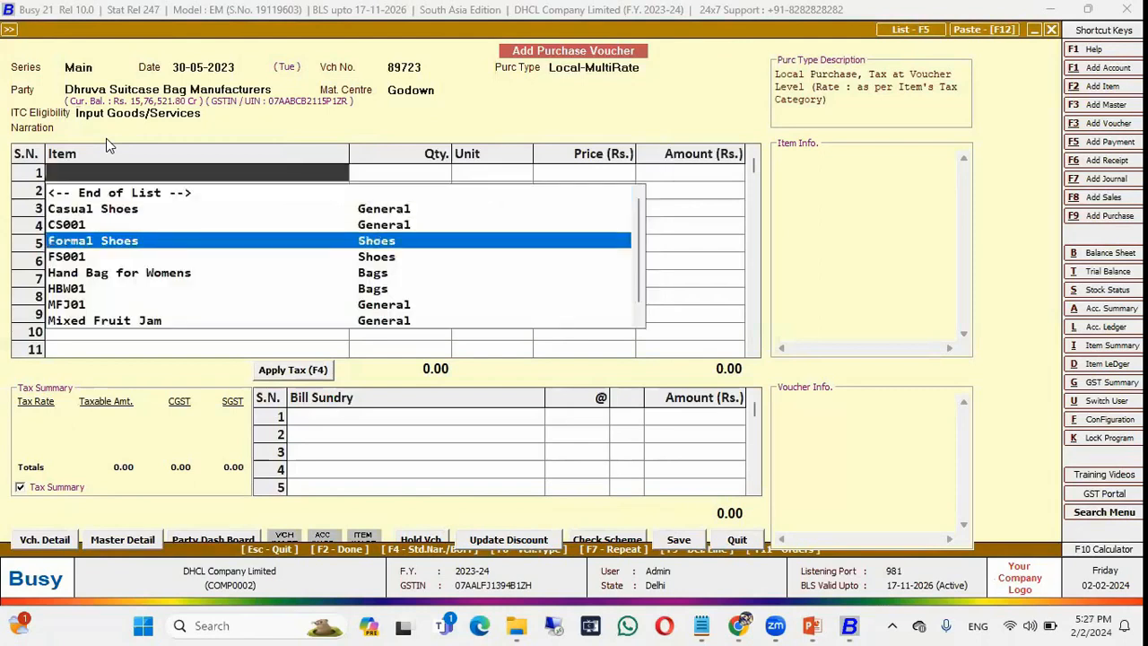
type("mi")
key("Return")
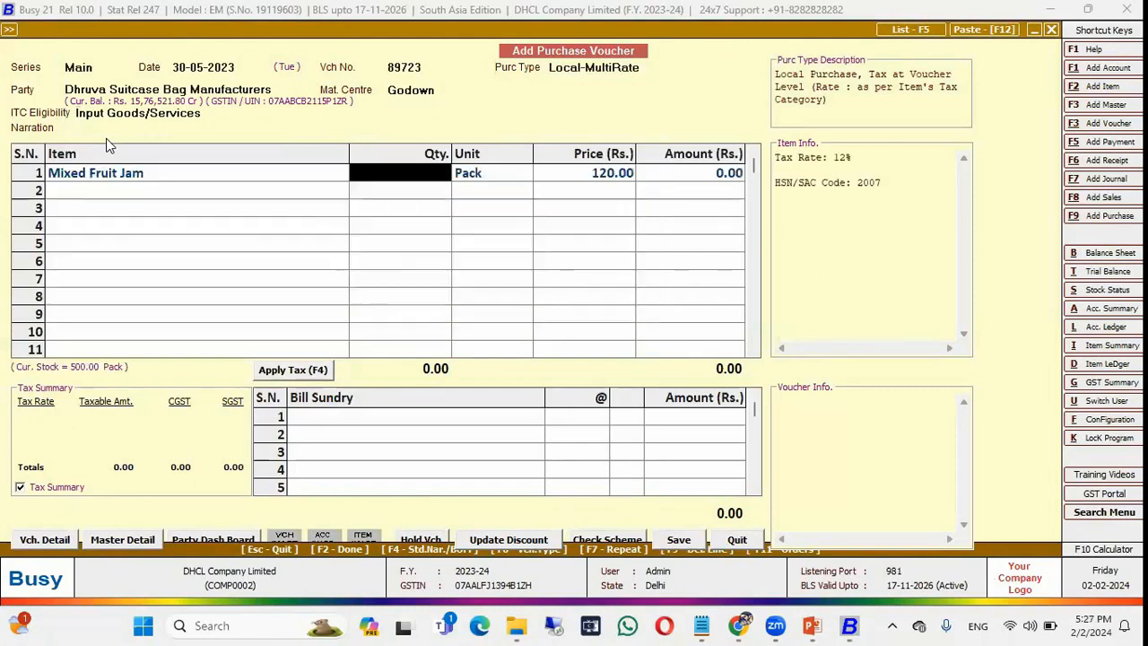
type("10")
key("Return")
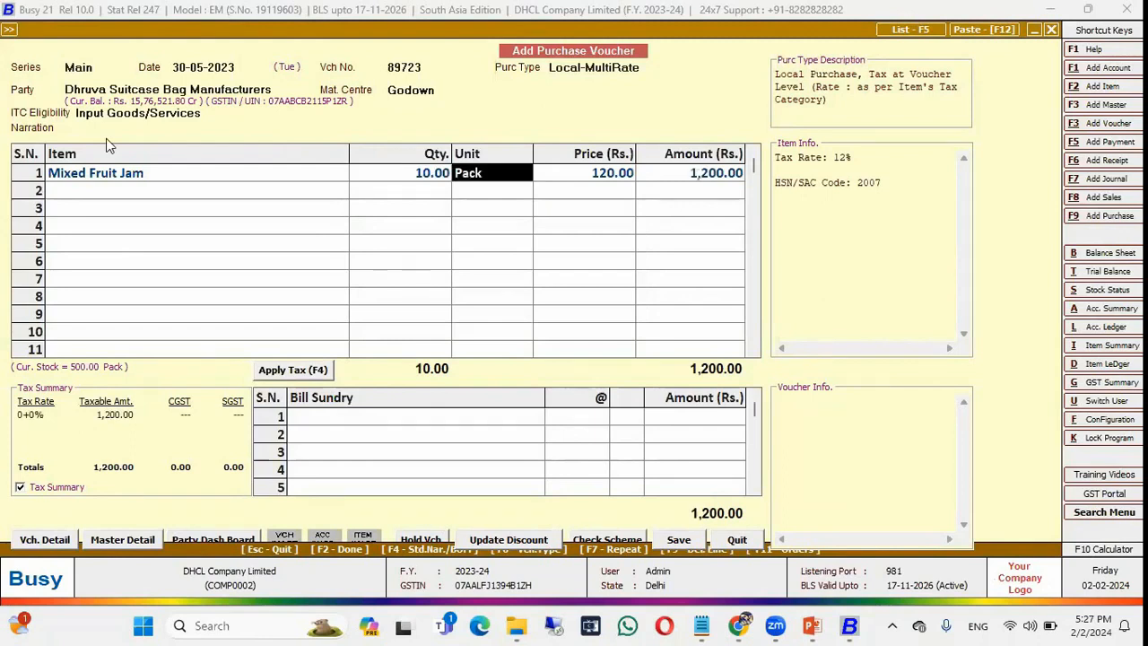
key("Return")
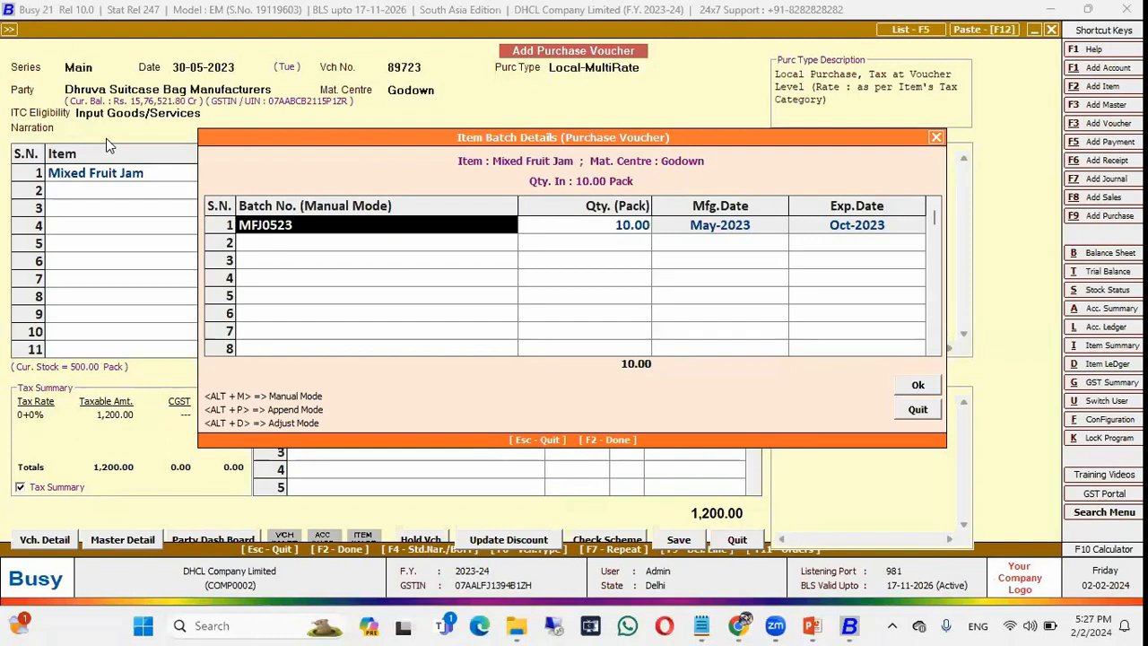
Return from the PowerPoint slide to Busy and open caption settings for the Item Batch Details form.
key("alt+Tab")
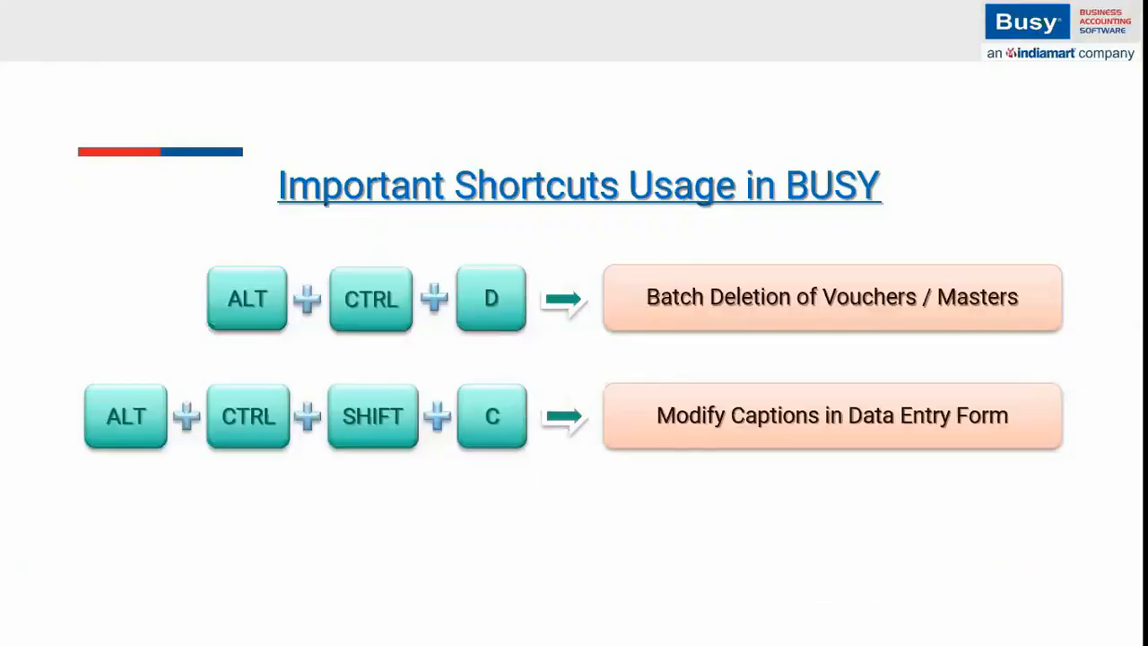
key("alt+Tab")
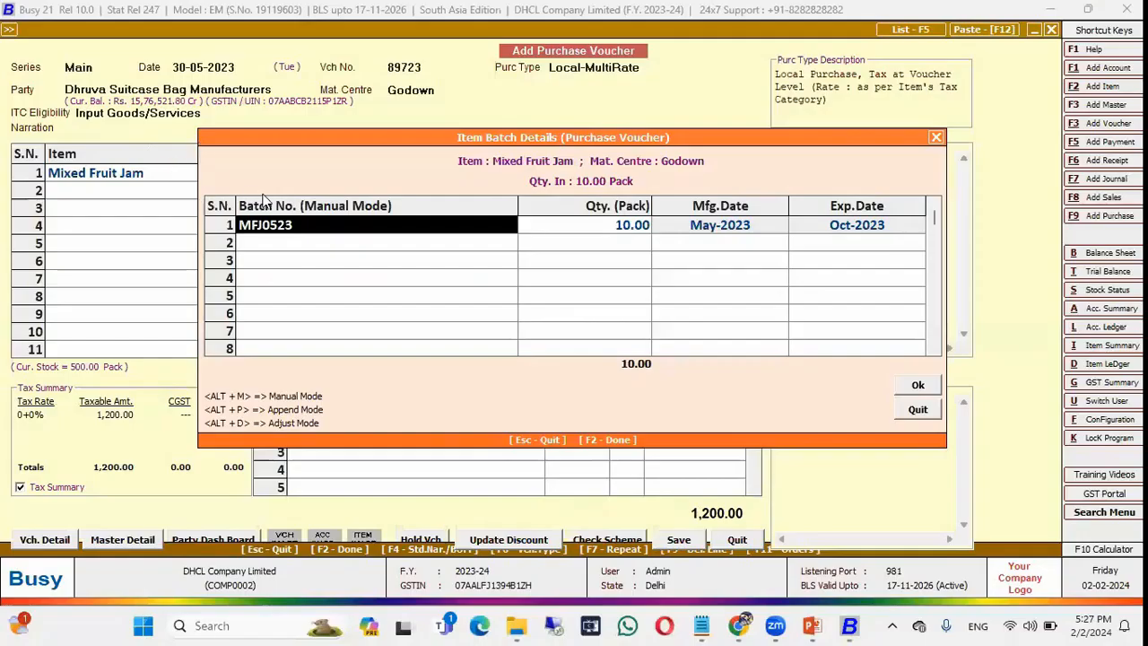
double_click(264, 196)
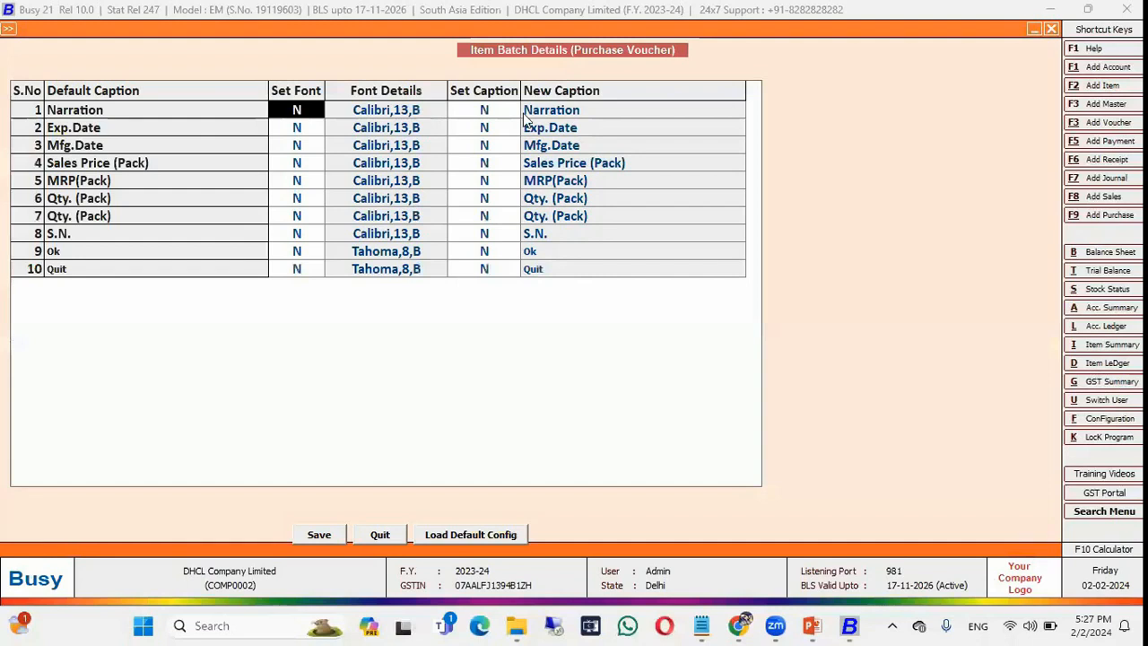
Rename the Narration caption to 'Point', save, and reopen batch details for the jam line.
left_click(486, 111)
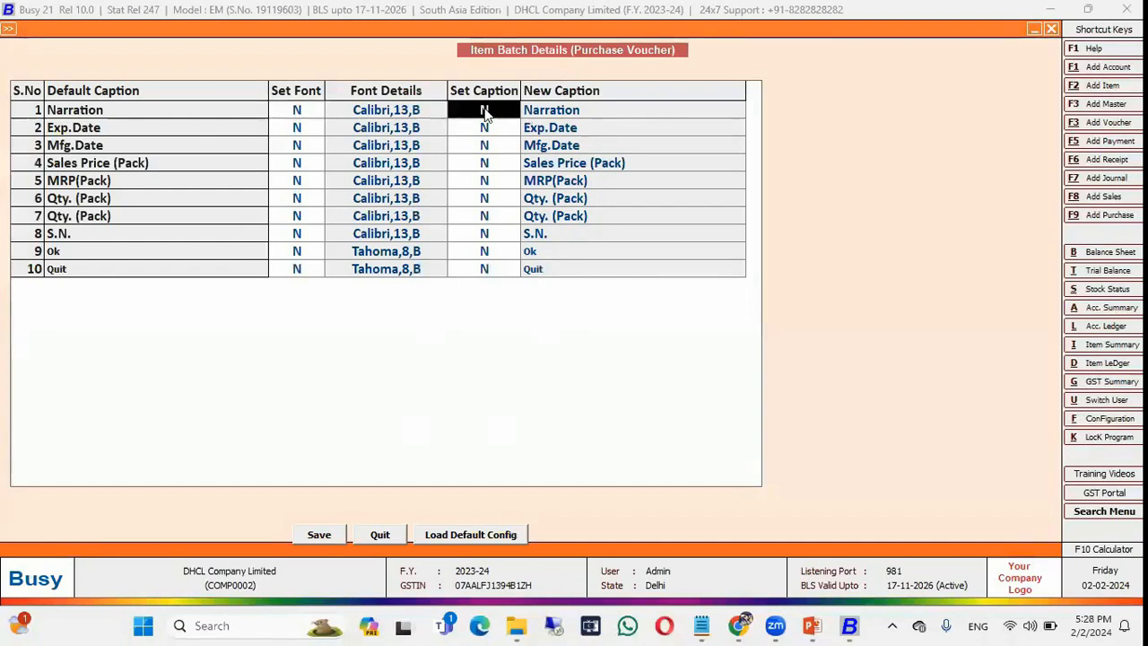
type("Y")
key("Return")
type("Point")
key("Return")
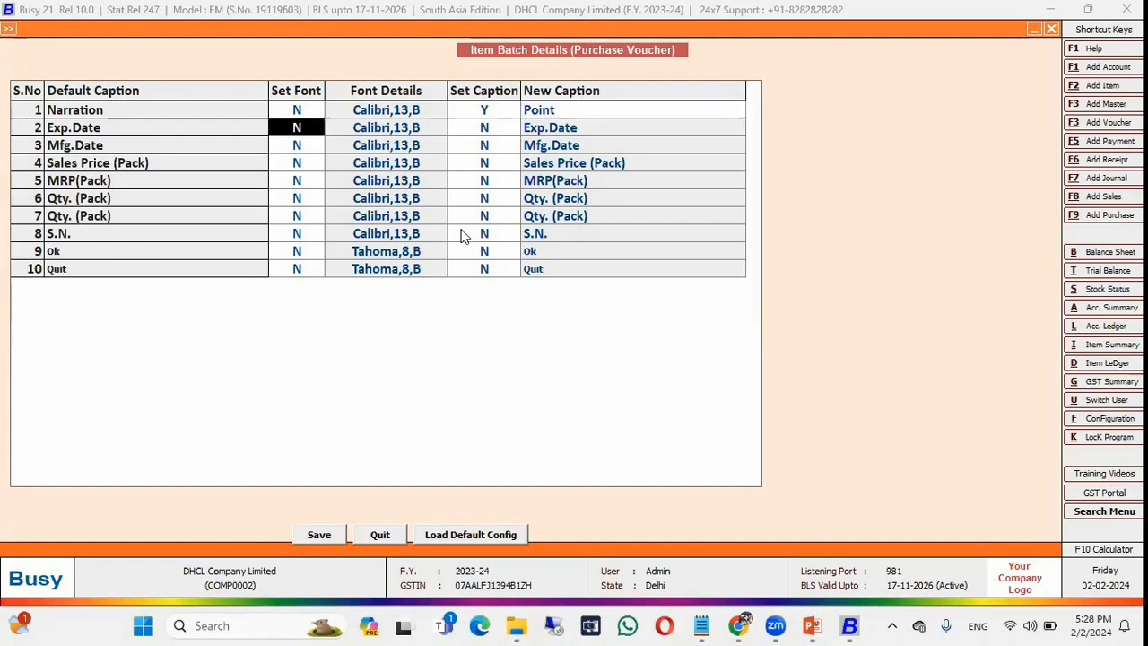
left_click(323, 535)
key("Left")
key("Left")
key("Left")
key("Return")
key("Return")
key("Return")
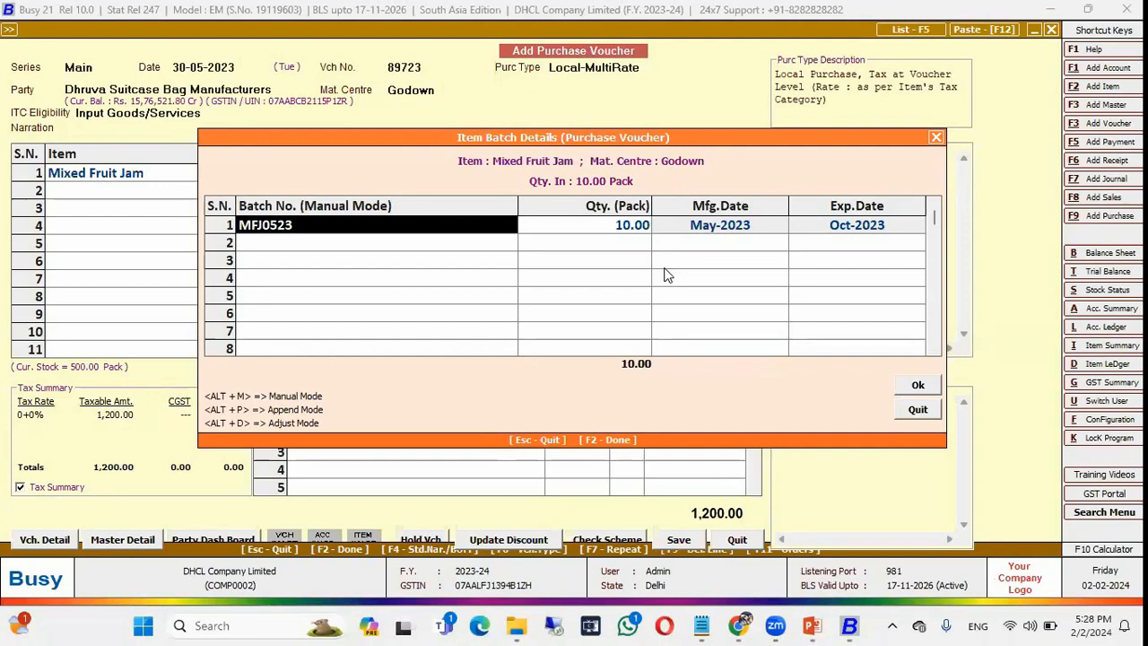
In caption settings, rename Mfg.Date to 'M Date' and Exp.Date to 'E Date'.
key("ctrl+alt+f")
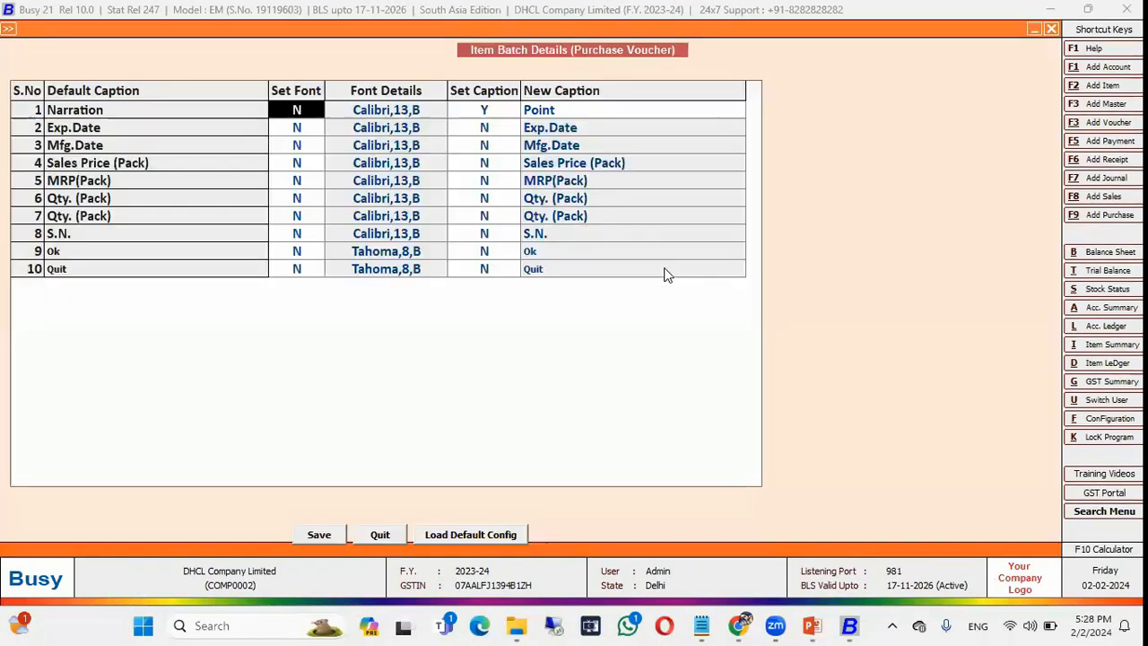
key("Down")
key("Down")
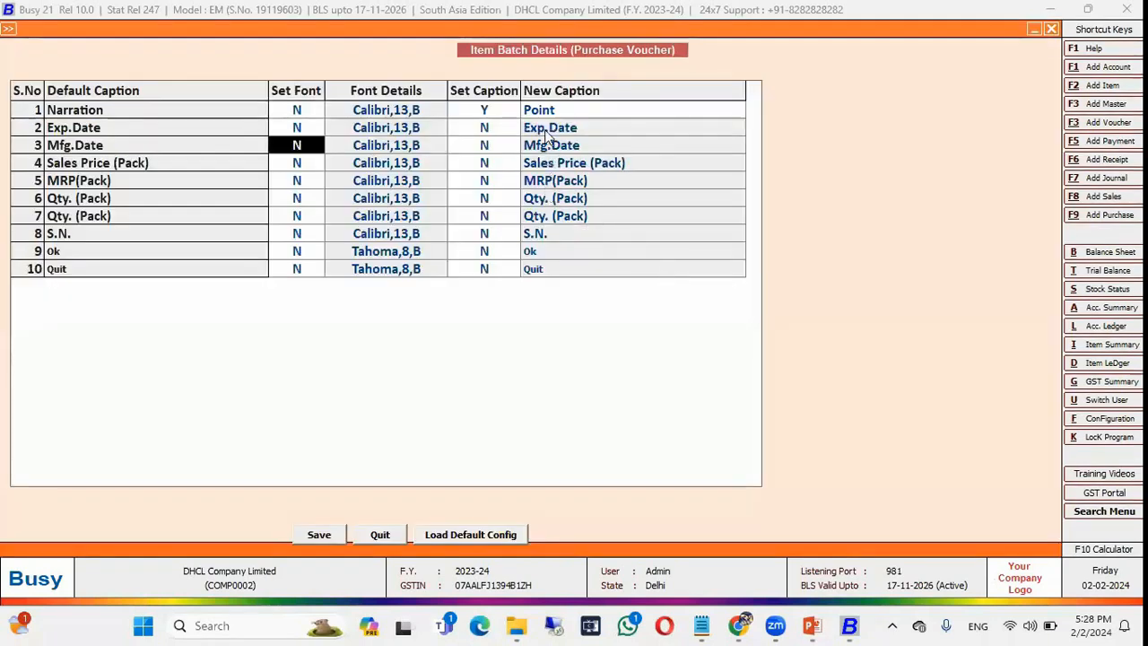
left_click(495, 151)
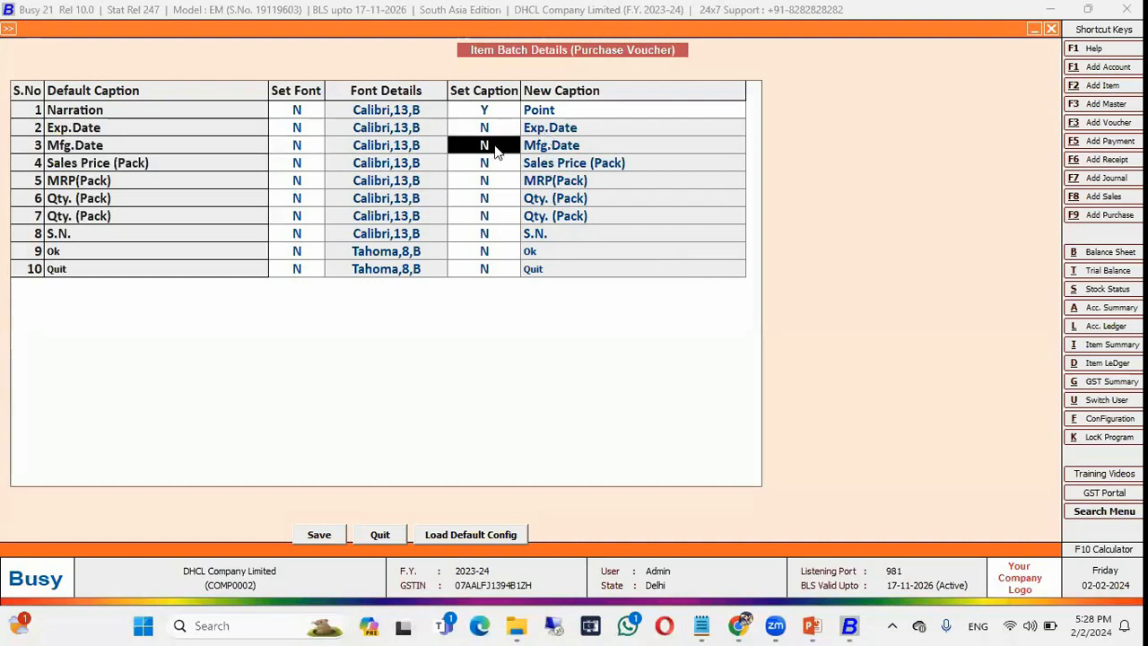
type("Y")
key("Return")
type("M Date")
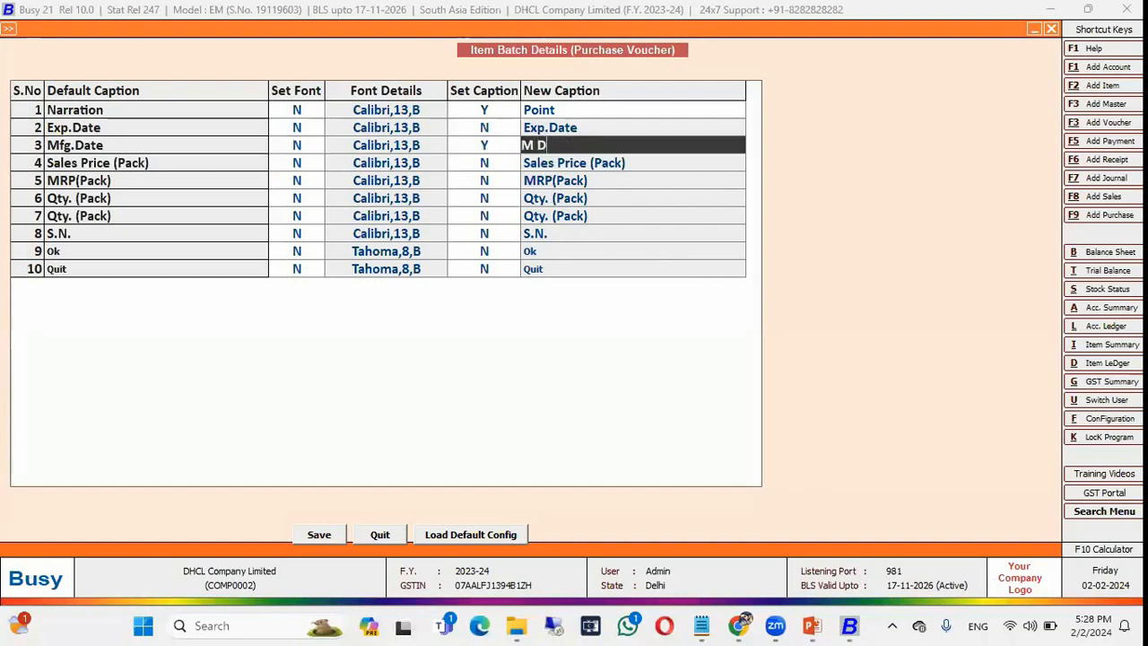
key("Return")
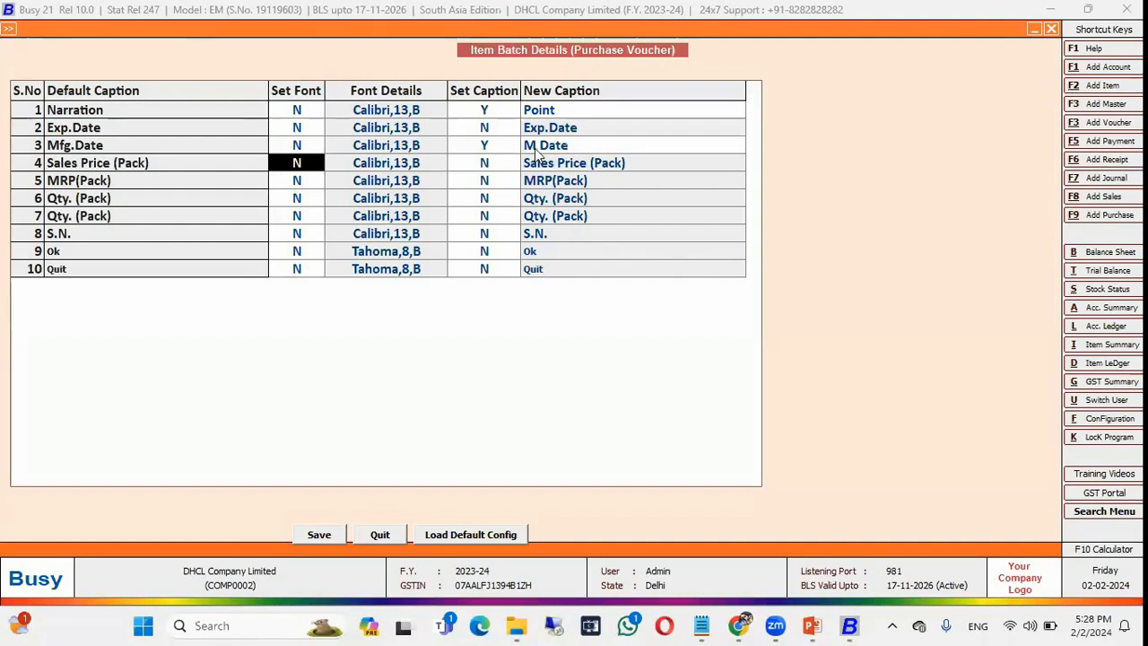
left_click(486, 130)
type("Y")
key("Return")
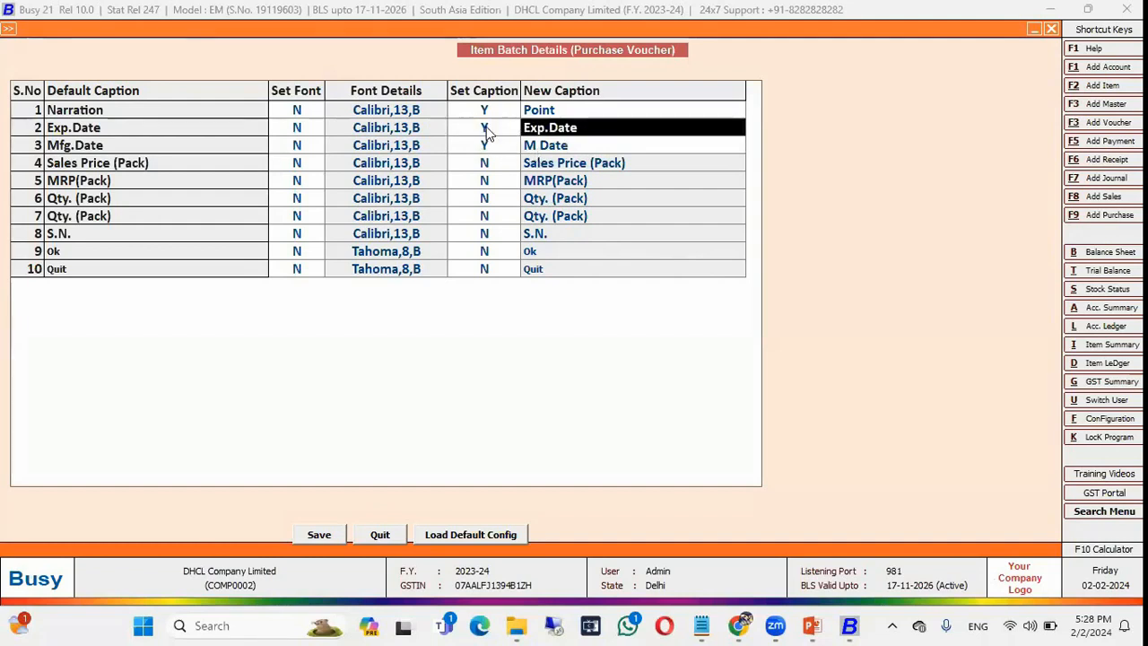
type("E Date")
key("Return")
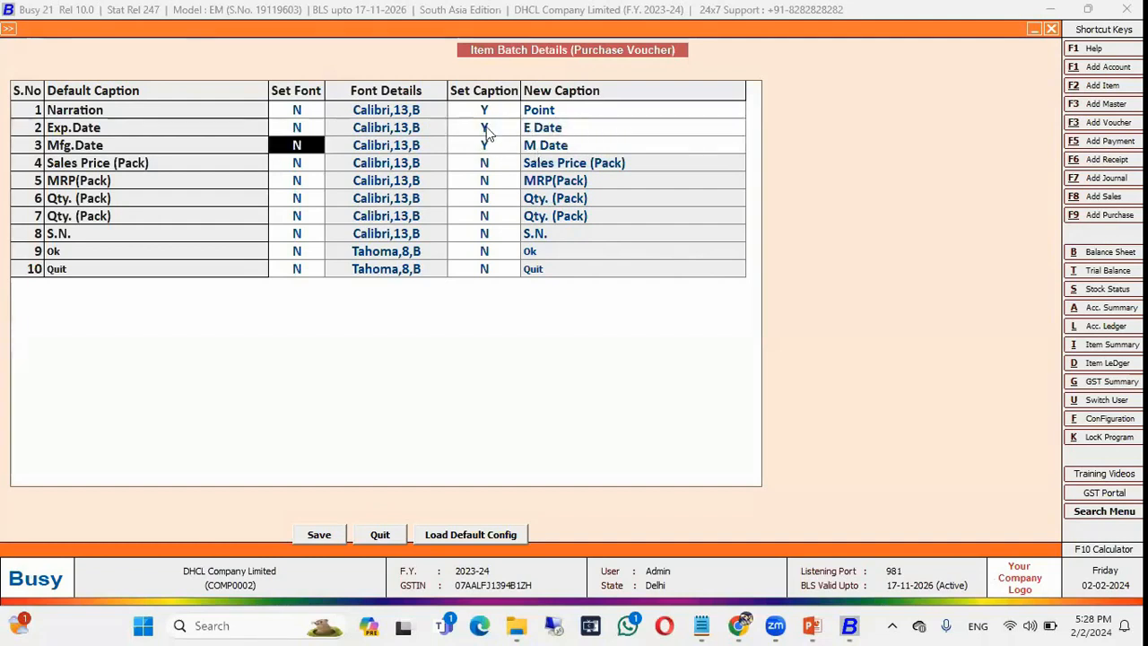
Save the caption changes and reopen the jam line's batch details to see the new captions.
left_click(319, 534)
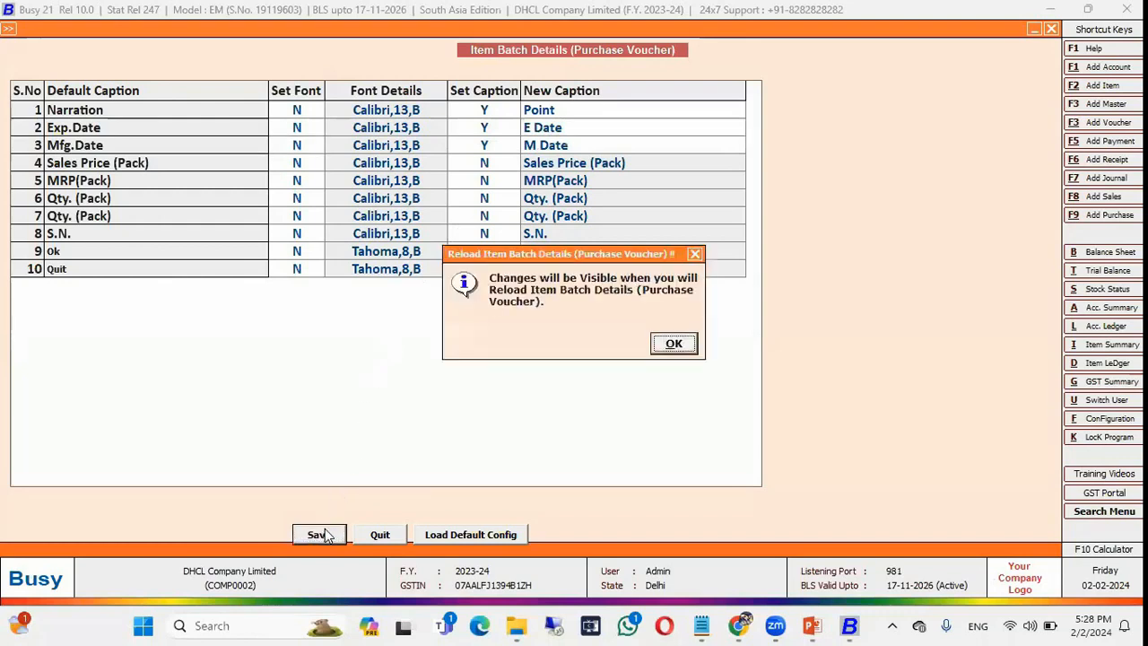
left_click(686, 348)
key("Escape")
key("Left")
key("Left")
key("Return")
key("Return")
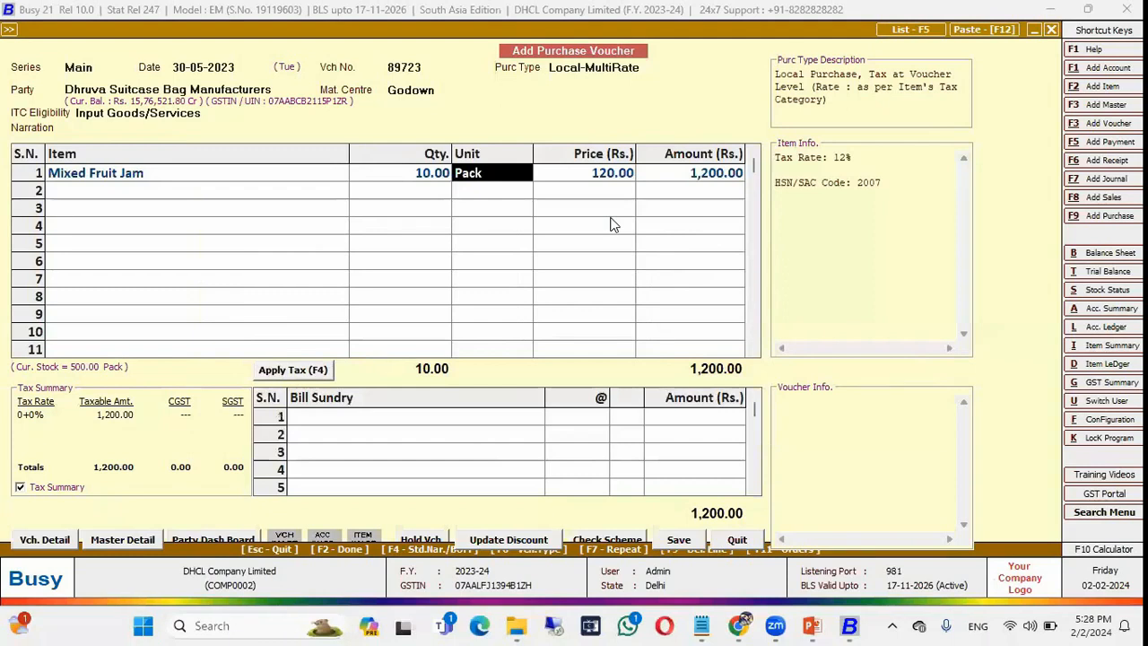
key("Return")
key("Return")
key("Return")
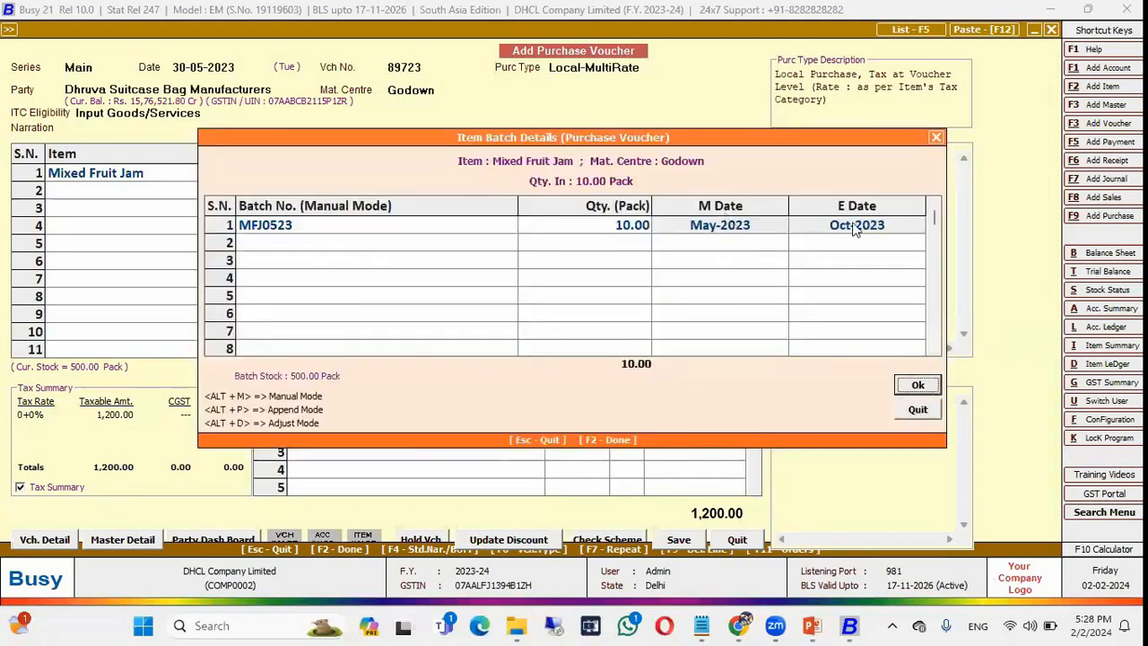
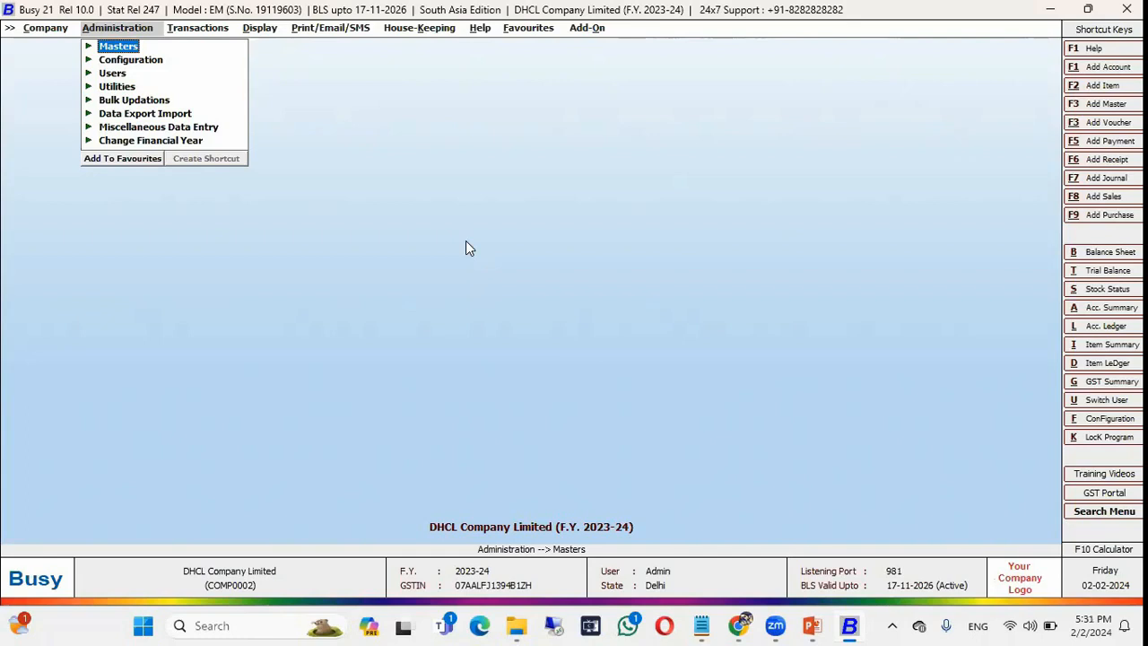
Go to Administration > Configuration > Features / Options to reach the trade-type list.
key("Down")
key("Return")
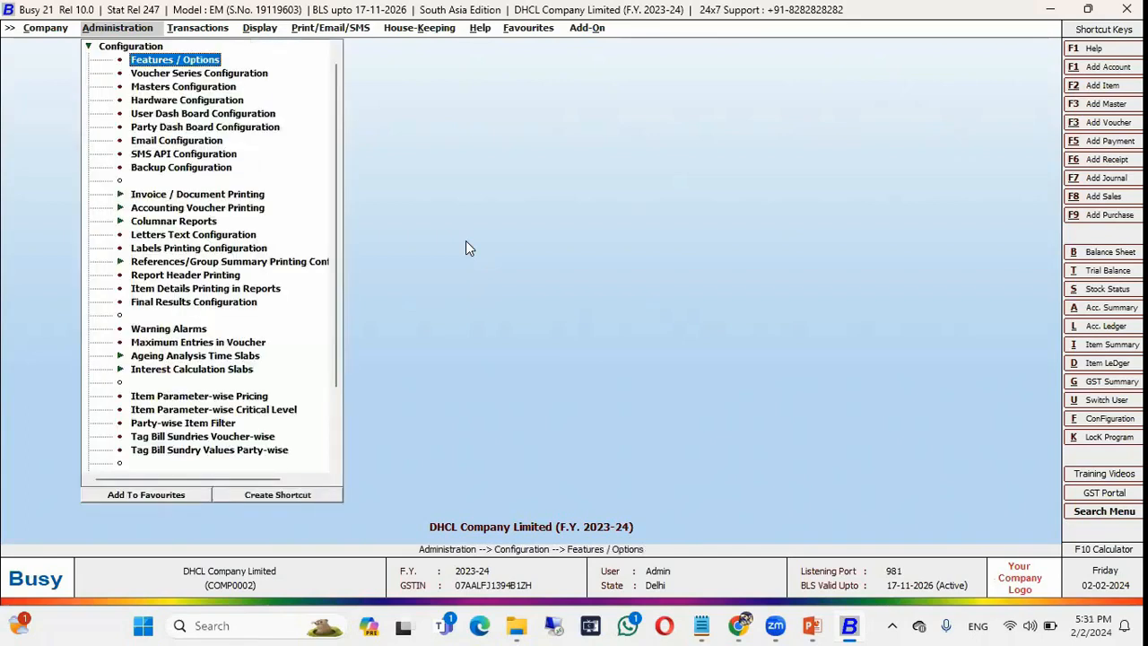
key("Return")
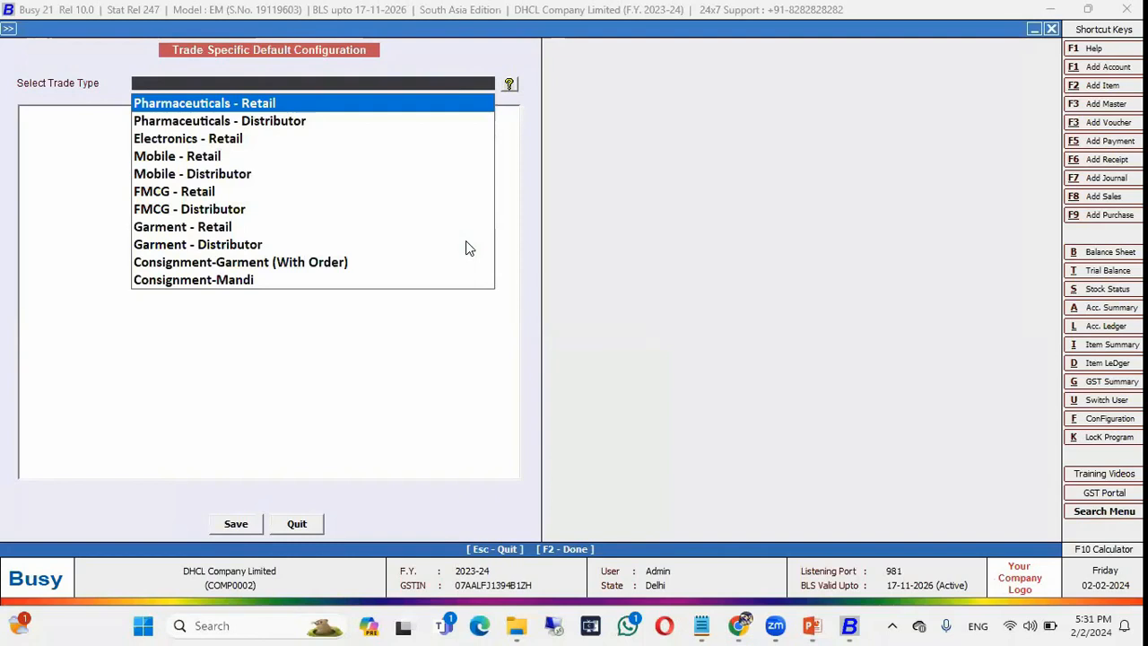
Preview the Mobile - Retail and Pharmaceuticals - Retail defaults, then exit without saving.
key("Down")
key("Down")
key("Down")
key("Down")
key("Down")
key("Down")
key("Down")
key("Down")
key("Down")
key("Down")
key("Up")
key("Up")
key("Up")
key("Up")
key("Up")
key("Up")
key("Up")
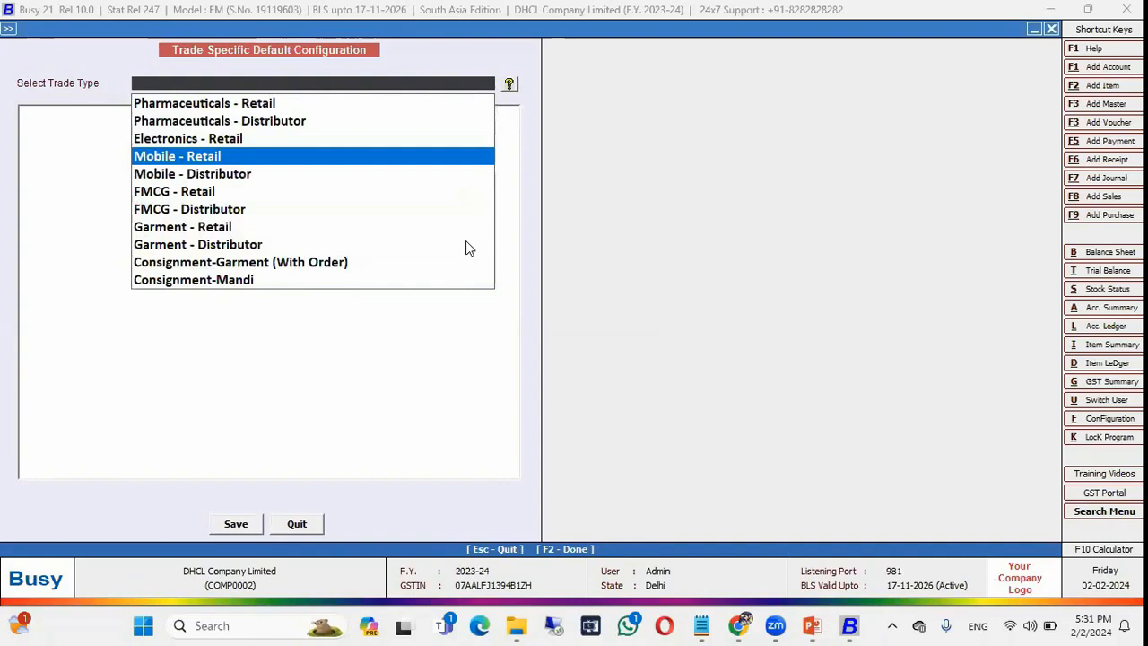
key("Return")
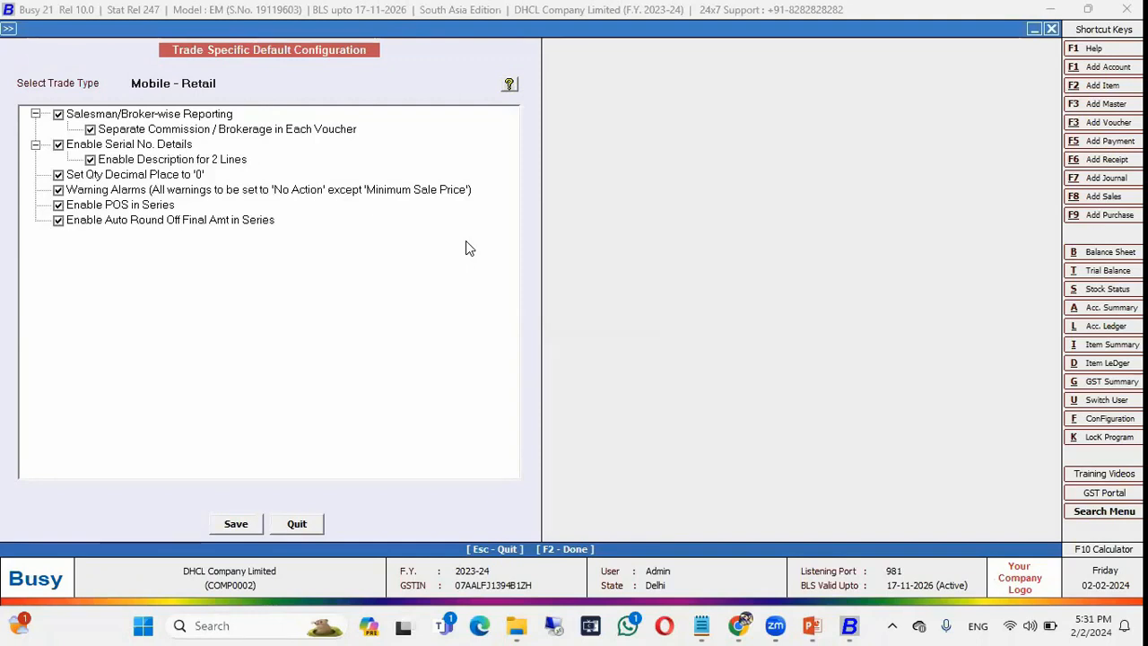
left_click(224, 83)
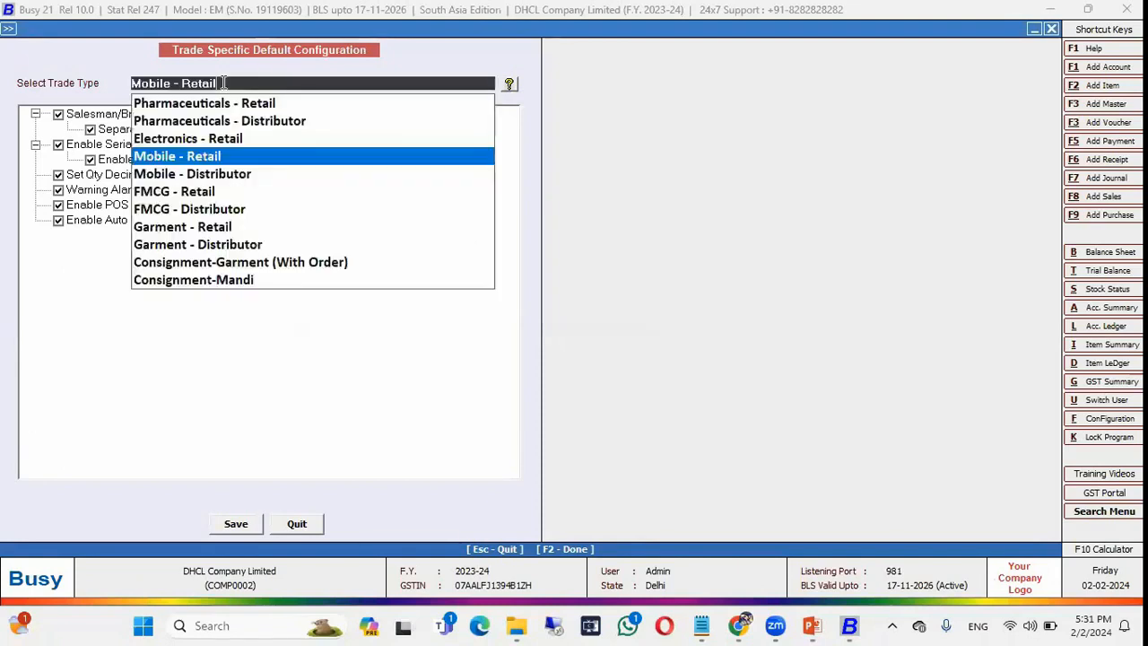
key("Return")
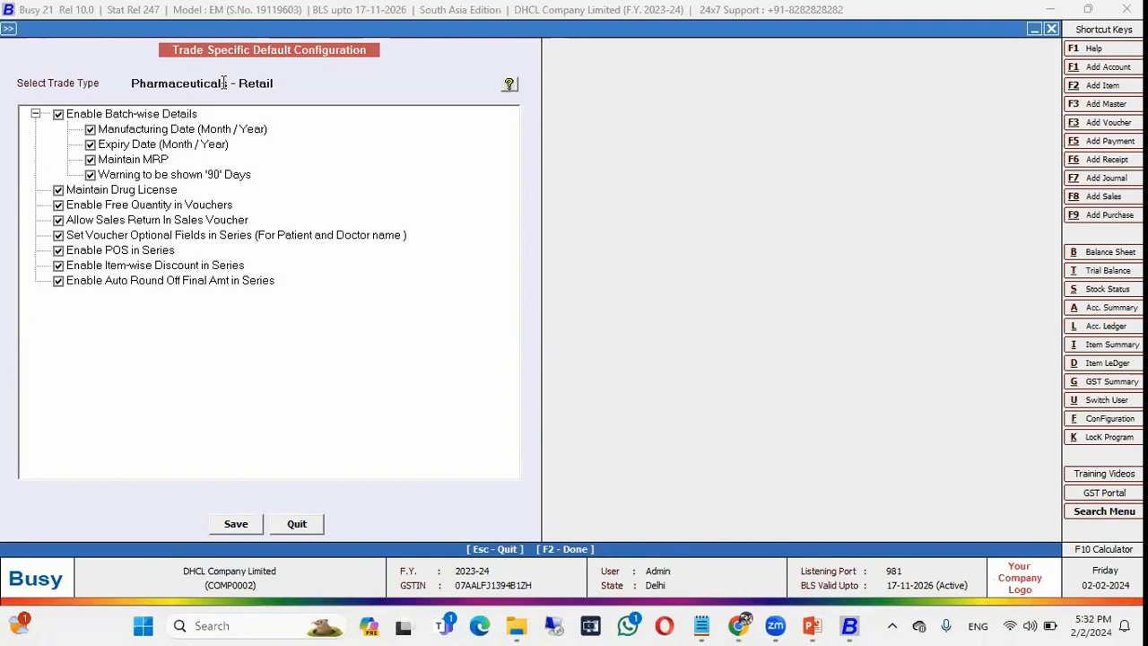
key("Escape")
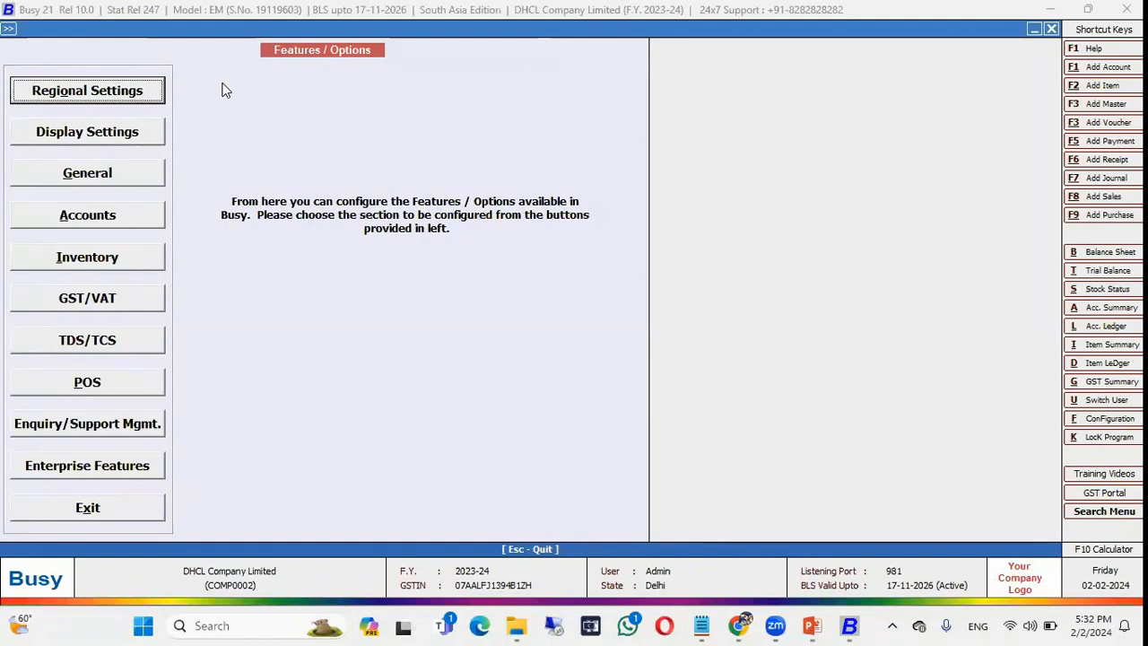
Close the current company and create company 'Test' with books beginning 01-04-2024.
key("Escape")
key("Escape")
key("Escape")
key("Escape")
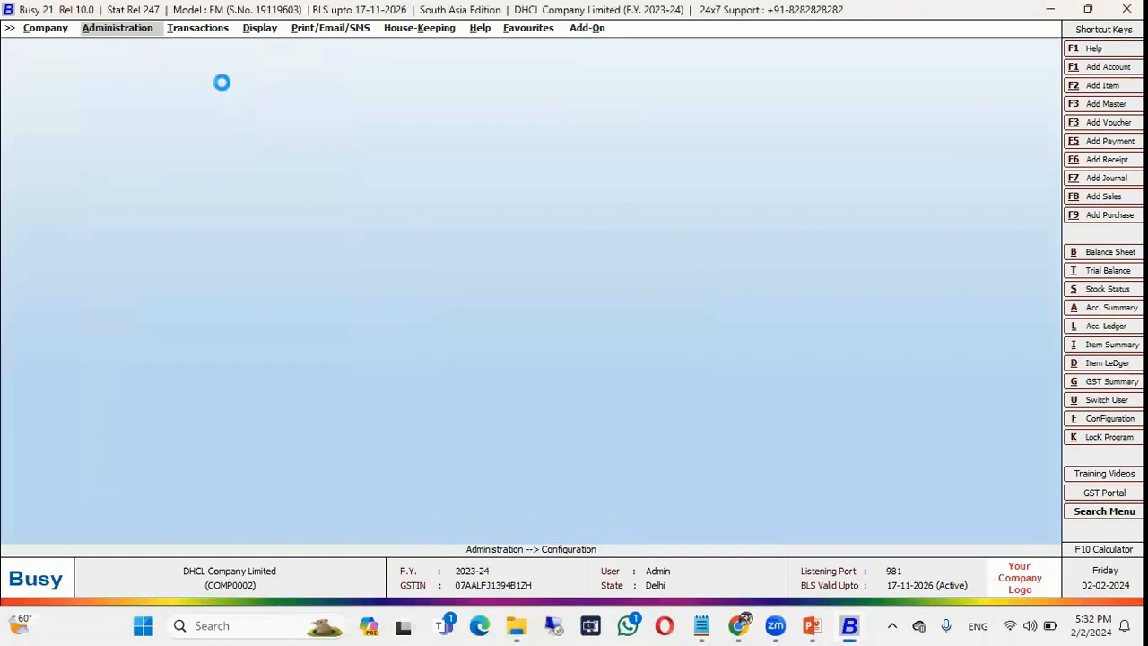
key("Return")
type("Test")
key("Return")
key("Return")
key("Return")
key("Return")
key("Return")
key("F2")
key("Return")
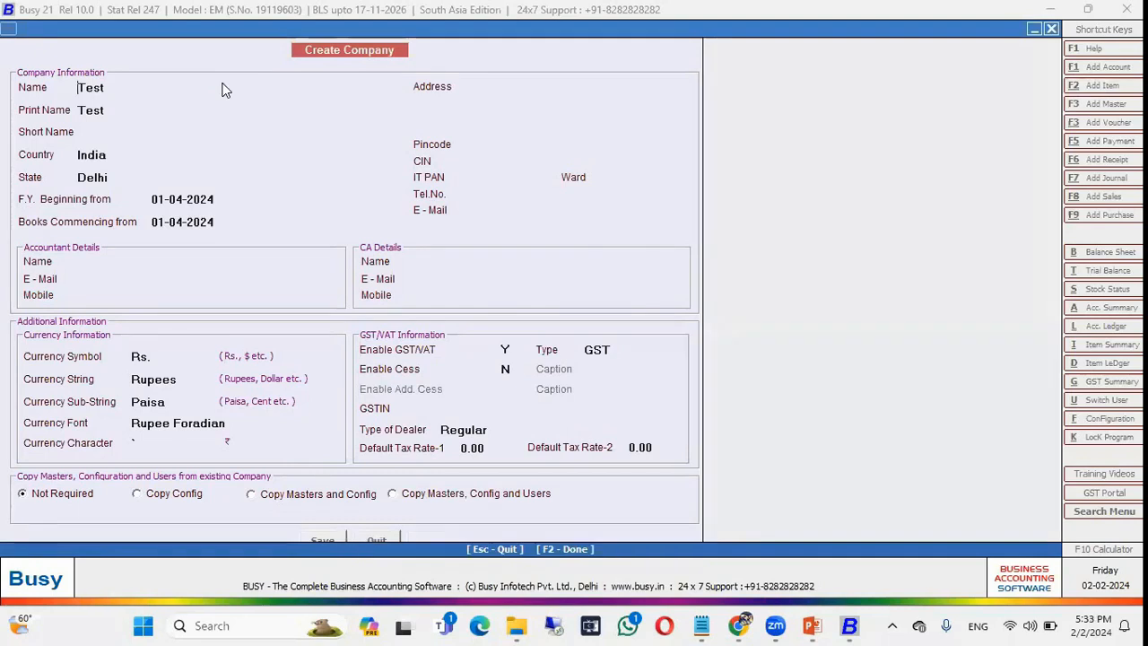
key("Return")
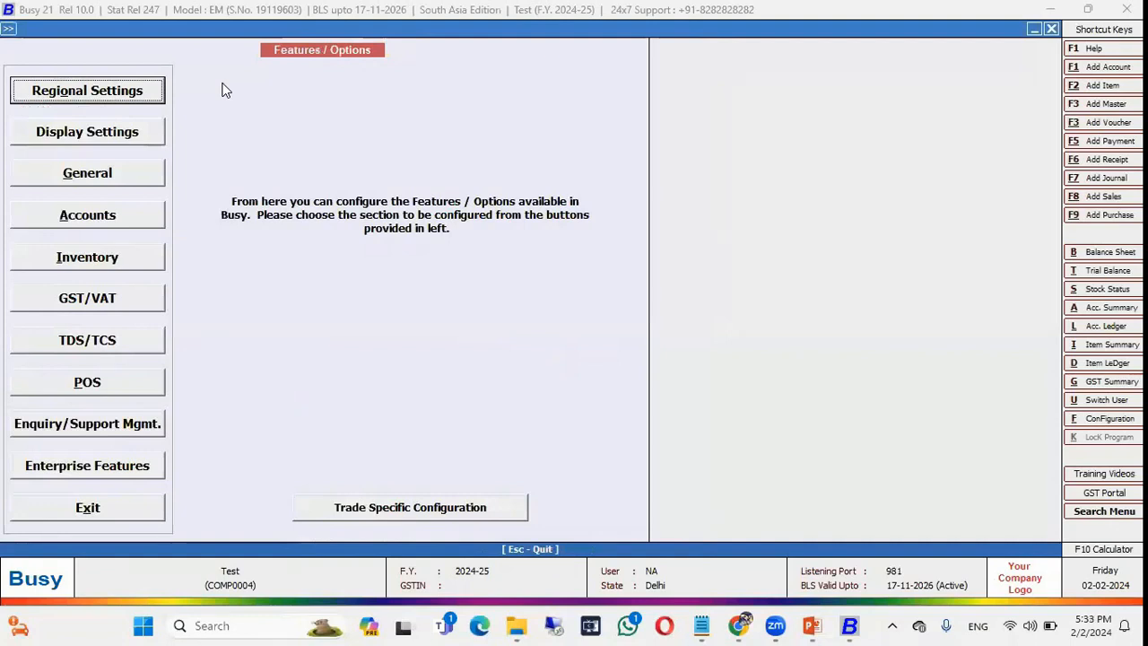
Check Test's trade-specific configuration, exit Features / Options, and close the Test company.
left_click(388, 509)
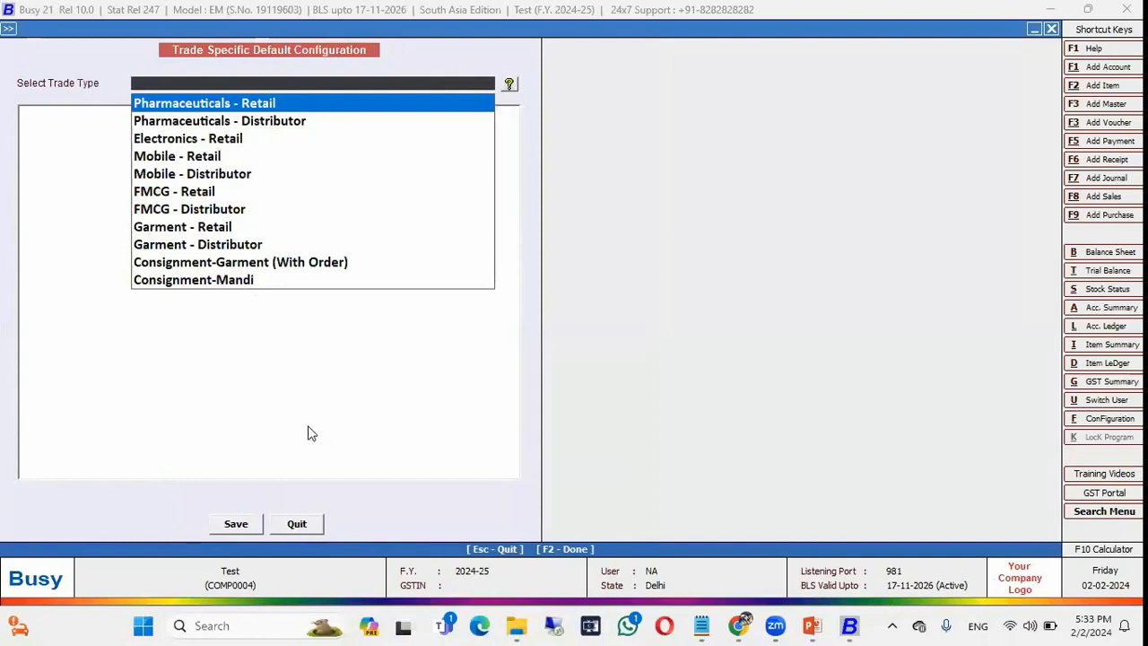
left_click(284, 530)
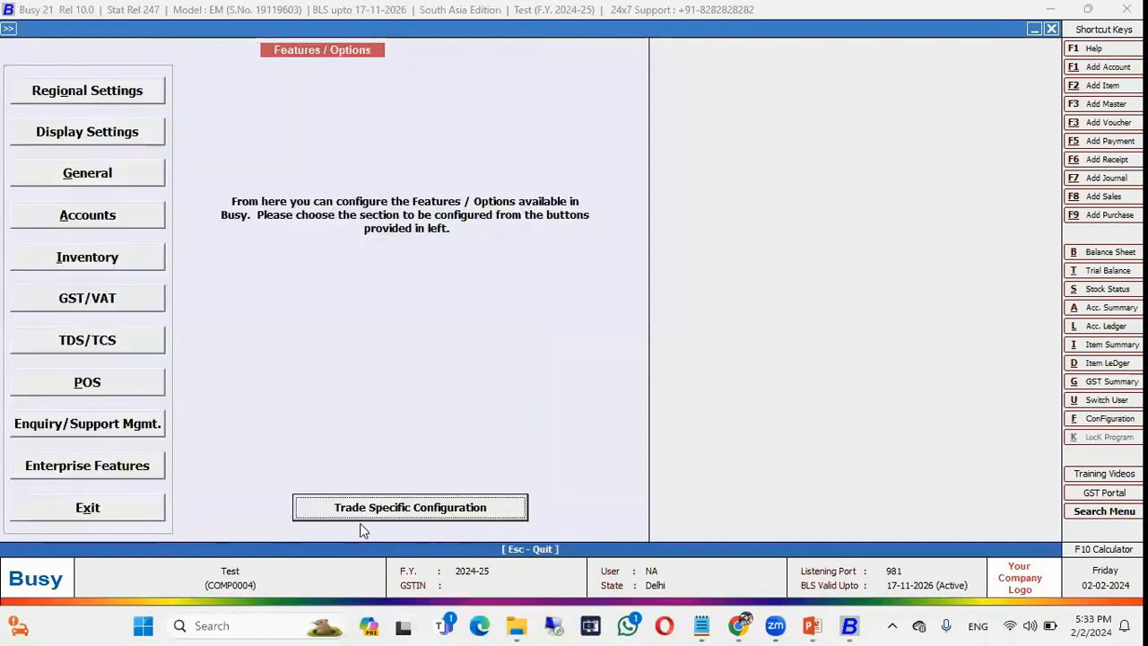
left_click(78, 508)
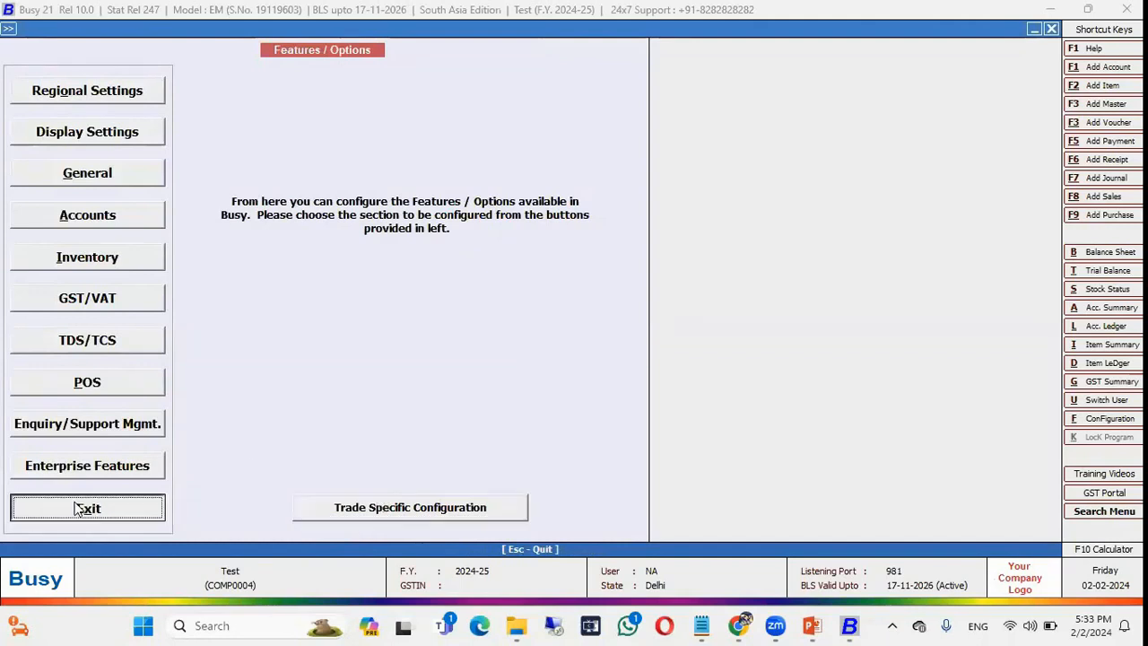
key("Return")
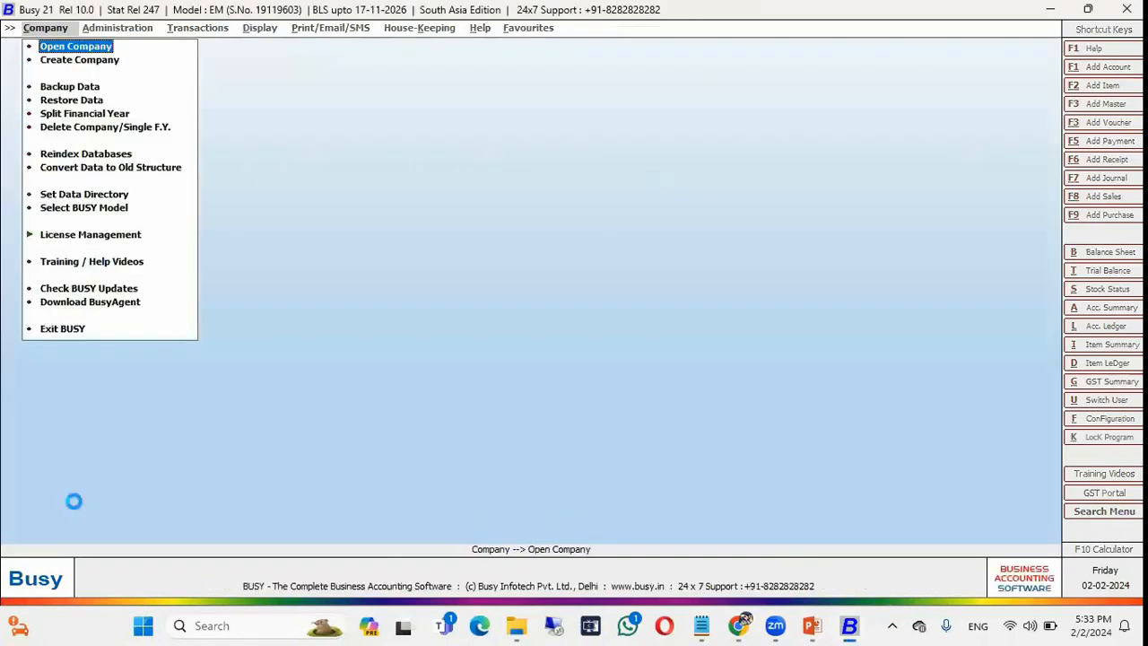
key("Return")
key("Down")
key("Down")
key("Down")
Open DHCL Company Limited from the company list and log in.
key("Return")
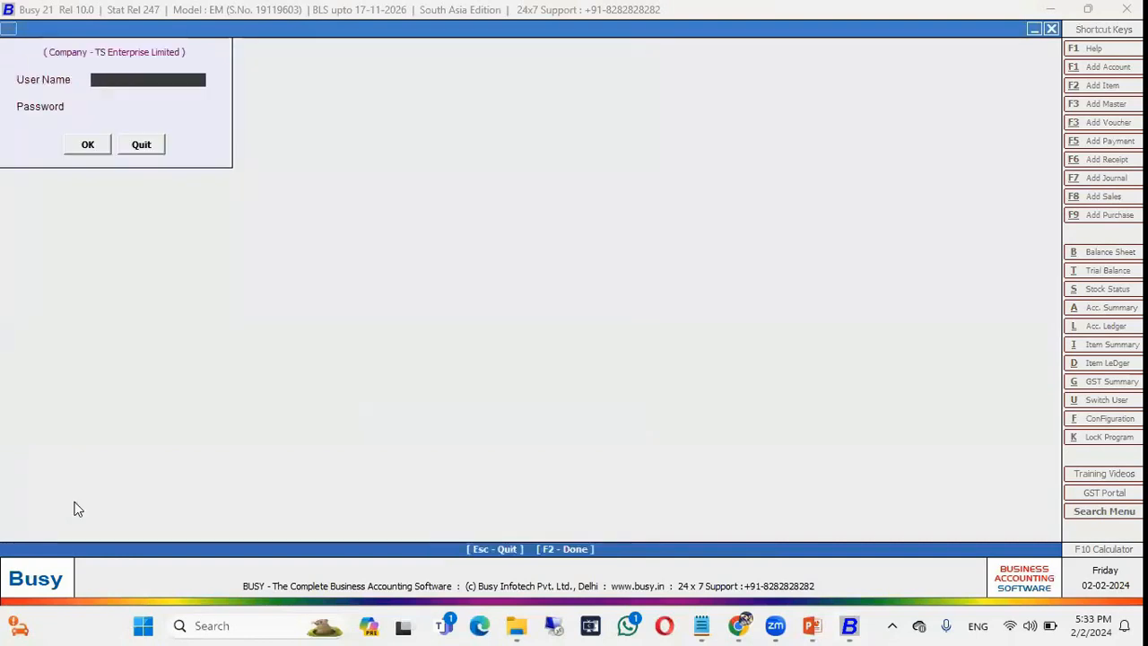
key("Escape")
key("Up")
key("Up")
key("Return")
type("admin")
key("Return")
key("Return")
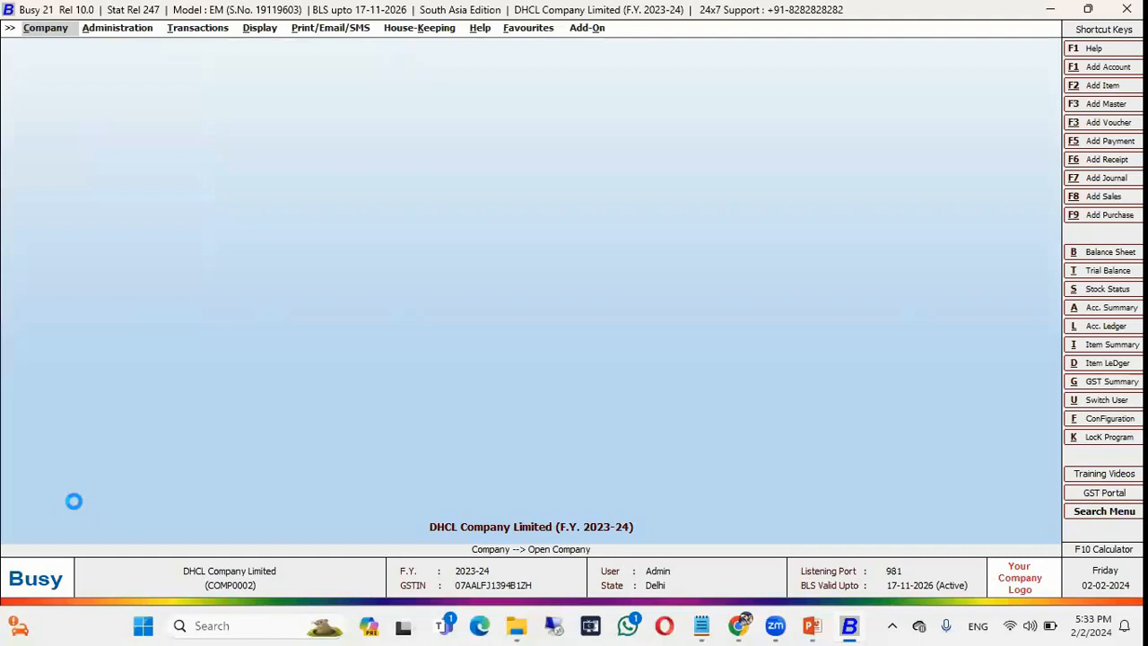
Open Administration > Configuration > Features / Options, then bring the PowerPoint shortcuts slide forward.
key("Right")
key("Down")
key("Return")
key("Return")
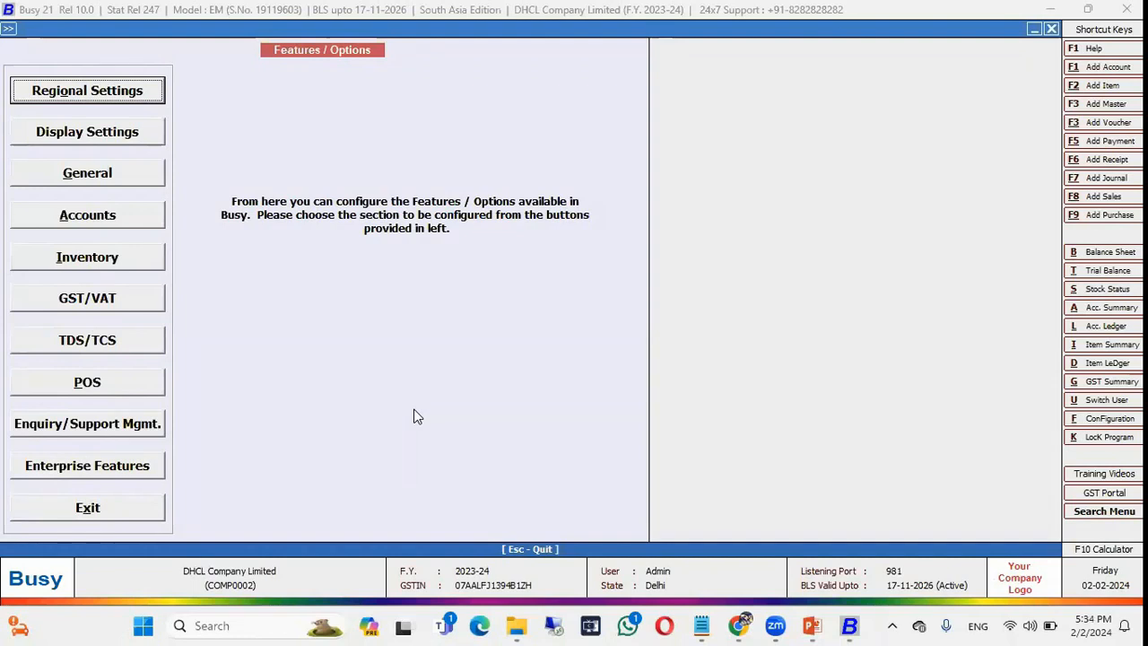
key("alt+Tab")
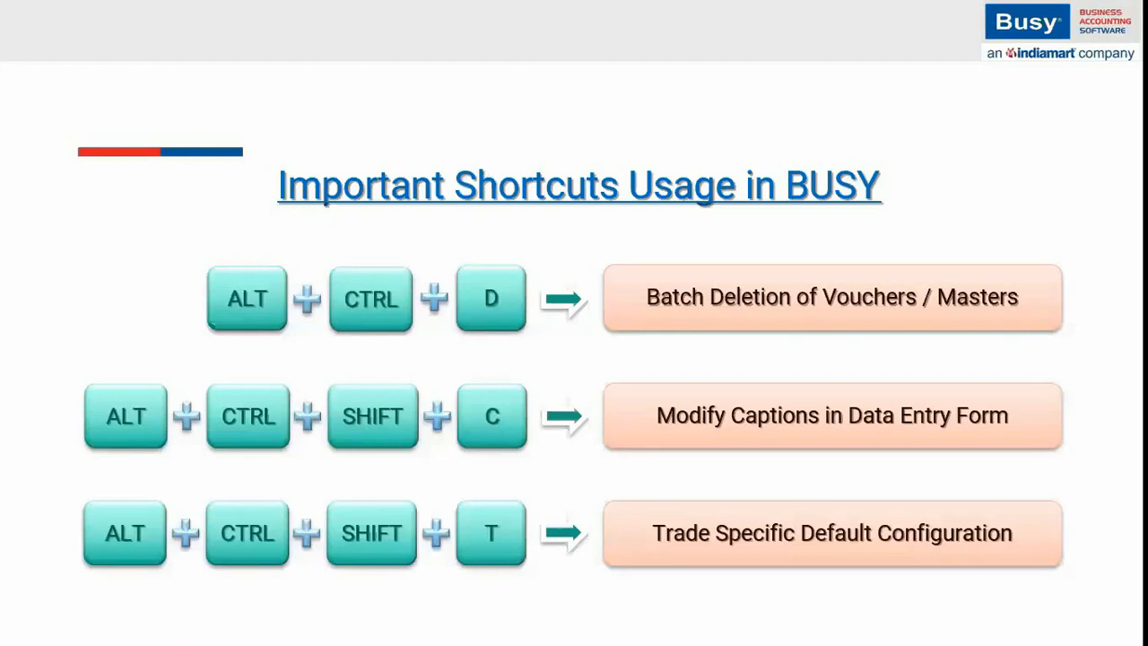
Demonstrate the trade-specific configuration shortcut in Busy, then advance the slides to Create Shortcuts.
key("alt+Tab")
key("Tab")
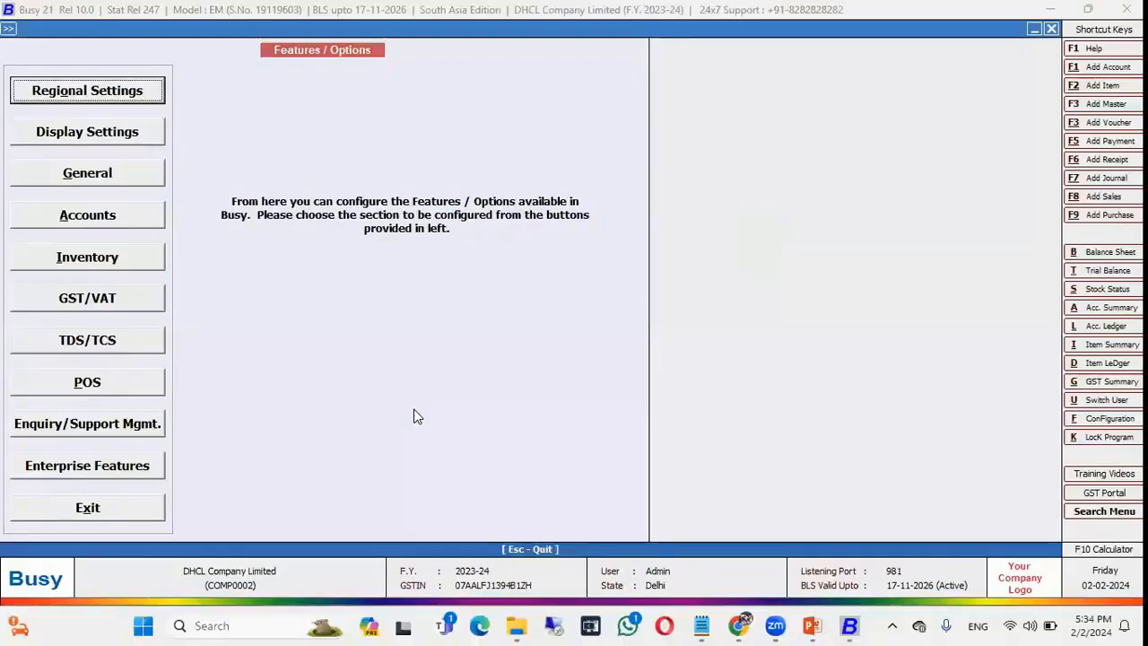
key("ctrl+alt+t")
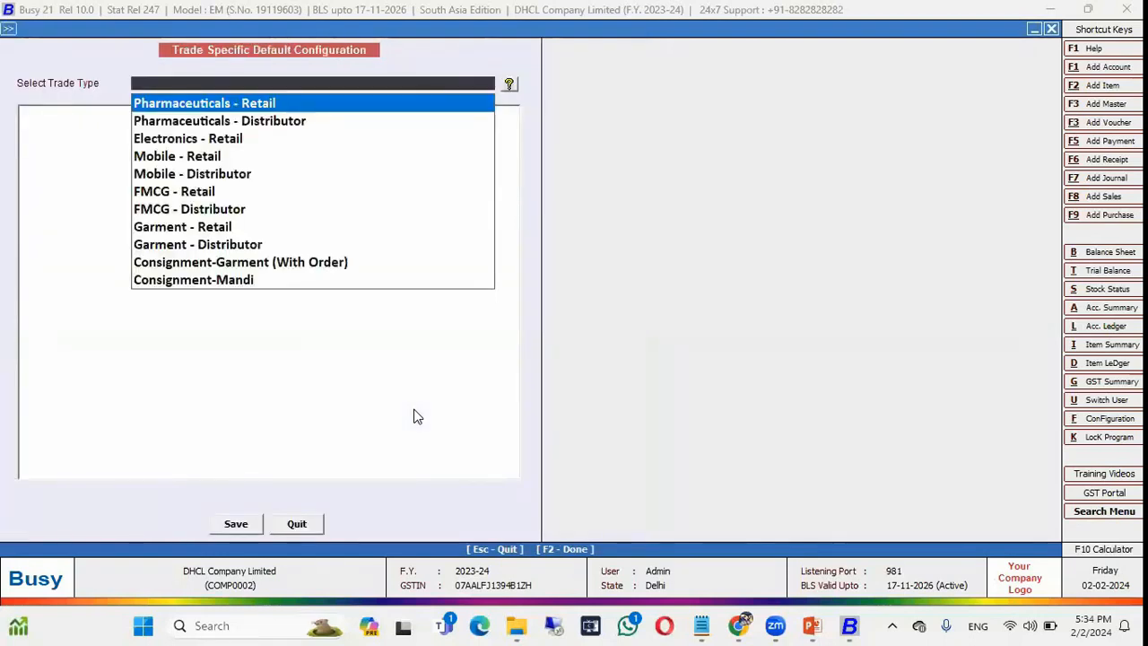
key("Escape")
key("alt+Tab")
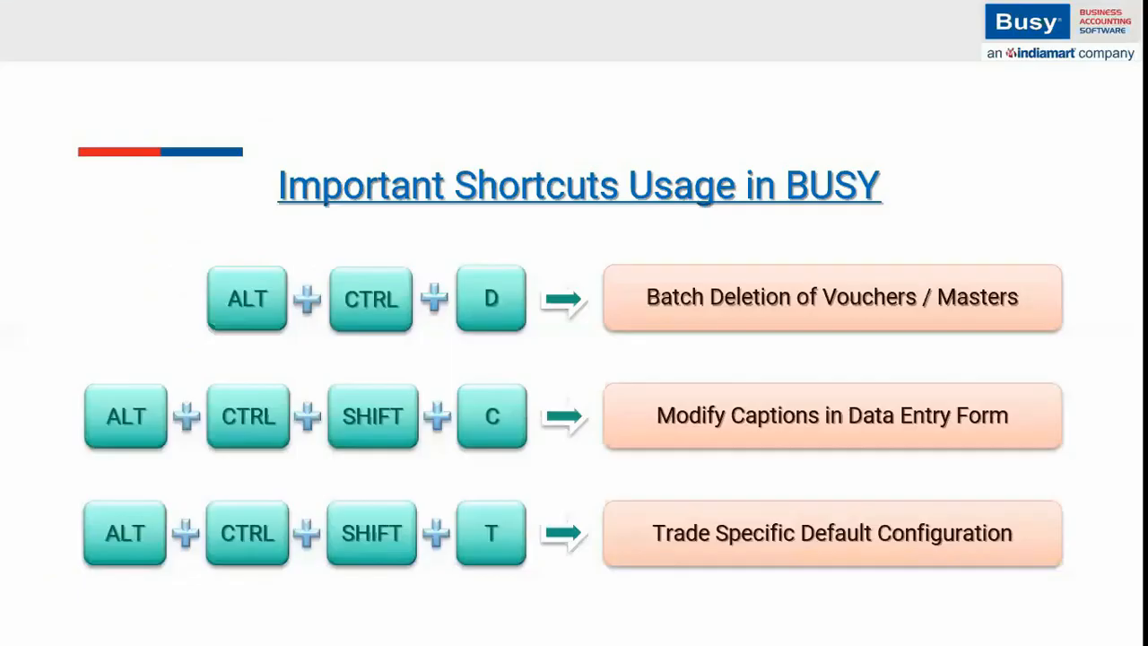
key("Right")
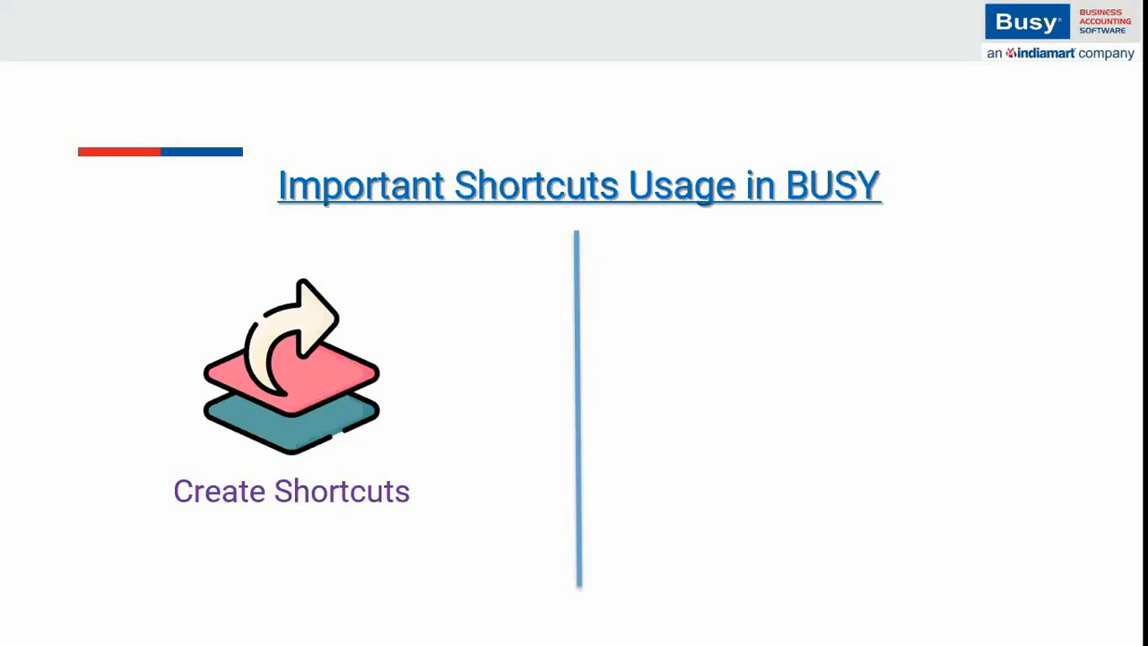
key("alt+Tab")
key("alt+Tab")
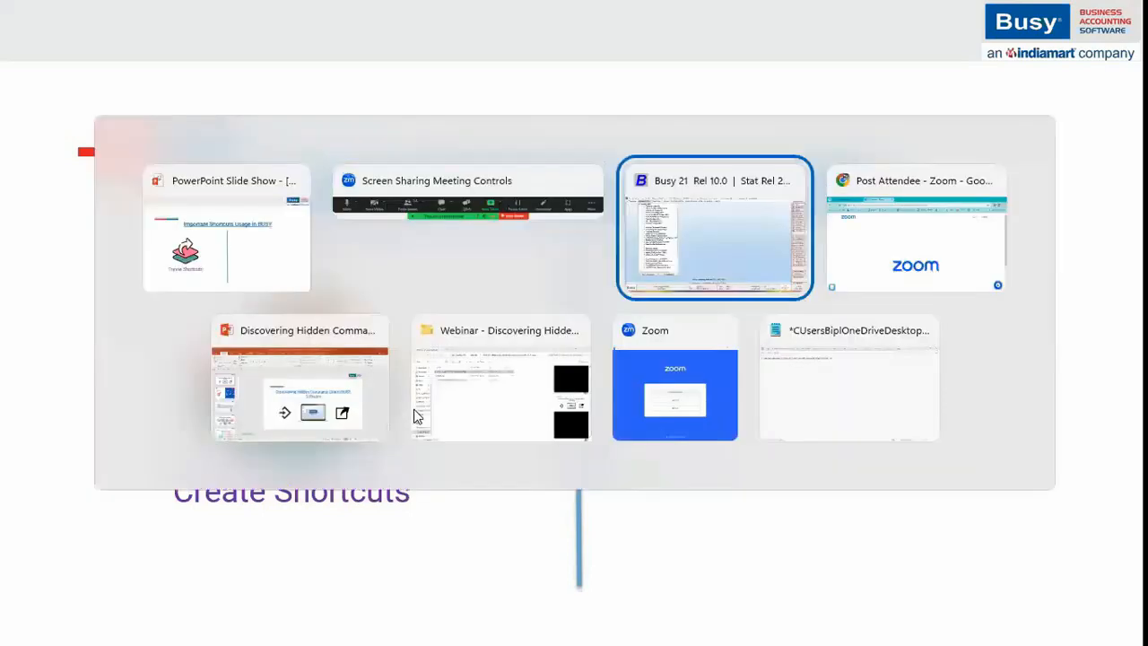
Open a new sales voucher from Transactions > Sales > Add, then quit it unsaved.
key("Escape")
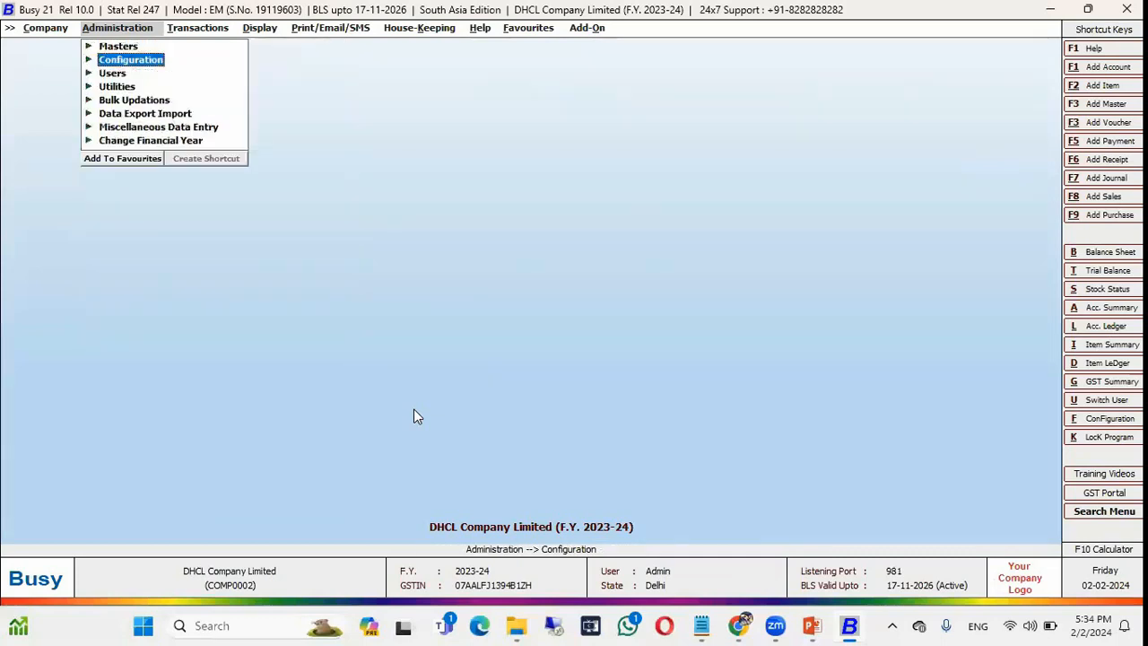
key("Right")
key("Down")
key("Down")
key("Down")
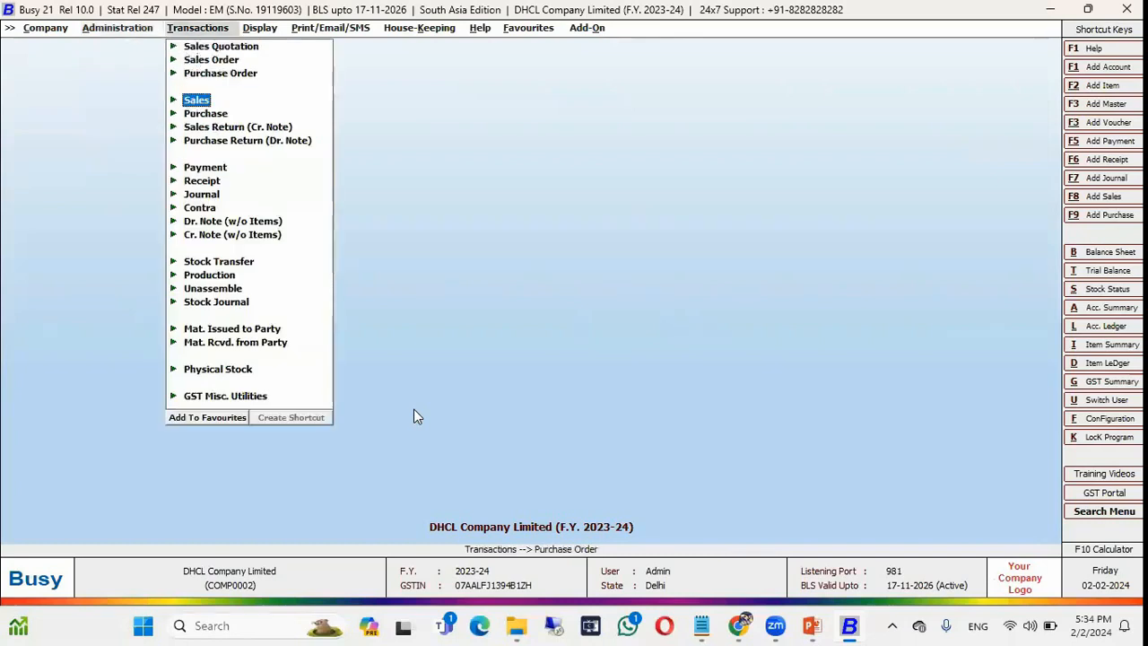
key("Return")
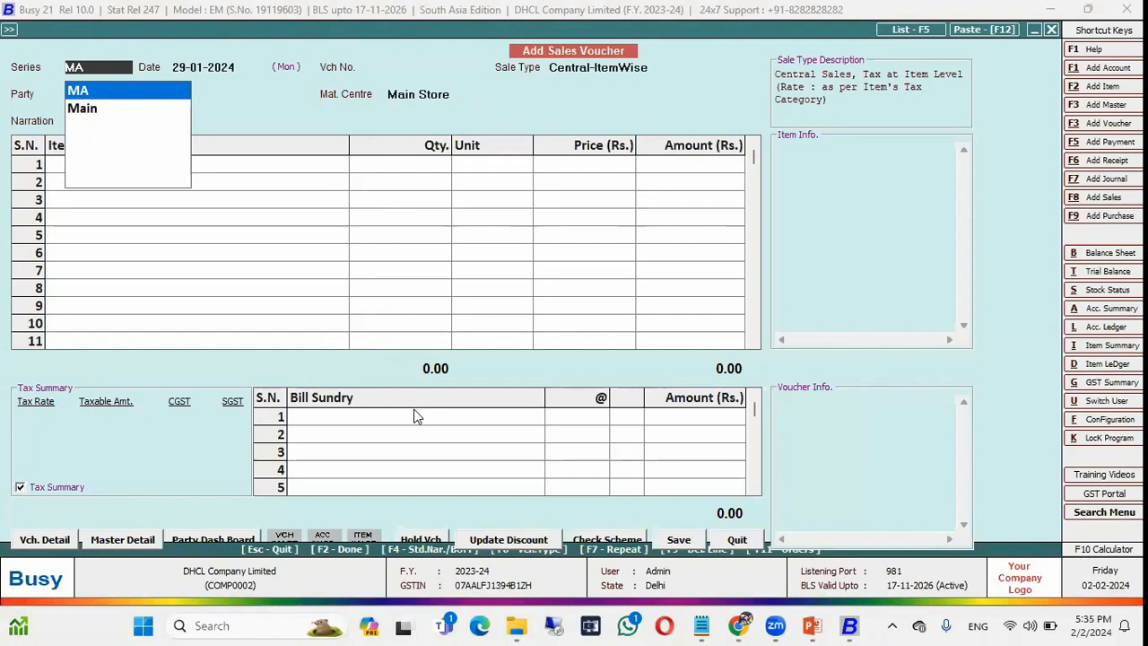
key("Escape")
key("Escape")
key("Escape")
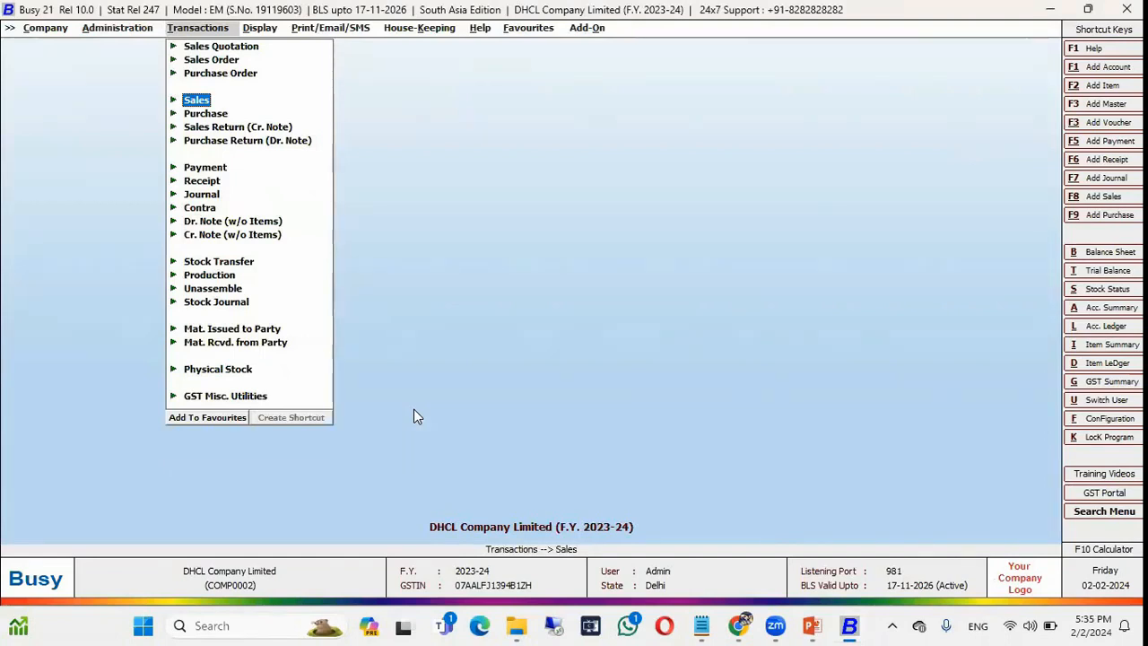
key("Right")
Generate the series-wise Settlement Summary report under Account Summary, then close it.
key("Down")
key("Down")
key("Down")
key("Down")
key("Down")
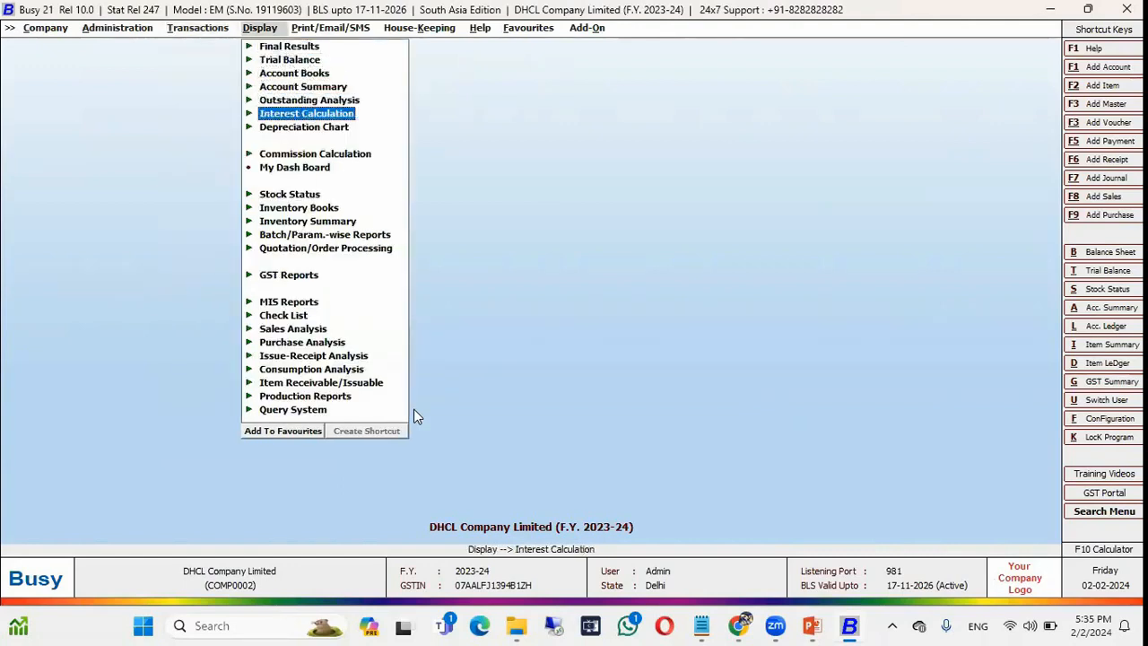
key("Up")
key("Up")
key("Return")
key("Down")
key("Down")
key("Down")
key("Down")
key("Down")
key("Down")
key("Down")
key("Down")
key("Return")
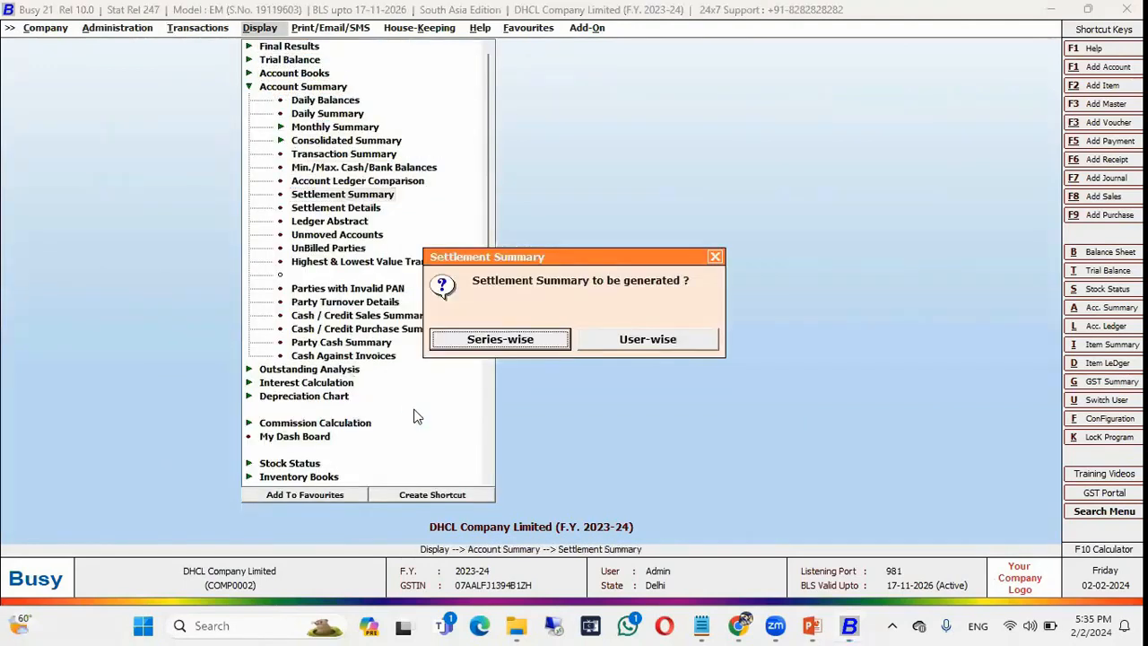
key("Return")
key("F2")
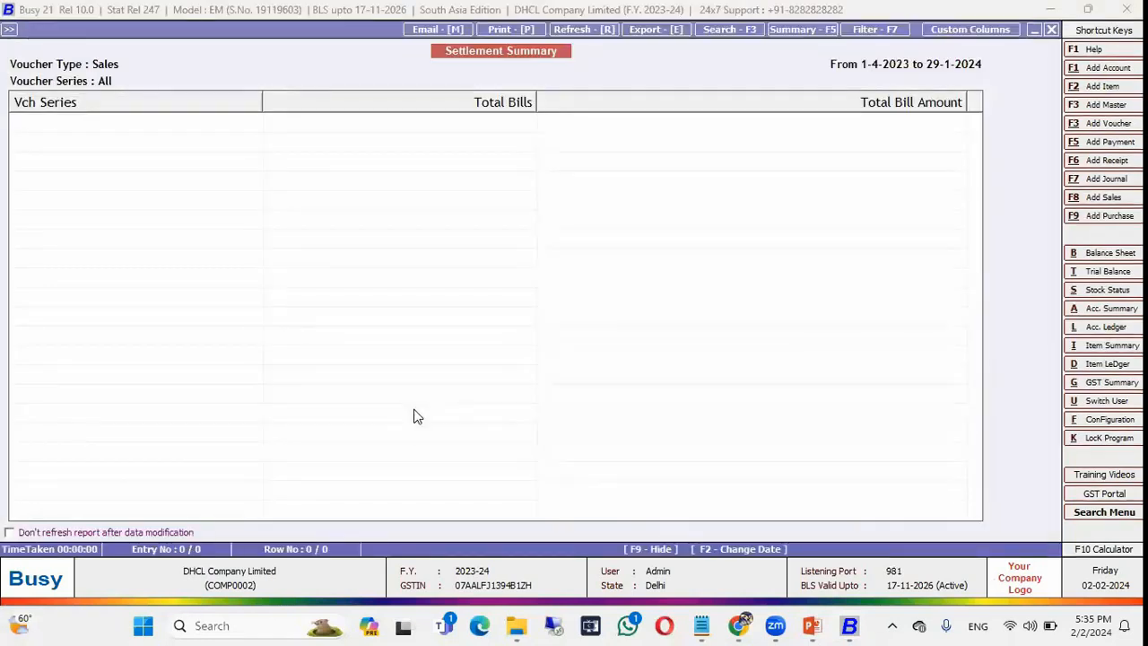
key("Escape")
key("Escape")
key("Escape")
key("Escape")
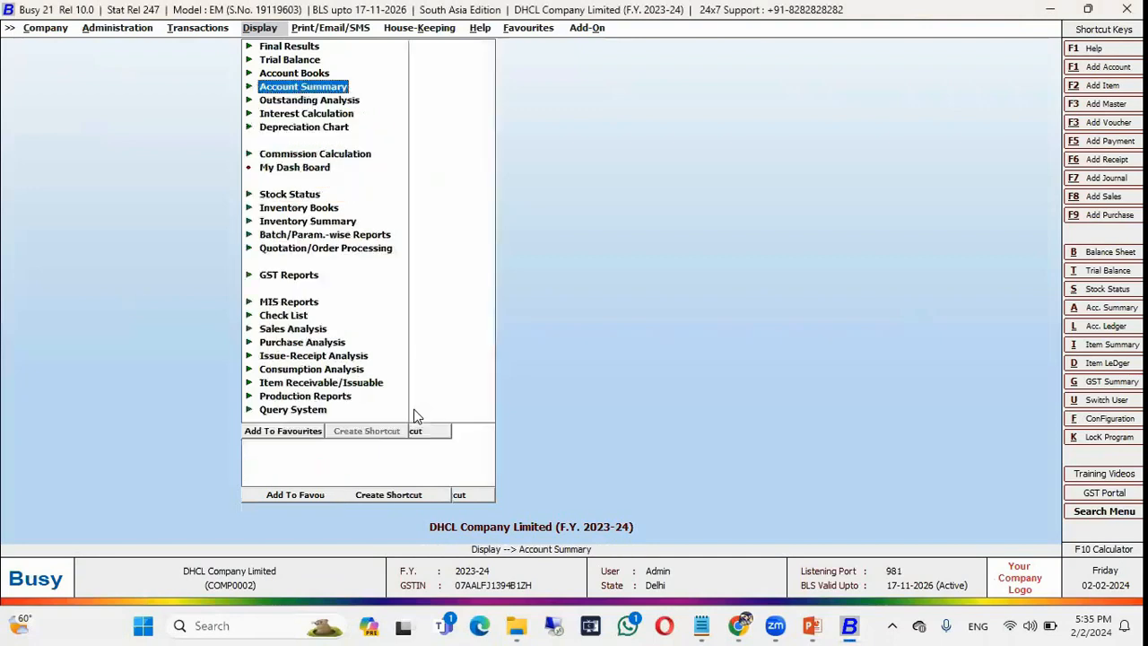
key("Escape")
key("Return")
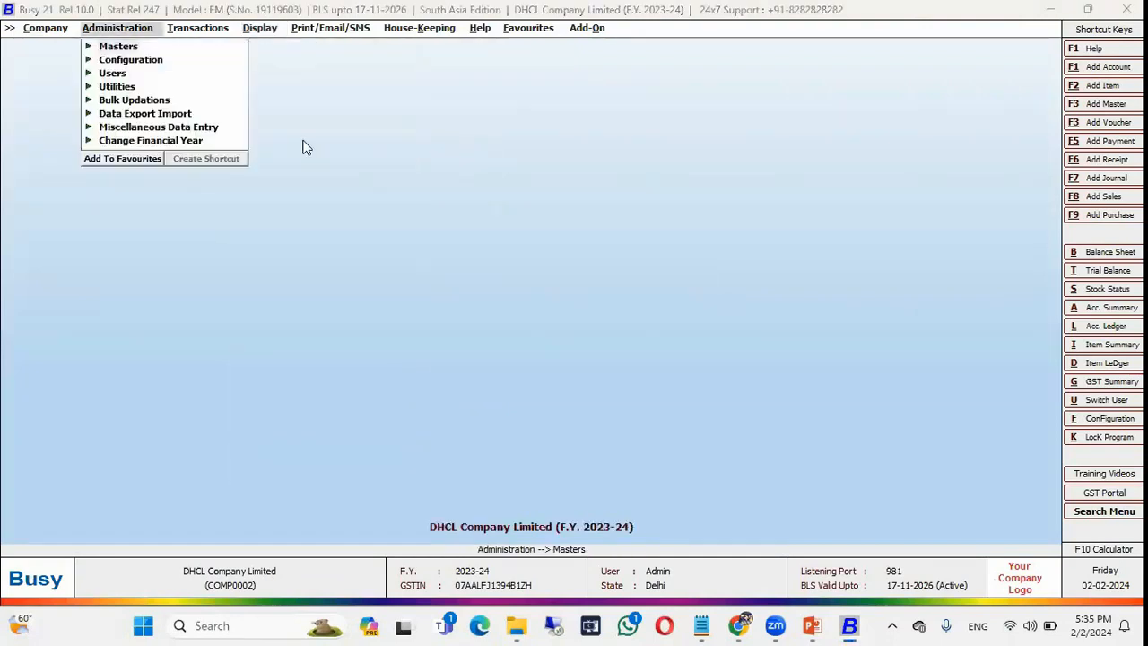
View the Settlement Details report from the Account Summary reports.
left_click(117, 31)
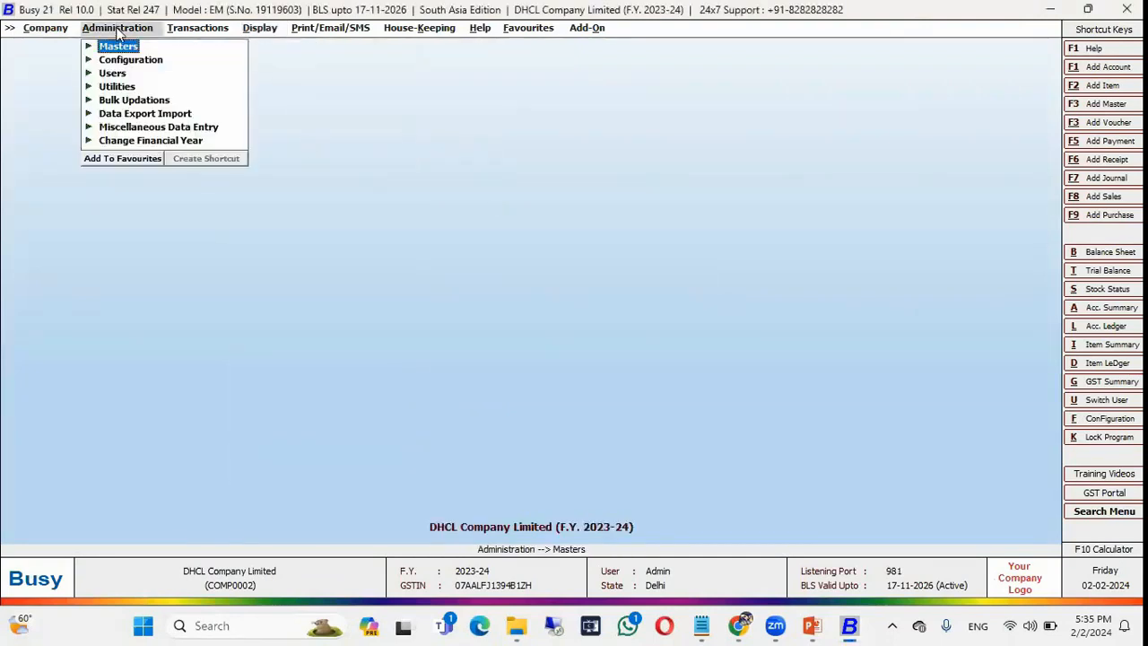
key("Right")
key("Down")
key("Down")
key("Down")
key("Down")
key("Up")
key("Right")
key("Down")
key("Down")
key("Down")
key("Down")
key("Down")
key("Down")
key("Down")
key("Down")
key("Down")
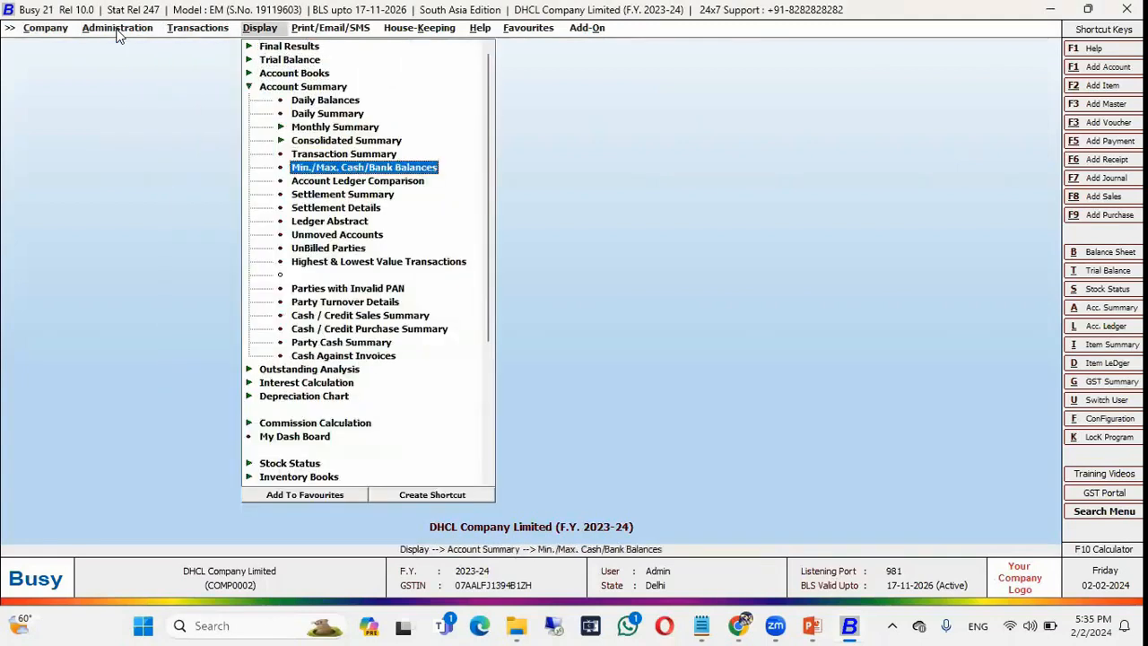
key("Return")
key("Return")
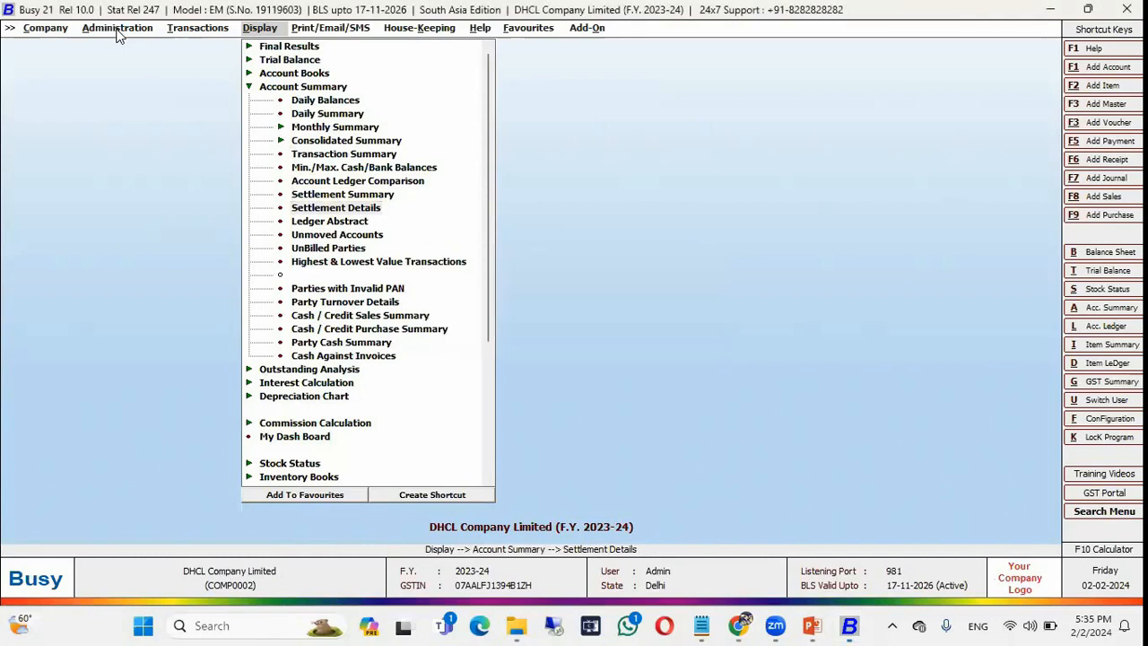
key("Return")
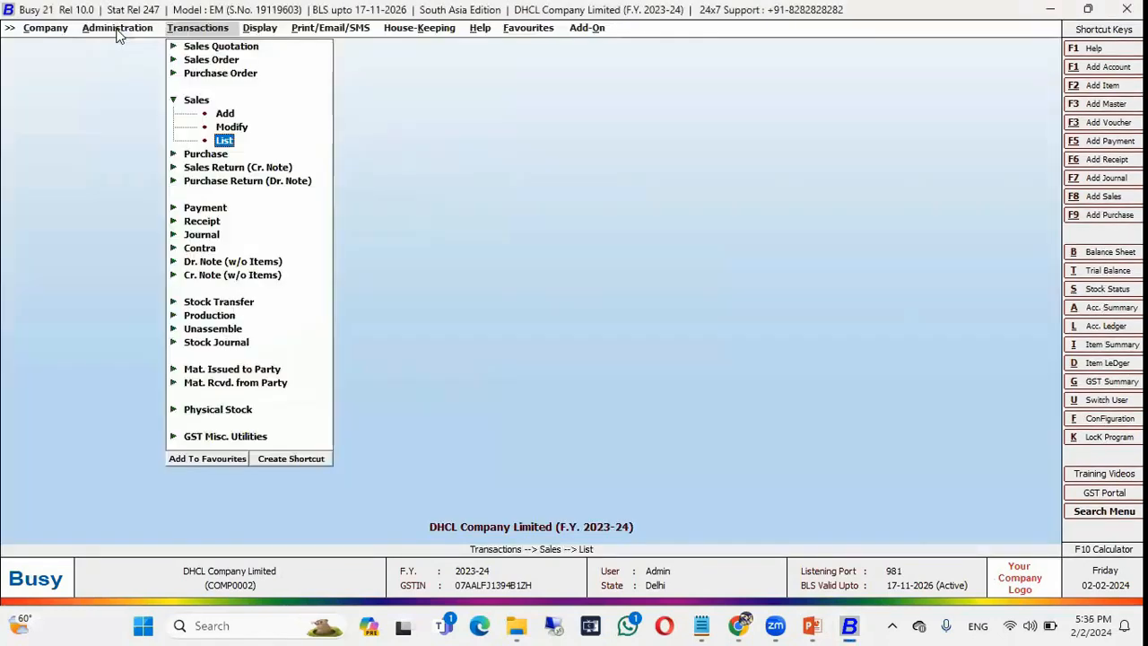
Open the Sales Register from Account Registers (Standard), then close it.
key("Right")
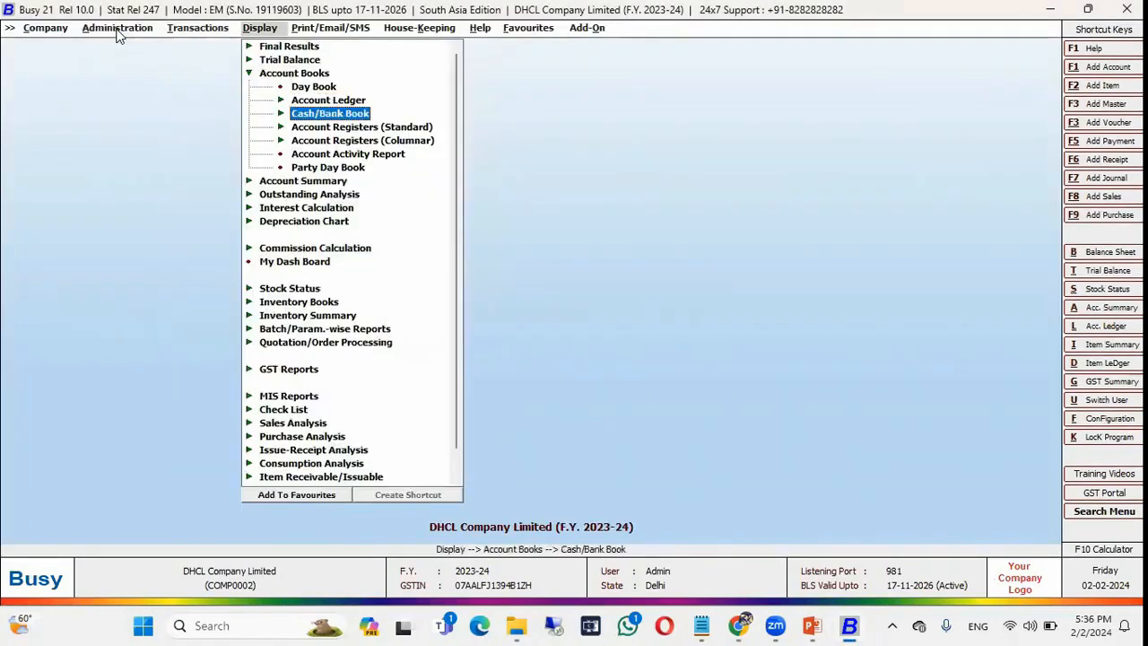
key("Down")
key("Right")
key("Down")
key("Up")
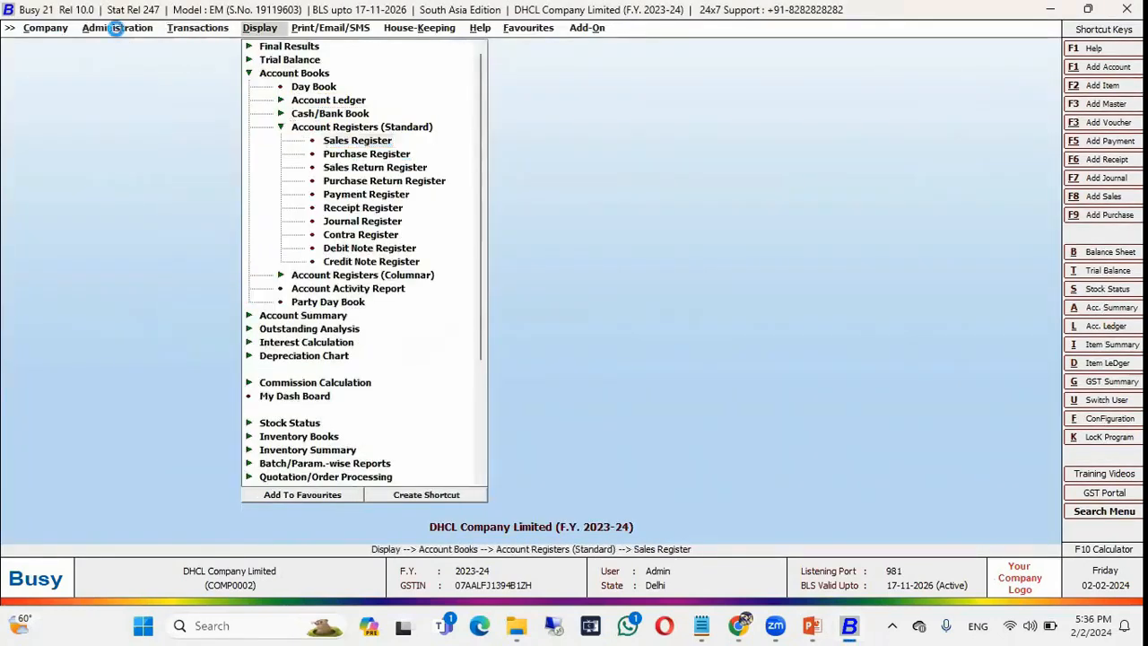
key("Return")
key("Return")
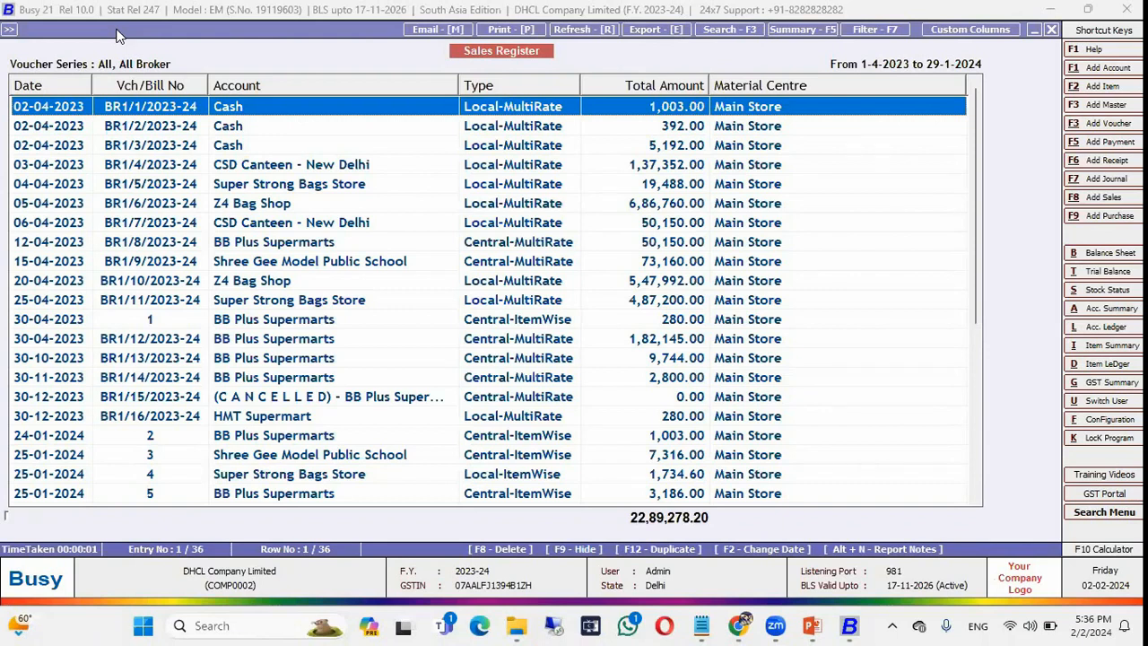
key("Escape")
key("Escape")
key("Escape")
key("Escape")
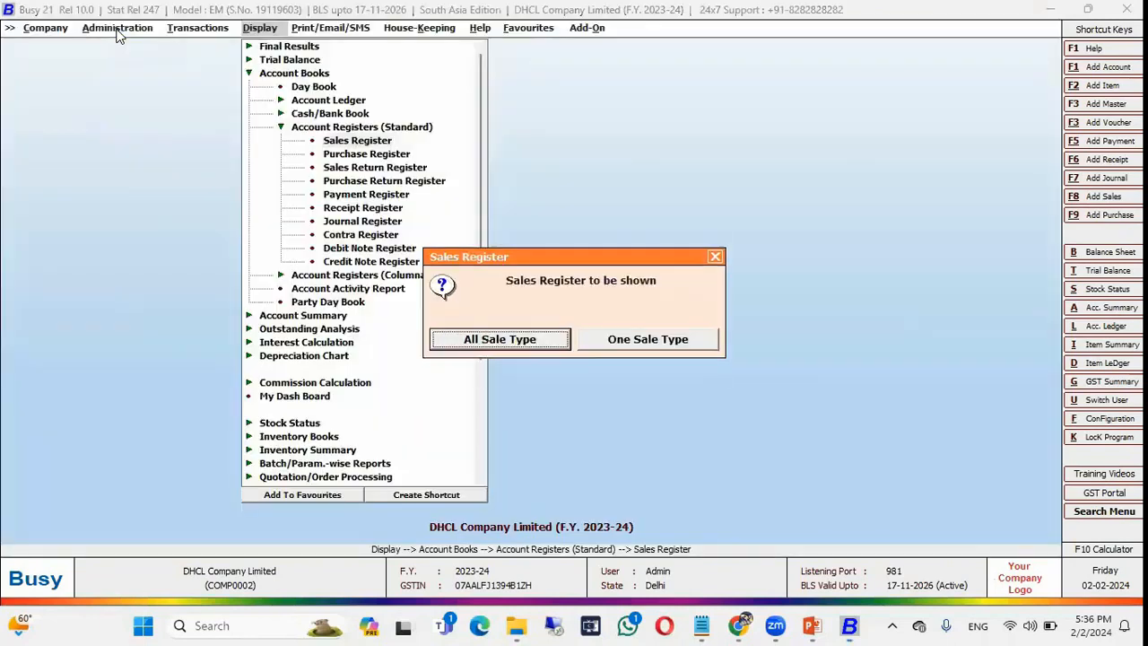
key("Escape")
key("Escape")
key("Escape")
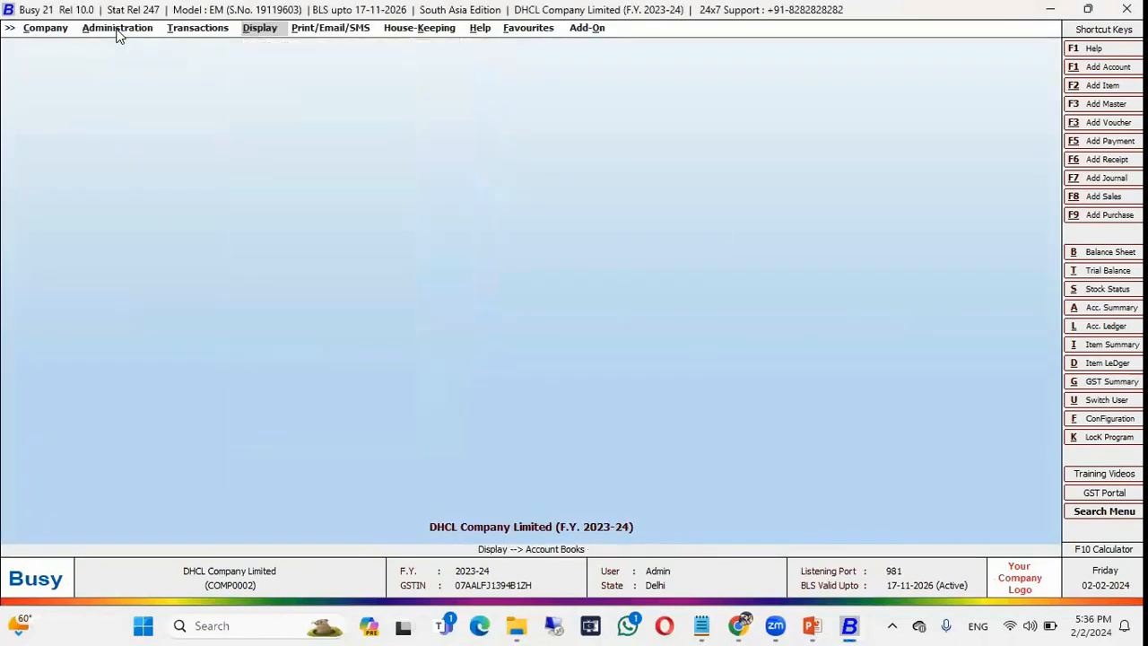
key("Left")
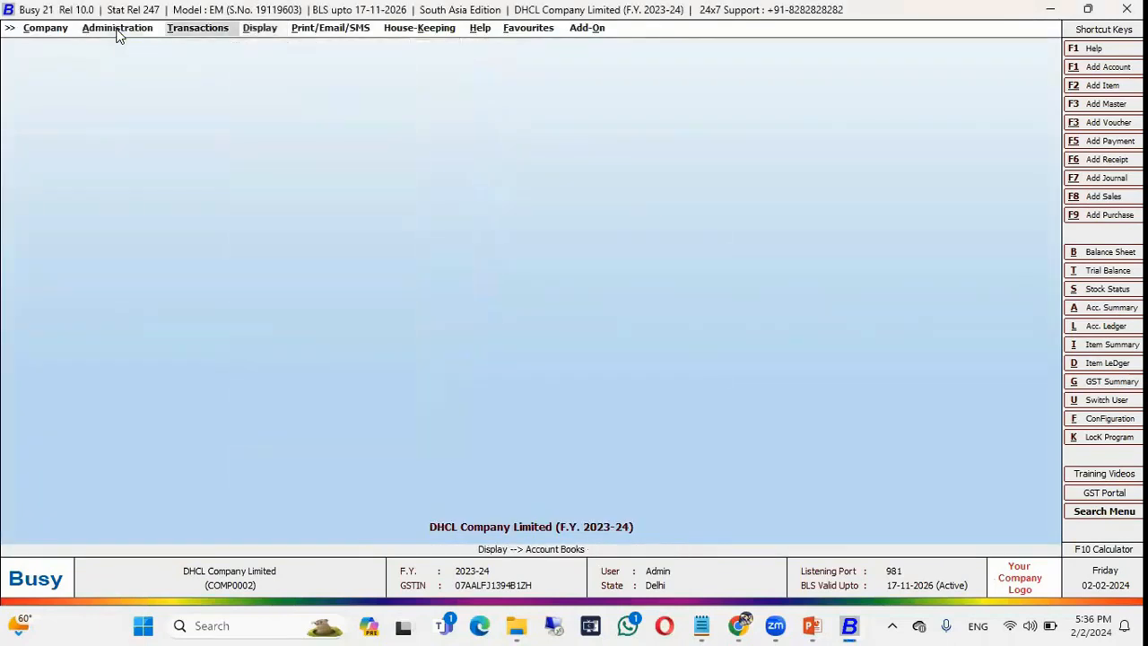
Expand Display > Account Books > Account Registers (Standard) again and highlight Sales Register.
key("Down")
key("Up")
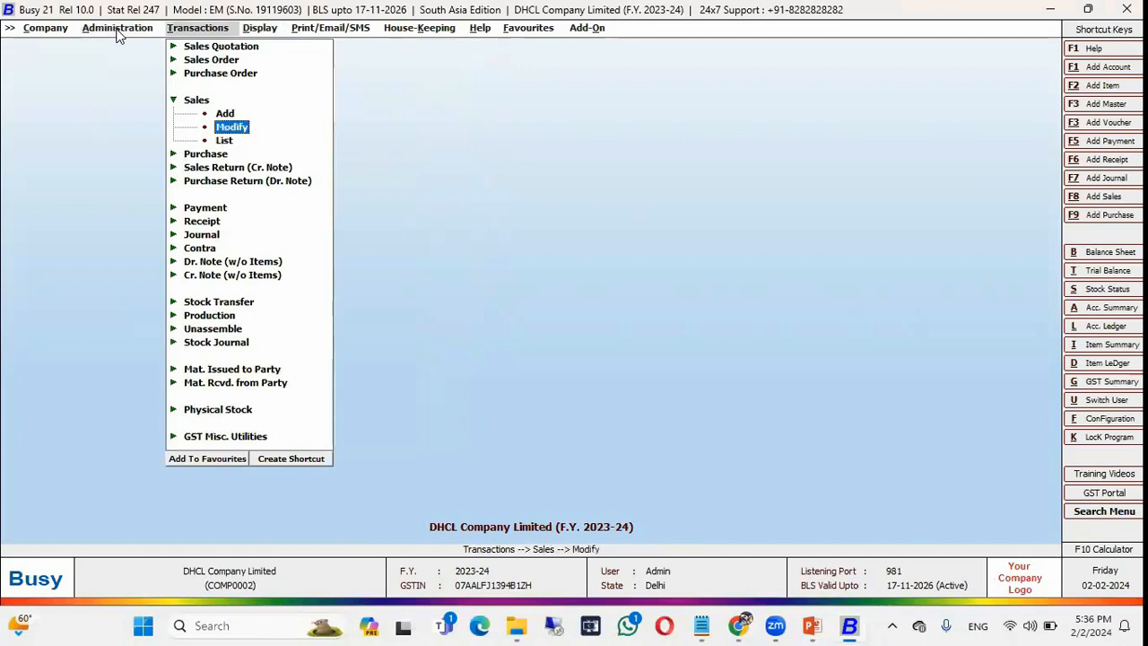
key("Right")
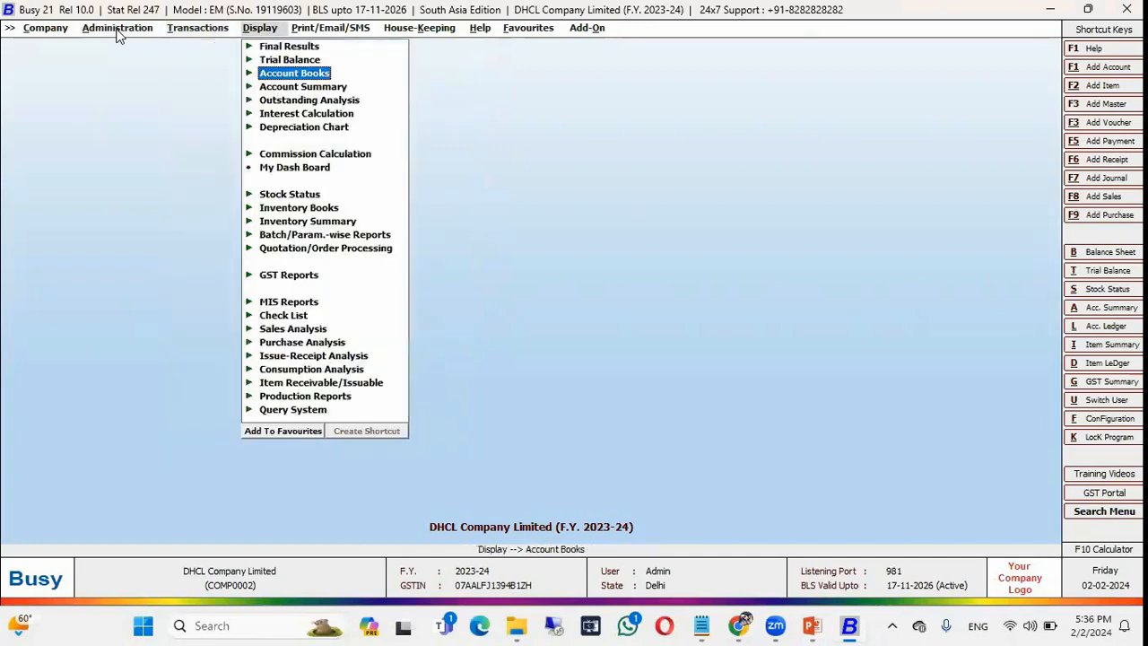
key("Return")
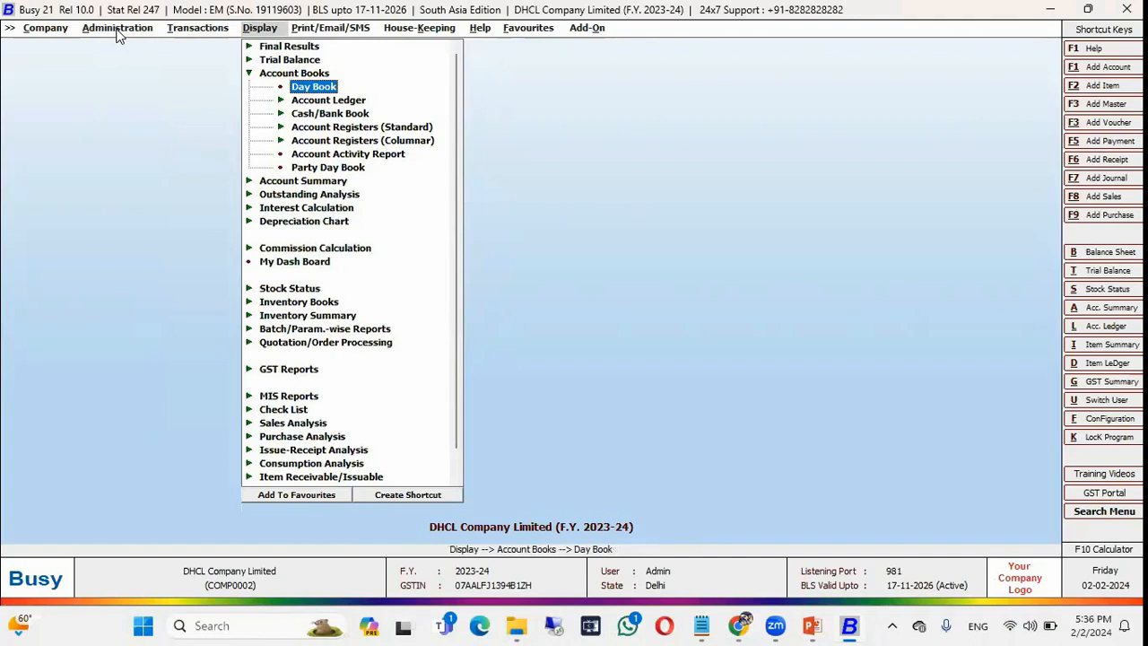
key("Down")
key("Down")
key("Down")
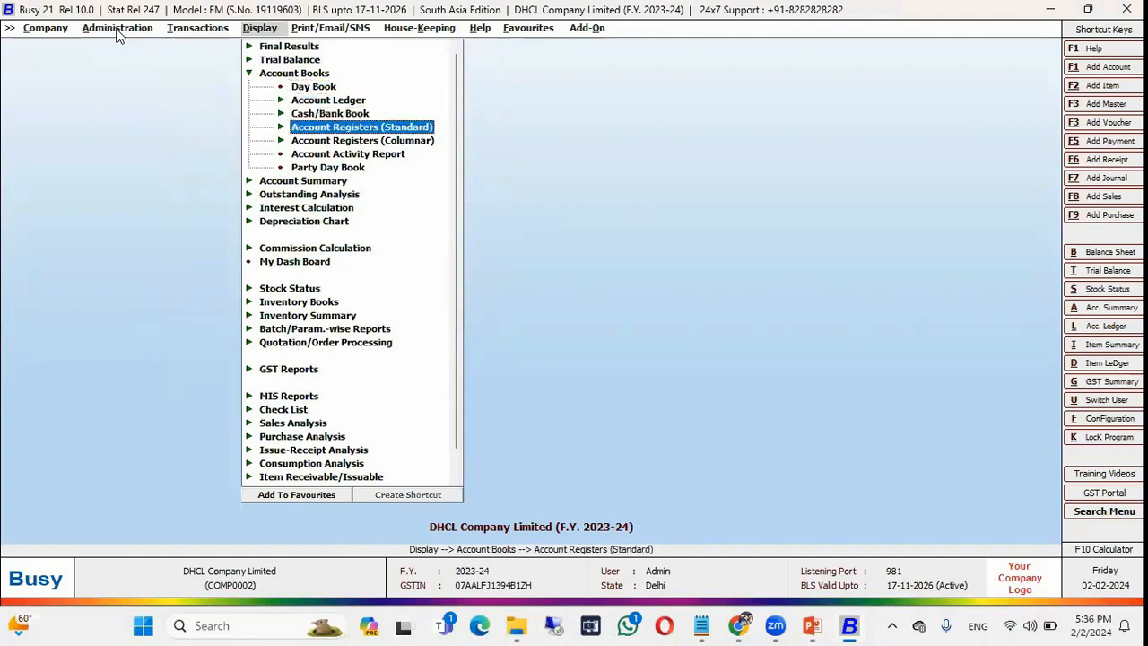
key("Return")
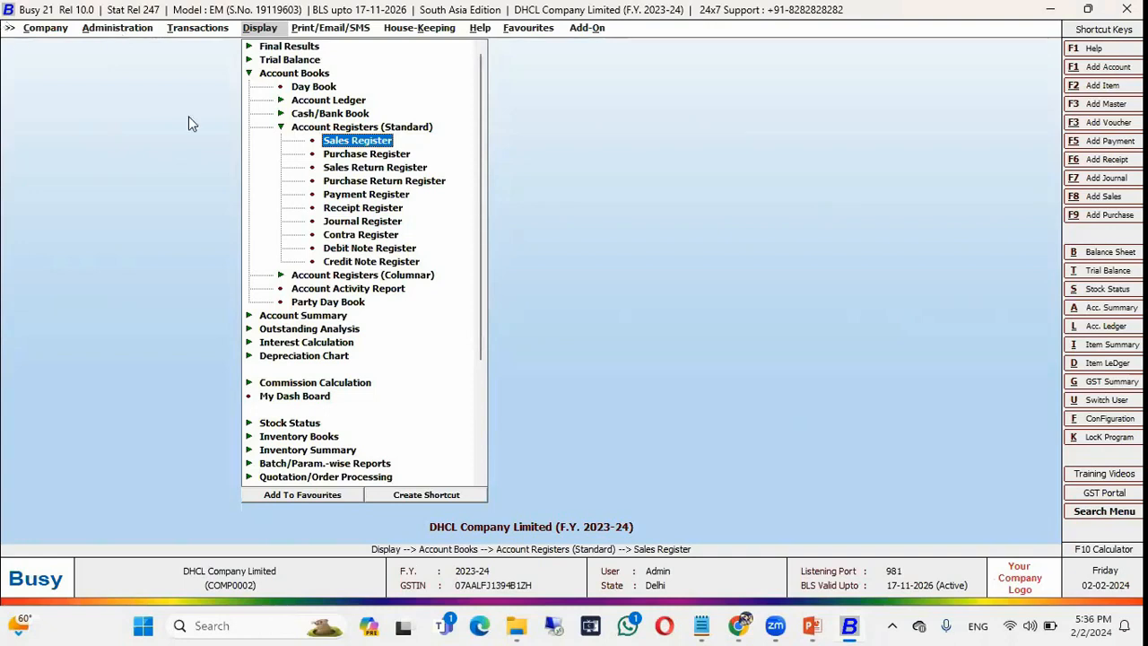
key("Down")
key("Up")
key("Down")
key("Down")
key("Up")
key("Up")
key("Down")
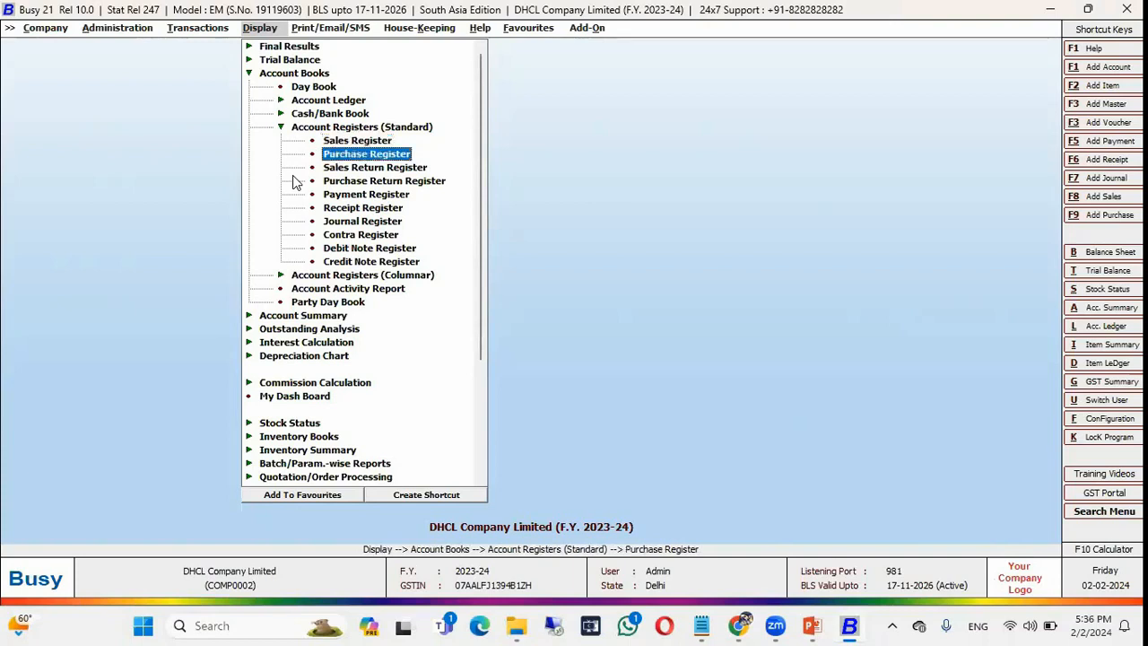
key("Down")
key("Up")
key("Up")
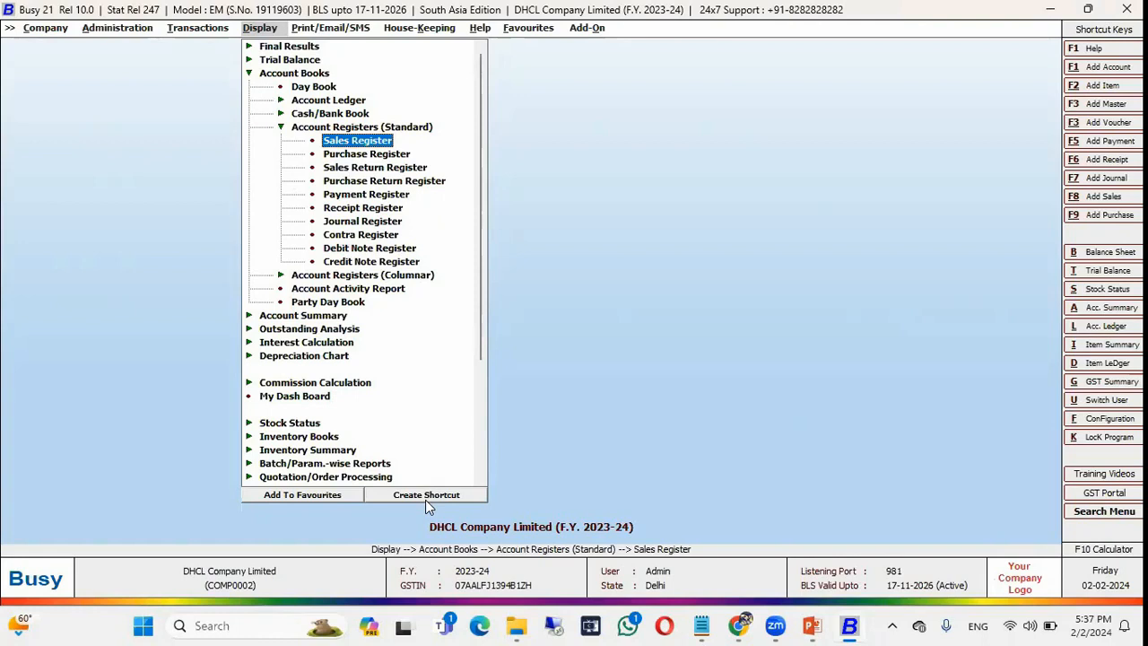
Assign an Alt + 1 shortcut to the Sales Register report and save it.
left_click(425, 496)
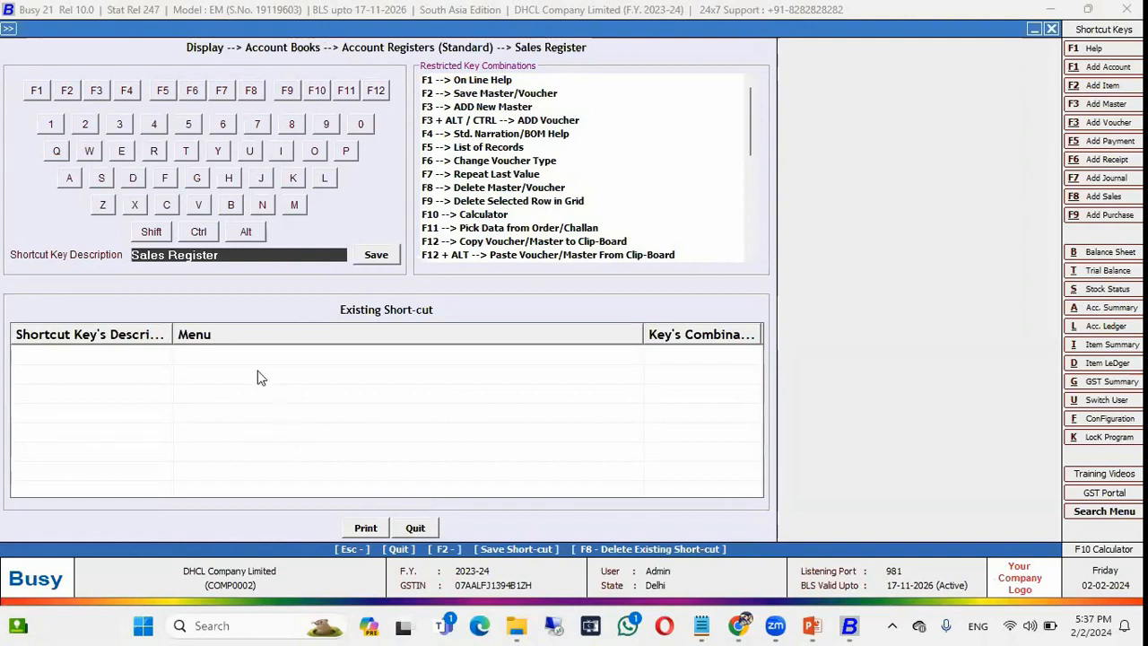
left_click(246, 231)
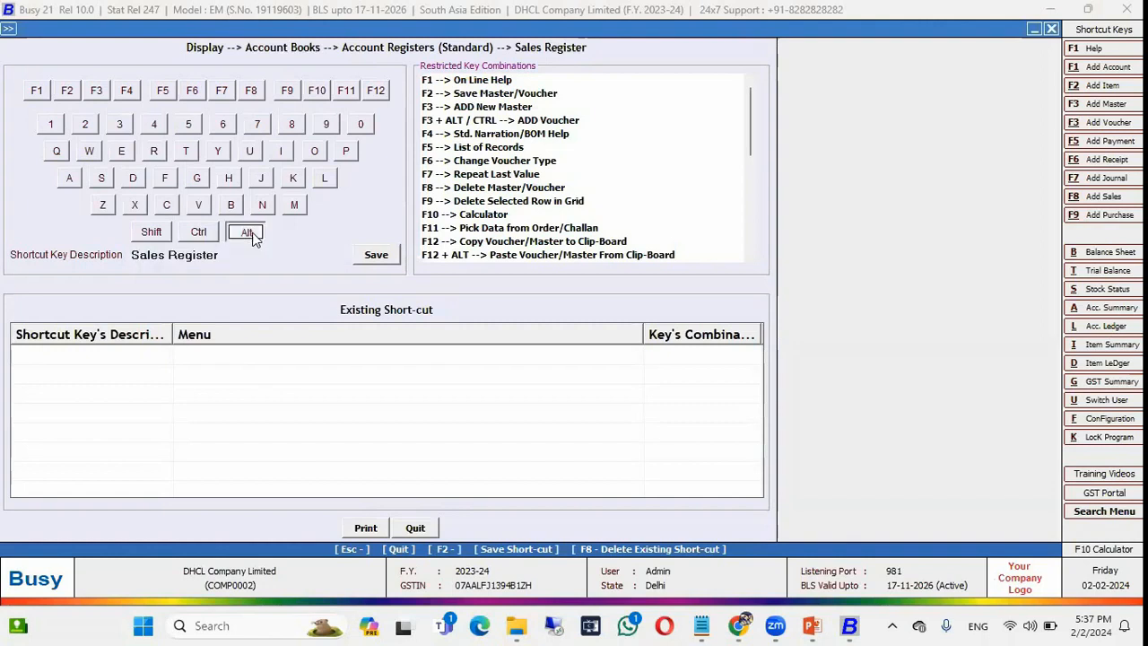
left_click(59, 124)
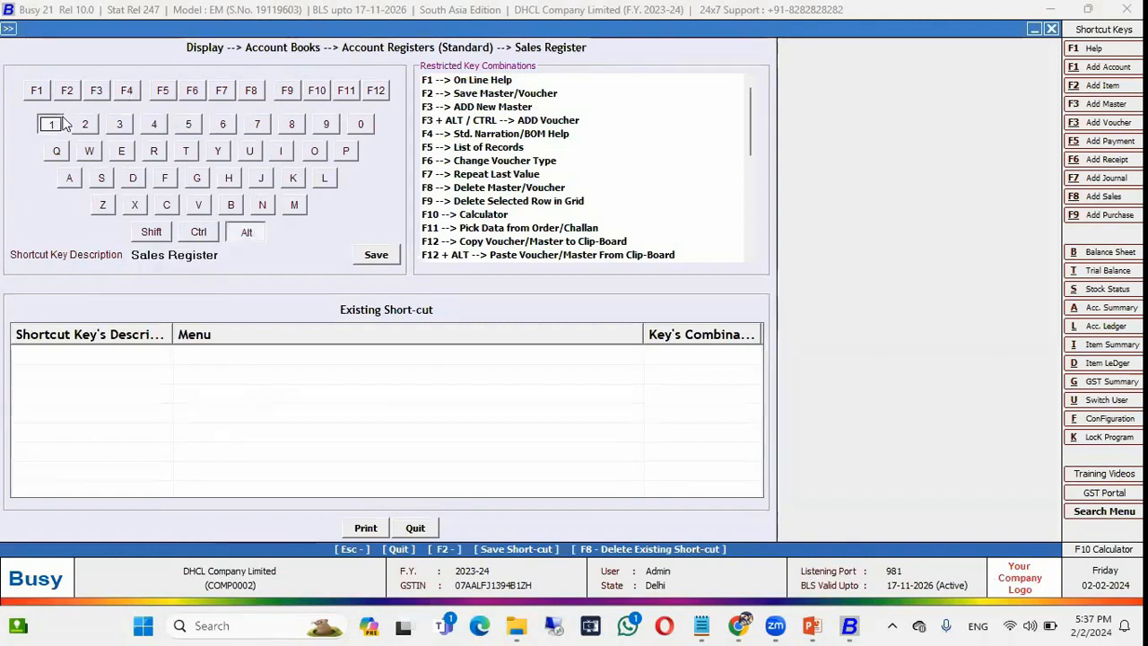
left_click(376, 255)
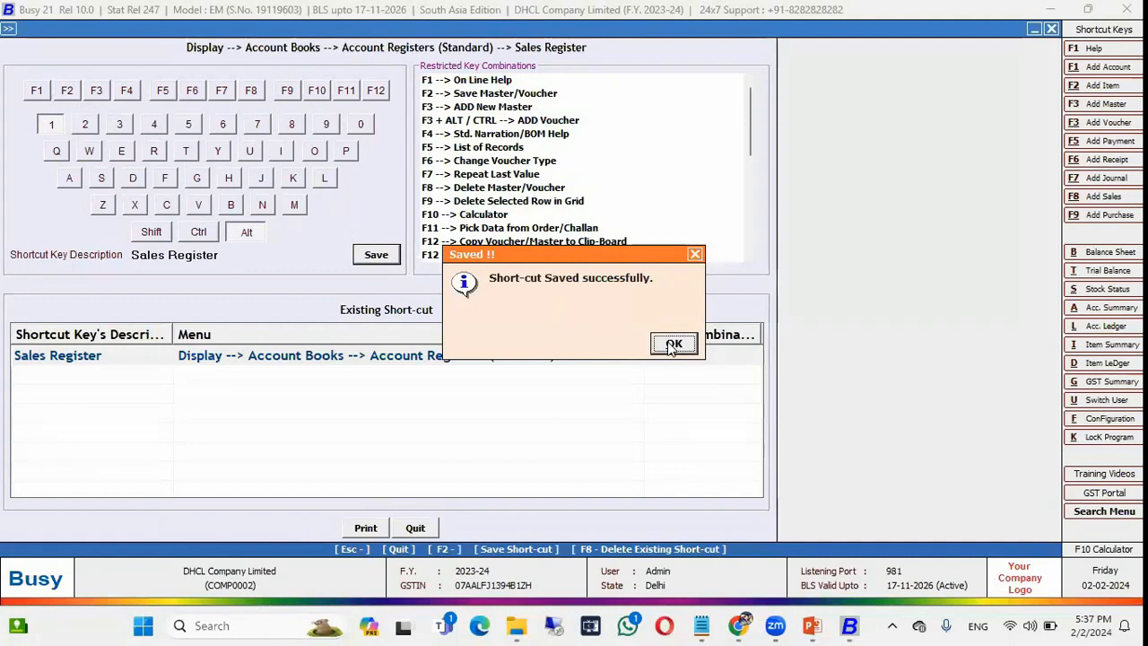
left_click(672, 344)
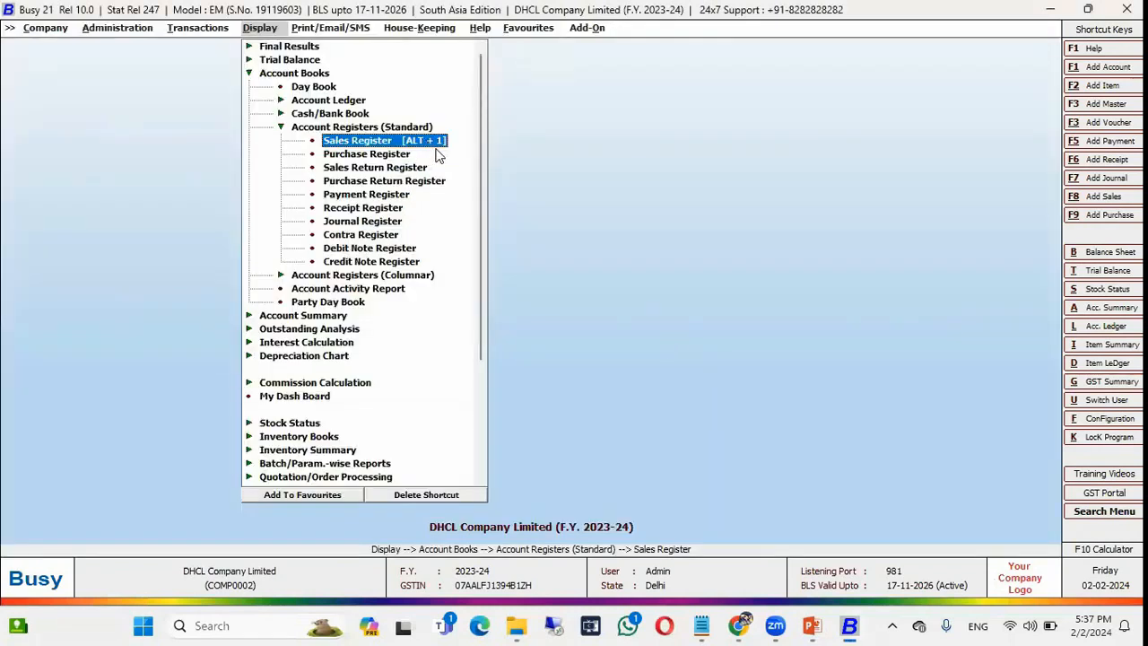
Try the Alt + 1 shortcut, then open the sales voucher list for modification.
key("Left")
key("Left")
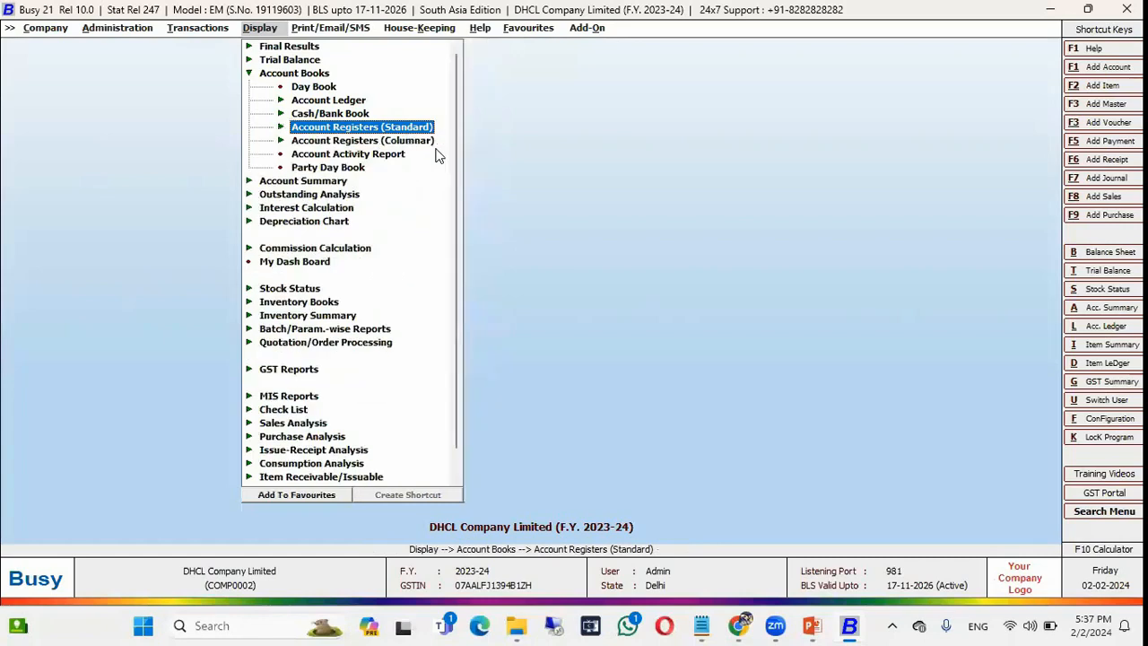
key("alt+1")
key("Escape")
key("Left")
key("Left")
key("Left")
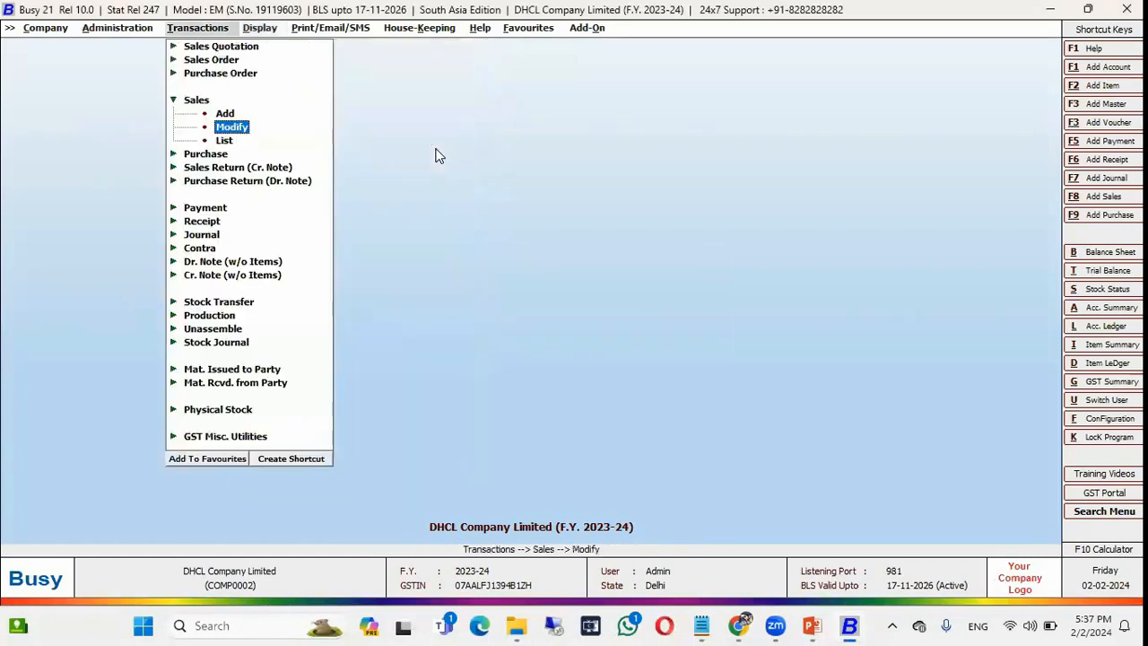
key("Return")
key("Return")
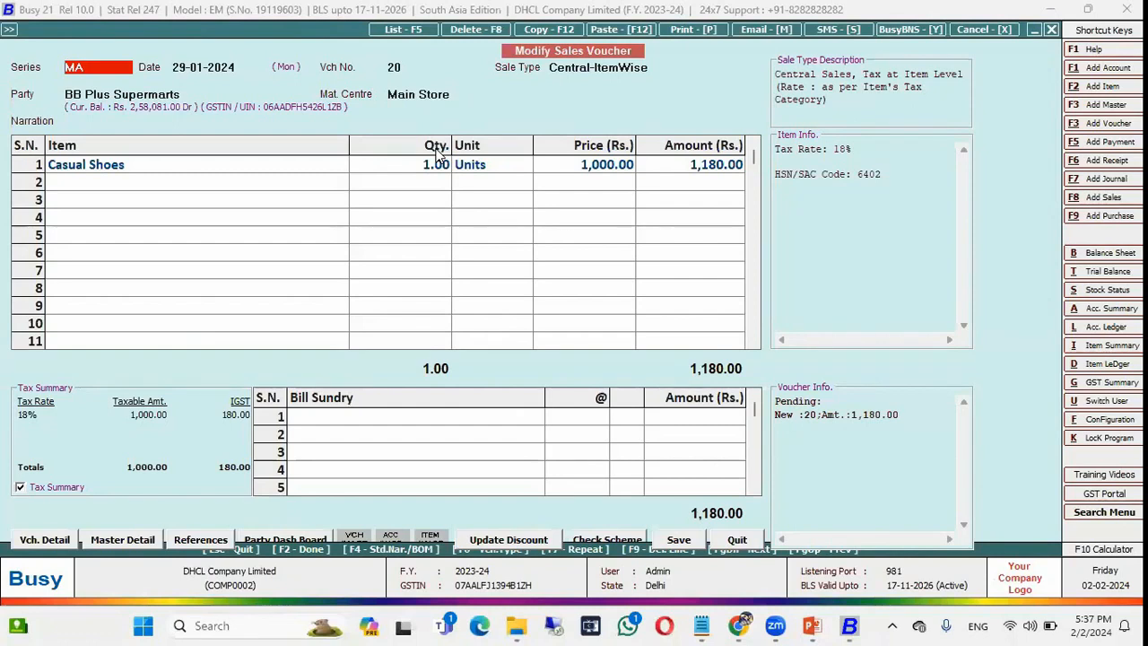
Open the Sales Register (36 vouchers, 22,89,278.20) from within the voucher, then quit the voucher.
key("F5")
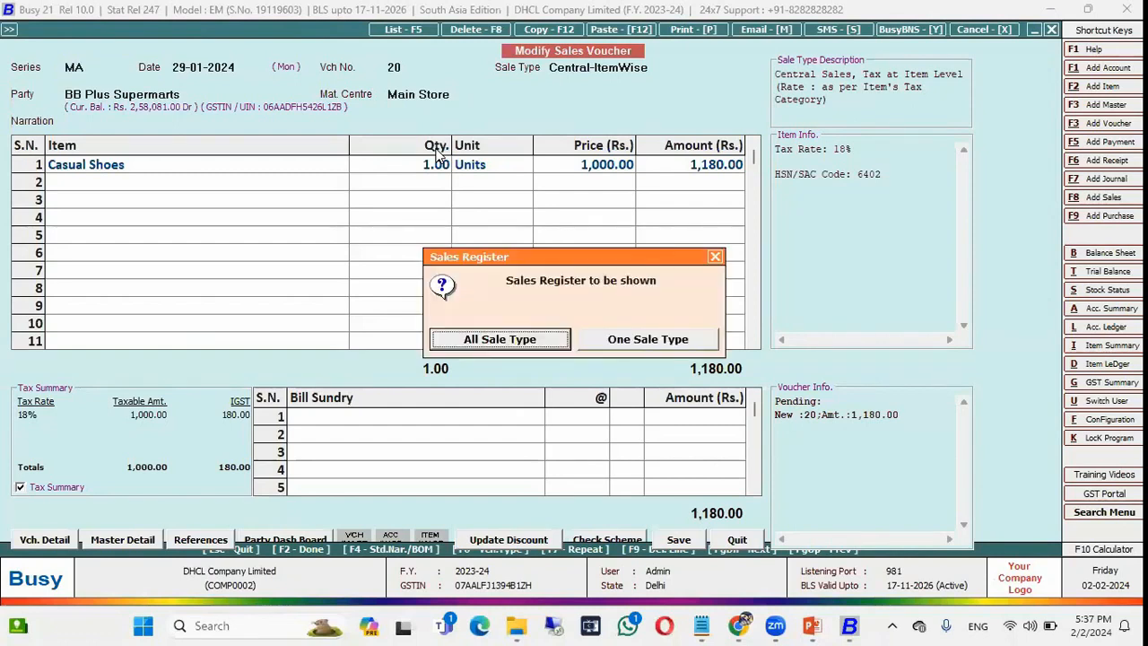
key("Return")
key("Escape")
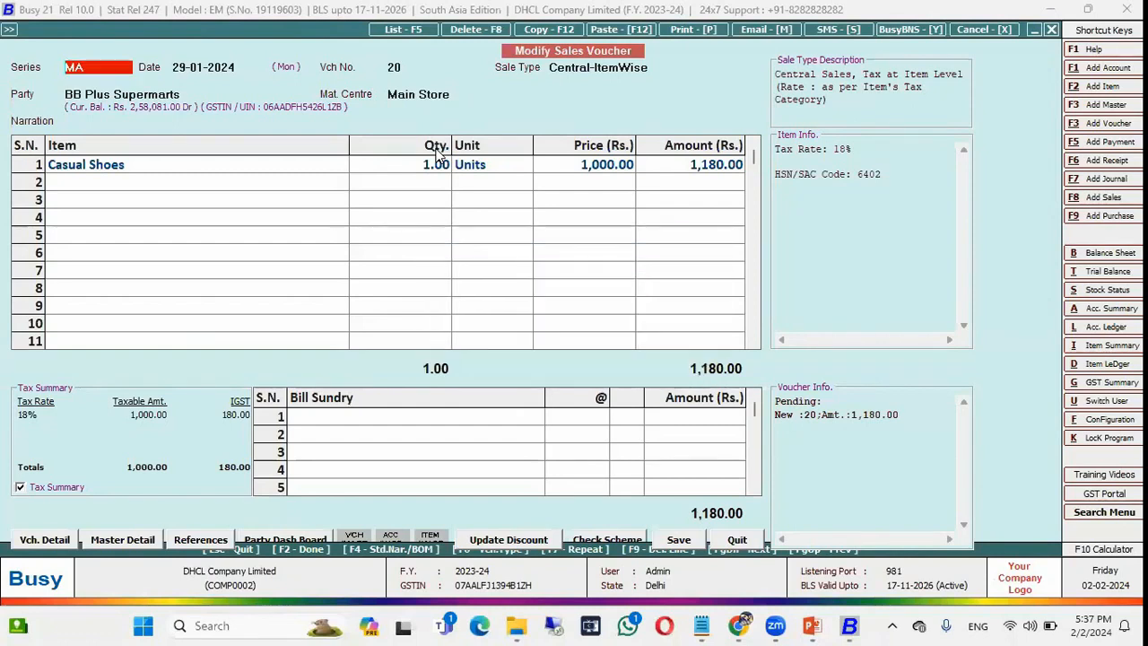
key("F2")
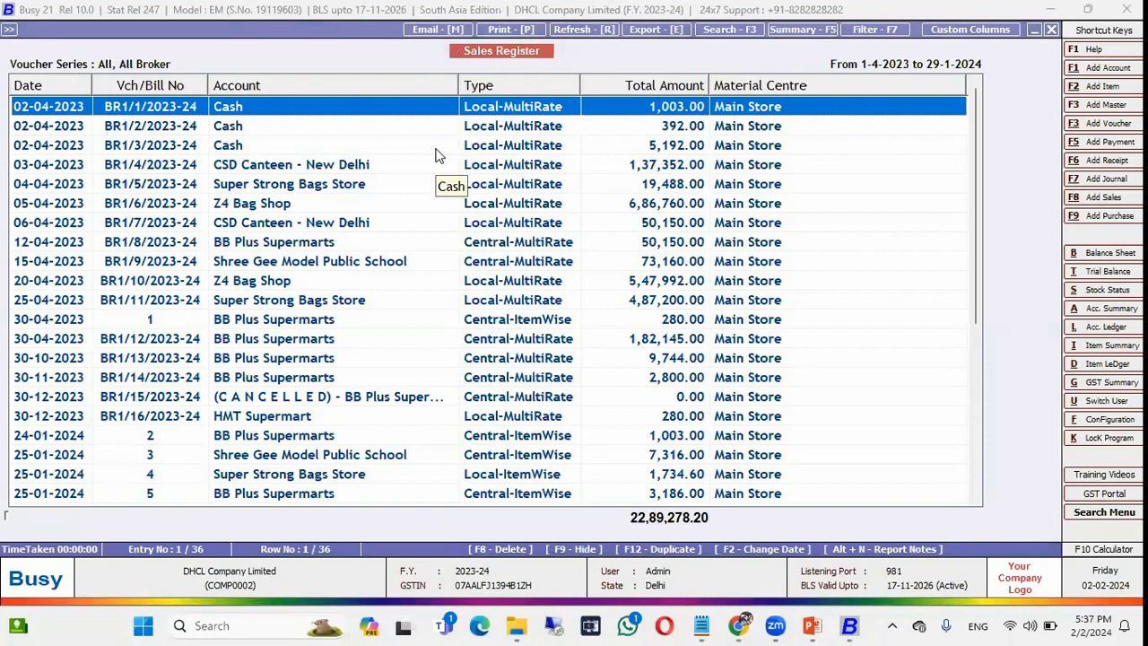
key("Escape")
key("Escape")
key("Escape")
key("Escape")
key("Escape")
key("Right")
key("Left")
key("Return")
Open Regional Settings under Administration > Configuration > Features / Options.
key("Left")
key("Return")
key("Left")
key("Down")
key("Return")
key("Return")
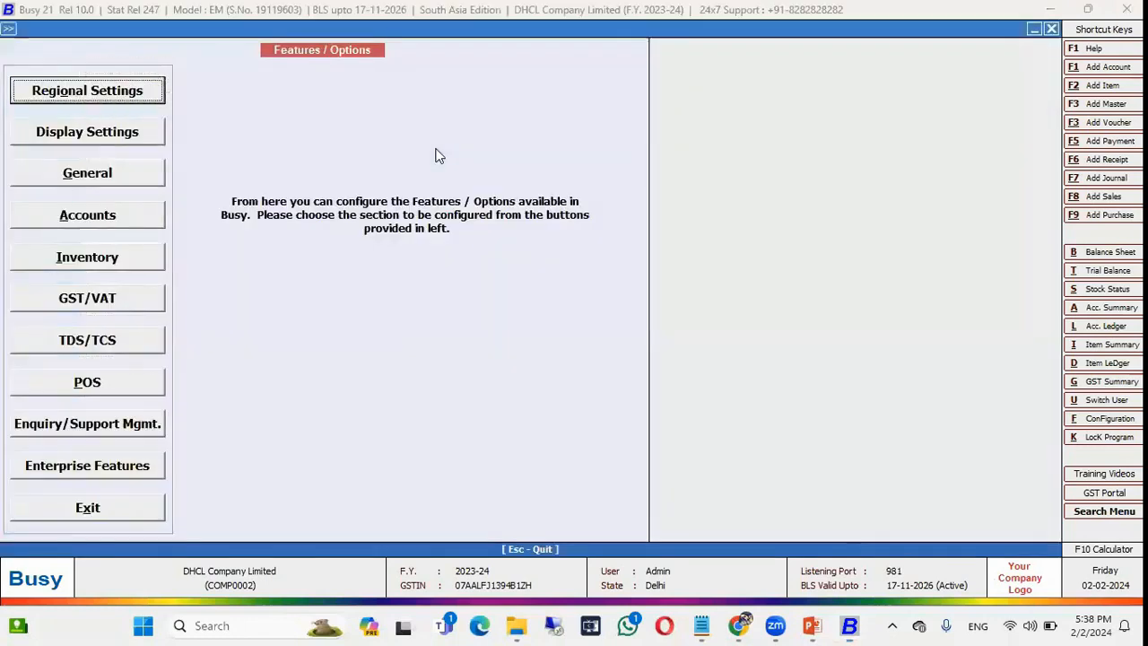
key("Return")
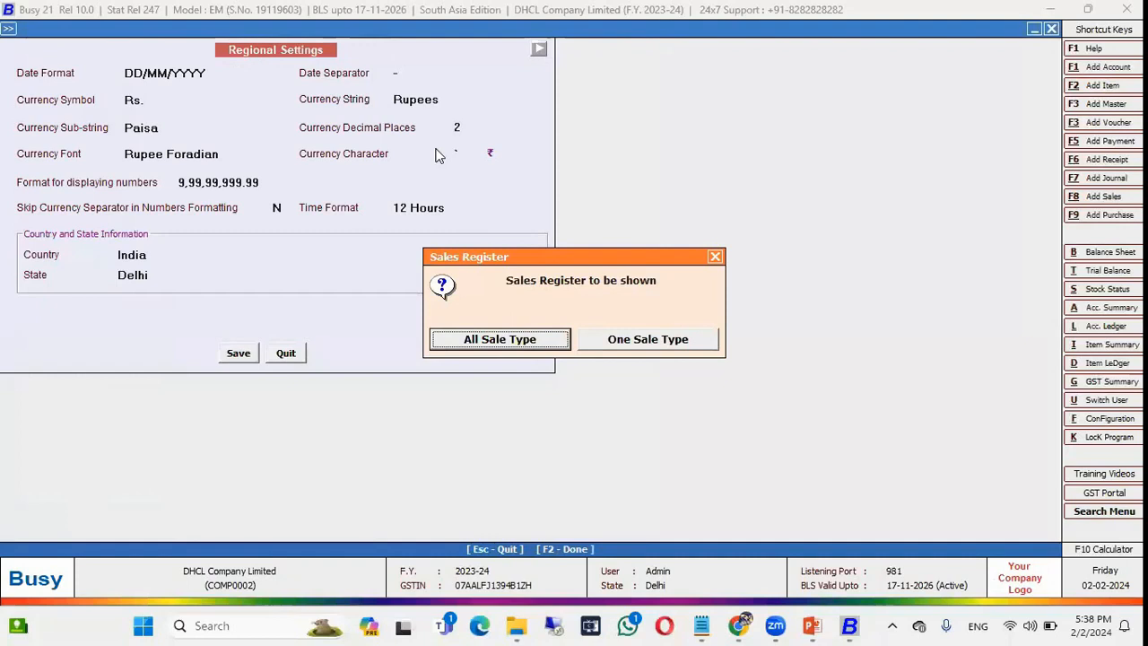
key("Return")
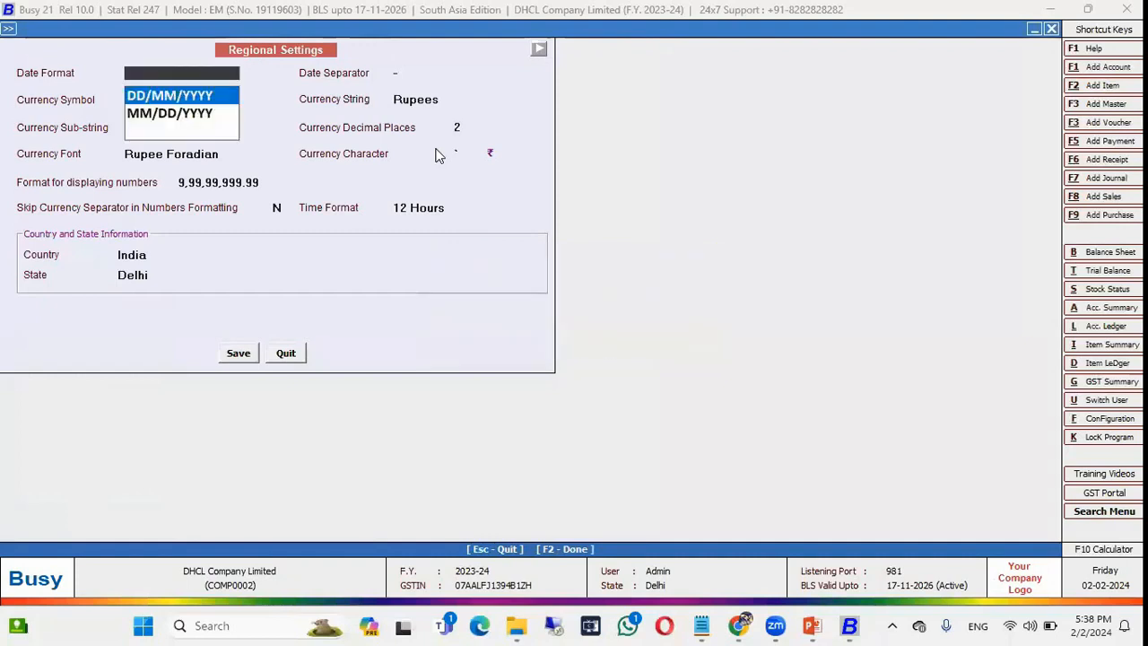
key("Escape")
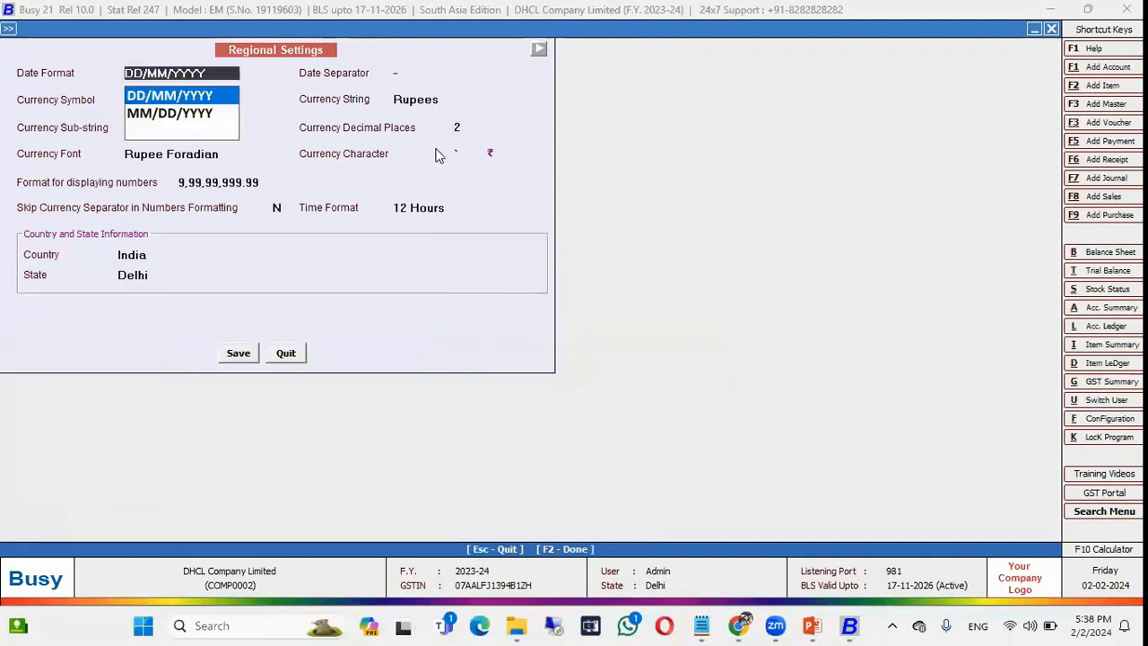
Load the Sales Register from the settings screen, close it, and return to the Display reports.
key("Return")
key("F2")
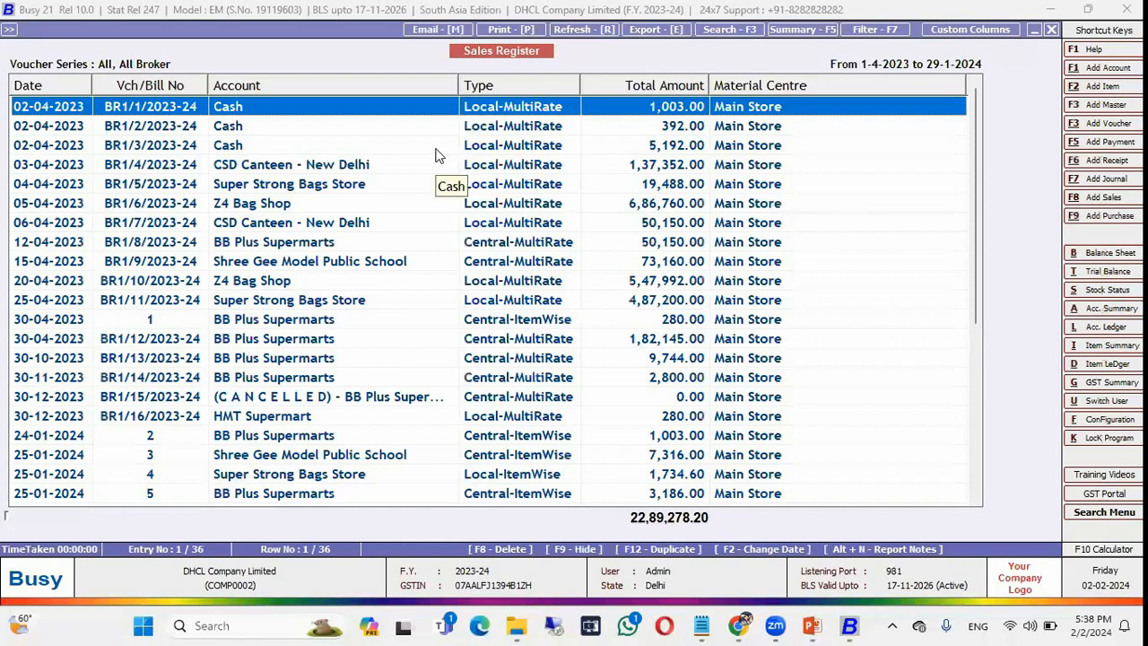
key("Escape")
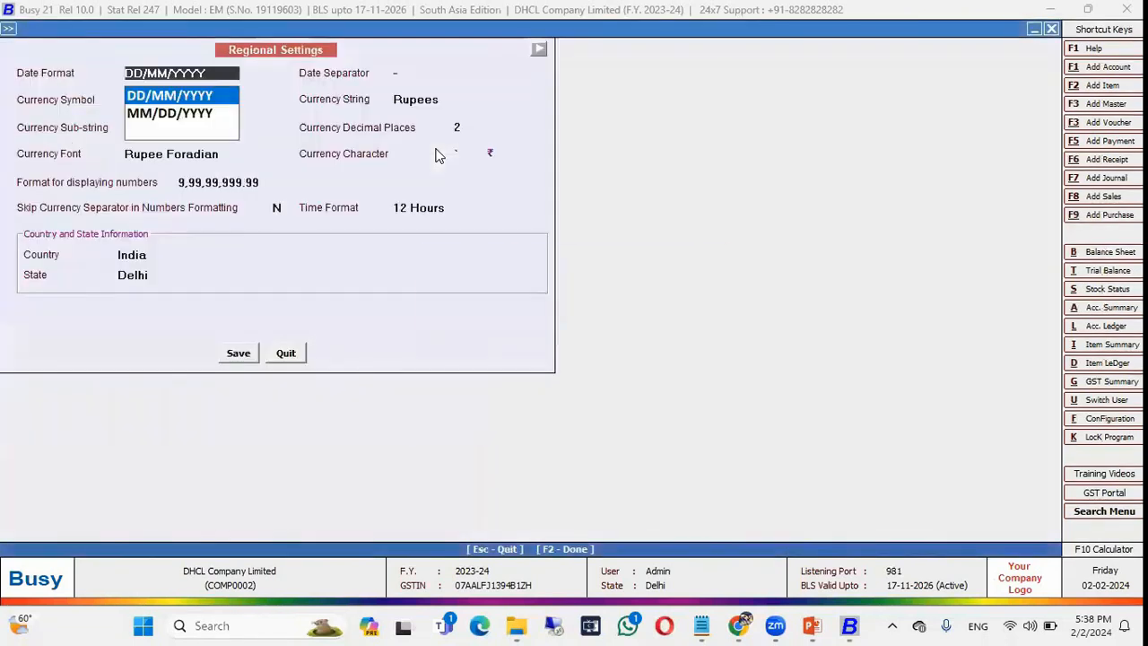
key("Escape")
key("Escape")
key("Right")
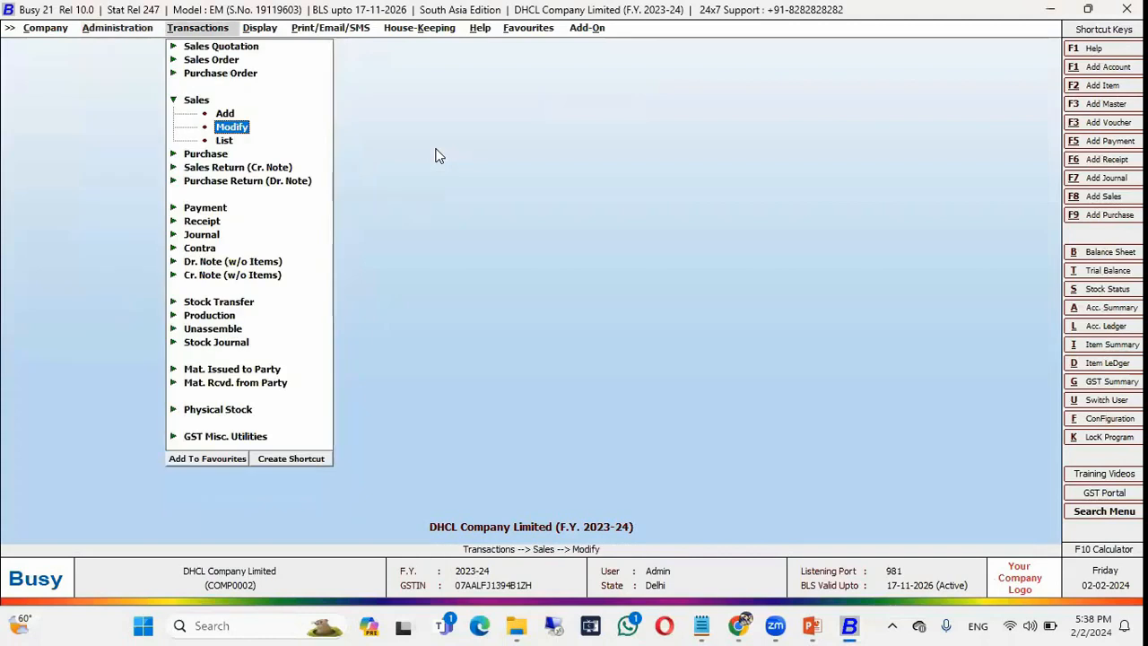
key("Right")
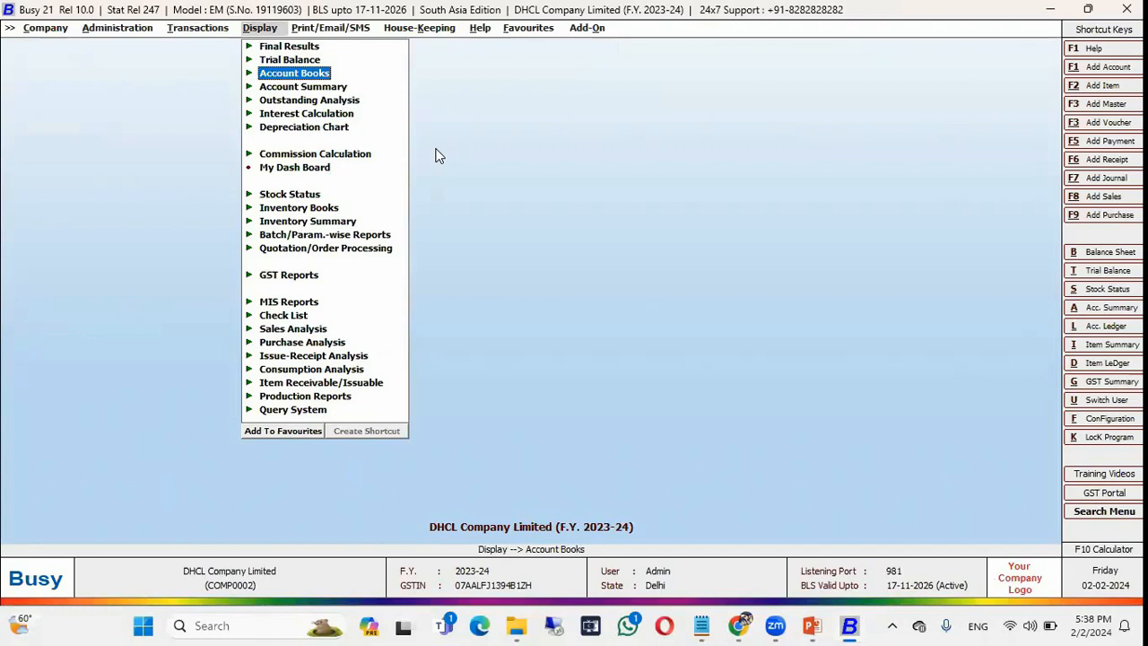
Start creating a shortcut key for Purchase Register under Account Books > Account Registers.
key("Return")
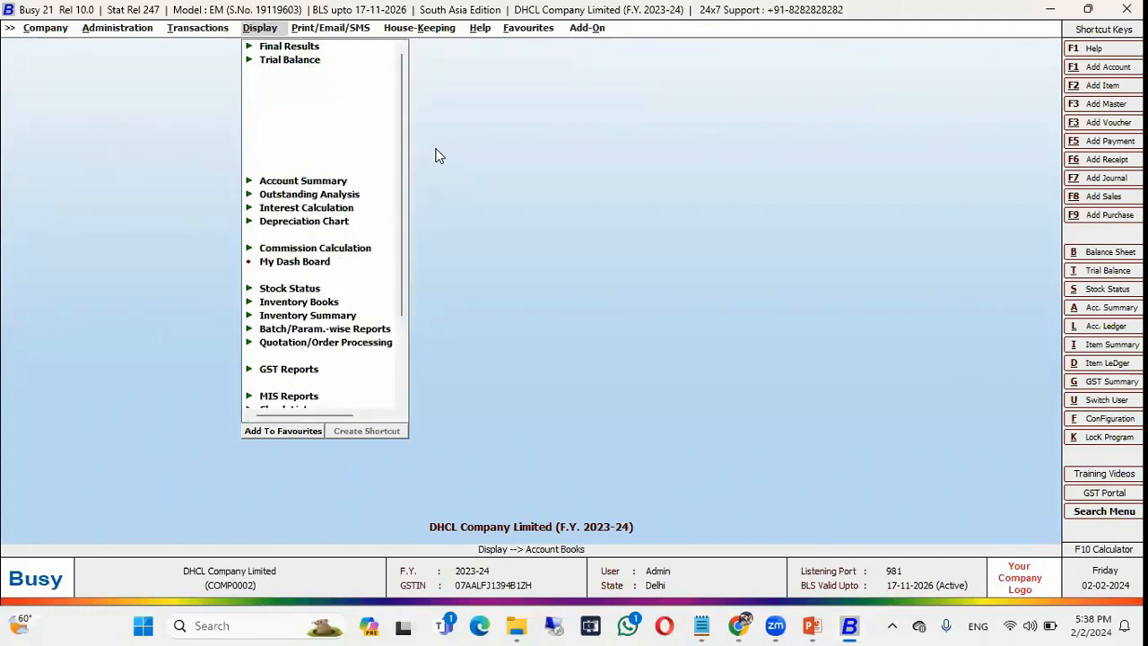
key("Down")
key("Down")
key("Down")
key("Return")
key("Down")
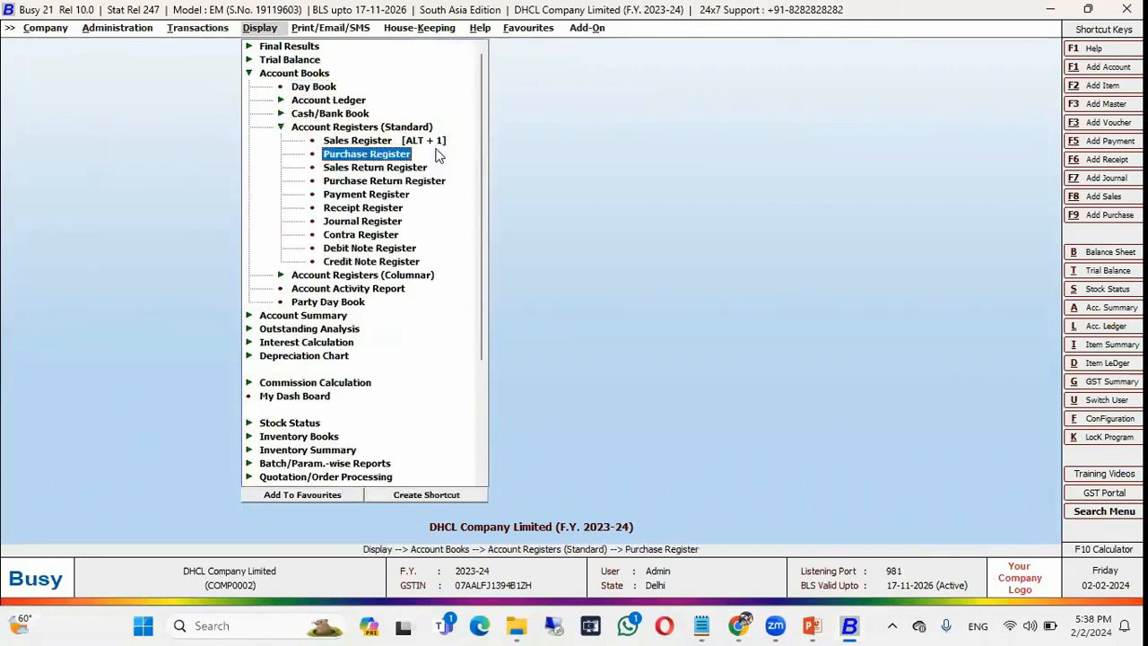
left_click(416, 496)
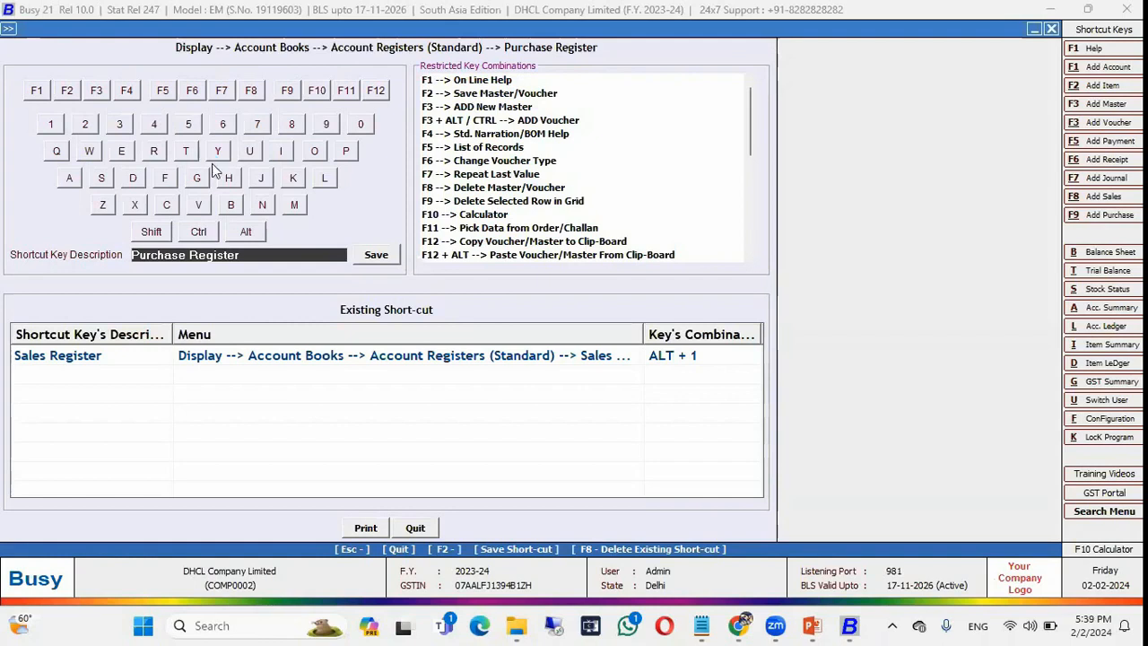
Assign Alt+L to Purchase Register, overwriting Account Ledger's existing Alt+L shortcut.
key("alt+l")
key("Escape")
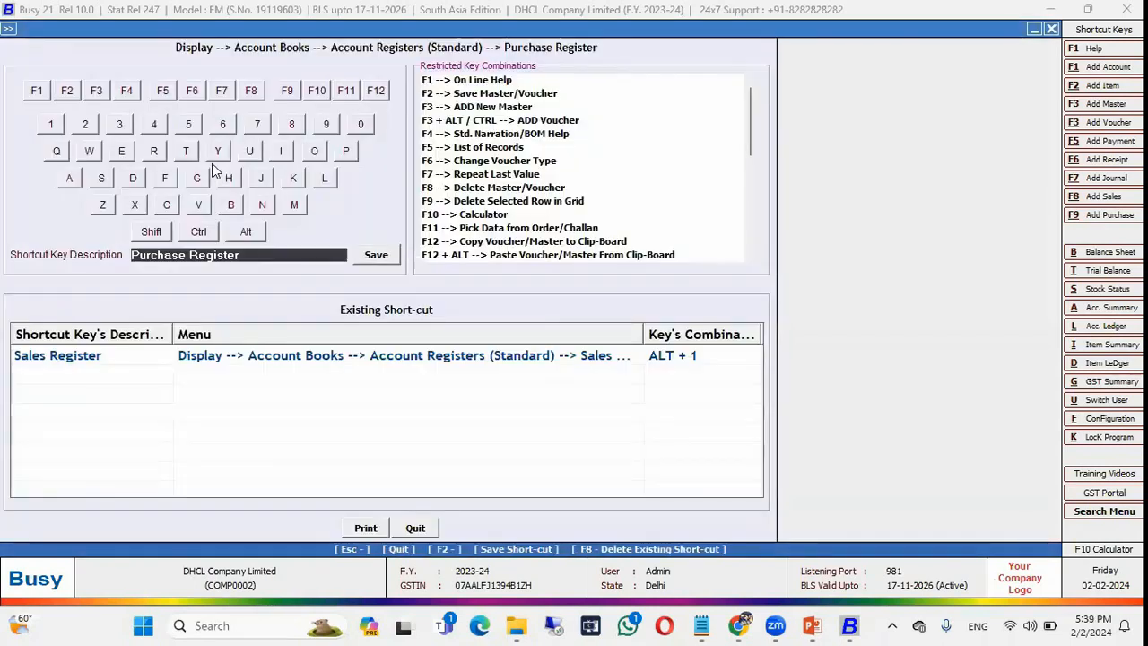
left_click(249, 232)
left_click(325, 177)
left_click(384, 262)
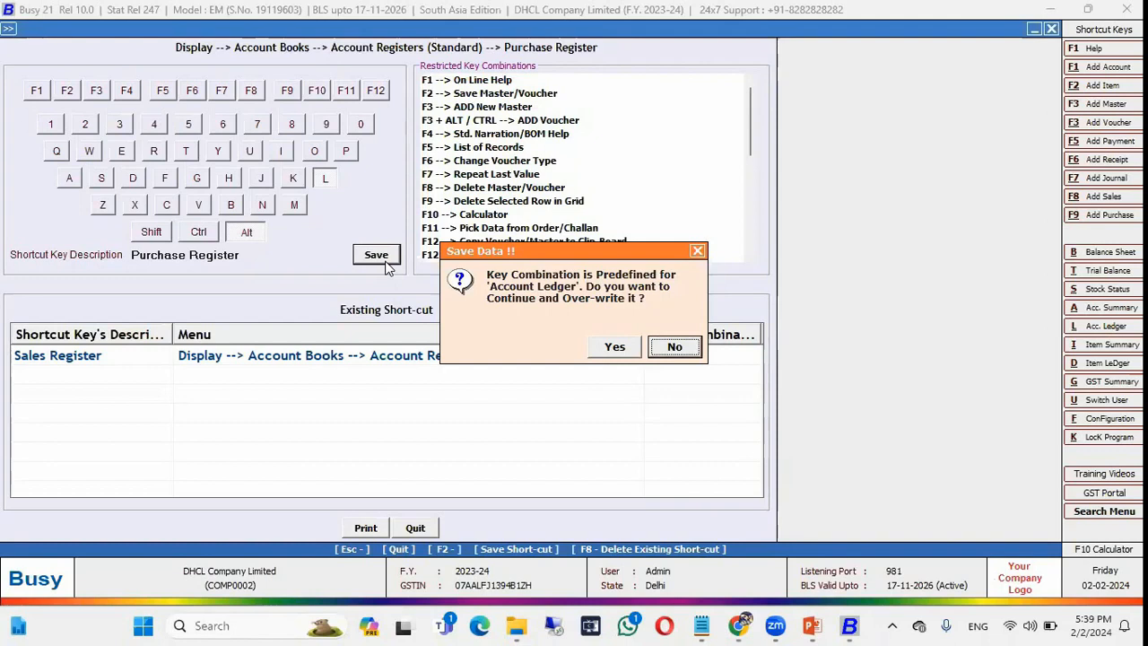
key("Return")
Close the shortcut setup and switch over to the presentation slides.
key("Escape")
key("alt+Tab")
key("alt+Tab")
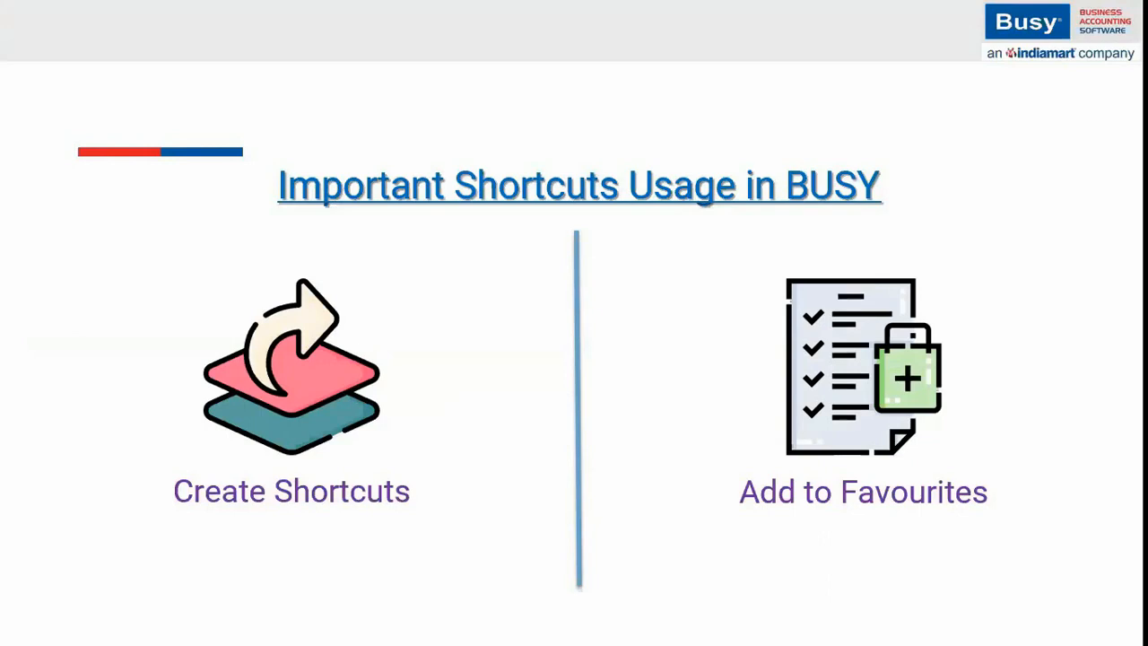
key("alt+Tab")
key("alt+Tab")
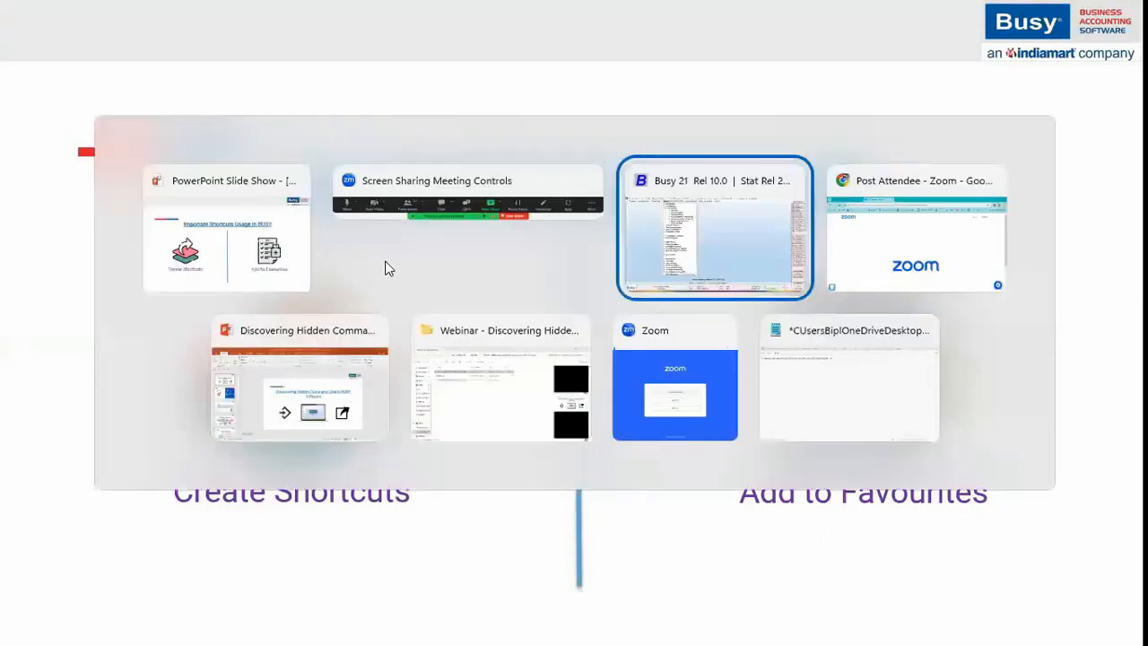
Open Check Party Return Filing Status from Transactions > GST Misc. Utilities.
key("Down")
key("Down")
key("Down")
key("Left")
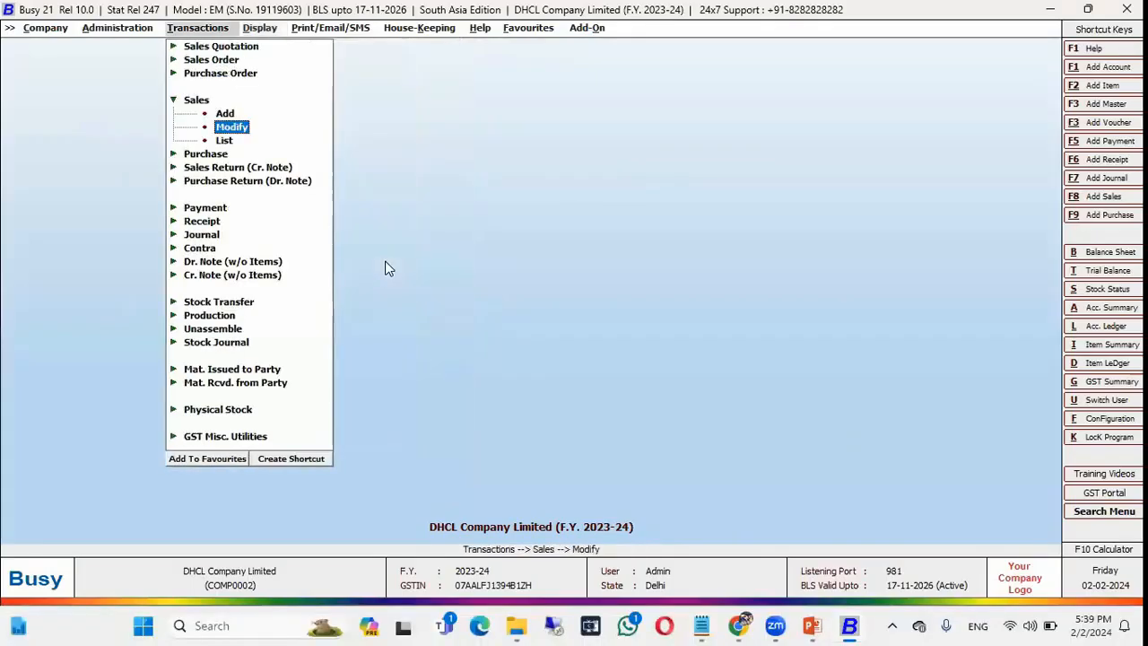
key("Left")
key("Up")
key("Up")
key("Up")
key("Up")
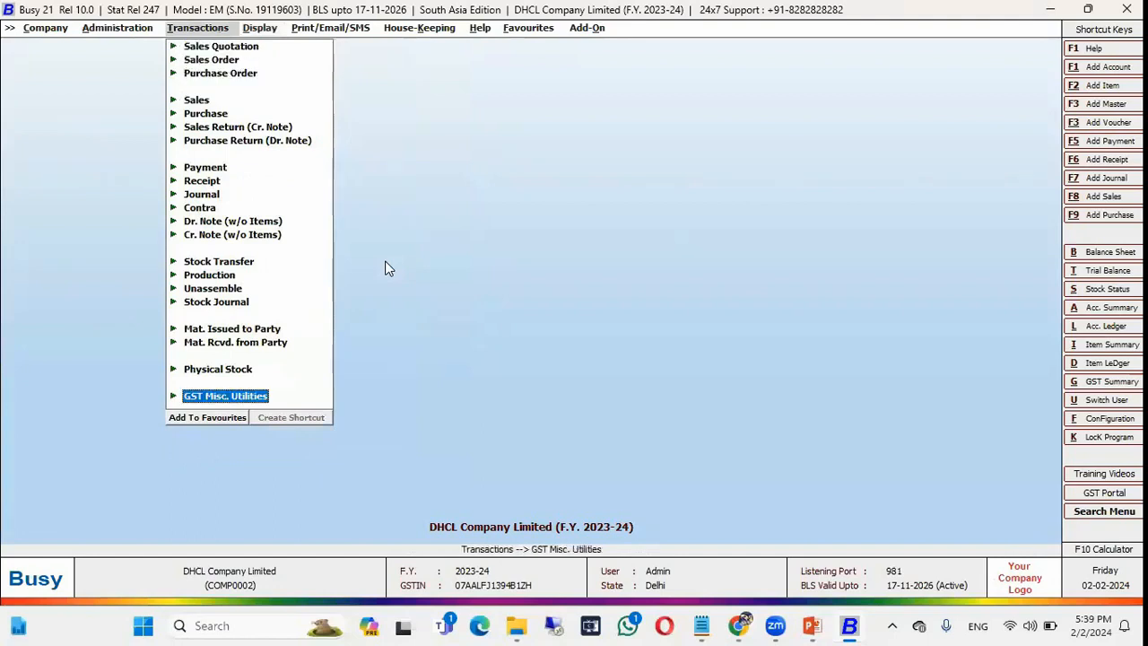
key("Return")
key("Down")
key("Down")
key("Down")
key("Down")
key("Down")
key("Down")
key("Down")
key("Down")
key("Down")
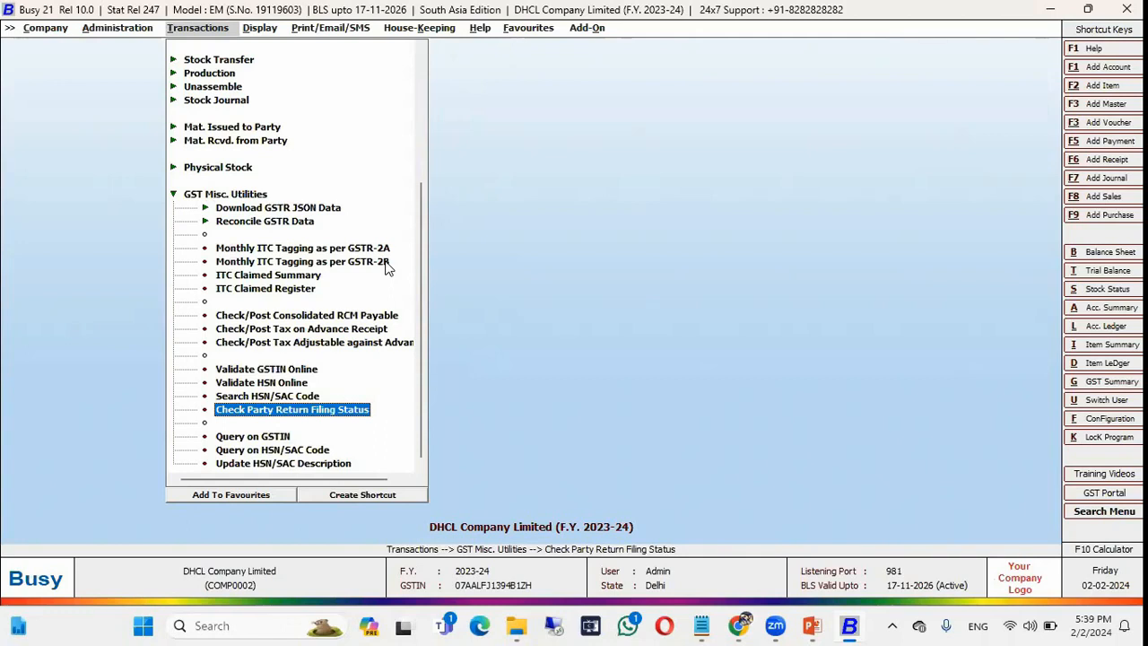
key("Return")
Generate the December 2023-2024 GSTR1 filing status report, which lists no parties, then close it.
key("Left")
key("Left")
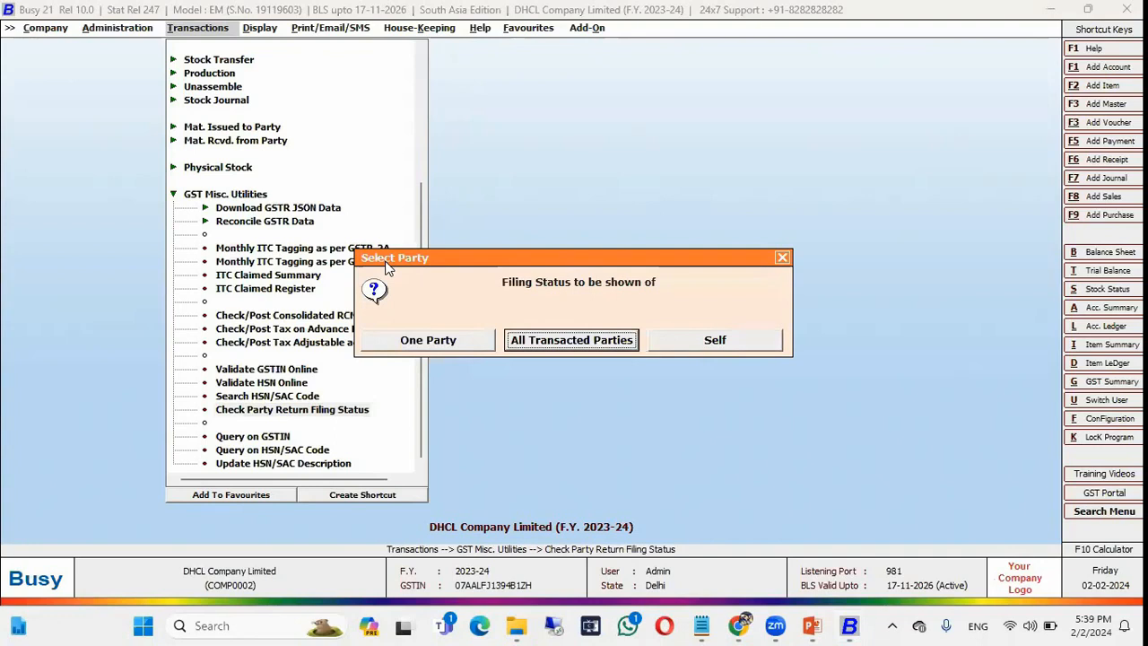
key("Left")
key("Return")
key("Return")
key("Up")
key("Up")
key("Up")
key("Up")
key("Up")
key("Up")
key("Up")
key("Up")
key("Up")
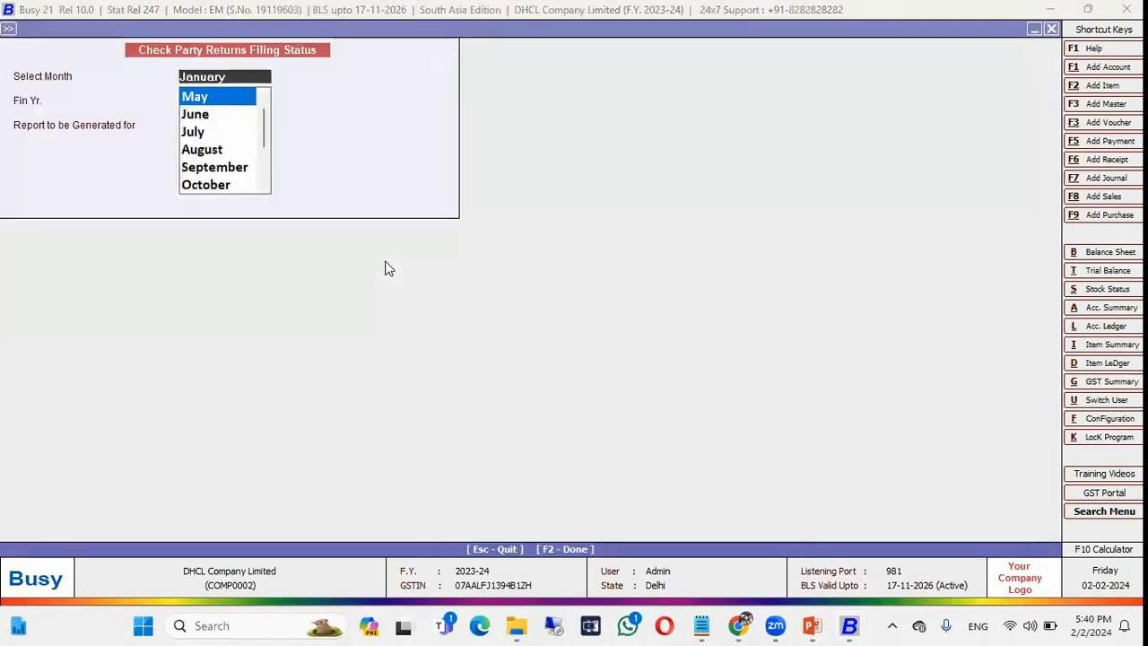
key("Down")
key("Down")
key("Down")
key("Down")
key("Down")
key("Down")
key("Down")
key("Down")
key("Down")
key("Up")
key("Return")
key("Return")
key("Return")
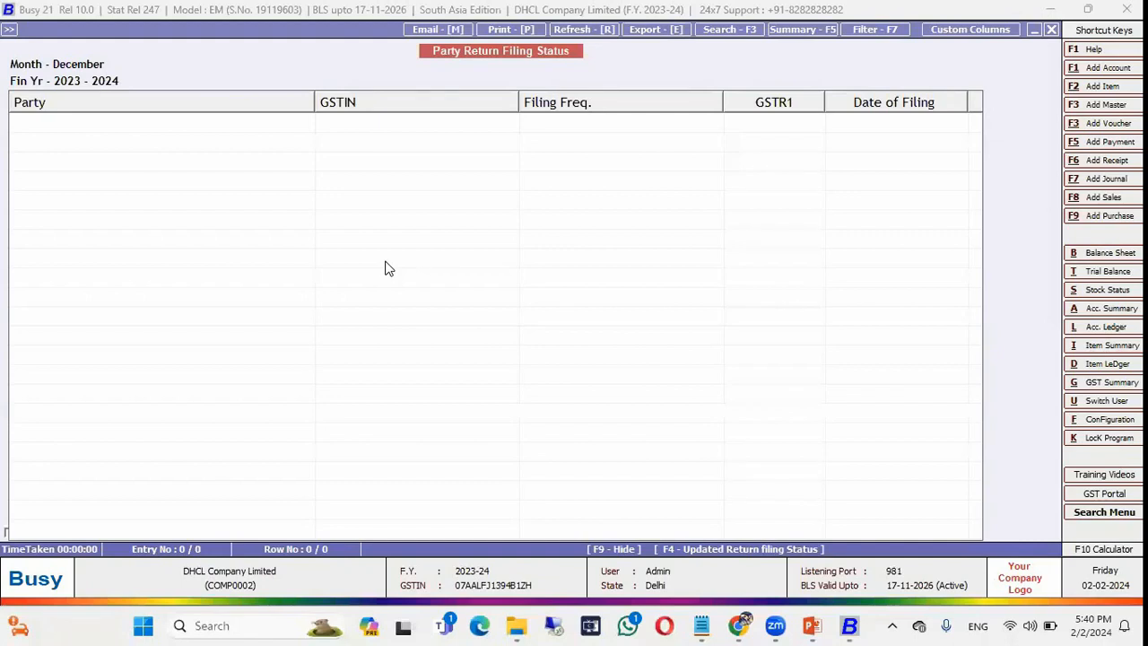
key("Escape")
key("Escape")
key("Escape")
key("Escape")
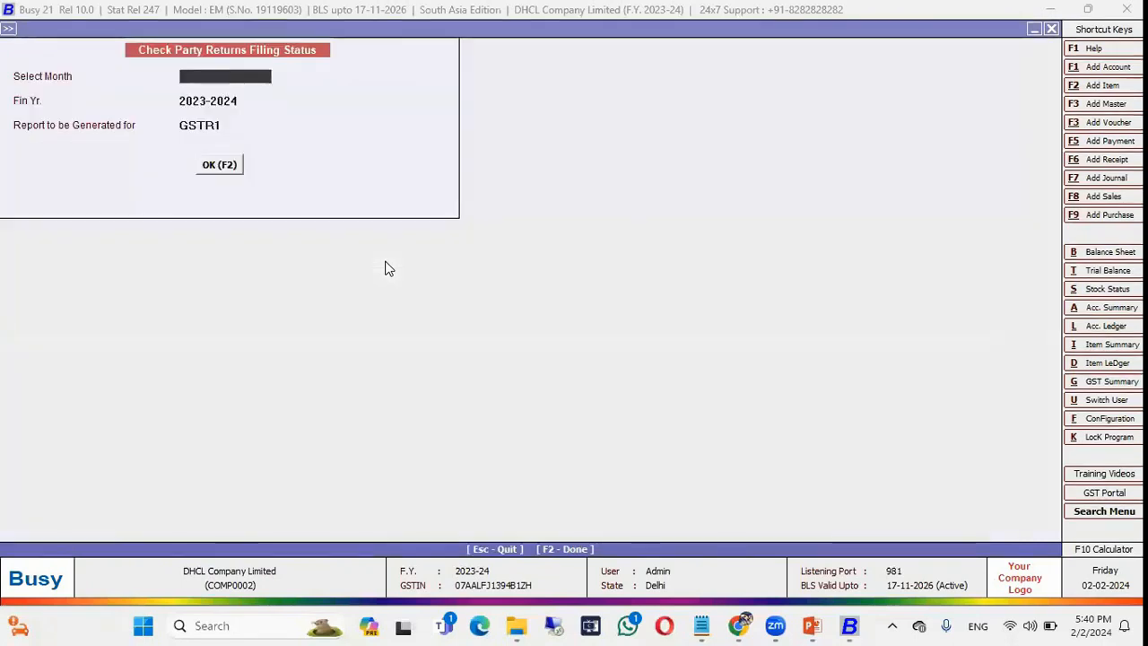
key("Escape")
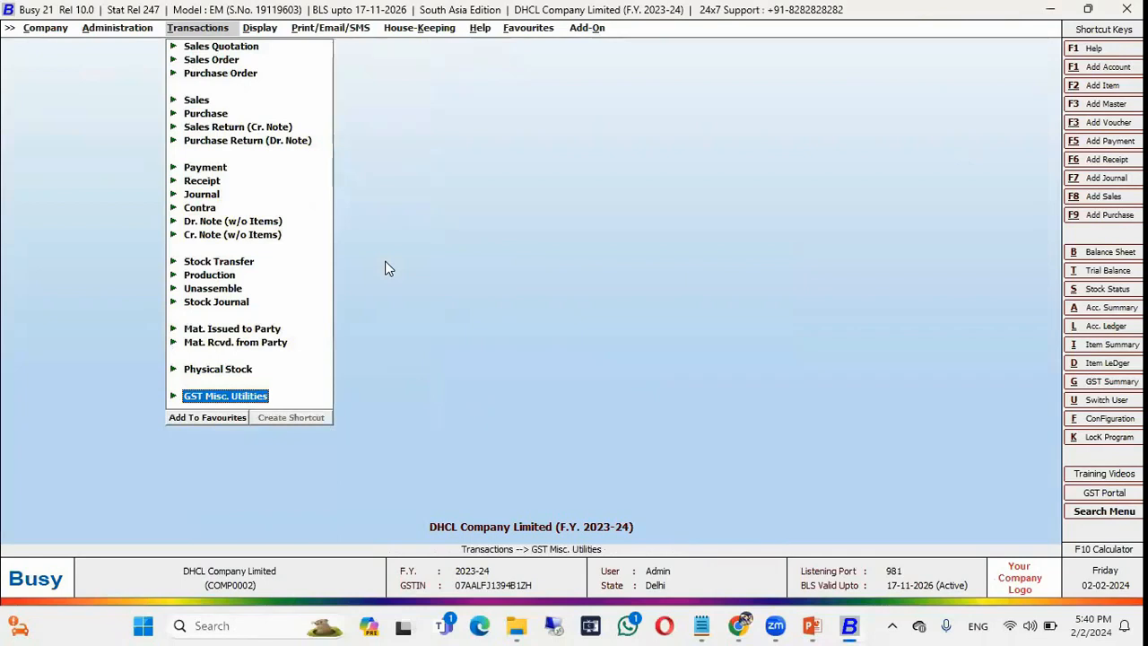
Add Check Party Return Filing Status to Favourites under the name CPRFS.
key("Return")
key("Down")
key("Down")
key("Down")
key("Down")
key("Down")
key("Down")
key("Down")
key("Down")
key("Down")
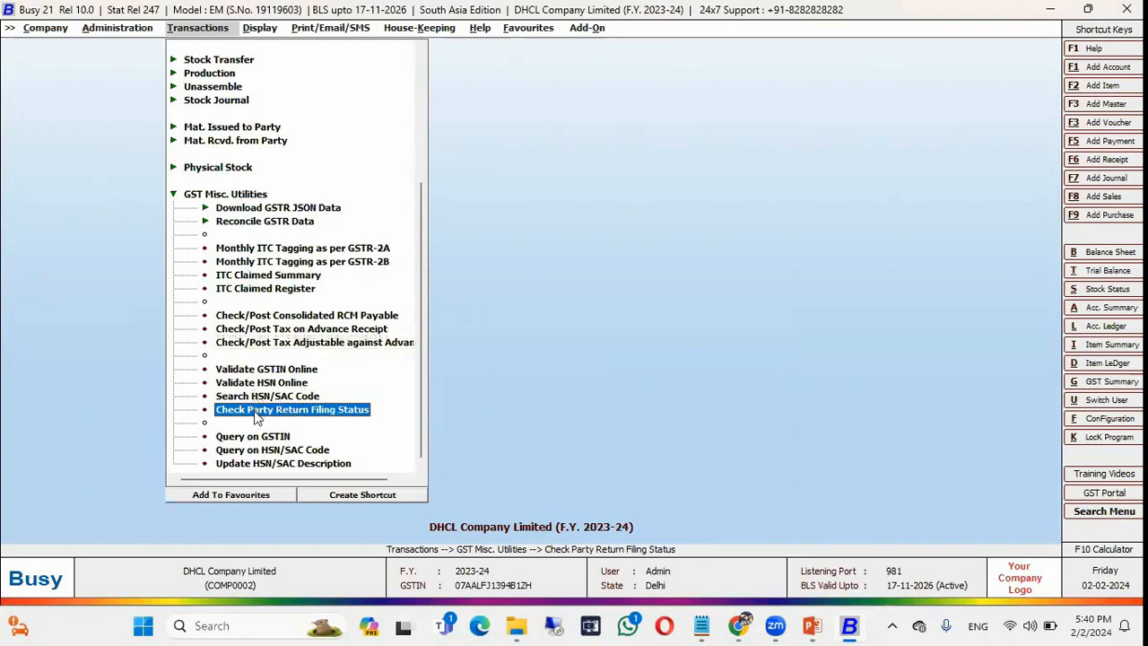
left_click(224, 497)
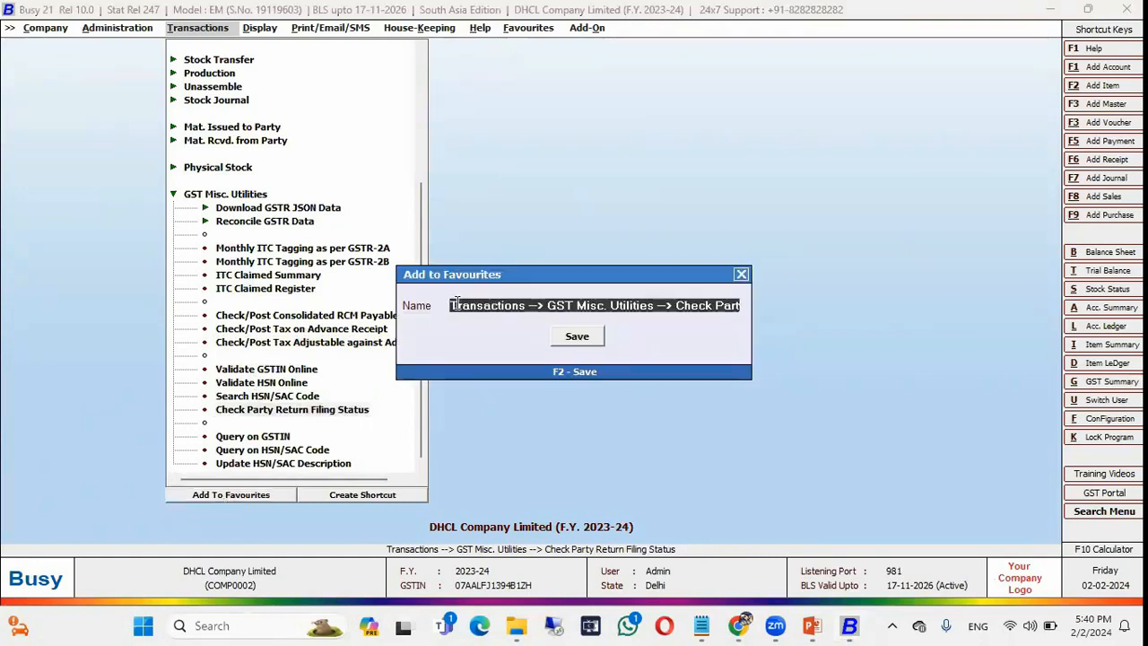
left_click_drag(451, 305, 1091, 269)
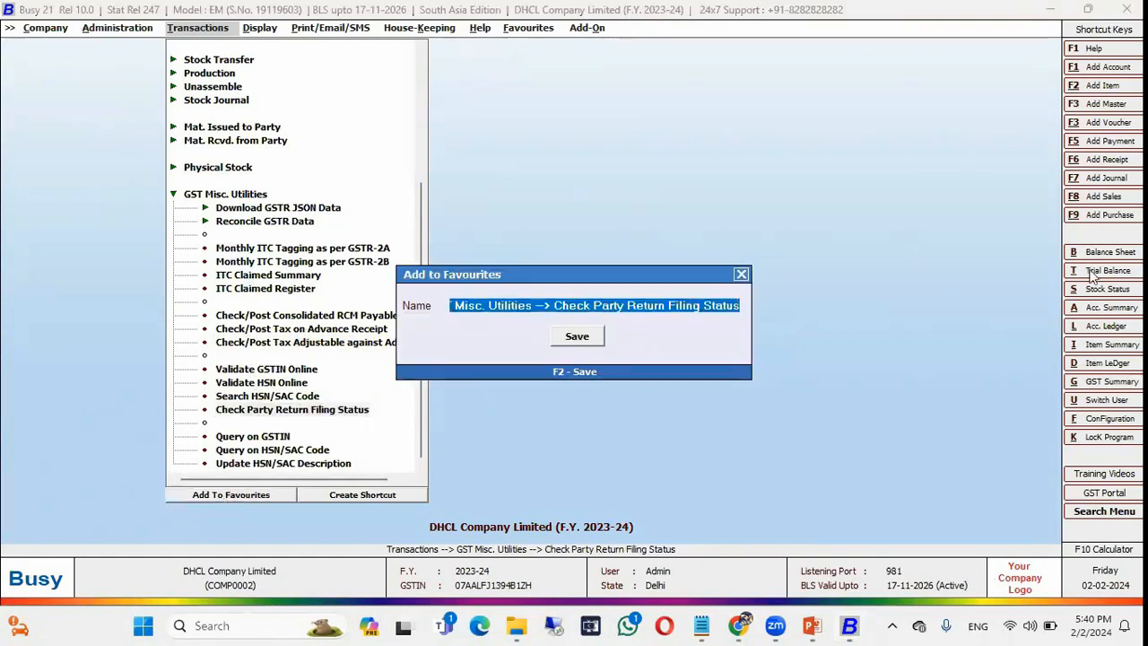
type("C")
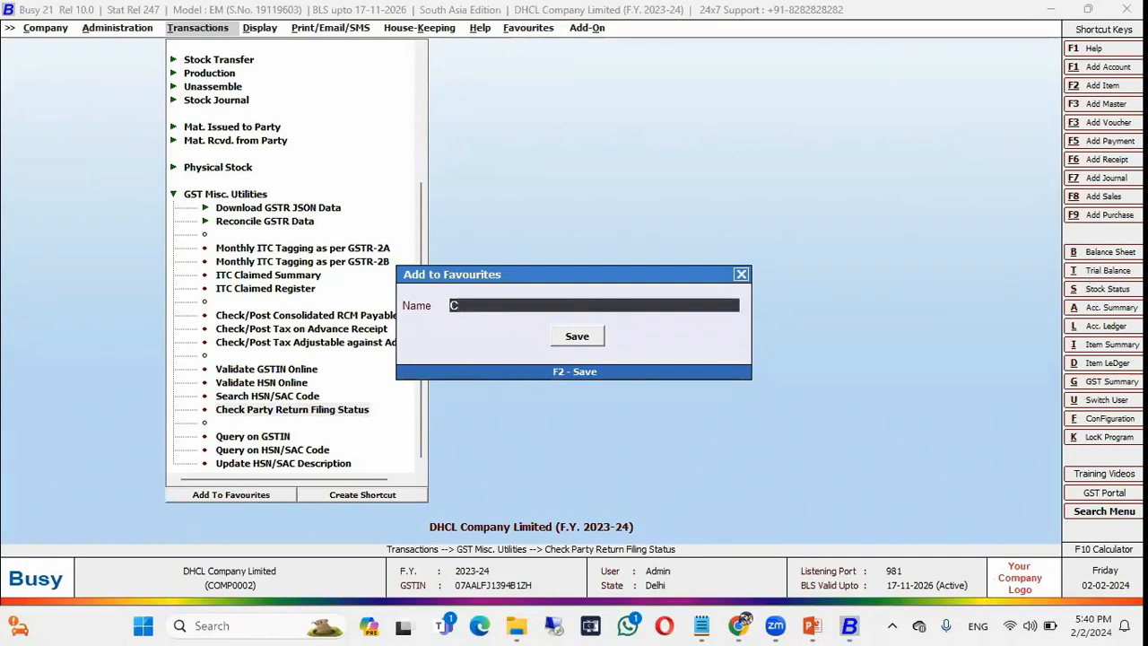
type("PRFS")
key("Return")
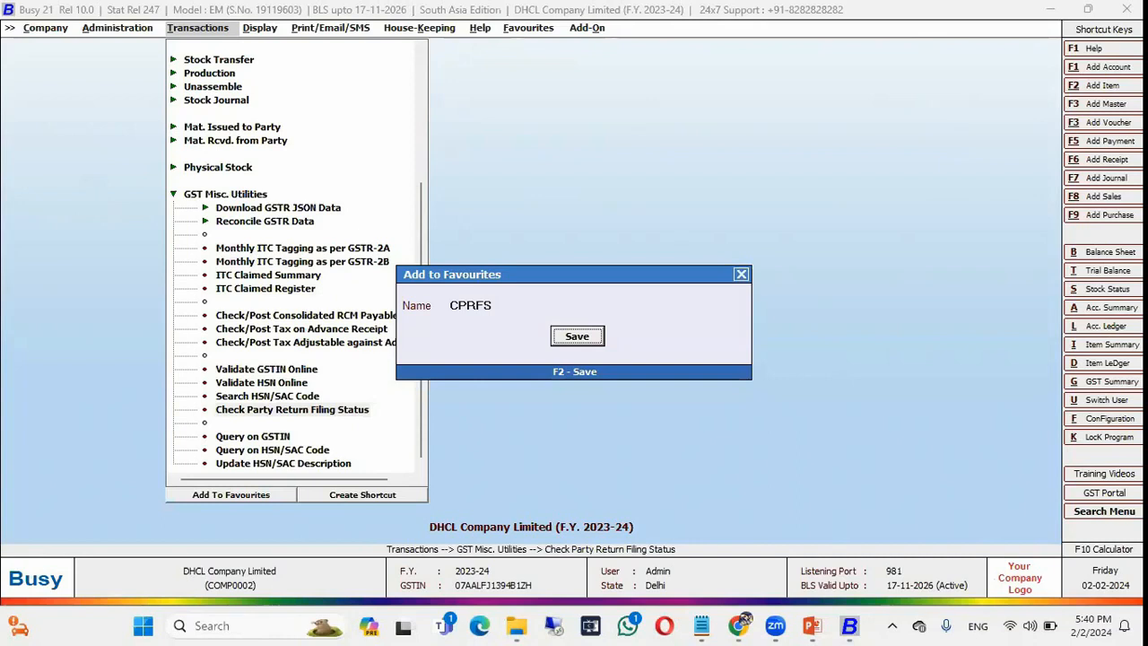
key("Return")
key("Right")
key("Right")
key("Right")
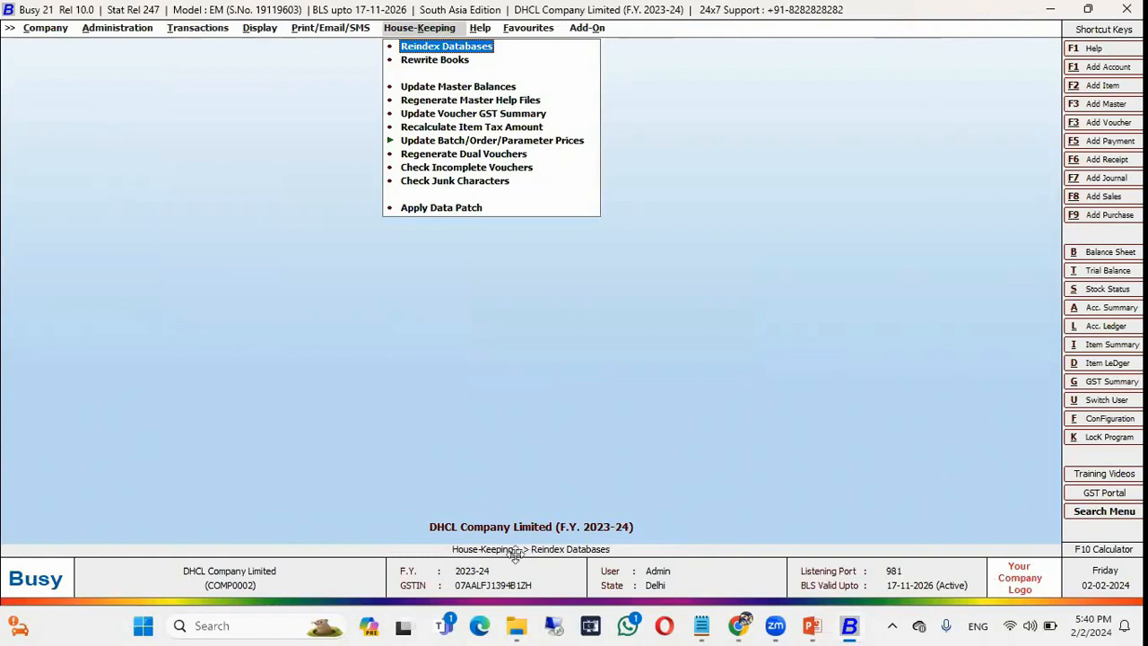
left_click(535, 34)
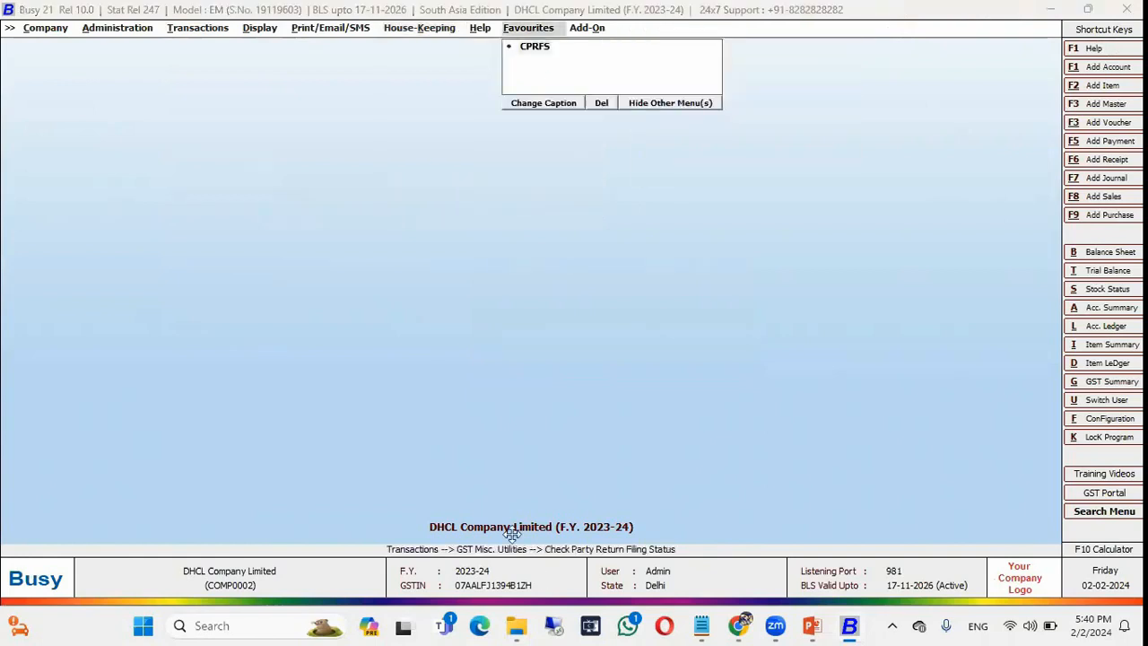
left_click(532, 48)
key("Escape")
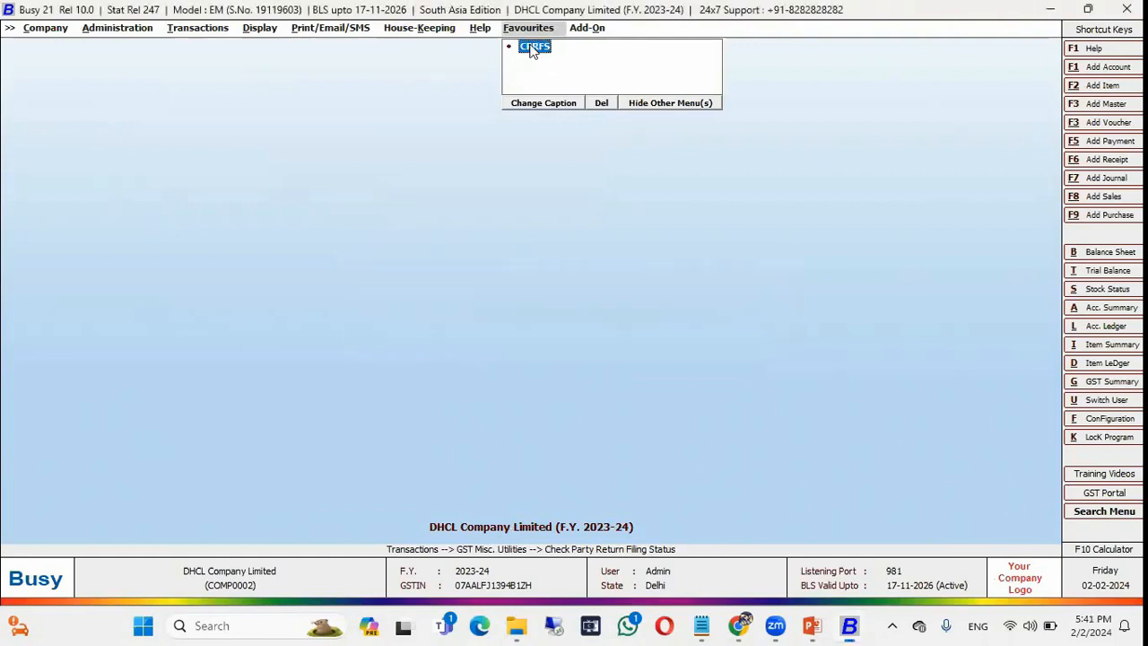
key("Left")
key("Left")
key("Left")
key("Right")
key("Right")
key("Right")
left_click(532, 48)
key("Right")
key("Left")
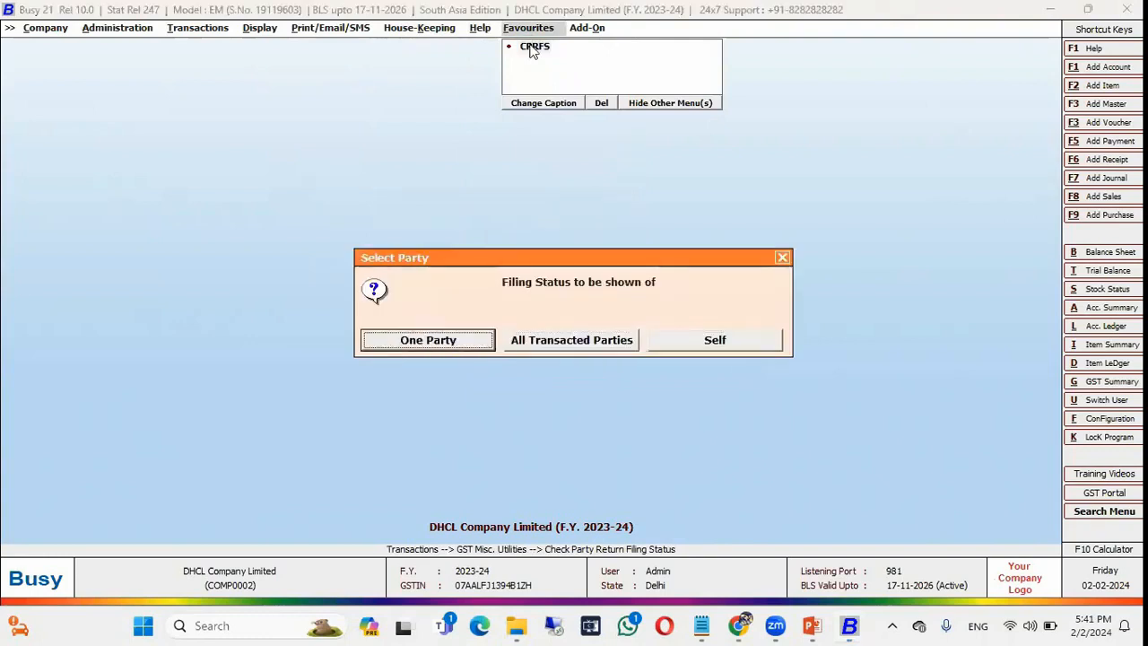
key("Right")
key("Return")
key("Return")
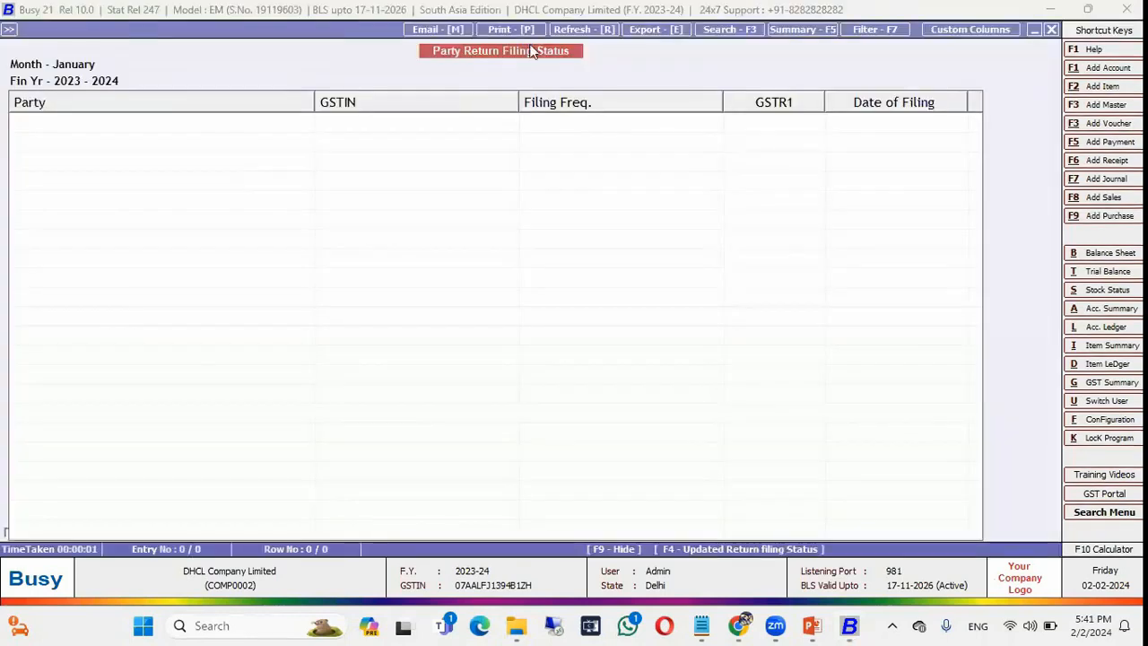
key("Escape")
key("Escape")
key("Escape")
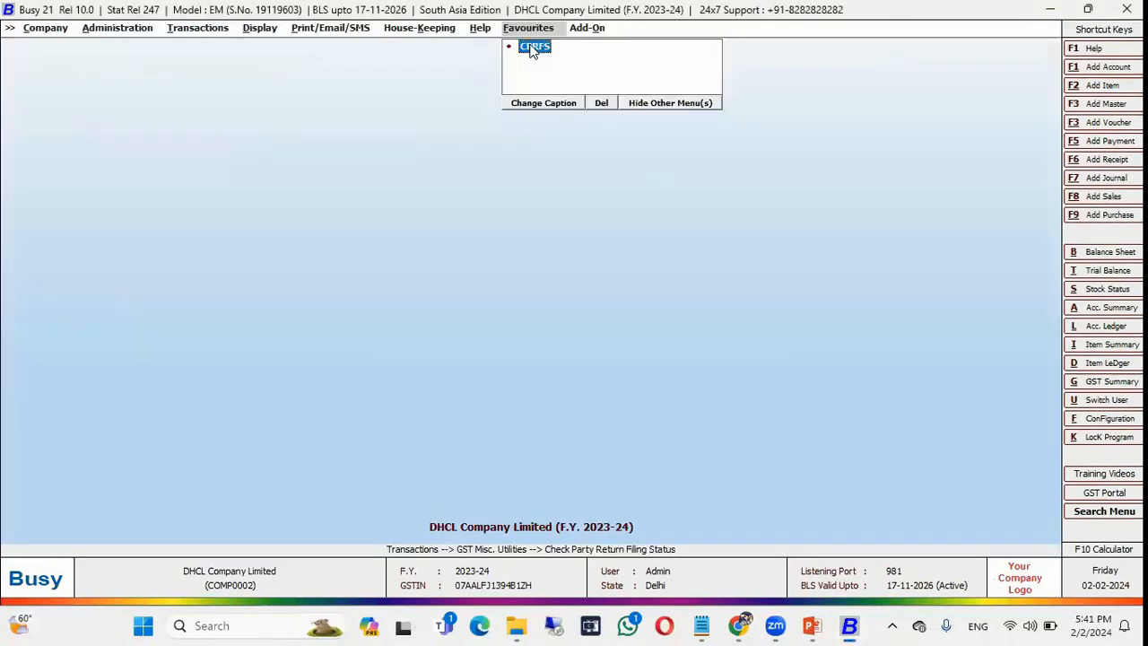
key("Left")
key("Left")
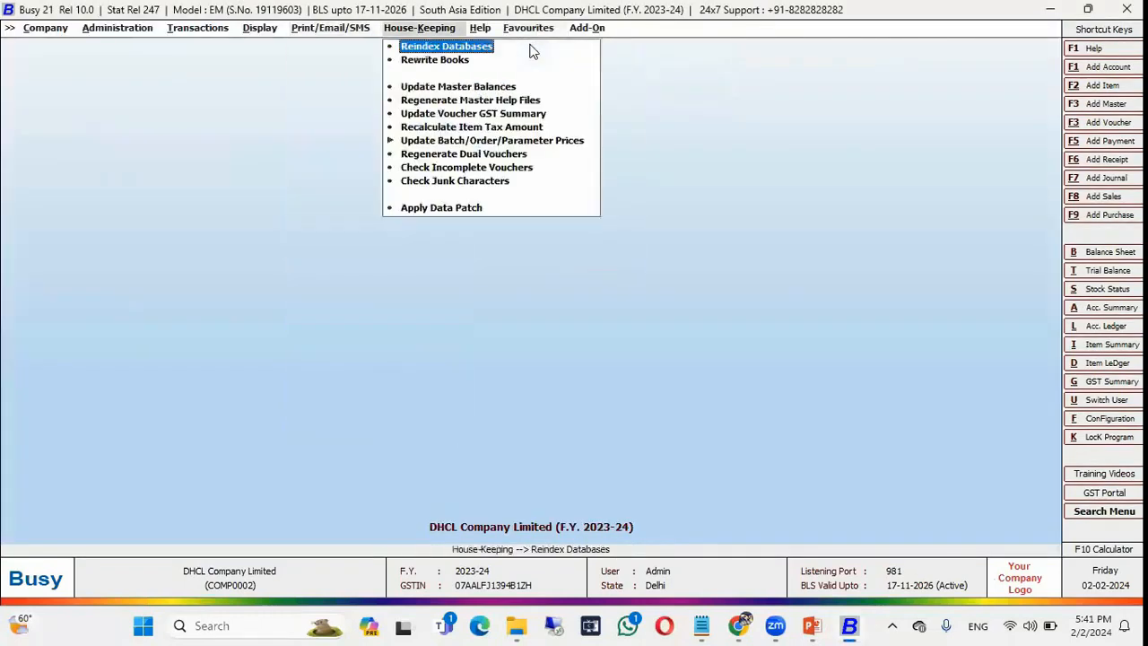
key("Left")
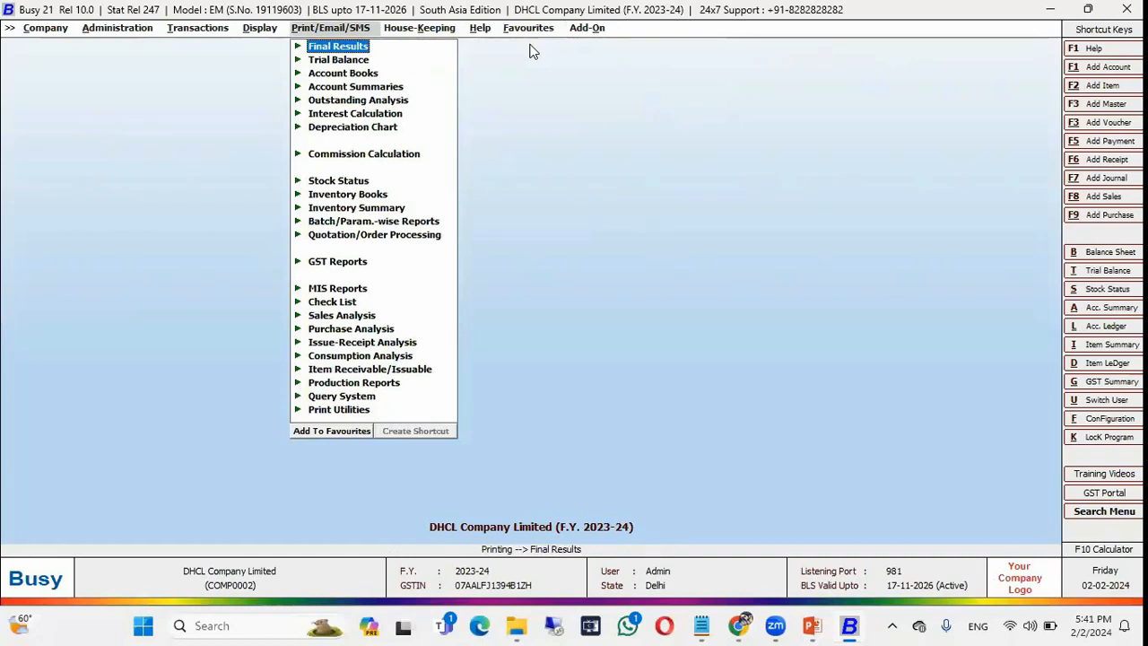
Add the Final Results > Balance Sheet Horizontal (Standard) print to Favourites with its default name.
key("Right")
key("Down")
key("Down")
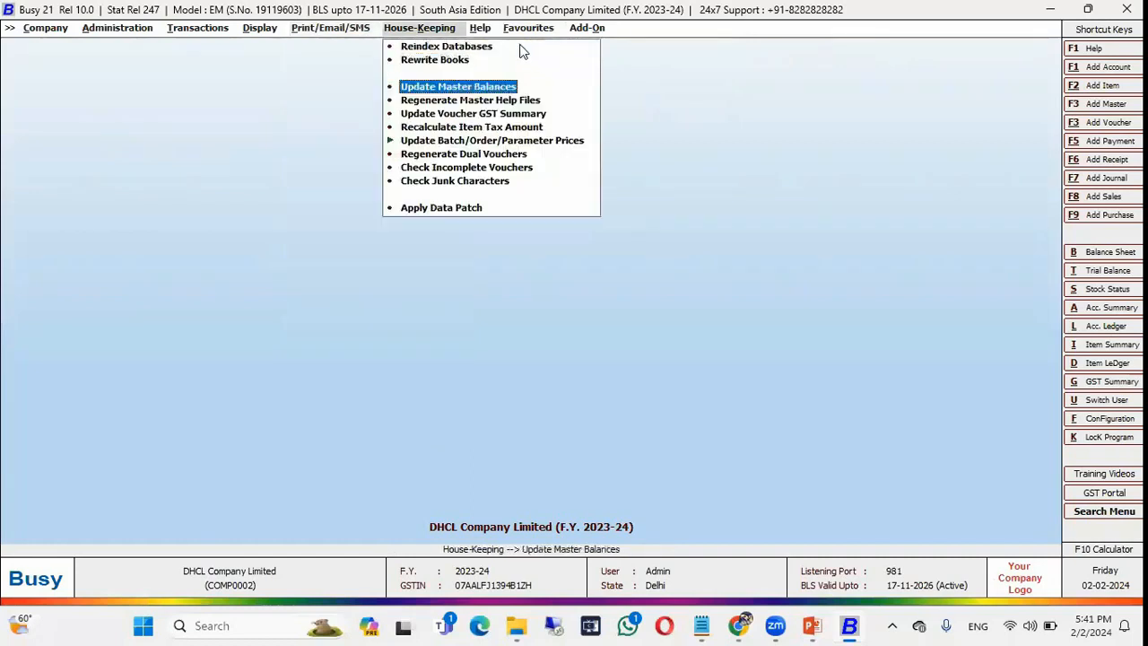
key("Left")
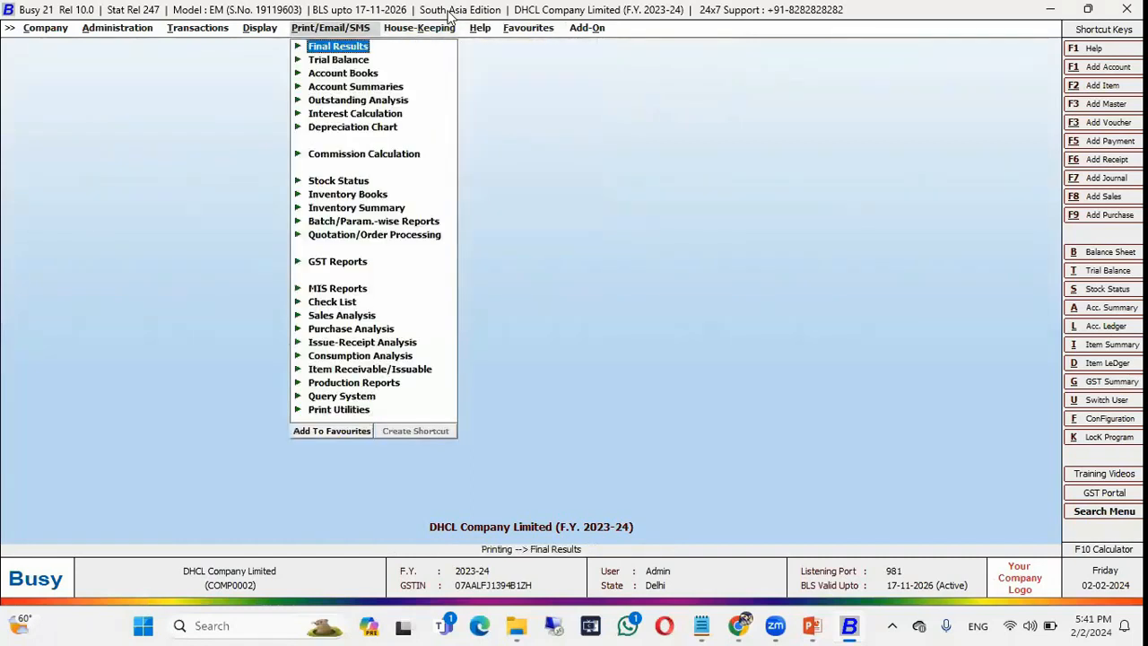
key("Return")
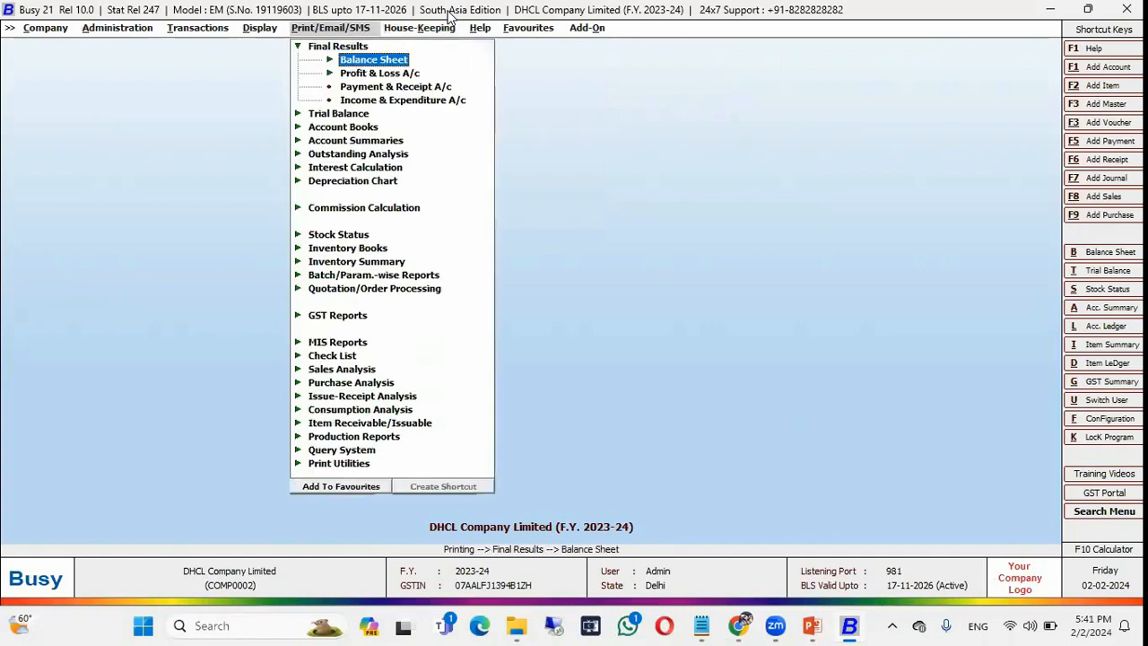
key("Return")
left_click(347, 494)
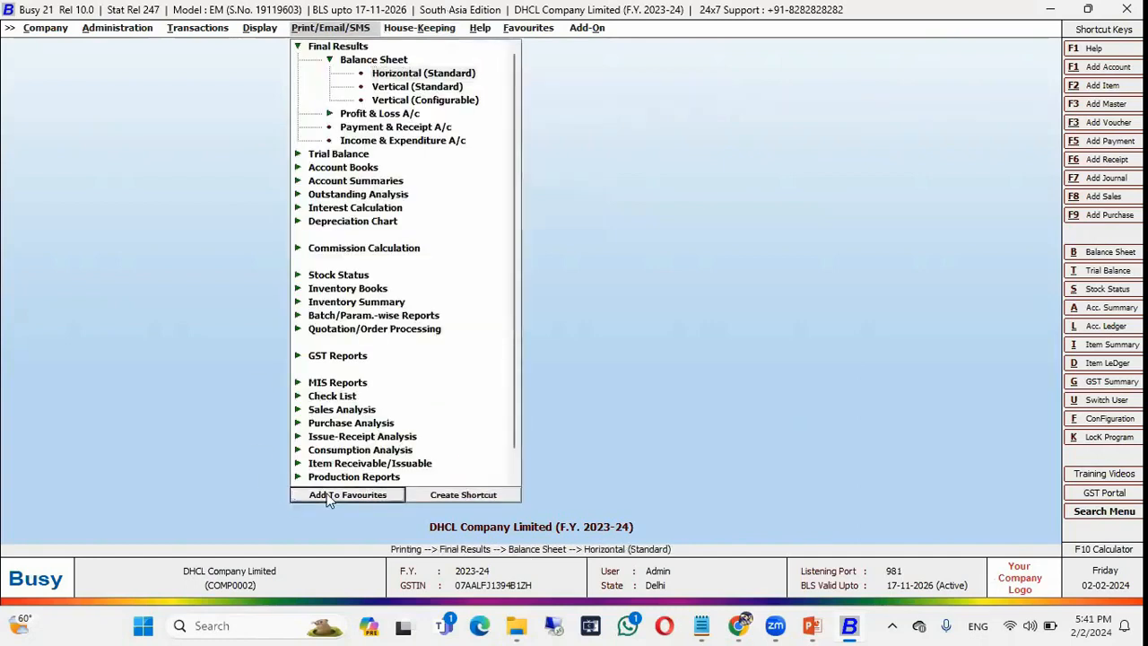
key("F2")
Launch the Balance Sheet favourite to check its print options, then close them.
key("Right")
key("Down")
key("Return")
key("Escape")
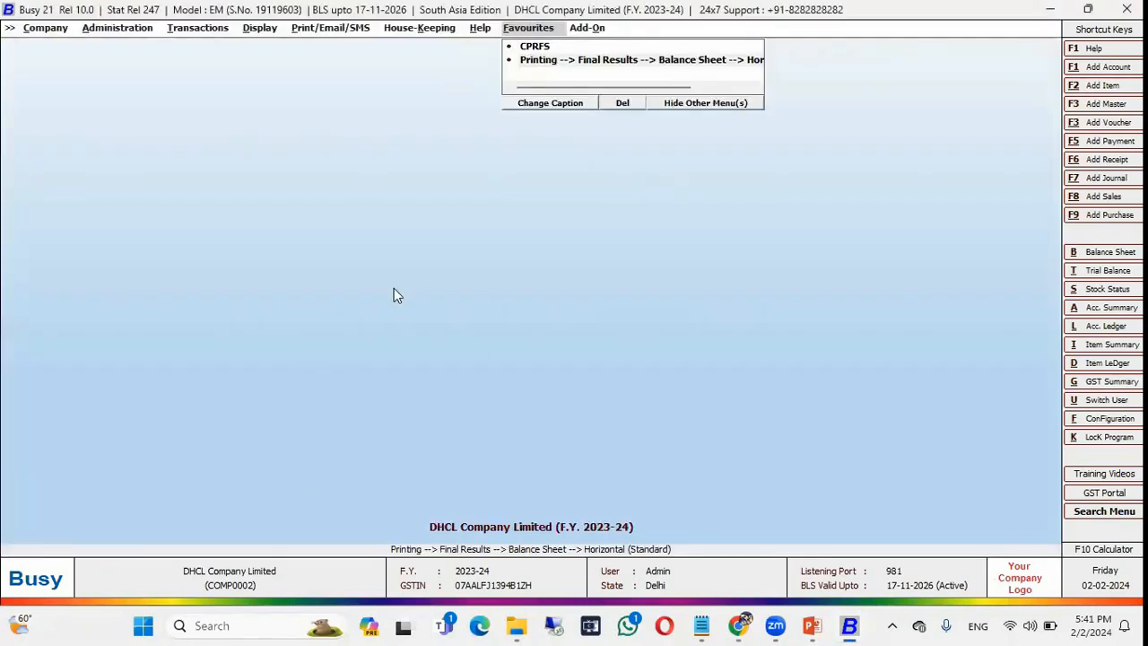
key("Return")
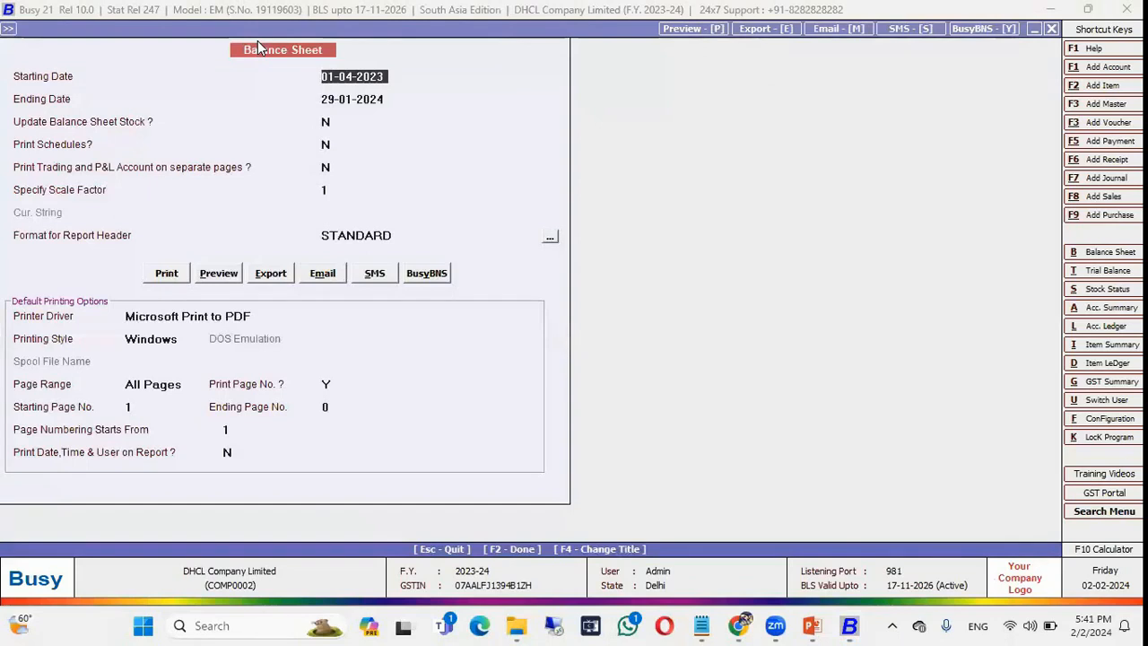
key("Escape")
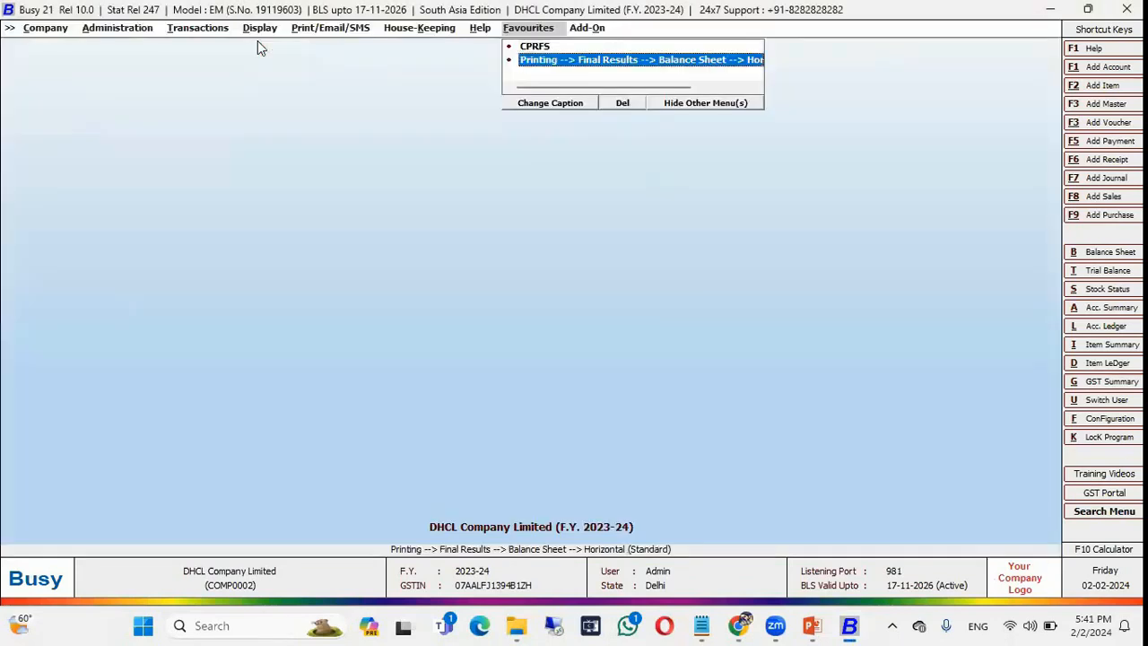
Go to the Payment Reminder report under Outstanding Analysis in the printing menu.
key("Left")
key("Left")
key("Left")
key("Left")
key("Down")
key("Down")
key("Down")
key("Down")
key("Down")
key("Down")
key("Up")
key("Up")
key("Right")
key("Down")
key("Down")
key("Down")
key("Down")
key("Down")
key("Down")
key("Down")
key("Down")
key("Down")
key("Down")
key("Down")
key("Down")
key("Down")
key("Down")
key("Down")
key("Down")
key("Down")
key("Down")
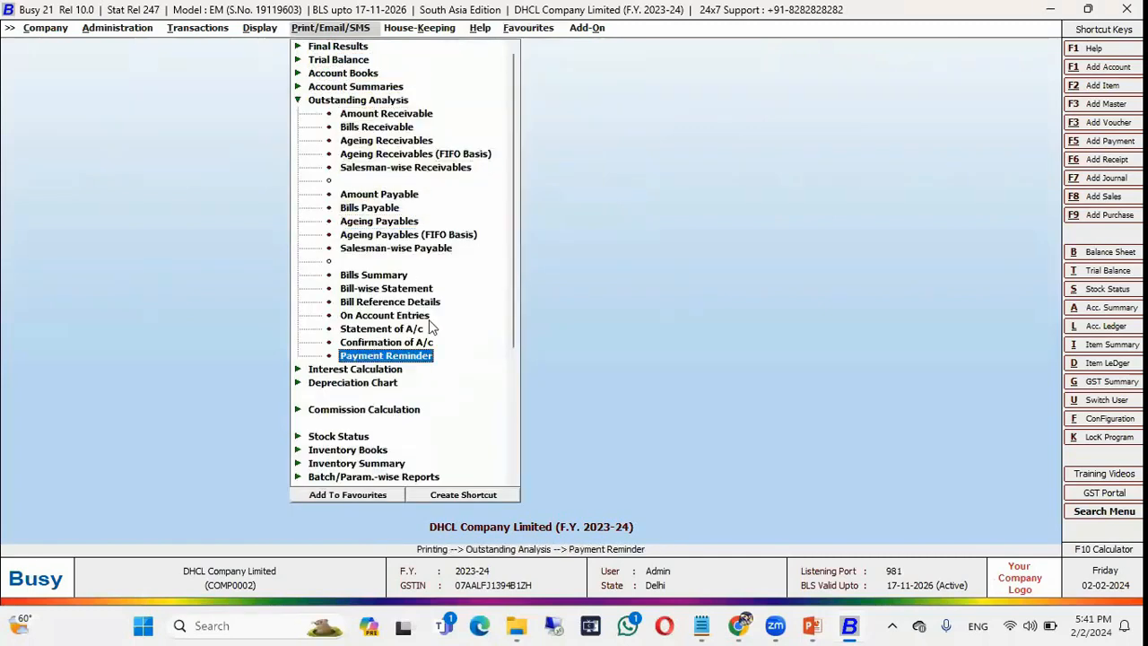
Save Payment Reminder to Favourites under the shortened name Payment Reminder.
left_click(365, 494)
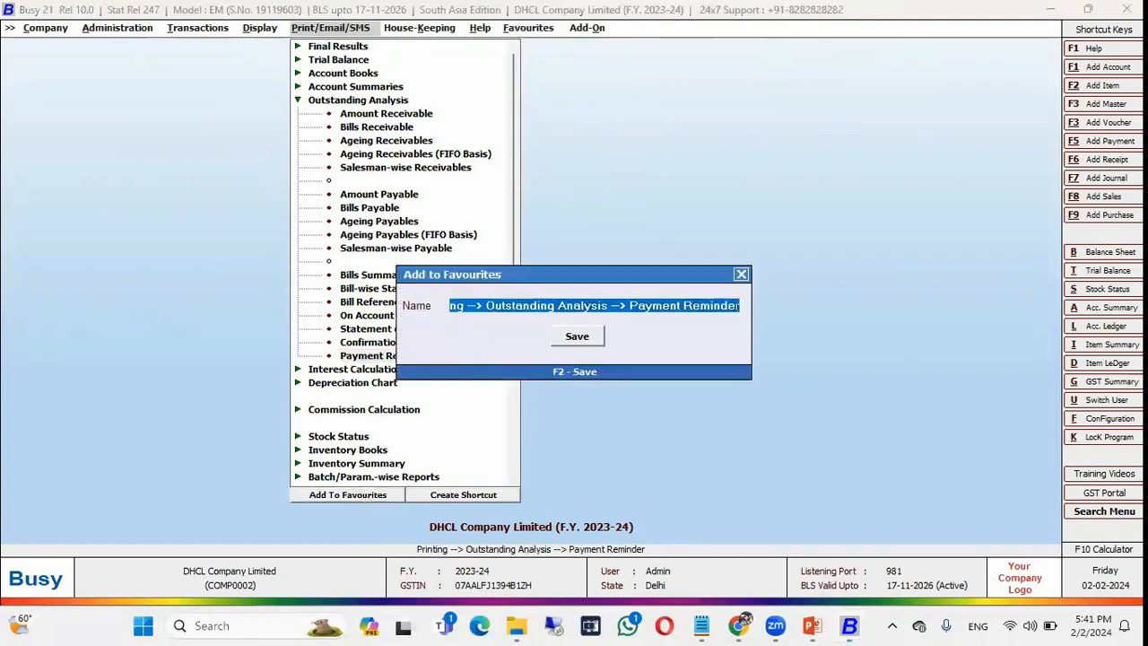
key("BackSpace")
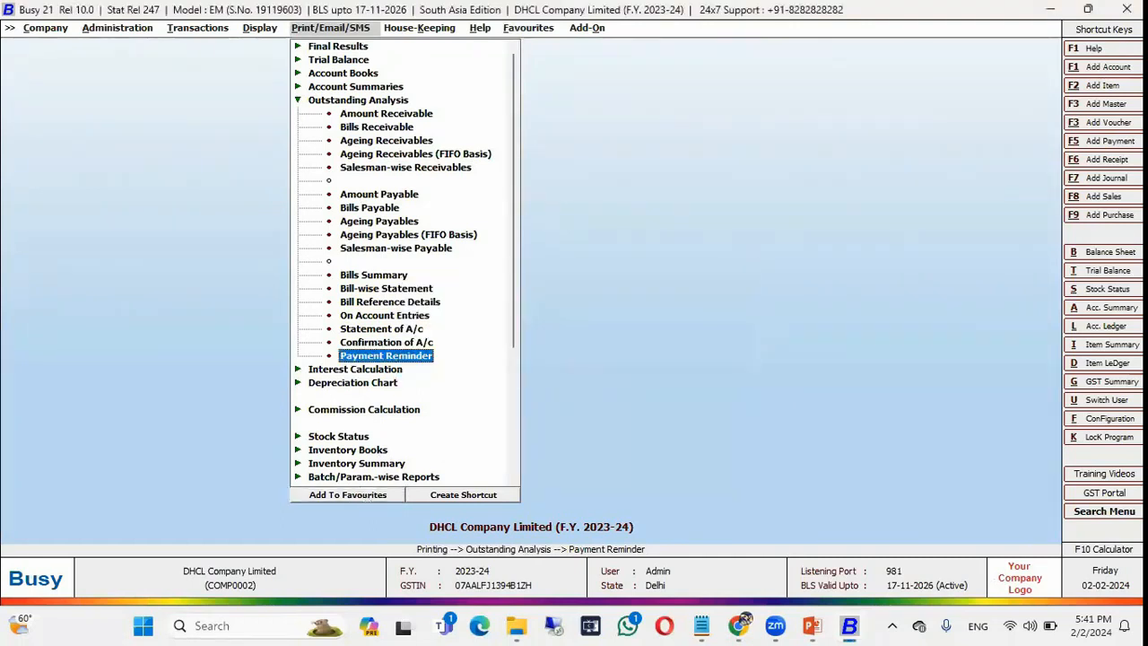
key("Escape")
key("Escape")
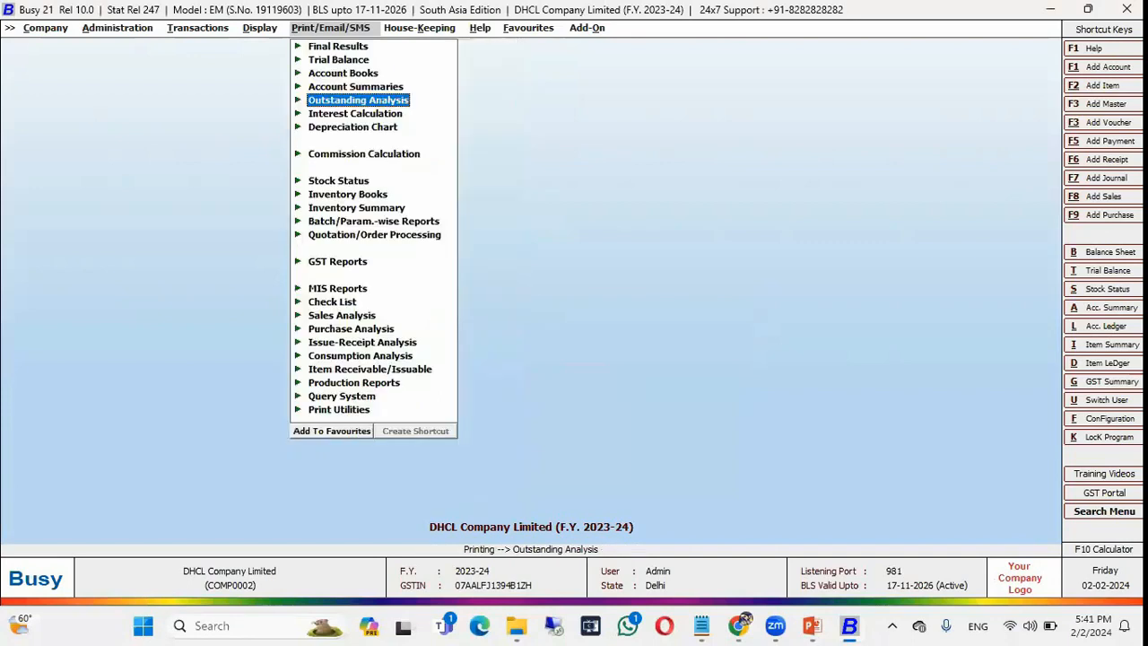
key("Down")
key("Up")
key("Return")
key("Down")
key("Down")
key("Down")
key("Down")
key("Down")
key("Down")
key("Down")
key("Down")
key("Down")
key("Down")
key("Down")
key("Down")
key("Down")
key("Down")
key("Down")
key("Down")
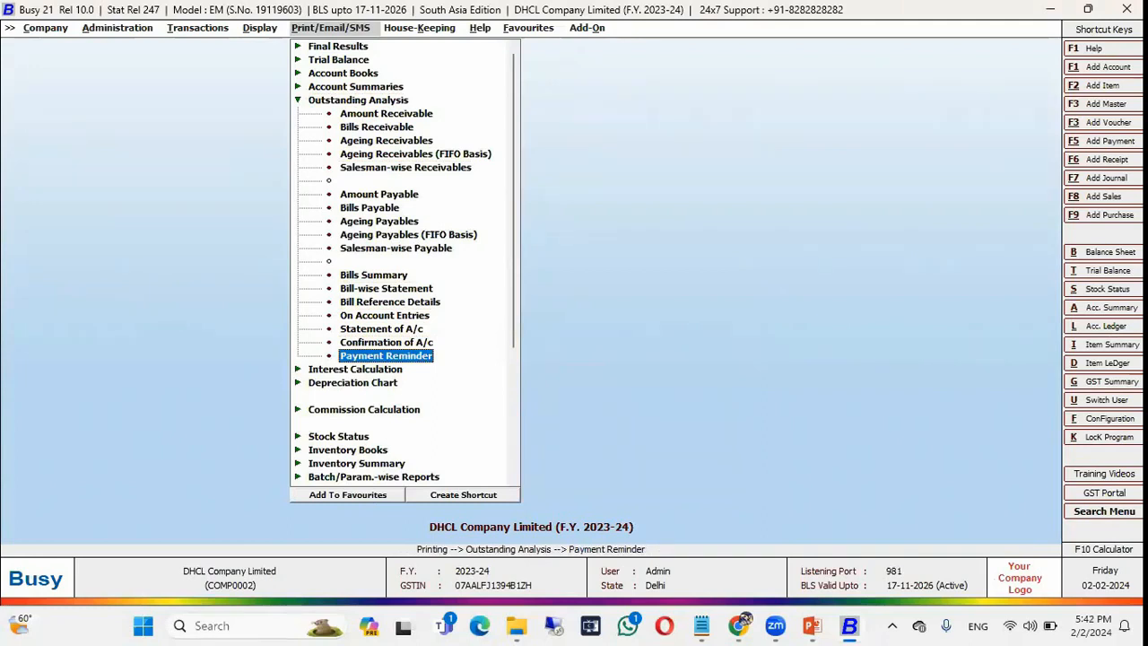
key("Up")
key("Up")
key("Up")
key("Up")
key("Up")
key("Up")
key("Up")
key("Up")
key("Up")
key("Up")
key("Up")
key("Up")
key("Up")
key("Up")
key("Up")
key("Up")
key("Up")
key("Return")
Run the Payment Reminder favourite with Balance only for All Parties, then close it.
key("Right")
key("Right")
key("Down")
key("Return")
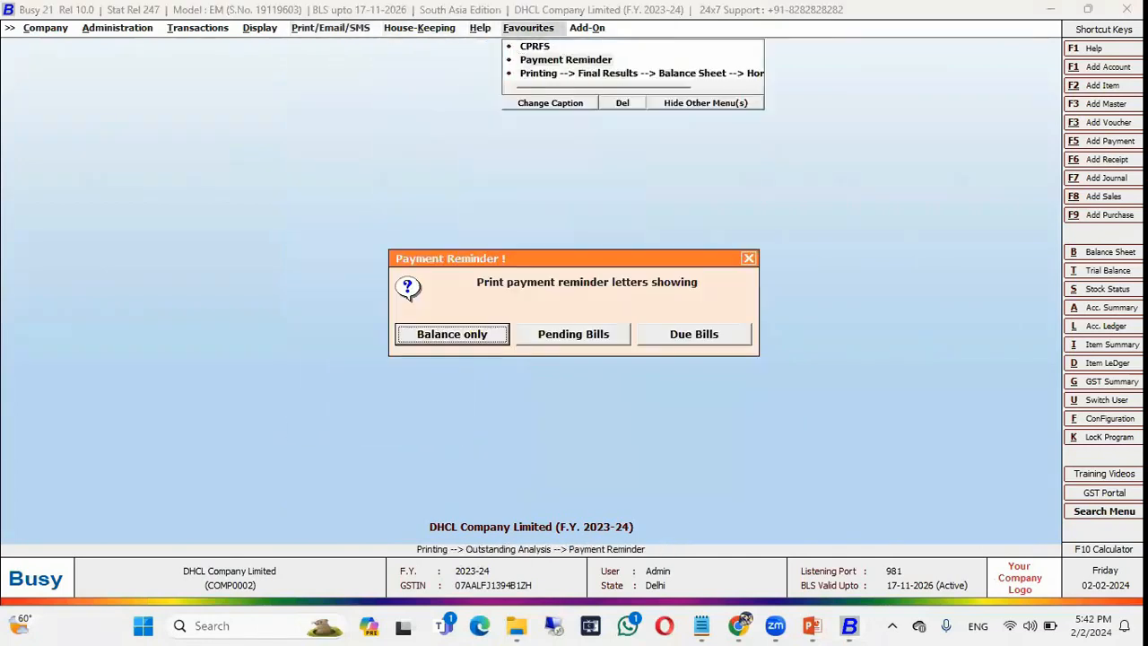
key("Return")
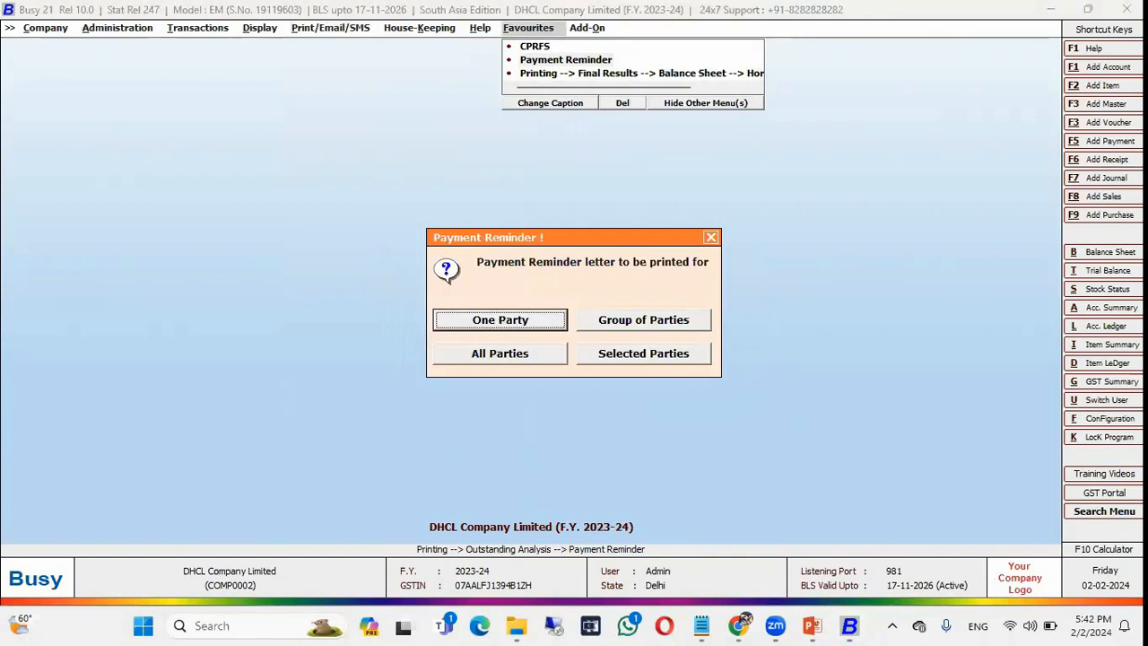
key("Right")
key("Right")
key("Return")
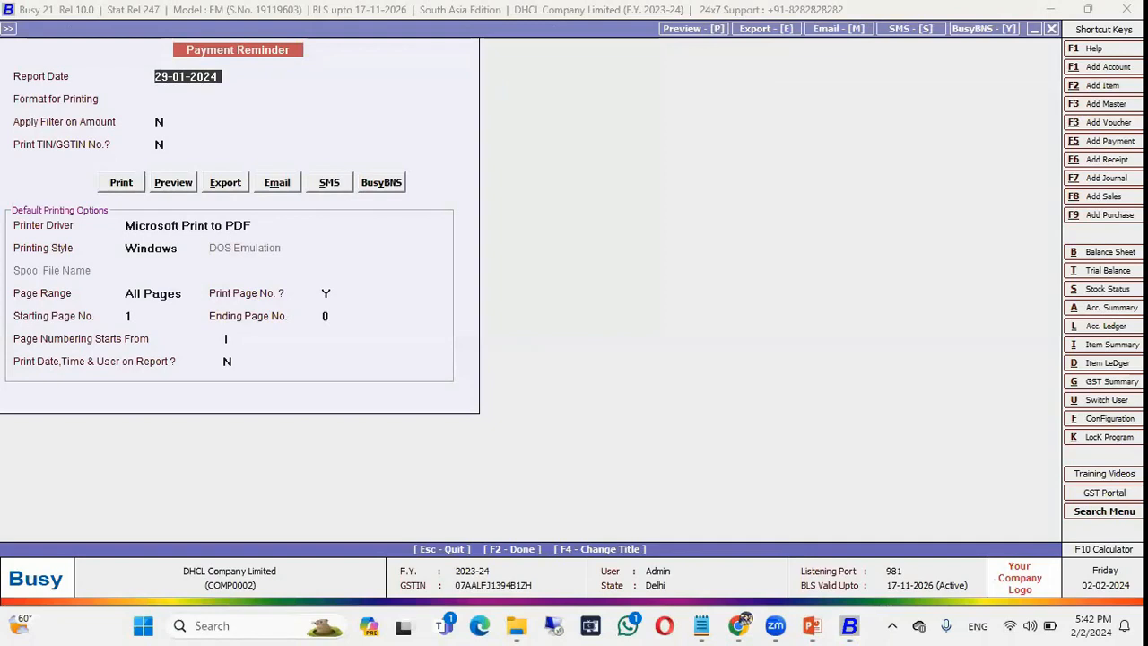
key("Escape")
key("Escape")
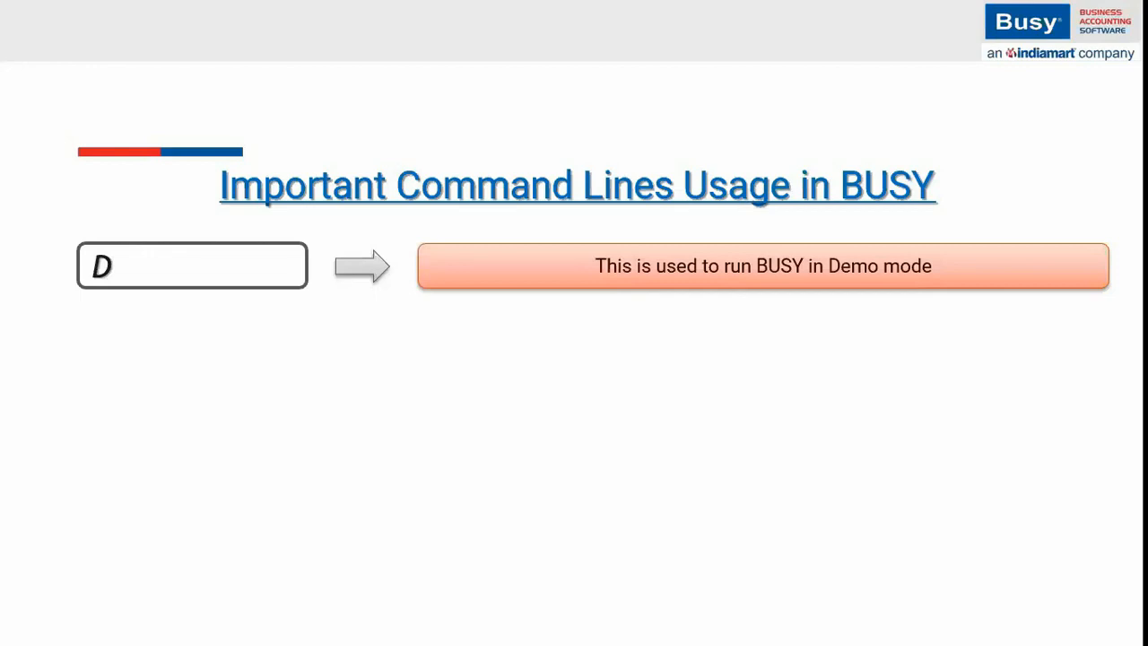
Bring Busy 21 back from the taskbar and close DHCL Company Limited via the Company menu.
key("super+d")
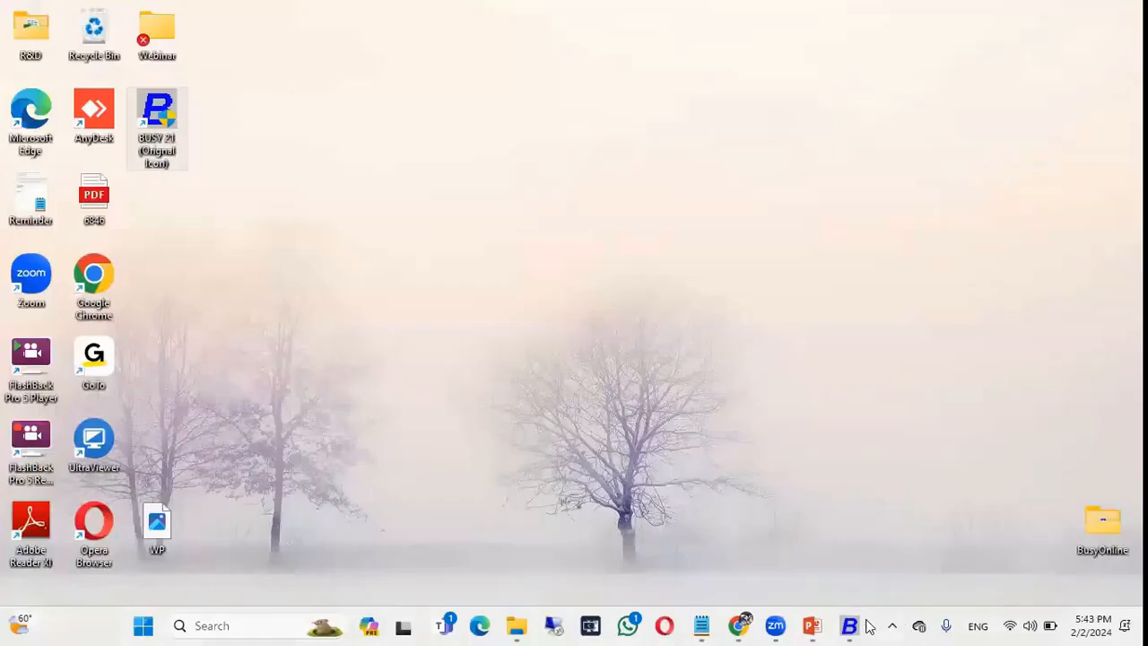
left_click(849, 625)
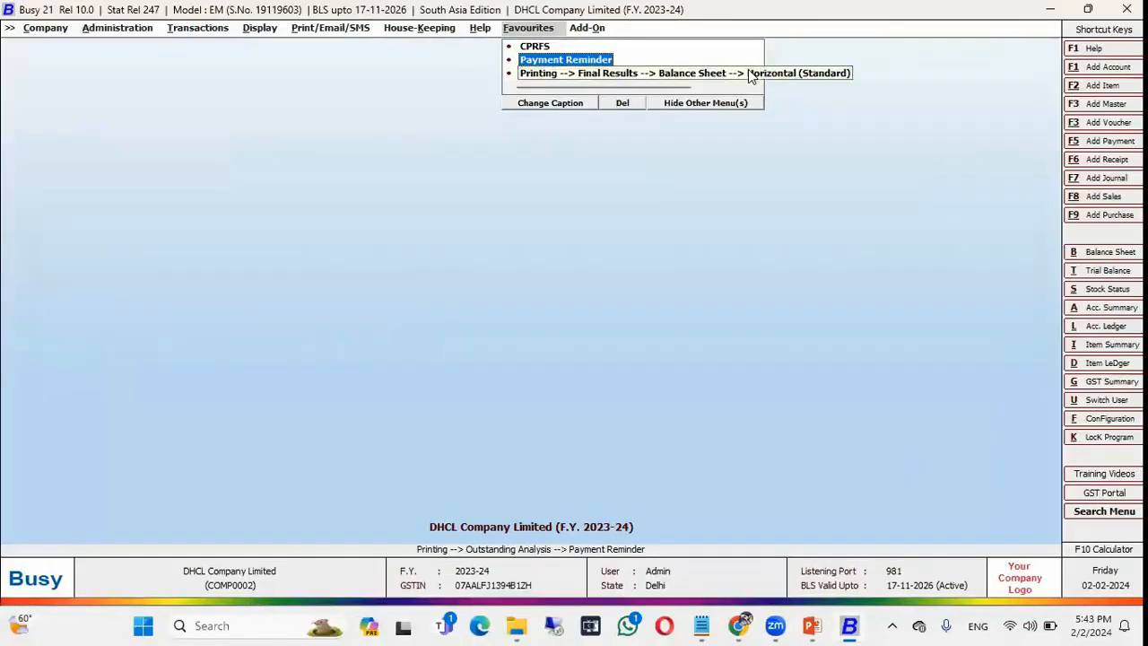
key("Left")
key("Left")
key("Left")
key("Left")
key("Left")
key("Left")
key("Left")
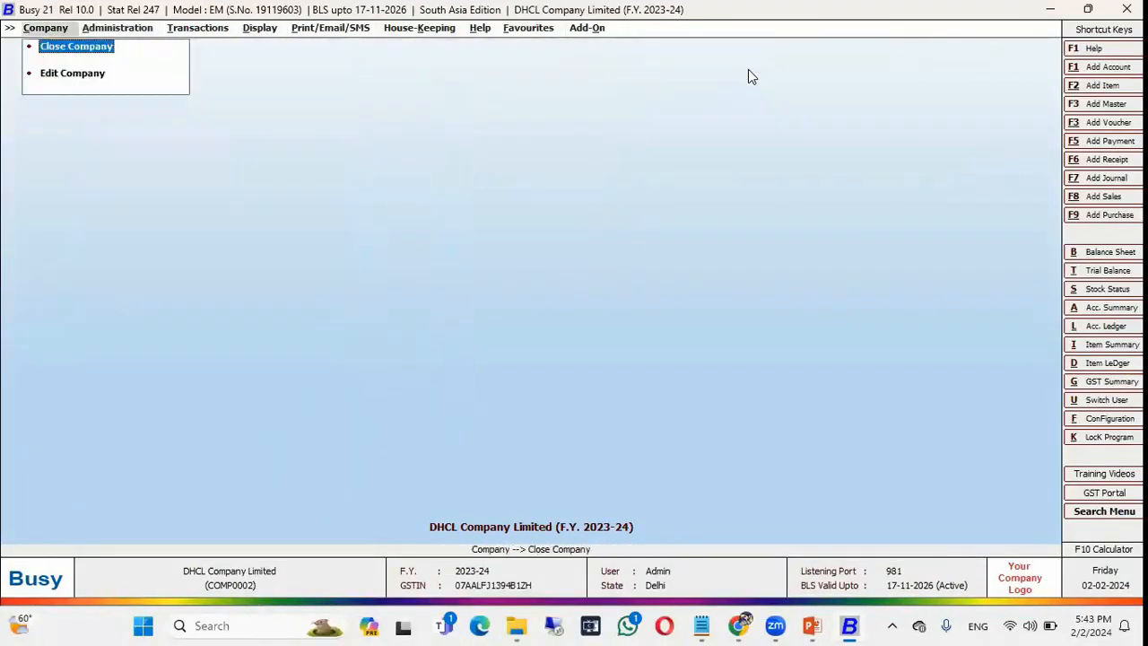
key("Return")
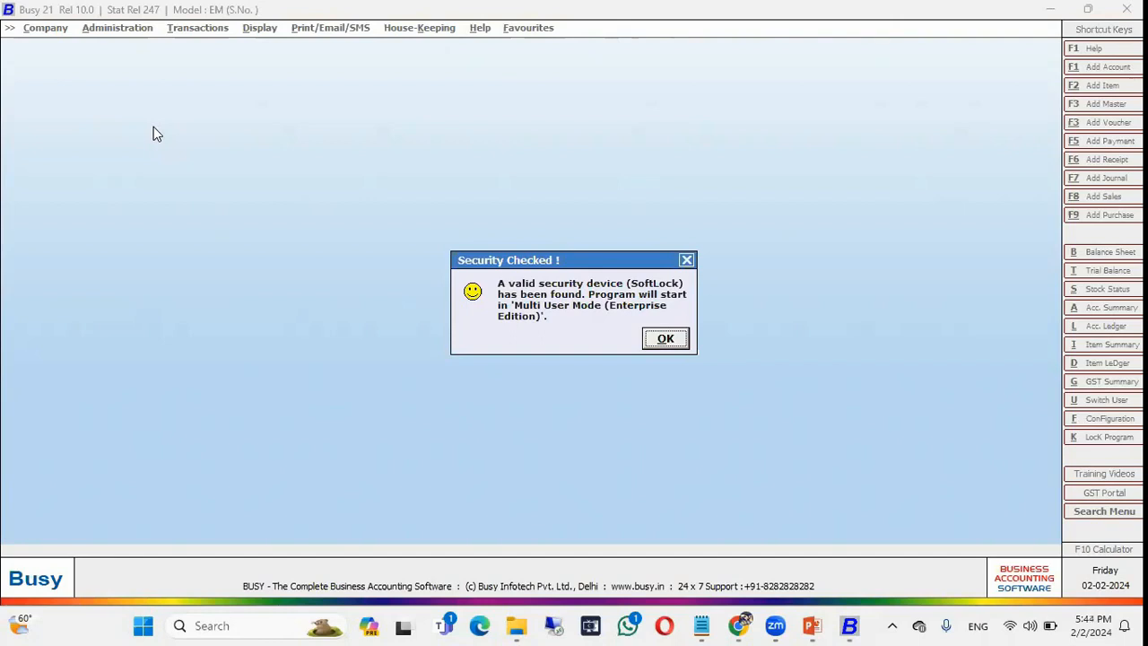
Dismiss the security check and IndiaMART messages, then delete the BUSY 21 (Orignal Icon) desktop shortcut.
key("Return")
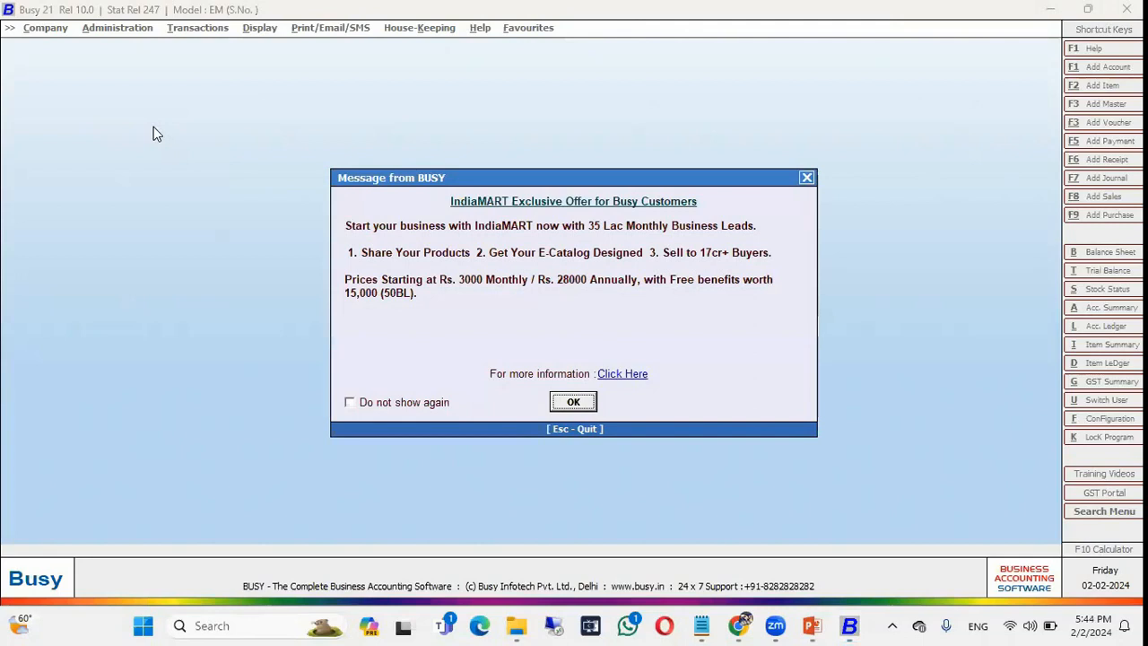
key("Return")
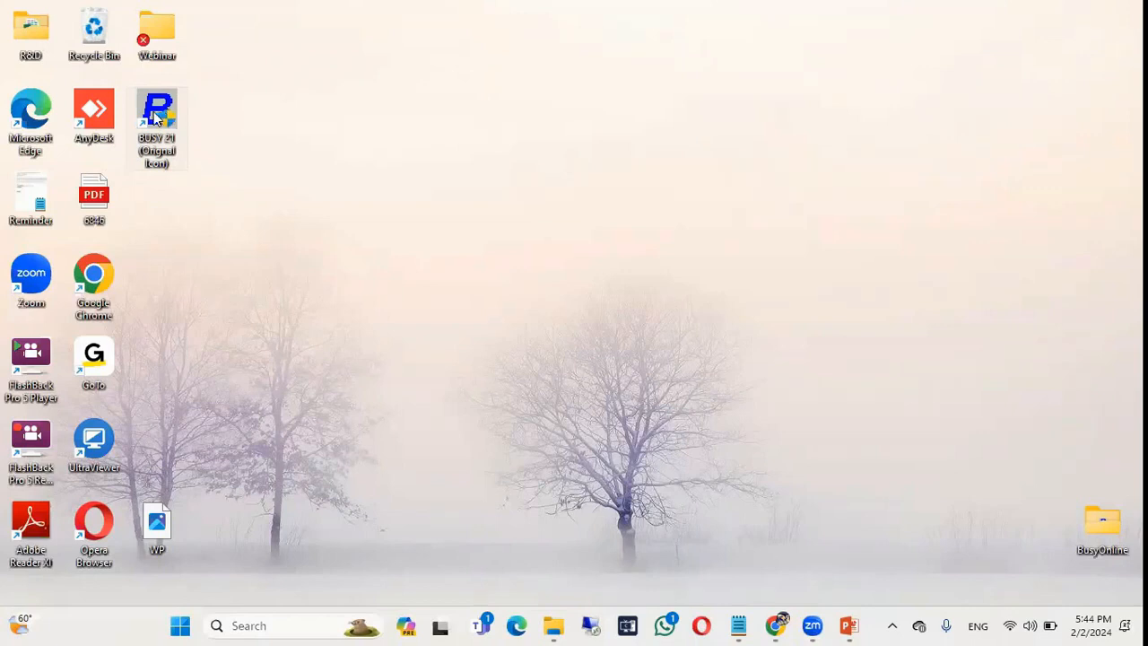
key("Delete")
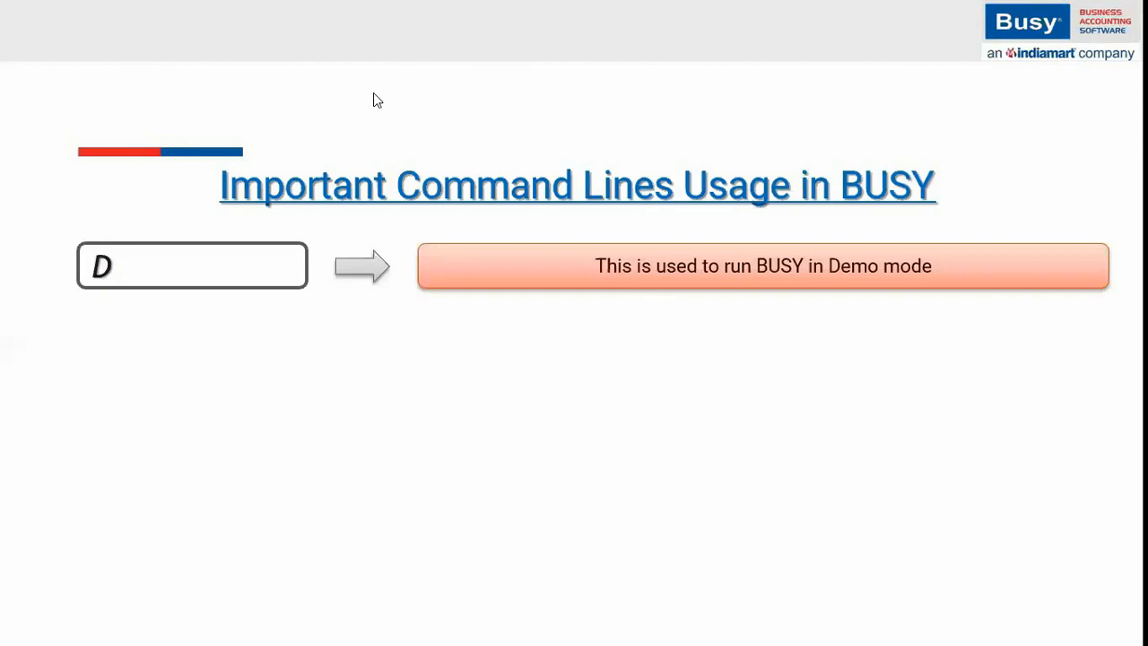
Refresh the desktop icons from the desktop context menu.
right_click(373, 92)
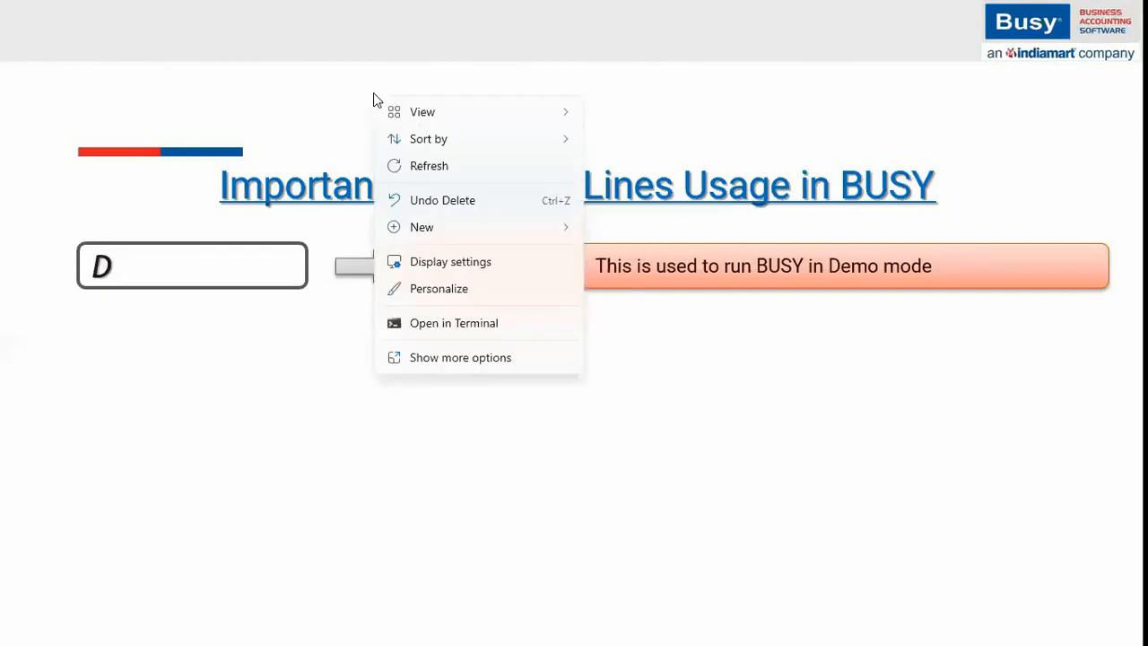
right_click(472, 136)
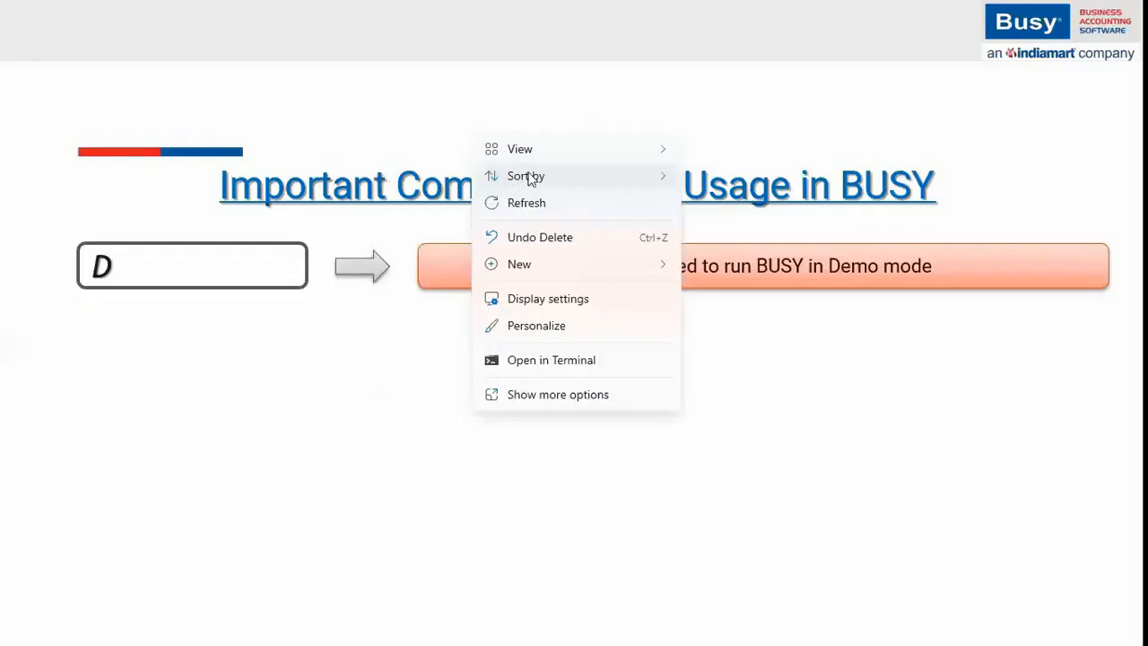
left_click(534, 205)
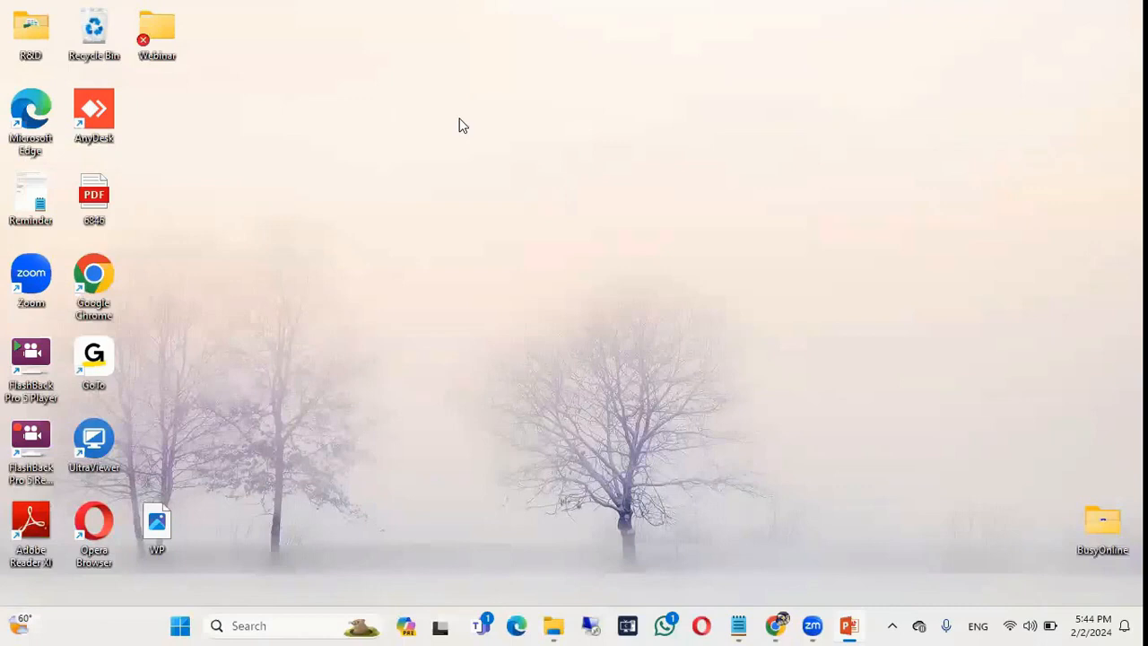
right_click(460, 127)
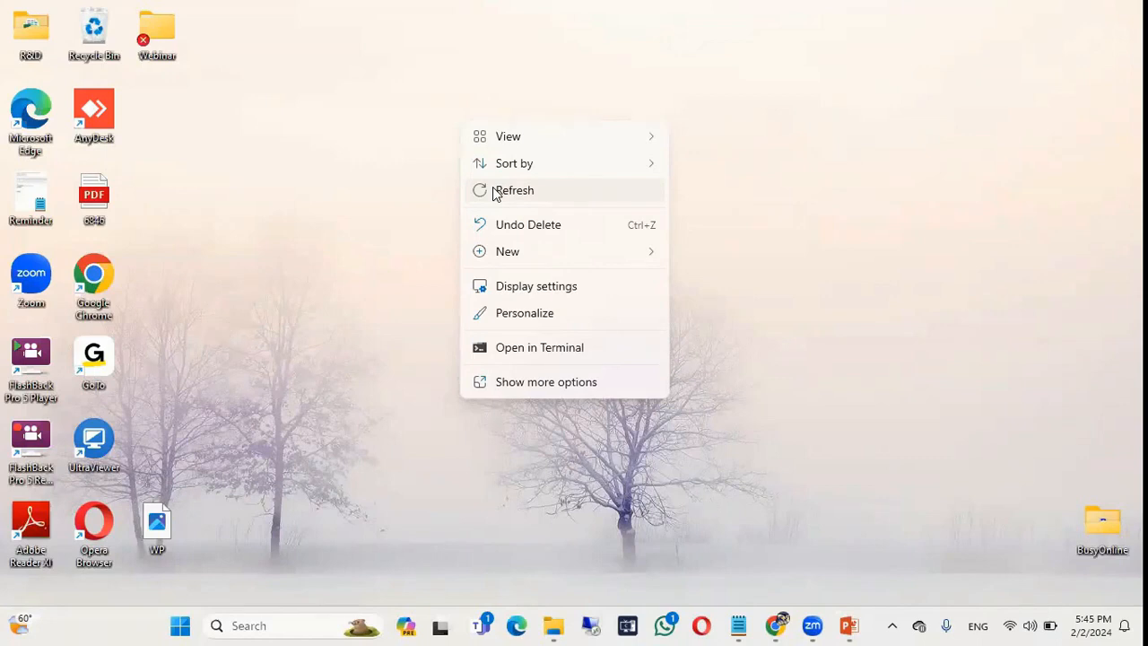
left_click(495, 192)
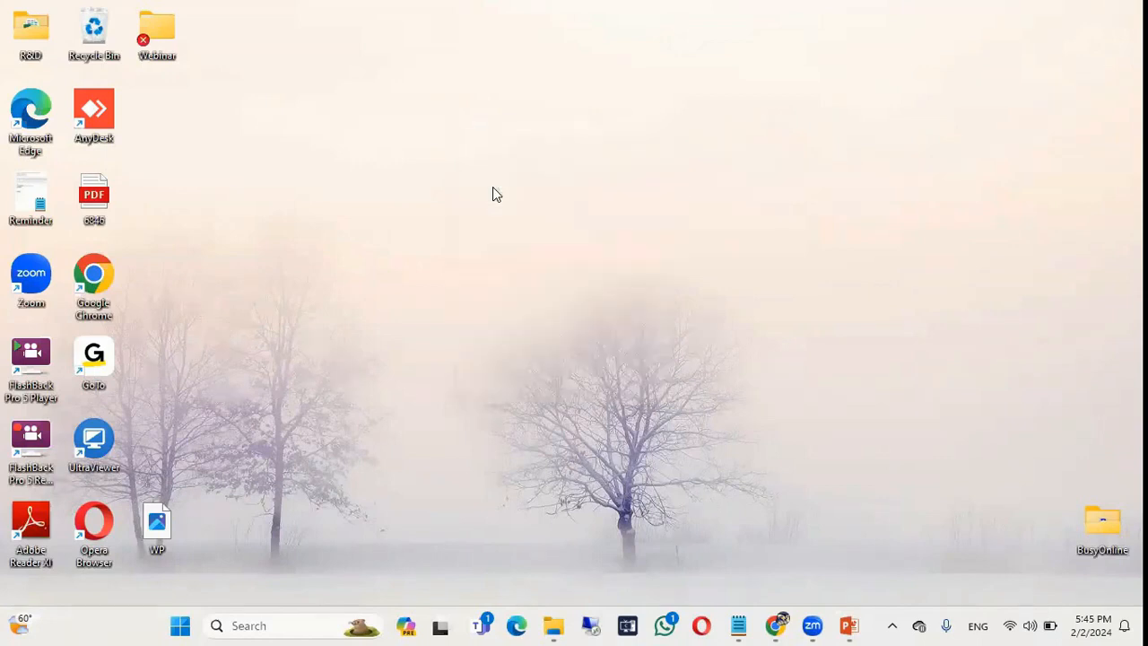
Start the Create Shortcut wizard through New > Shortcut on the desktop.
right_click(512, 106)
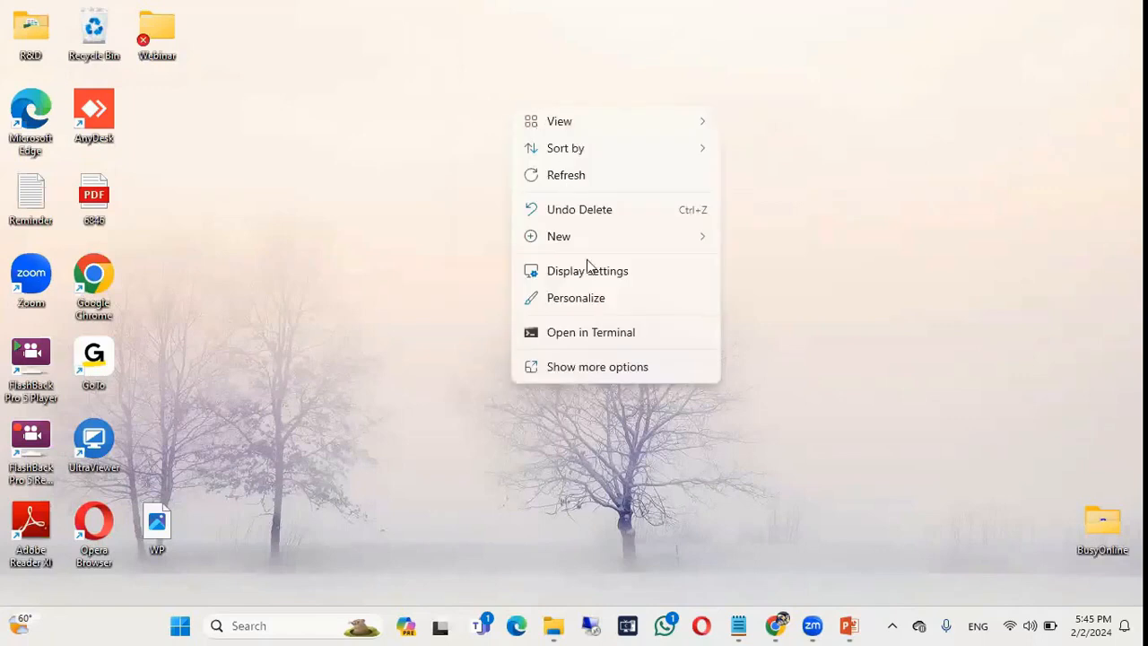
mouse_move(592, 250)
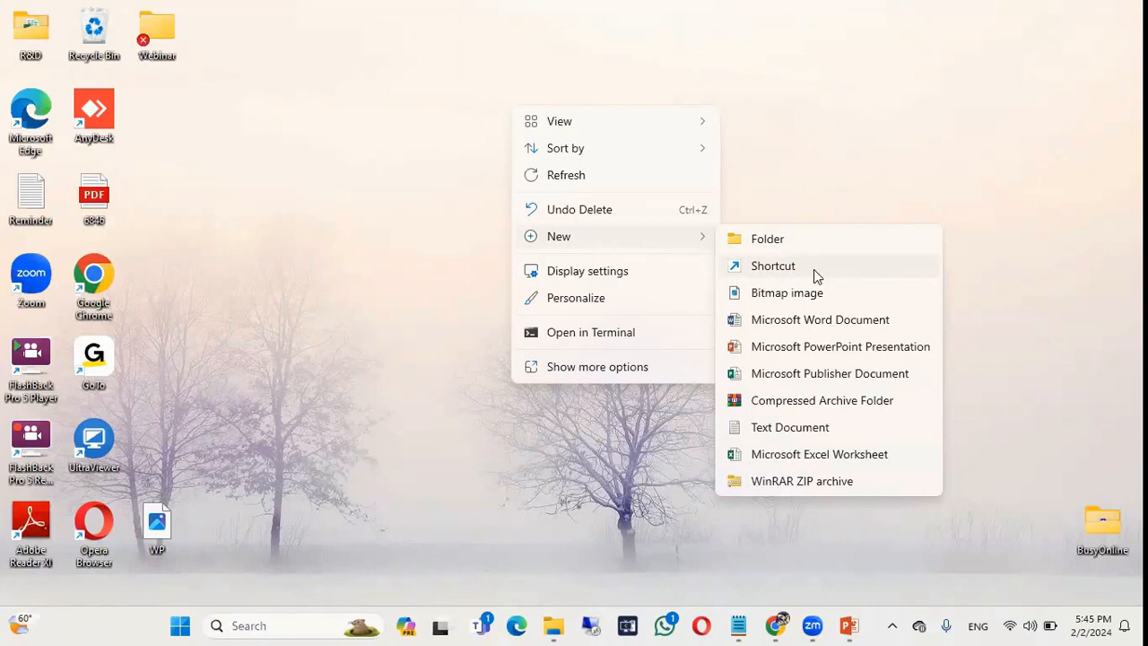
left_click(807, 158)
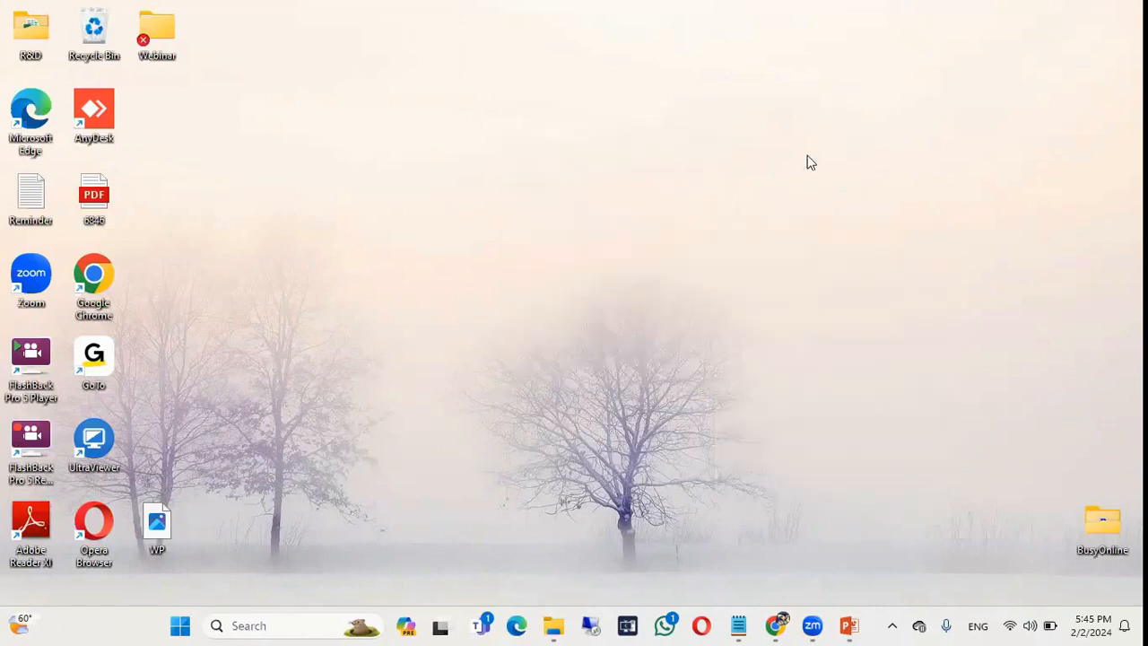
right_click(615, 108)
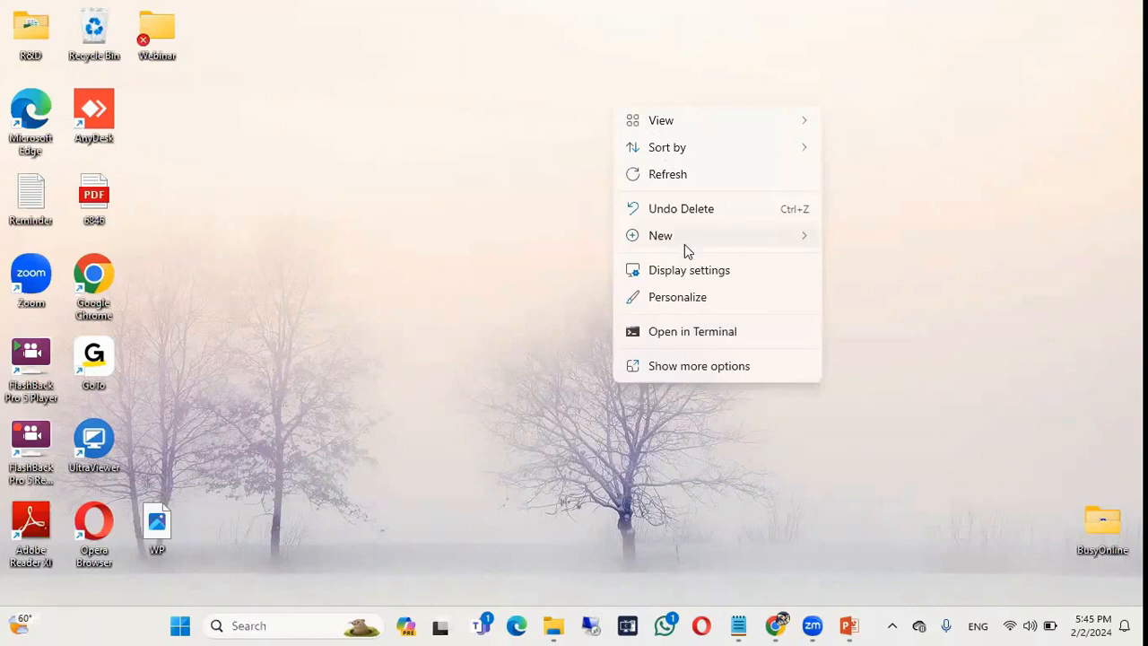
mouse_move(744, 249)
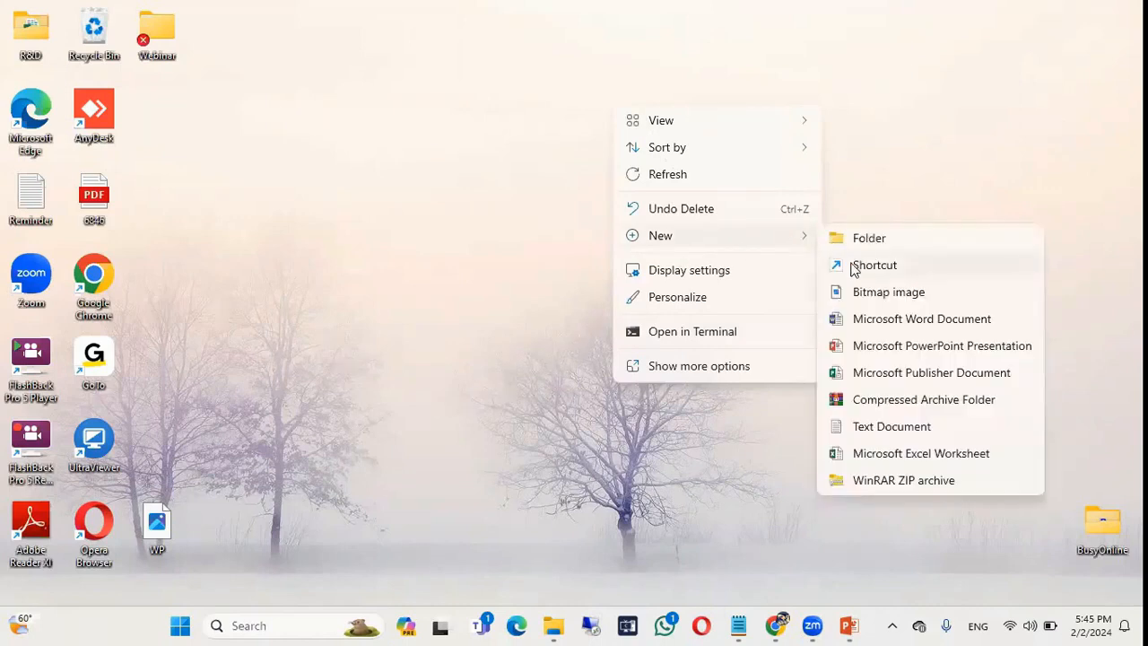
left_click(853, 265)
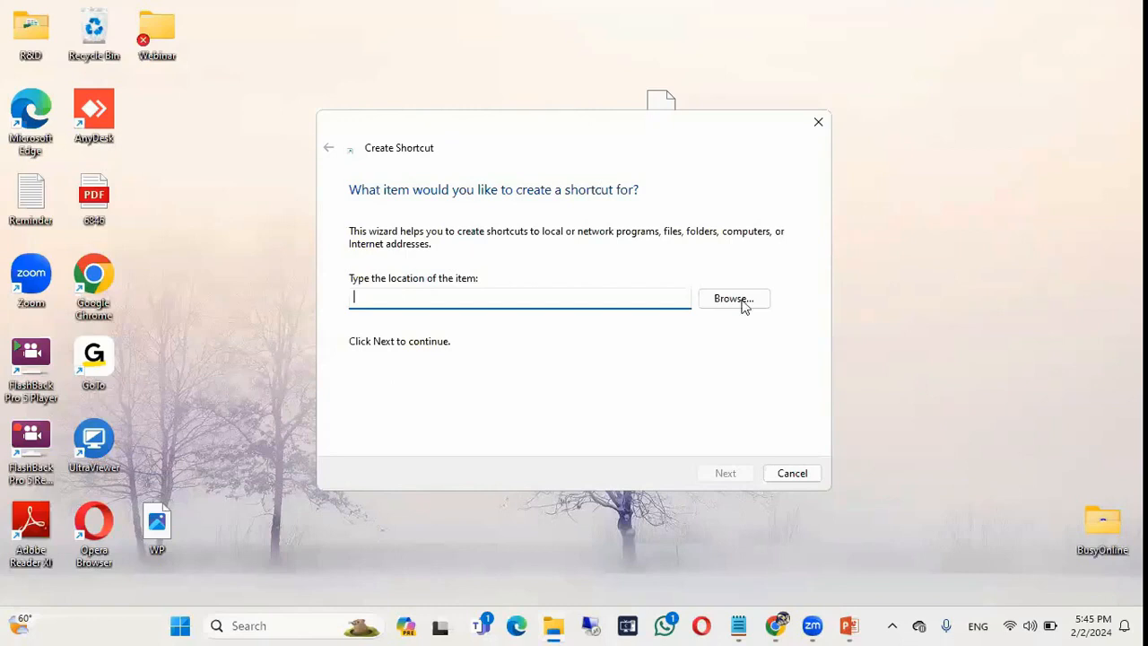
left_click(550, 626)
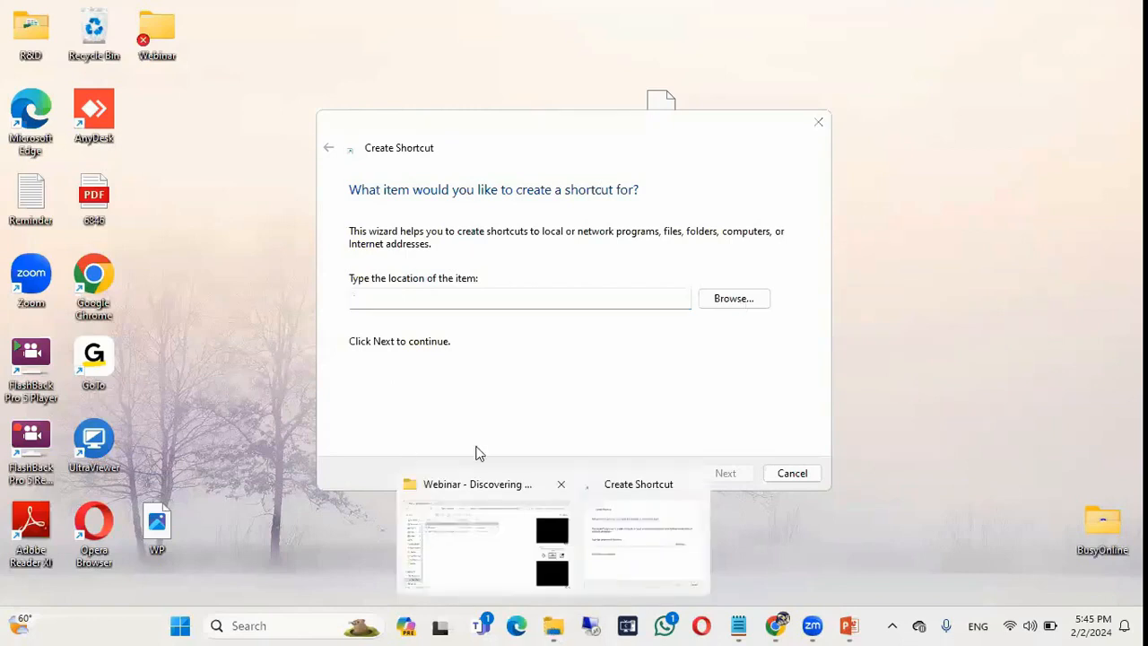
Locate the Busy21 application in C:\BusyWin with File Explorer, then minimize Explorer.
left_click(485, 538)
left_click(72, 484)
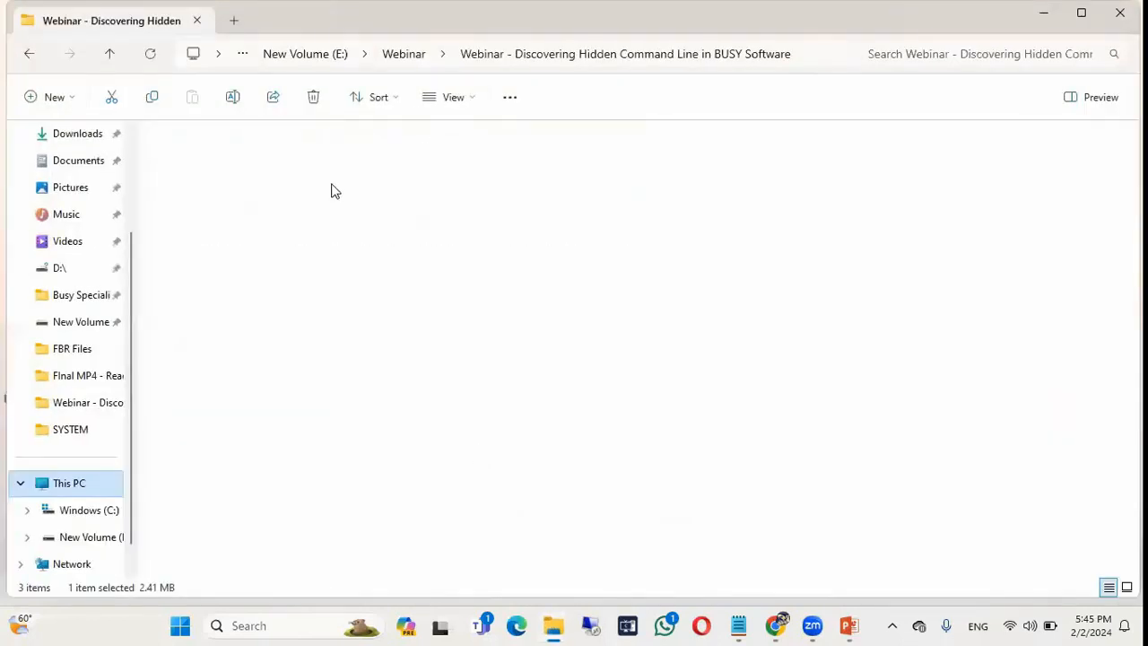
double_click(265, 183)
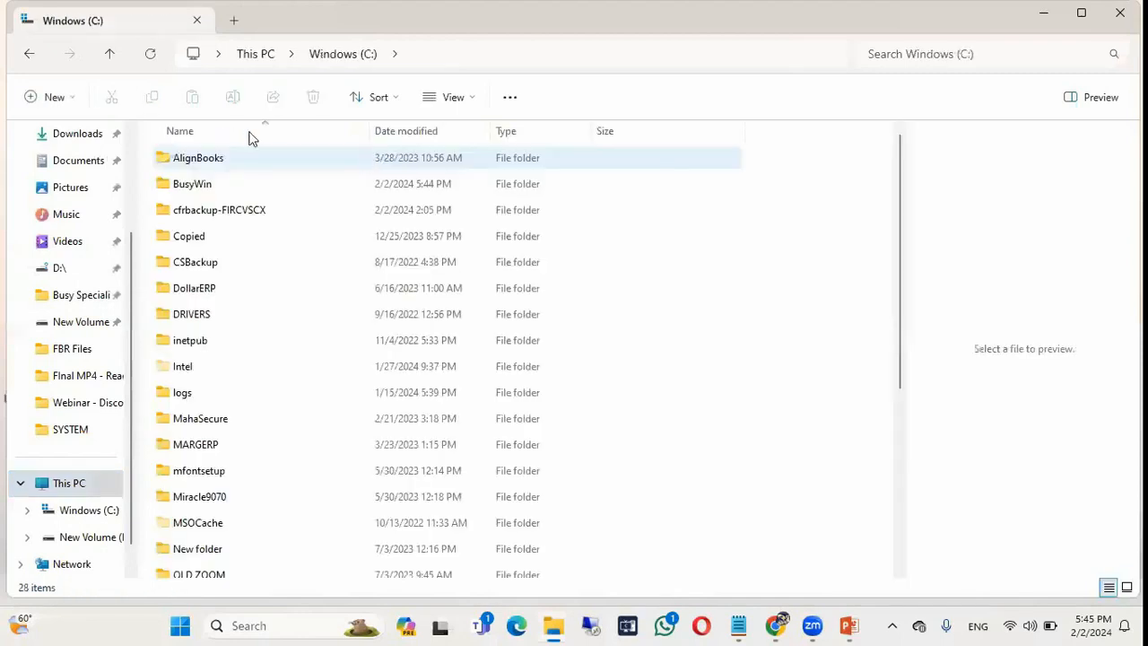
double_click(215, 185)
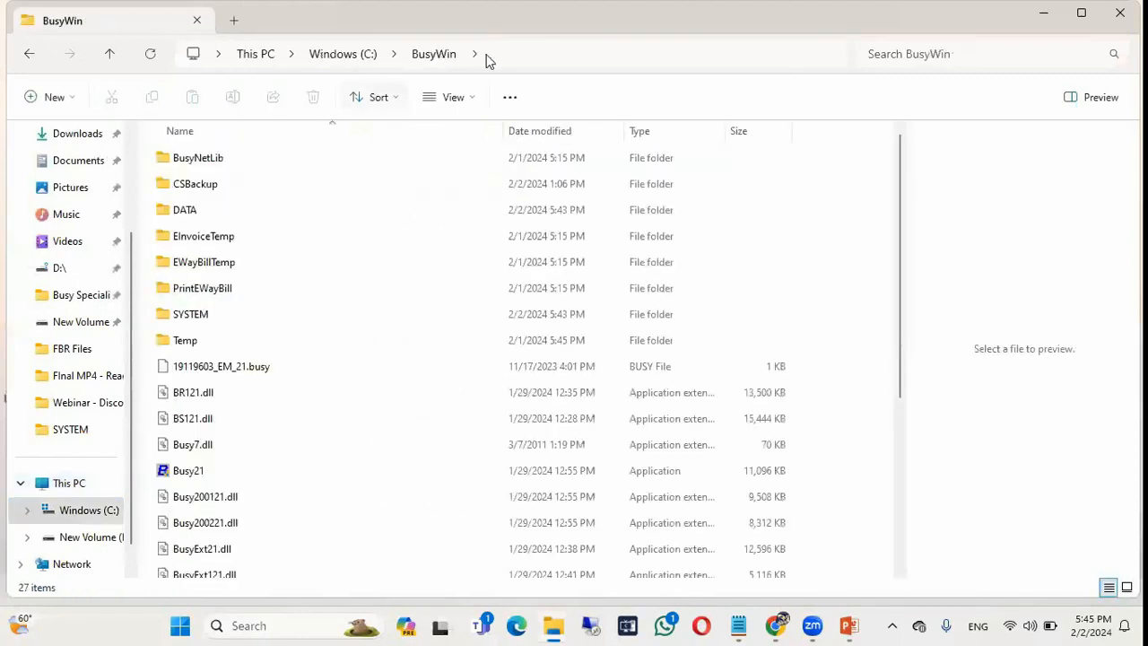
left_click(523, 51)
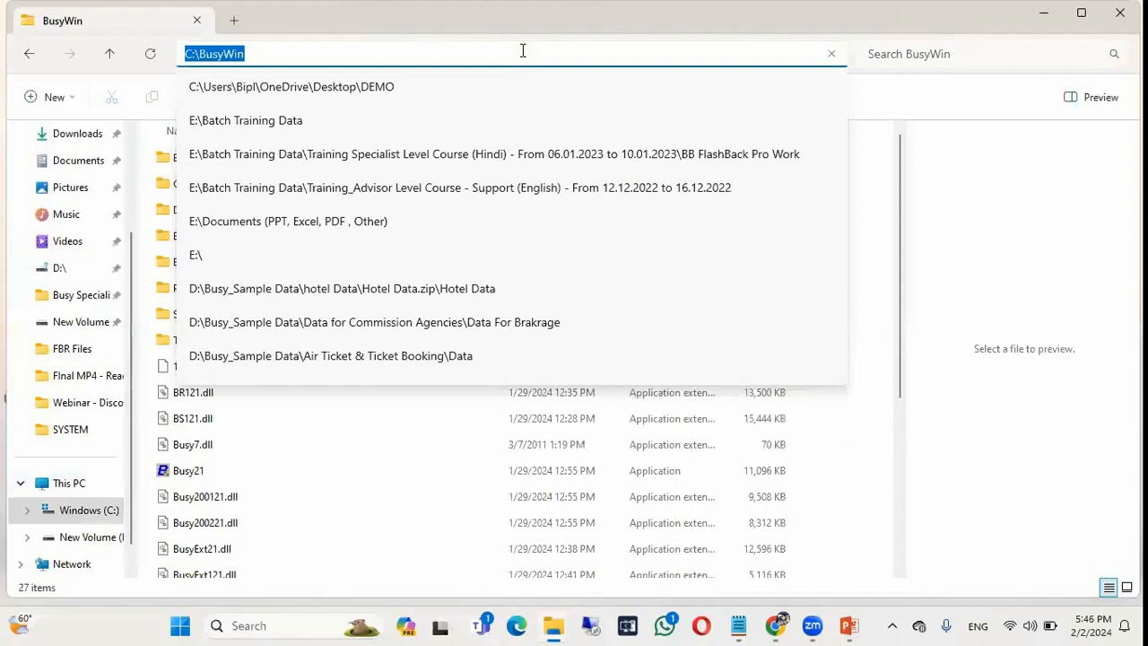
left_click(212, 475)
left_click(212, 476)
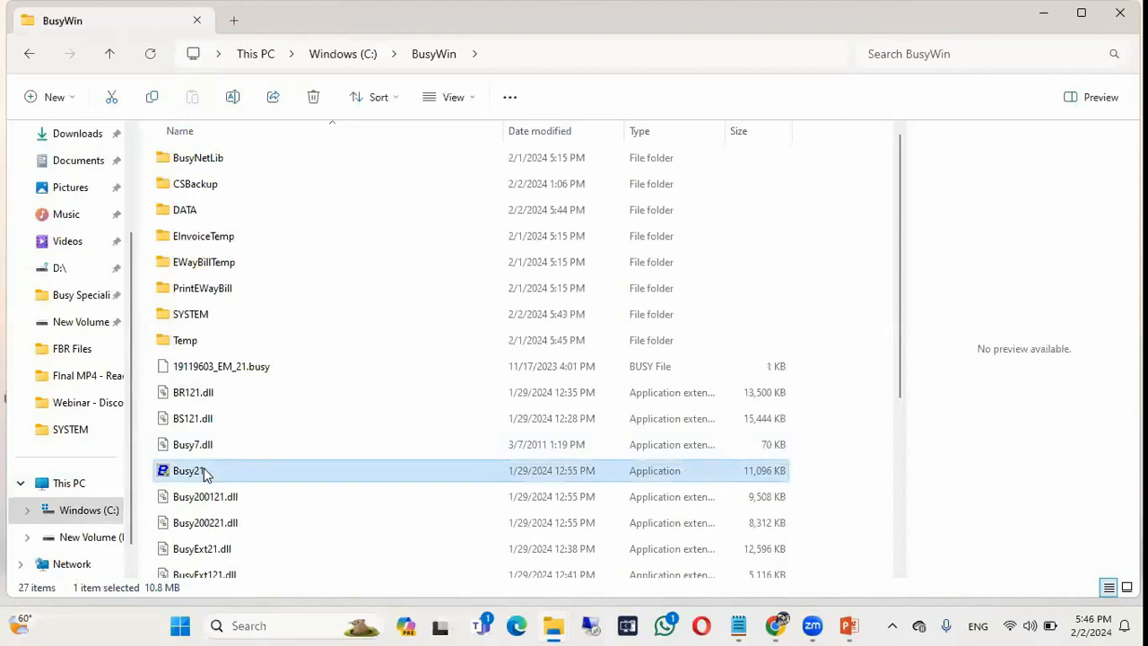
left_click(204, 474)
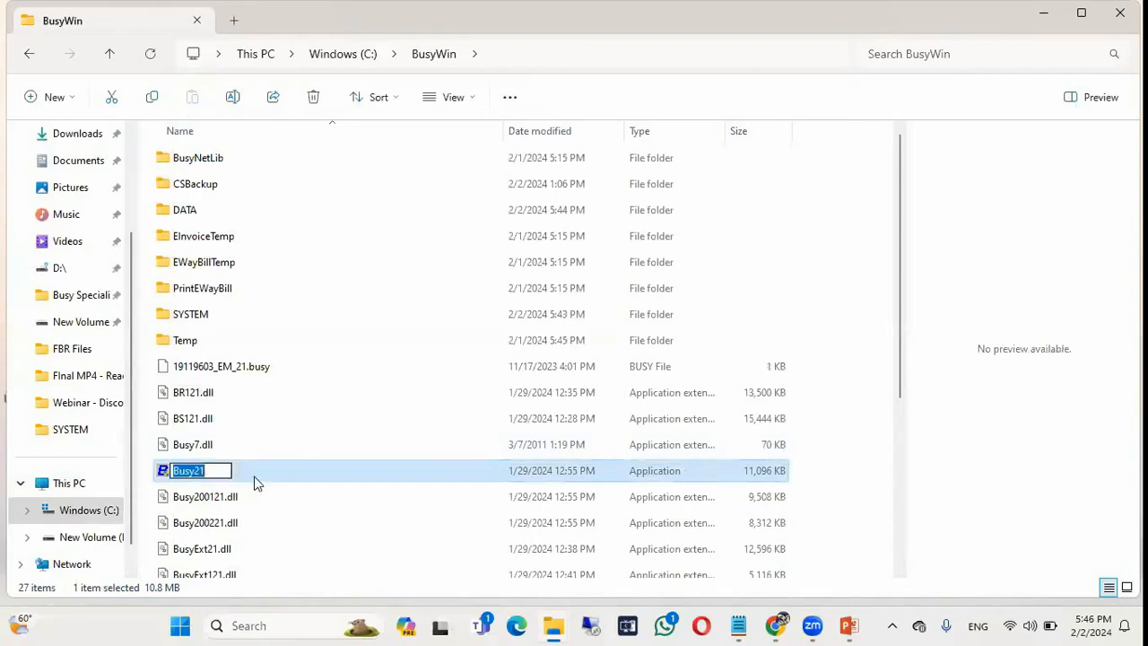
left_click(255, 477)
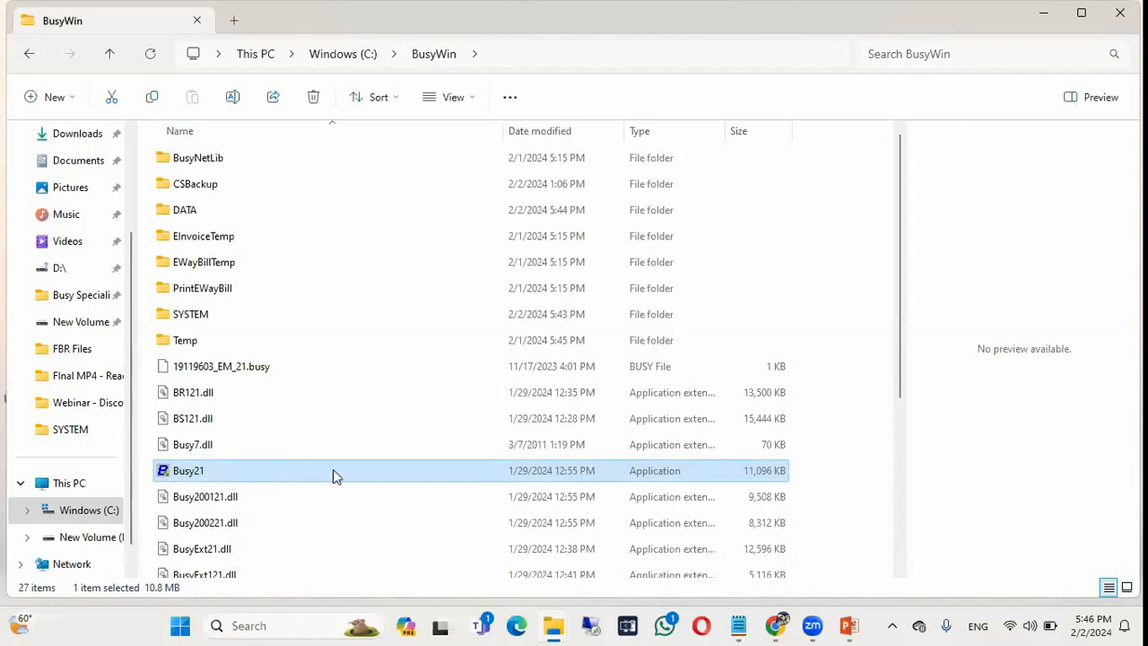
left_click(1052, 16)
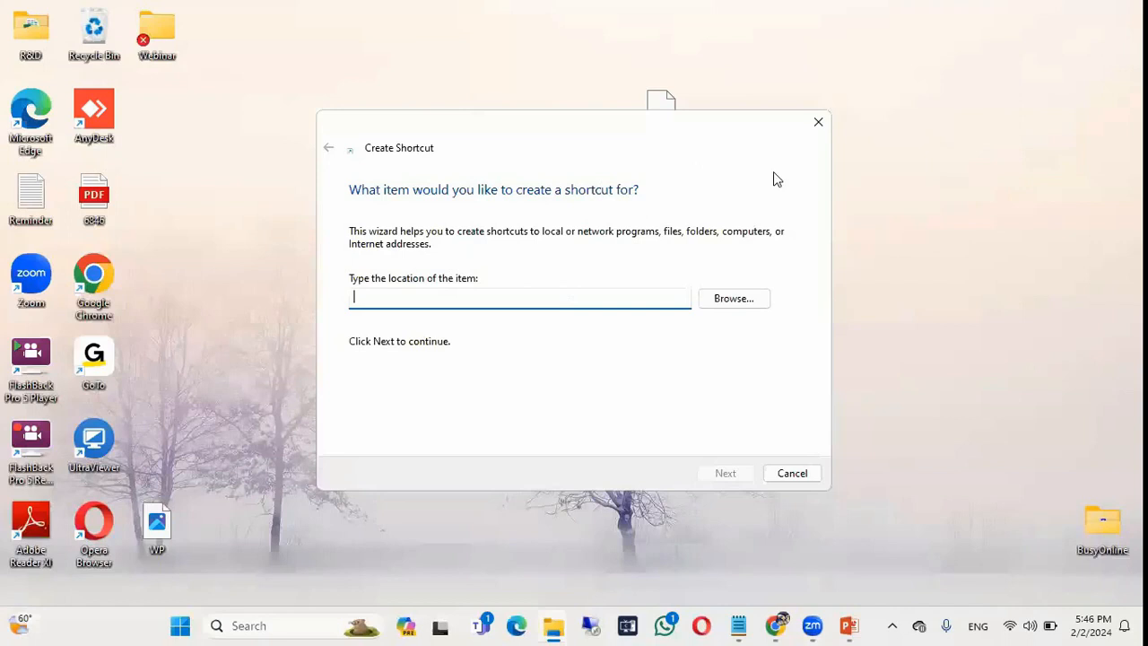
Close the wizard and restart it via New > Shortcut on the desktop.
left_click(818, 121)
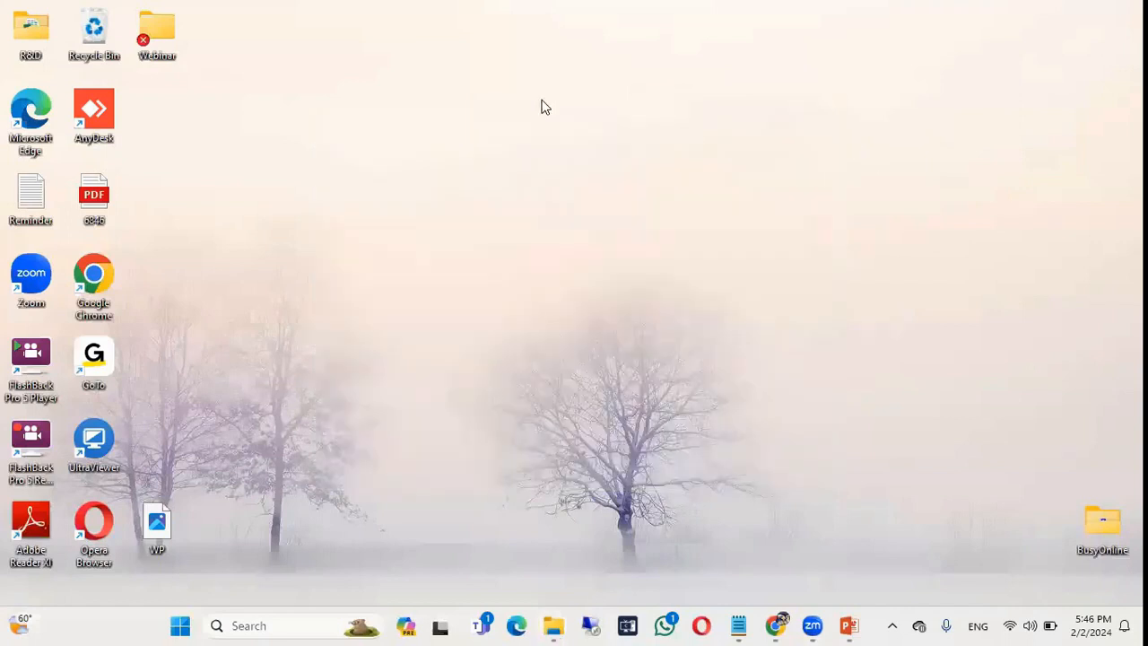
right_click(542, 106)
mouse_move(589, 235)
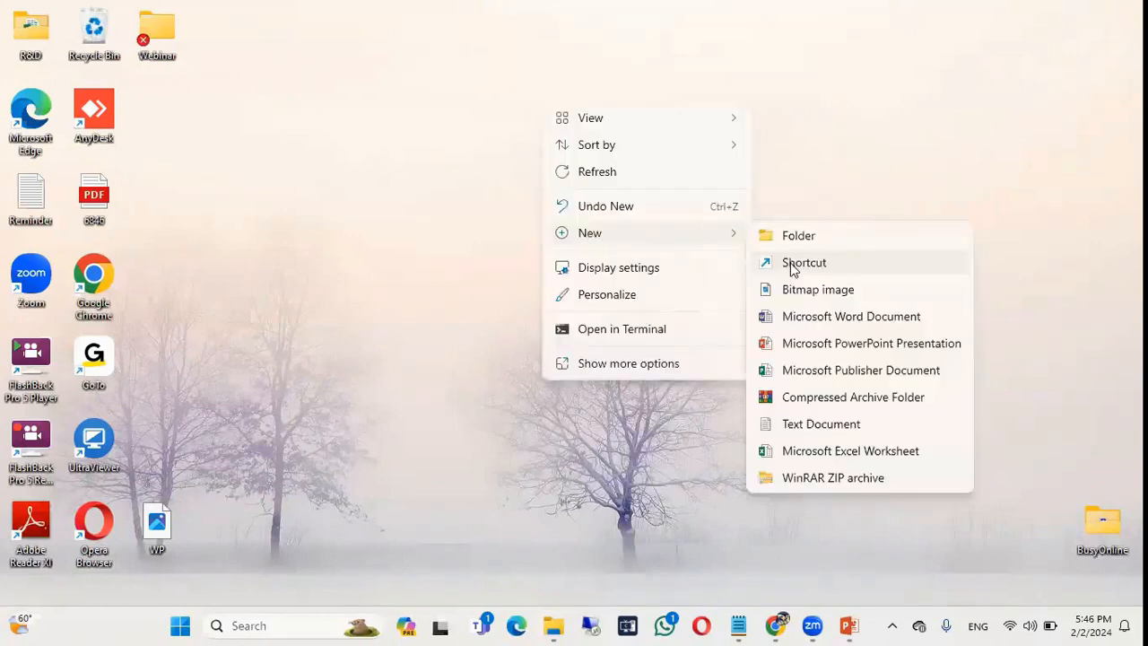
left_click(793, 269)
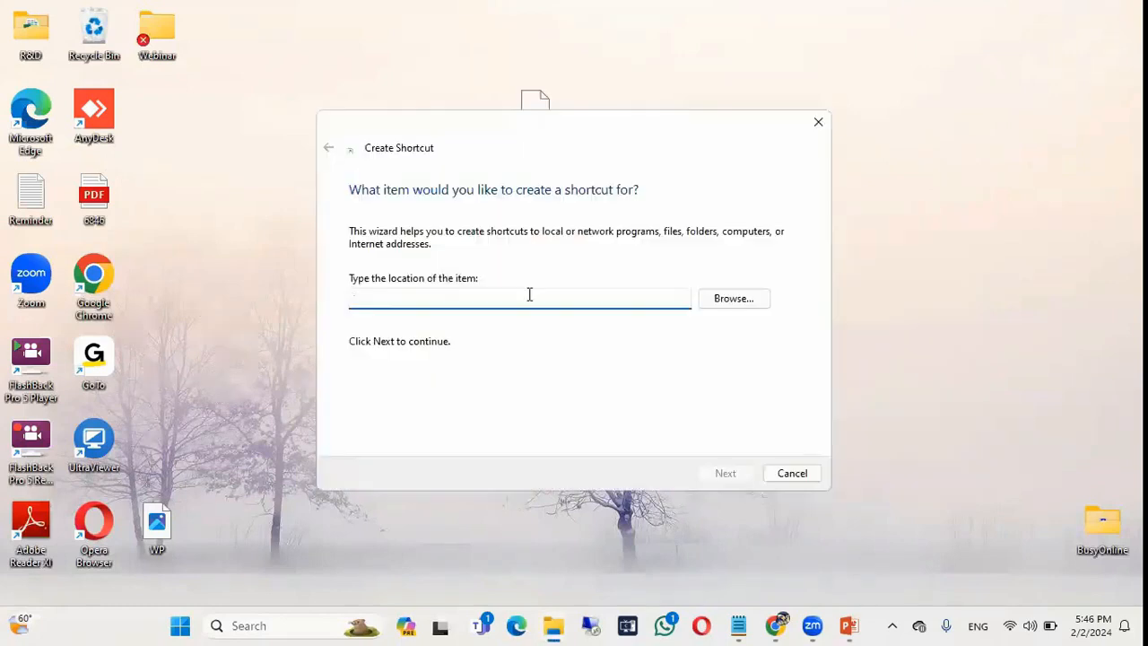
Target C:\BusyWin\Busy21.exe and begin naming the shortcut 'BUSY 21 Original'.
left_click(734, 300)
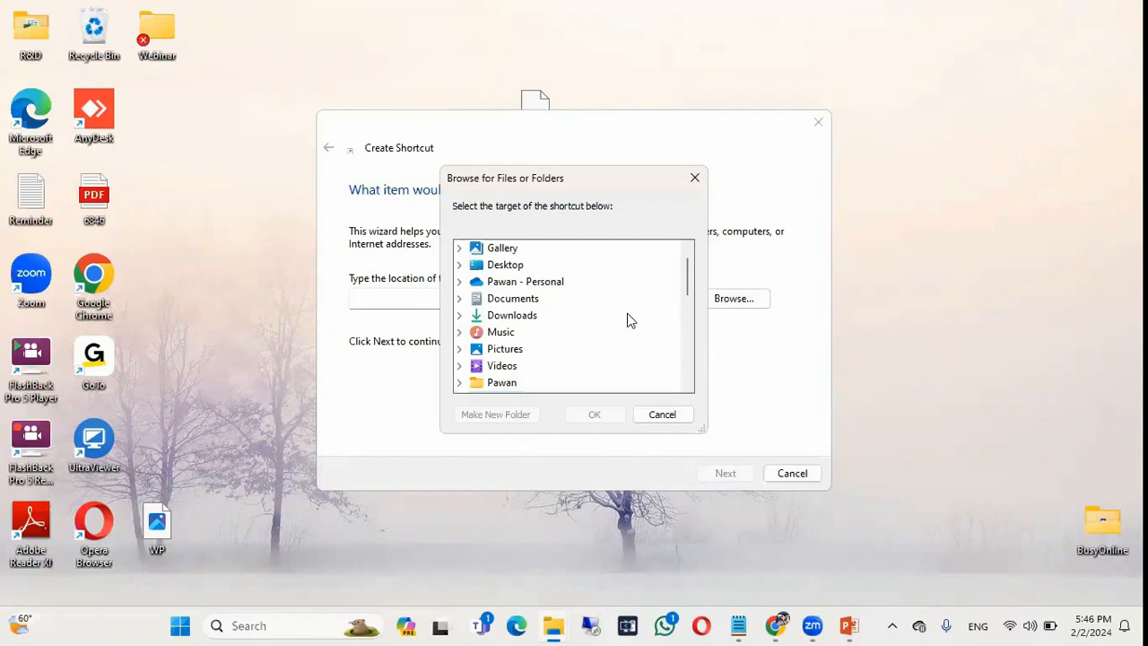
scroll(554, 325, "down", 1)
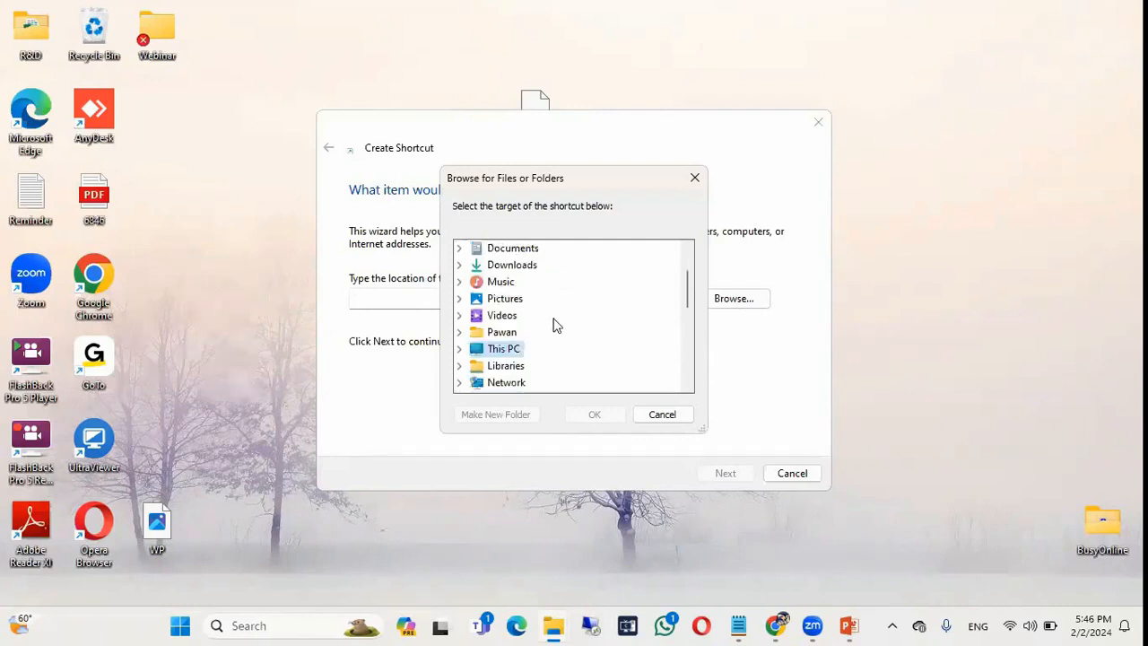
left_click(495, 352)
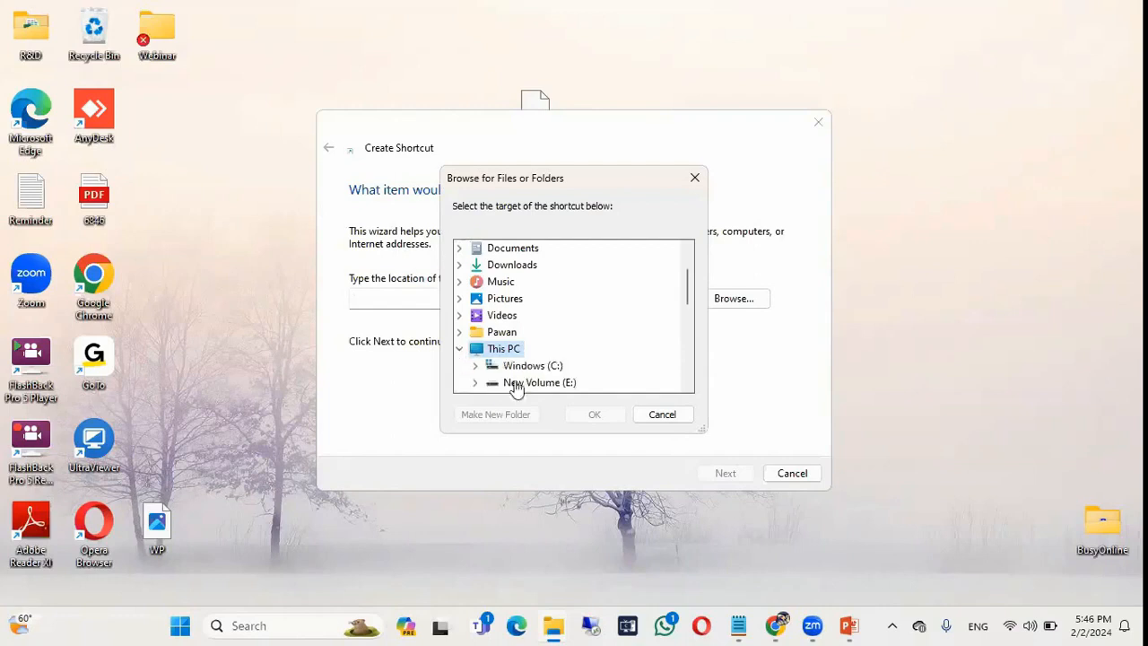
left_click(533, 365)
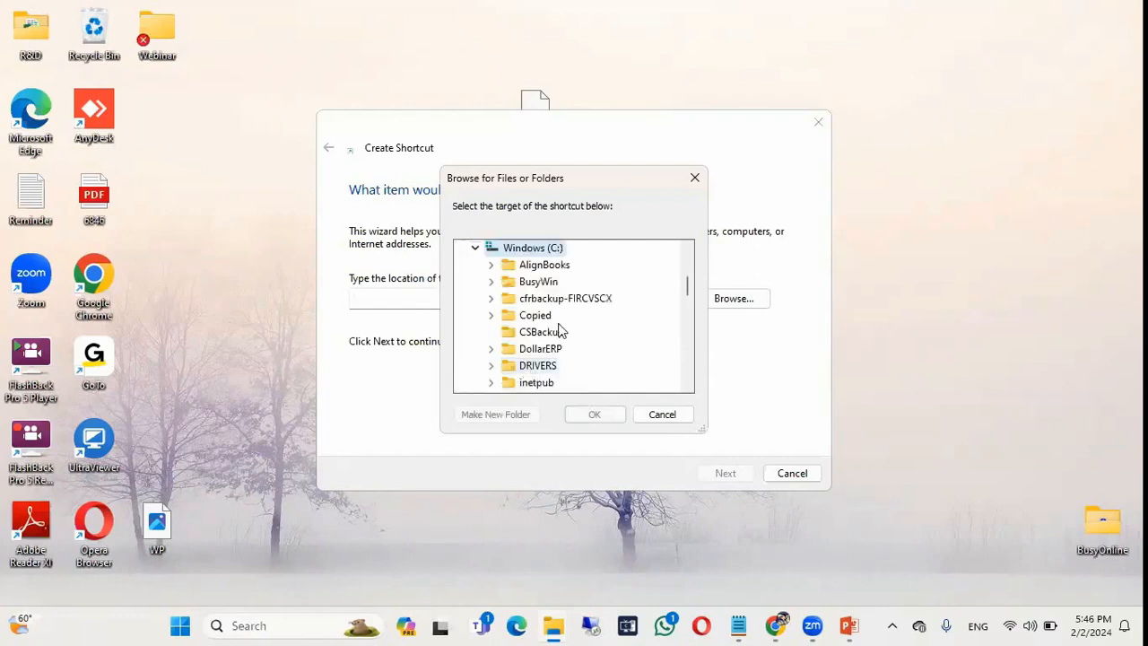
left_click(536, 282)
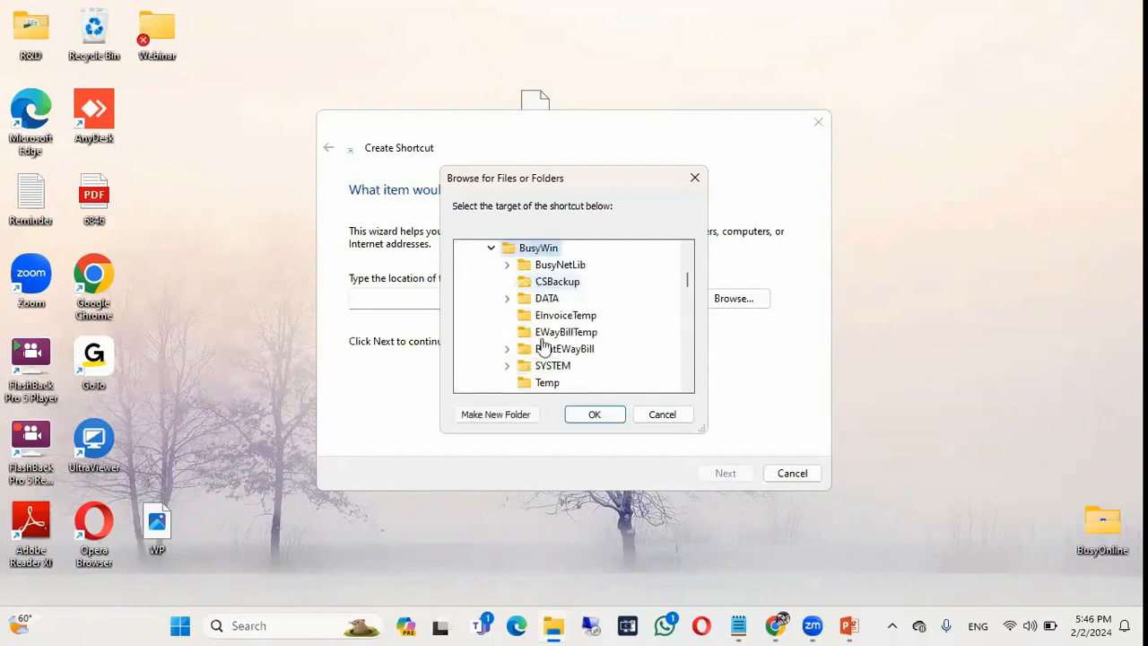
scroll(543, 346, "down", 3)
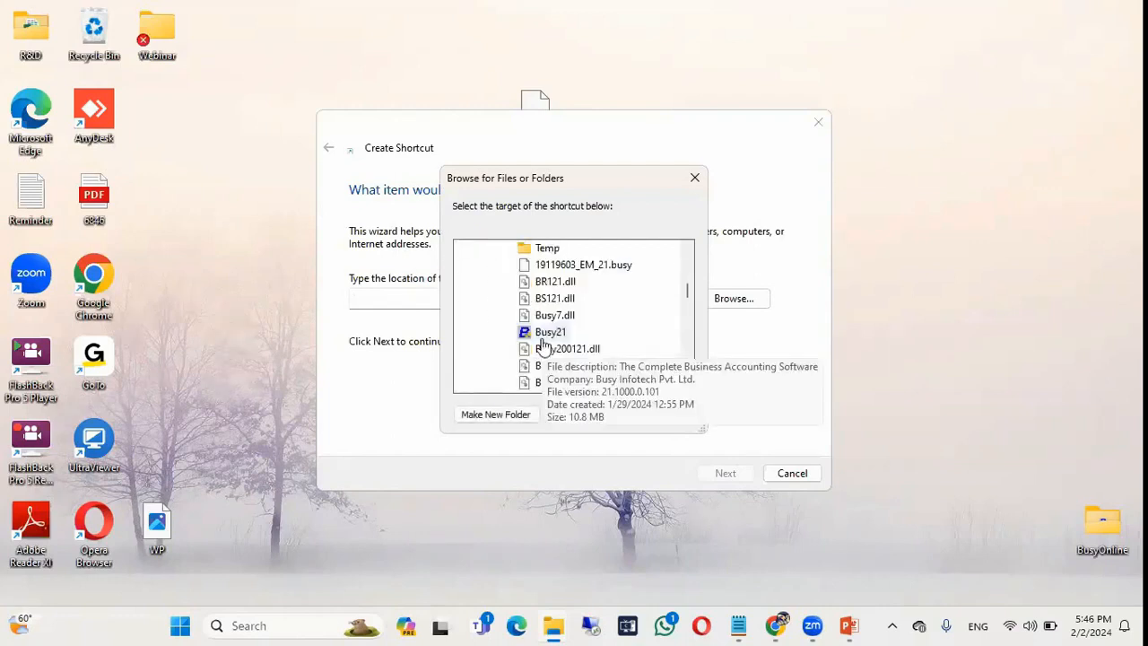
left_click(549, 329)
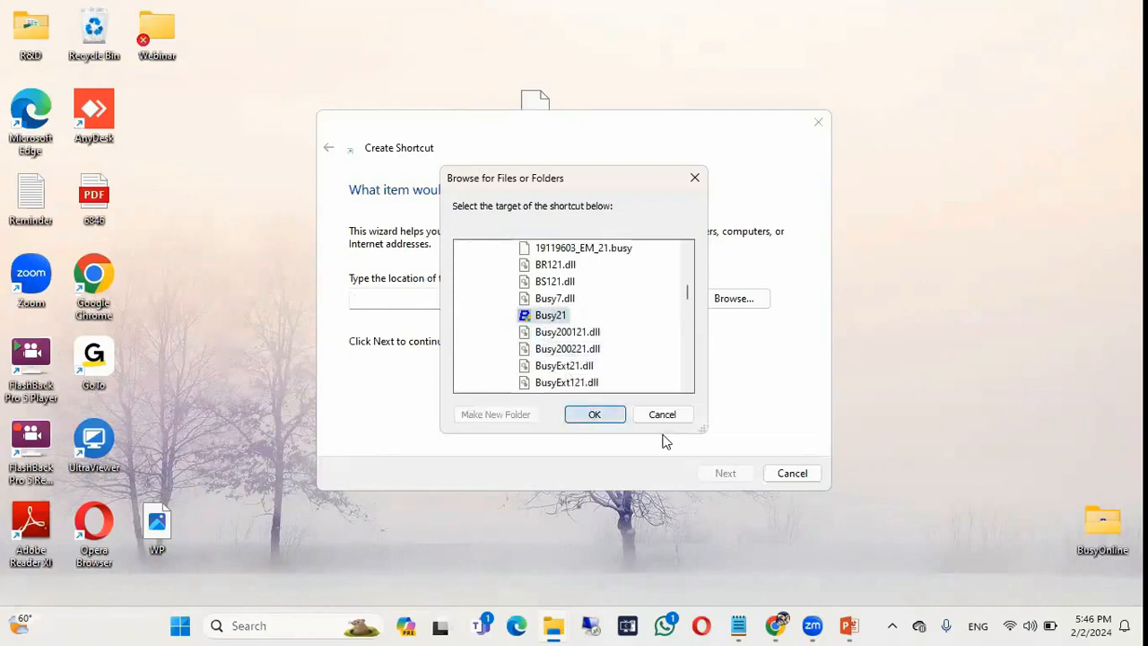
key("Return")
left_click(725, 474)
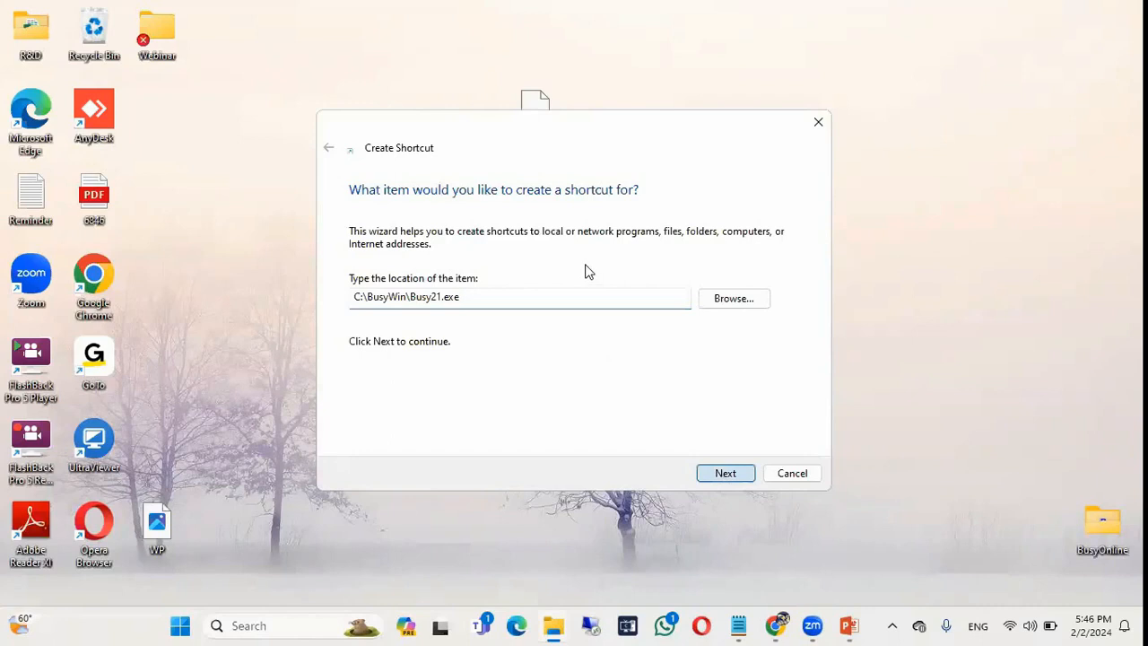
type("BUSY 21 ")
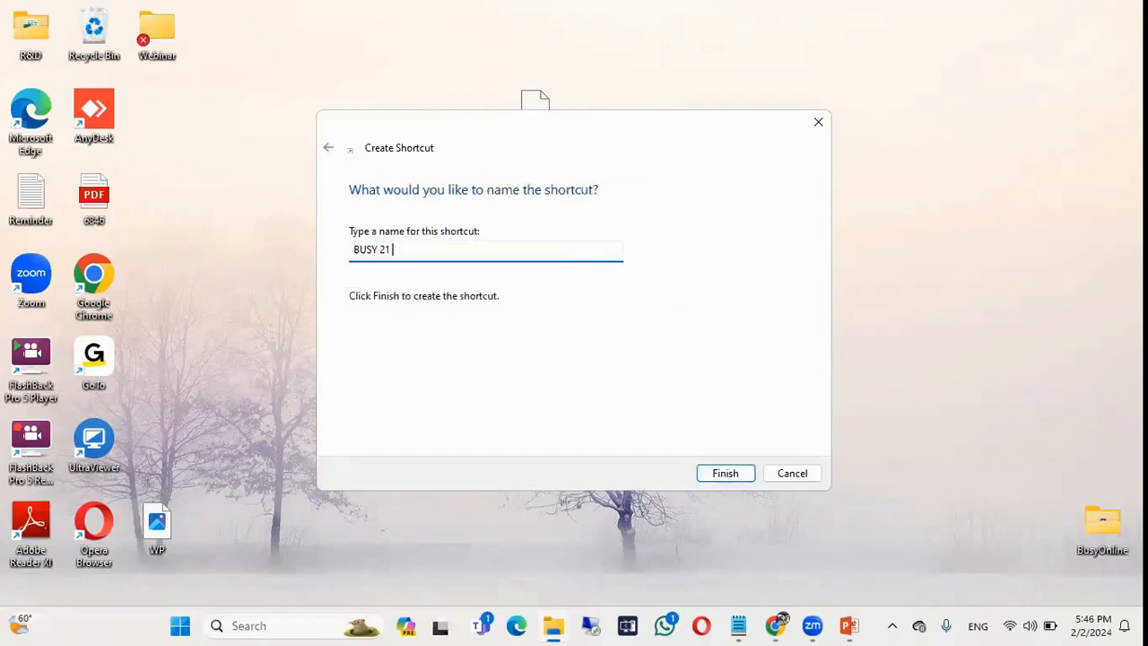
type("Ori")
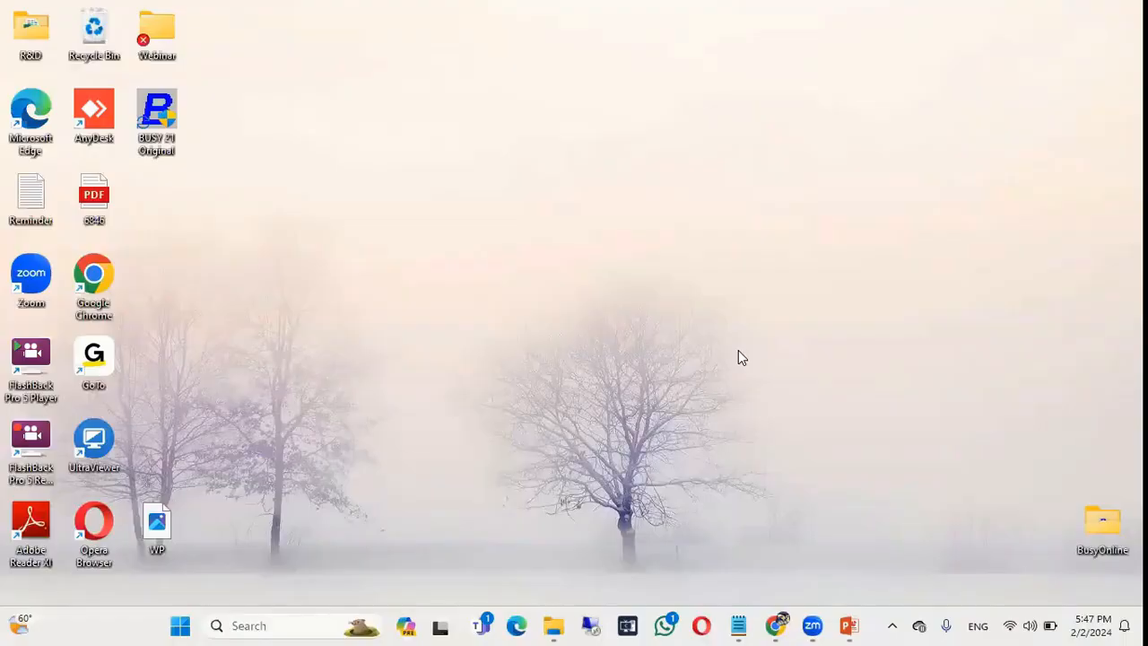
right_click(463, 113)
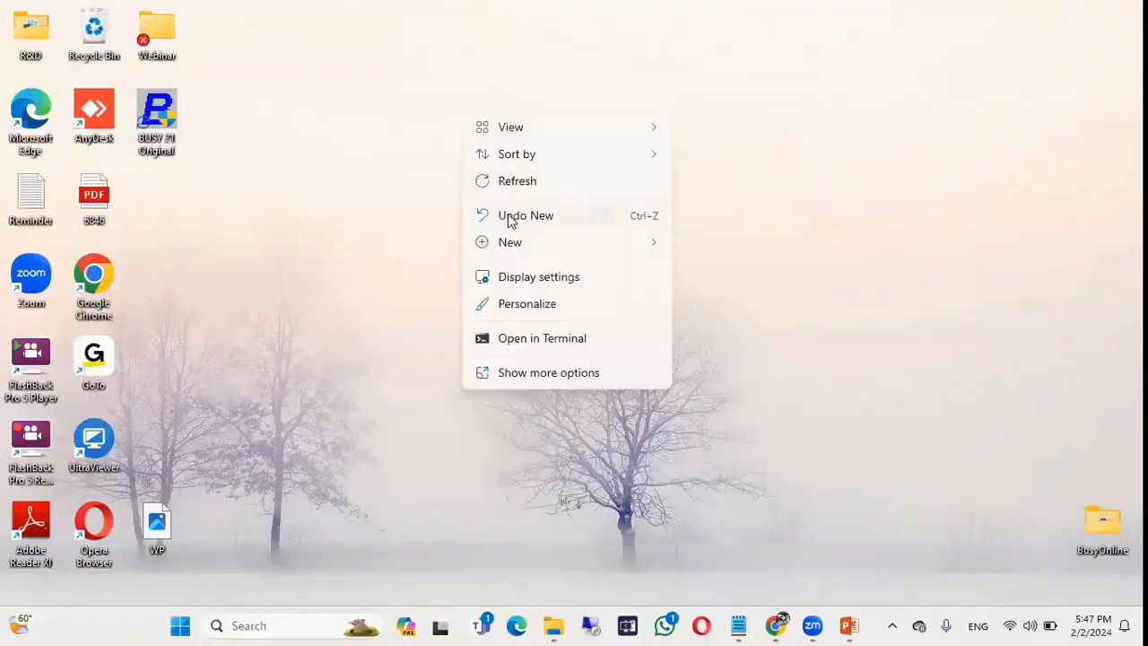
left_click(330, 137)
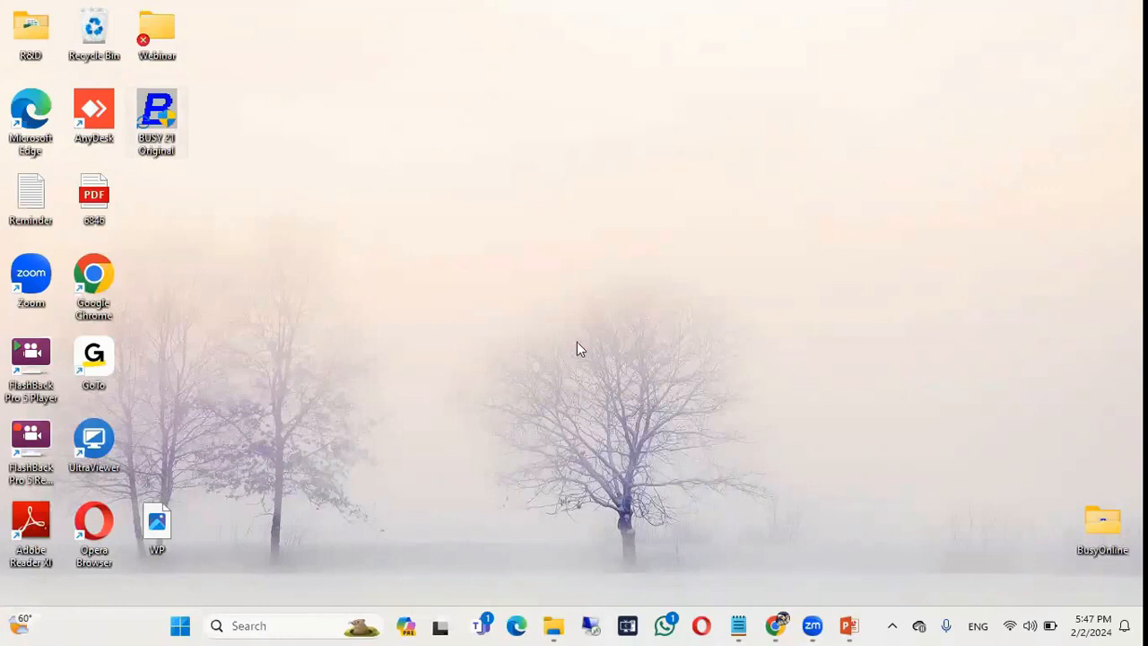
key("alt+Tab")
key("alt+Tab")
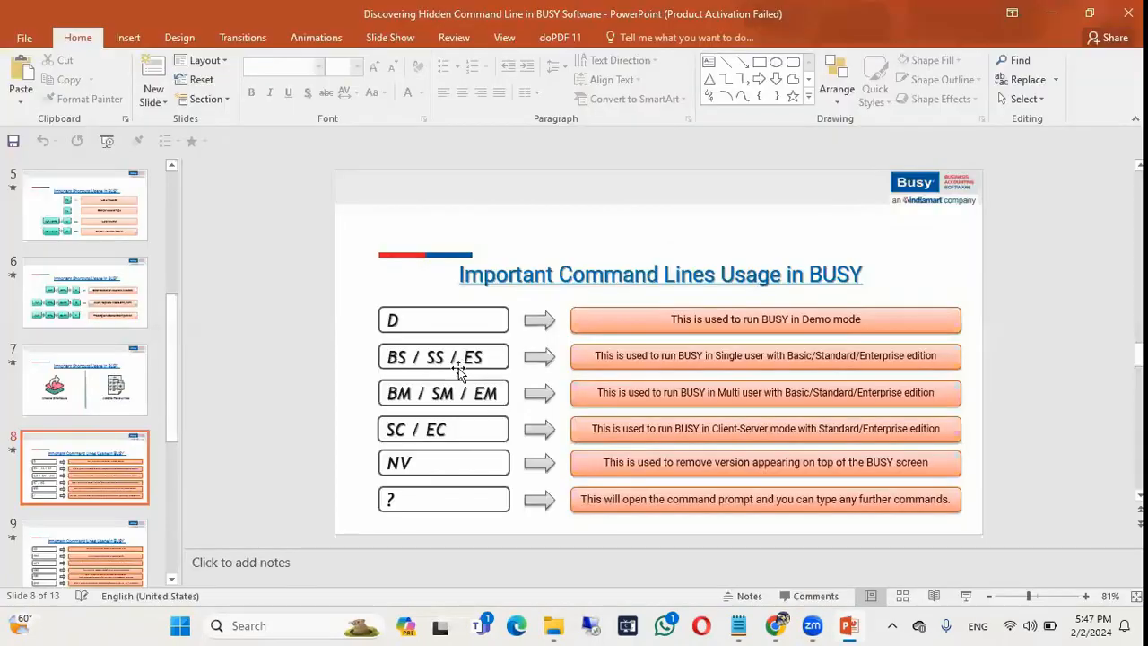
key("shift+F5")
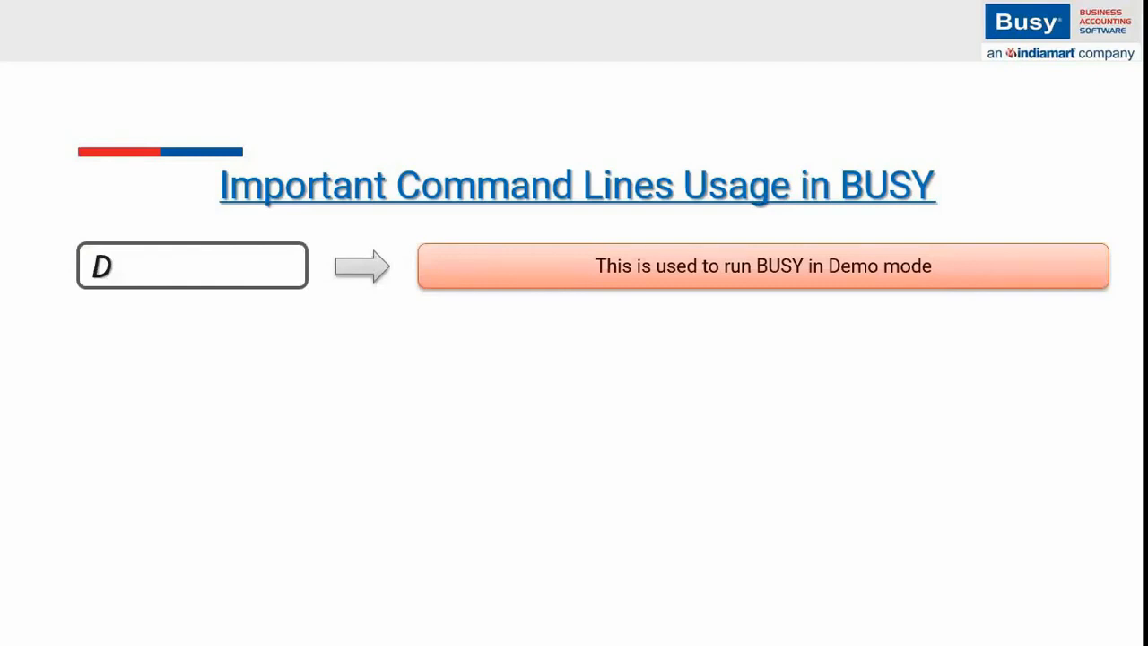
key("alt+Tab")
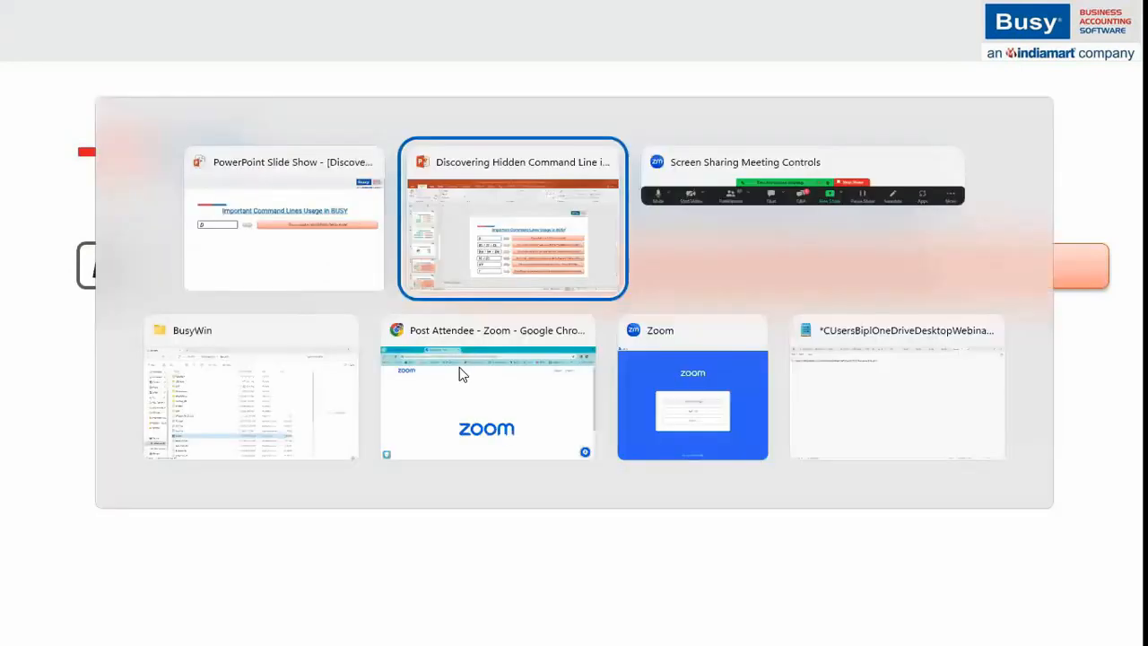
key("alt+Tab")
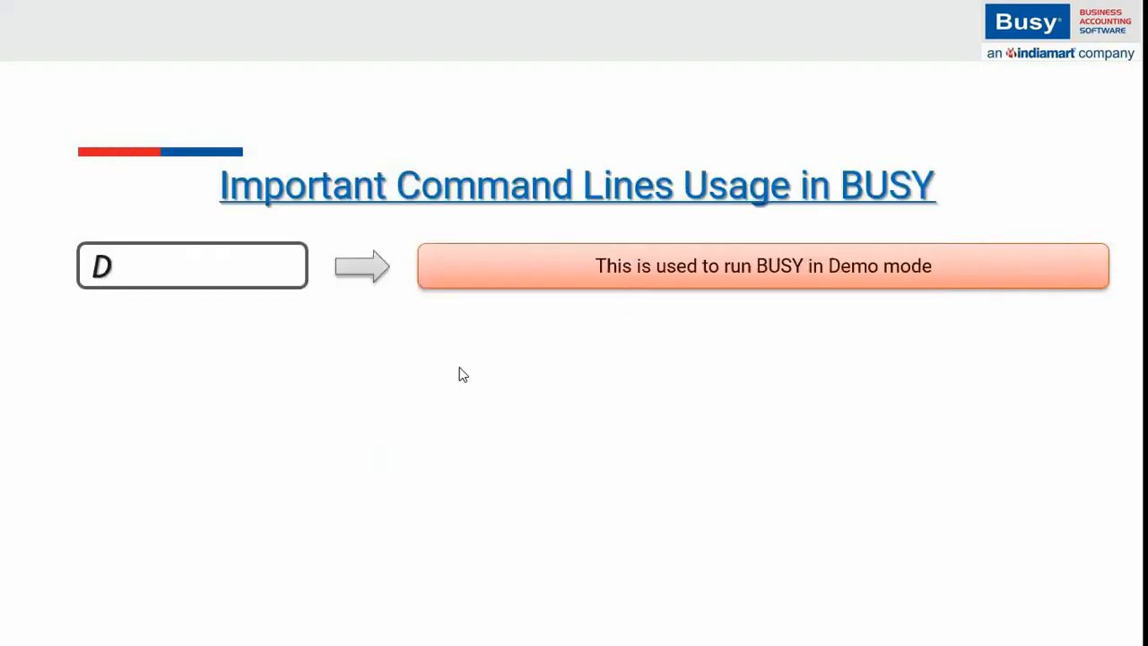
key("super+d")
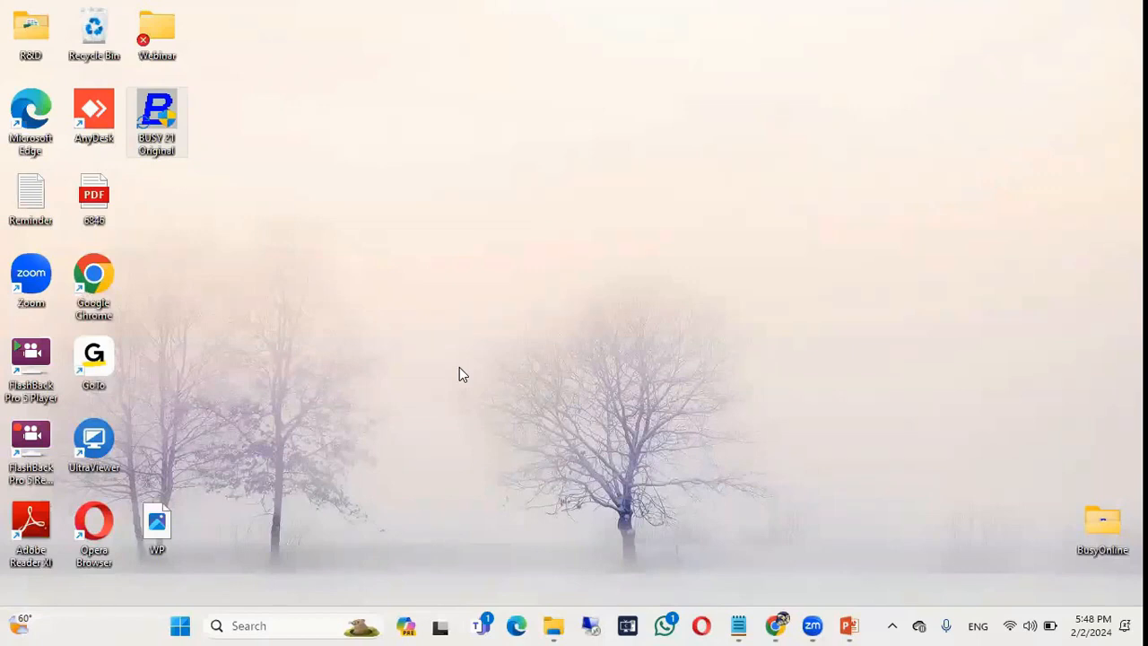
Start creating a new shortcut from the desktop's New menu.
key("alt+Tab")
right_click(453, 144)
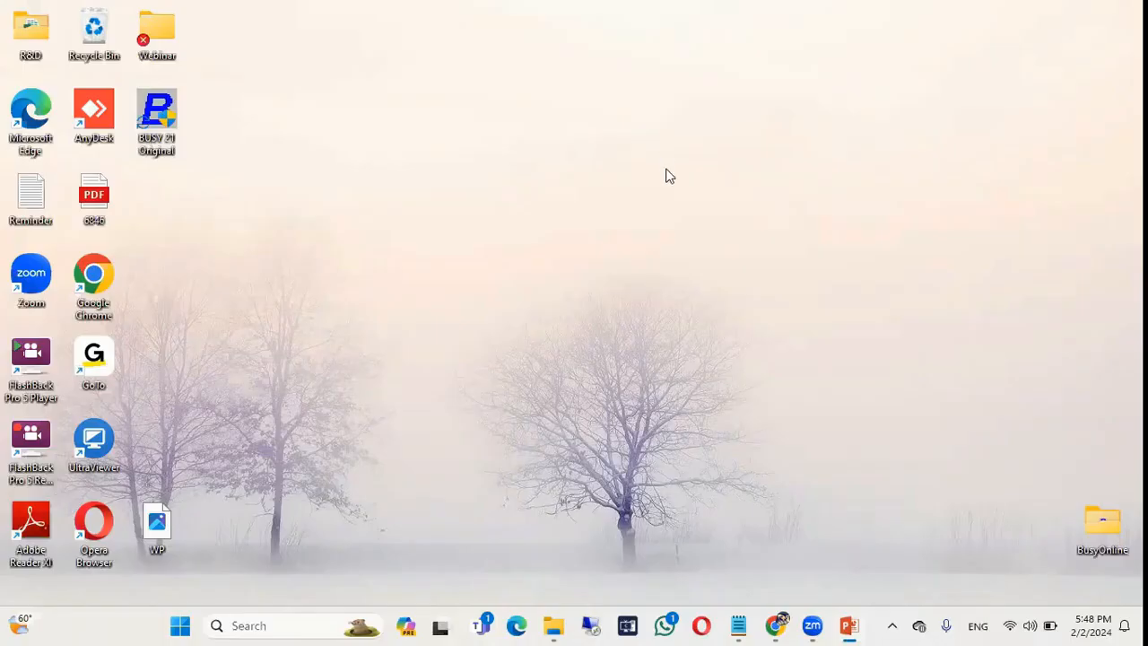
right_click(638, 108)
mouse_move(751, 235)
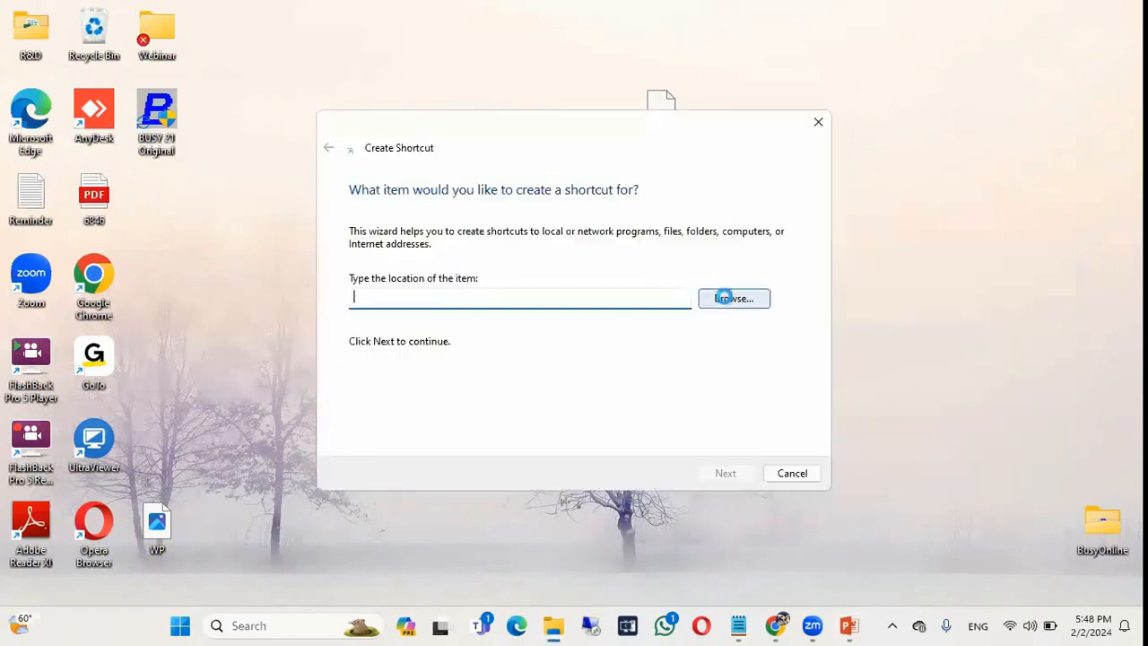
left_click(734, 298)
Set the shortcut target to C:\BusyWin\Busy21.exe.
scroll(574, 276, "down", 3)
left_click(504, 270)
left_click(523, 283)
double_click(538, 284)
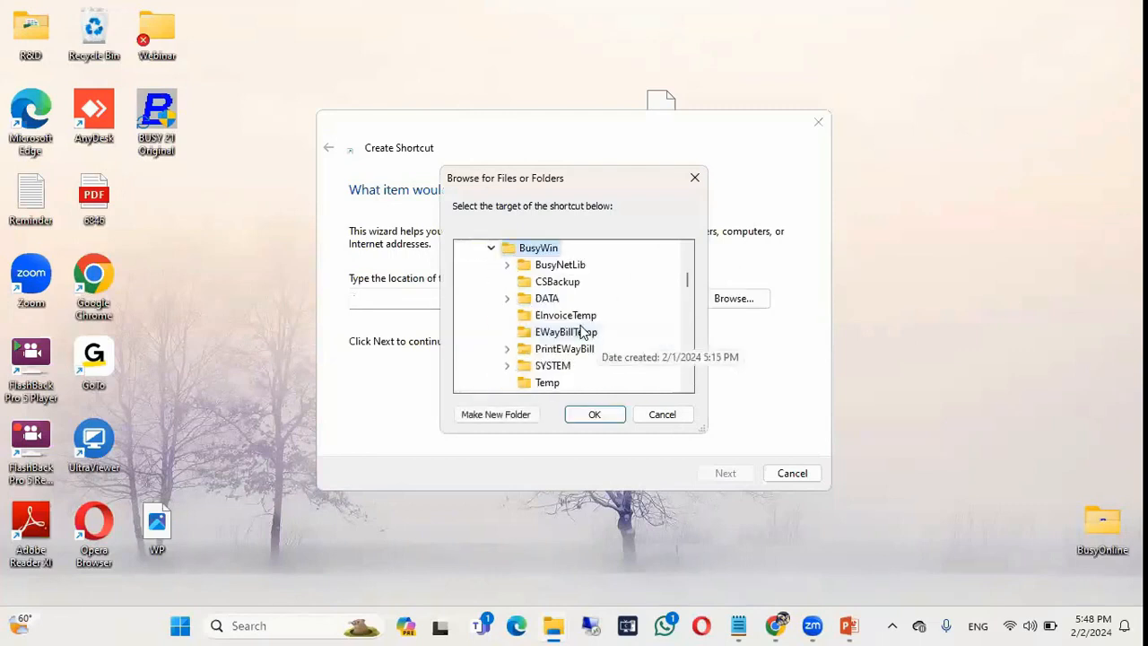
scroll(565, 350, "down", 2)
left_click(549, 363)
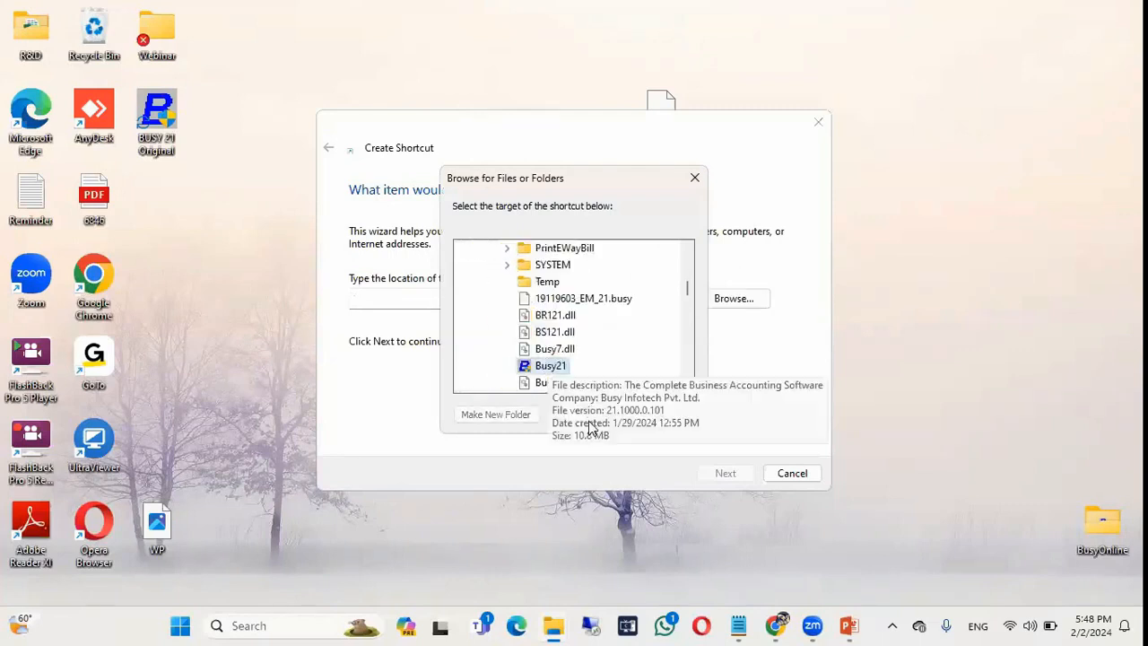
key("Return")
Append the D demo switch, finish the Busy21 shortcut, and launch Busy 21 from it.
left_click(491, 292)
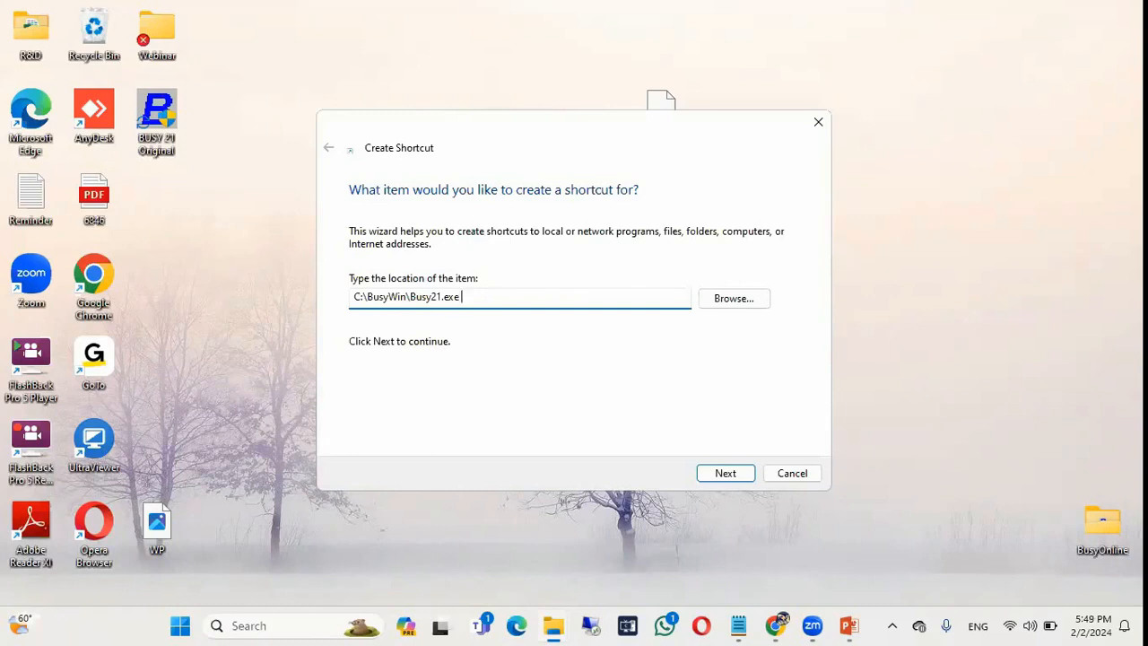
type("D")
left_click(726, 474)
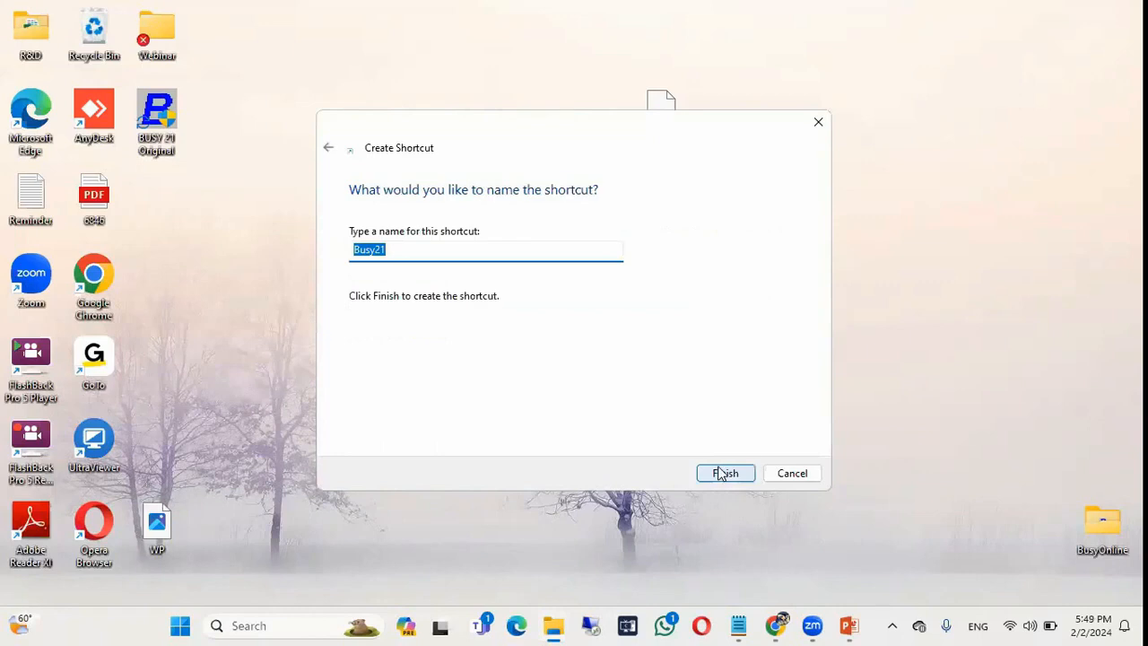
left_click(720, 473)
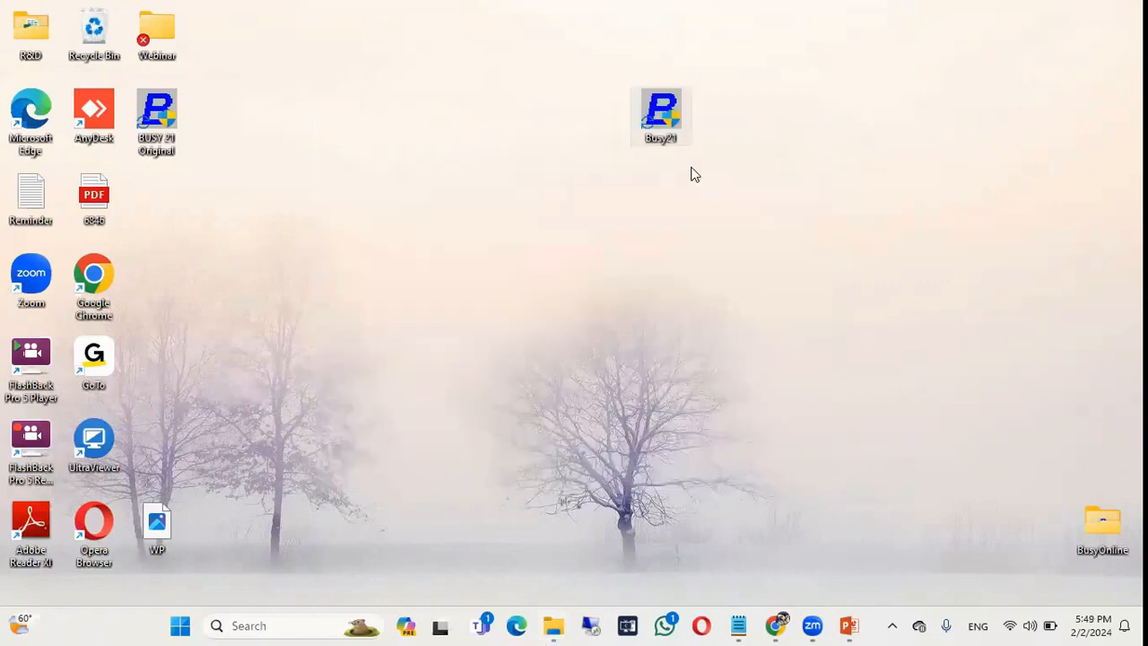
double_click(664, 116)
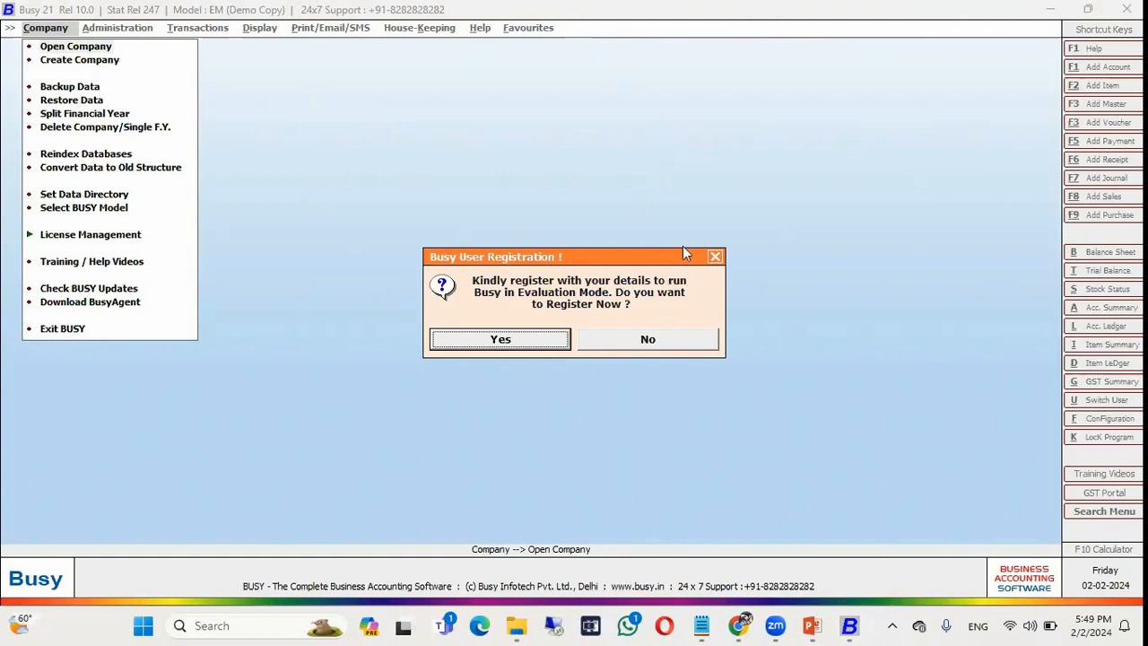
left_click(649, 340)
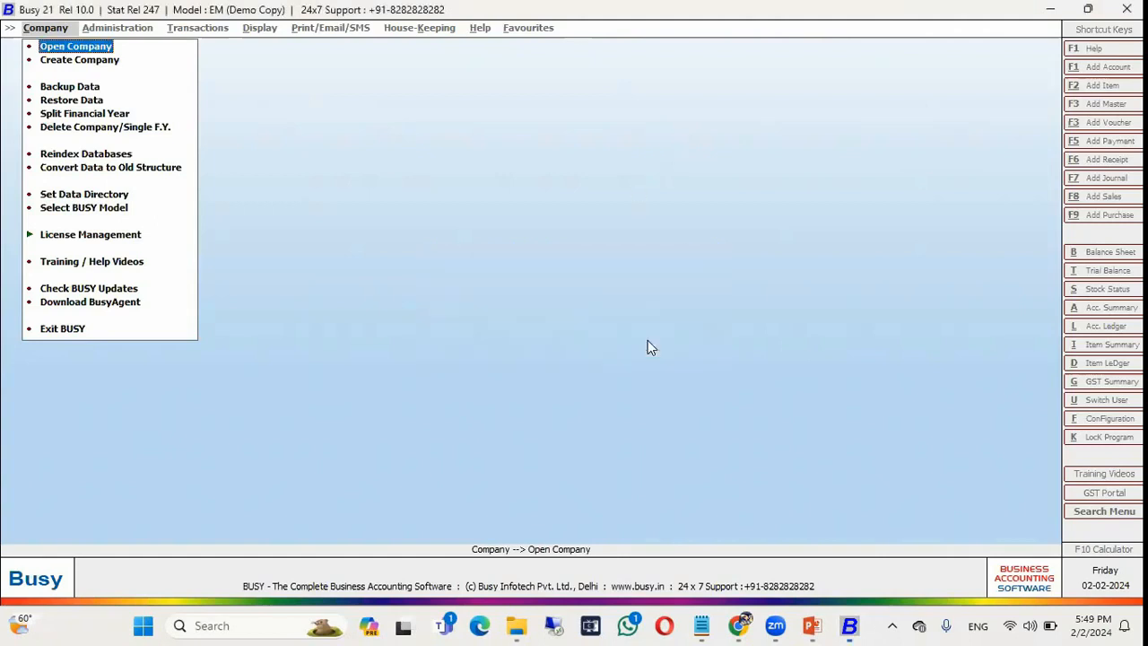
left_click(61, 329)
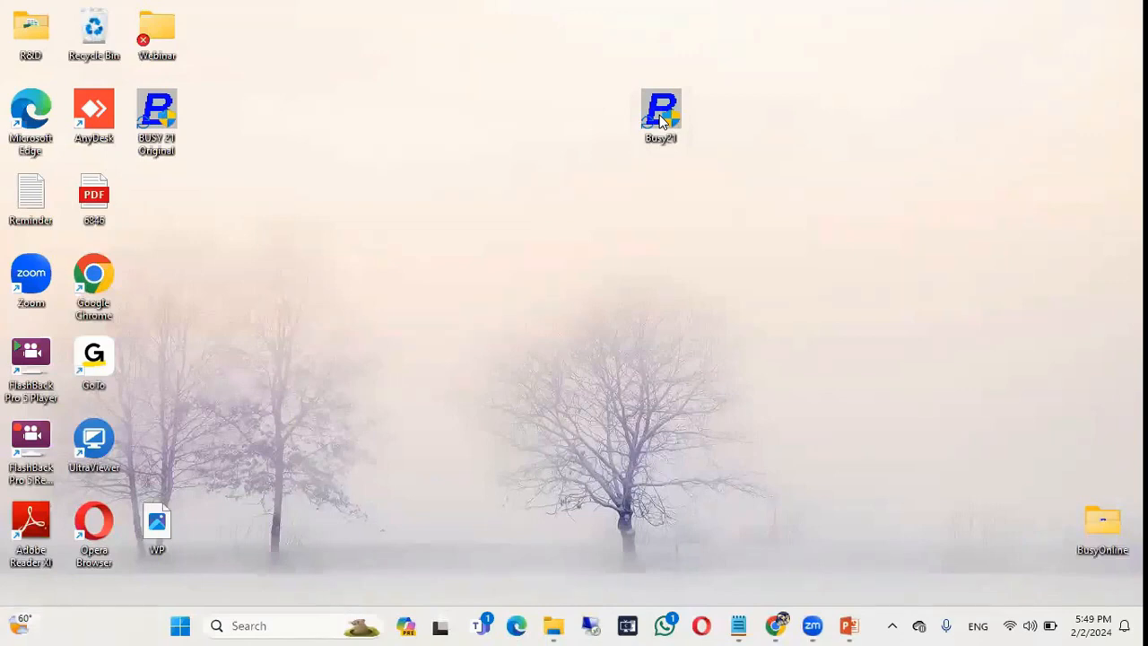
Return to PowerPoint, play slide 8 full screen, and reveal the BM / SM / EM row.
key("alt+Tab")
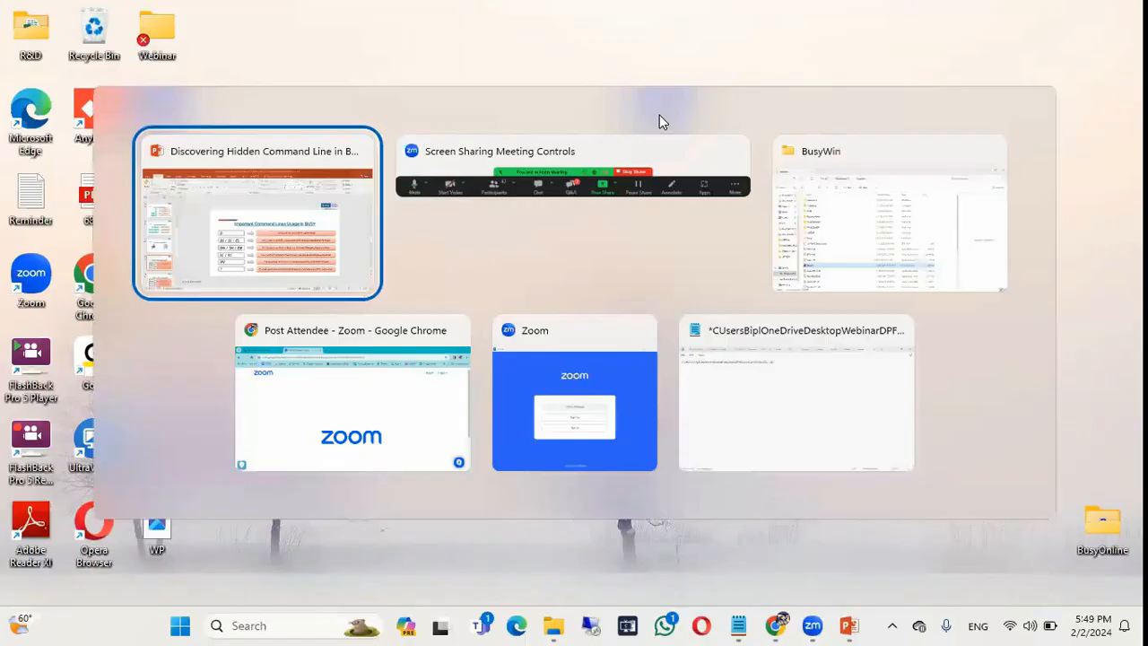
key("shift+F5")
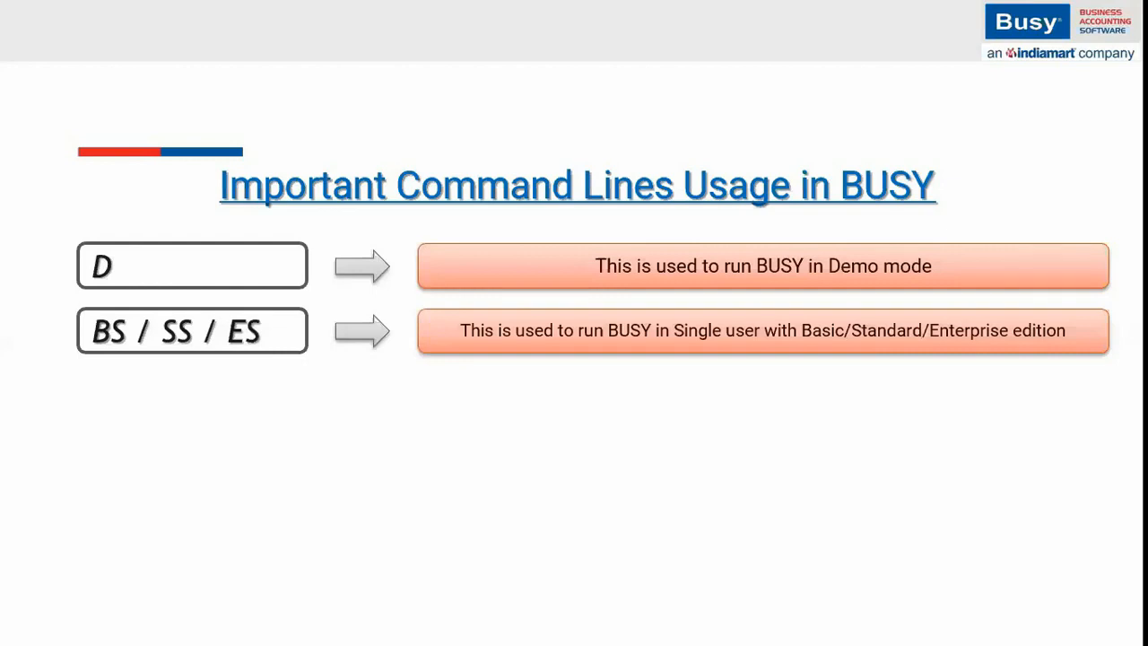
key("Right")
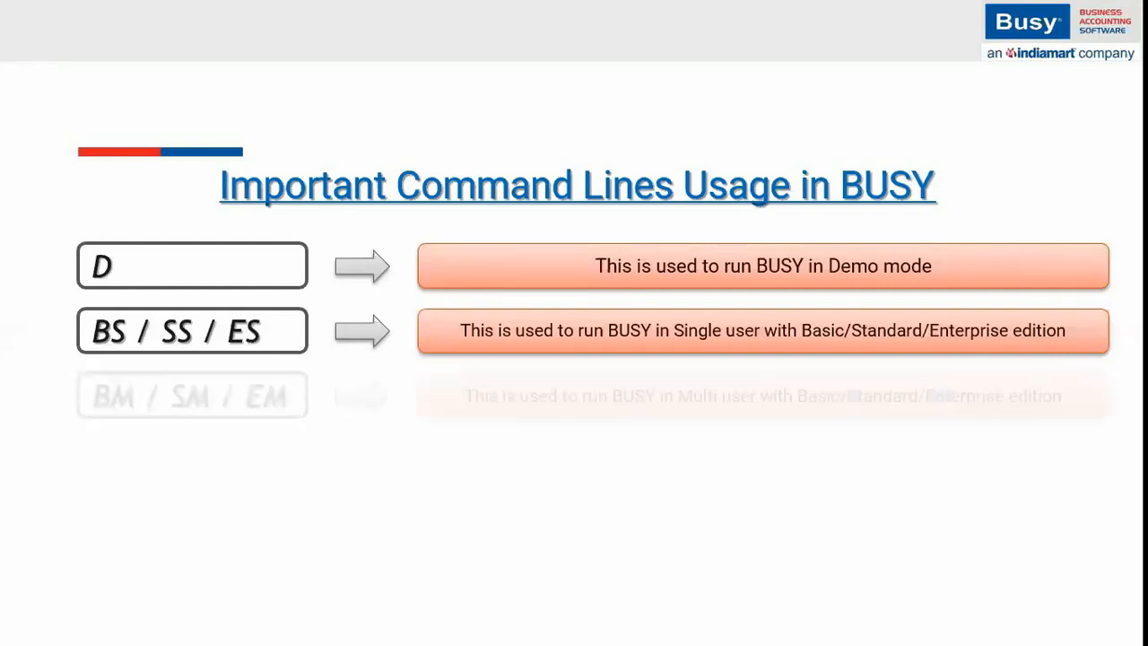
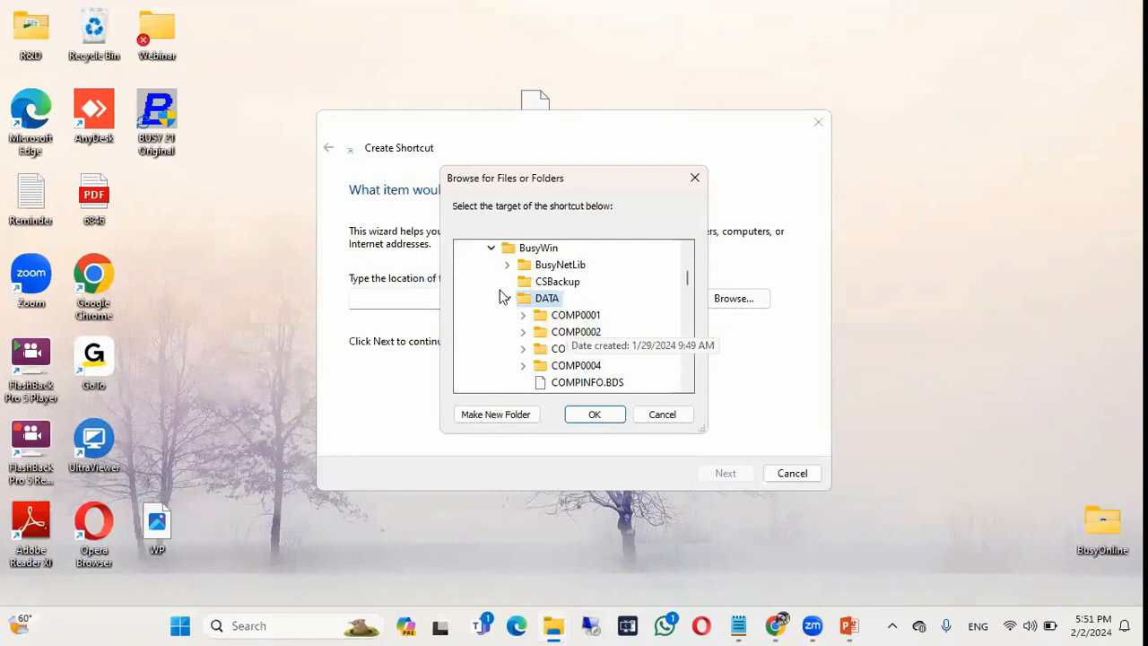
Target C:\BusyWin\Busy21.exe with the SS switch and finish the Busy21 shortcut.
scroll(533, 321, "down", 5)
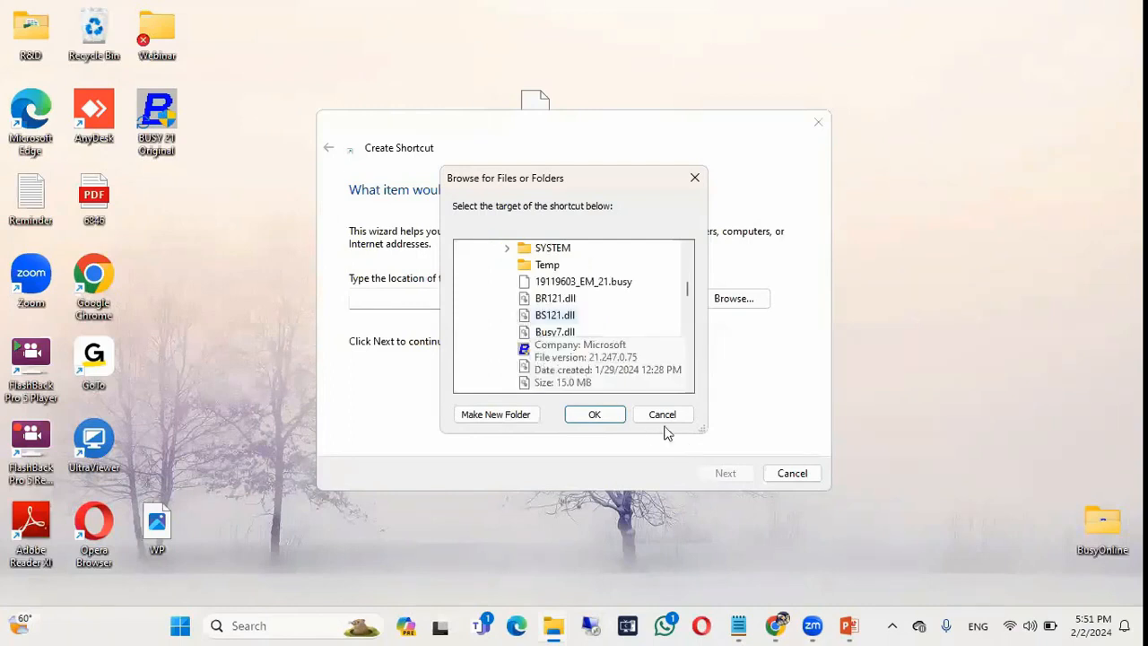
left_click(600, 421)
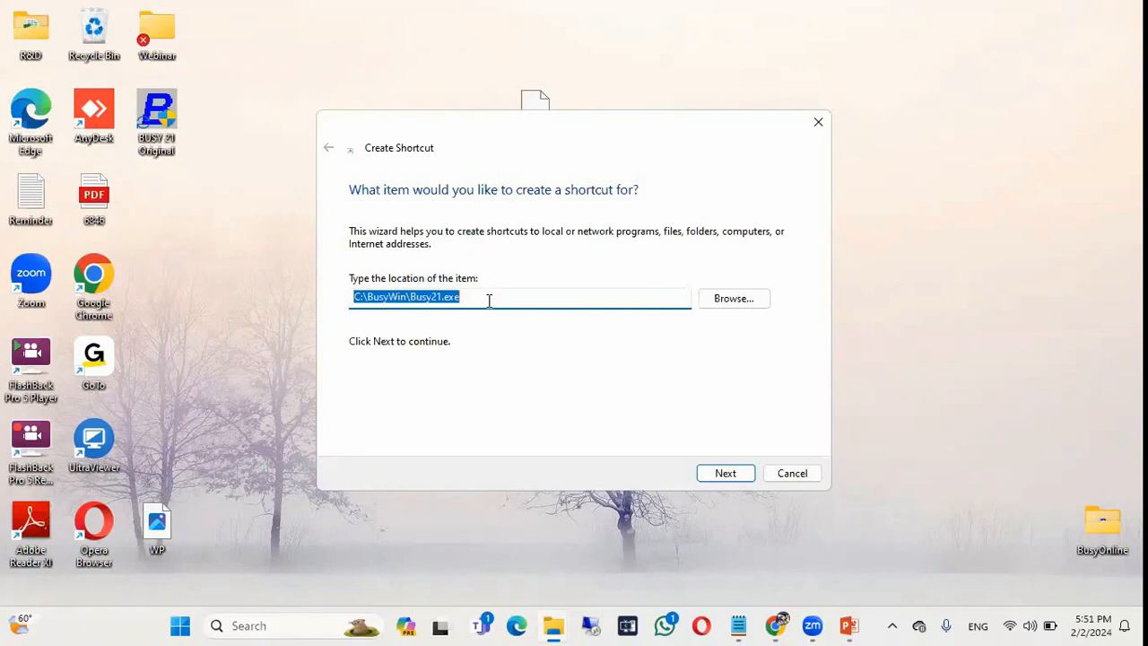
left_click(488, 301)
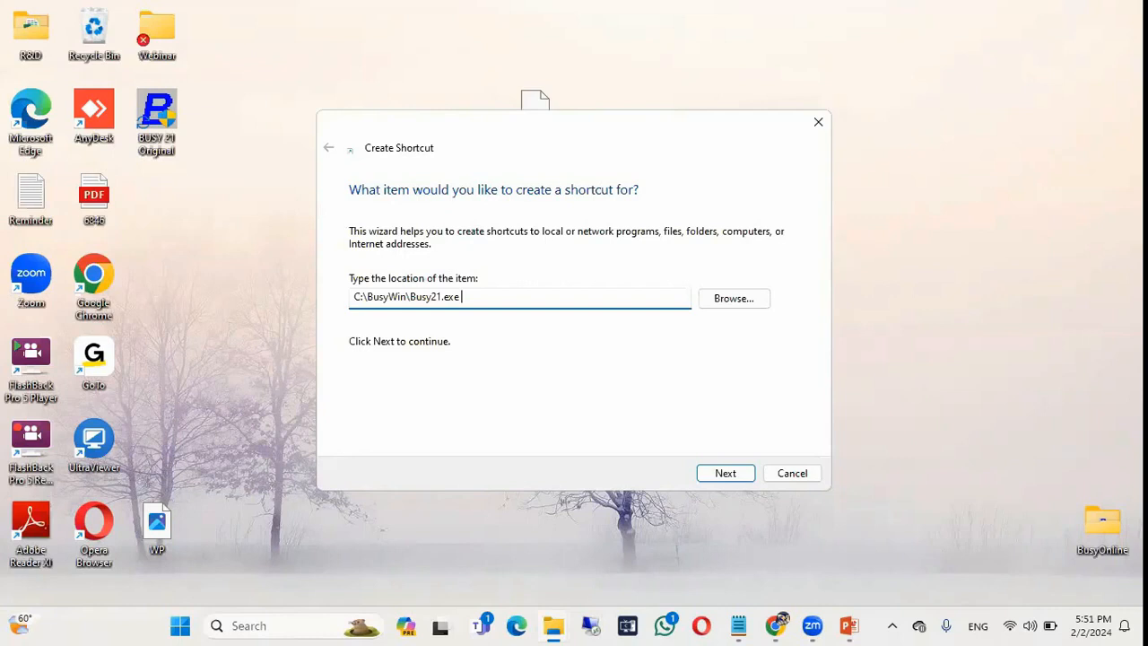
type("SS")
left_click(725, 473)
left_click(726, 475)
Launch Busy in SS mode, confirm Select BUSY Model is refused, and exit Busy.
double_click(538, 105)
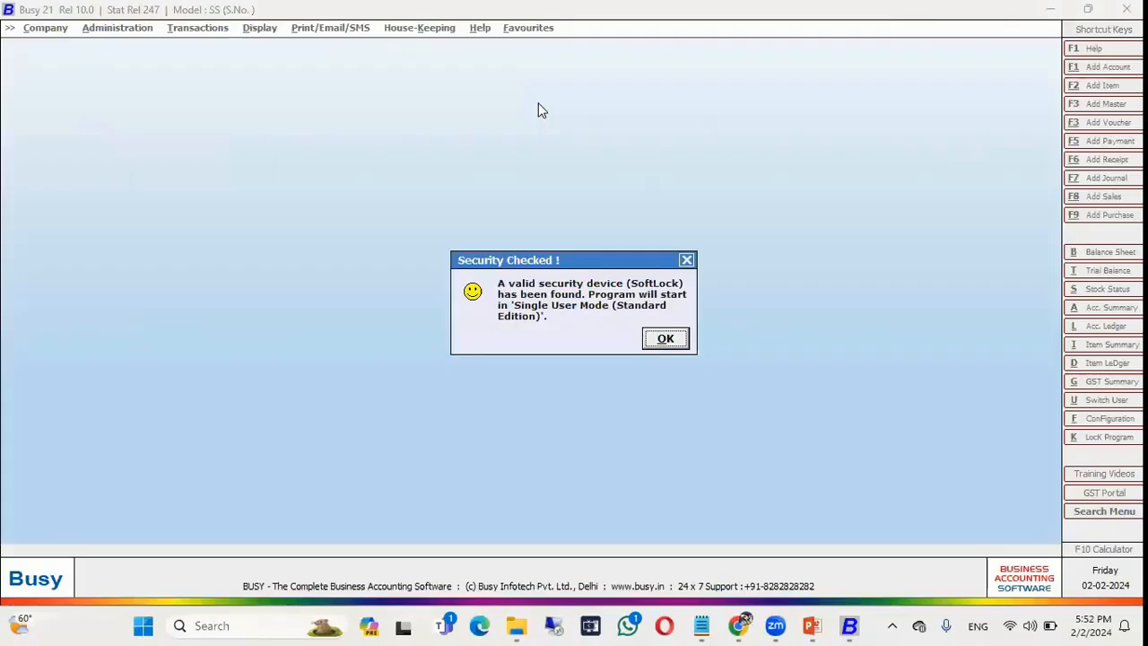
key("Return")
key("Return")
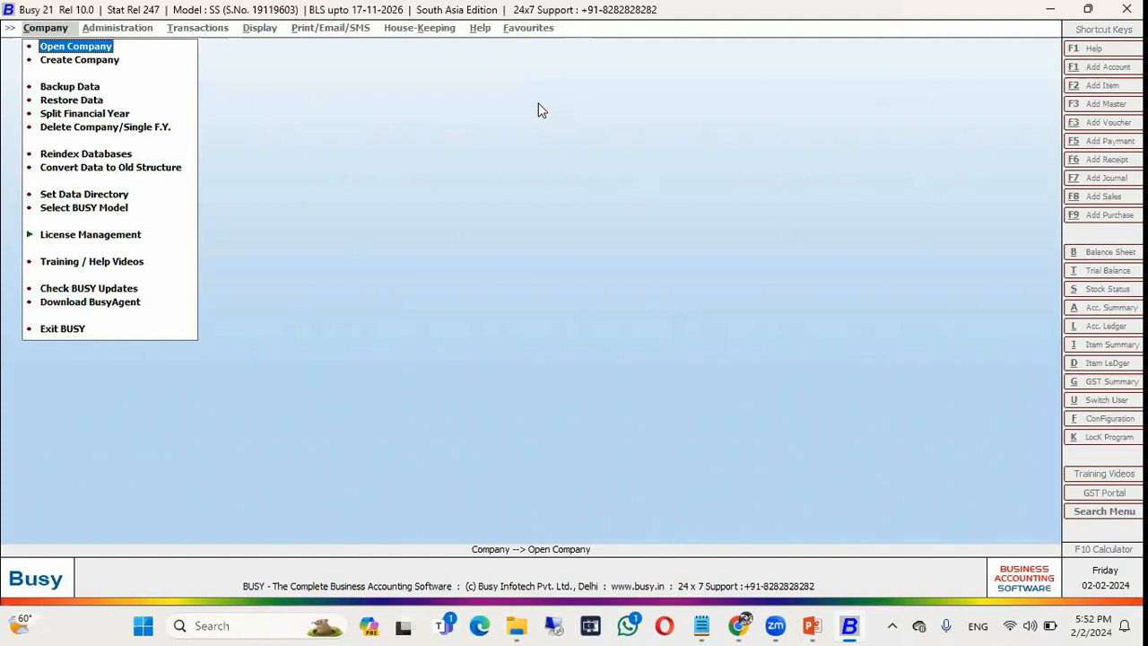
key("Down")
key("Down")
key("Down")
key("Down")
key("Down")
key("Down")
key("Down")
key("Down")
key("Down")
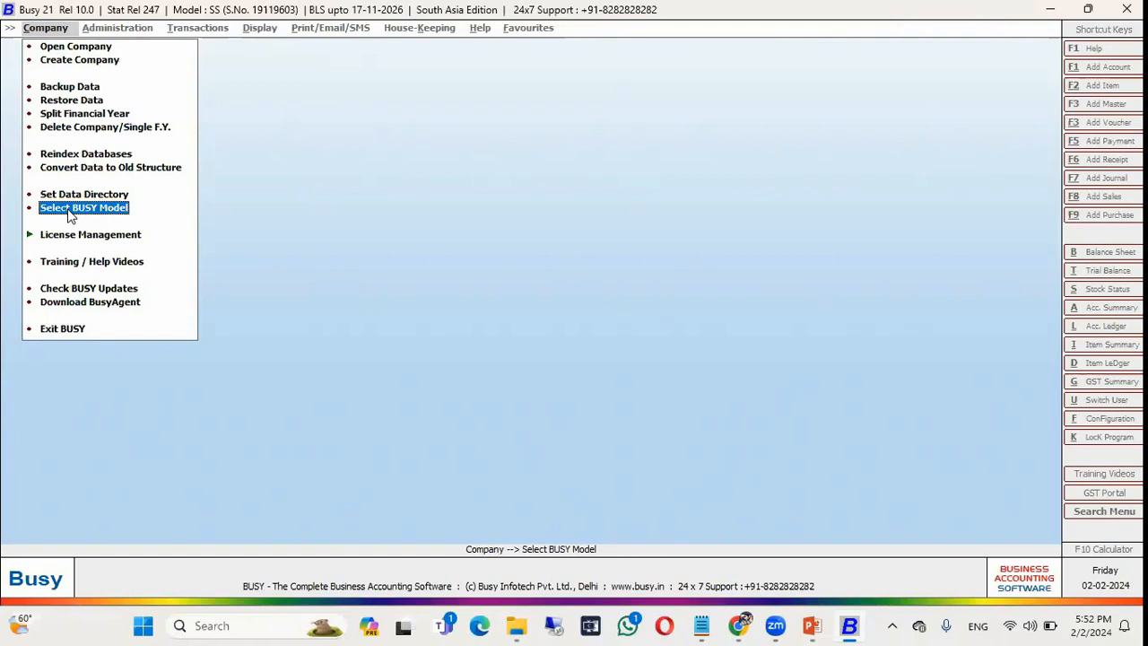
left_click(70, 212)
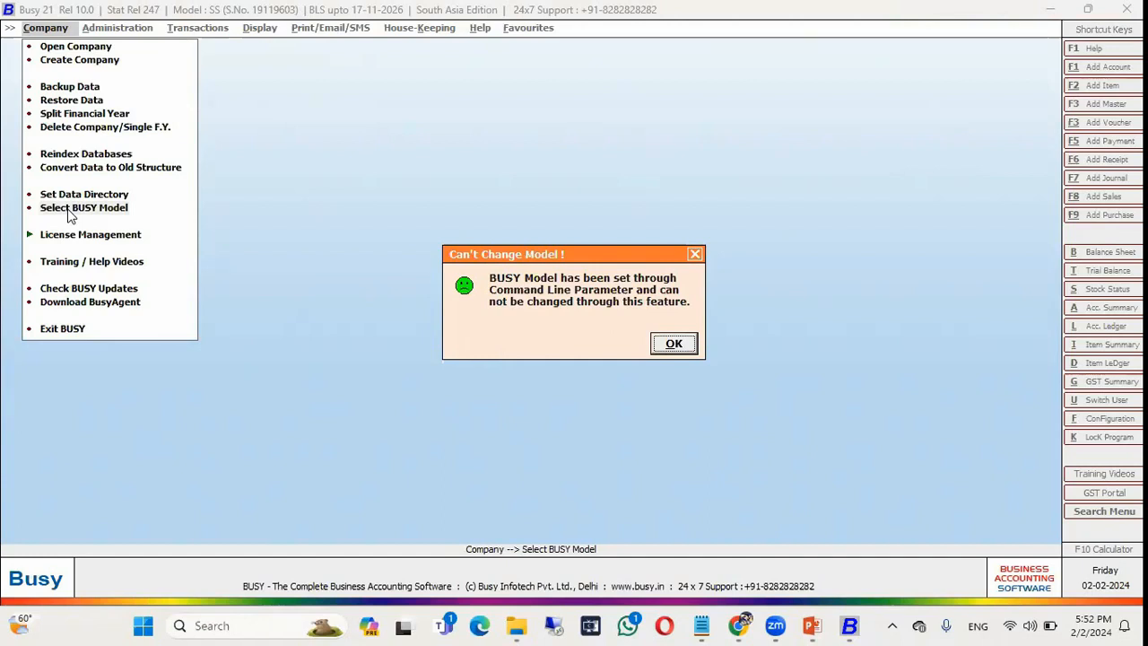
key("Return")
left_click(63, 330)
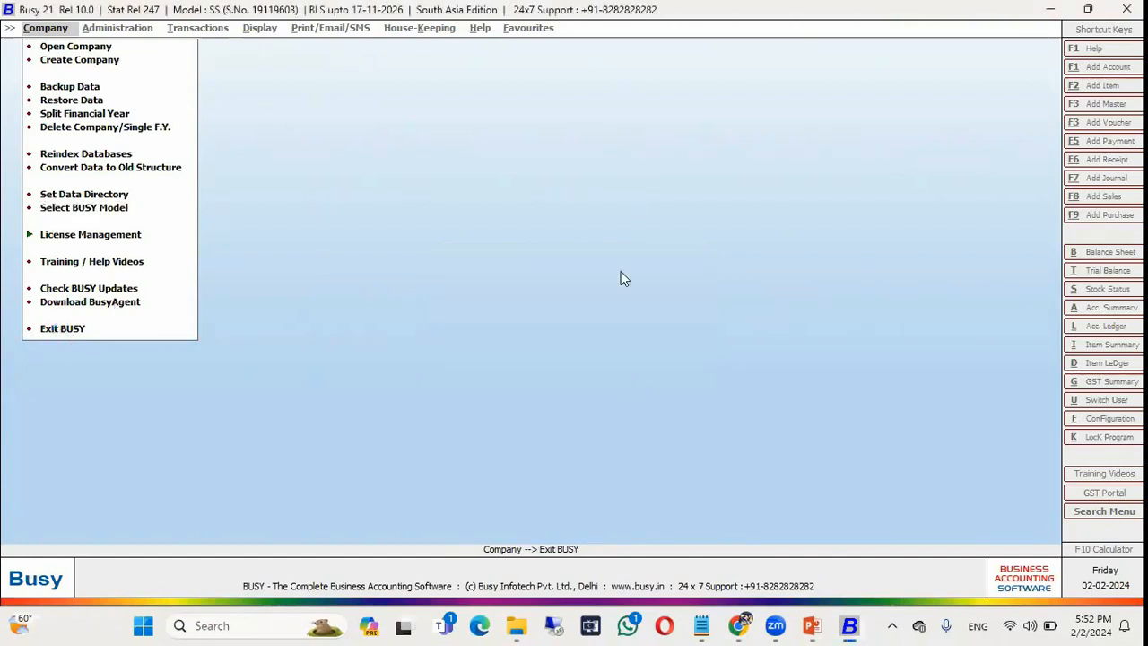
In the Busy21 shortcut's properties, replace the SS switch in the target with BS.
right_click(530, 129)
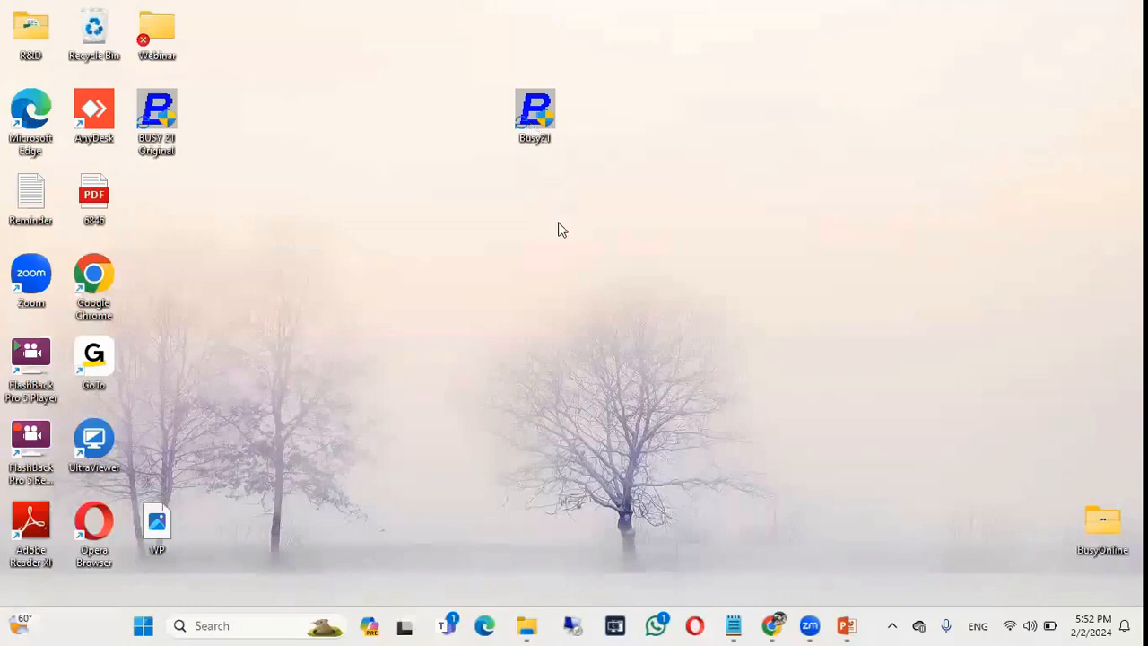
left_click(487, 308)
right_click(524, 124)
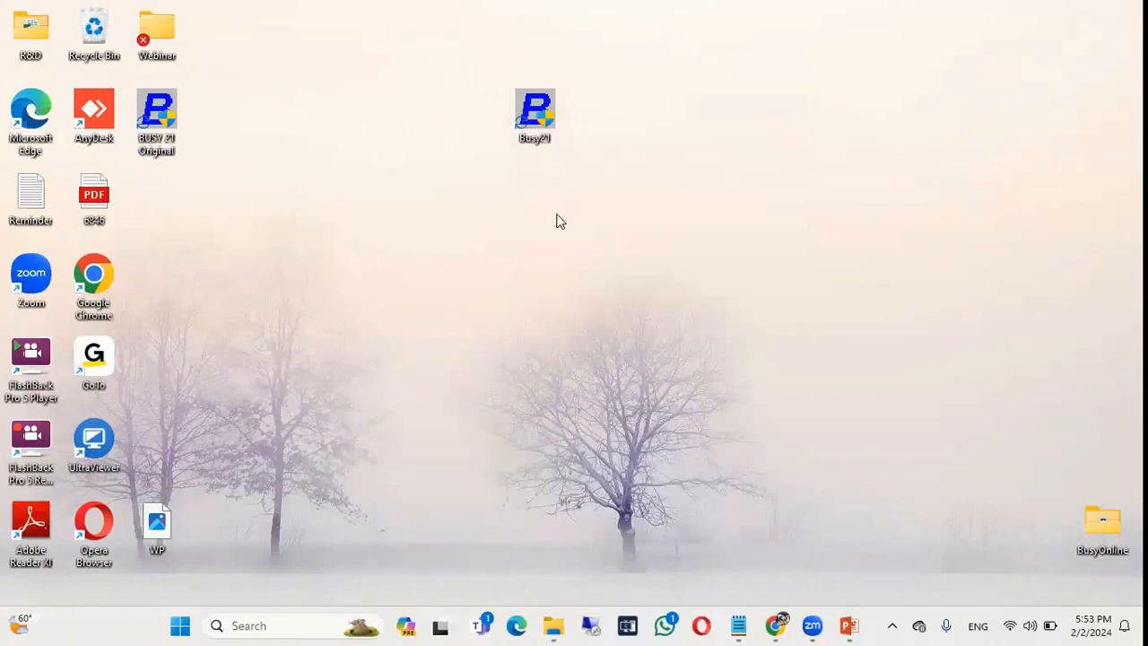
key("alt+Return")
left_click(737, 286)
type("SS")
key("BackSpace")
key("BackSpace")
key("BackSpace")
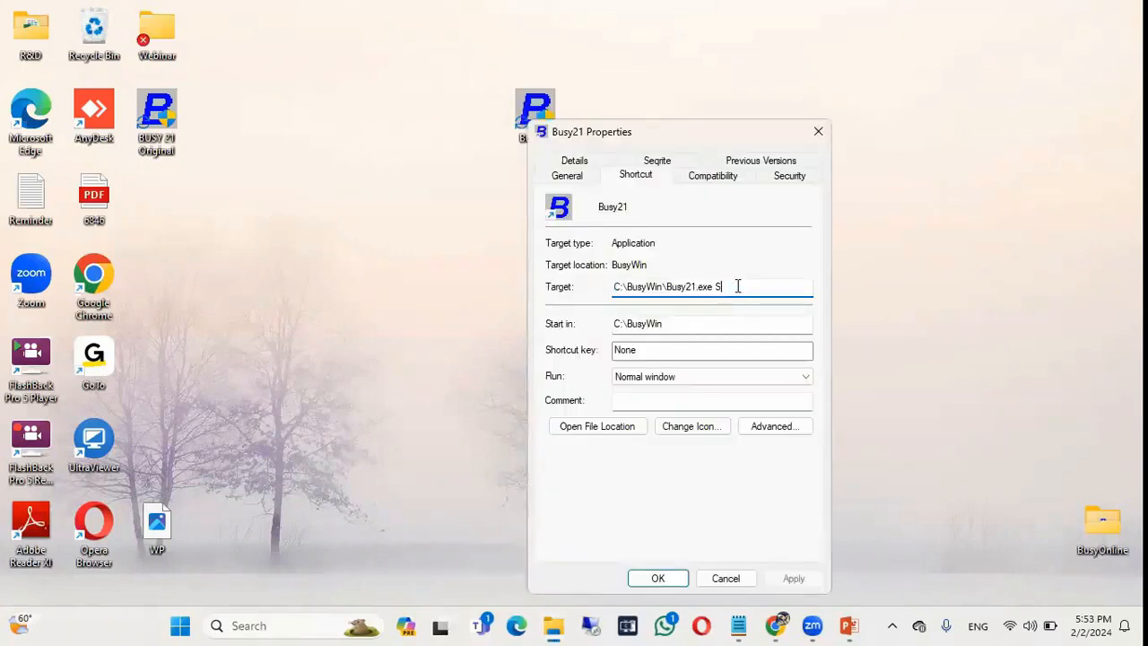
type("es")
key("BackSpace")
key("BackSpace")
type("BS")
Save the BS target and relaunch Busy 21 from the shortcut.
left_click_drag(720, 128, 797, 8)
left_click(877, 465)
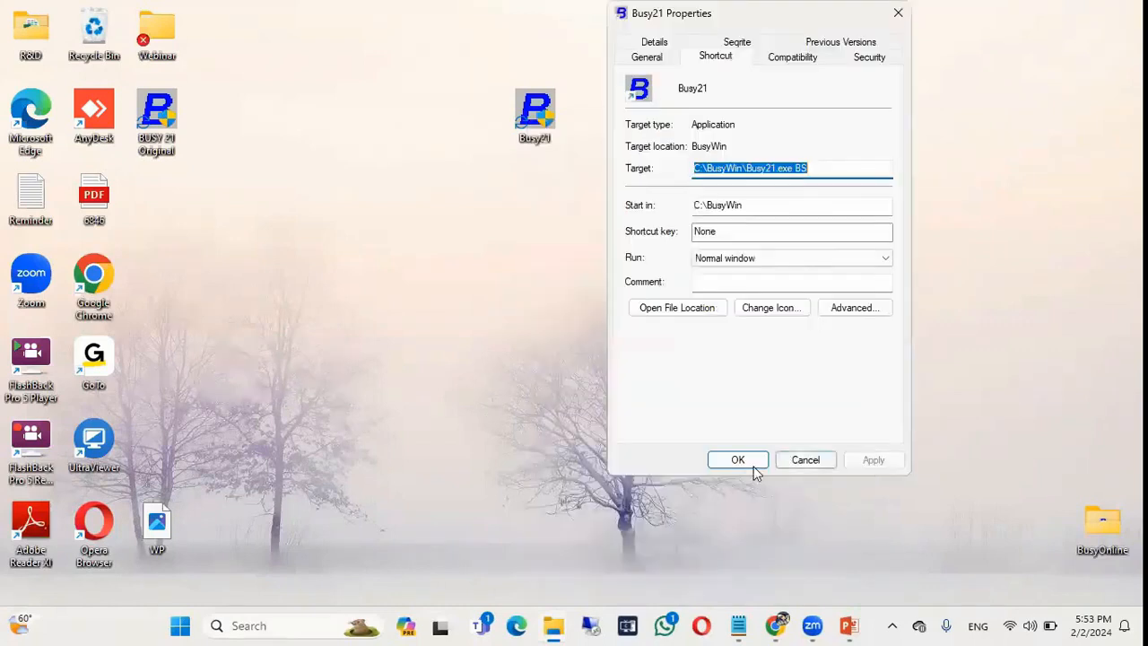
left_click(753, 466)
double_click(538, 110)
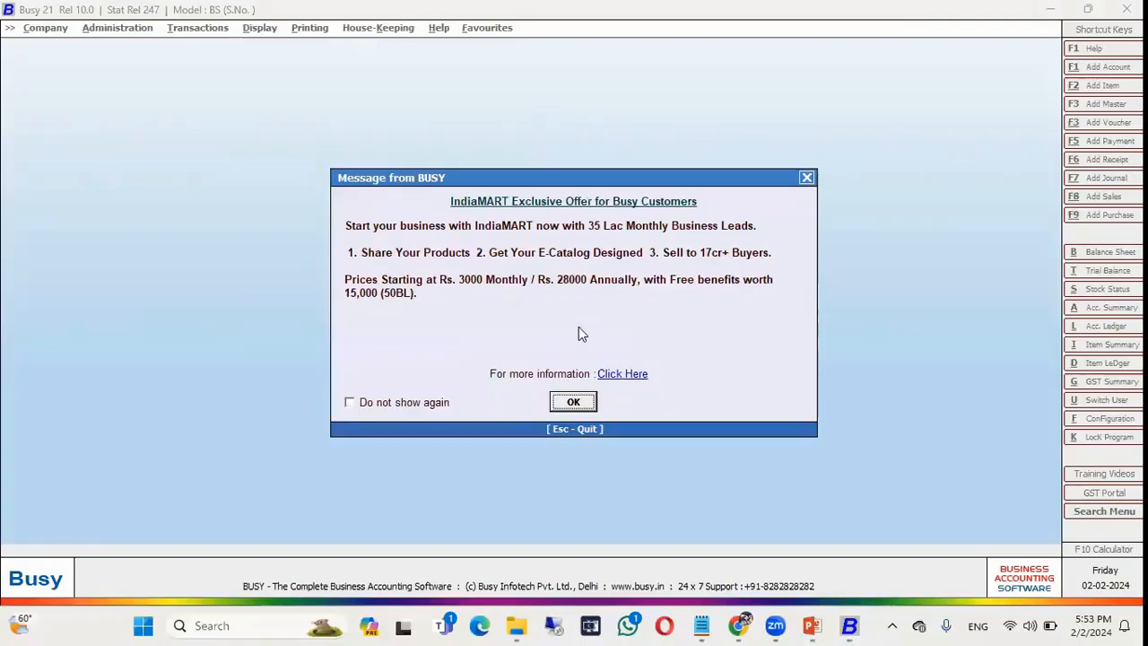
Dismiss the IndiaMART message, confirm Model BS can't be changed, and exit Busy.
left_click(574, 401)
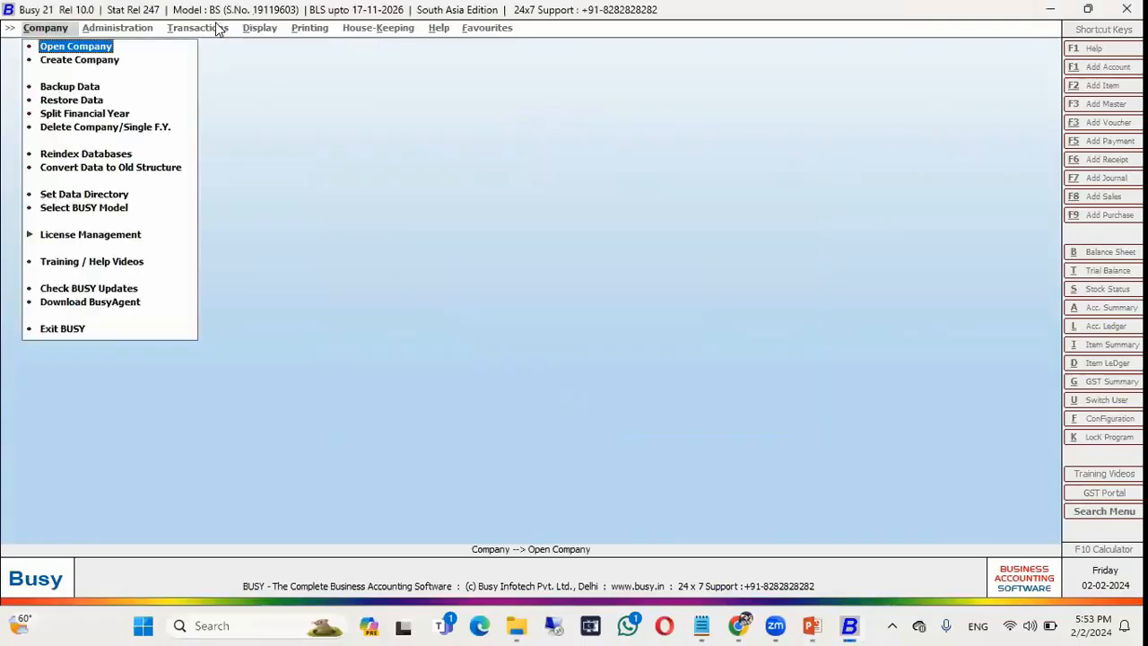
left_click(97, 208)
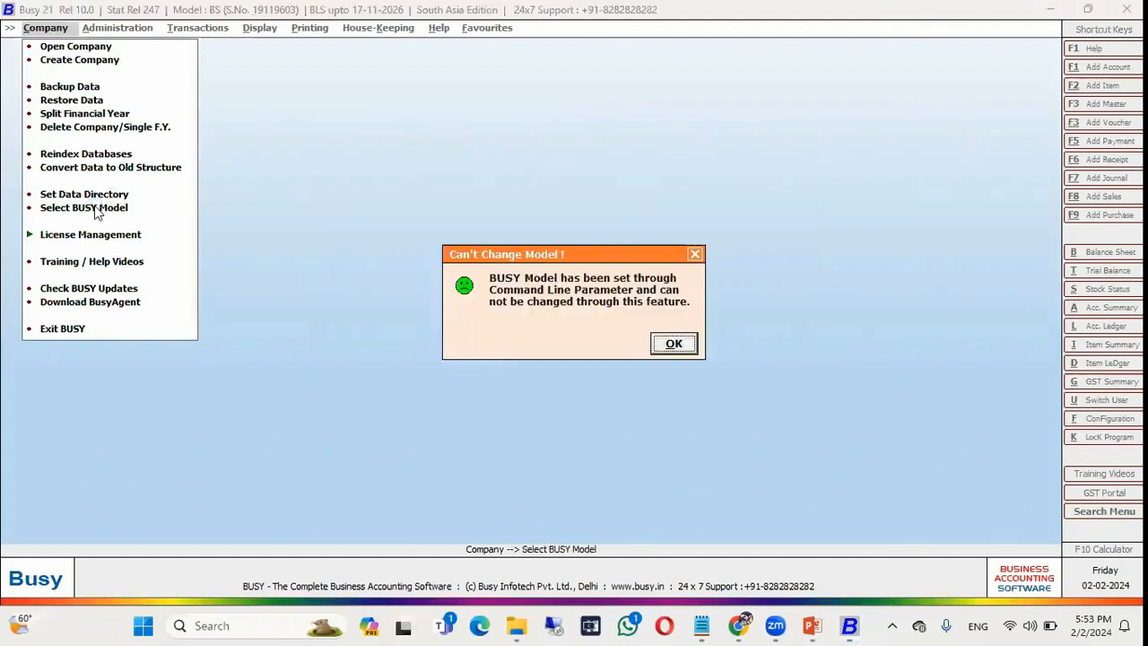
key("Return")
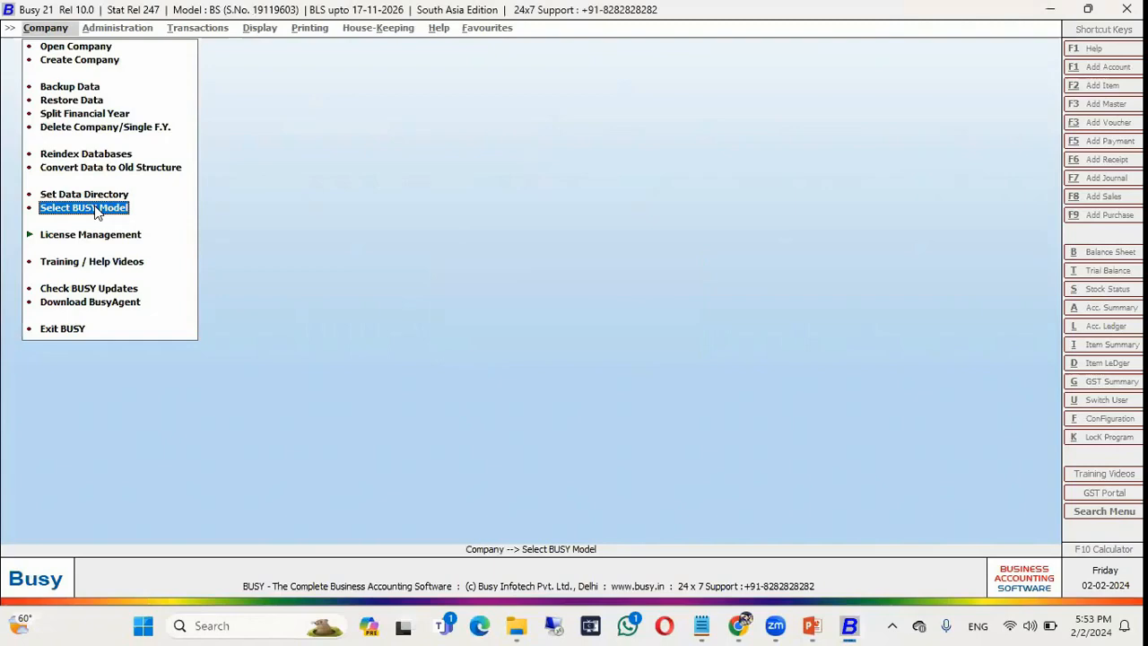
key("Down")
key("Down")
key("Down")
key("Down")
key("Down")
key("Return")
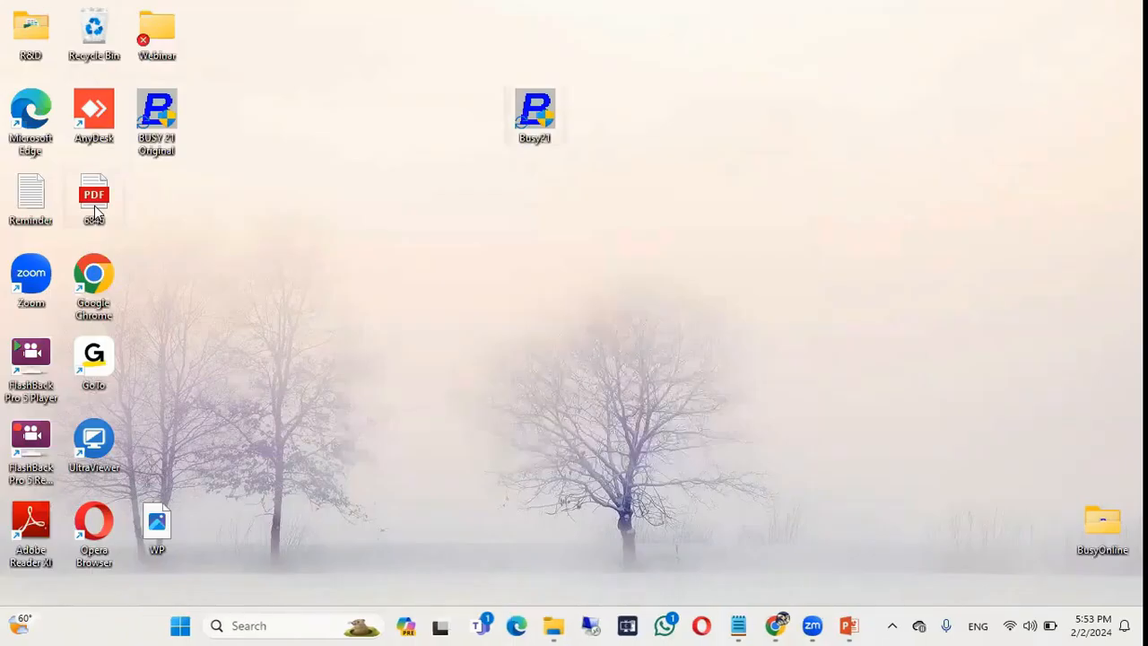
Return to PowerPoint and present slide 8 full screen.
key("alt+Tab")
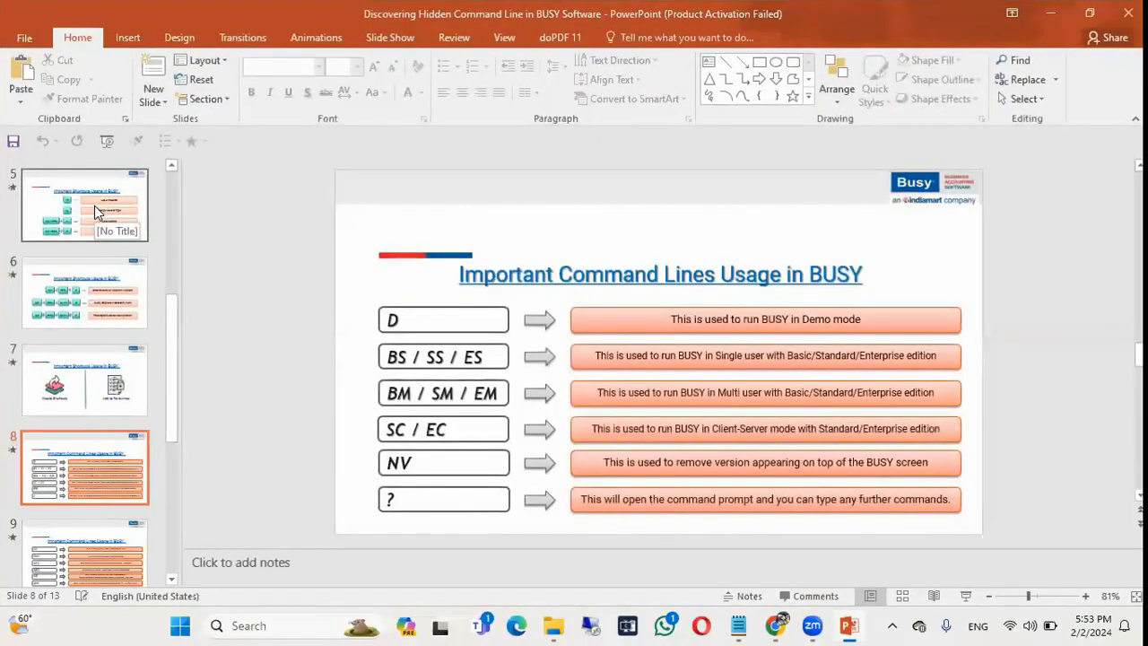
key("shift+F5")
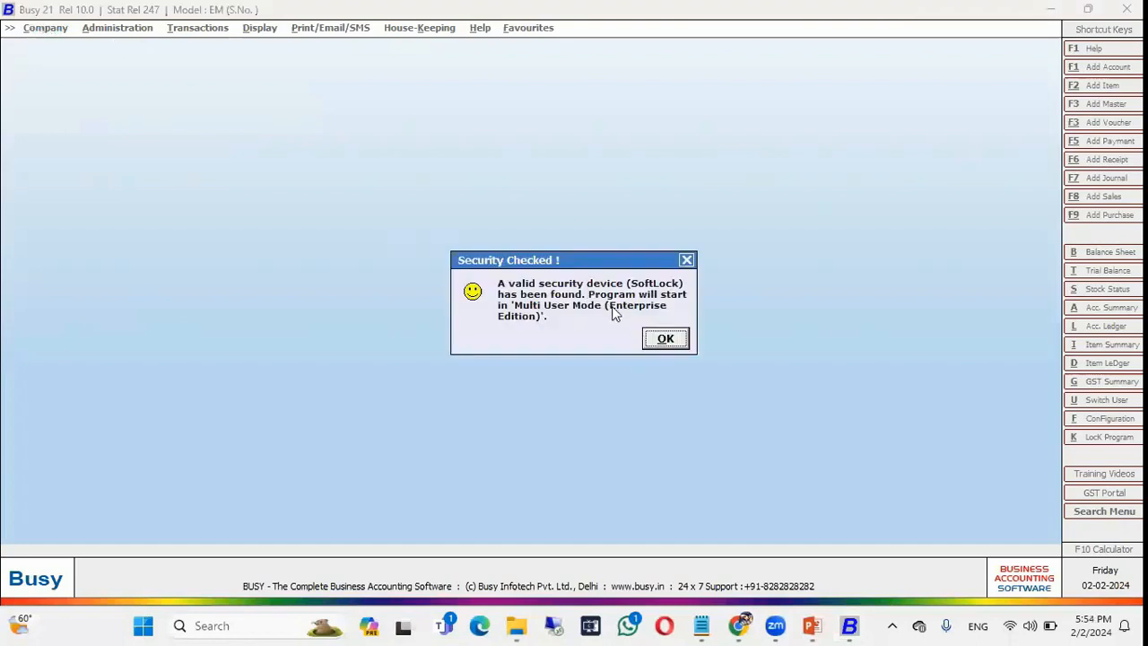
Dismiss the Security Checked and IndiaMART messages in the Enterprise session.
left_click(663, 339)
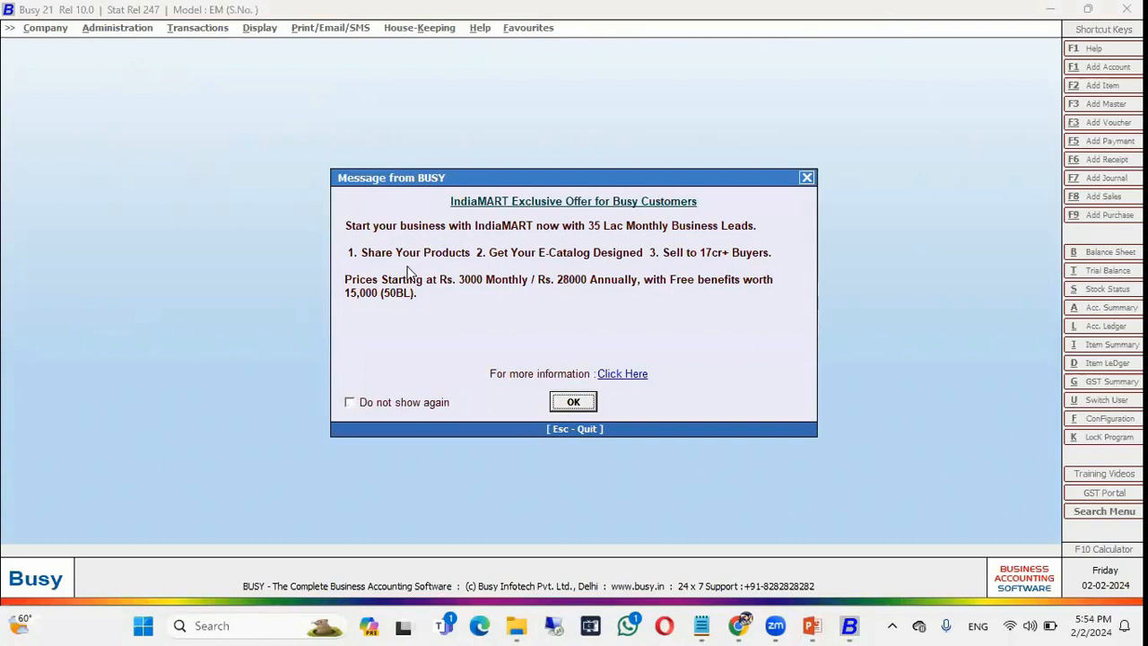
left_click(573, 401)
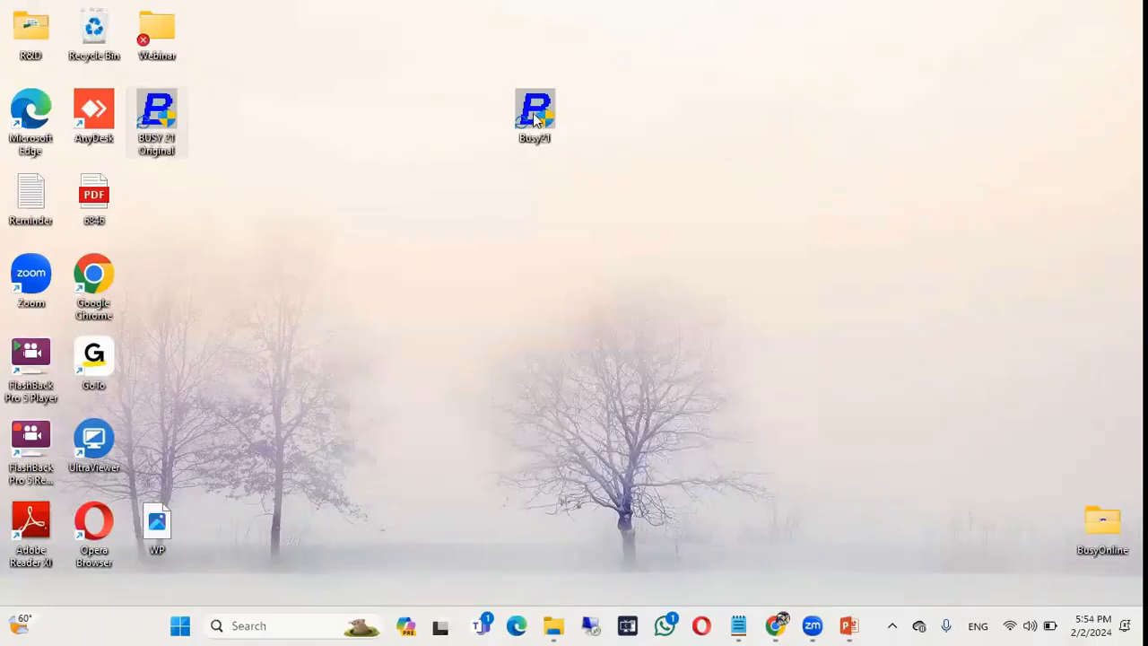
Delete the old Busy21 shortcut and start a new one targeting C:\BusyWin\Busy21.exe.
key("Delete")
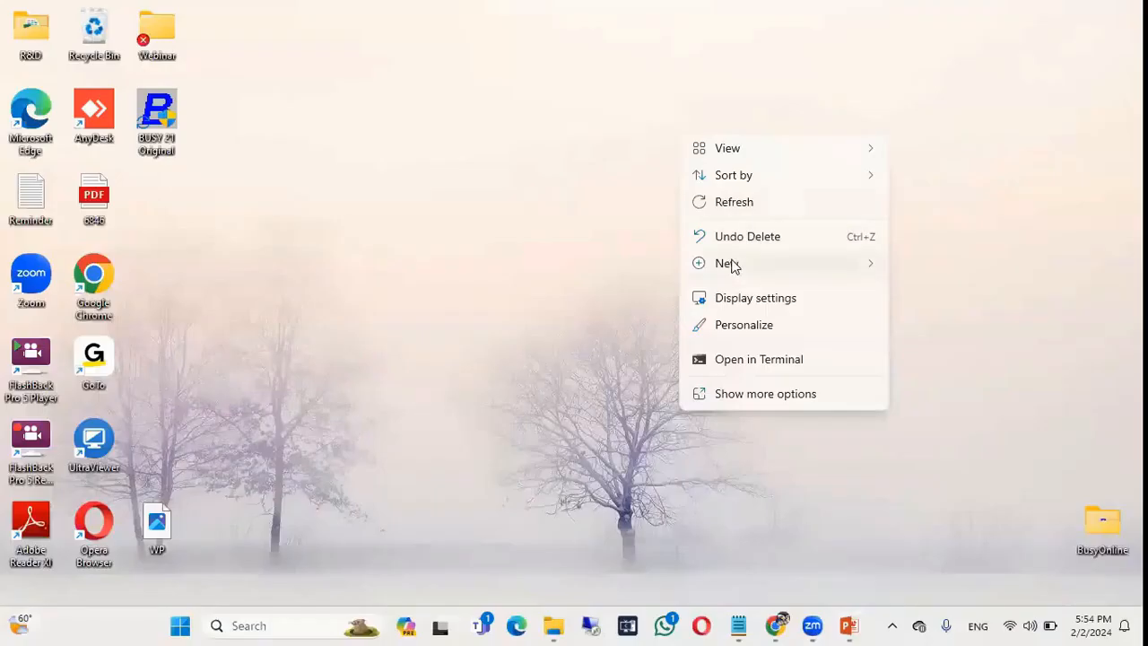
mouse_move(828, 263)
left_click(906, 287)
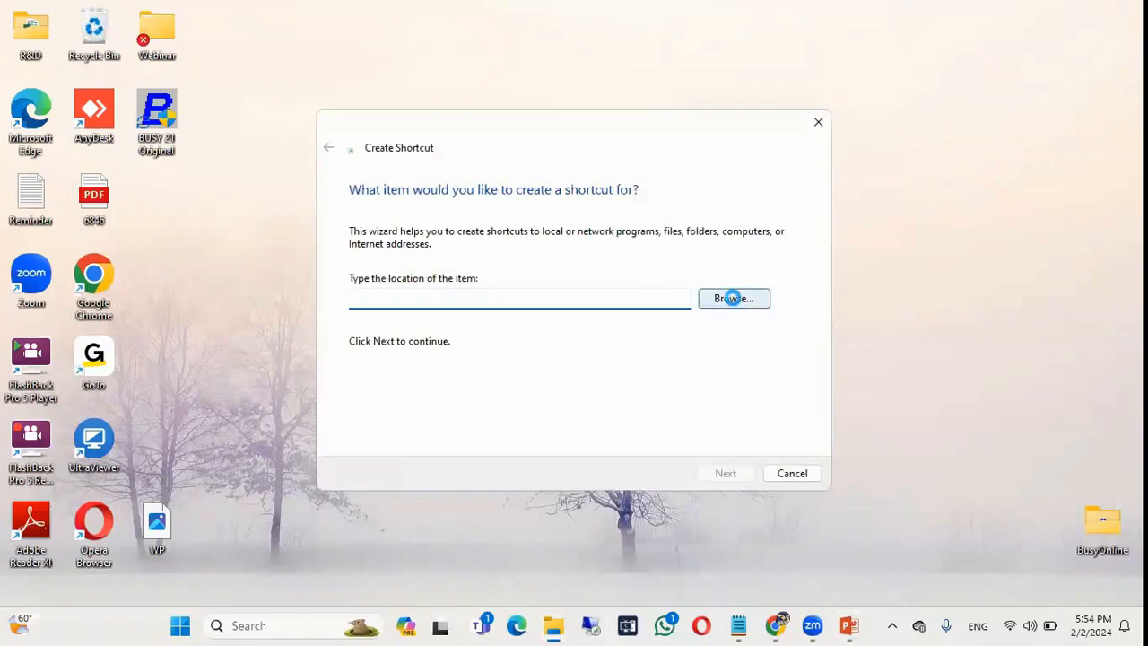
left_click(732, 297)
scroll(503, 336, "down", 2)
double_click(502, 333)
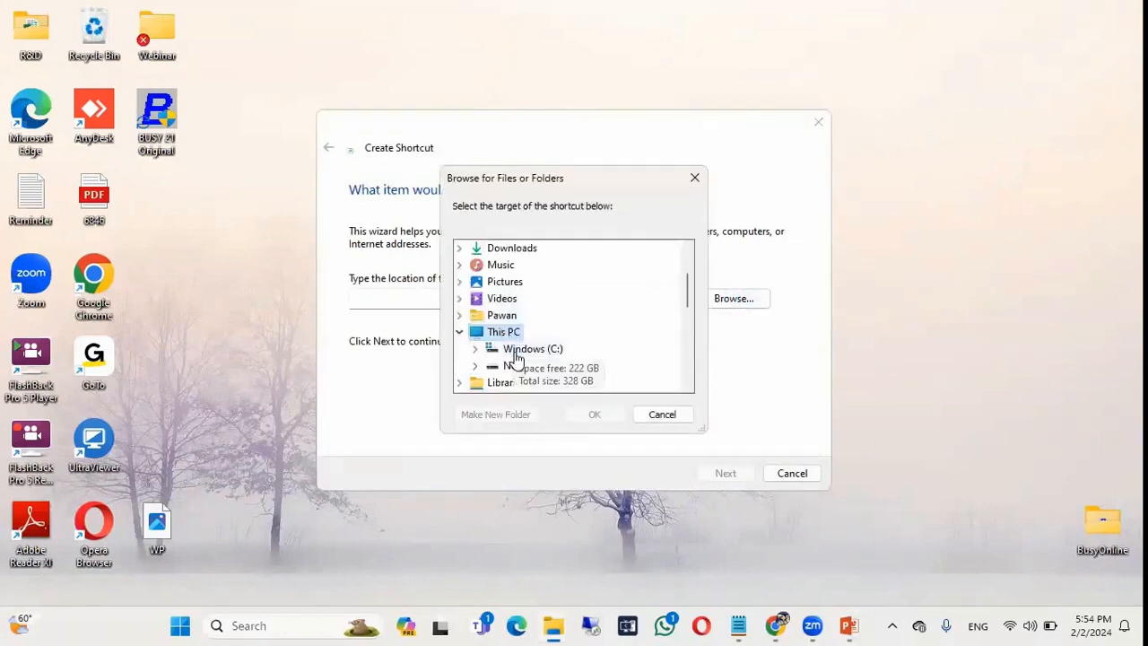
double_click(515, 349)
double_click(537, 281)
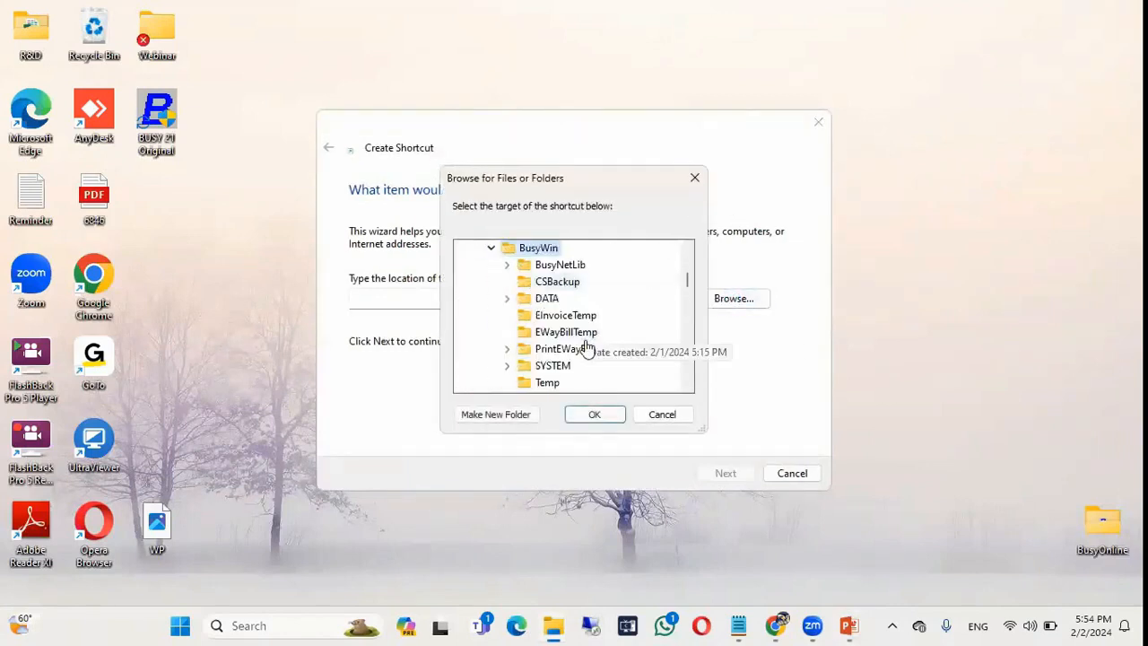
scroll(579, 349, "down", 2)
left_click(557, 352)
left_click(594, 414)
Append the NV switch and finish the Busy21 shortcut.
left_click(505, 292)
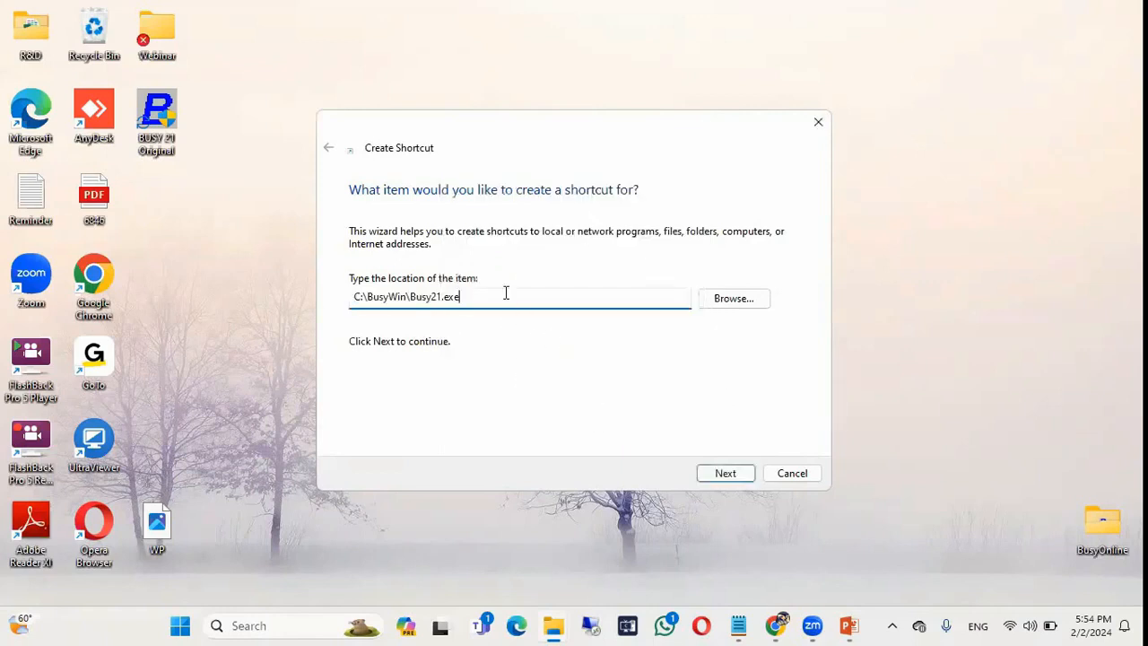
type("NV")
left_click(726, 473)
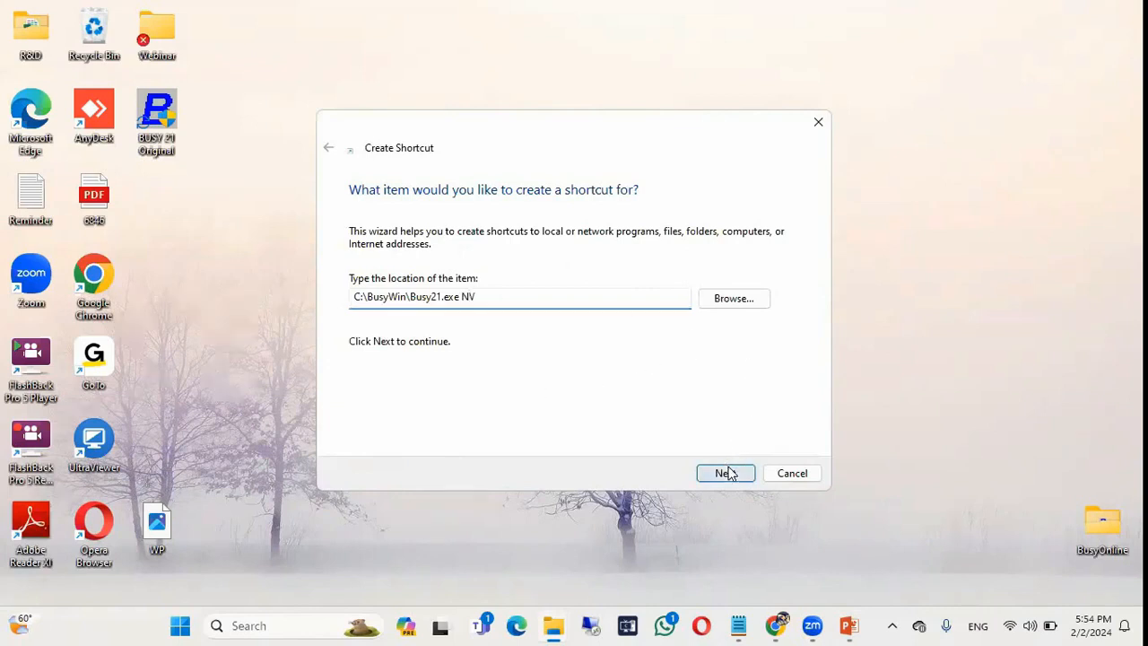
left_click(726, 472)
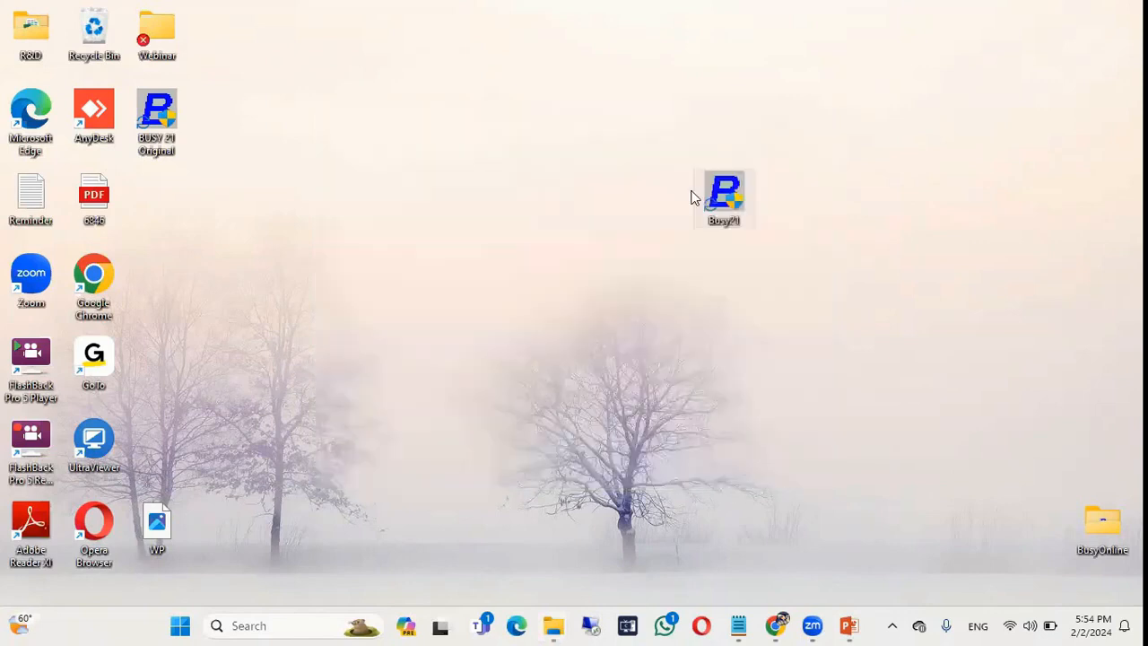
Launch Busy from the NV shortcut, clear its startup messages, and return to the slideshow.
double_click(723, 197)
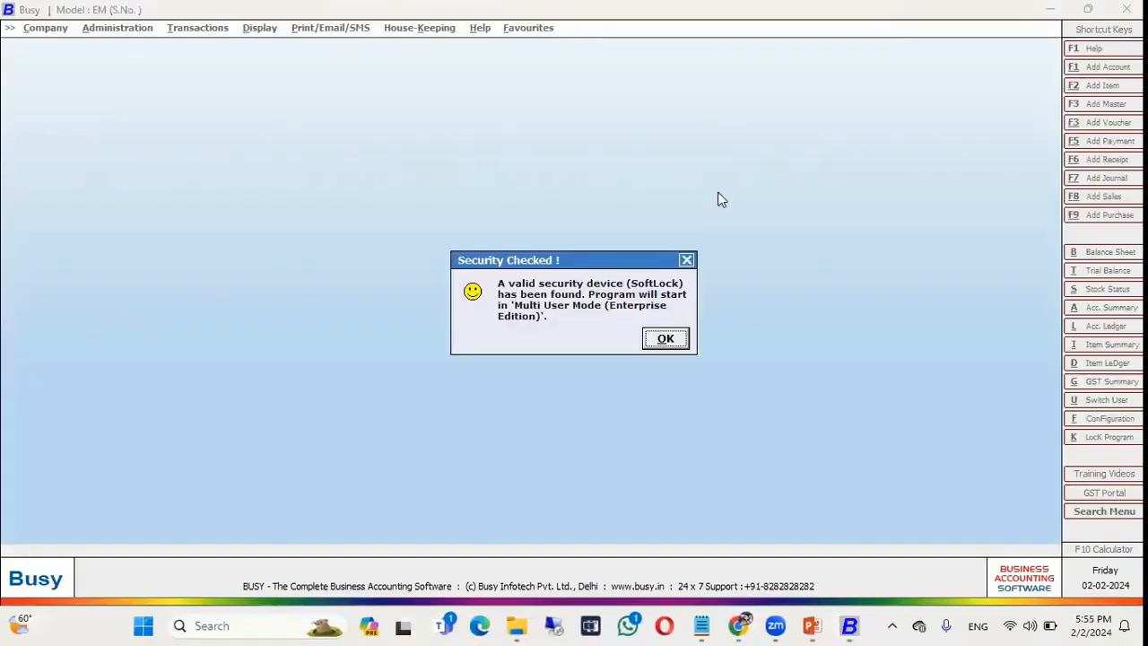
key("Return")
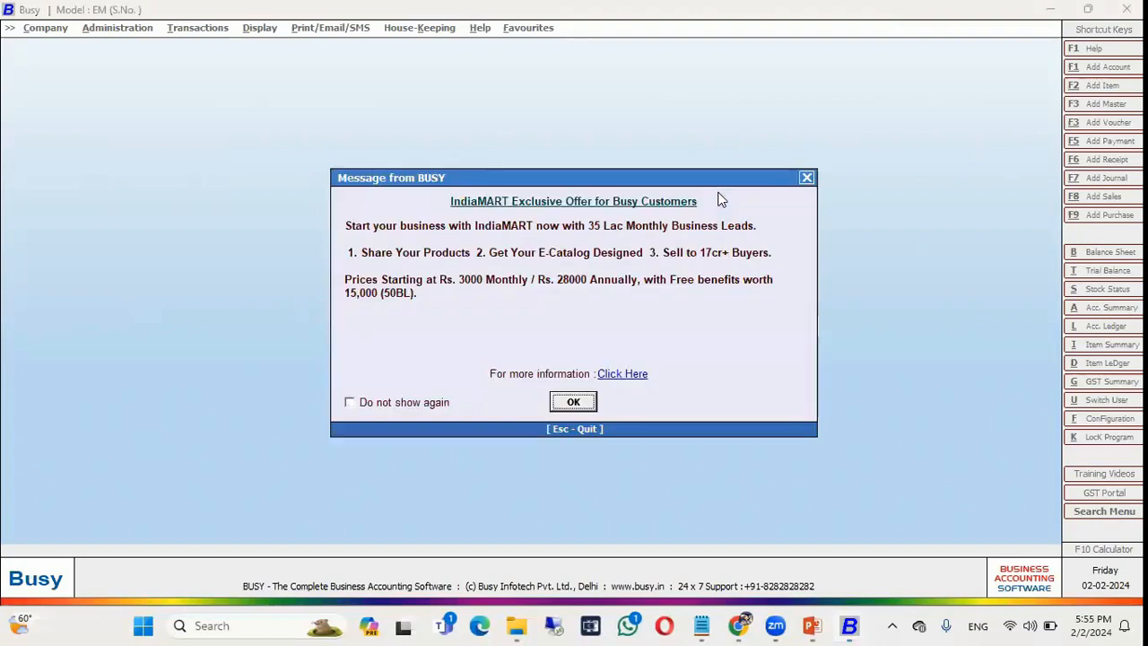
key("Return")
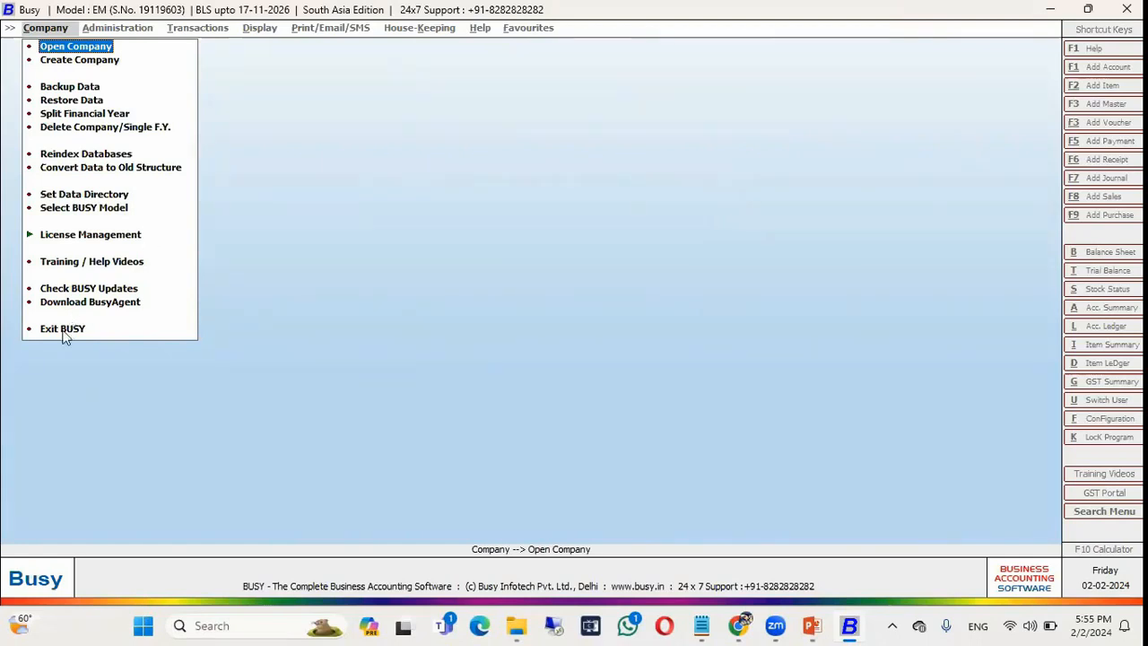
key("alt+Tab")
left_click(732, 202)
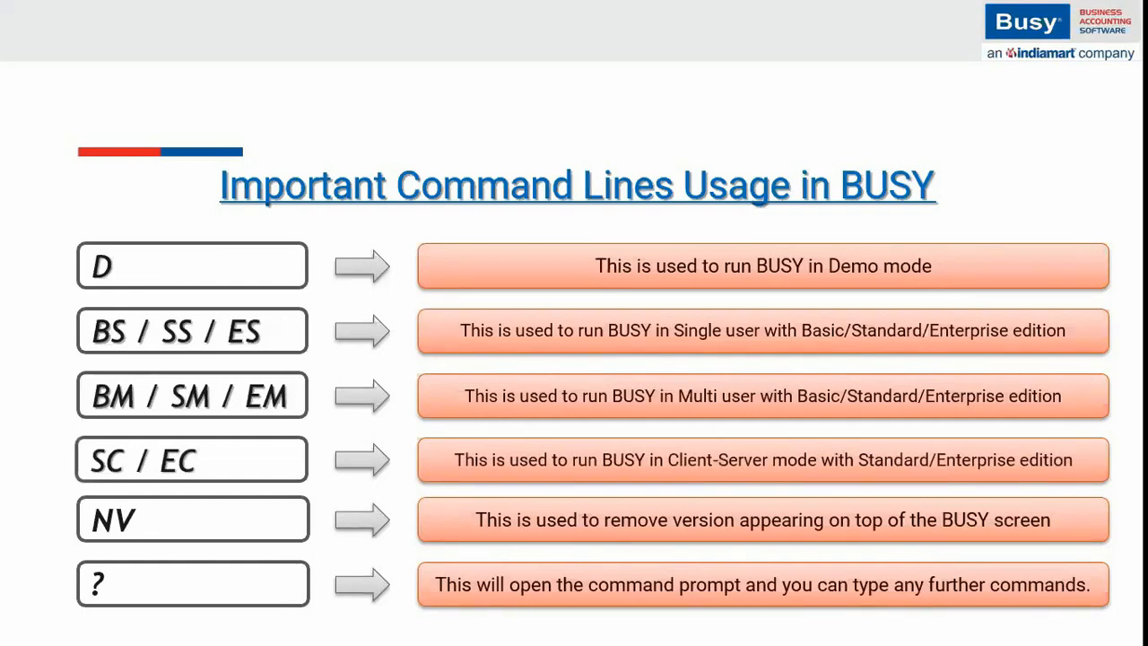
Leave the slideshow and start a new desktop shortcut targeting C:\BusyWin\Busy21.exe.
key("Escape")
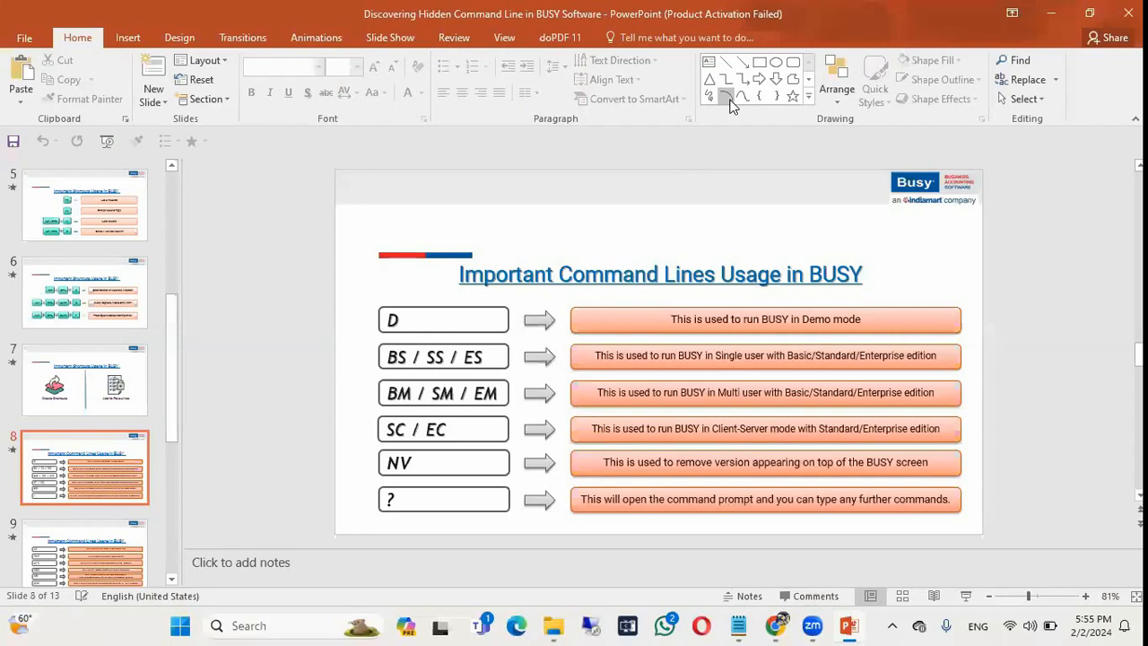
key("super+d")
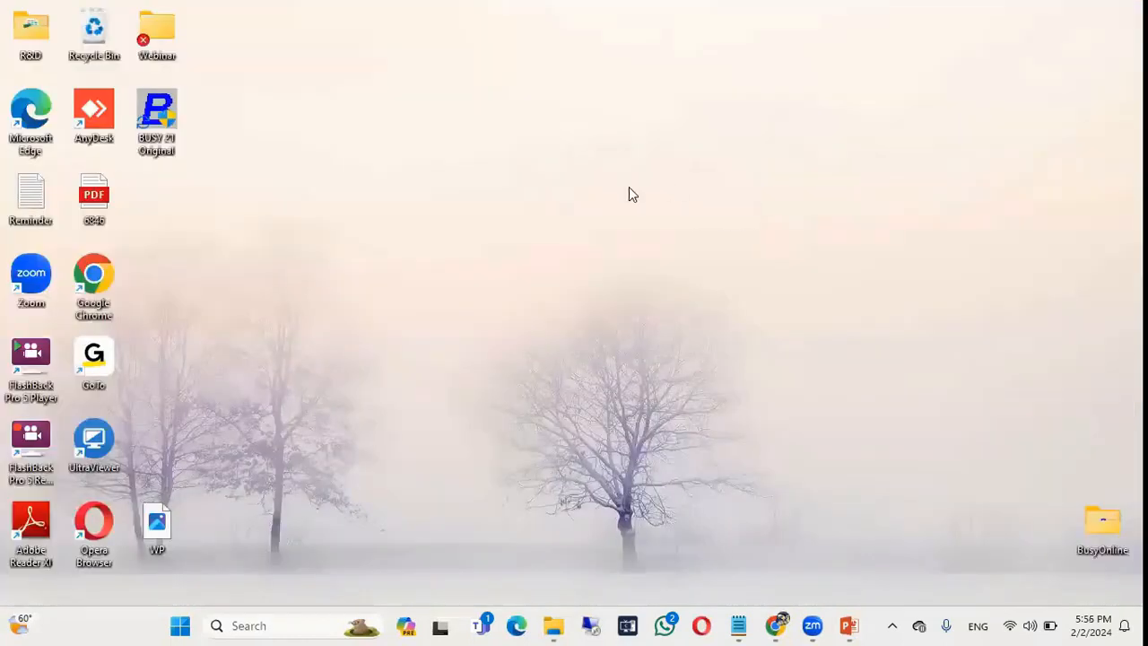
right_click(536, 158)
mouse_move(595, 289)
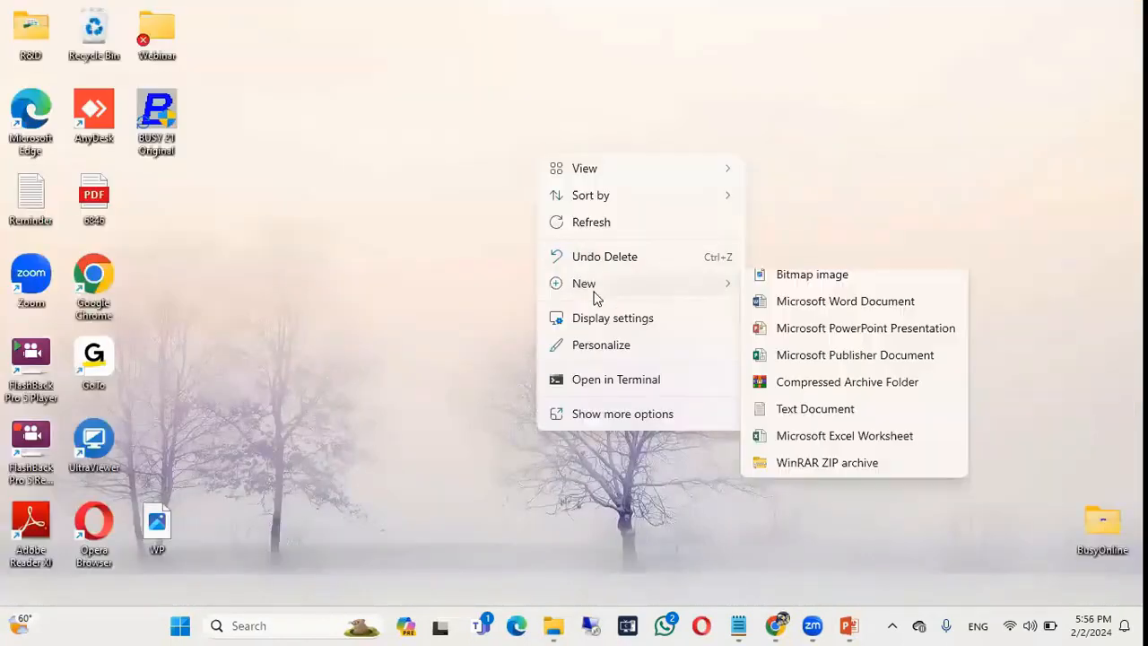
left_click(789, 315)
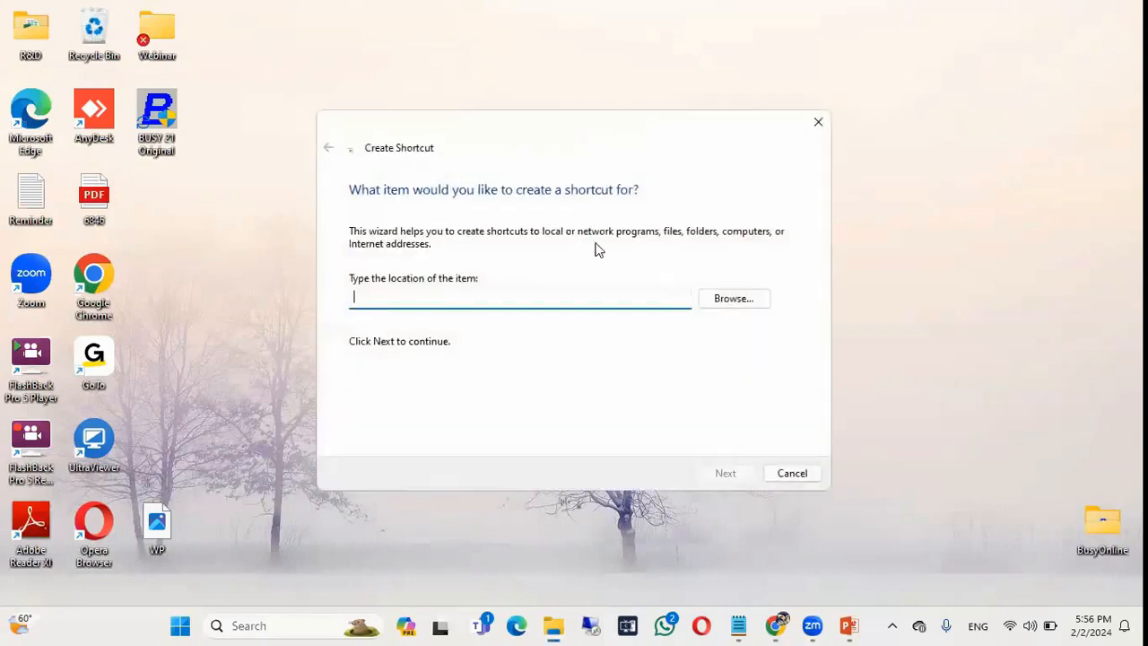
left_click(732, 298)
scroll(512, 316, "down", 3)
double_click(515, 298)
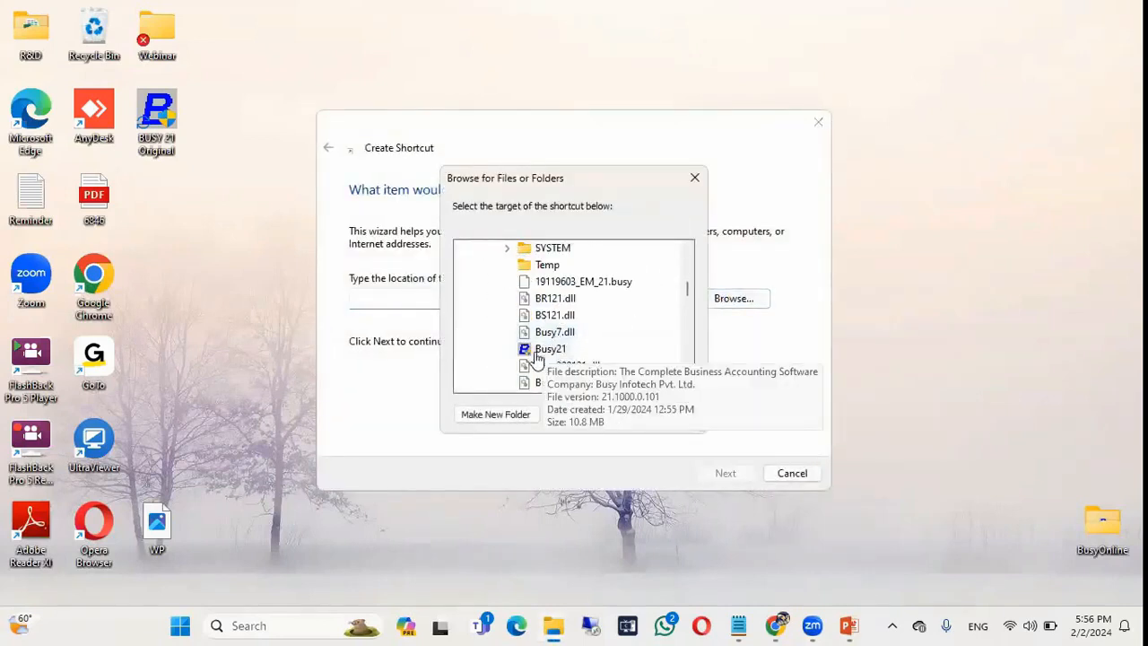
left_click(537, 351)
left_click(604, 418)
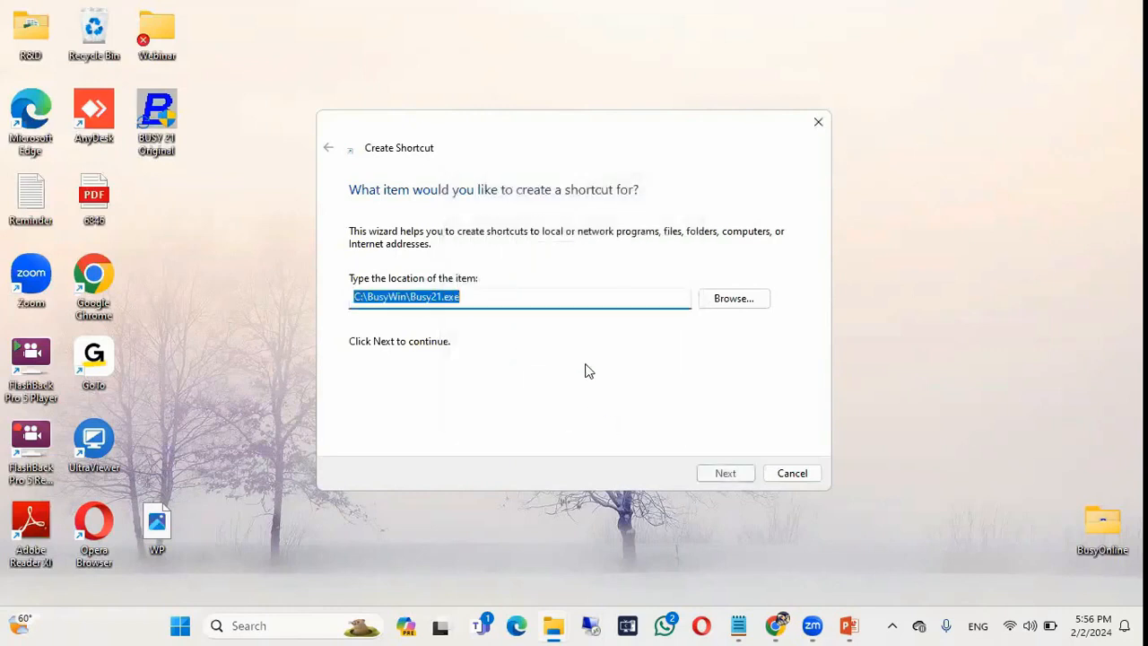
Append the ? switch, finish the Busy21 shortcut, and launch it.
left_click(499, 300)
type("?")
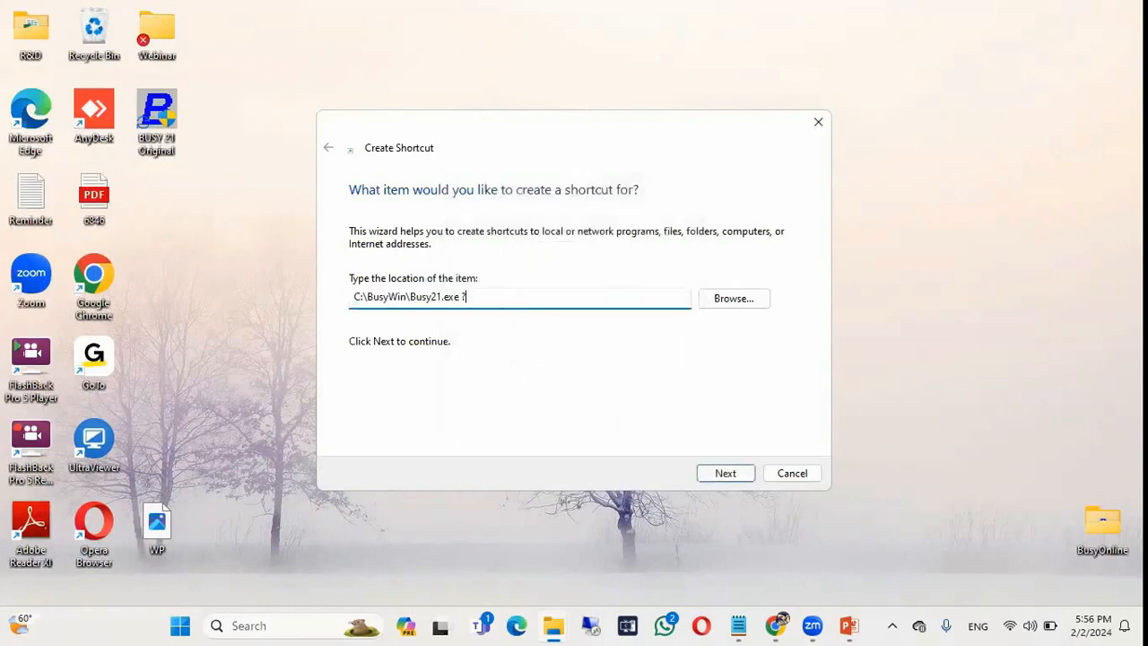
left_click(724, 473)
left_click(727, 473)
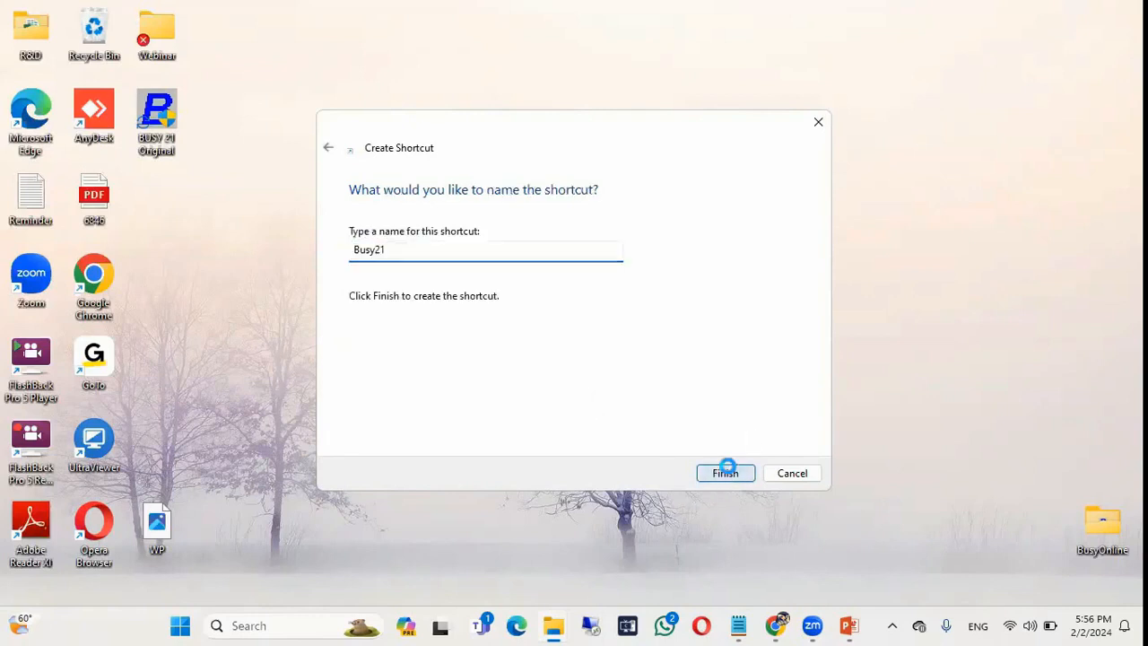
double_click(538, 193)
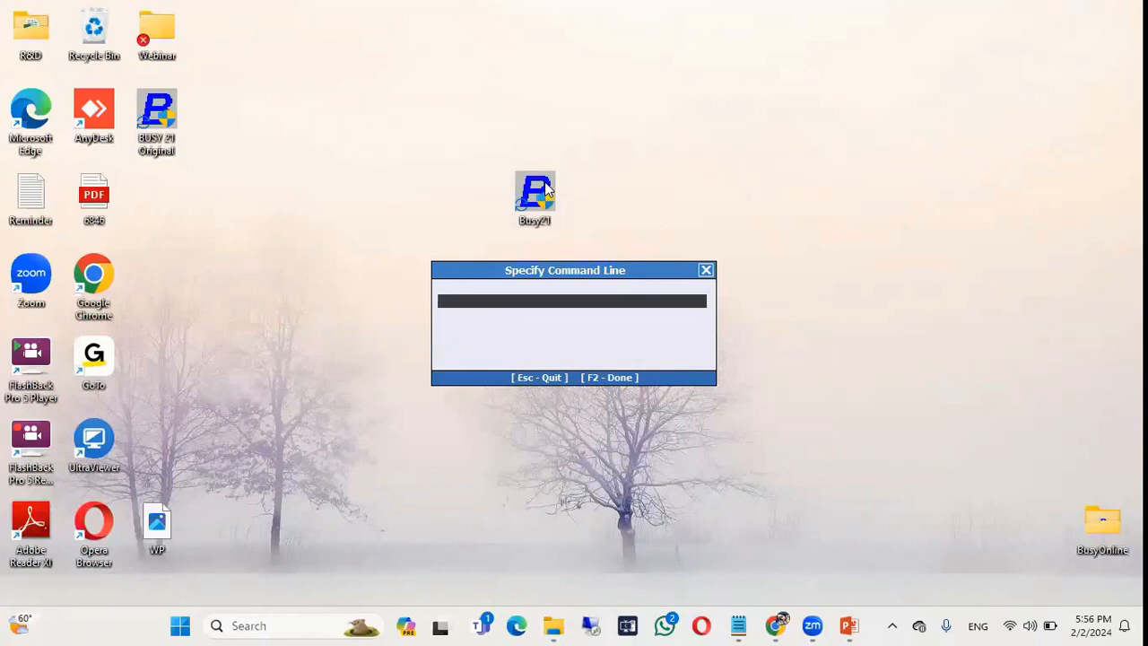
Review the PowerPoint slide, then return to the desktop showing the Busy21 shortcut.
key("alt+Tab")
key("alt+Tab")
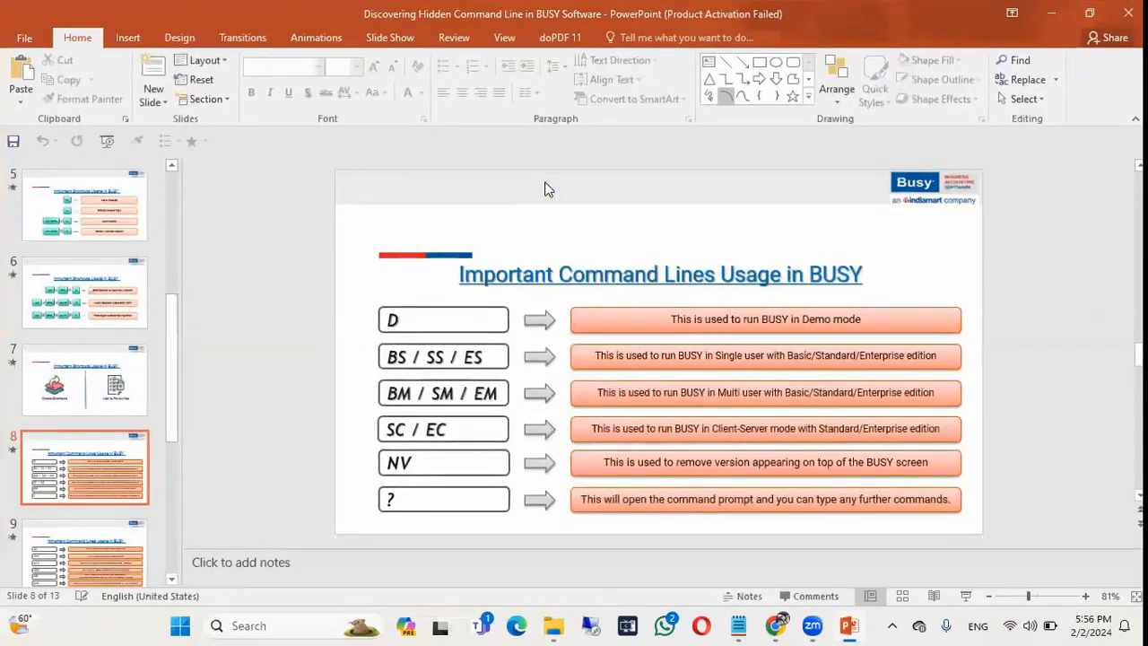
key("alt+Tab")
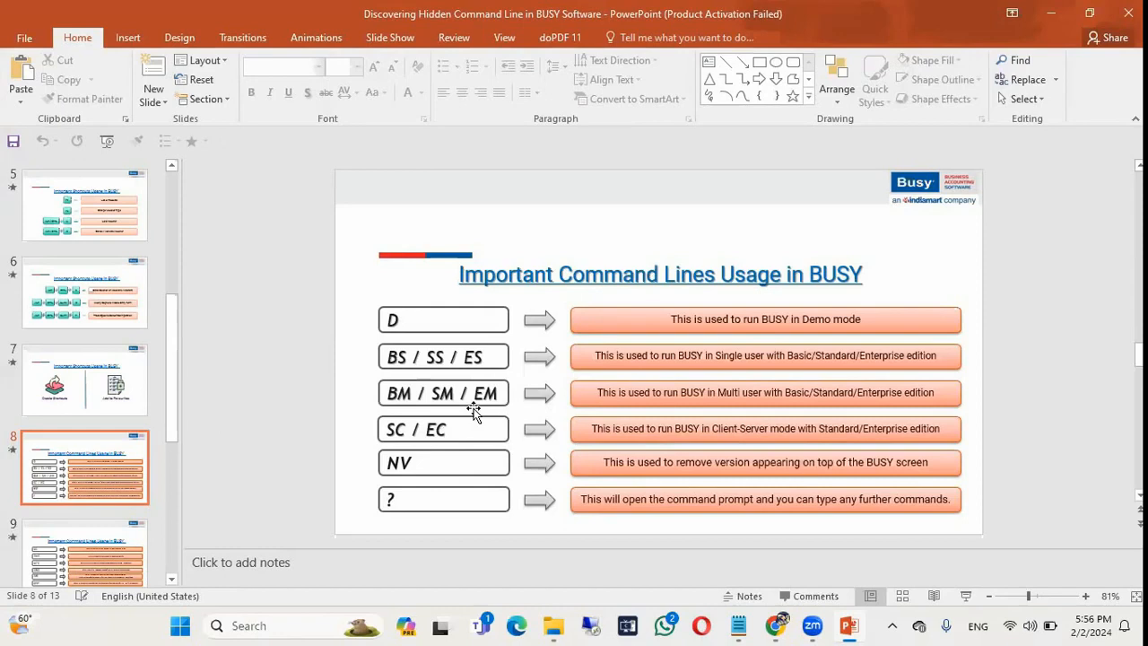
key("alt+Tab")
key("super+d")
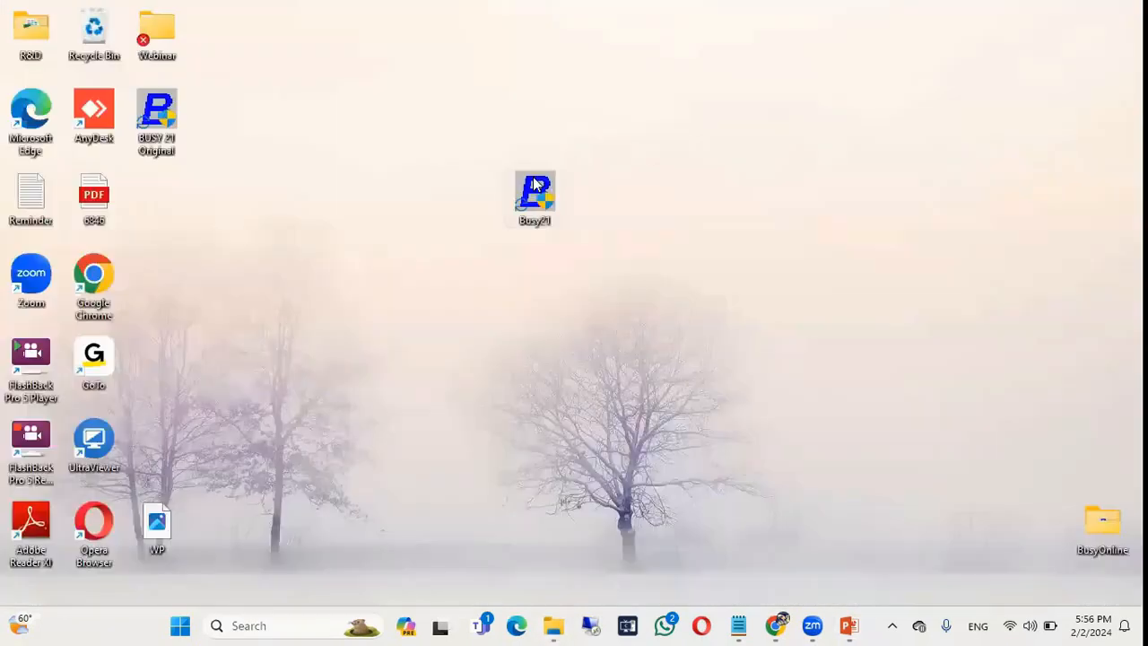
Launch Busy with the EC switch, confirm the Busy model cannot be changed, and exit.
double_click(535, 193)
type("EC")
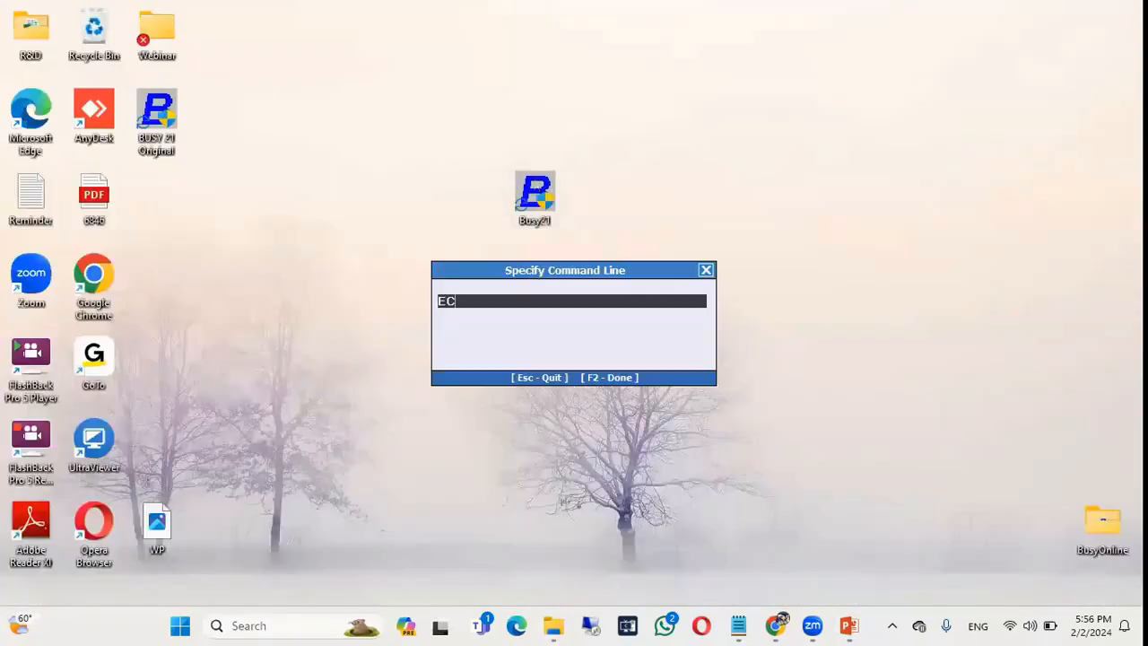
key("Return")
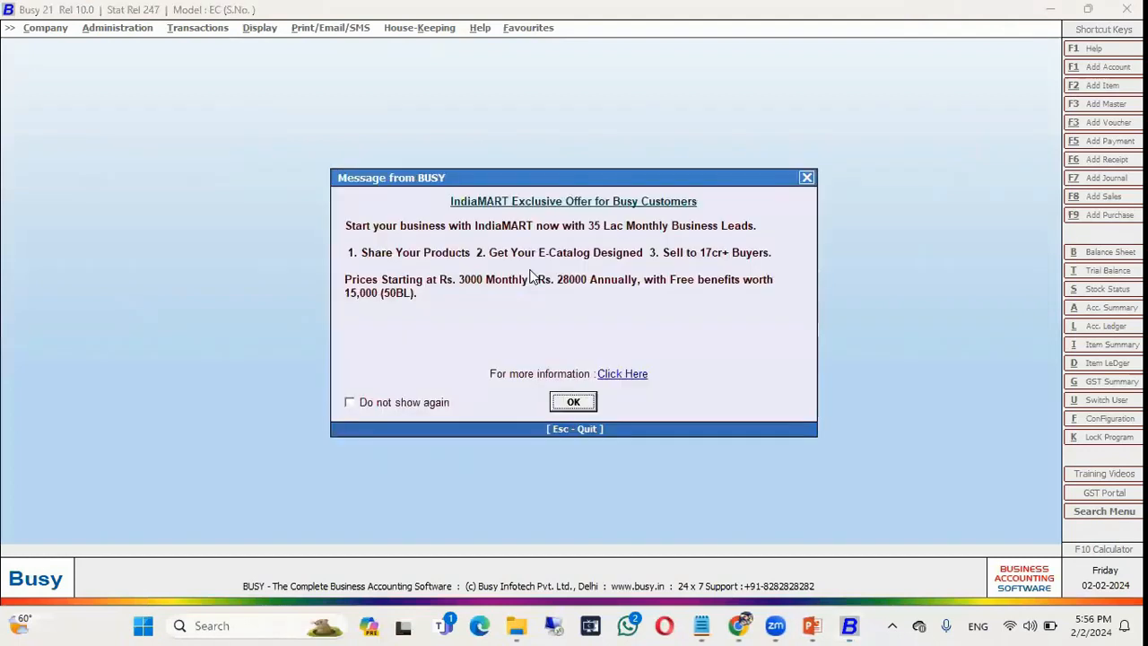
key("Escape")
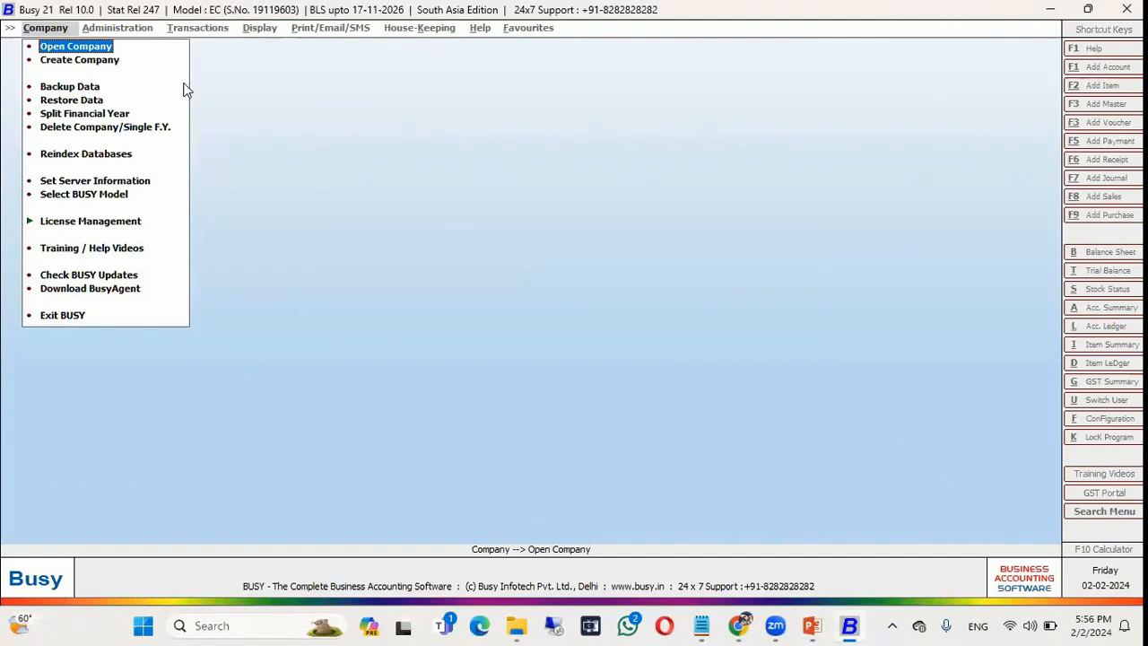
left_click(102, 198)
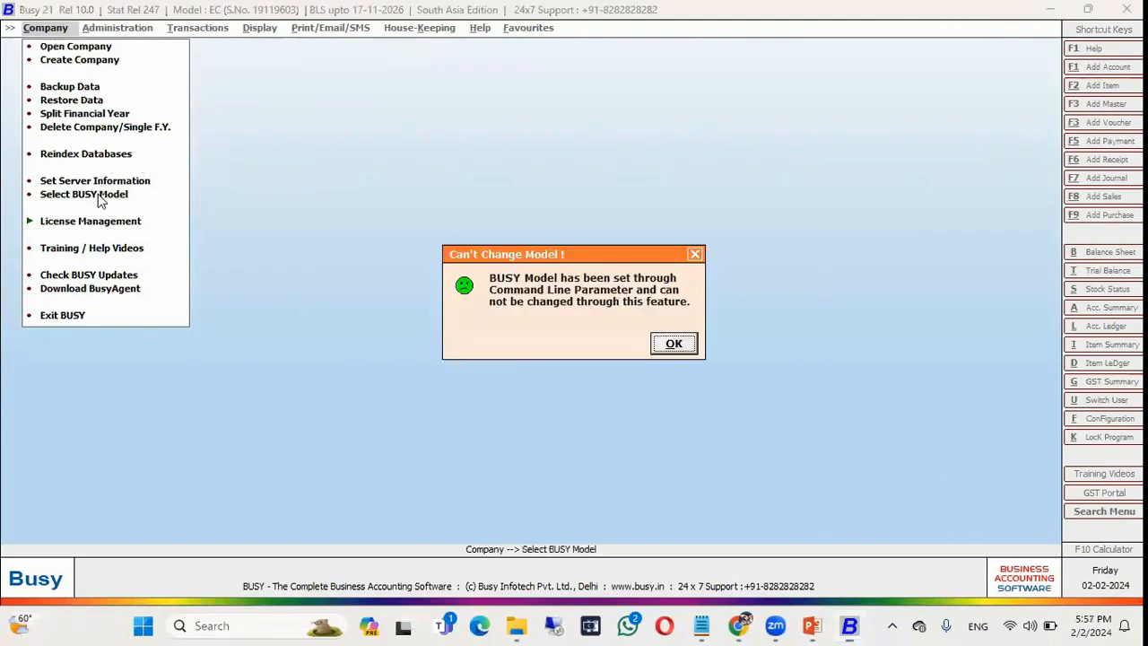
left_click(673, 346)
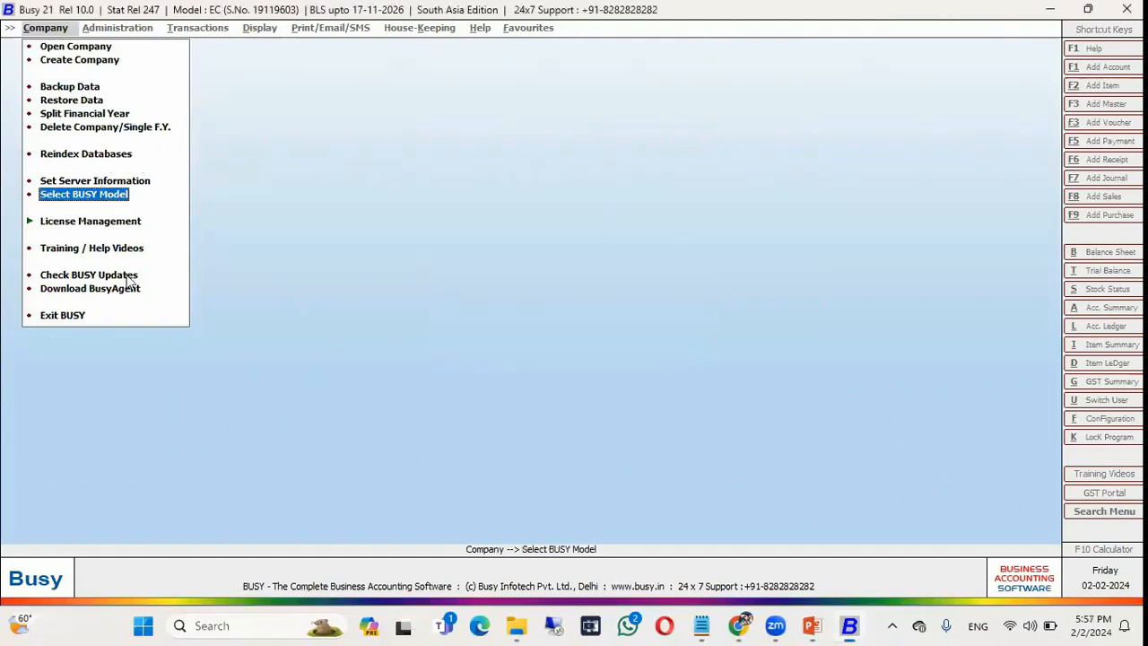
left_click(65, 315)
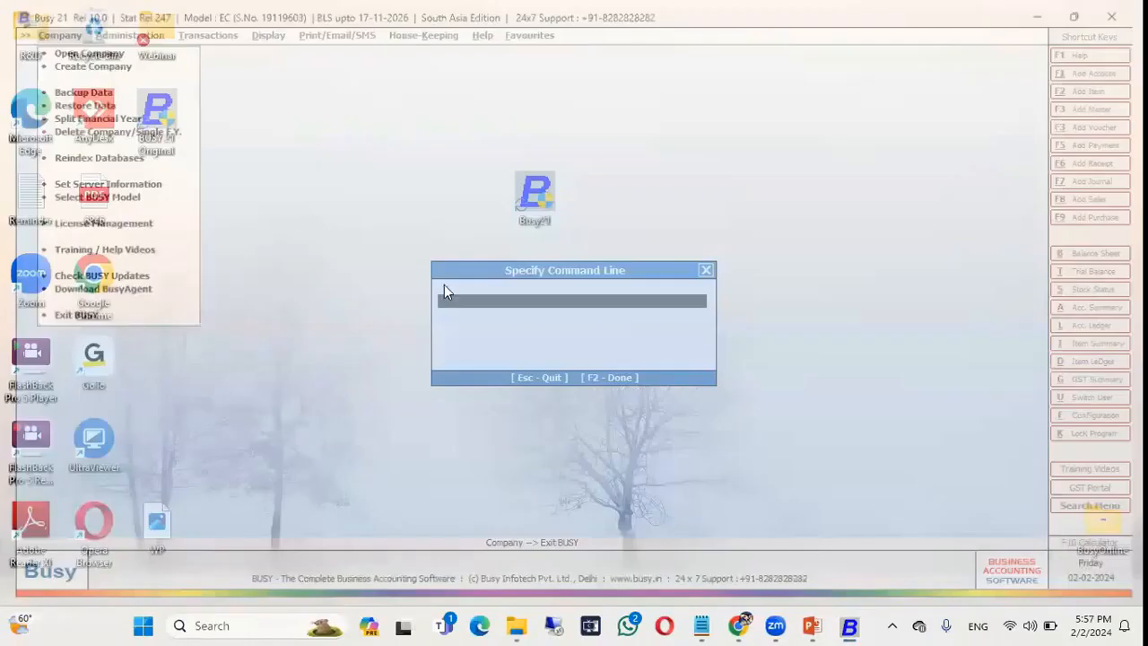
Present PowerPoint slide 9, listing the UL, Aud and NCC switches, full screen.
key("alt+Tab")
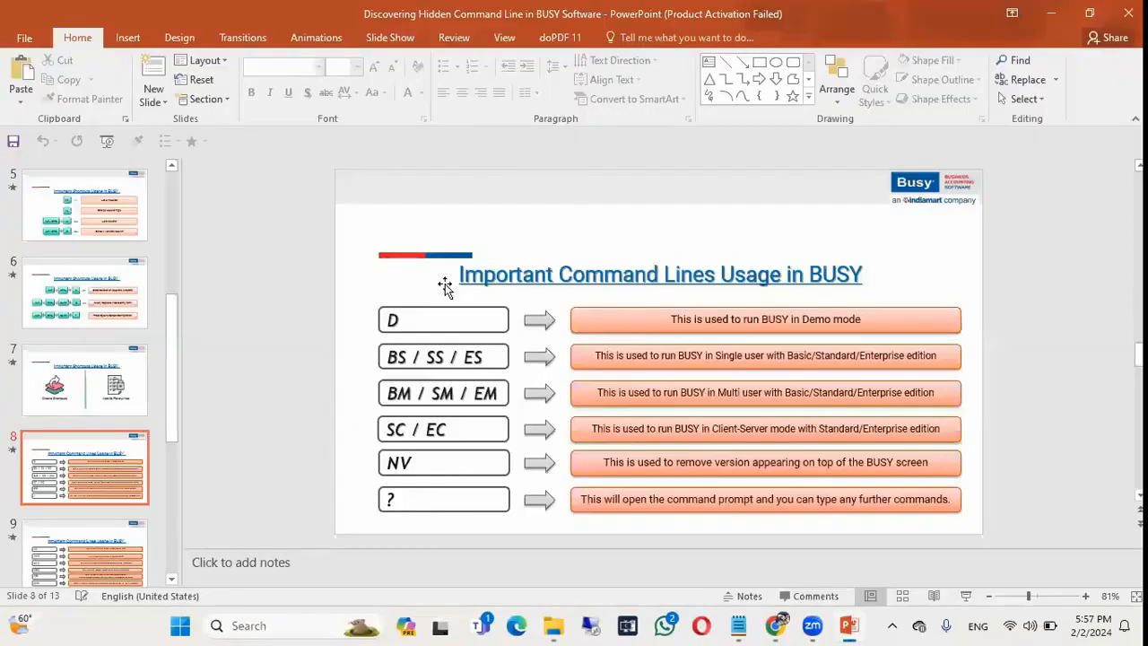
scroll(444, 285, "down", 1)
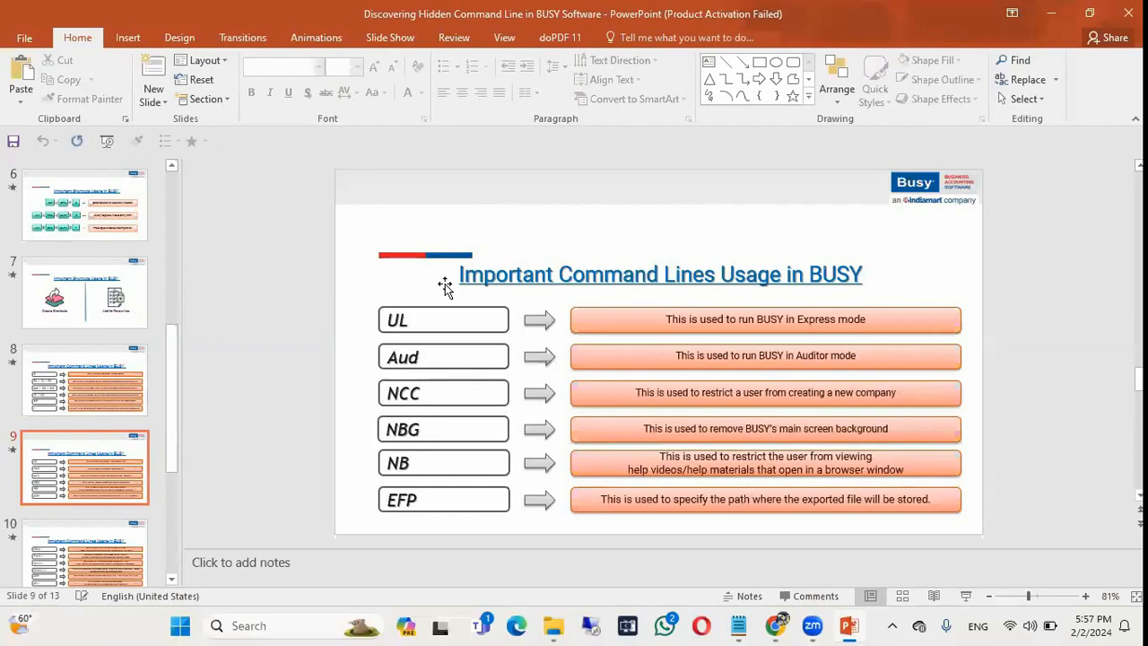
key("shift+F5")
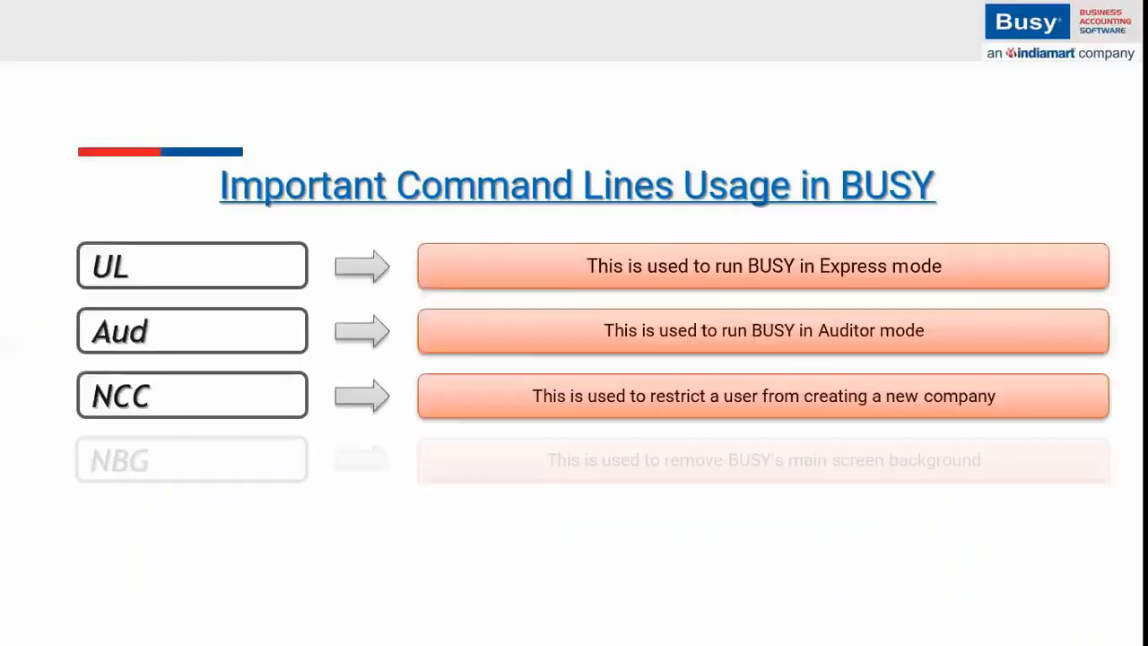
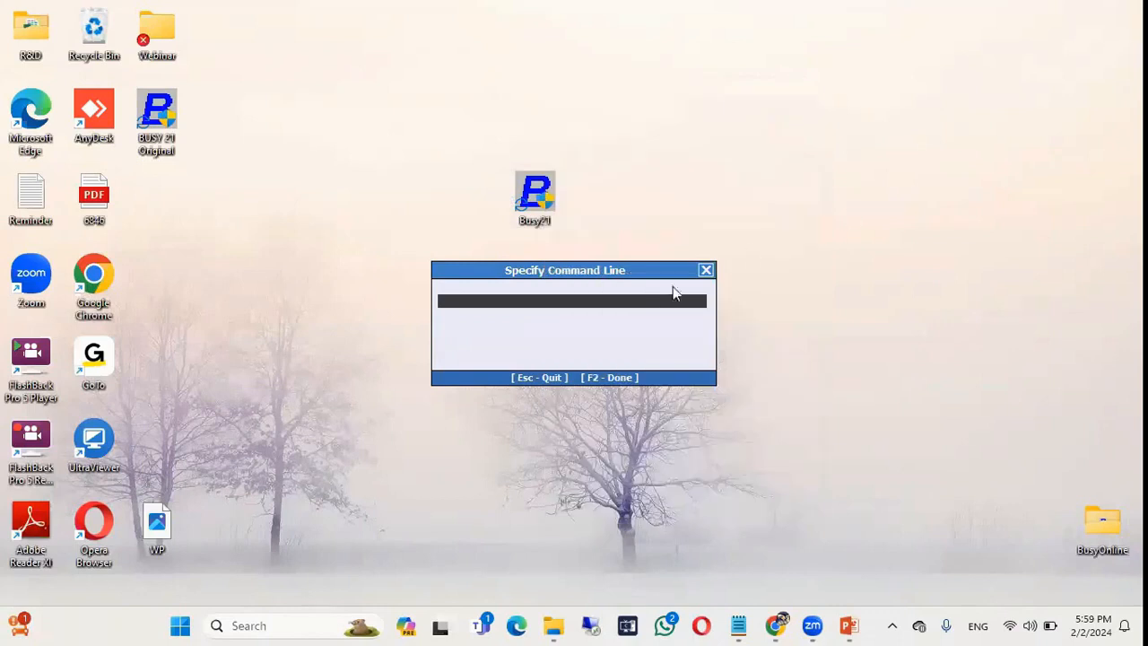
Dismiss the Specify Command Line prompt to get back to the desktop.
key("Escape")
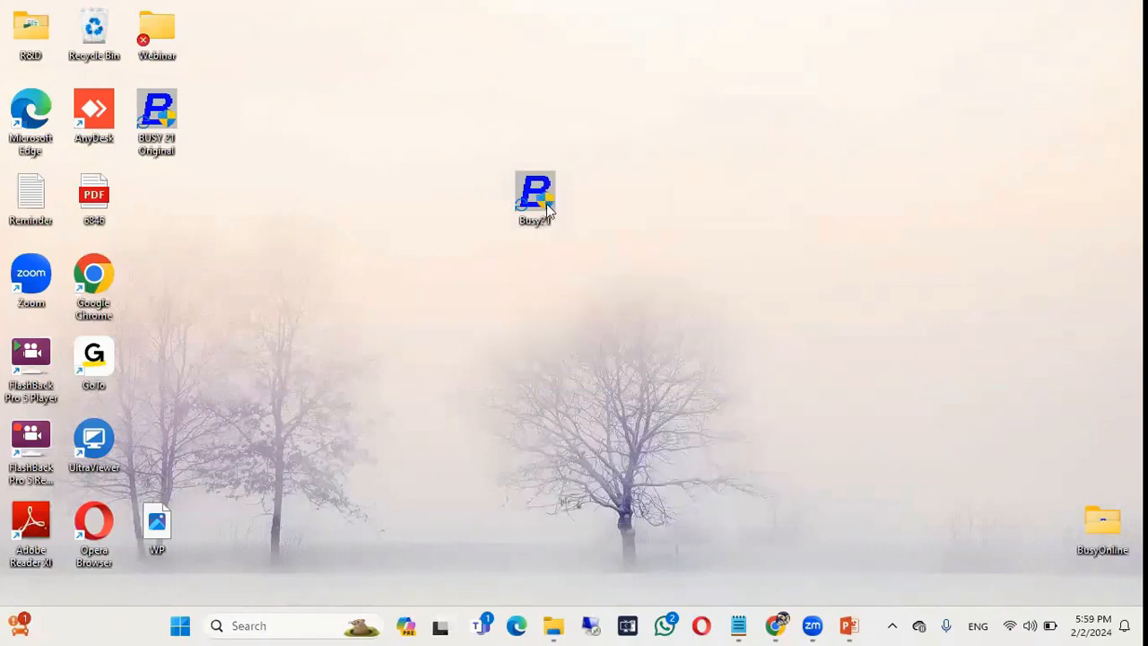
Replace the trailing ? in the Busy21 shortcut's Target with the UL switch and apply it.
right_click(549, 208)
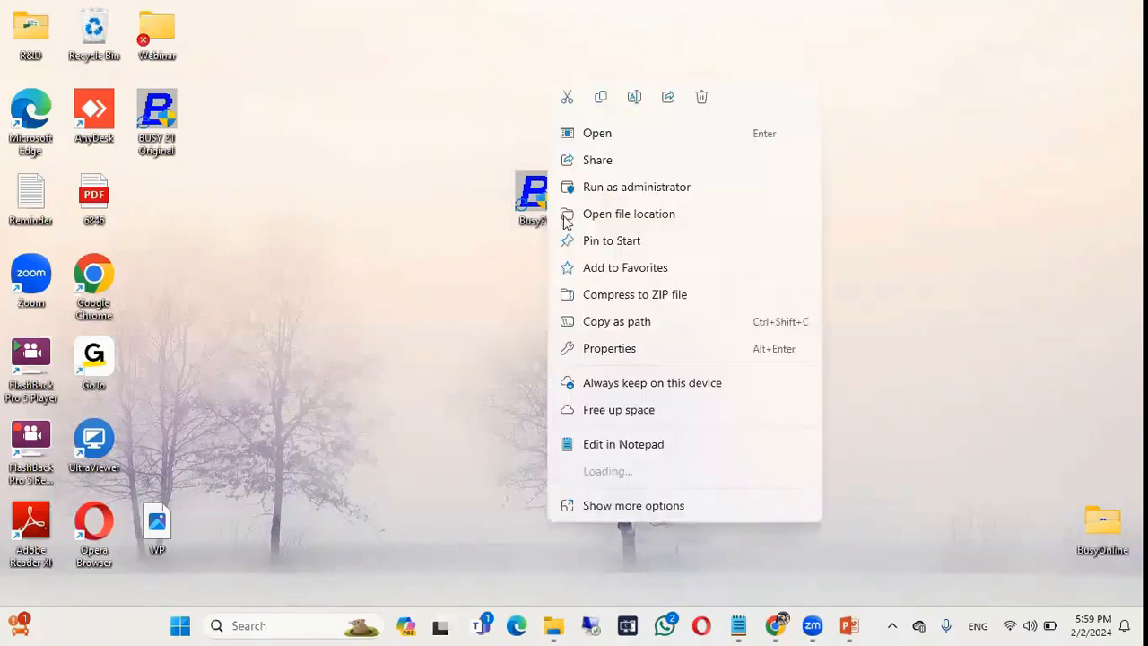
left_click(609, 347)
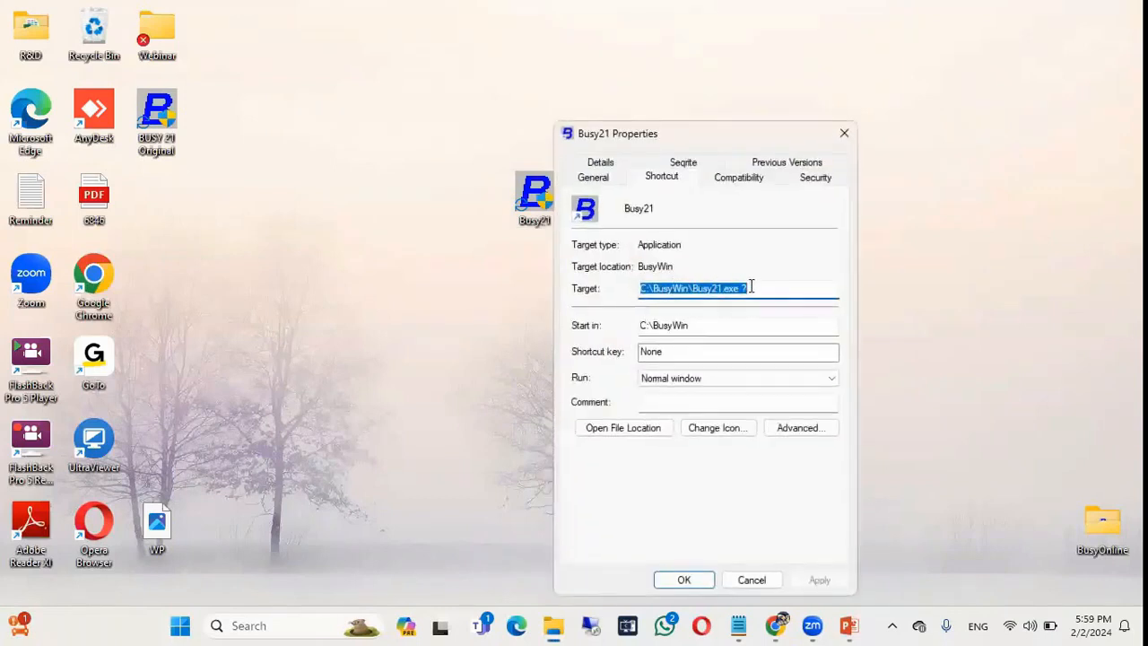
left_click(751, 287)
key("BackSpace")
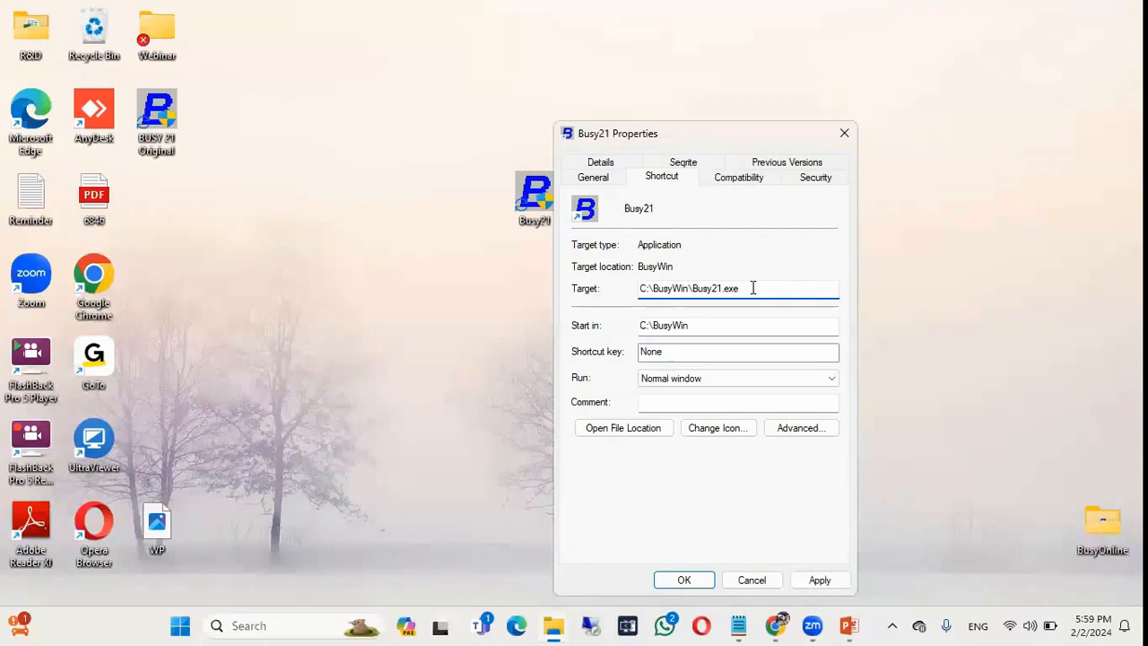
type("UL")
left_click_drag(723, 138, 760, 51)
left_click(854, 490)
left_click(728, 491)
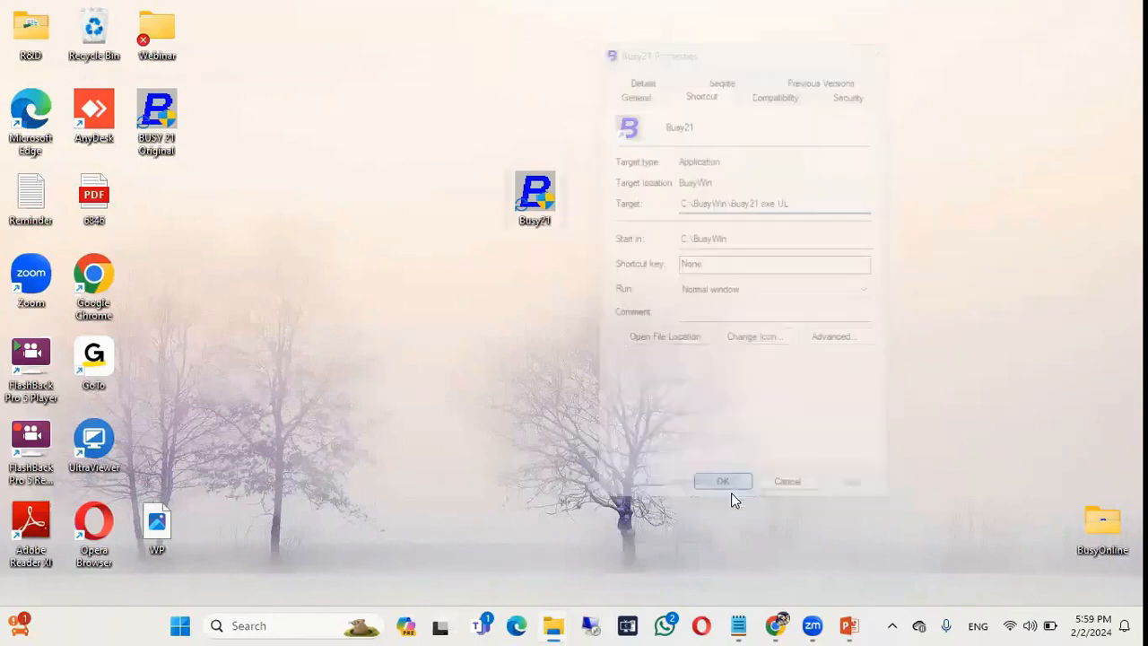
Launch Busy in Express mode, dismiss the registration prompt, and exit.
double_click(545, 208)
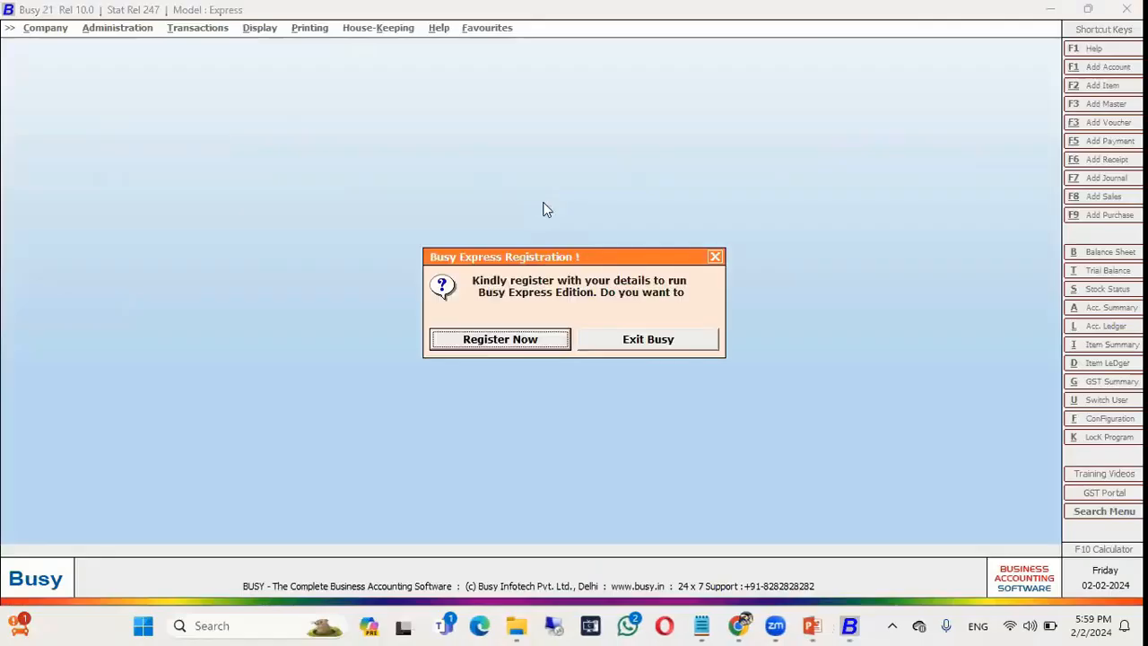
key("Return")
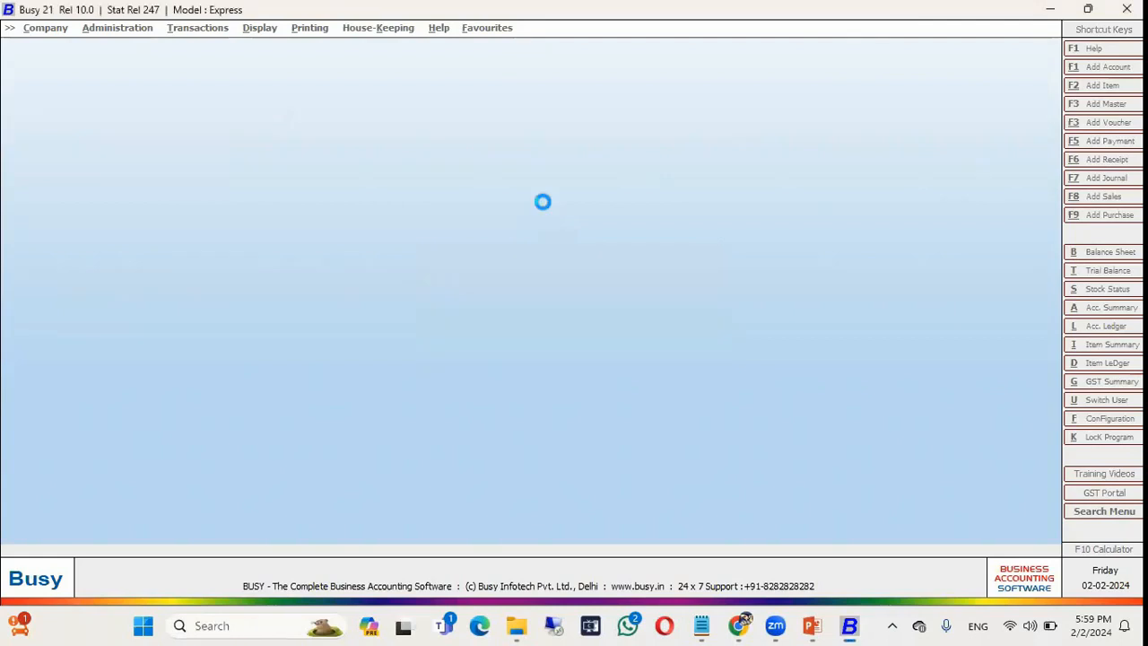
key("Escape")
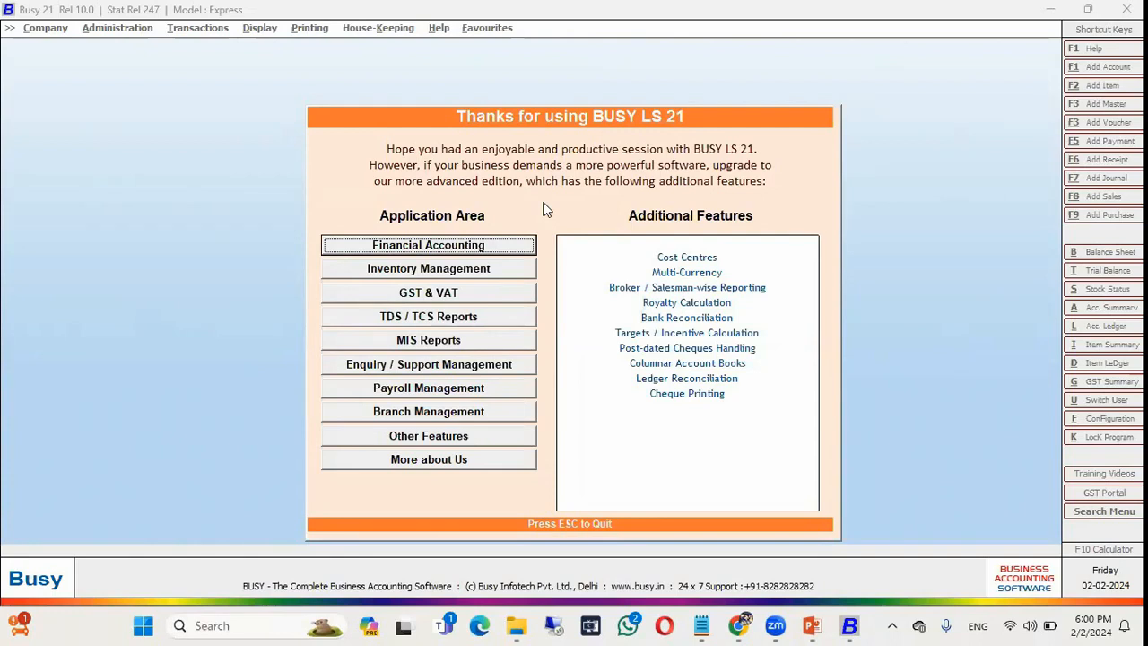
key("Escape")
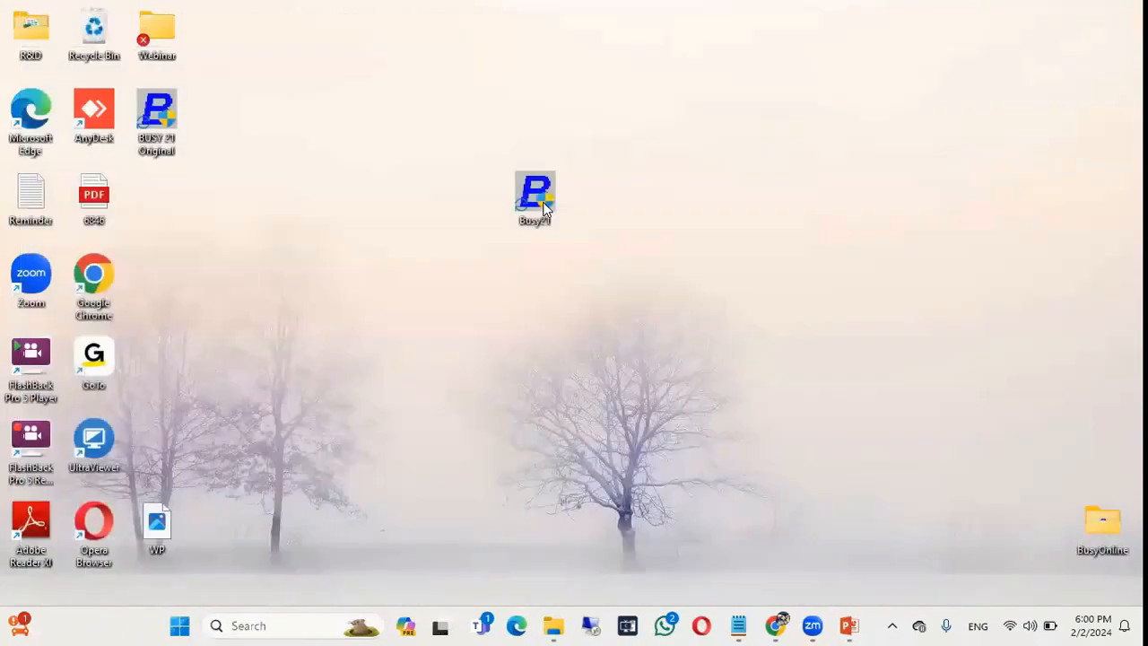
key("alt+Tab")
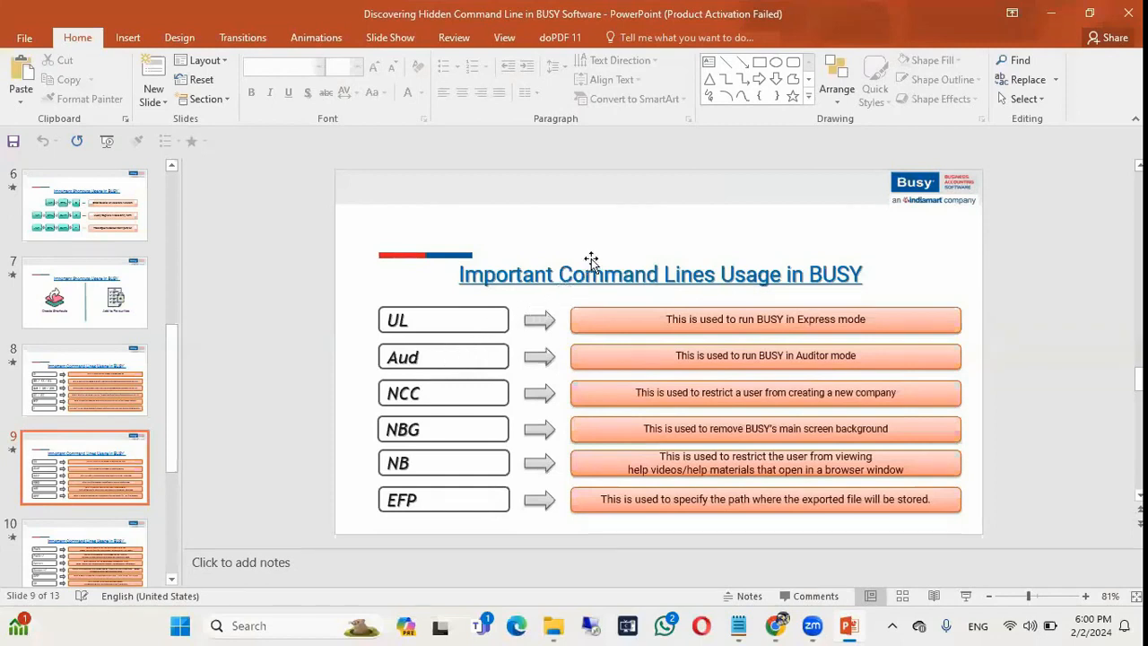
key("alt+Tab")
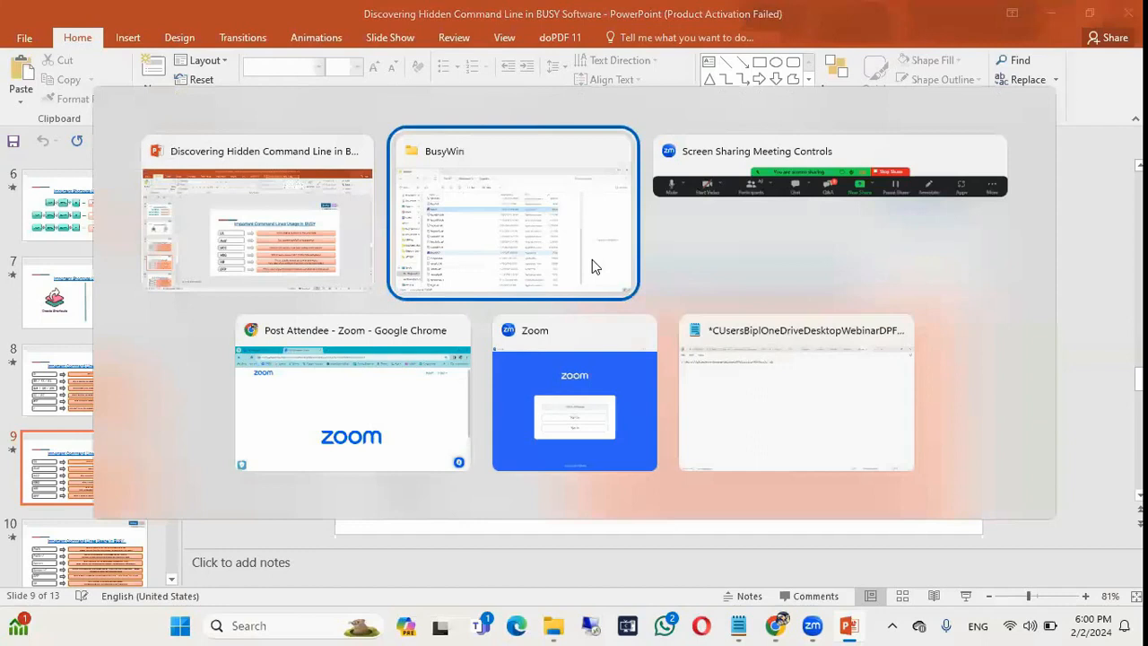
key("super+d")
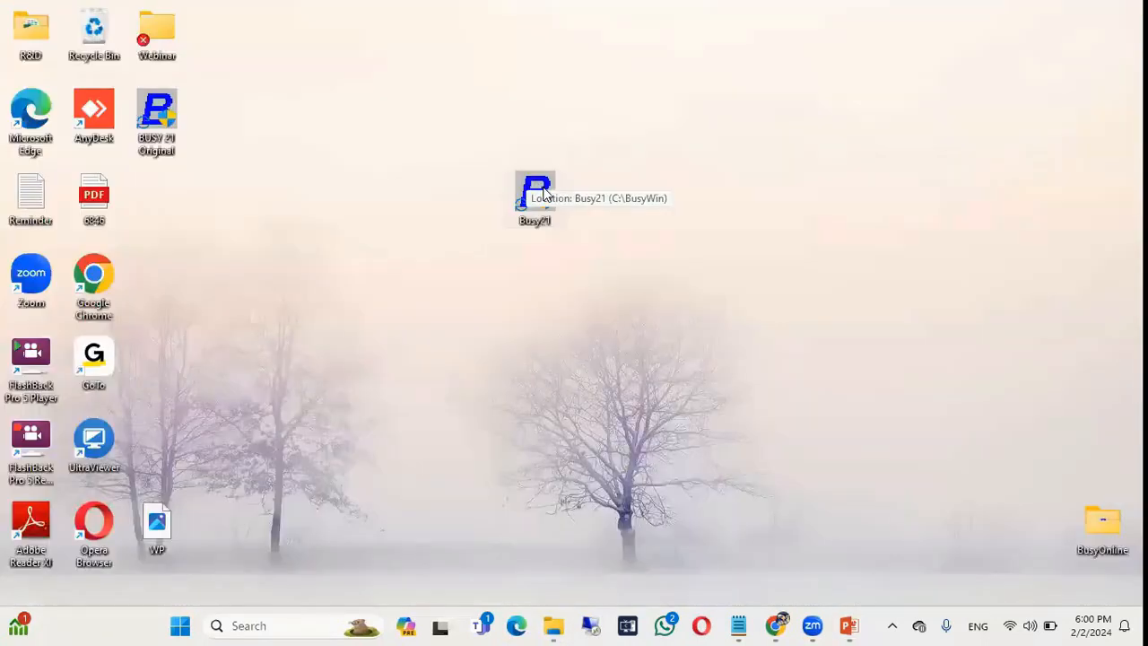
Change the Busy21 shortcut's Target switch from UL to AUD and apply it.
right_click(538, 197)
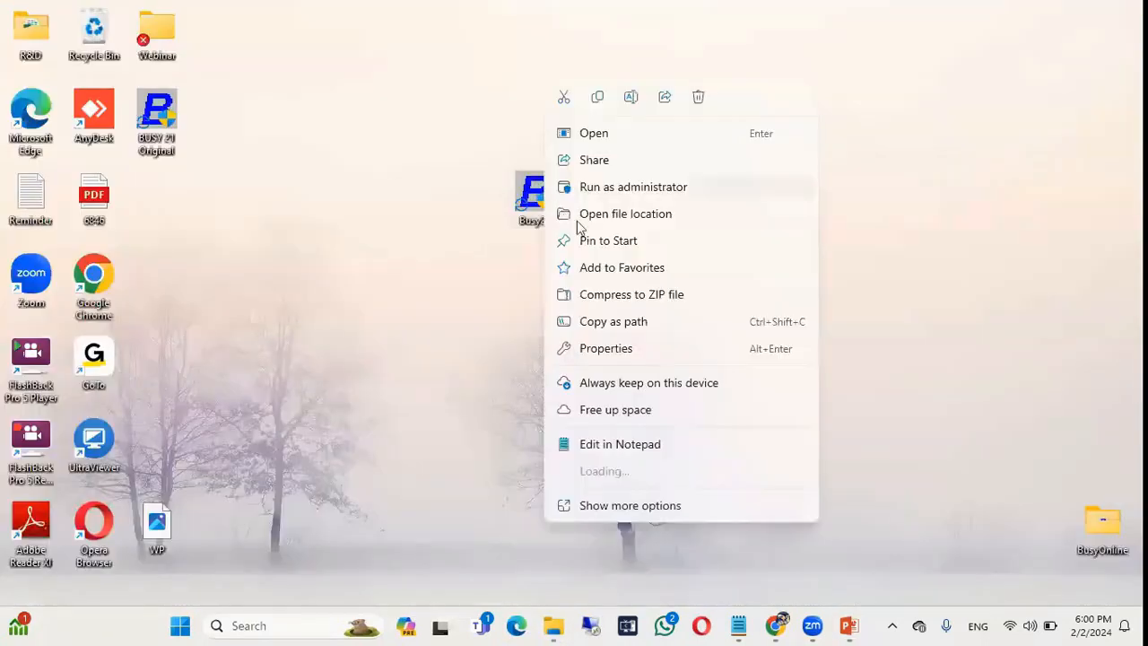
left_click(625, 346)
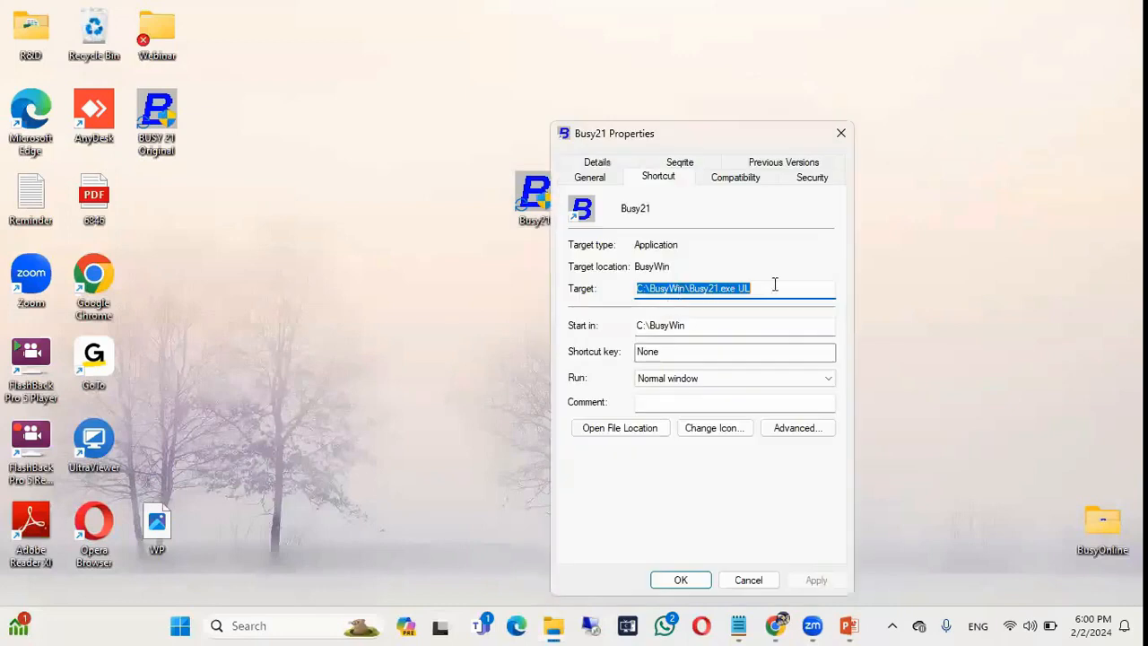
left_click(775, 284)
key("BackSpace")
key("BackSpace")
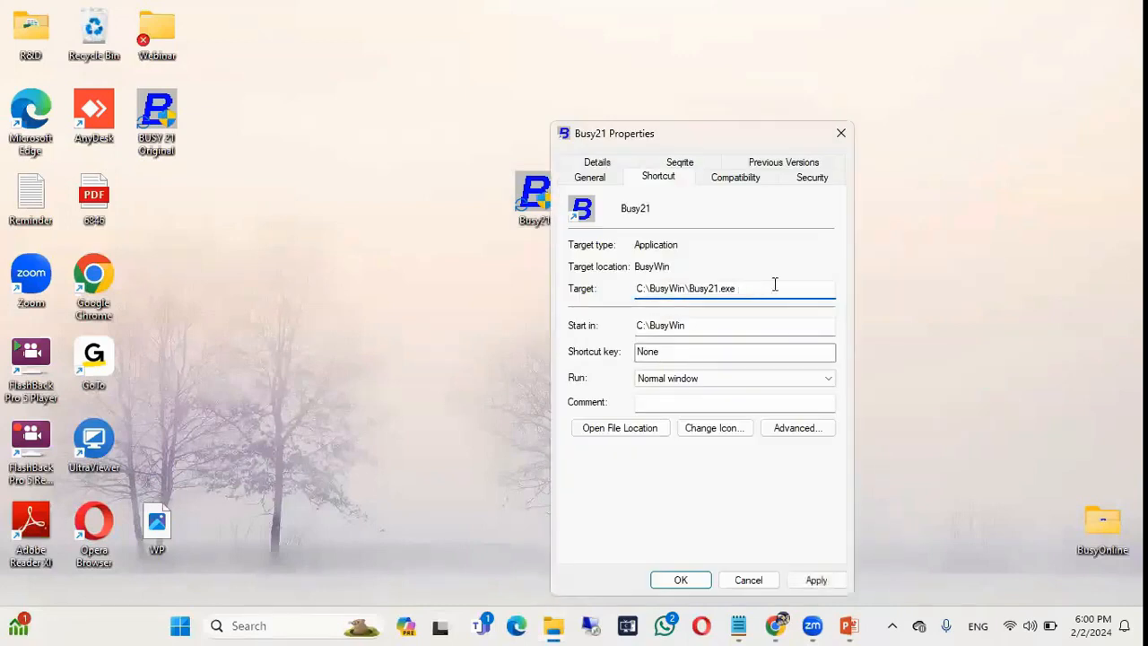
type("AUD")
left_click_drag(731, 143, 718, 78)
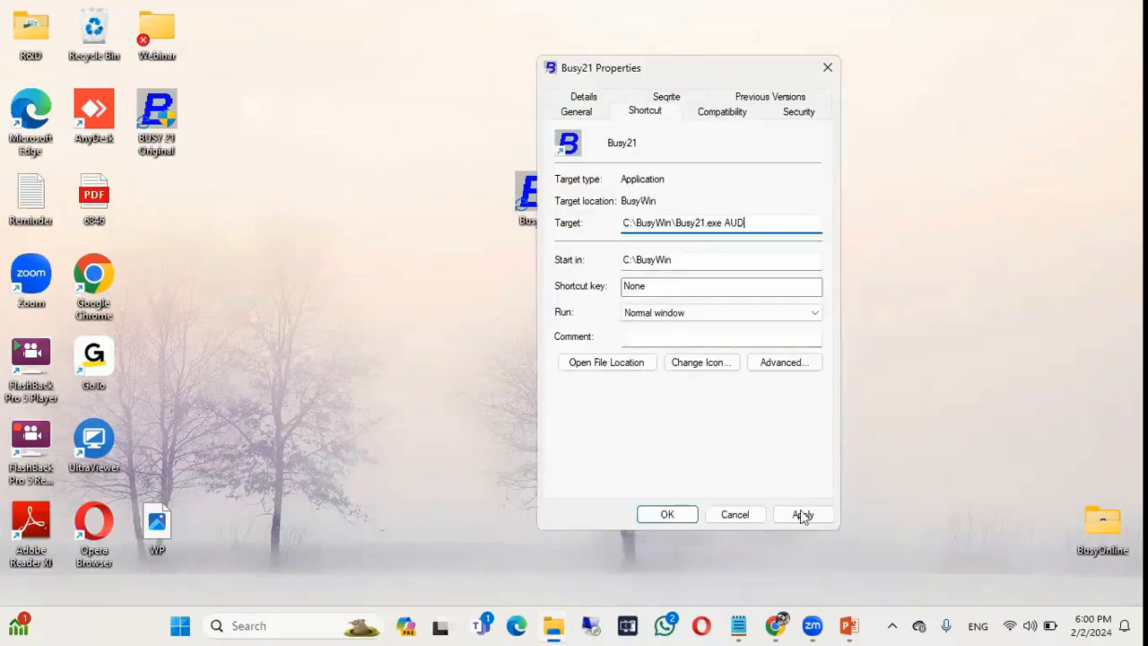
left_click(801, 515)
left_click(665, 515)
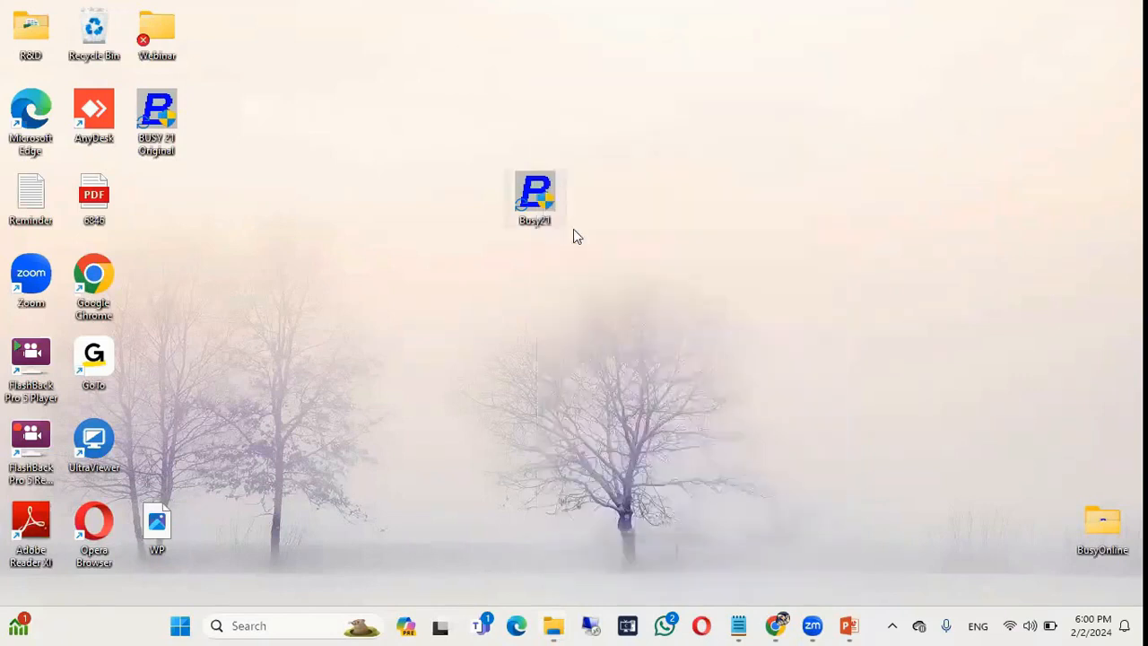
Launch Busy in Auditor mode and log into DHCL Company Limited as ADMIN.
double_click(538, 203)
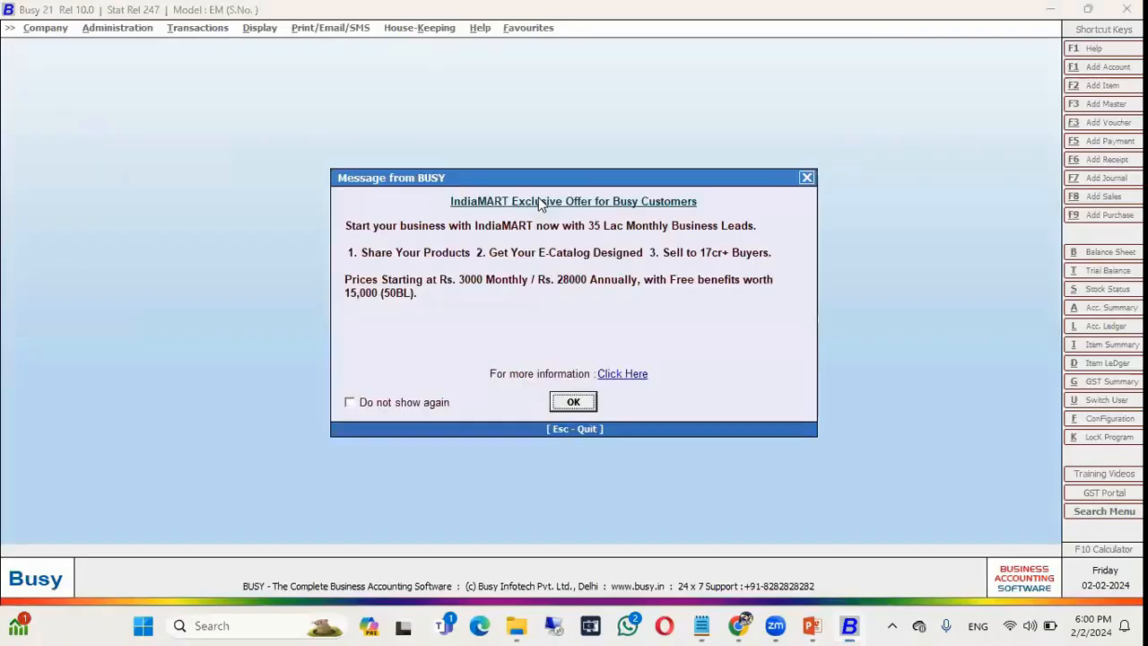
key("Escape")
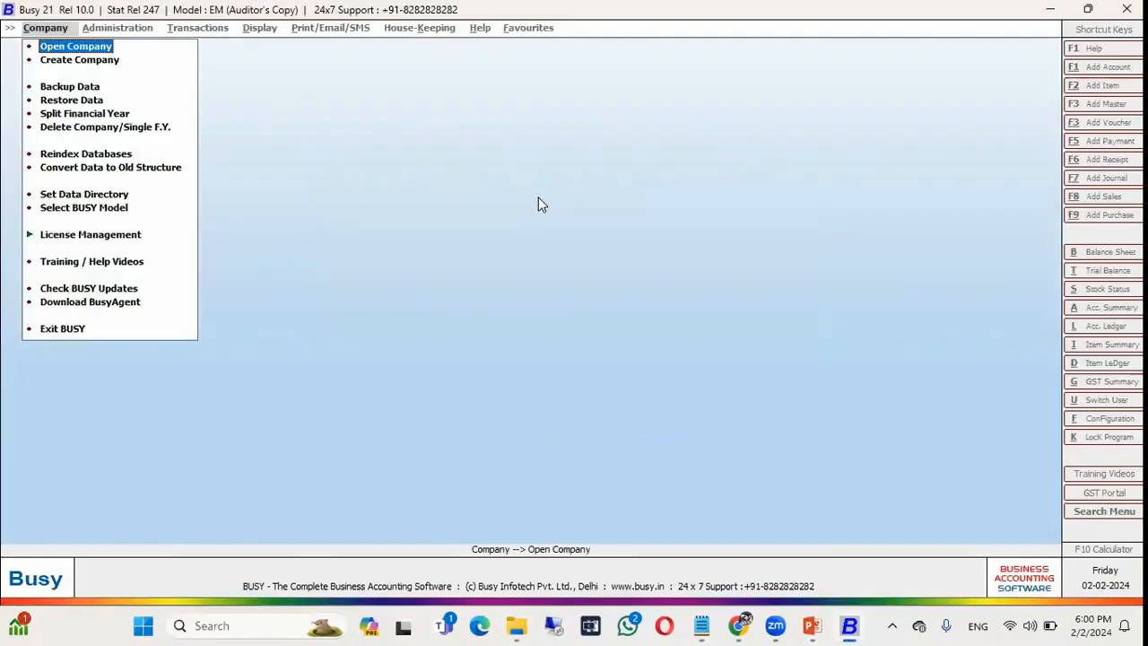
key("Return")
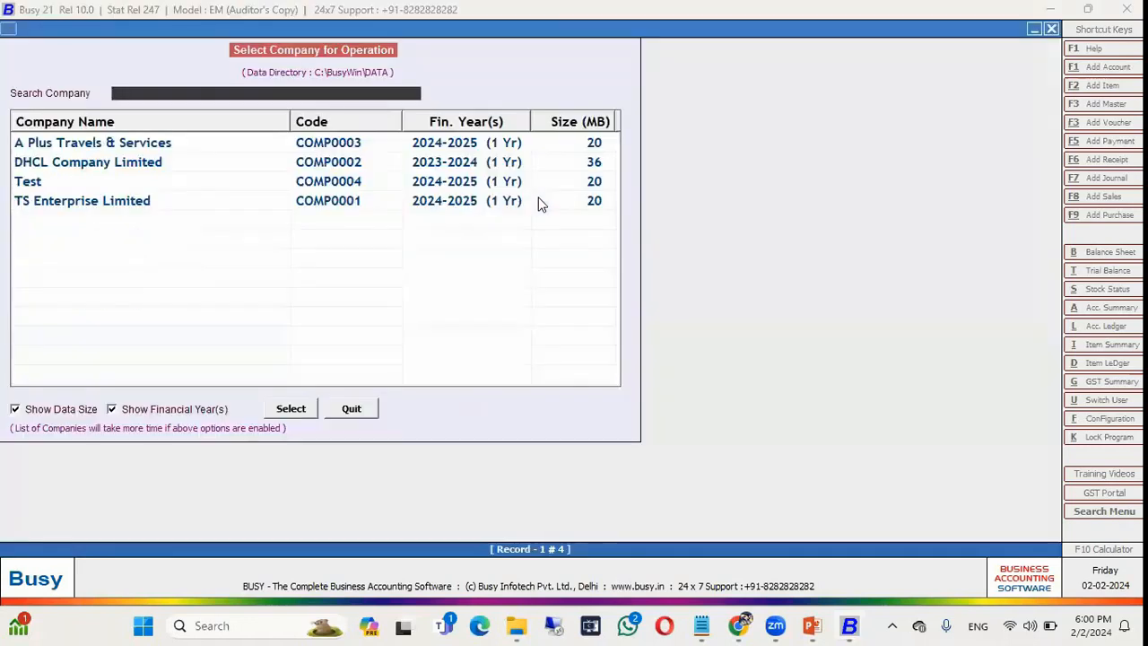
key("Down")
key("Return")
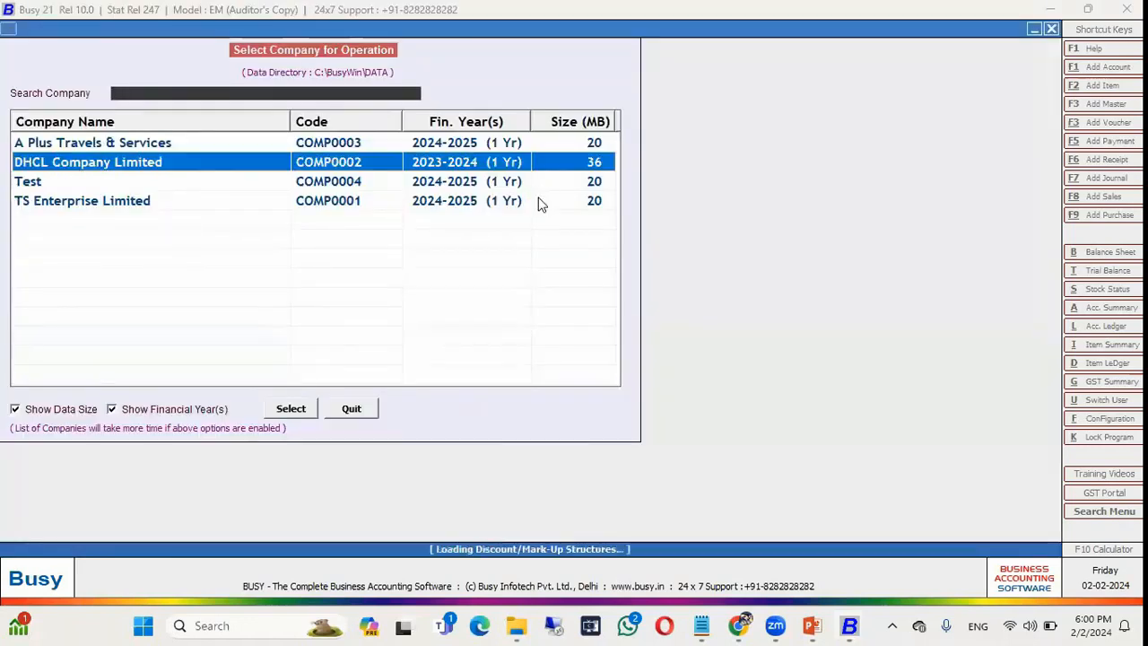
type("ADMIN")
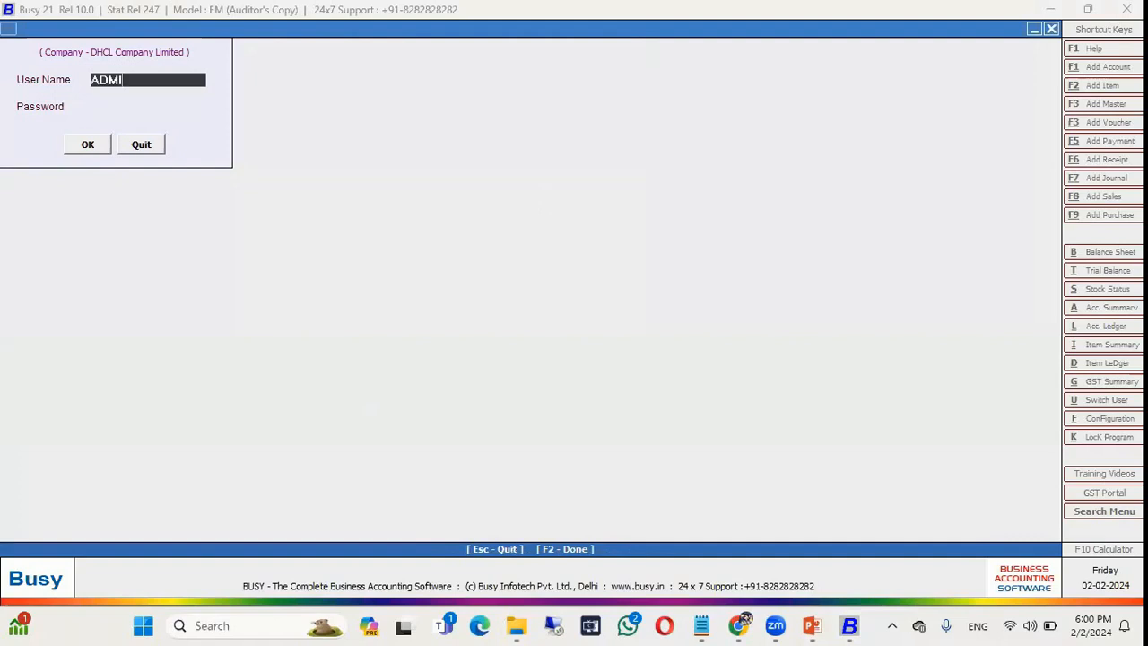
key("Return")
key("Return")
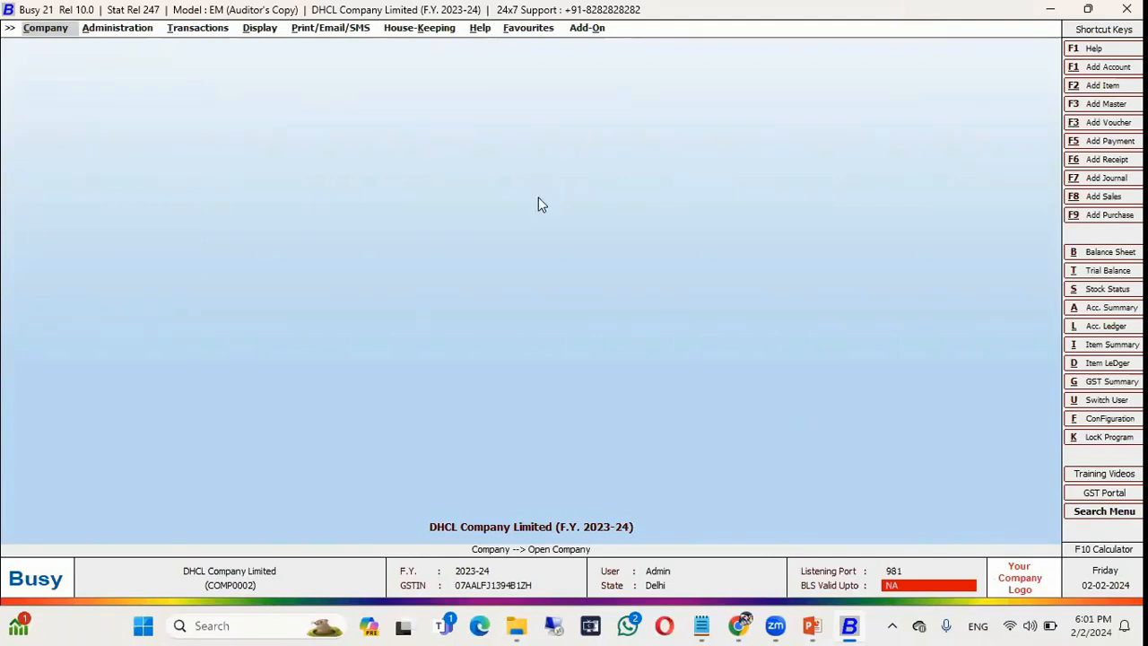
Try adding a Sales voucher, acknowledge the refusal, and close DHCL Company Limited.
key("Right")
key("Right")
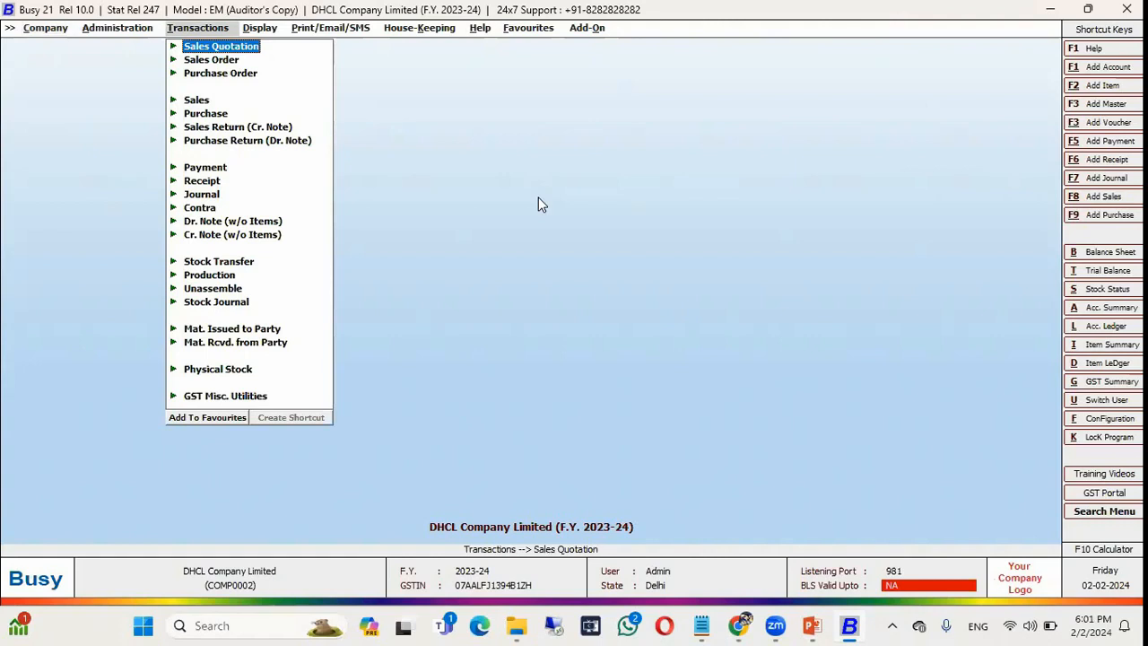
key("Down")
key("Down")
key("Down")
key("Down")
key("Up")
key("Return")
key("Return")
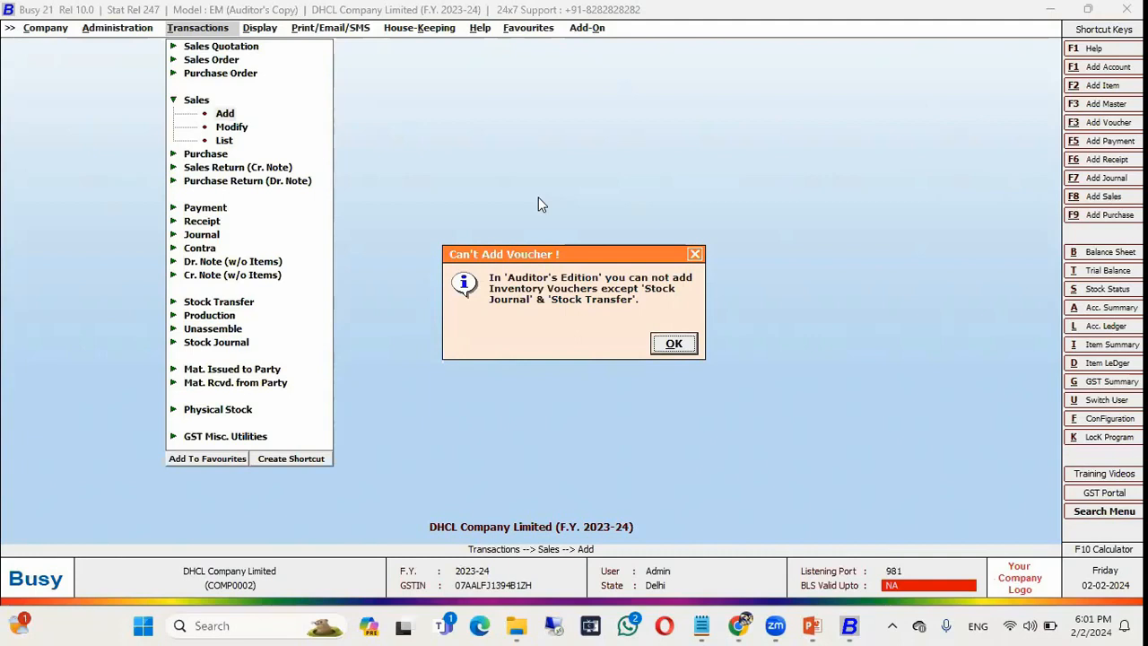
key("Escape")
key("Escape")
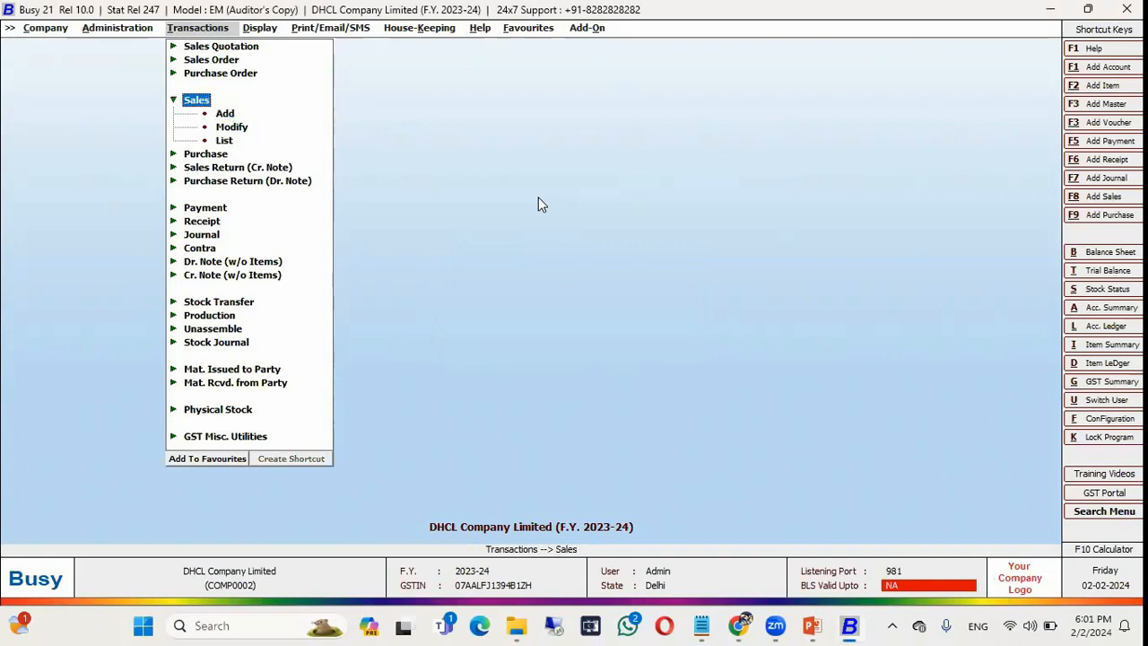
key("Escape")
key("Left")
key("Left")
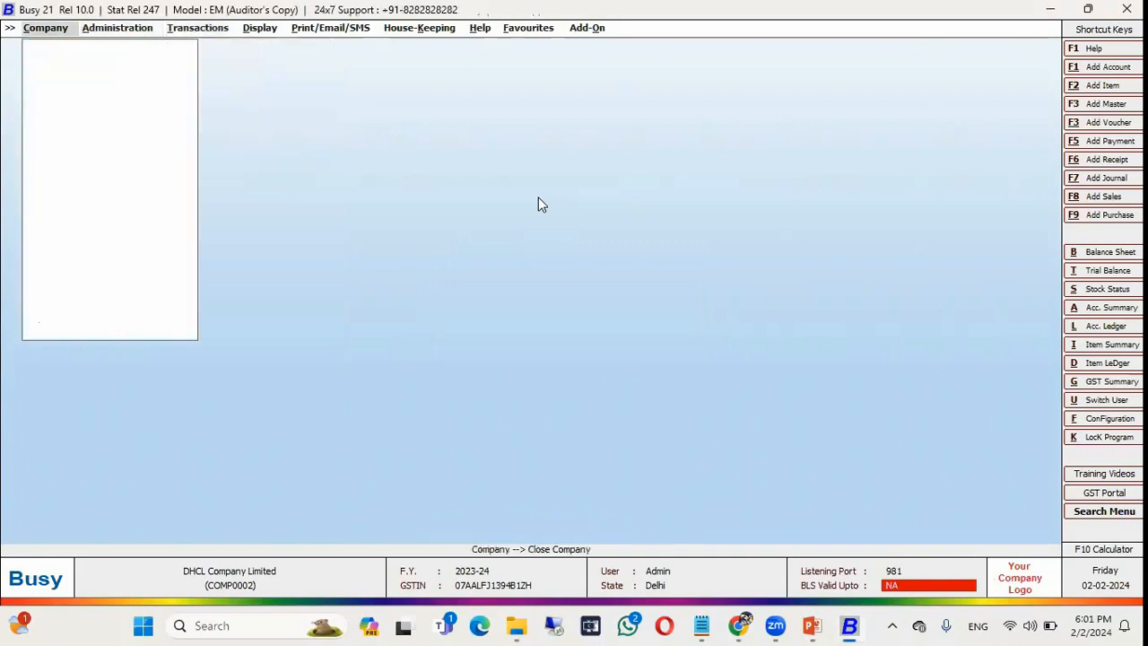
key("Return")
key("Return")
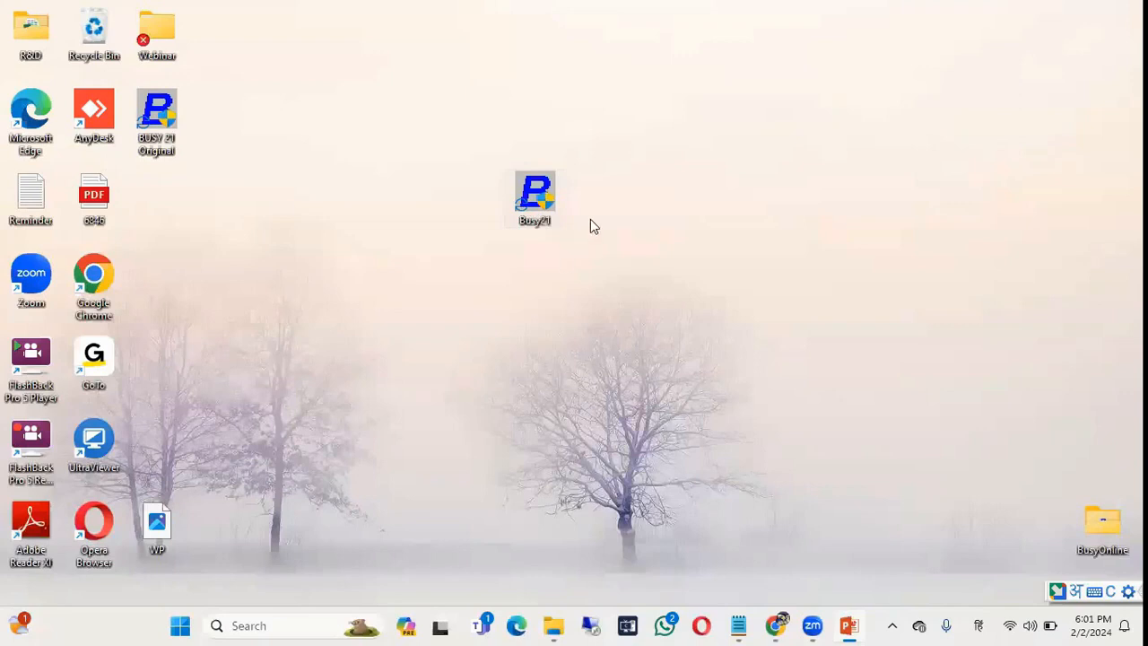
Change the Busy21 shortcut's Target switch from AUD to NCC and apply it.
right_click(536, 202)
left_click(598, 349)
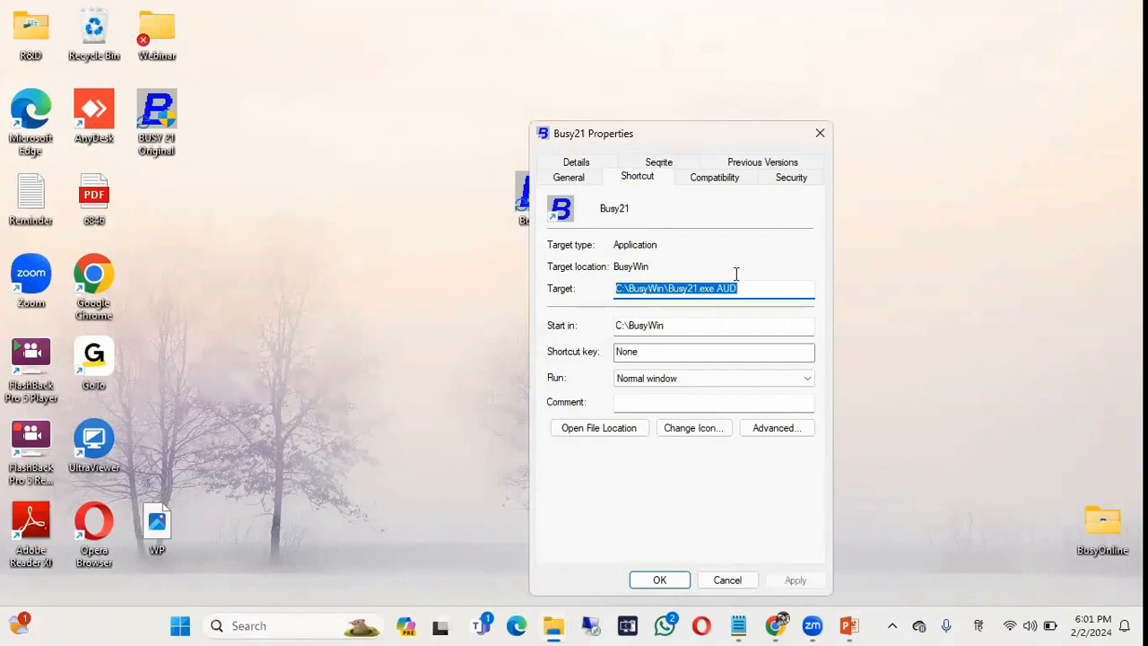
left_click(745, 289)
key("BackSpace")
key("BackSpace")
key("BackSpace")
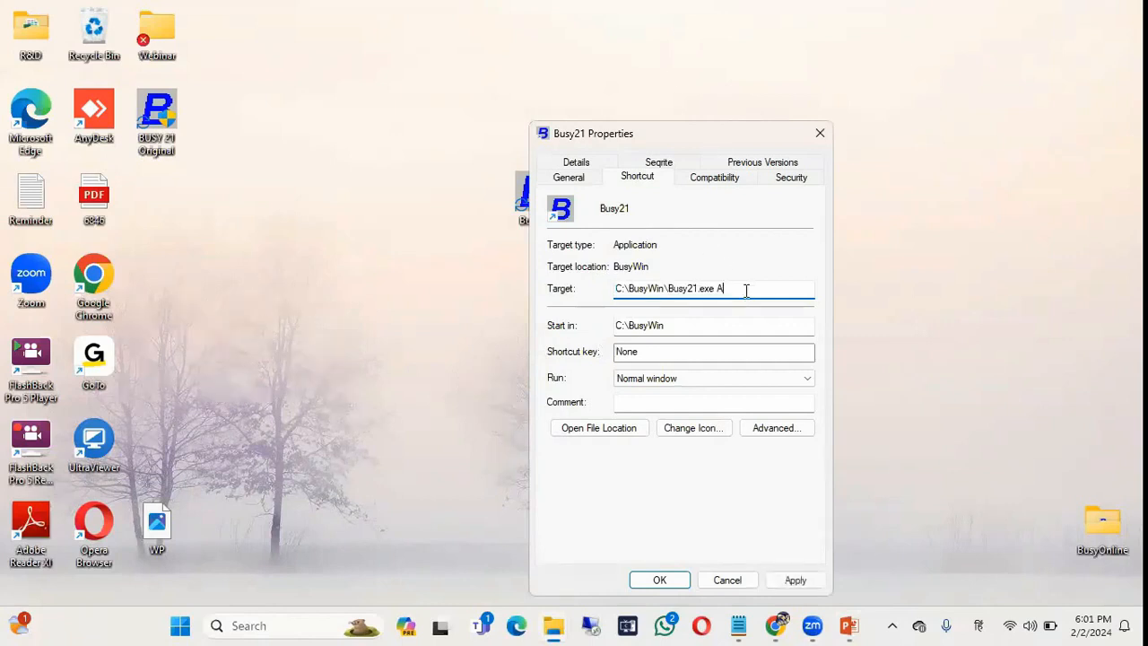
type("NCCC")
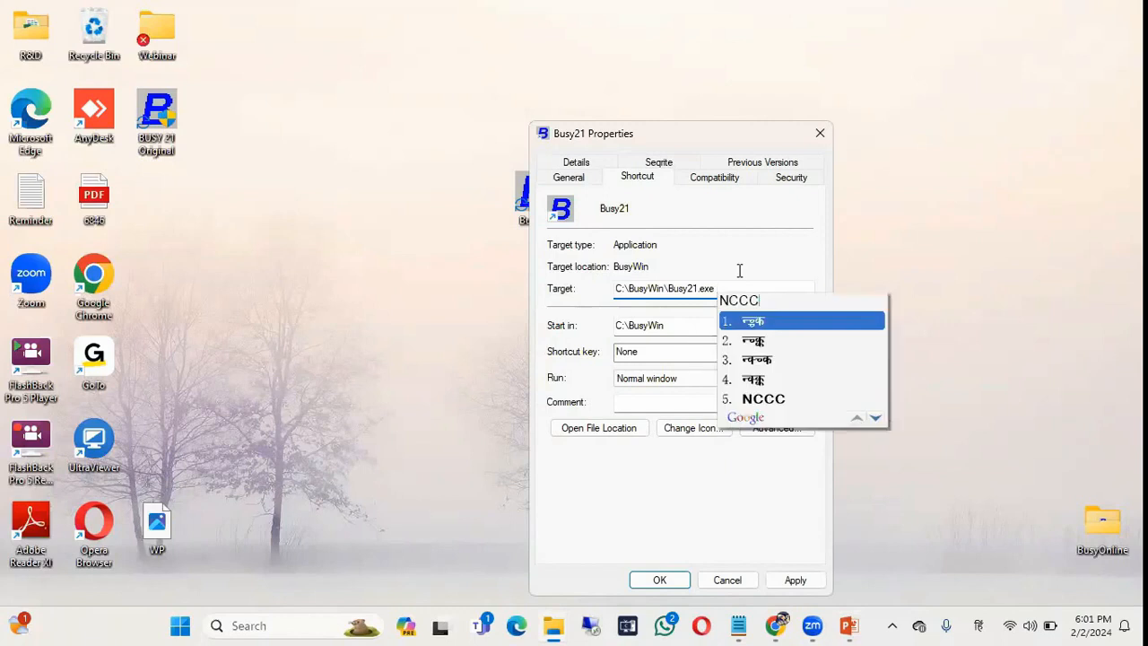
key("Escape")
key("alt+shift")
type("NCC")
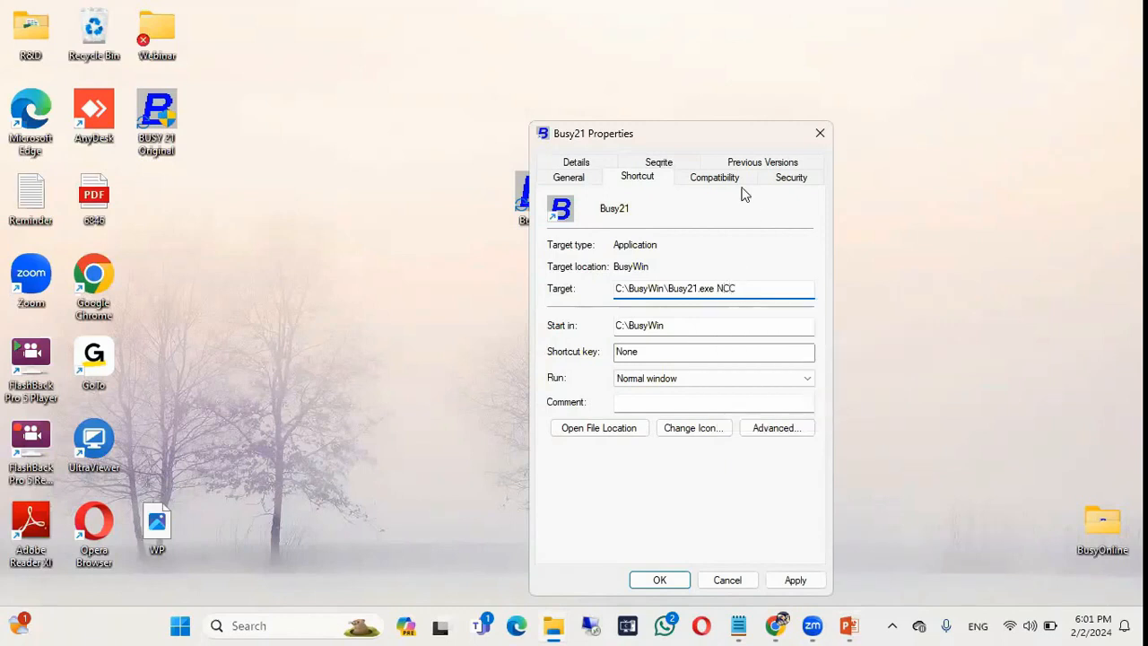
left_click_drag(740, 142, 741, 62)
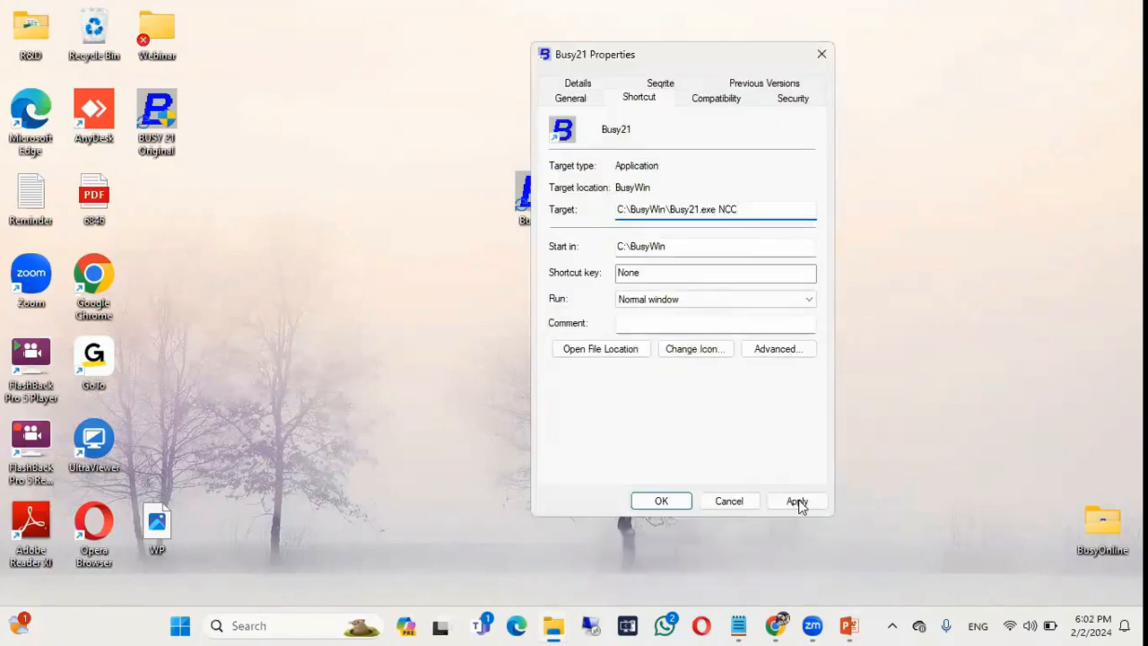
left_click(796, 502)
left_click(669, 504)
Launch Busy and log into DHCL Company Limited as ADMIN.
double_click(546, 224)
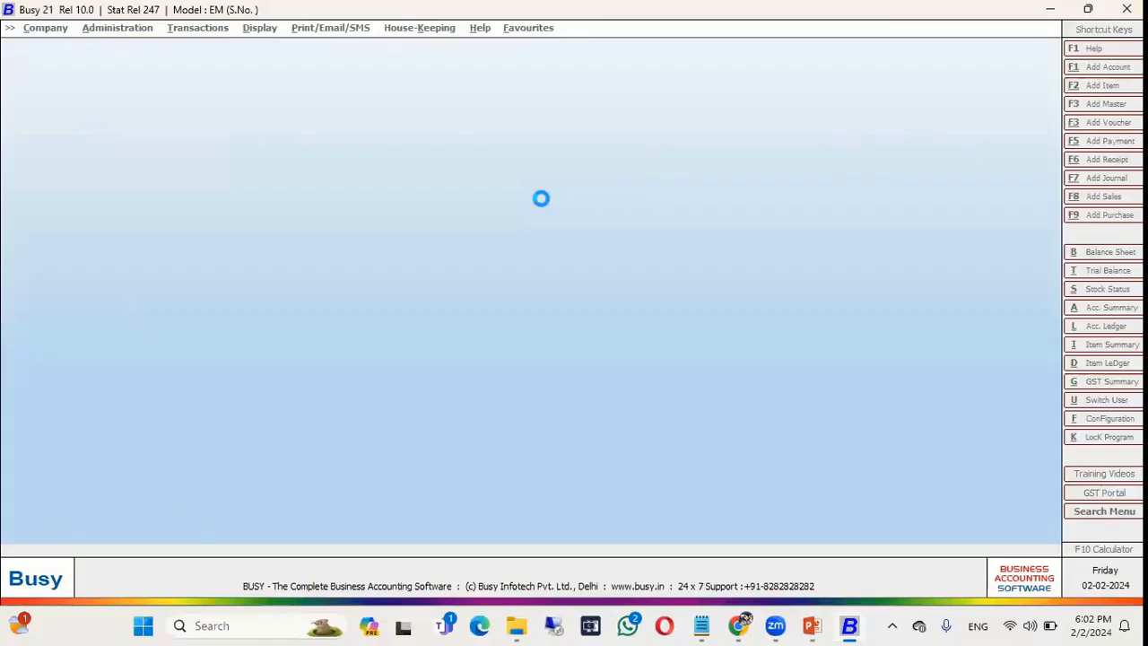
key("Return")
key("Return")
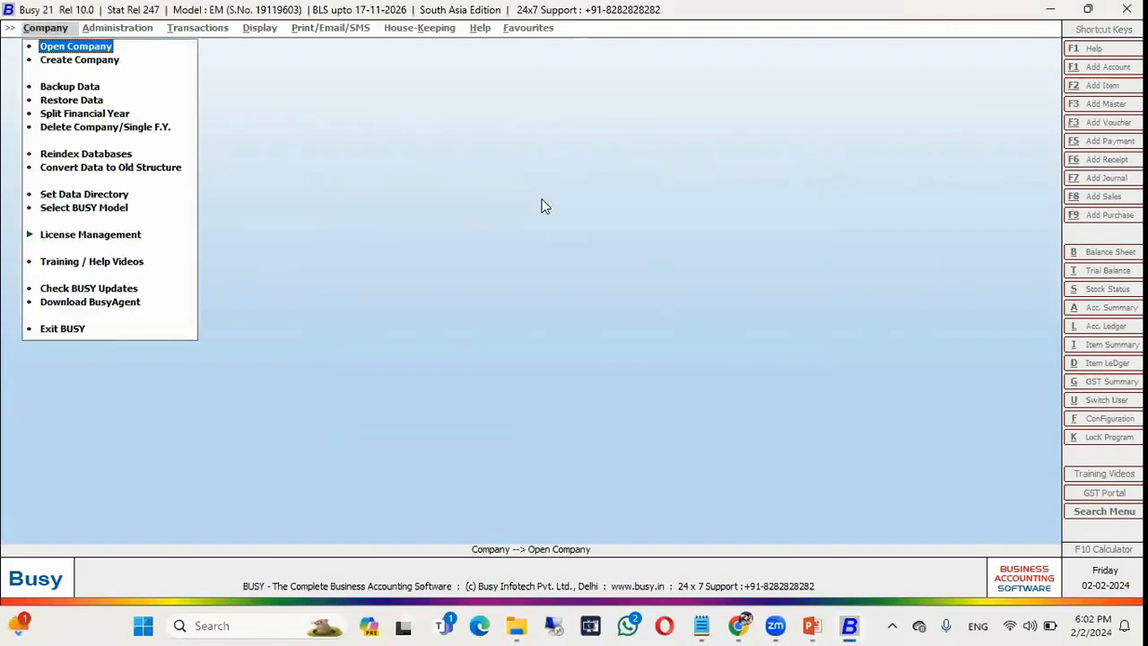
key("Return")
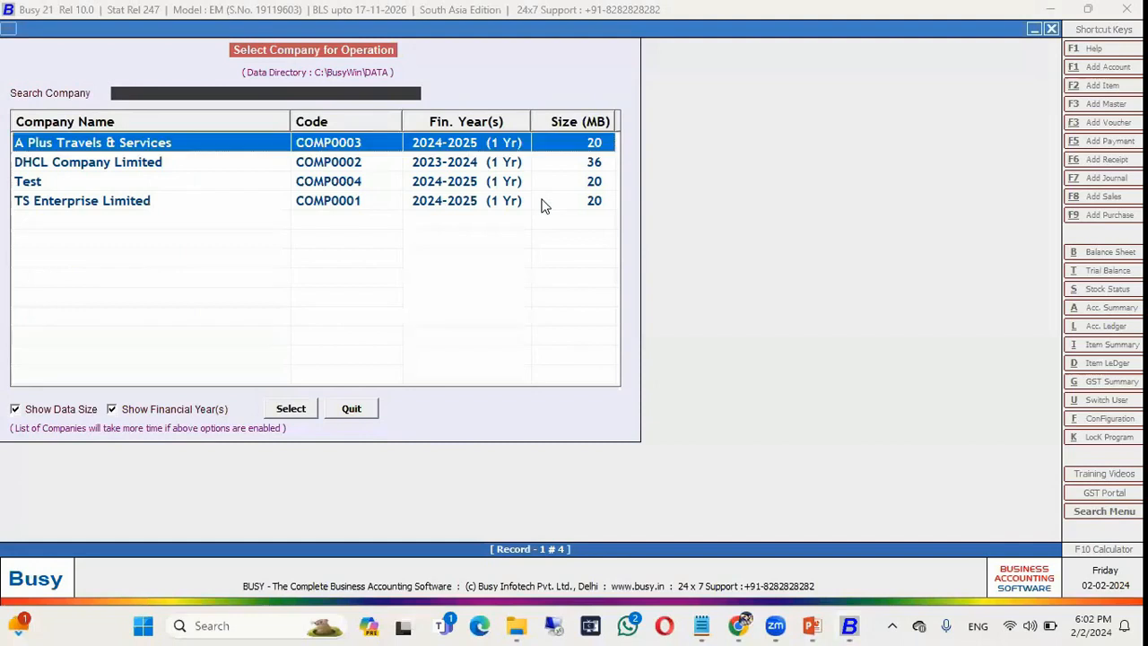
key("Down")
key("Return")
type("ADMINA")
key("Return")
key("Return")
type("ADMIN")
key("Return")
key("Return")
key("Return")
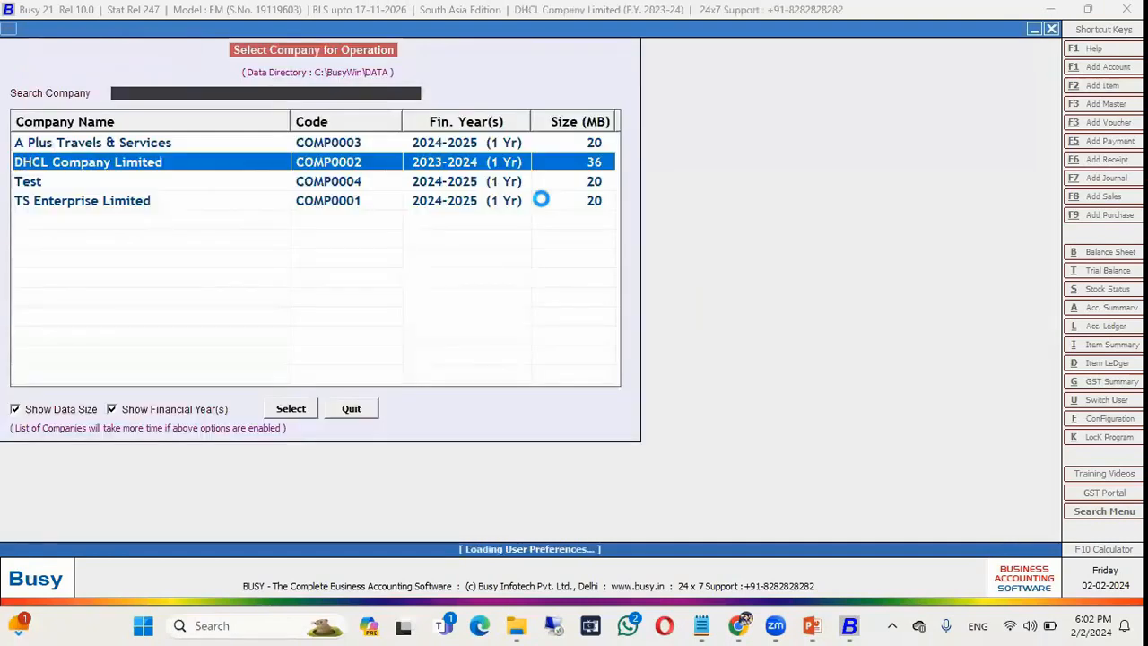
Close the company, attempt Create Company, dismiss the refusal, and exit Busy.
key("Return")
key("Down")
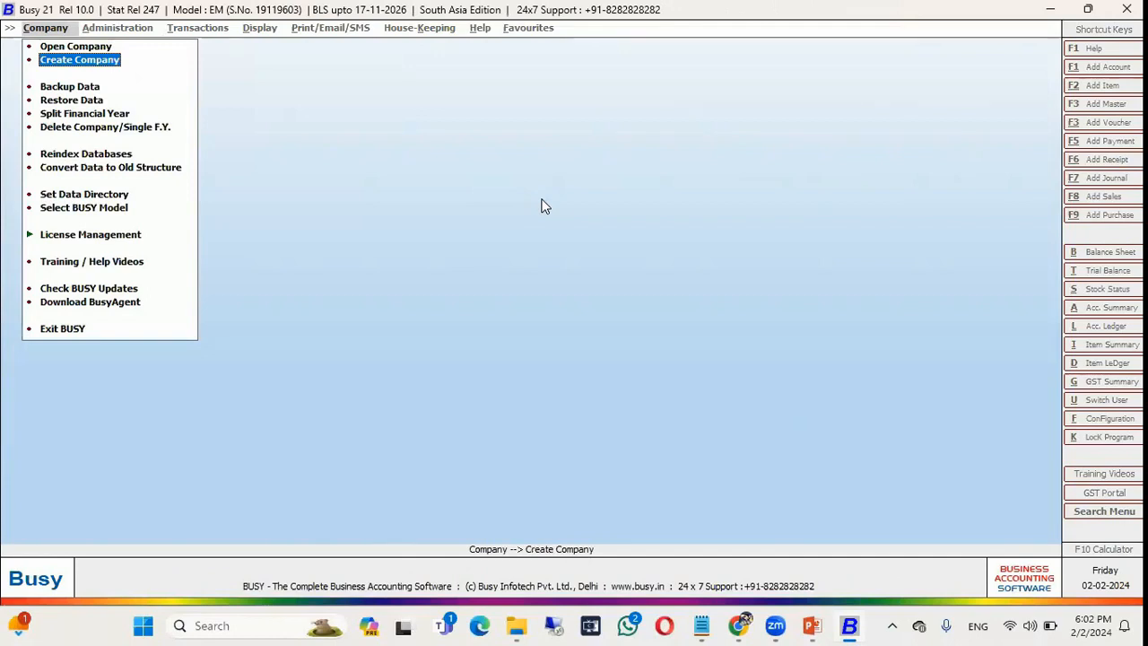
key("Return")
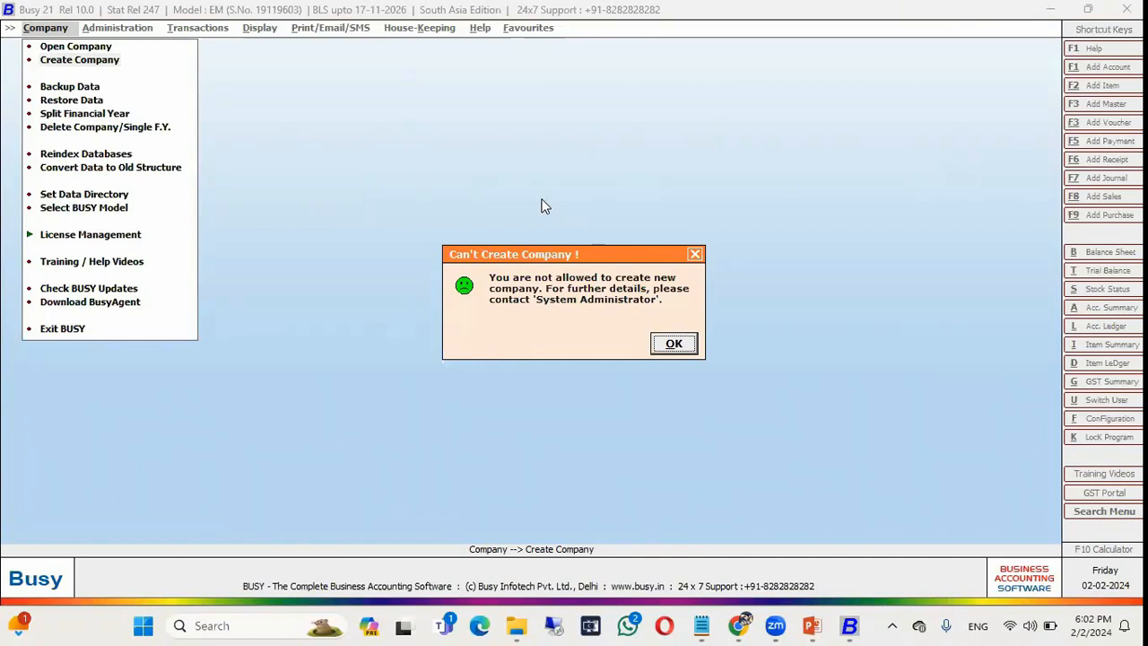
key("Return")
key("Down")
key("Down")
key("Down")
key("Down")
key("Down")
key("Down")
key("Down")
key("Down")
key("Down")
key("Down")
key("Down")
key("Down")
key("Down")
key("Return")
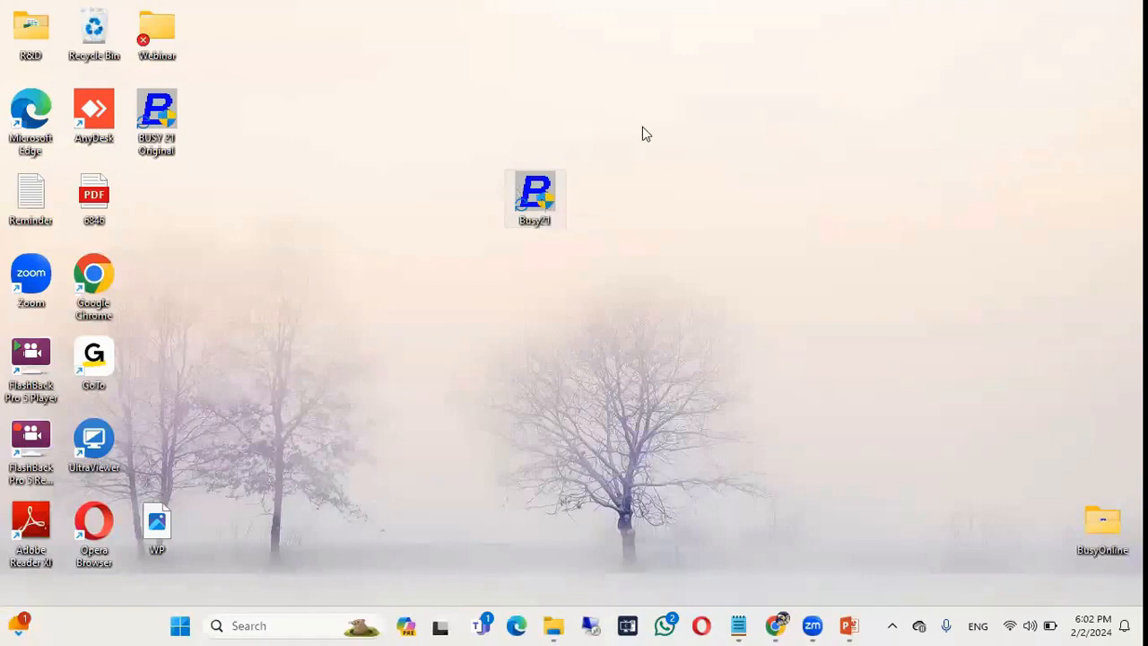
Run Busy21.exe from the BusyWin folder and open TS Enterprise Limited.
key("alt+Tab")
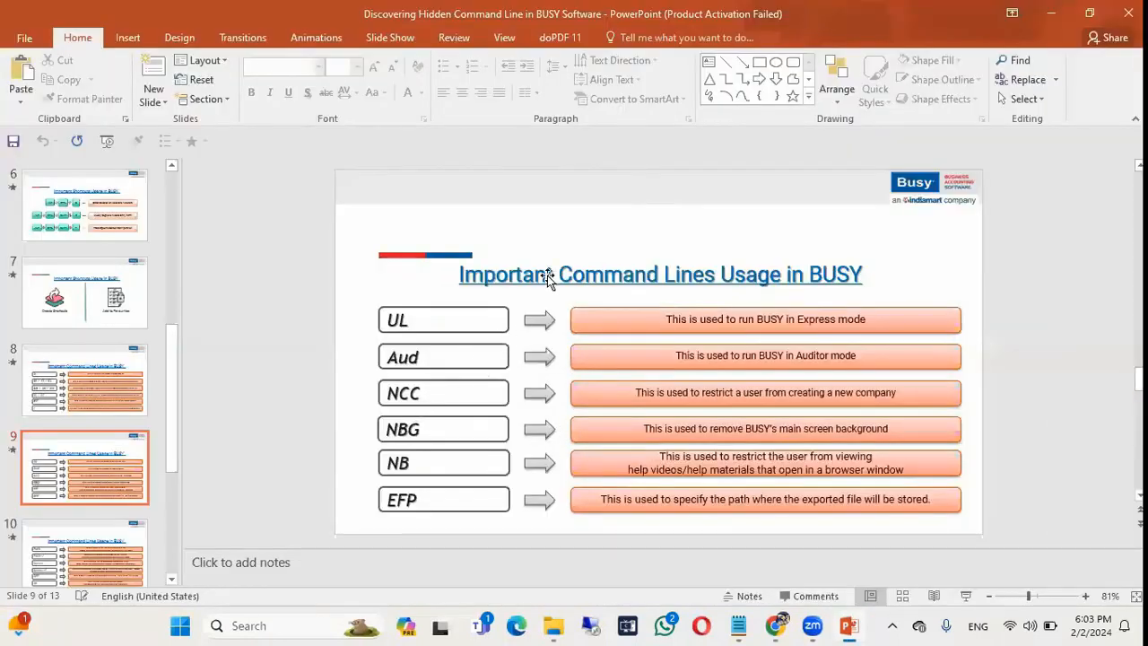
key("alt+Tab")
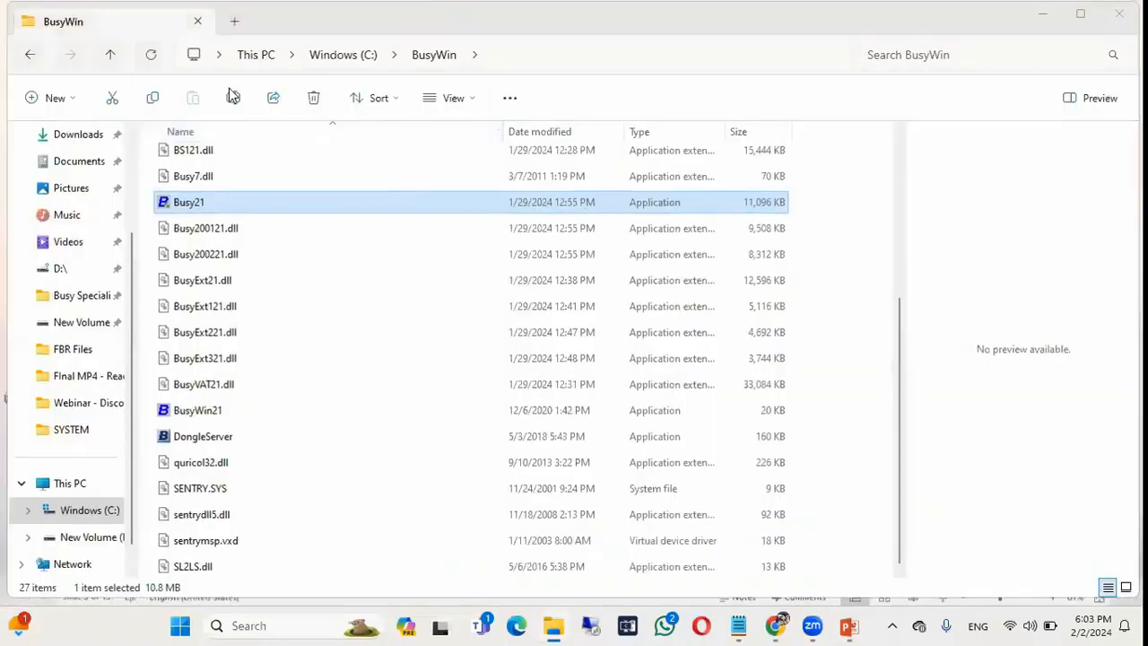
double_click(164, 121)
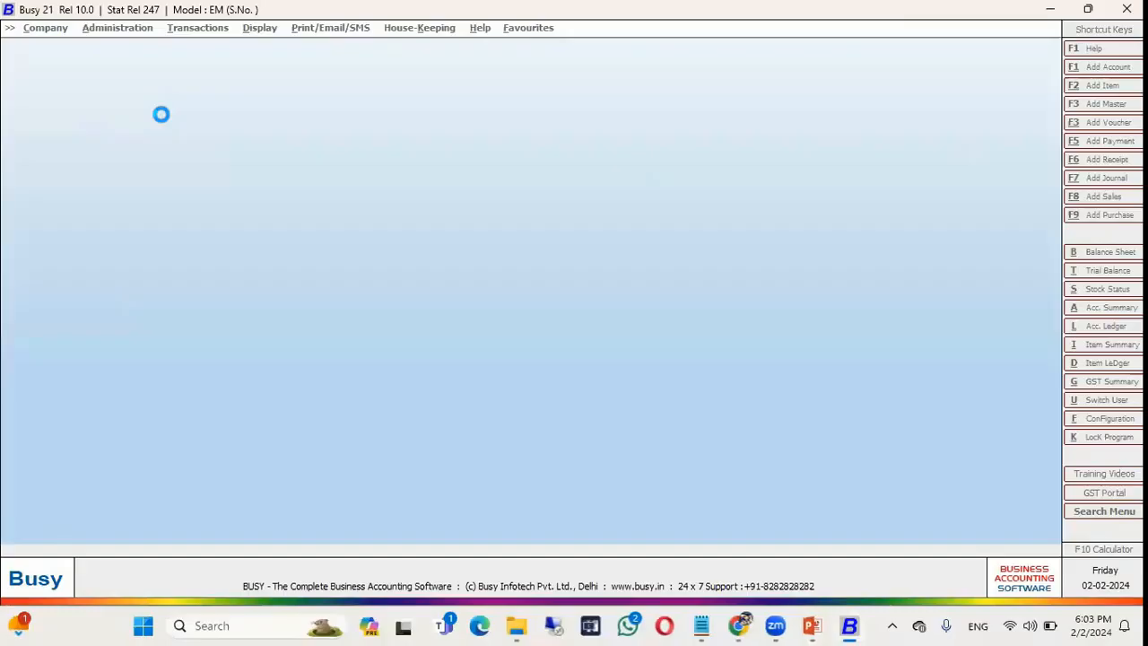
key("Return")
key("Return")
key("Return")
key("Down")
key("Down")
key("Down")
key("Return")
key("Return")
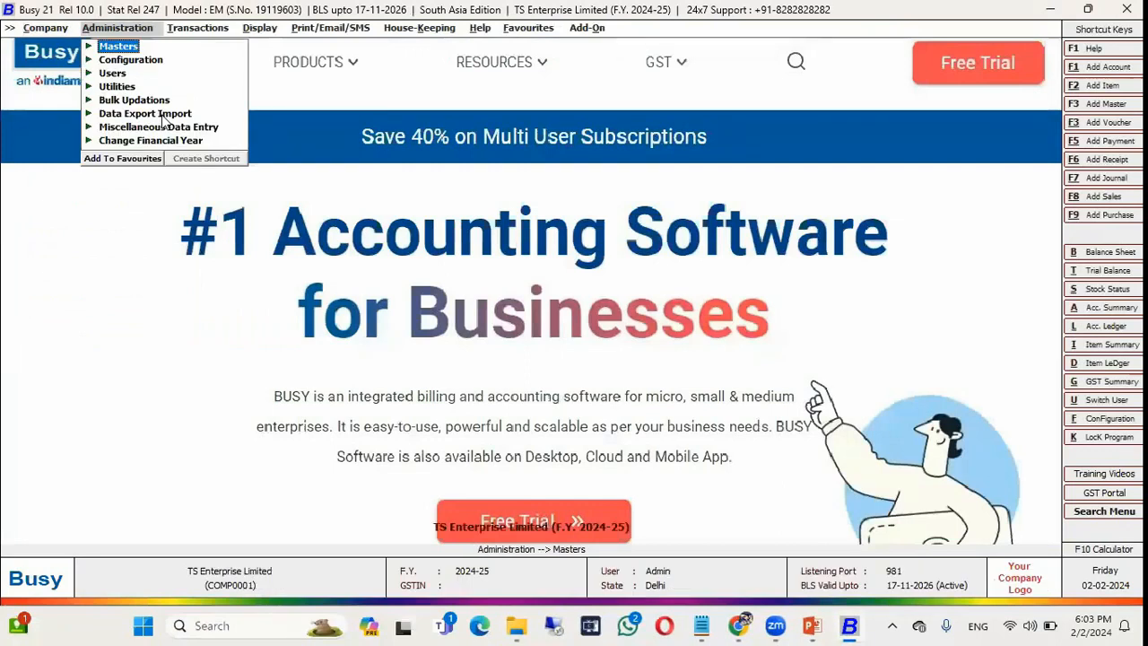
Browse TS Enterprise Limited's menu bar with the arrow keys.
key("Right")
key("Right")
key("Right")
key("Right")
key("Right")
key("Right")
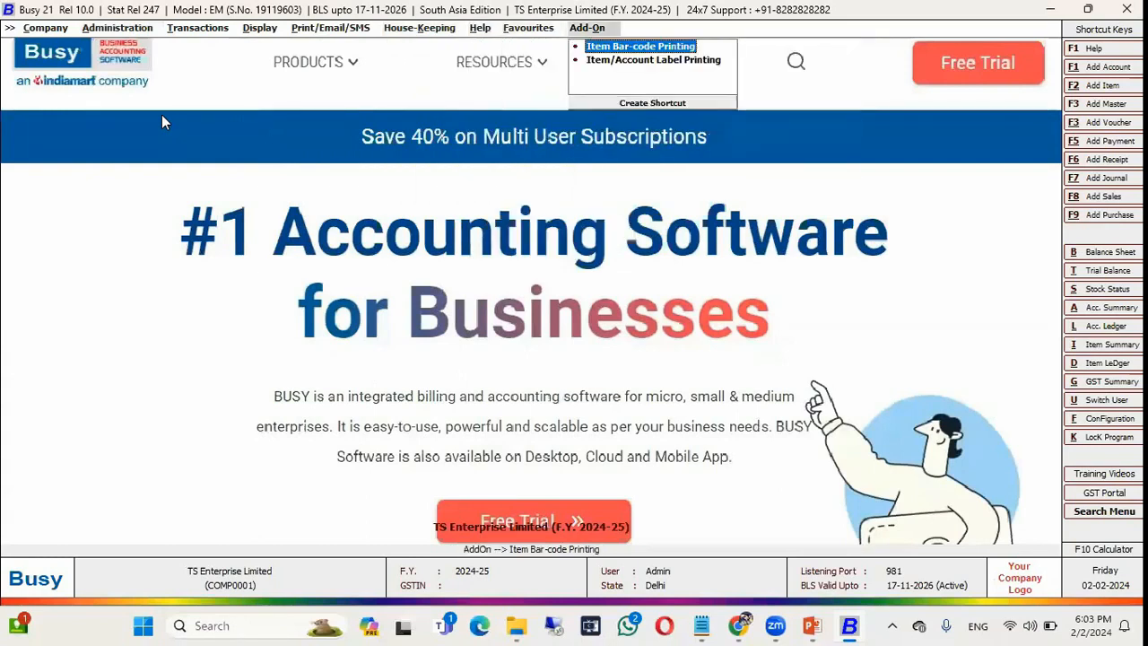
key("Left")
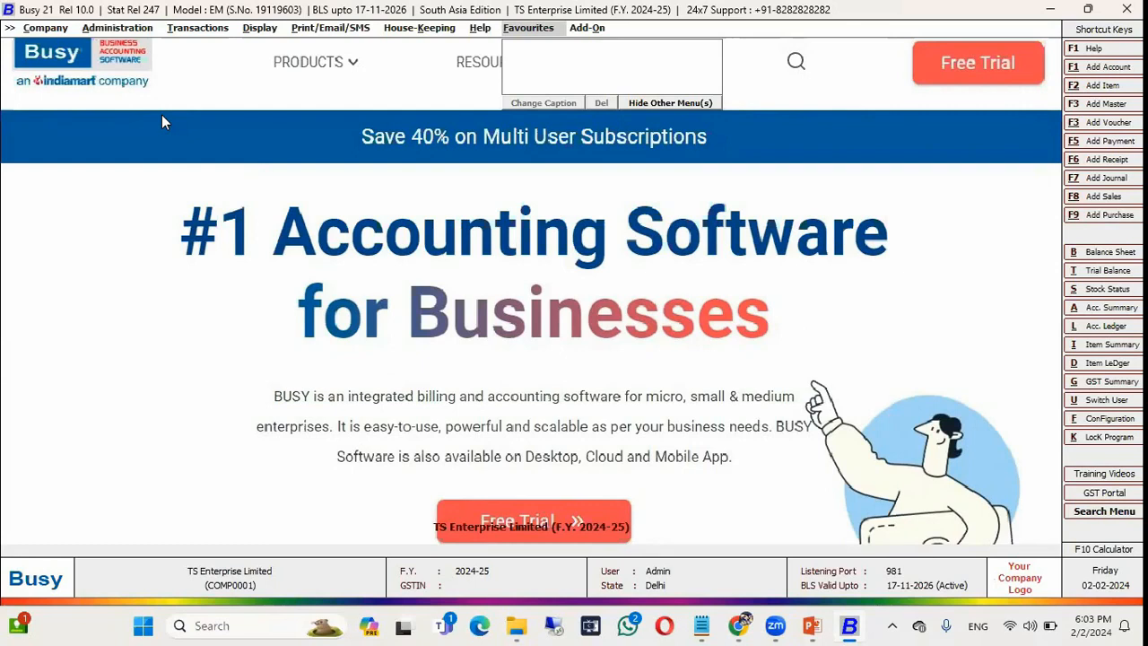
key("Left")
key("Left")
key("Left")
key("Left")
key("Left")
key("Left")
key("Left")
key("Left")
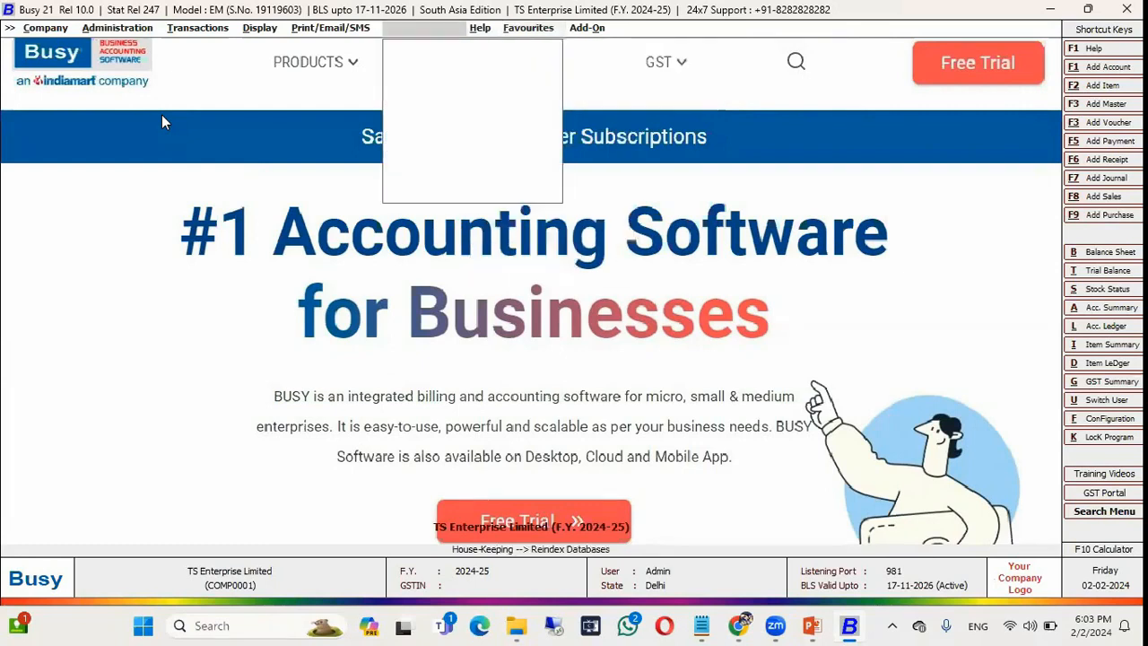
key("Right")
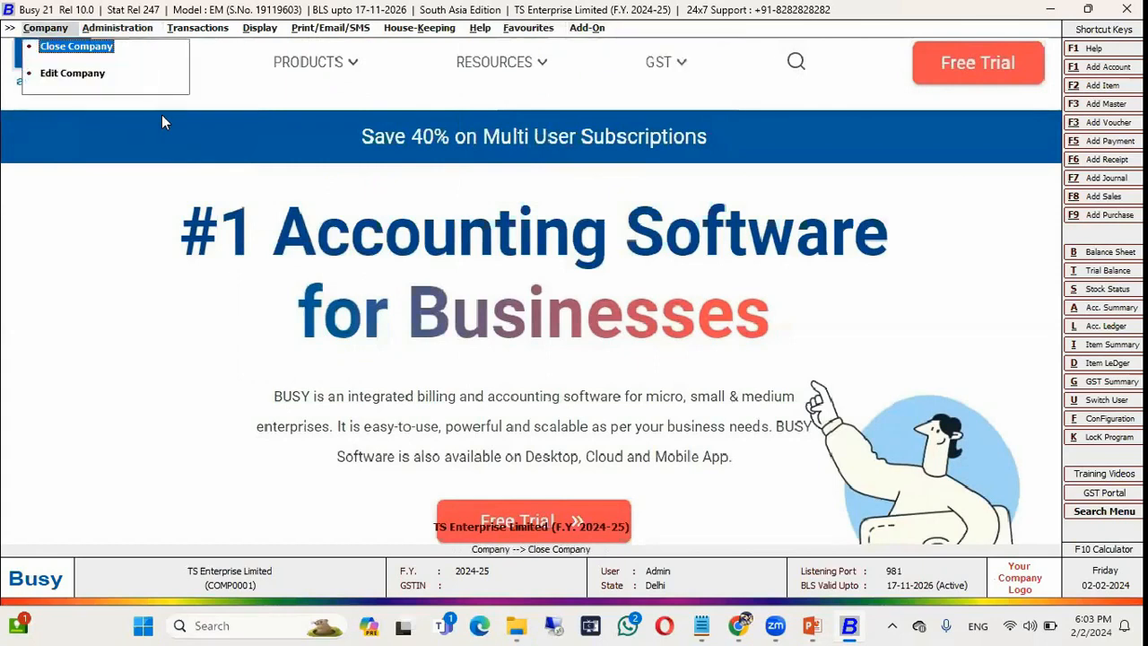
Close TS Enterprise Limited, cancel the company list, and exit Busy.
key("Return")
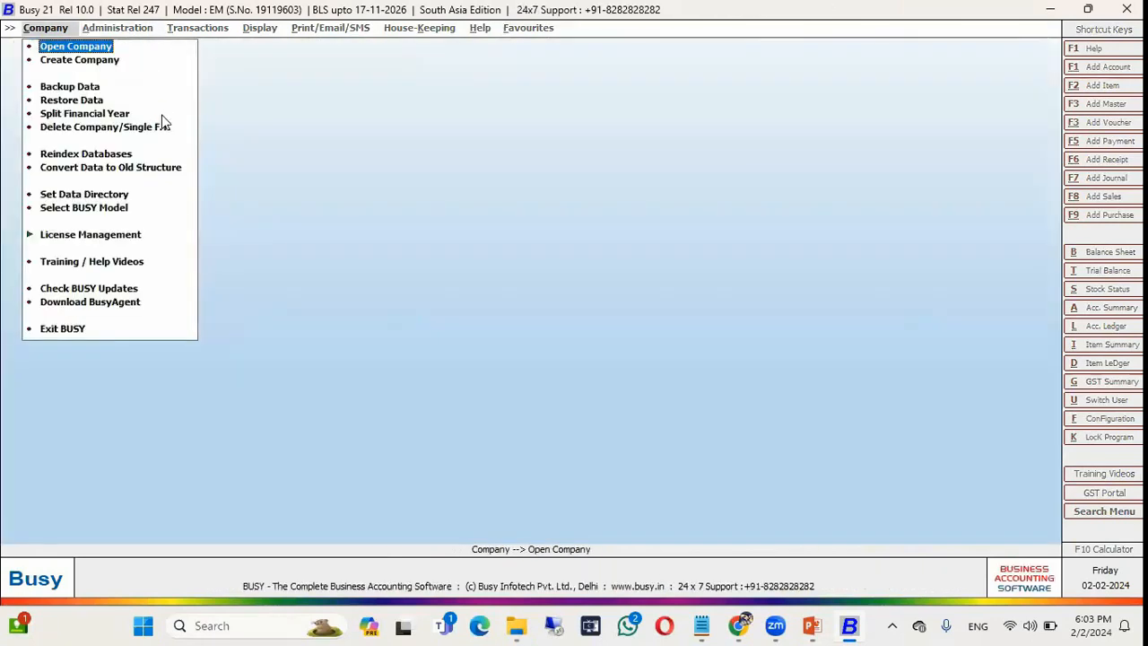
key("Return")
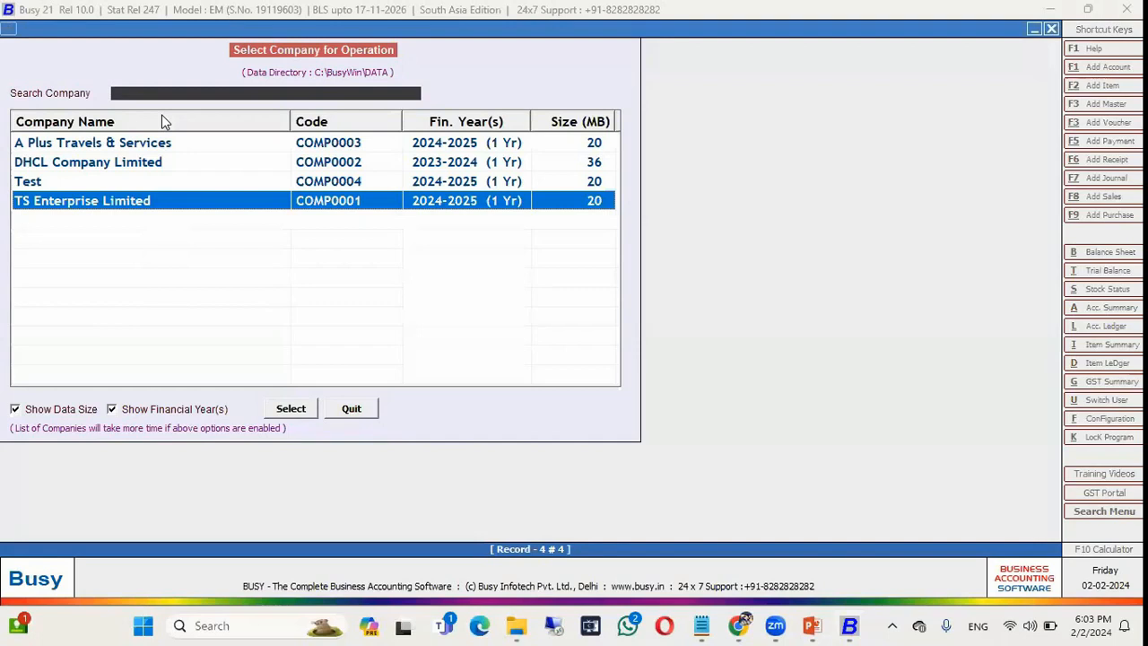
key("Escape")
key("Up")
key("Return")
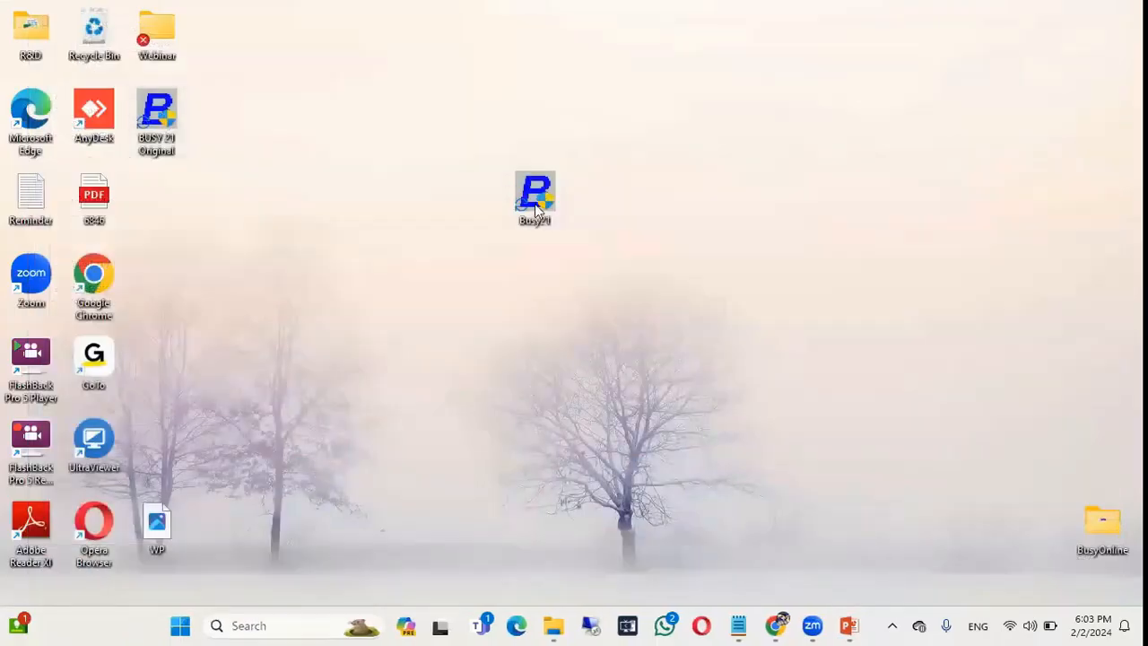
Set the Busy21 shortcut's Target switch to NBG, apply it, and relaunch Busy.
right_click(536, 210)
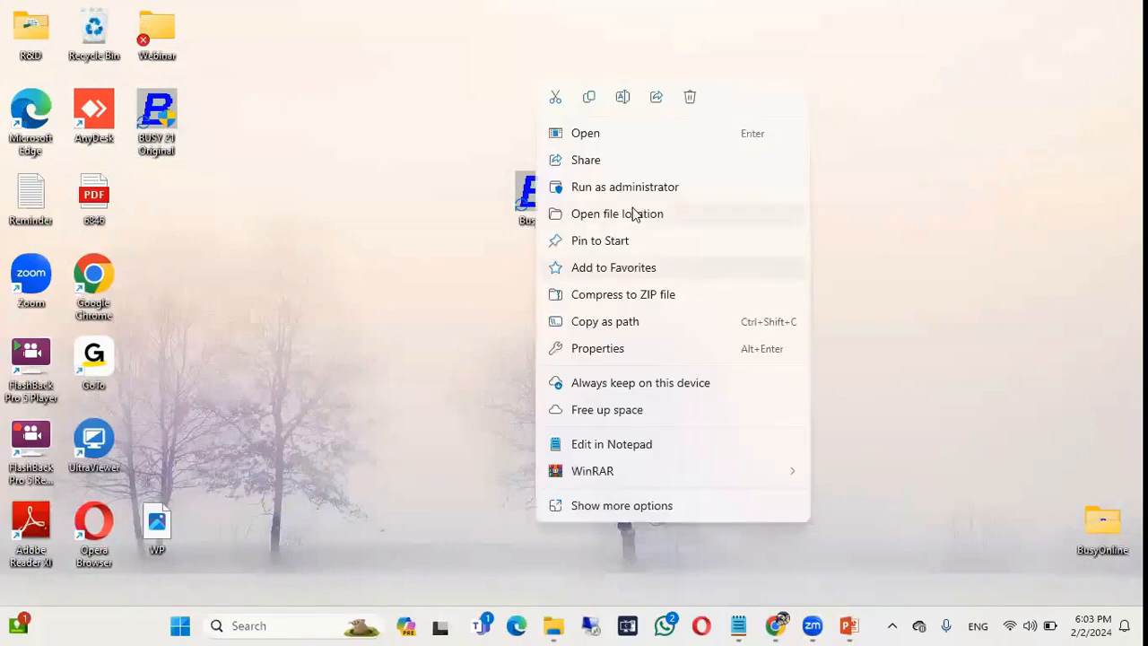
left_click(578, 348)
left_click(758, 289)
key("BackSpace")
key("BackSpace")
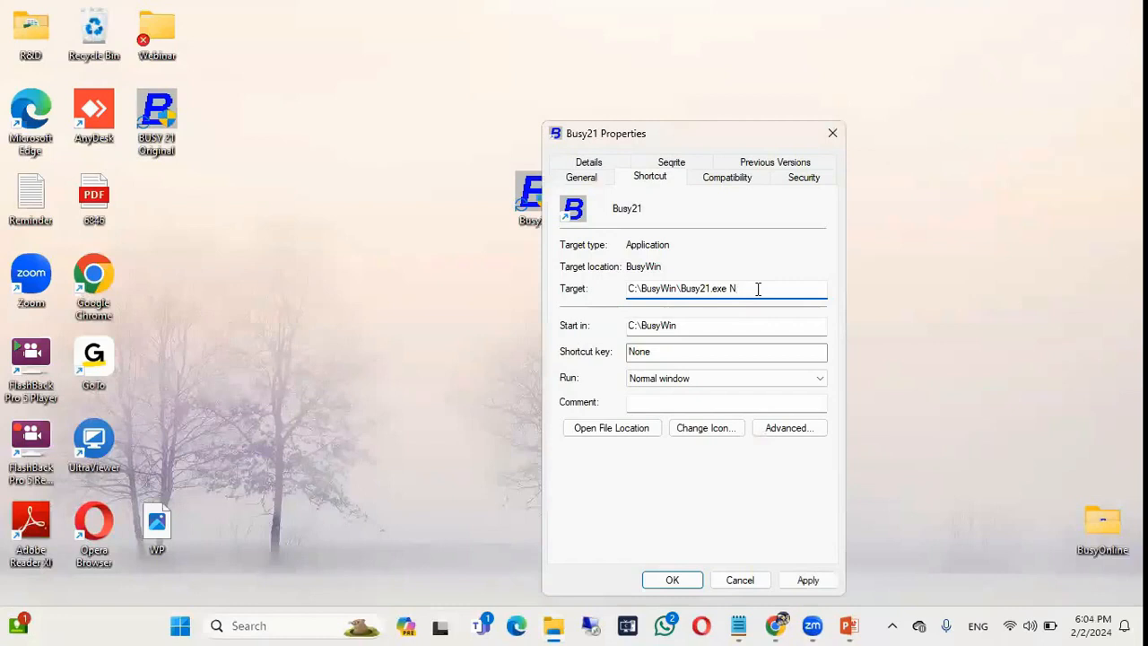
type("bg")
key("alt+Tab")
key("Tab")
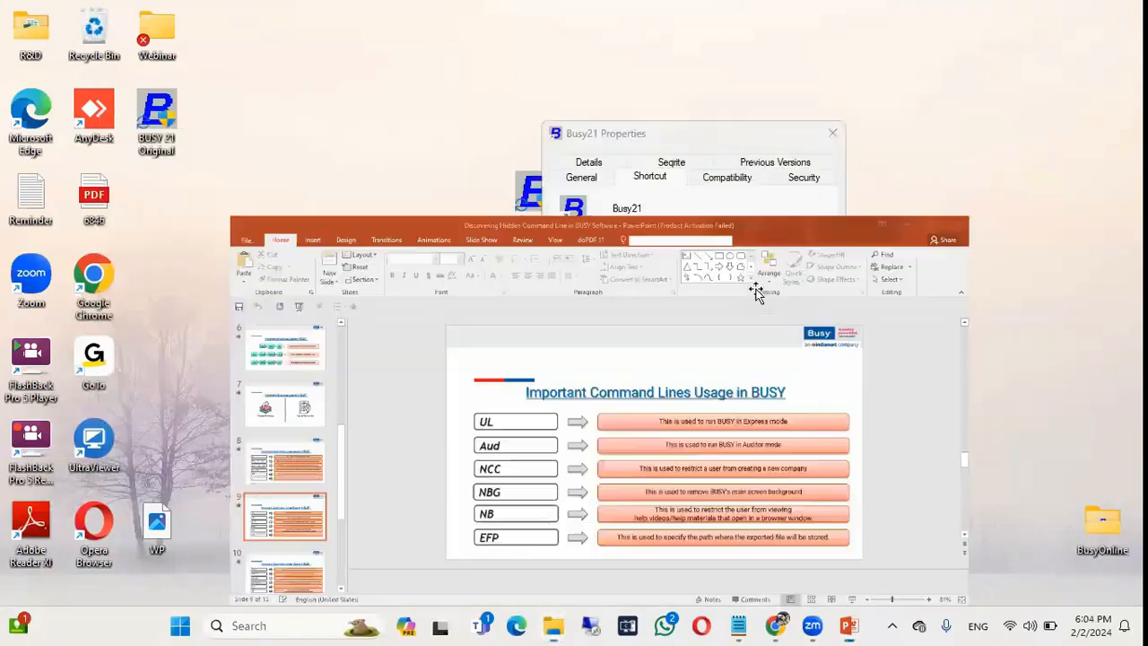
key("alt+Tab")
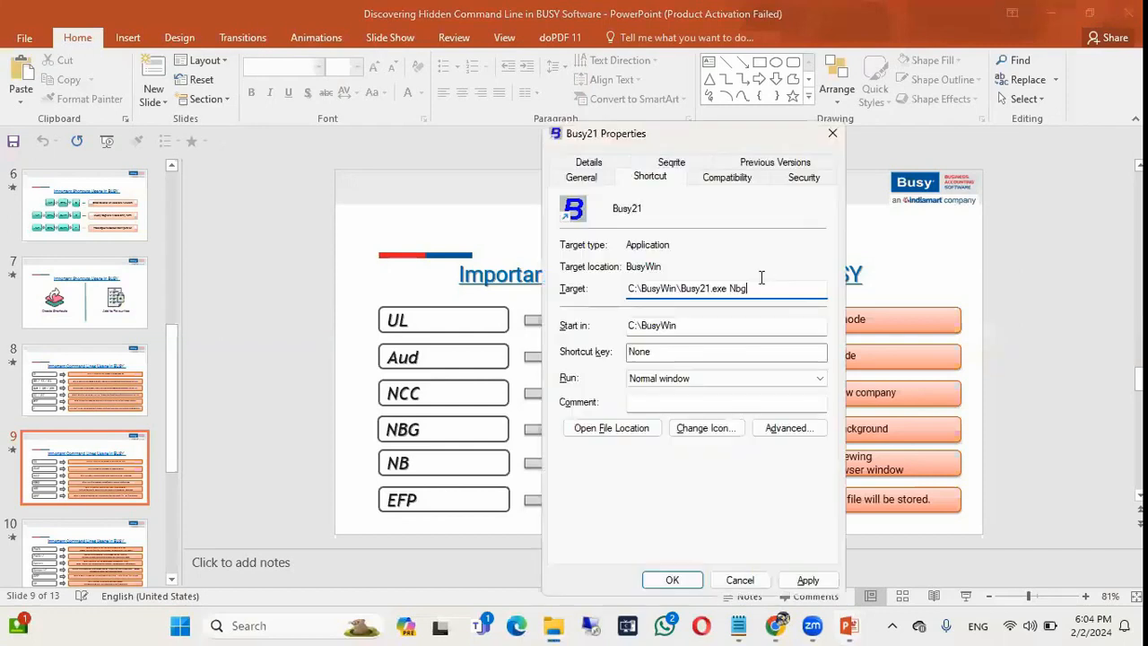
key("BackSpace")
type("G")
left_click(807, 579)
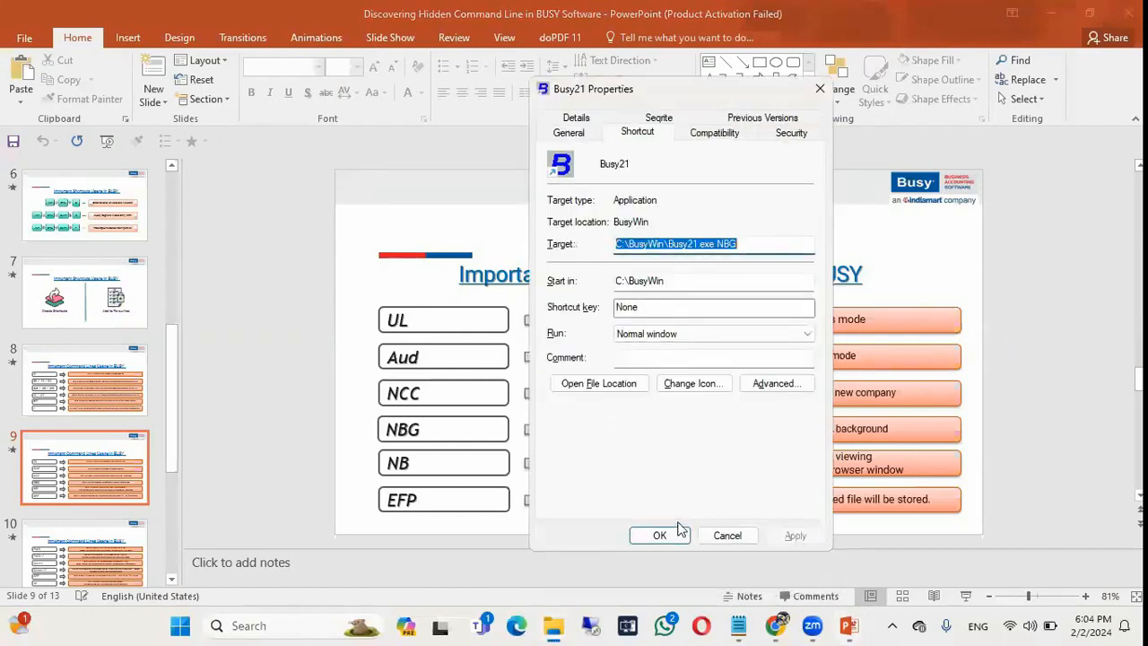
left_click(671, 579)
key("super+d")
double_click(534, 190)
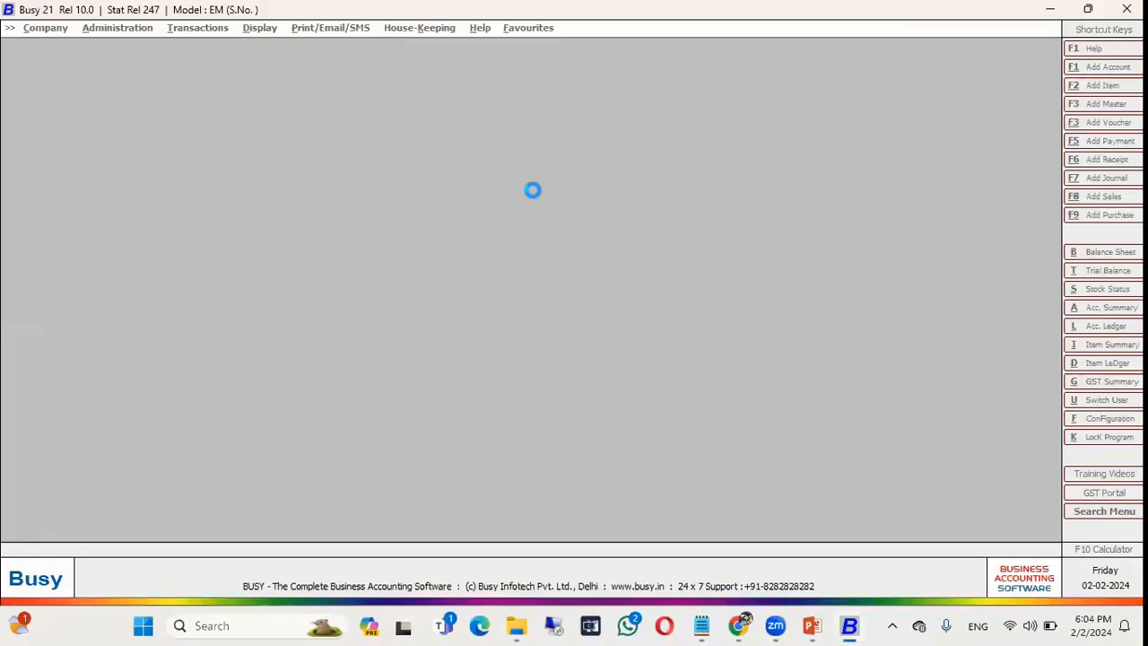
Log into TS Enterprise Limited as ADMIN, then close the company.
key("Return")
key("Escape")
key("Return")
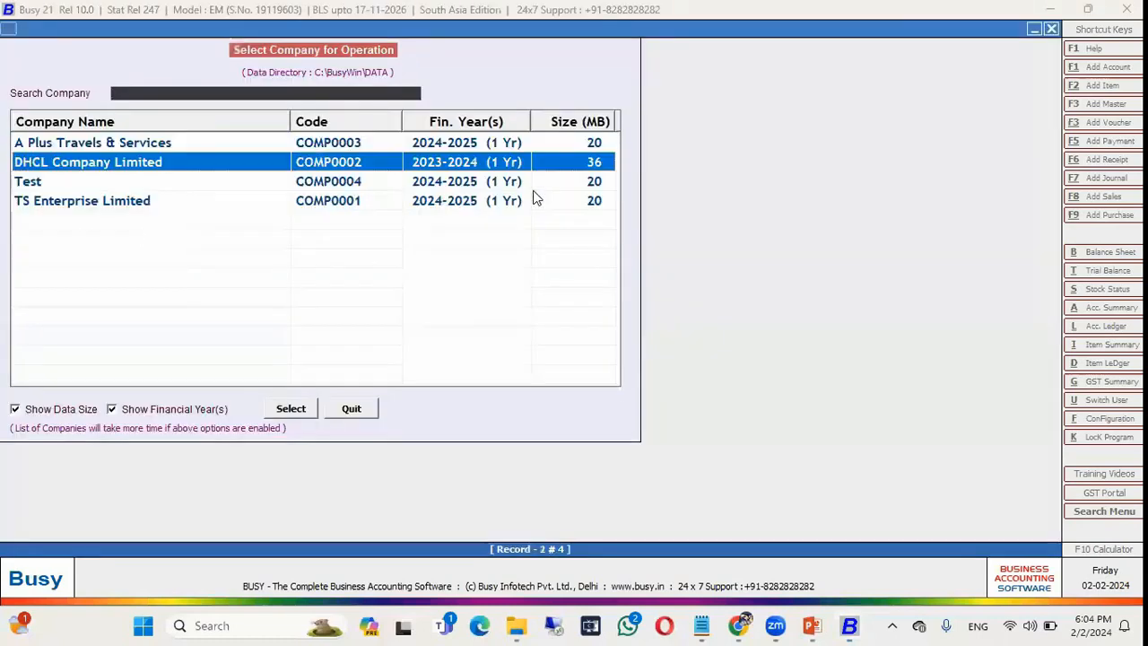
key("Down")
key("Down")
key("Return")
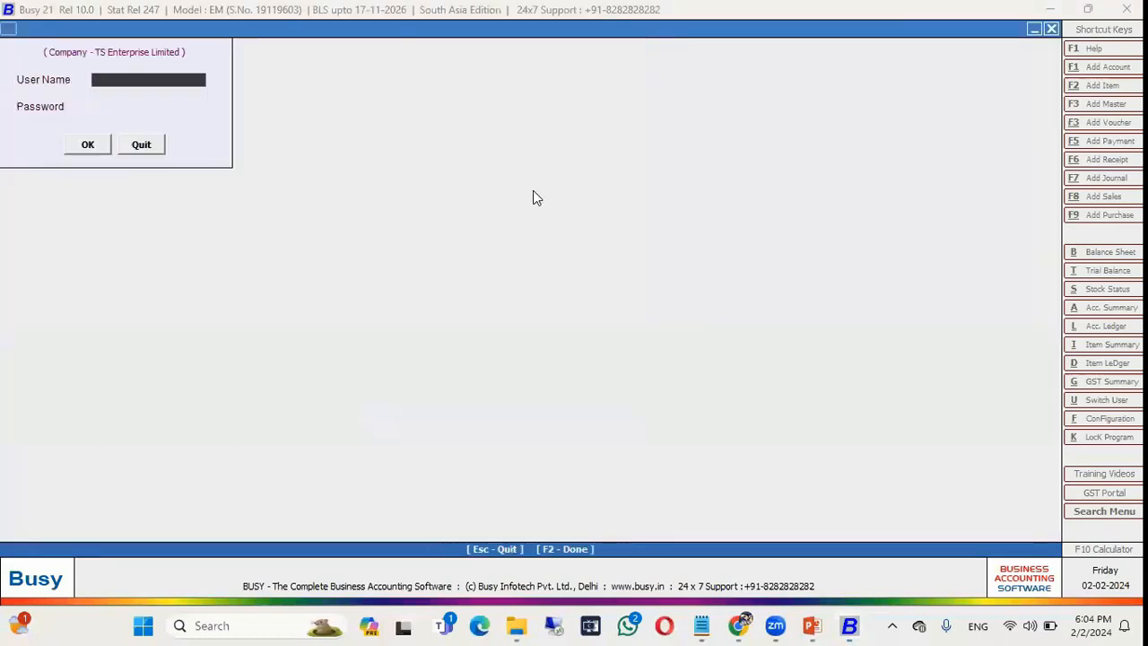
type("ADMIN")
key("Return")
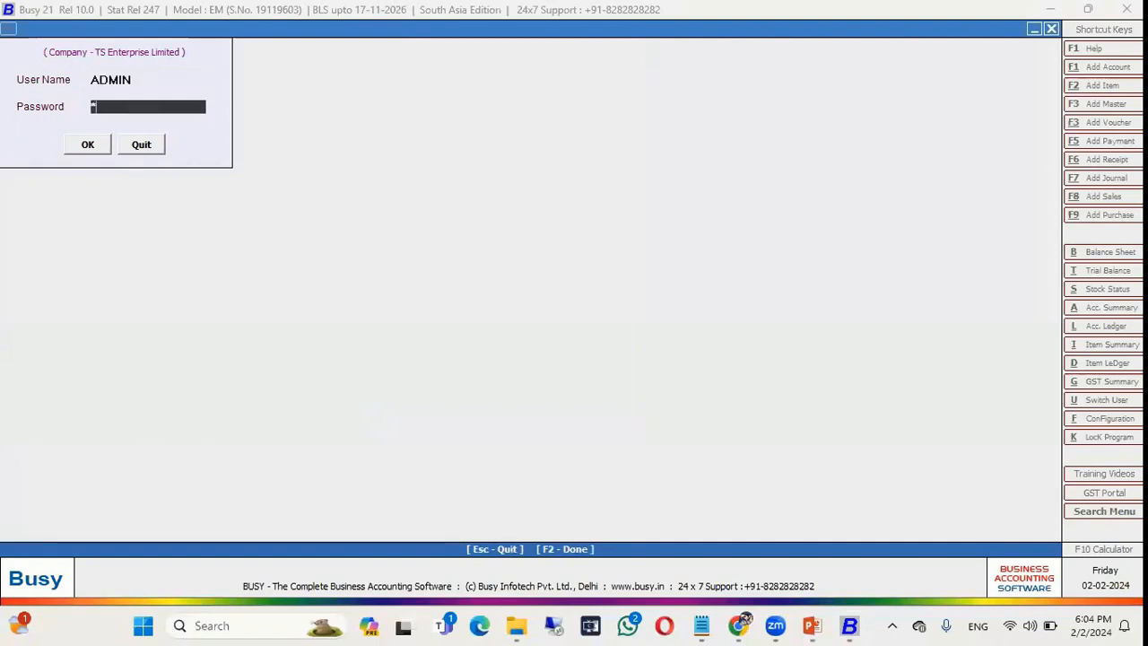
key("Return")
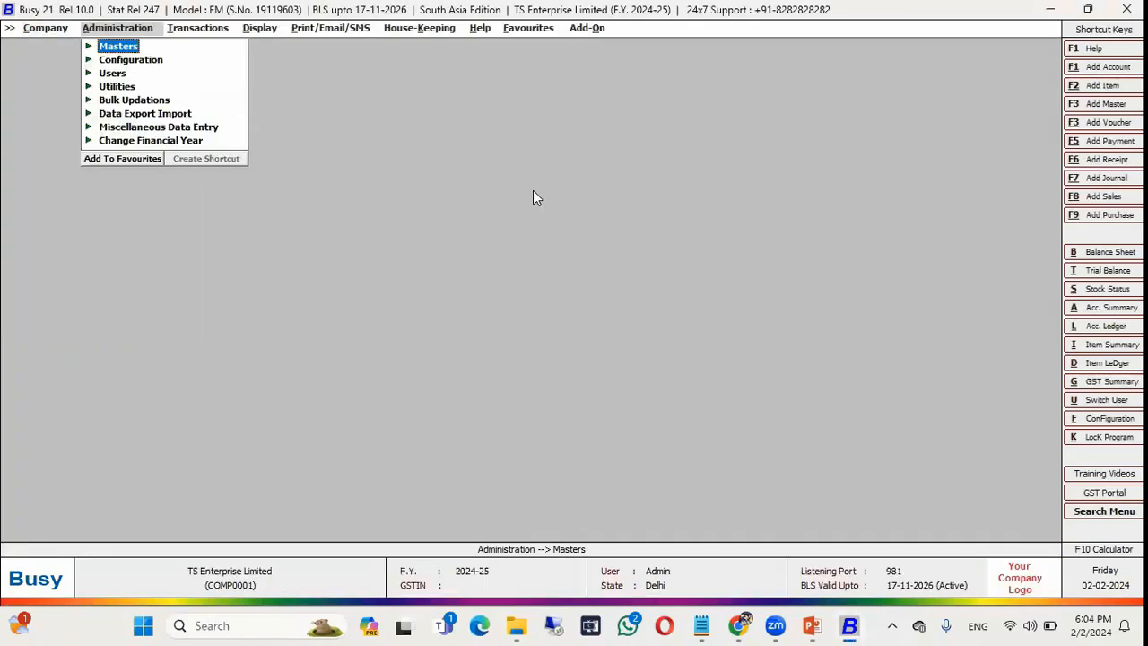
key("Left")
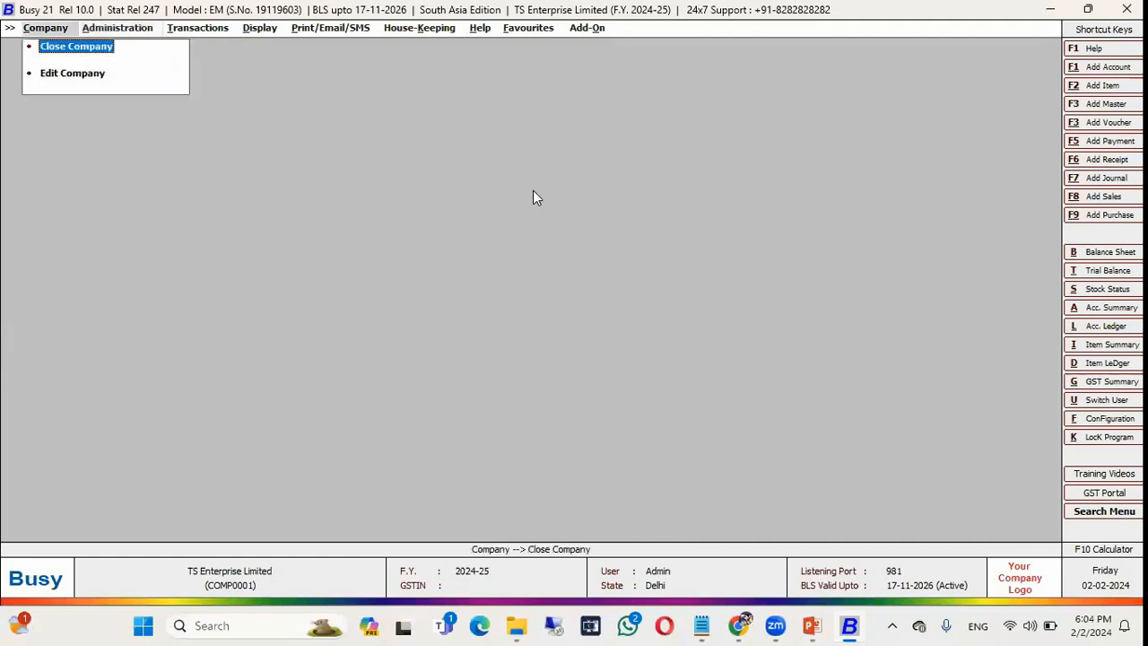
key("Return")
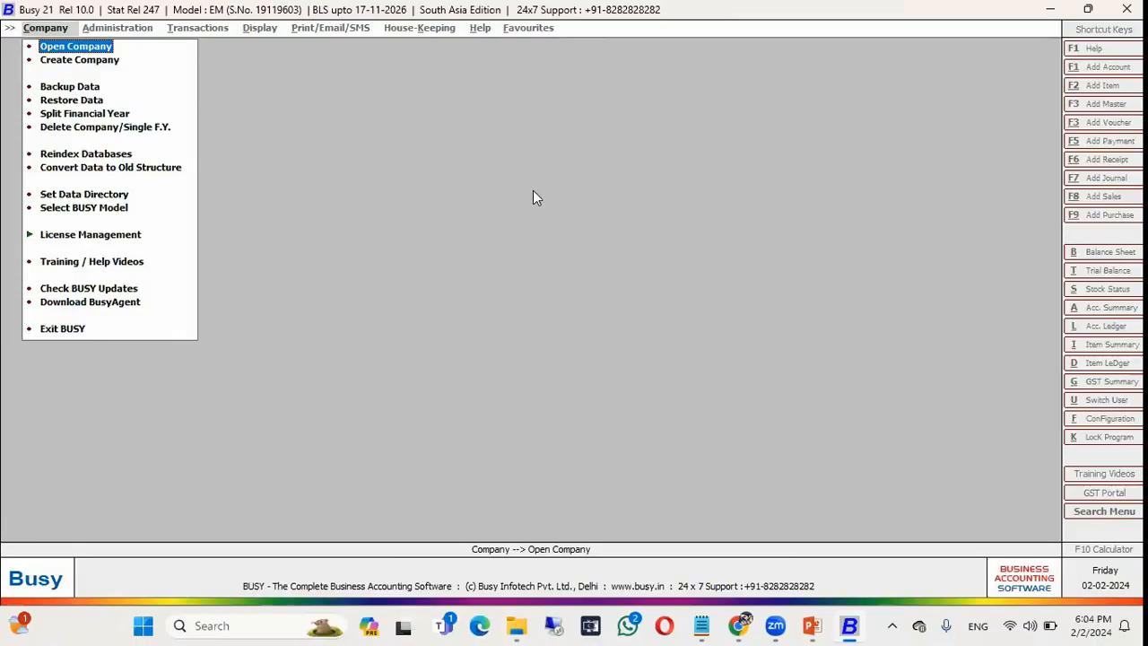
Highlight EFP on the Command Lines slide, then start Busy 21 from the desktop.
key("alt+Tab")
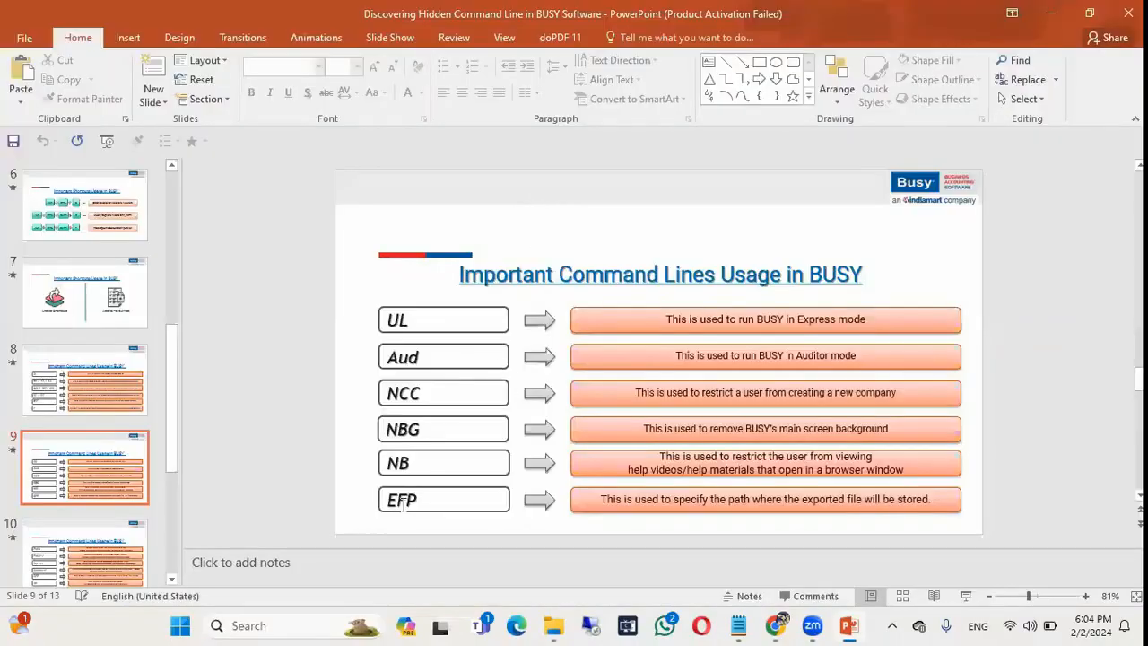
left_click(413, 500)
double_click(413, 501)
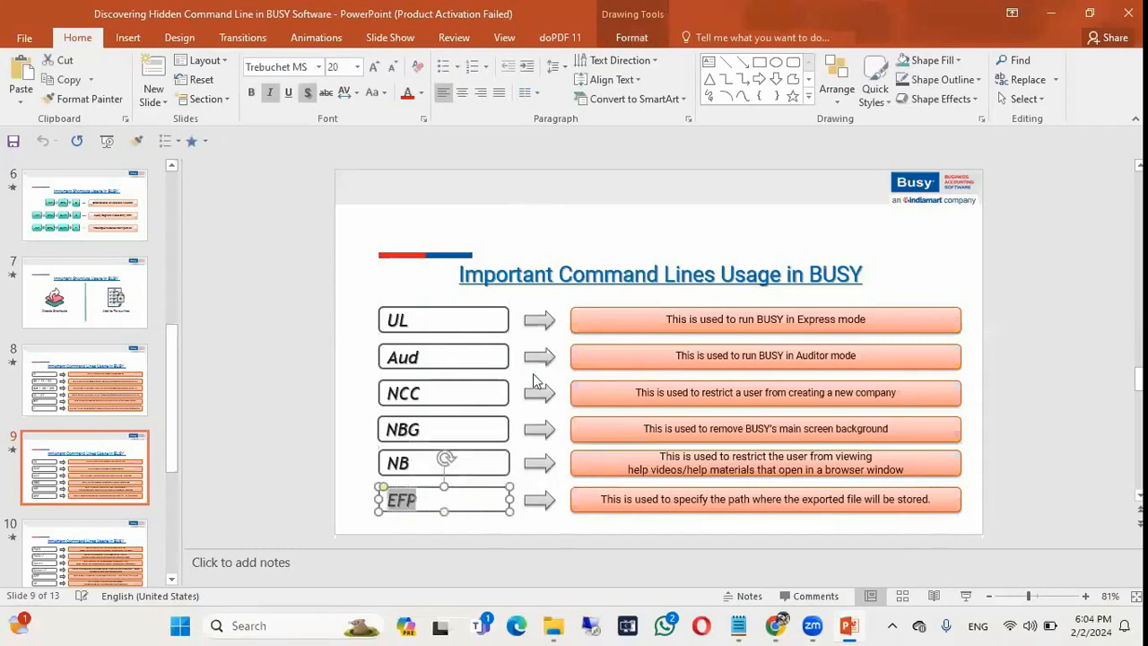
key("super+d")
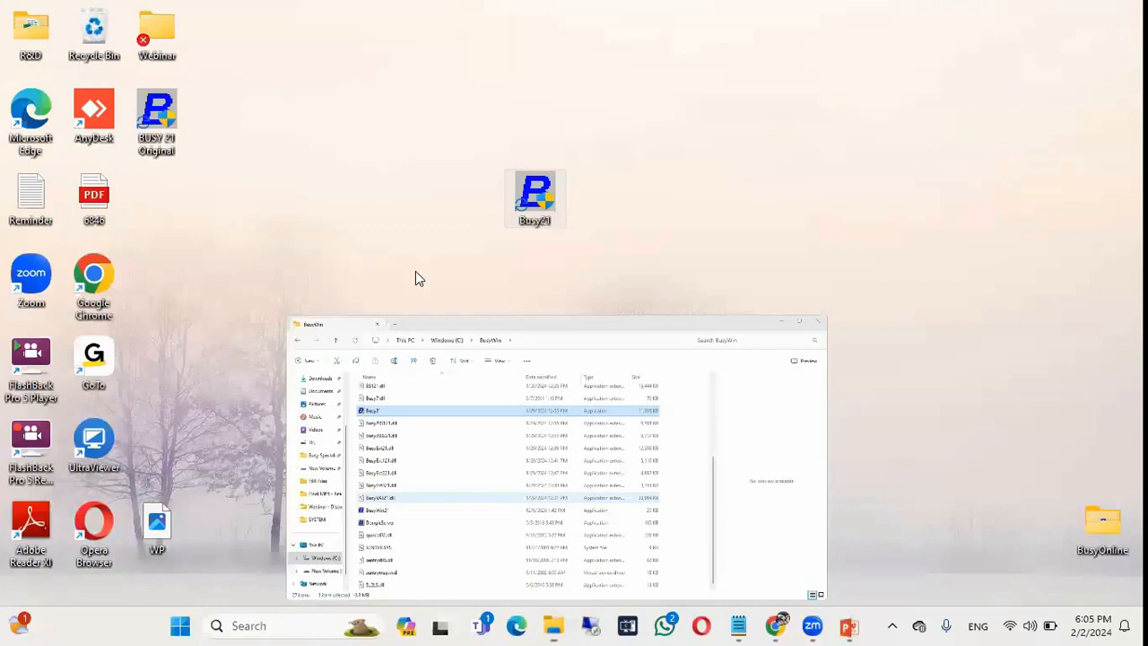
double_click(157, 123)
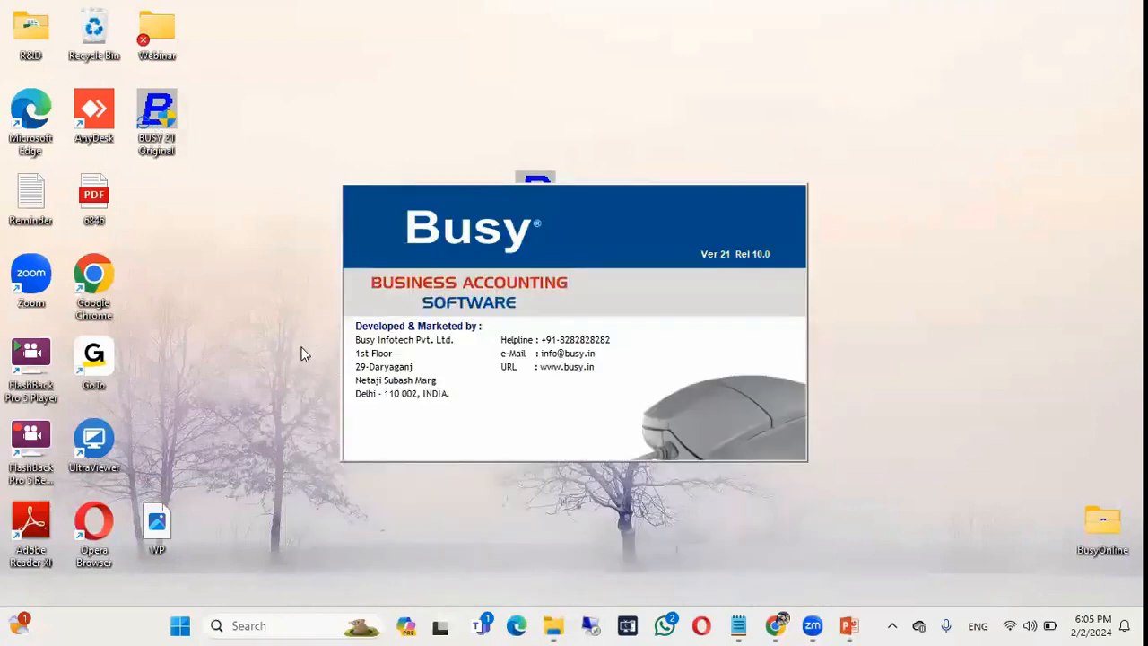
Log into DHCL Company Limited as ADMIN.
key("Return")
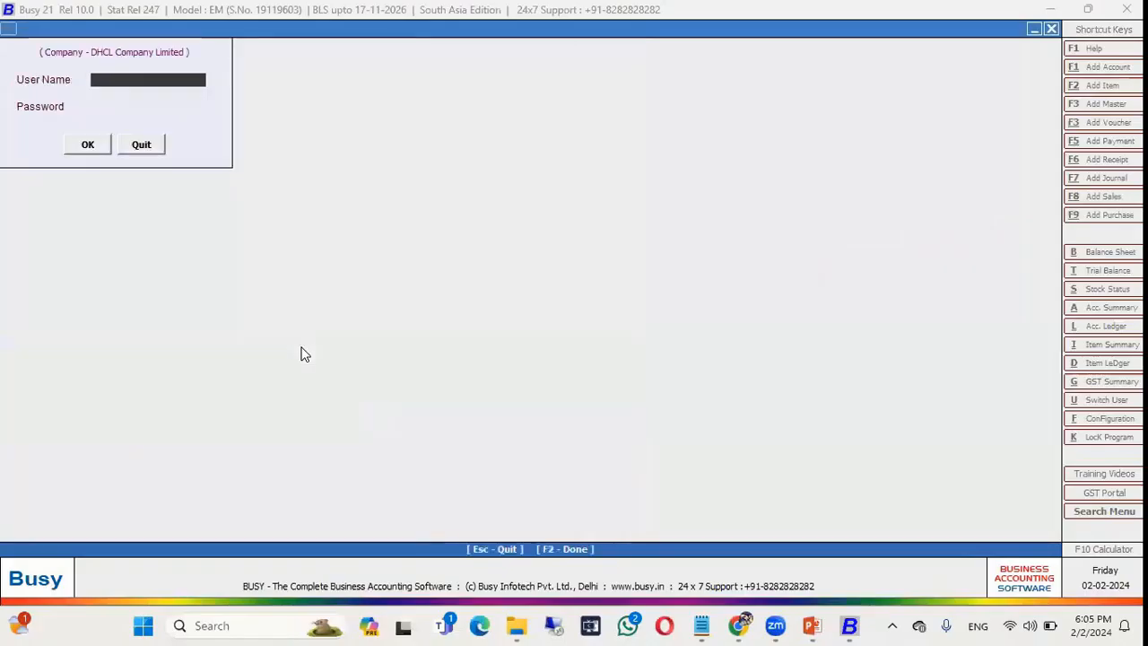
type("ADMIN")
key("Return")
type("*")
key("Return")
key("Return")
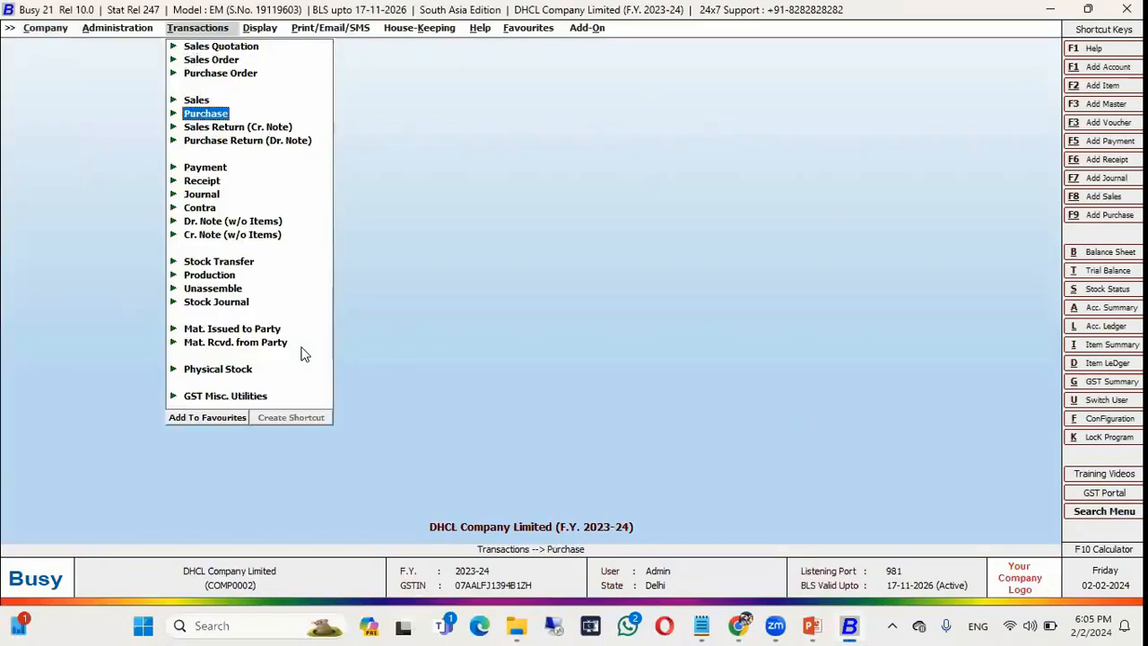
key("Return")
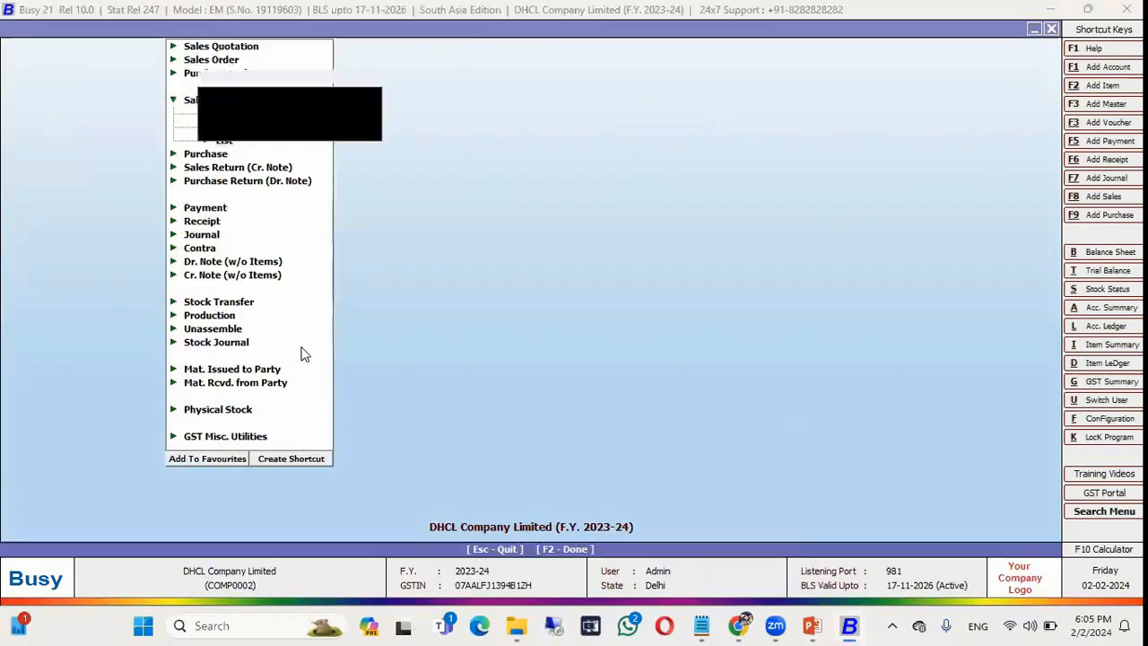
Export the Sales voucher list to Microsoft Excel and check its default file path.
key("F2")
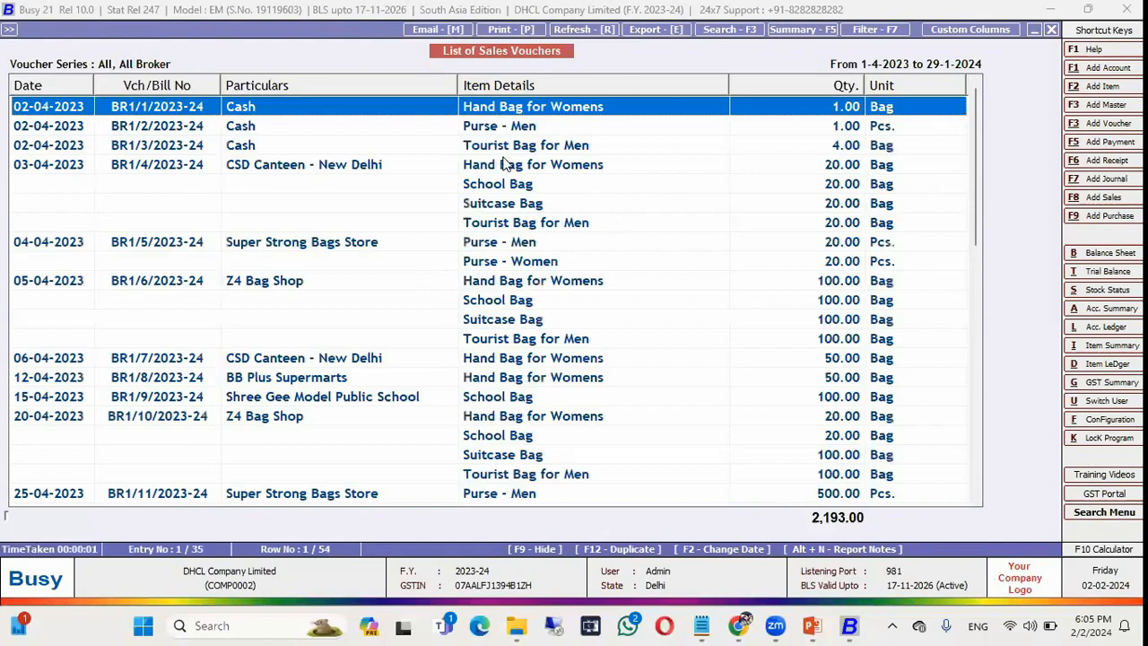
left_click(655, 29)
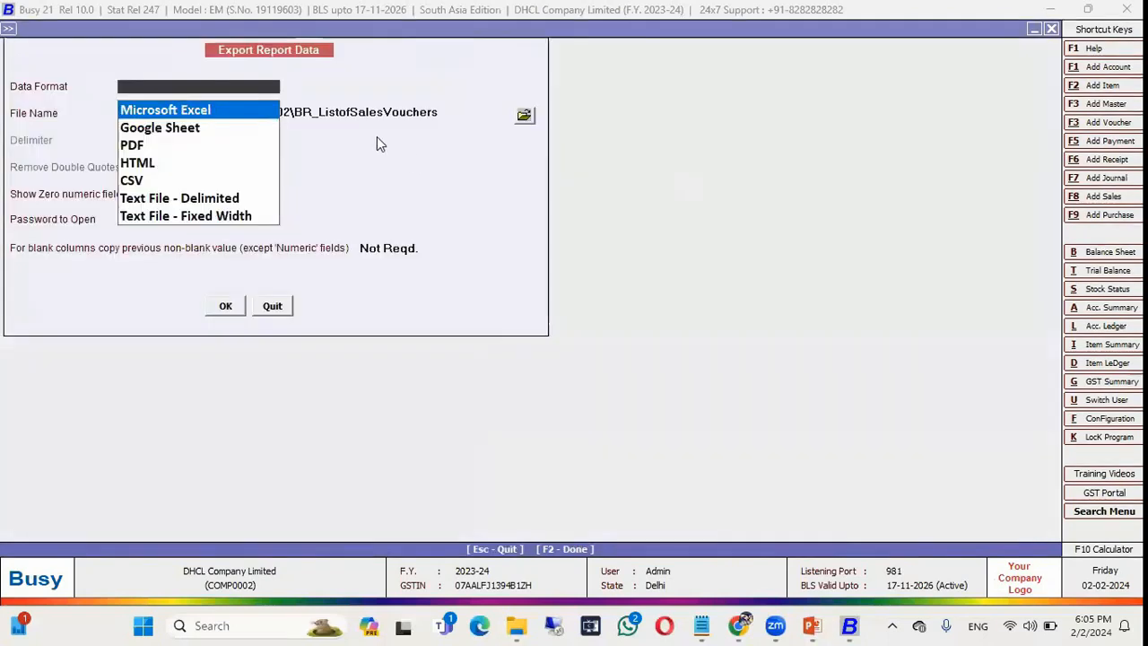
key("Return")
left_click_drag(445, 107, 27, 119)
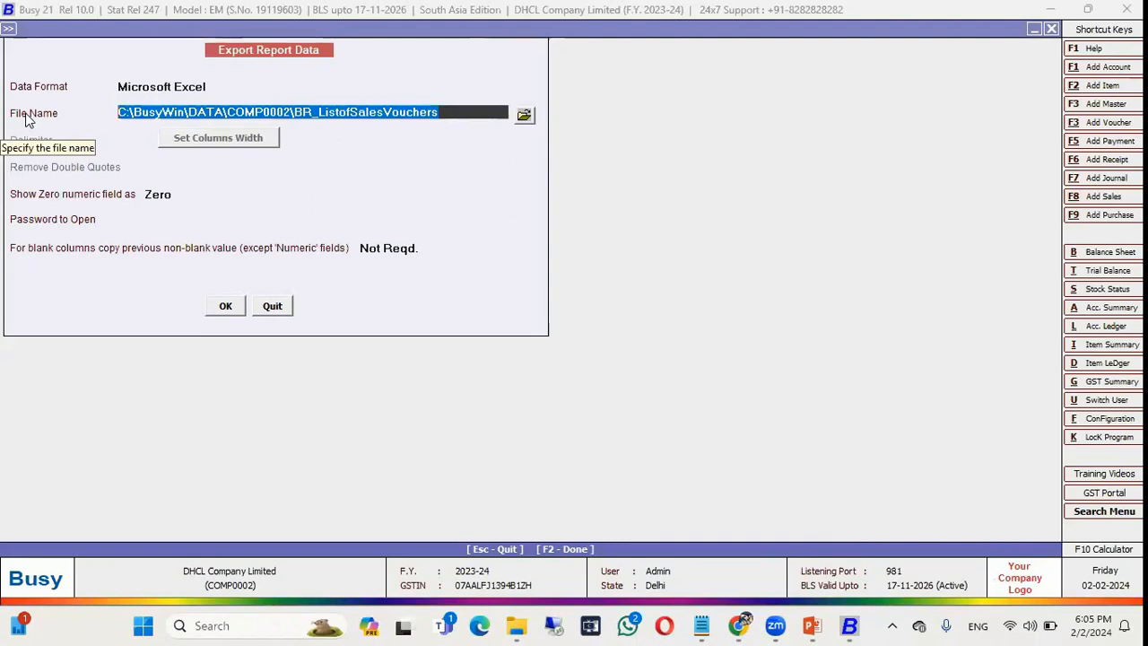
key("alt+Tab")
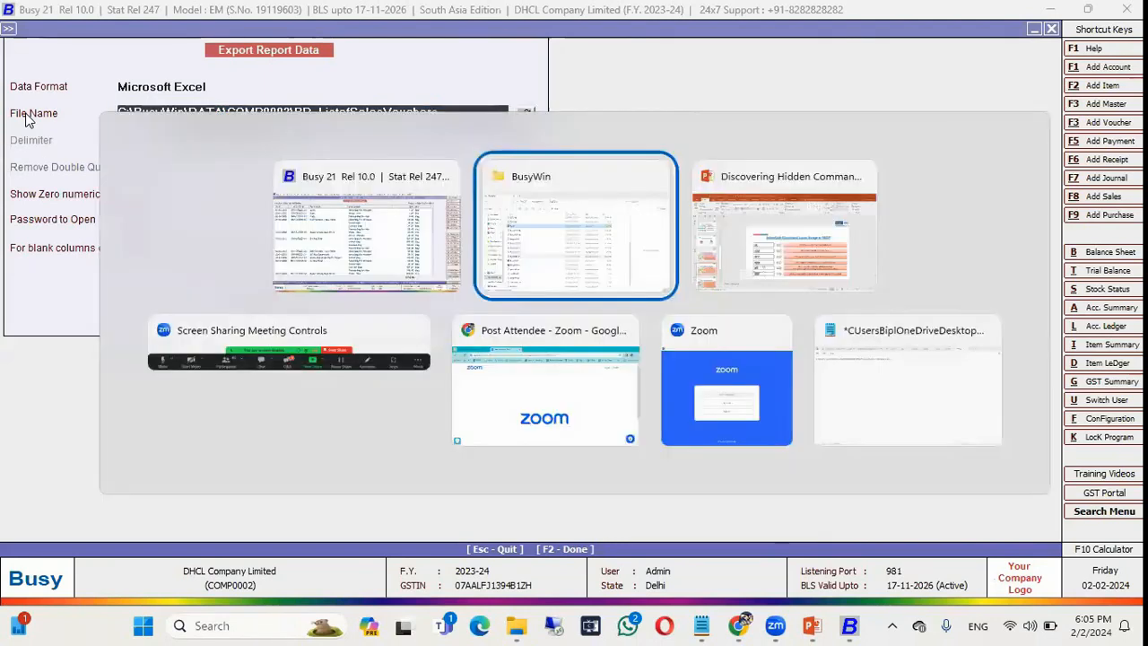
key("alt+Tab")
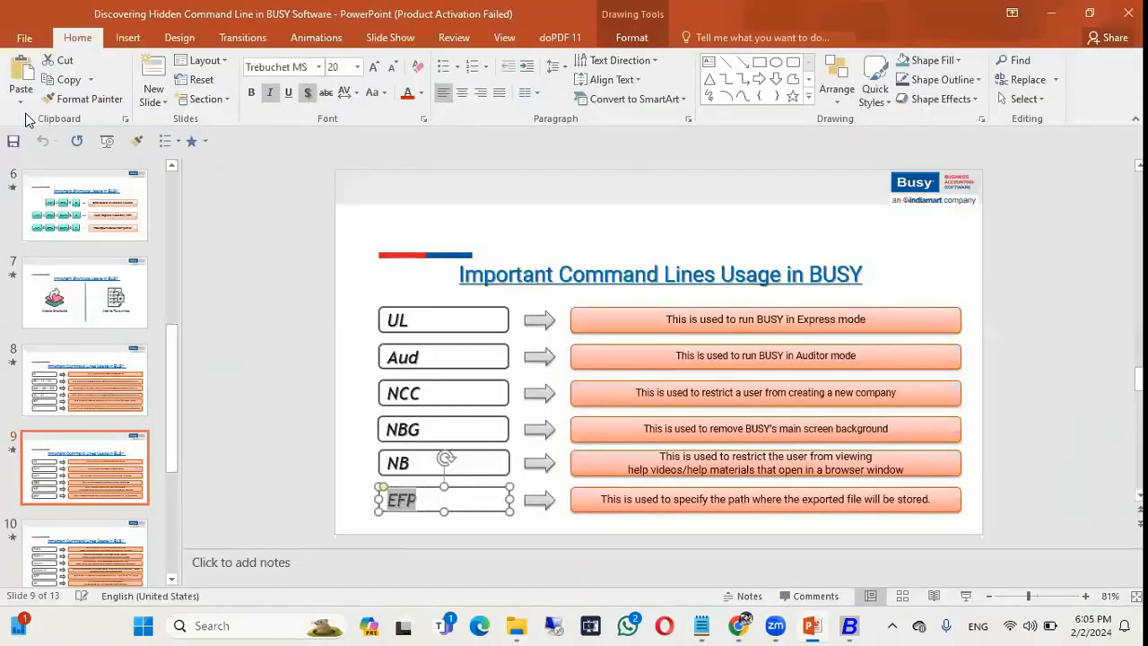
key("alt+Tab")
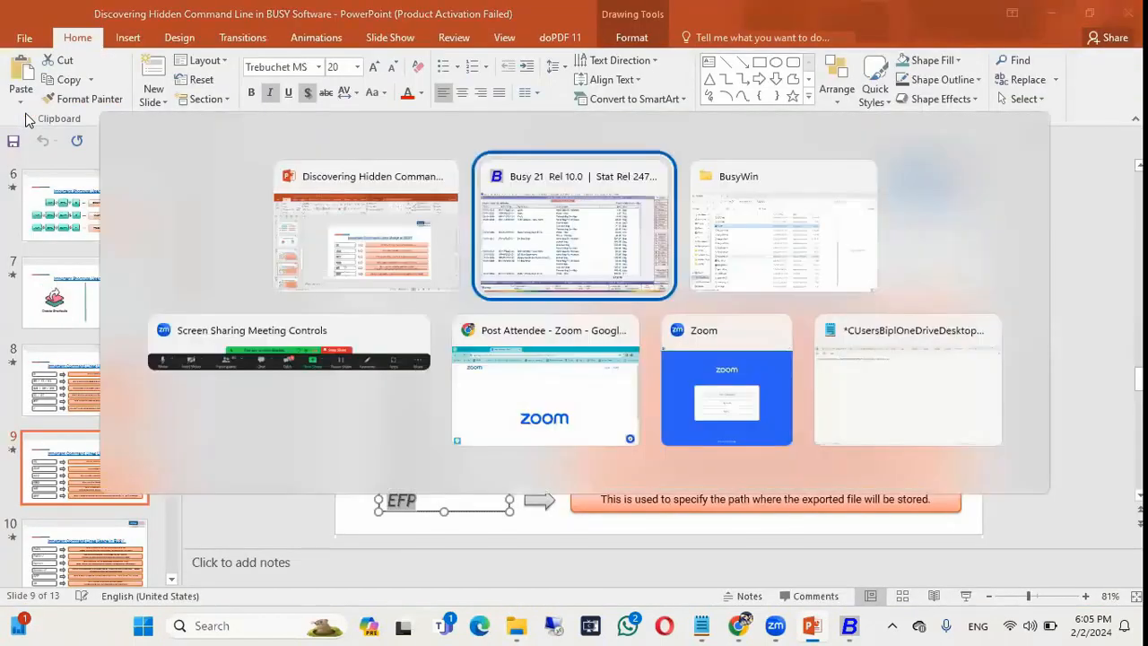
Cancel the export, close the sales list, and head to the Company menu to exit.
key("Escape")
key("Return")
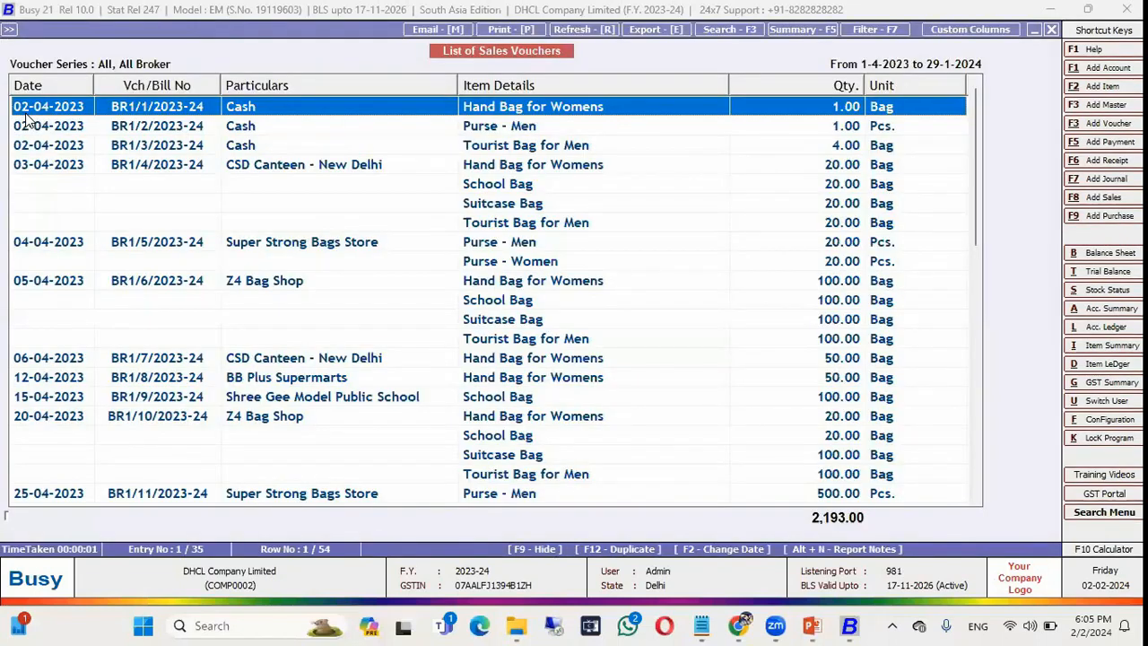
key("Escape")
key("Escape")
key("Escape")
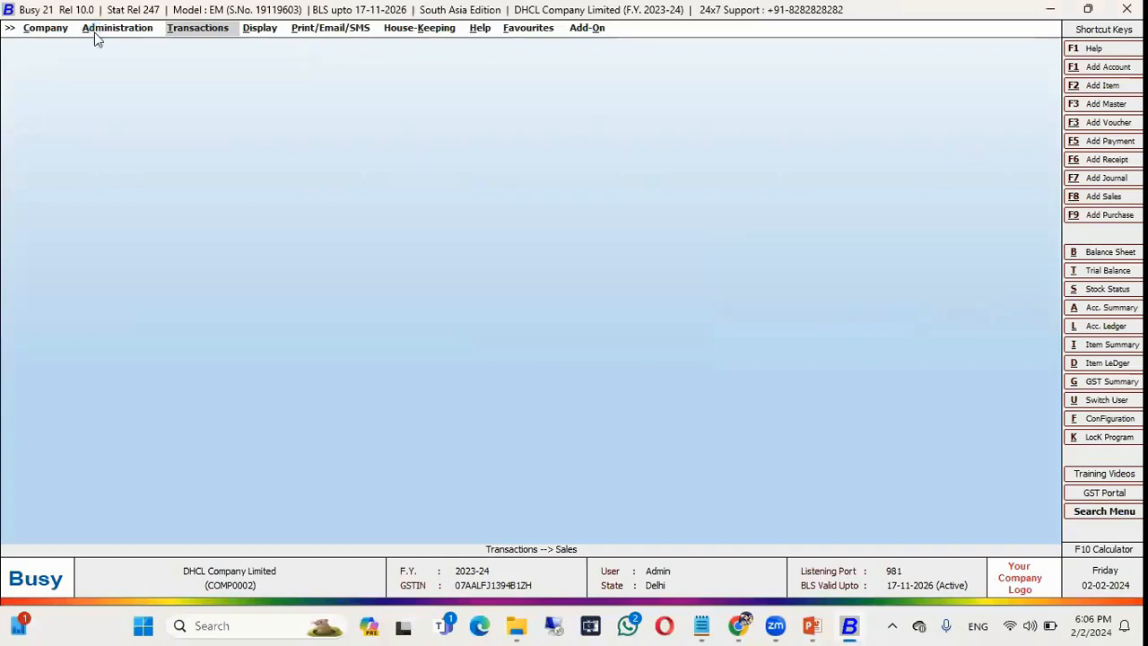
left_click(45, 28)
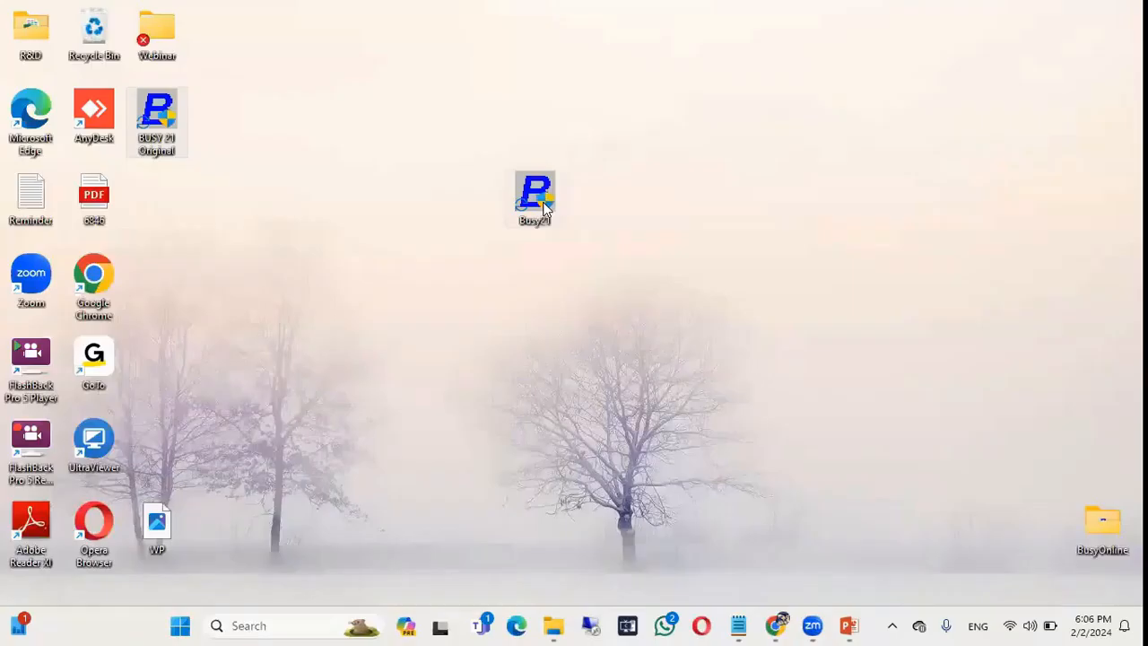
Copy the full path of the empty Webinar > Export Files folder, then minimize Explorer.
double_click(166, 46)
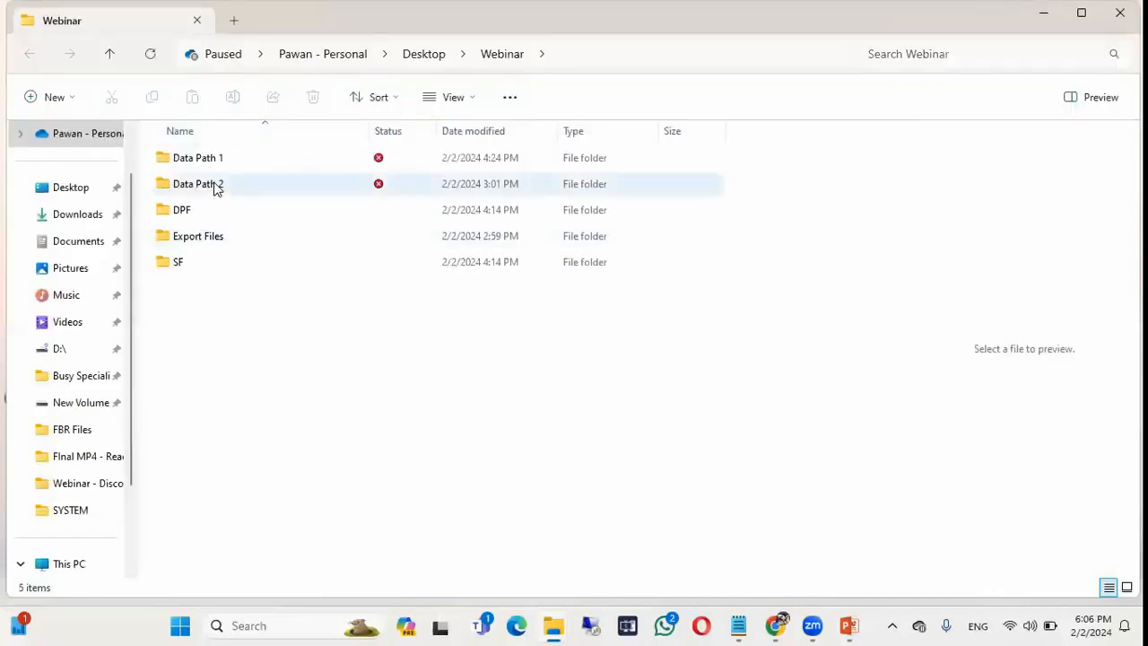
double_click(206, 238)
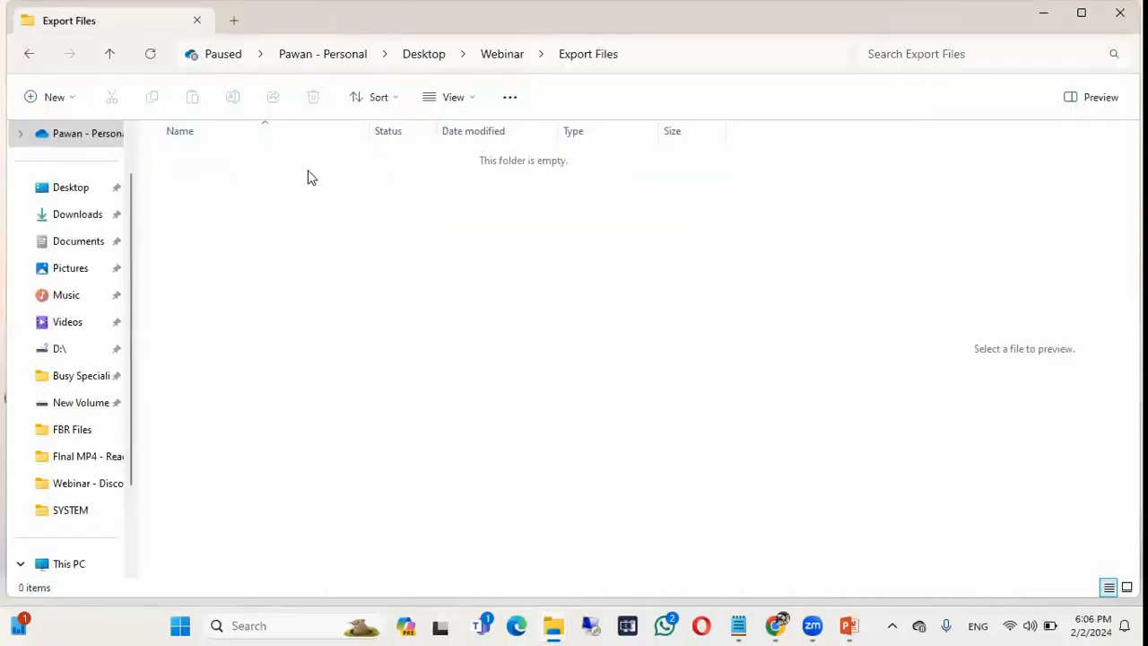
left_click(592, 51)
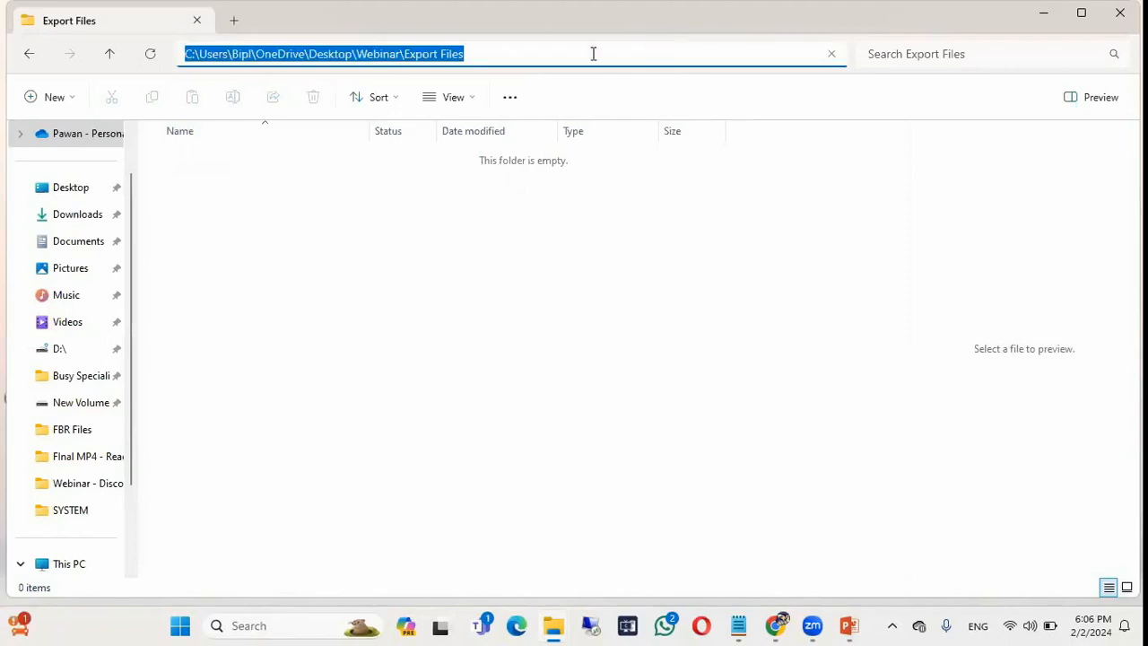
right_click(499, 54)
left_click(525, 99)
left_click(1043, 19)
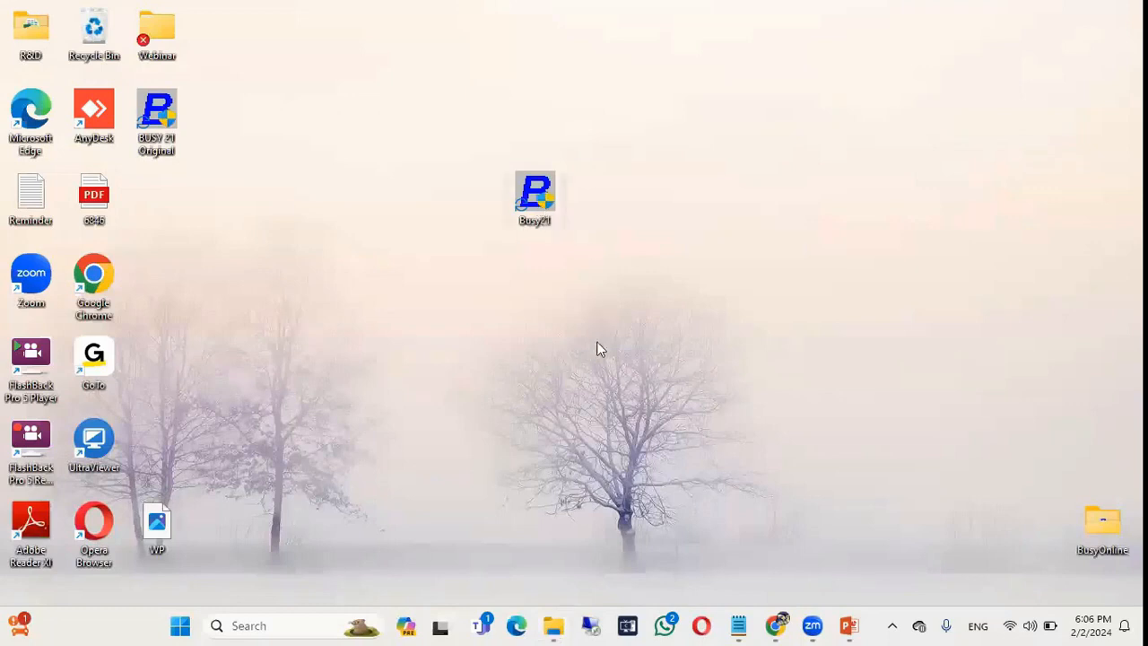
Replace the NBG switch in the Busy21 shortcut target with EFP=<Export Files path> and apply.
key("alt+Return")
left_click(754, 287)
key("BackSpace")
key("BackSpace")
key("BackSpace")
key("BackSpace")
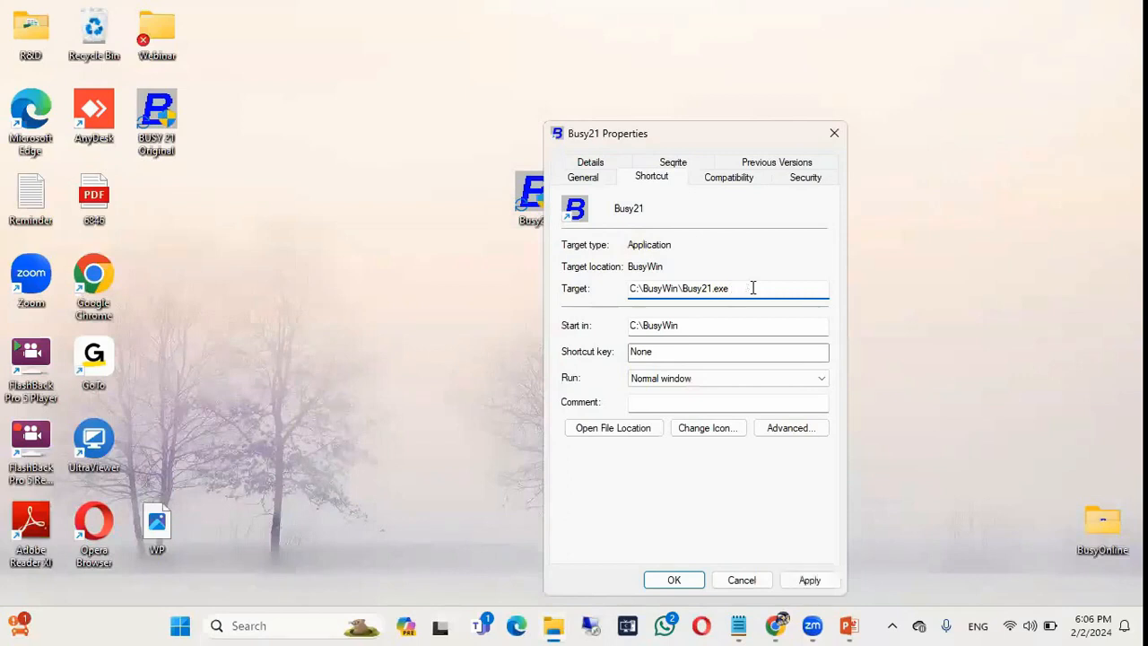
type("EFP=")
key("ctrl+v")
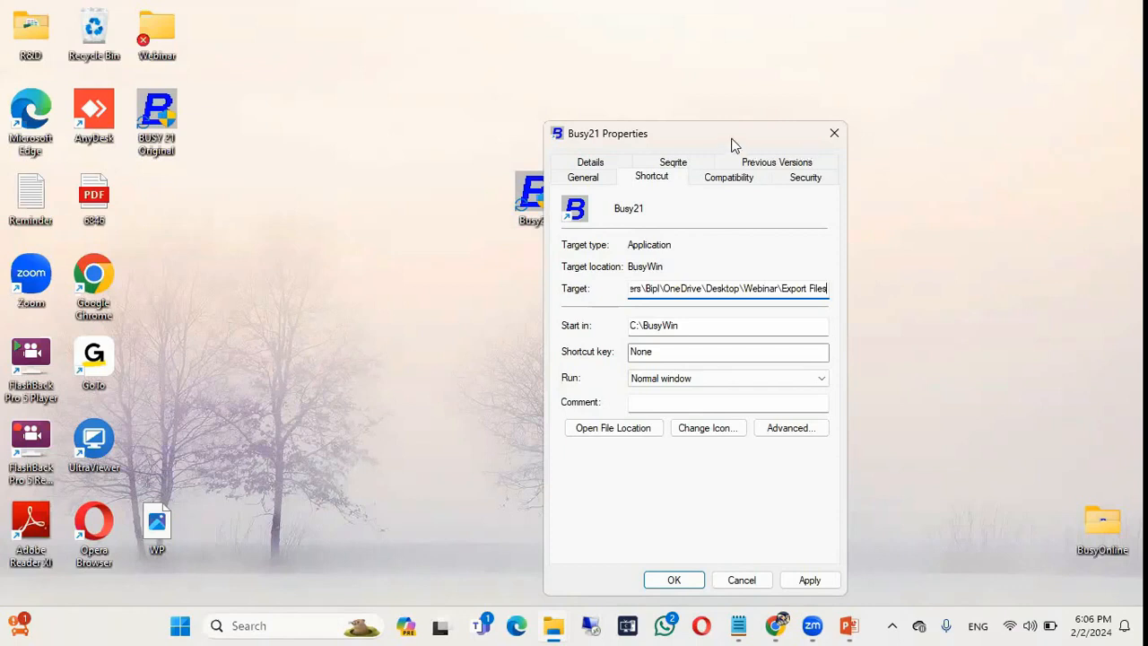
left_click_drag(731, 145, 731, 69)
left_click(806, 508)
left_click(678, 510)
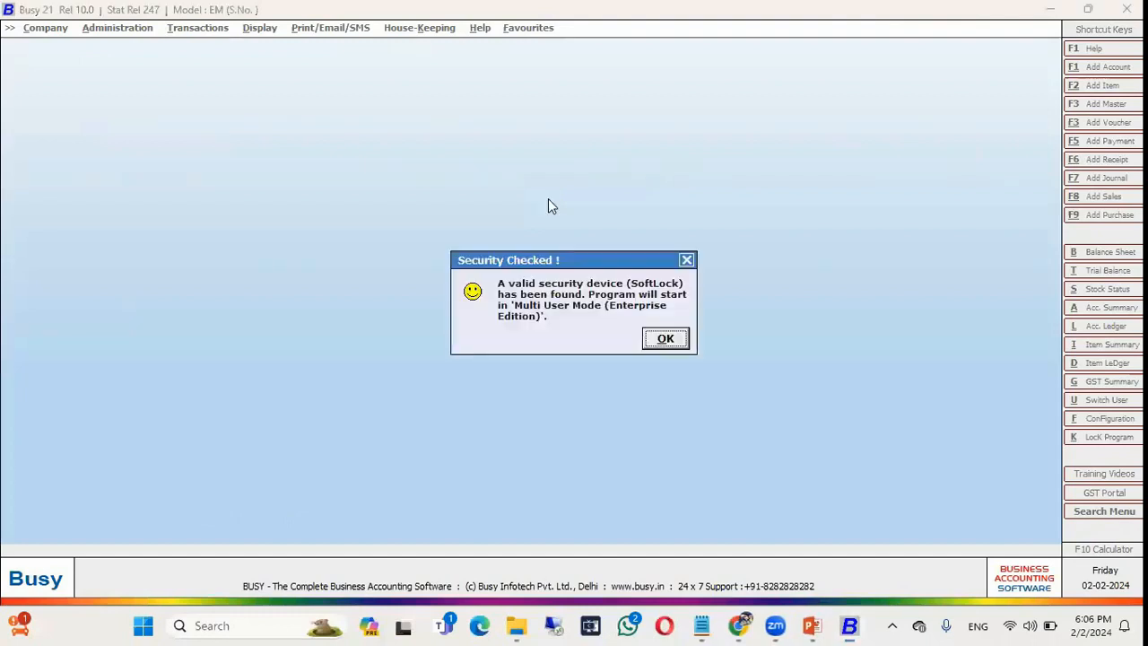
Open the DHCL company's List of Sales Vouchers report.
key("Right")
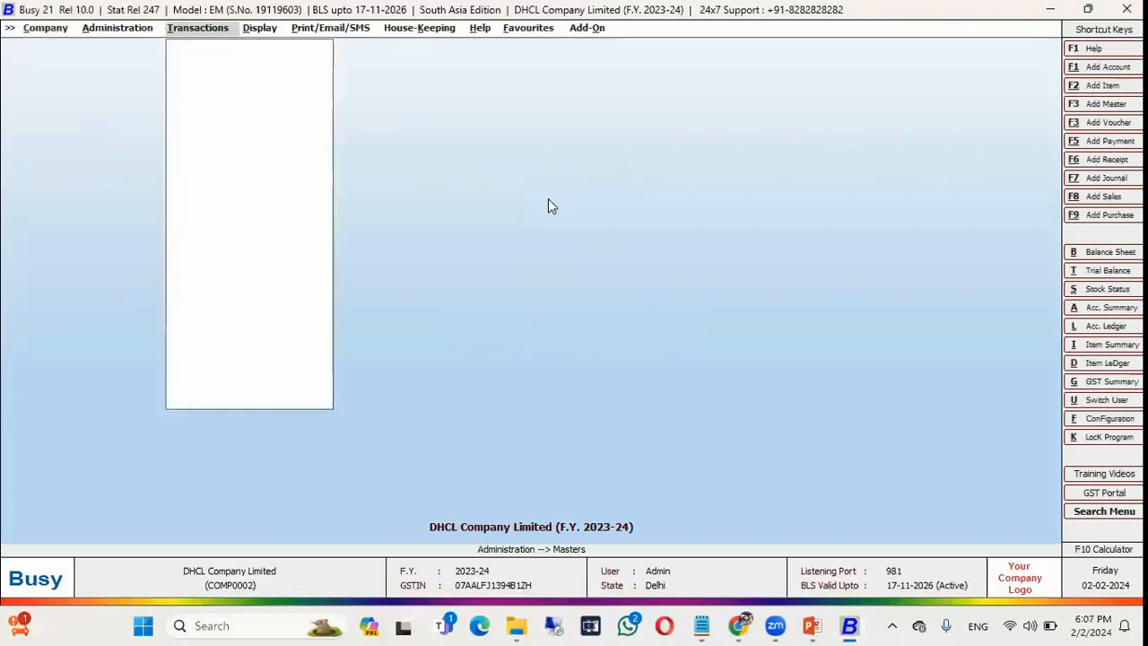
key("Right")
key("Left")
key("Down")
key("Down")
key("Down")
key("Return")
key("Down")
key("Down")
key("Down")
key("Return")
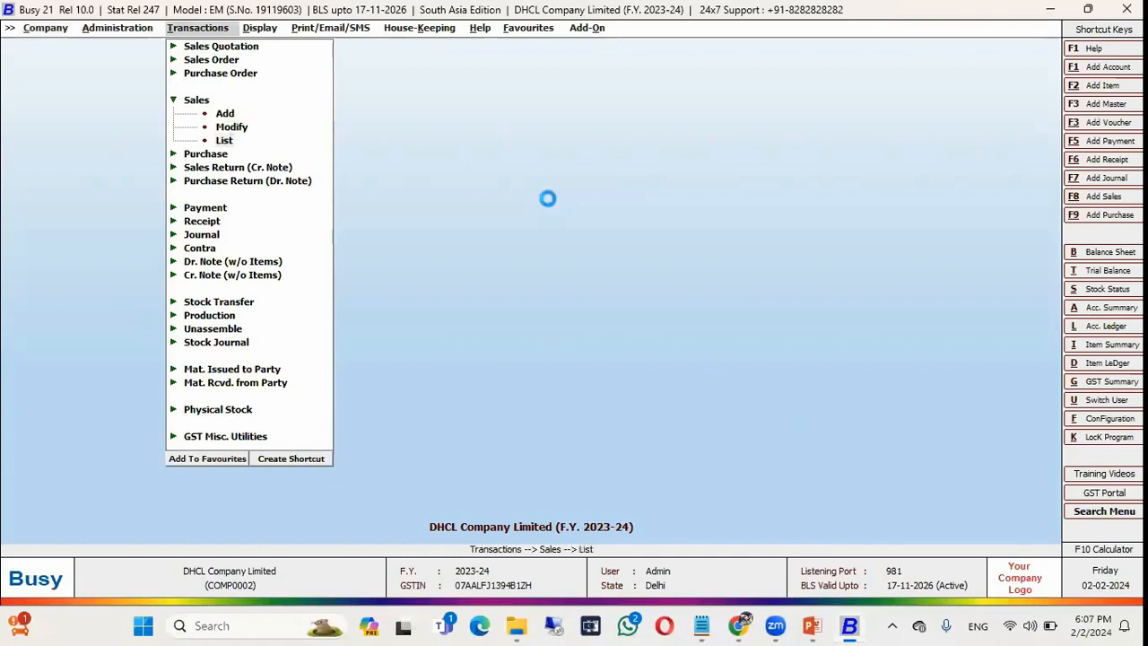
key("Return")
key("Return")
key("Return")
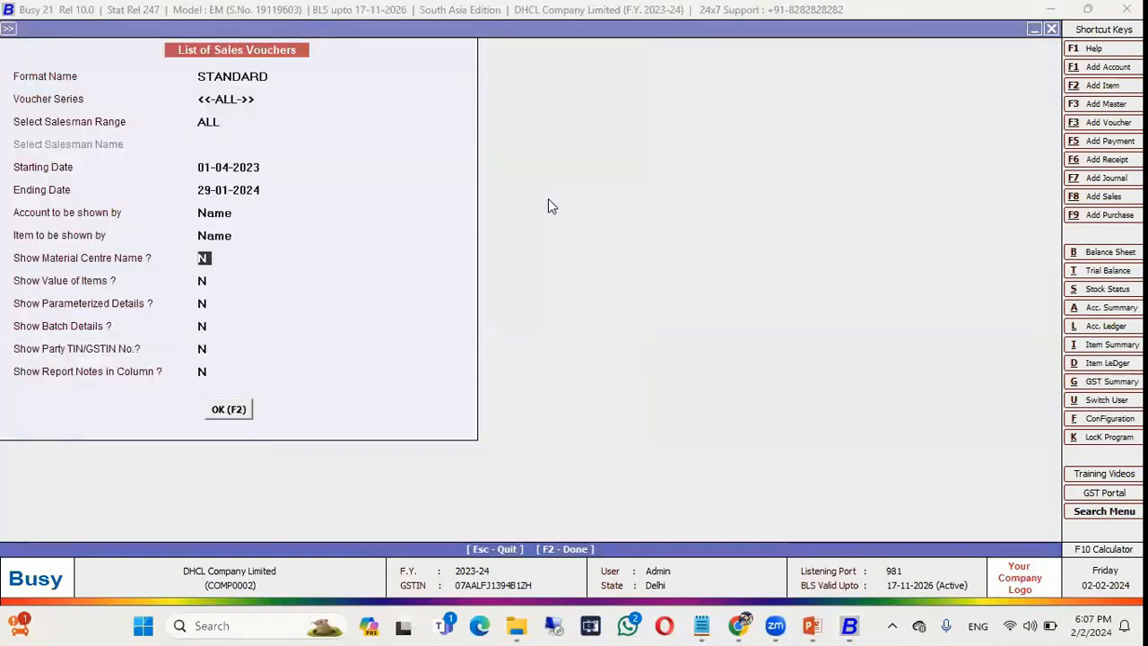
key("F2")
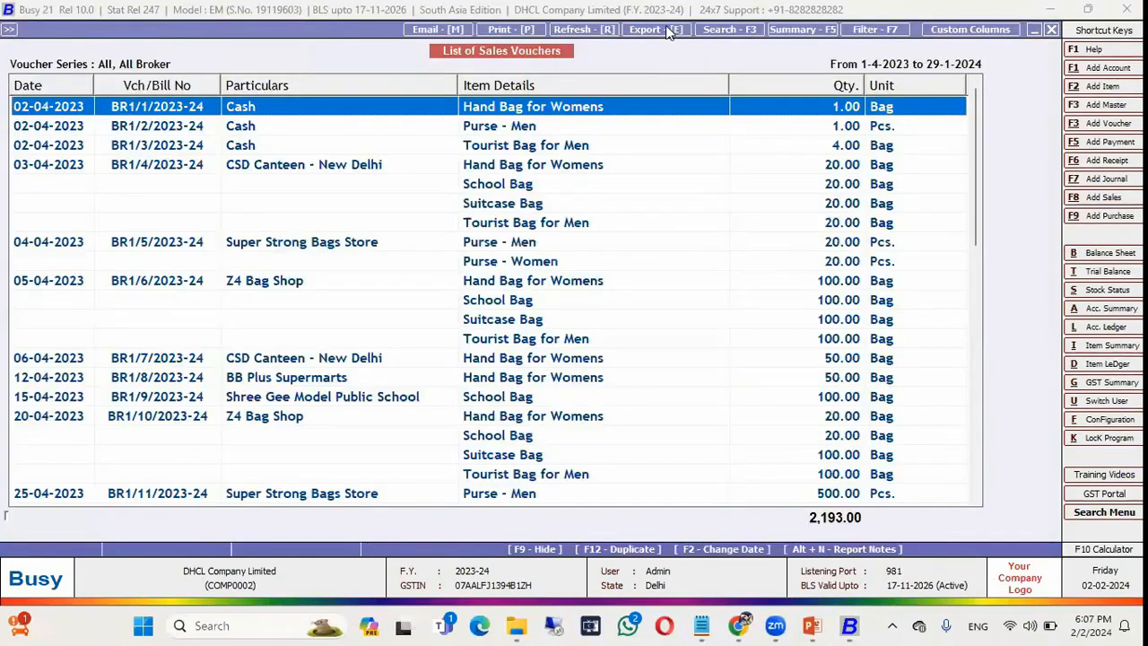
Check that Excel export now defaults to Export Files, then cancel and close the list.
key("e")
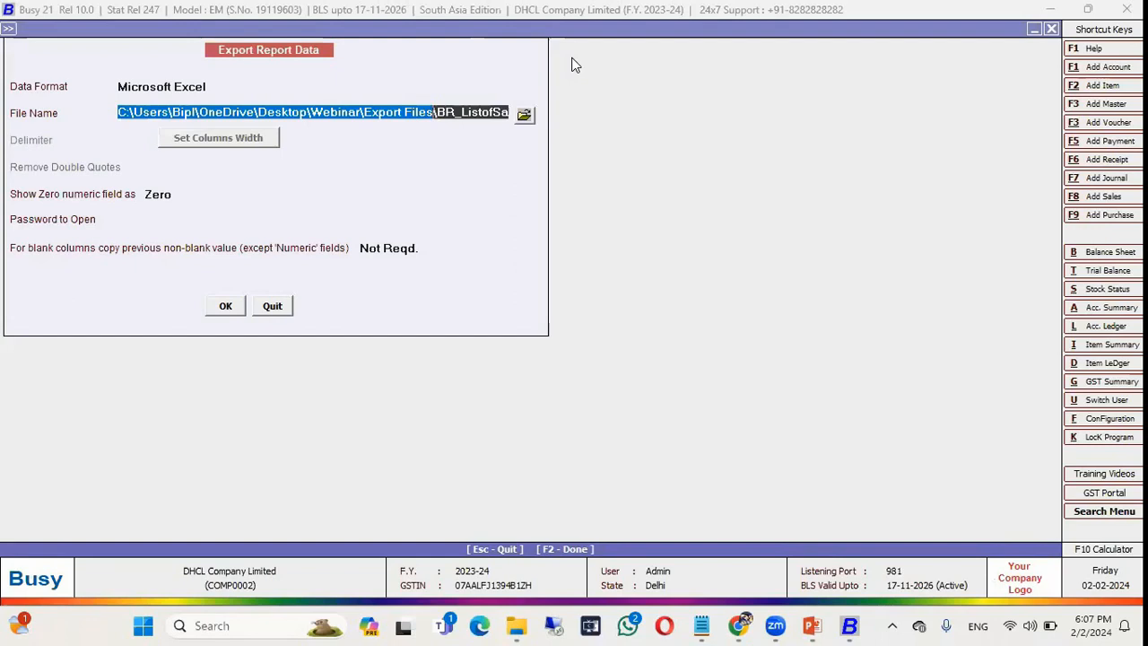
key("Escape")
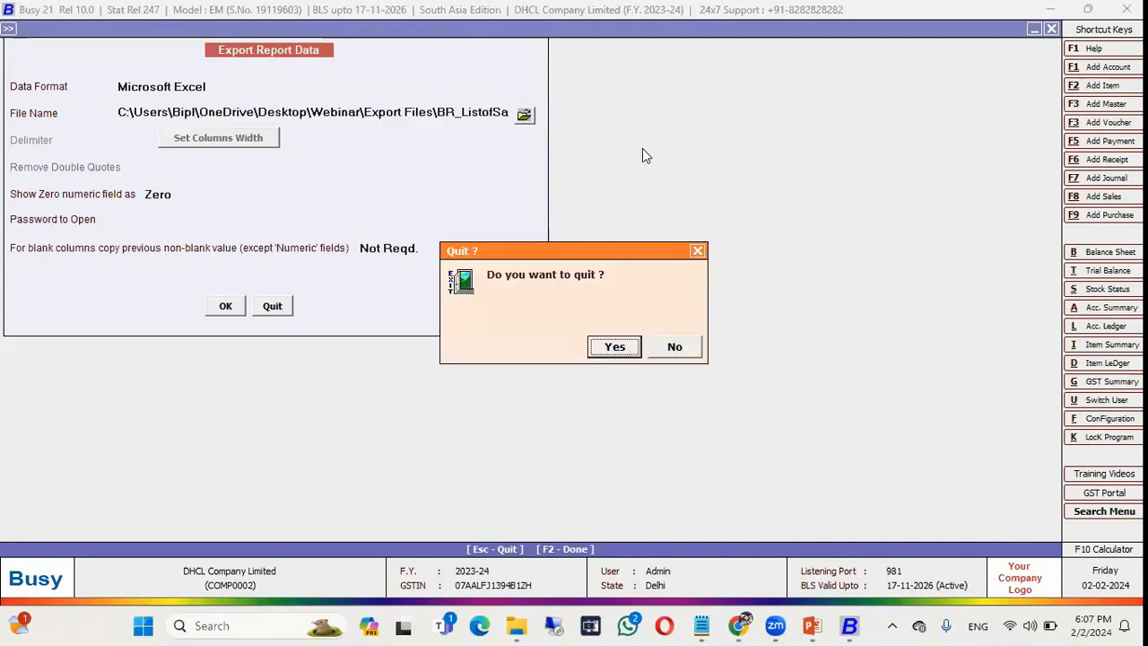
left_click(599, 348)
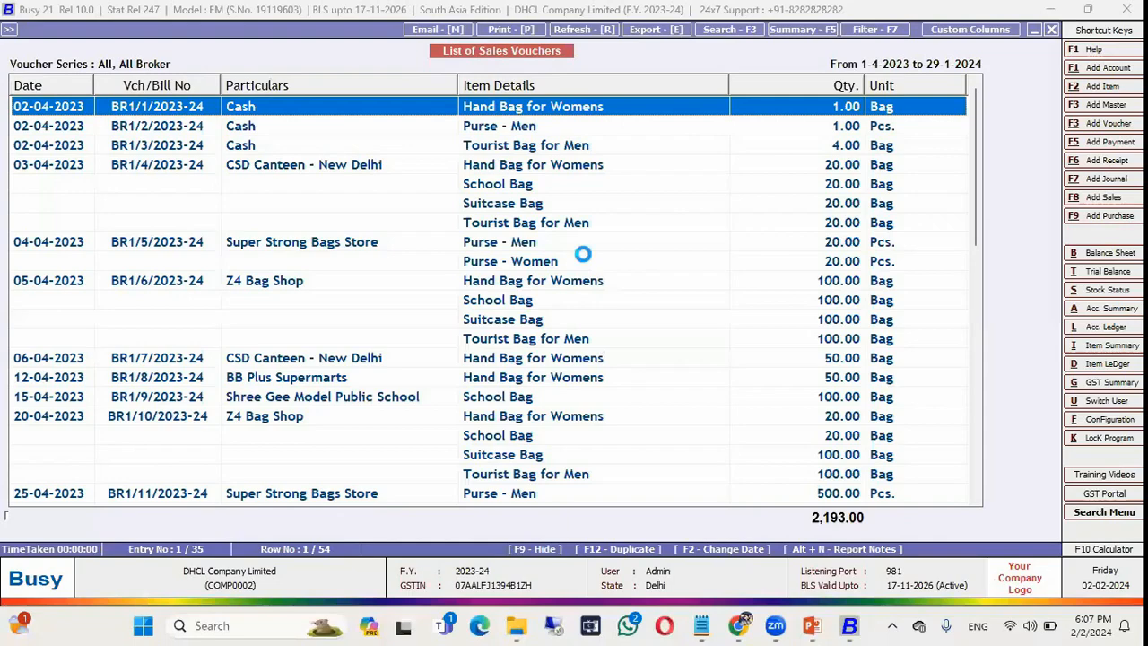
key("Escape")
key("Escape")
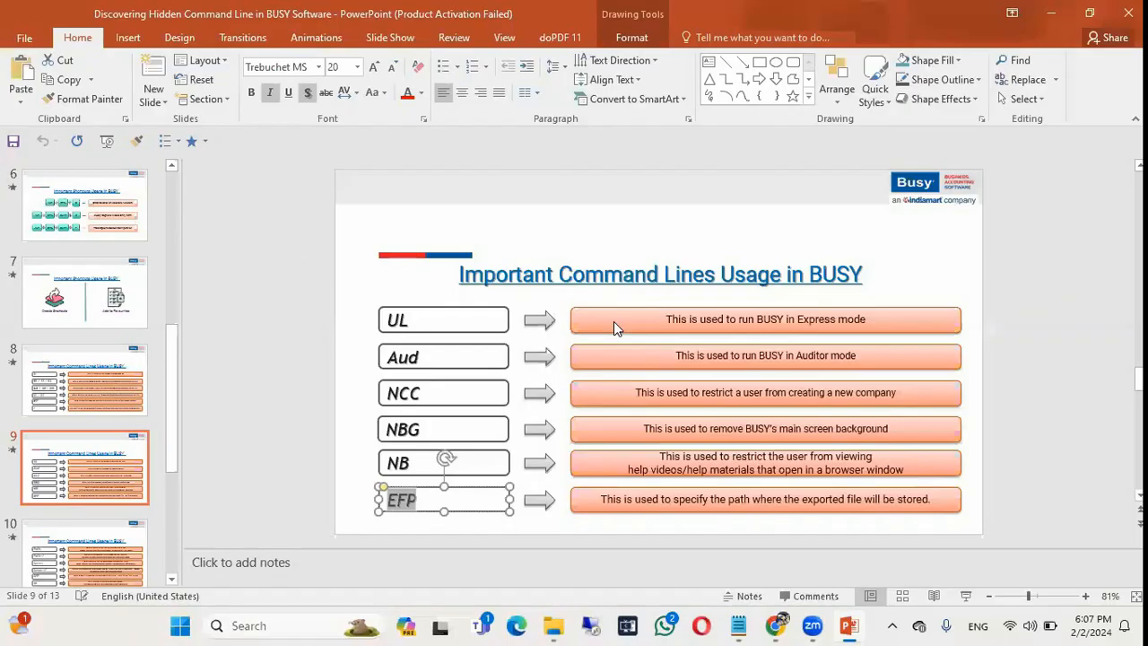
Present slide 10 on BUSY command lines UL, Aud, NCC and EFP as a slideshow.
key("Right")
left_click(87, 542)
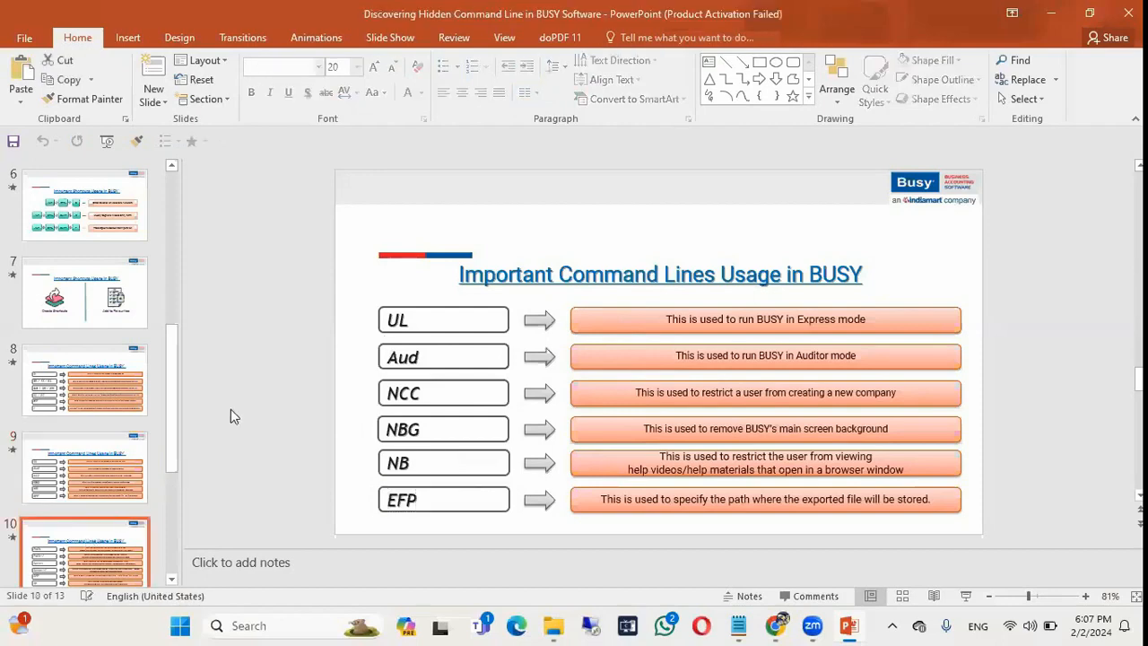
key("shift+F5")
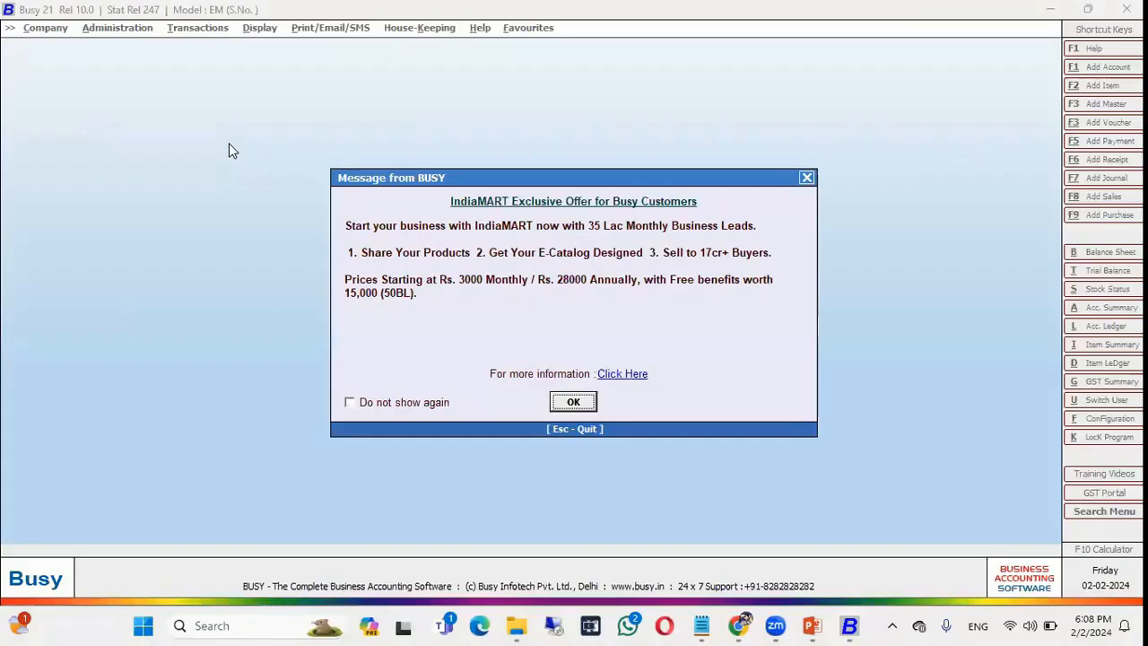
Launch Busy, confirm the data directory is C:\BusyWin\DATA, and switch to the BusyWin Explorer window.
key("Return")
key("Return")
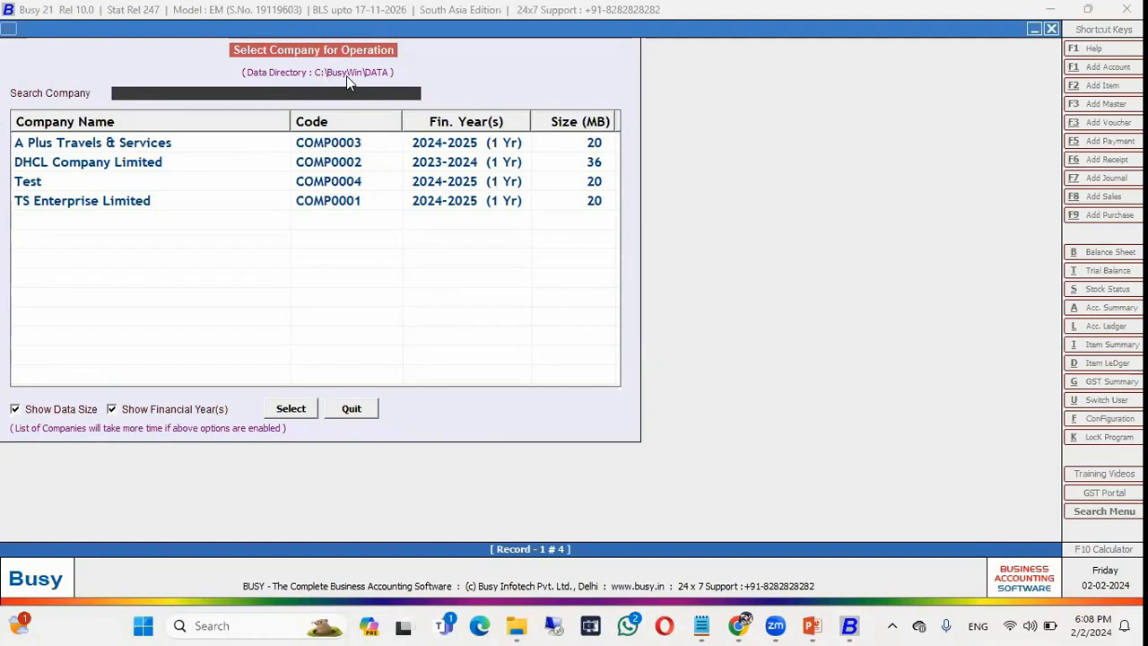
left_click(361, 411)
left_click(76, 197)
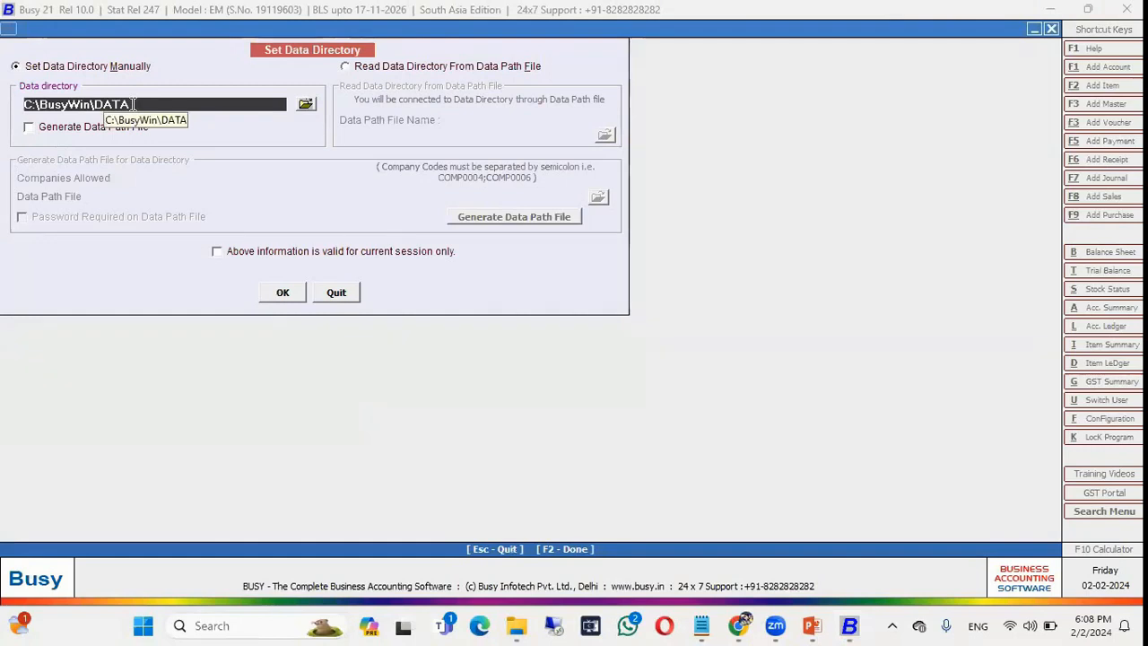
left_click_drag(132, 104, 7, 109)
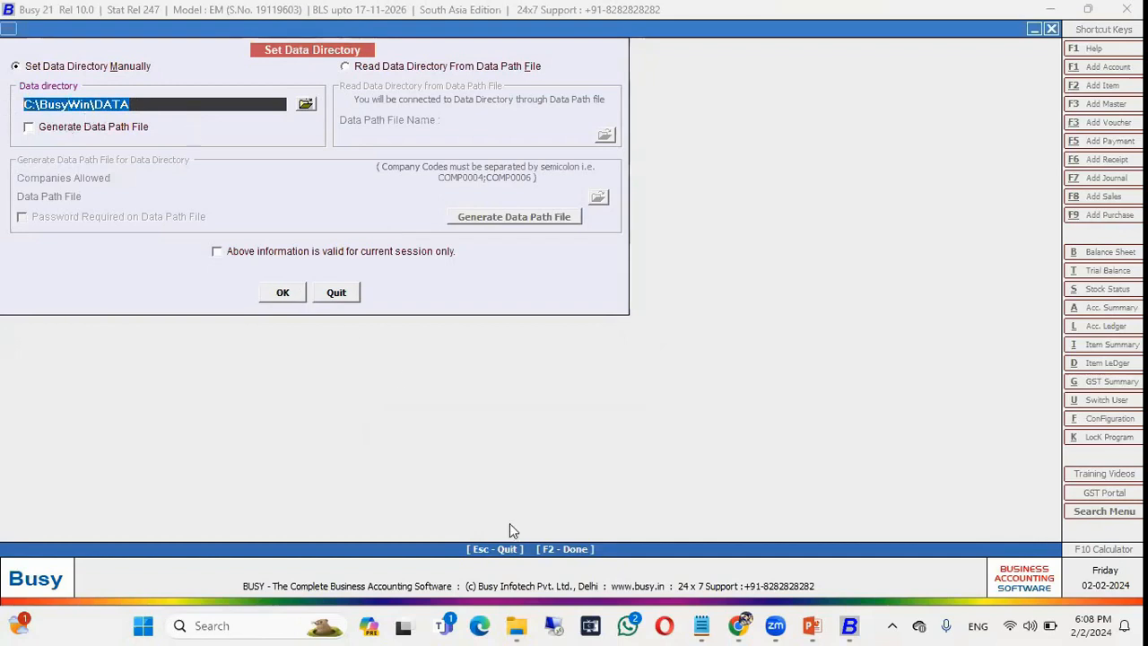
left_click(517, 625)
left_click(464, 538)
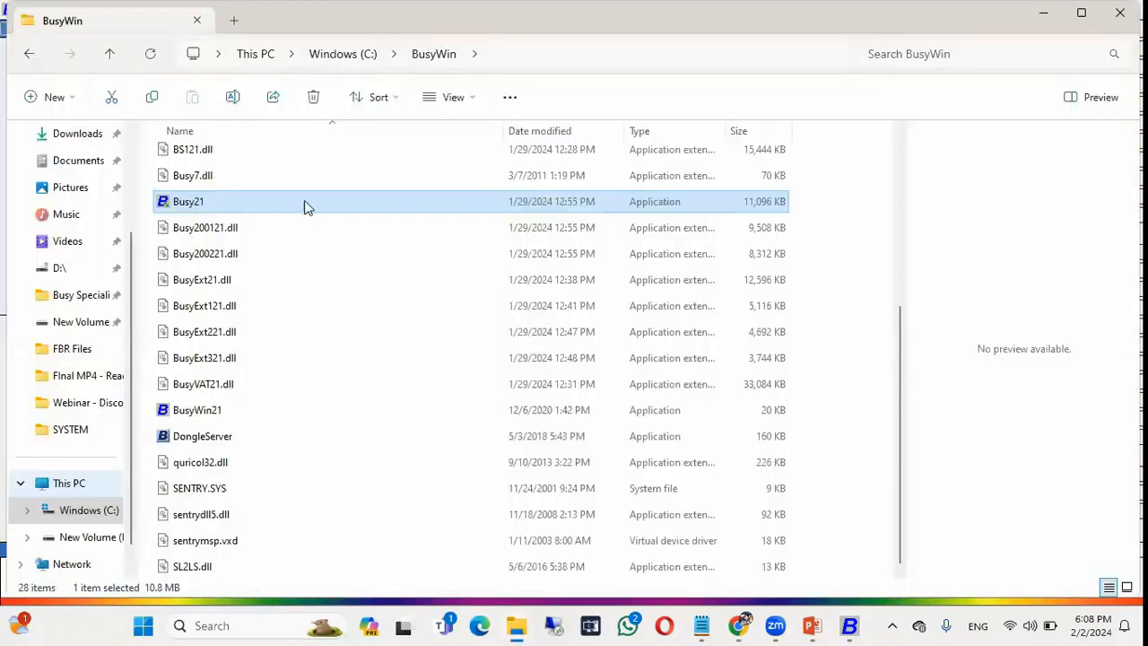
Browse to C:\BusyWin\DATA, select the COMP0001–COMP0004 folders, and return to Busy.
key("alt+Left")
double_click(221, 185)
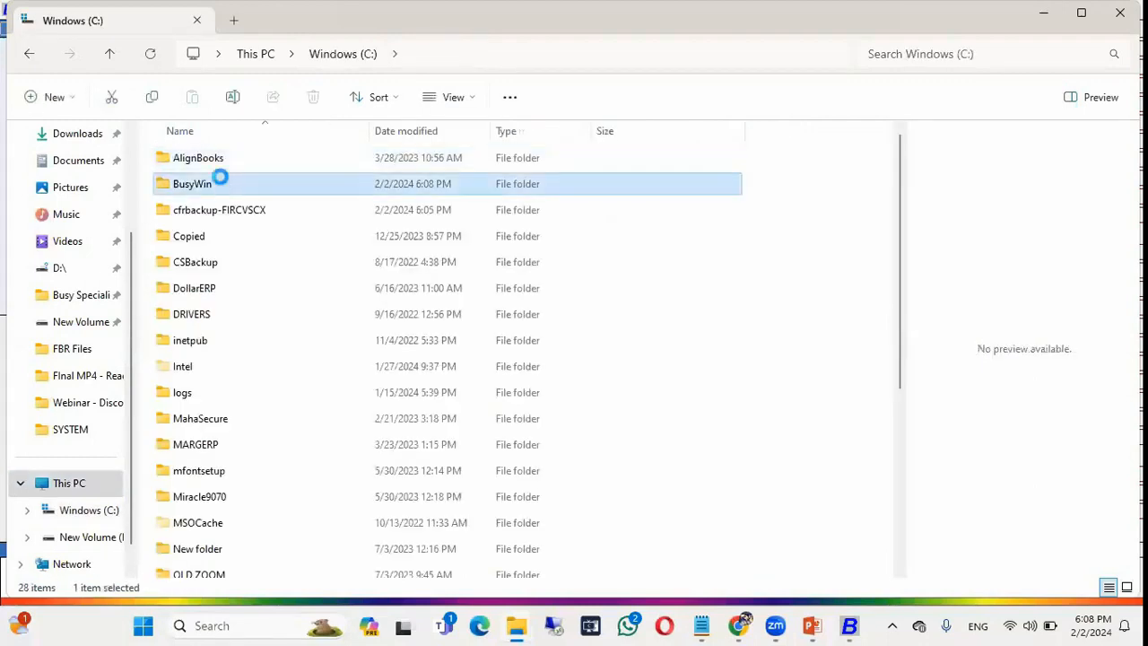
double_click(205, 210)
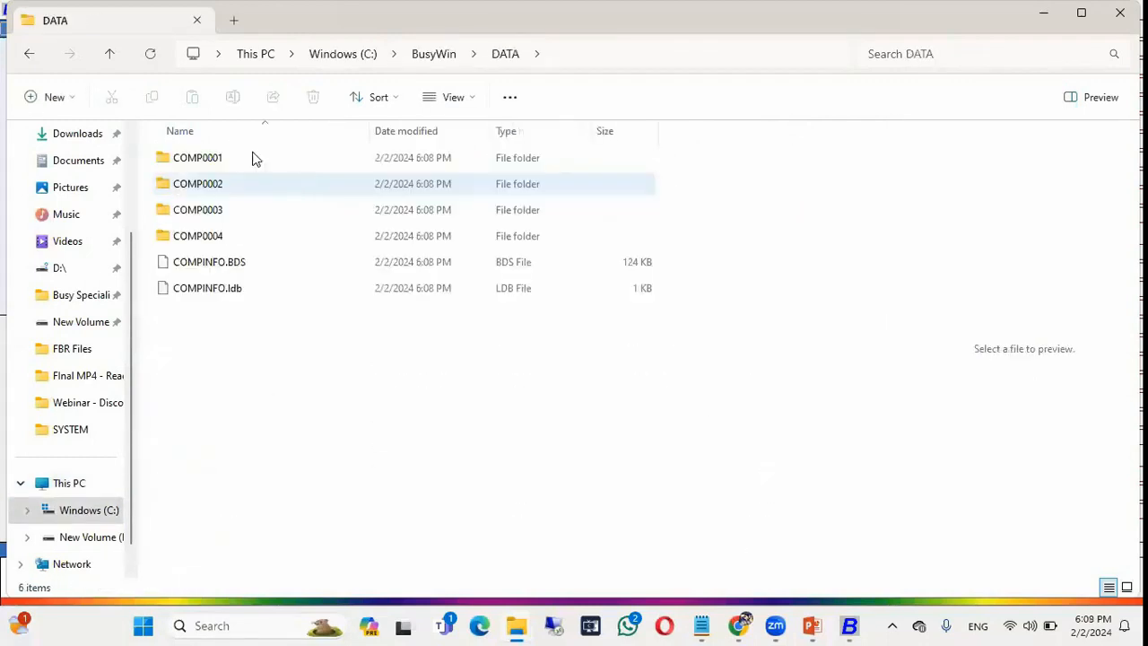
left_click(558, 61)
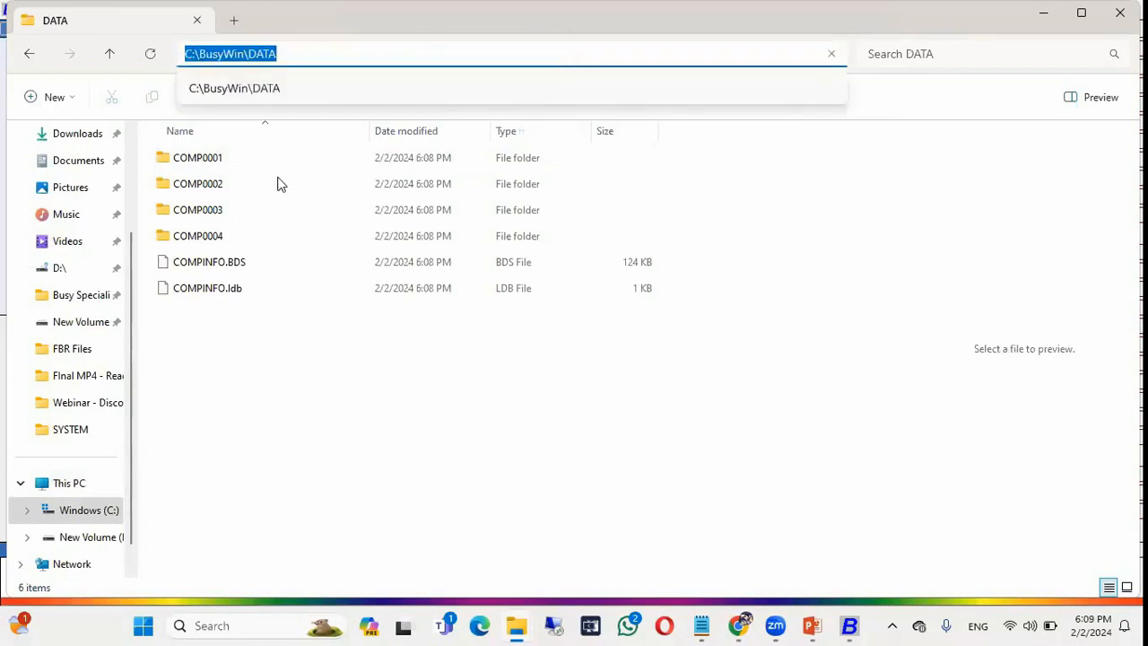
left_click(239, 242)
left_click(230, 164, "shift")
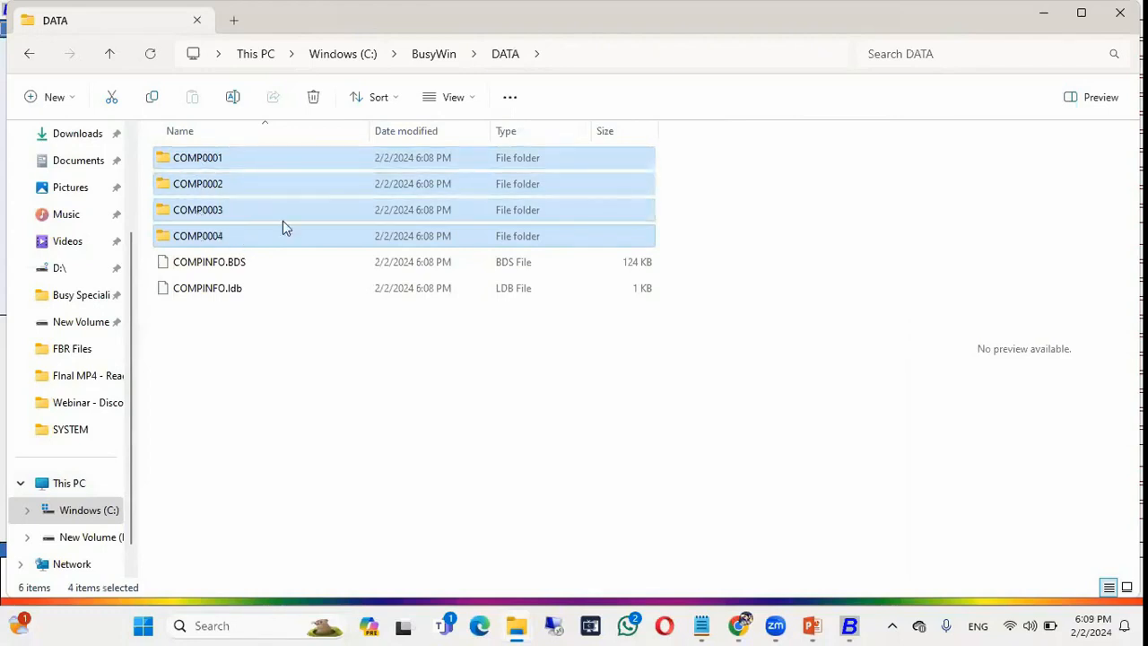
key("alt+Tab")
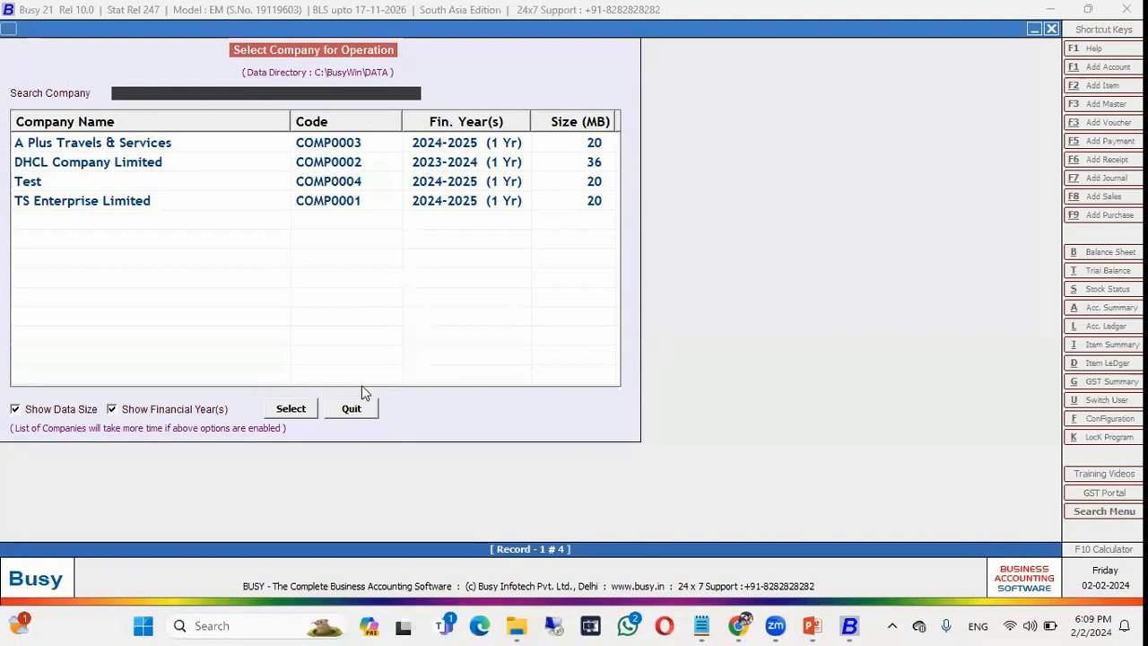
Look at the BUSY model and Set Data Directory settings without changes, then return to the slideshow.
left_click(351, 414)
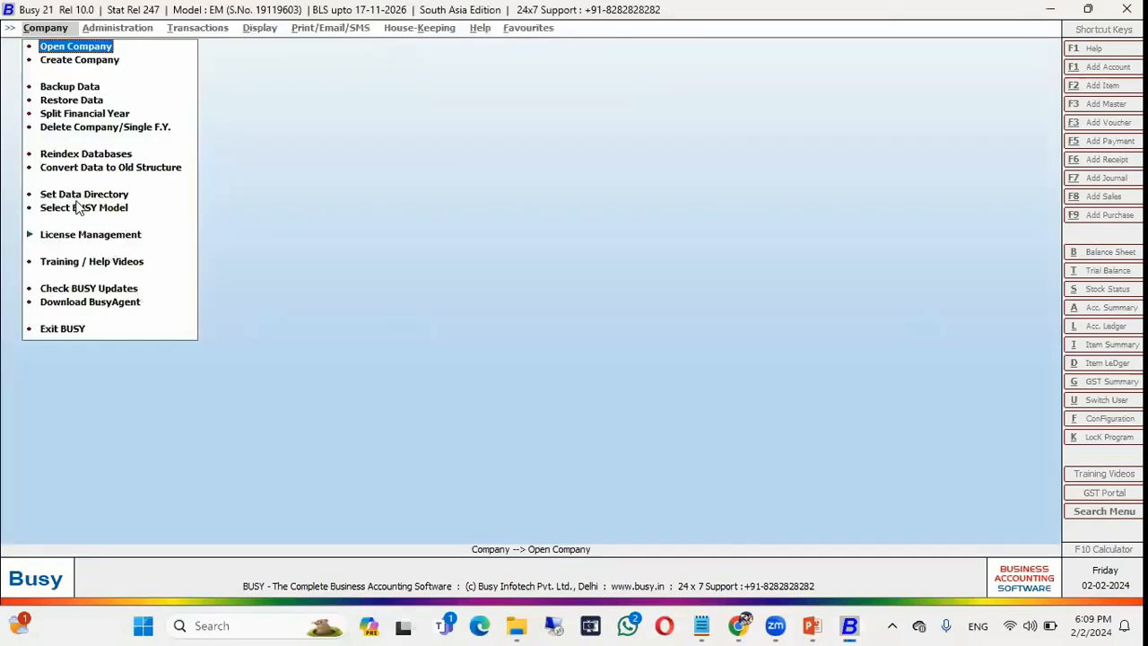
left_click(74, 207)
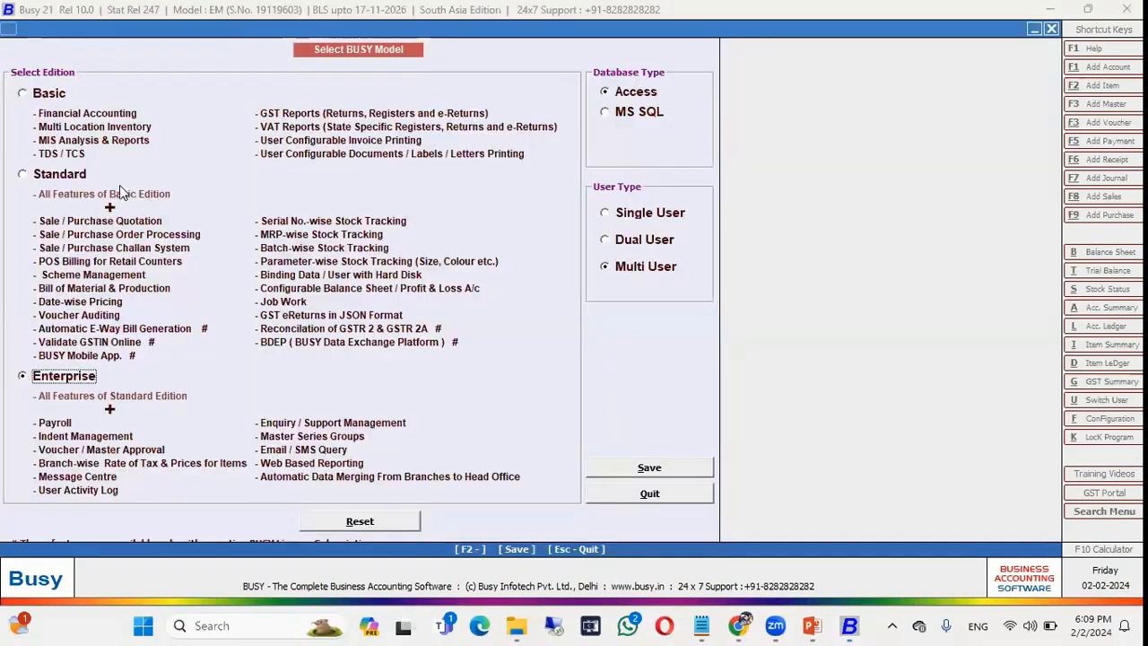
key("Escape")
left_click(126, 193)
left_click(307, 106)
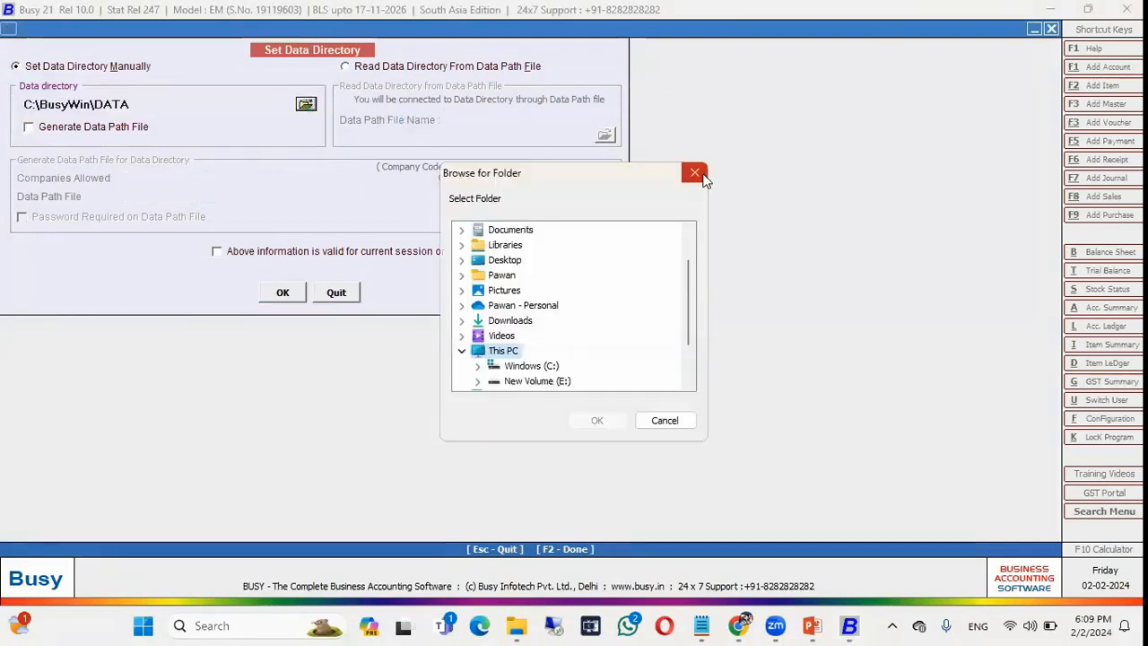
left_click(695, 173)
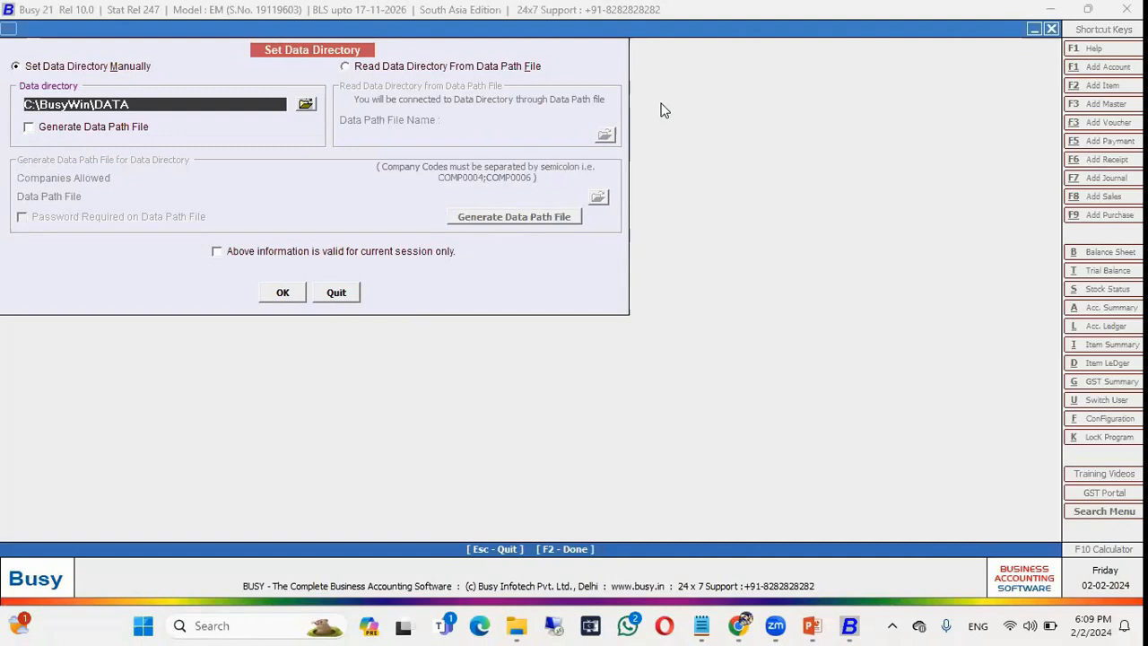
key("alt+Tab")
key("alt+Tab")
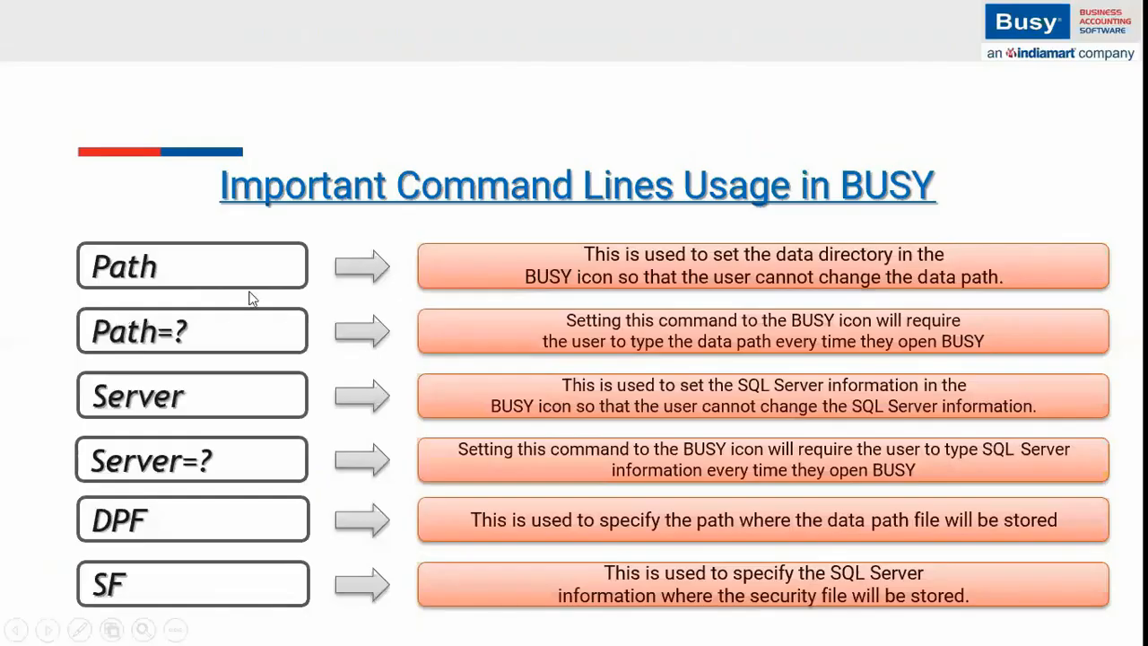
Compare Webinar's Data Path 1 and Data Path 2 folders and their company folders.
key("super+d")
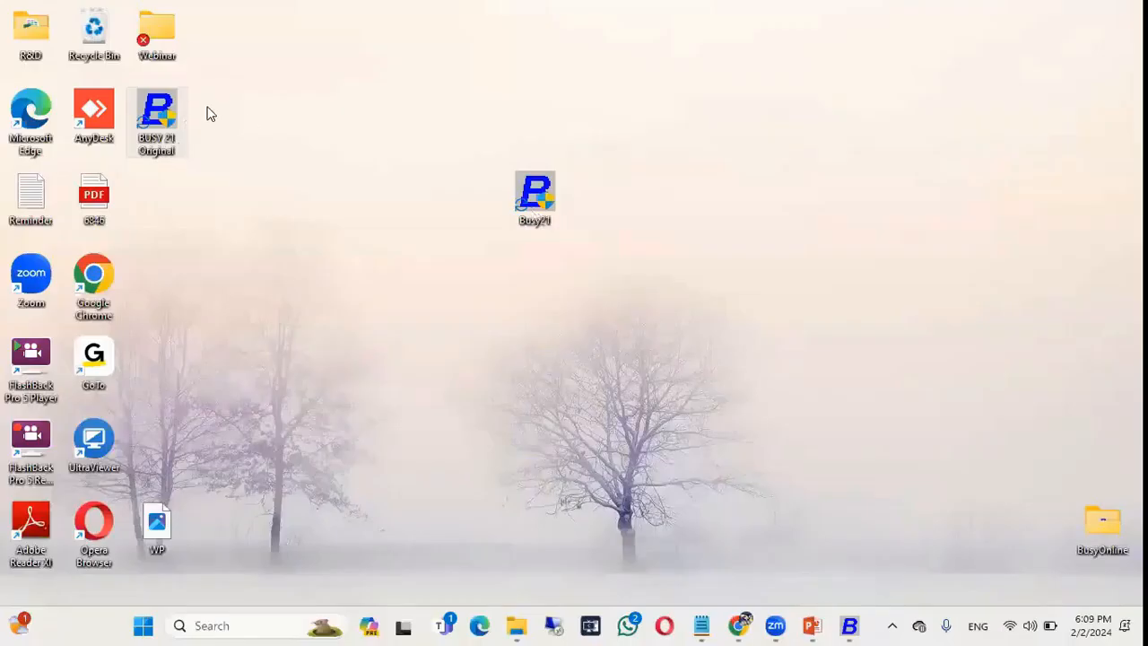
double_click(154, 45)
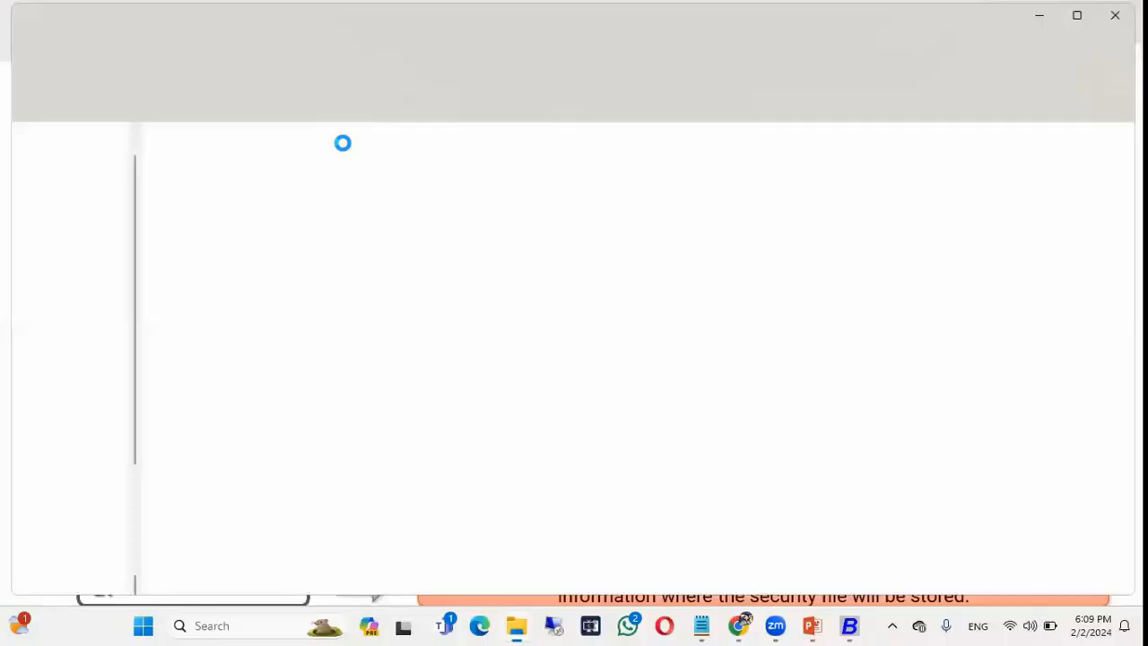
double_click(221, 162)
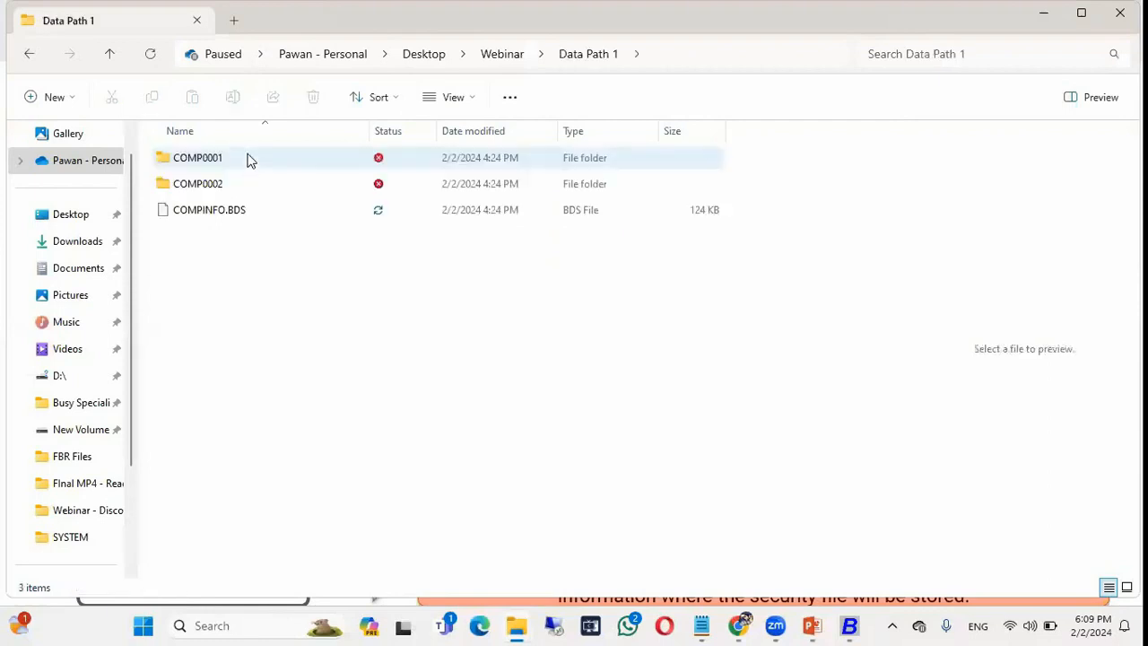
left_click(110, 54)
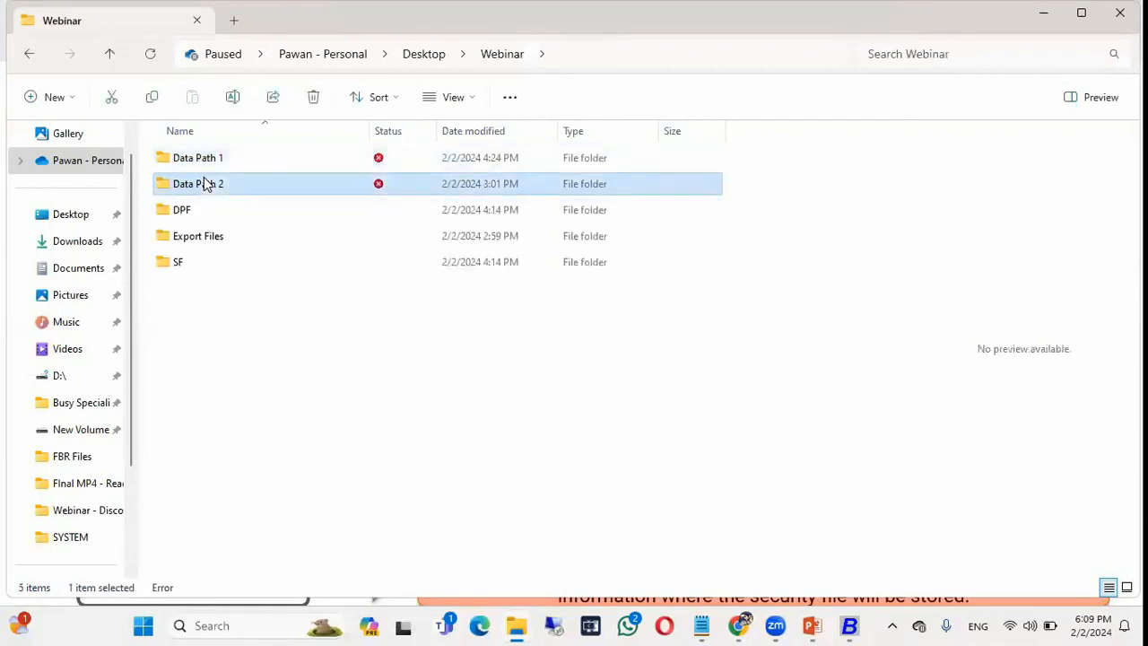
double_click(197, 184)
left_click(212, 161)
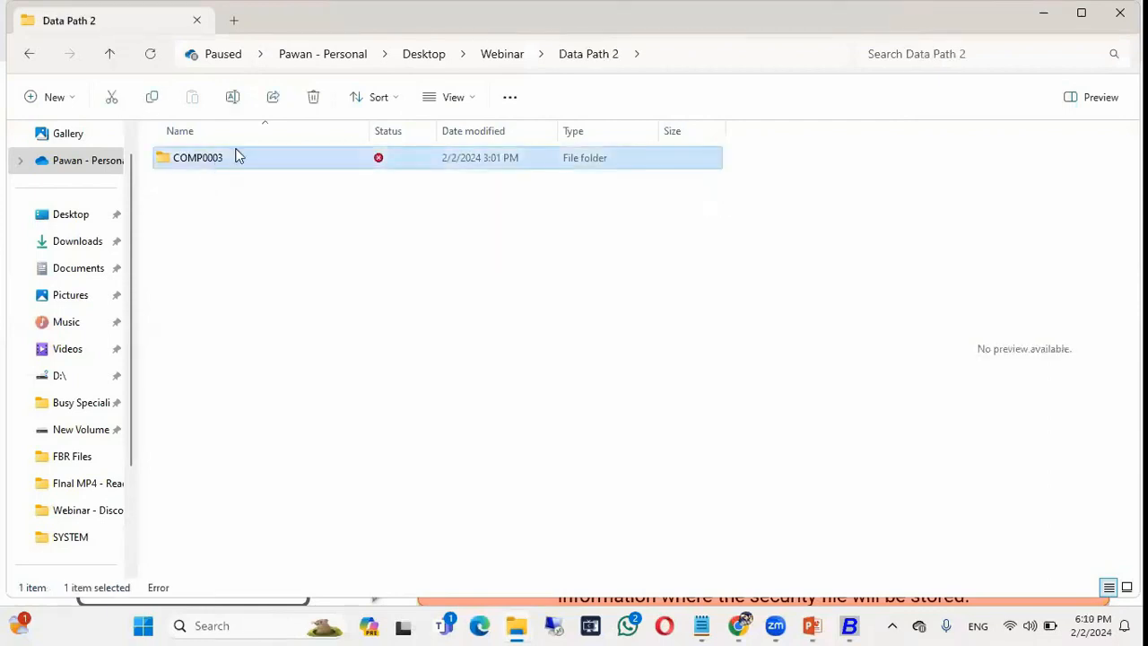
left_click(111, 57)
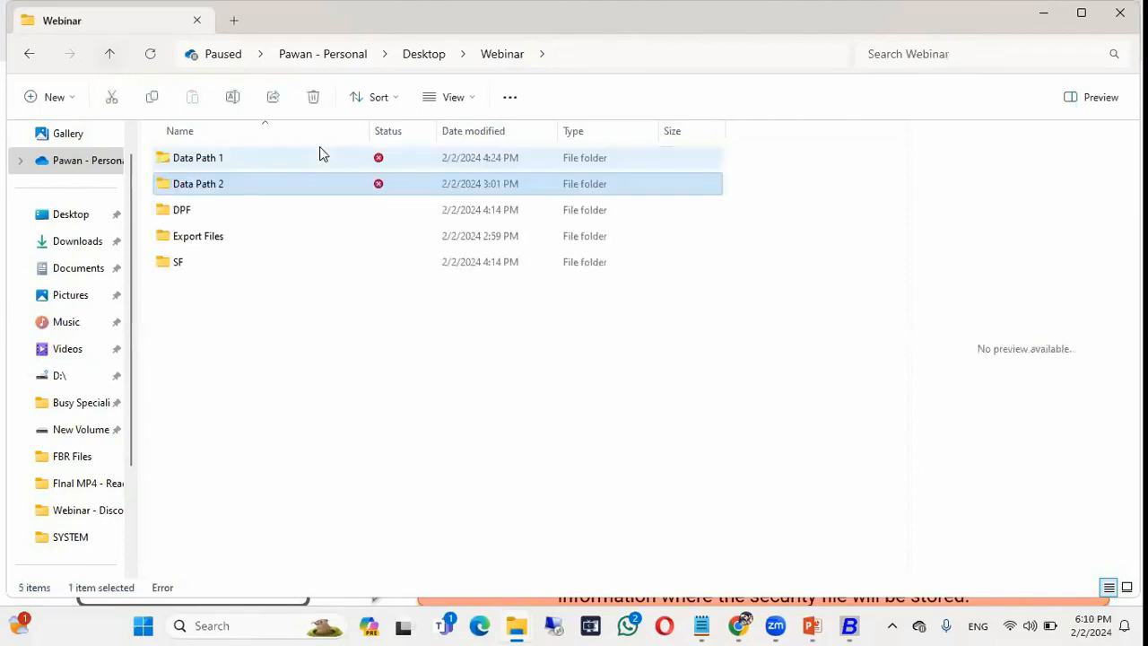
left_click(332, 158)
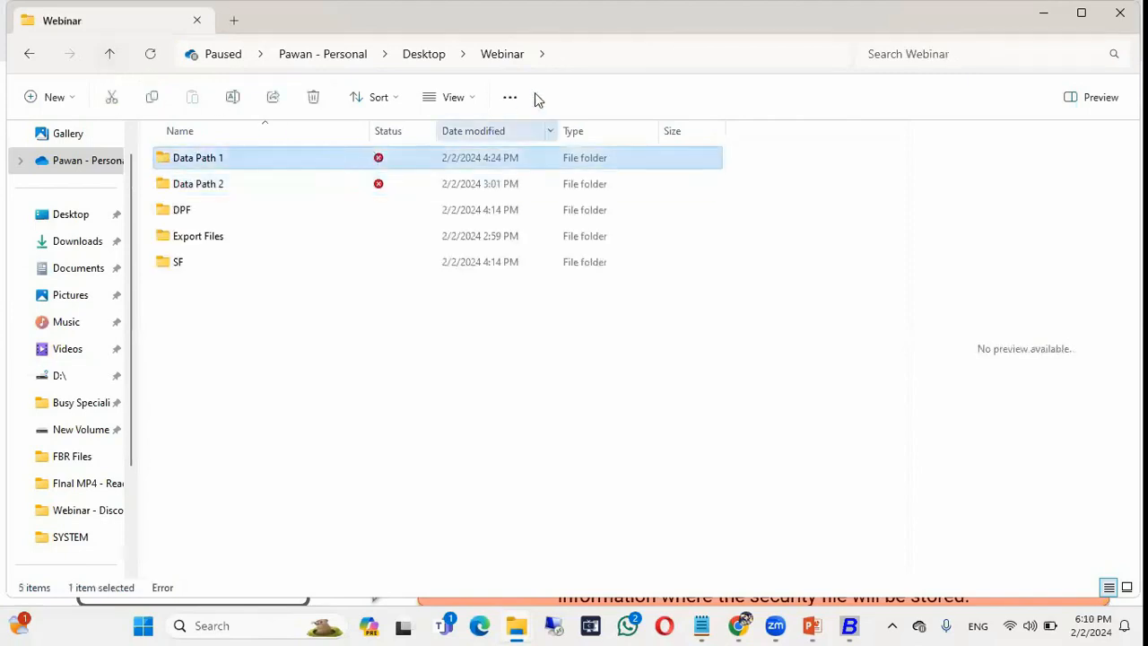
Open Data Path 1, copy its full folder path, and return to Busy 21.
left_click(564, 54)
left_click(242, 450)
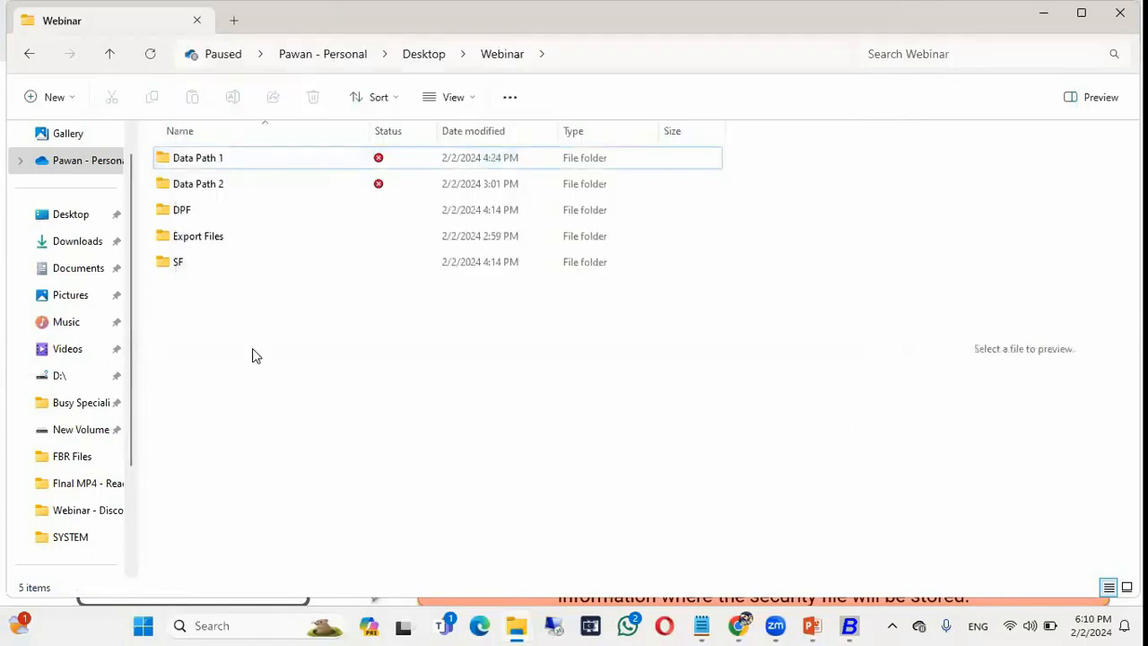
left_click(204, 161)
double_click(204, 161)
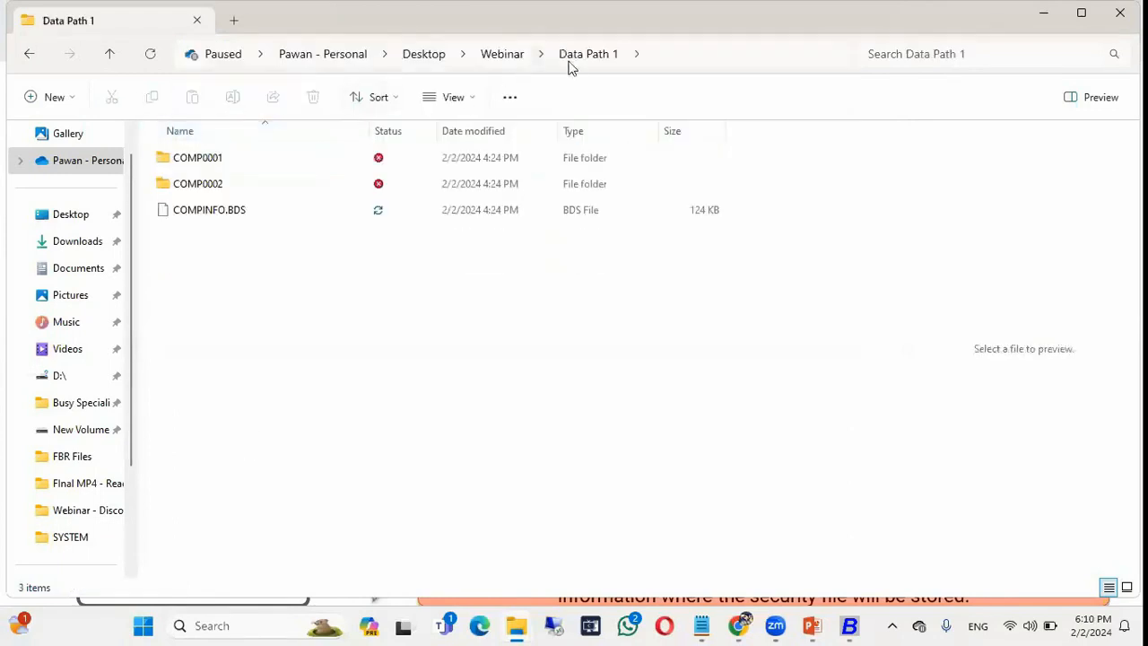
left_click(661, 55)
right_click(661, 59)
key("ctrl+c")
left_click(709, 104)
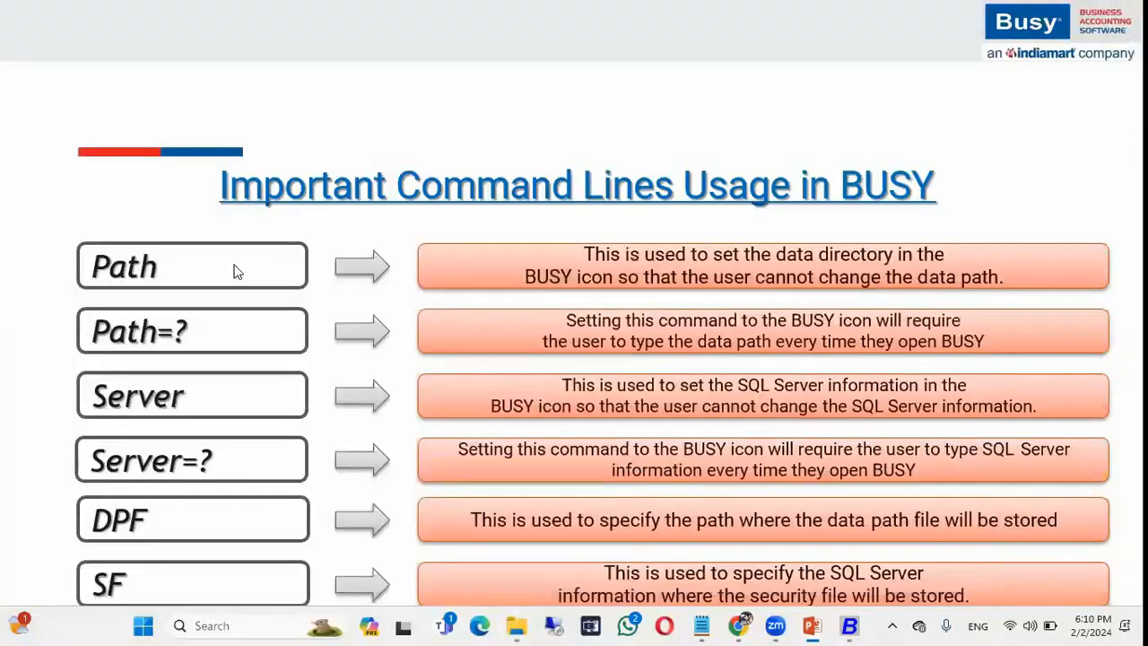
key("alt+Tab")
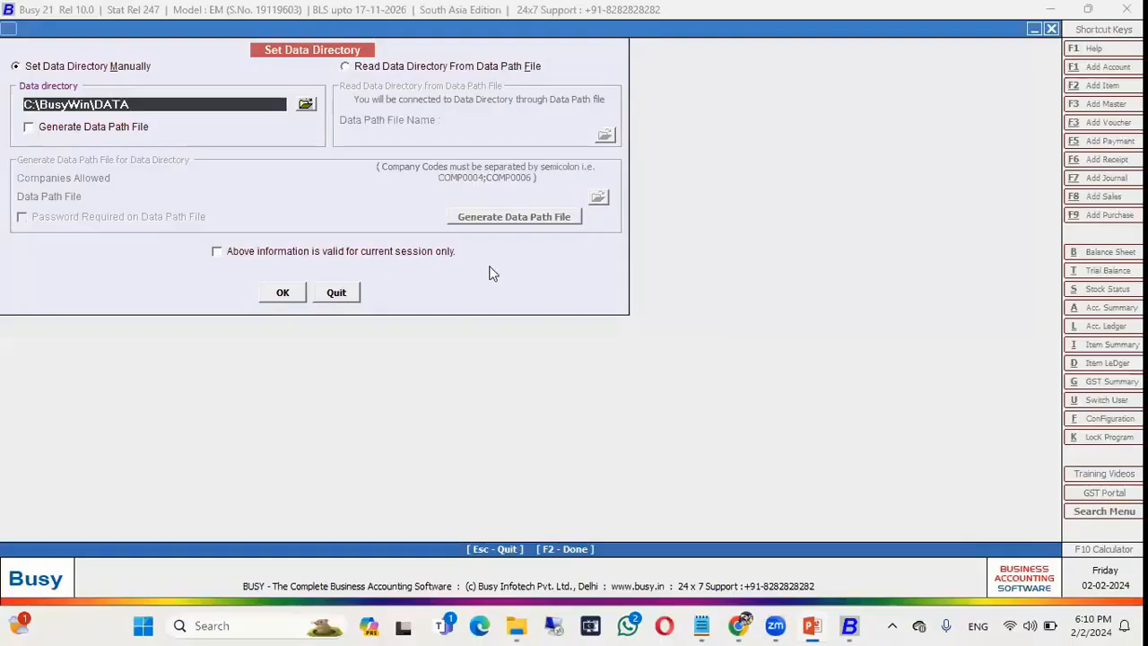
Exit Busy and reset the Busy21 shortcut target to the plain Busy21.exe location.
left_click(336, 292)
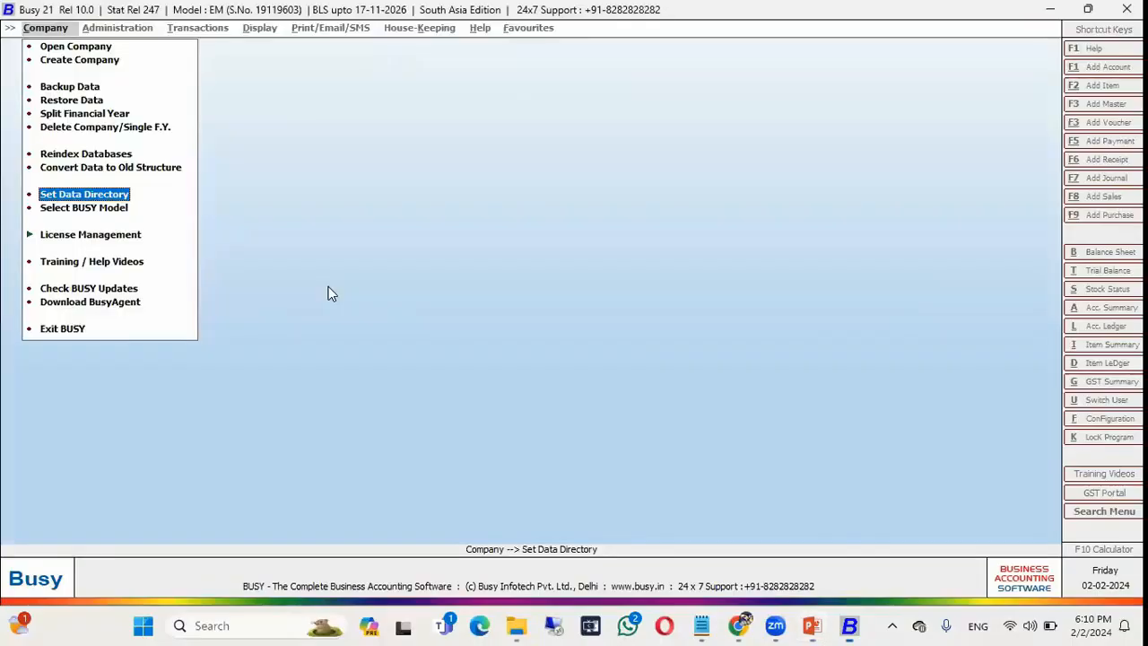
left_click(70, 328)
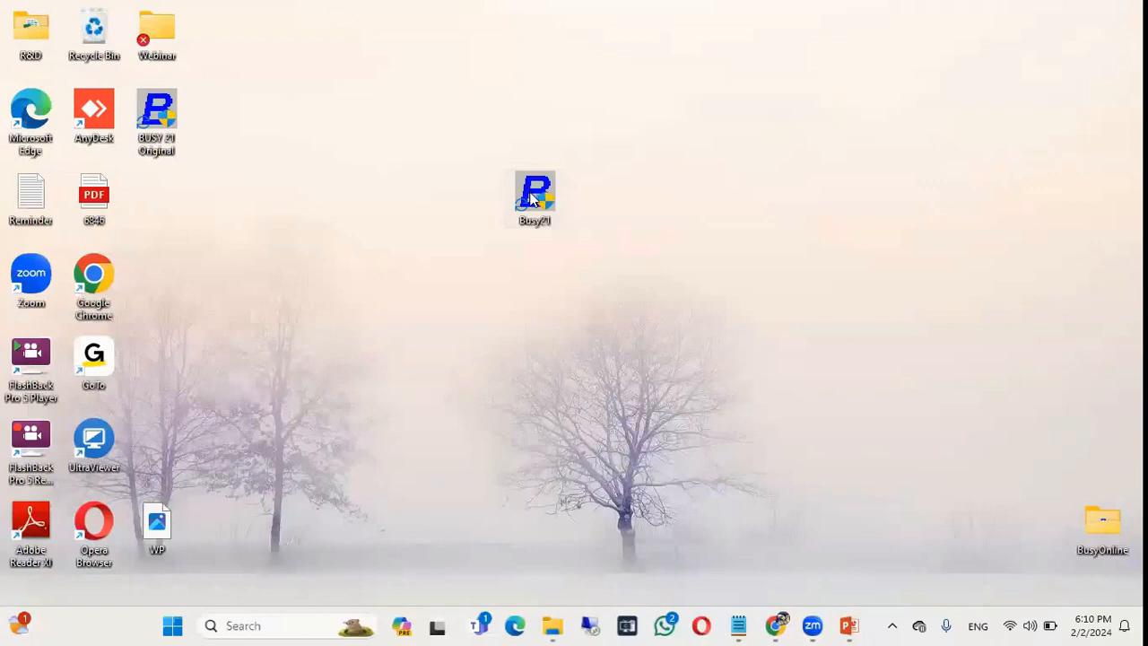
right_click(534, 195)
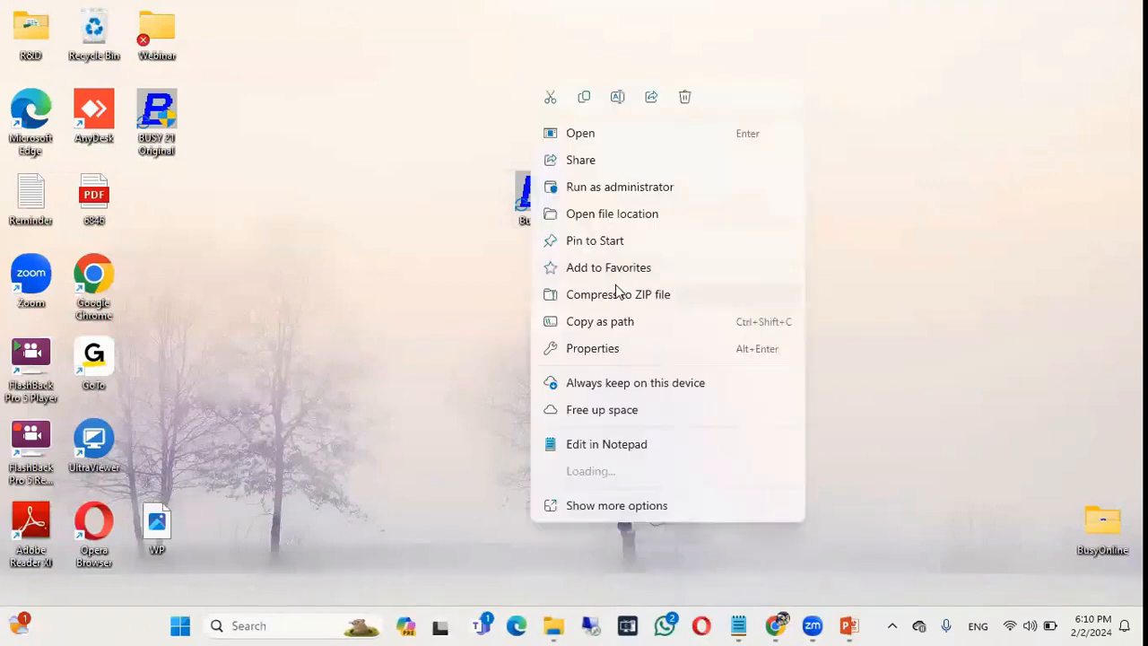
left_click(601, 348)
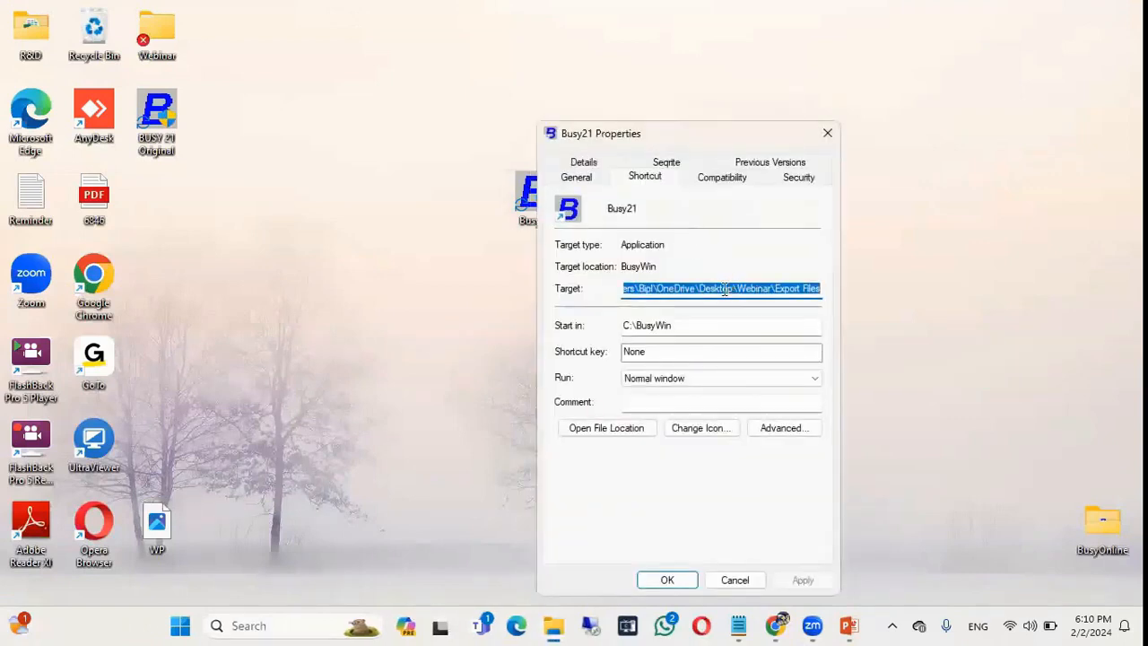
left_click(653, 285)
key("shift+End")
key("BackSpace")
key("BackSpace")
key("BackSpace")
key("BackSpace")
key("BackSpace")
key("BackSpace")
key("BackSpace")
key("BackSpace")
key("BackSpace")
key("BackSpace")
key("BackSpace")
key("BackSpace")
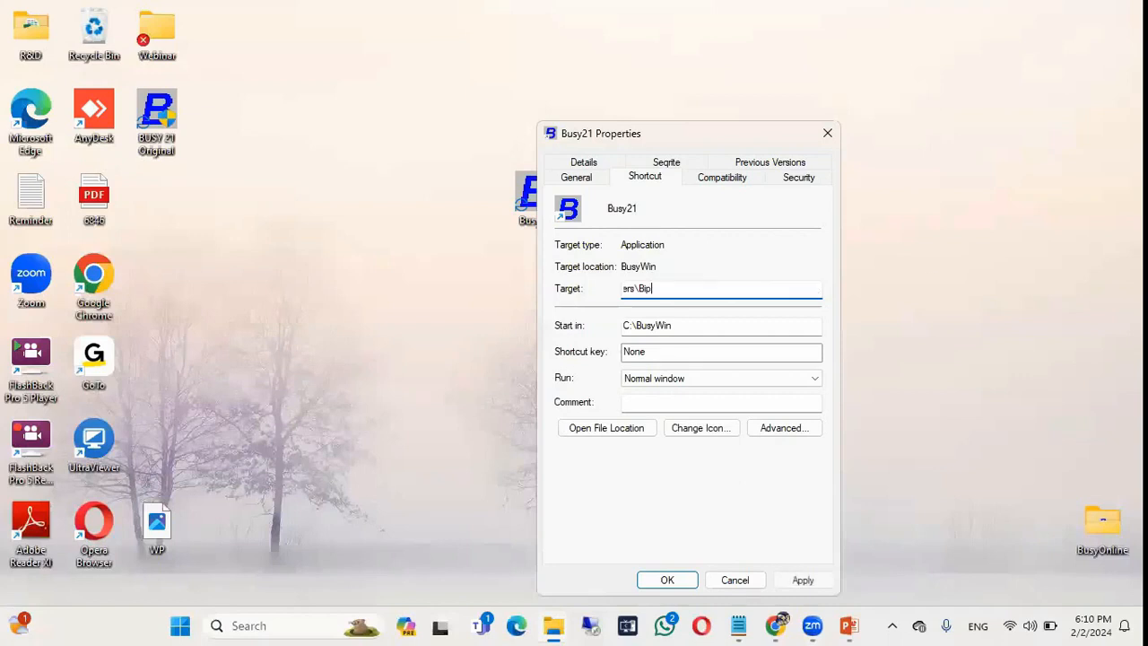
key("BackSpace")
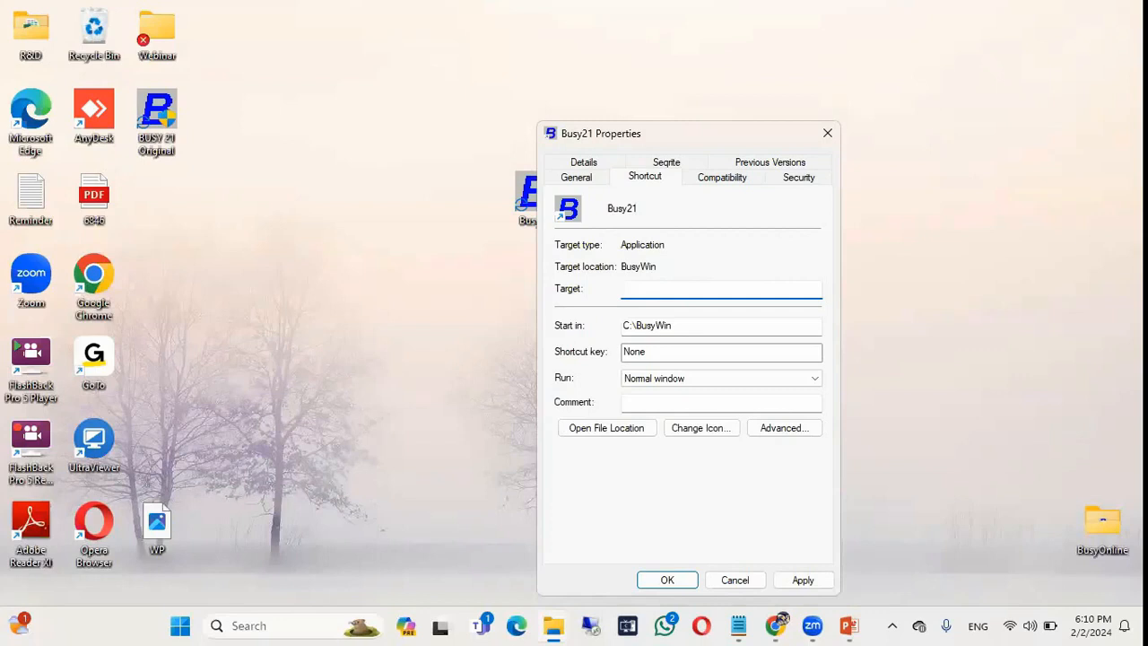
type("C:\\BusyWin\\Busy21.exe")
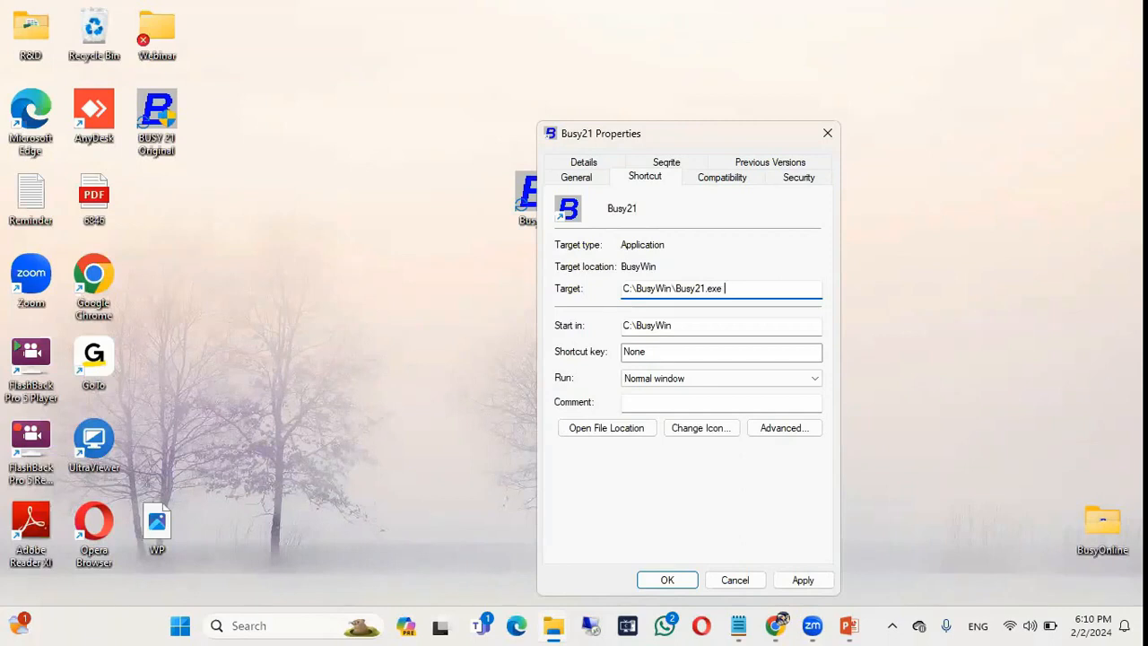
Append PATH=<Data Path 1 folder> to the shortcut target and apply it.
type("PATH=")
key("ctrl+v")
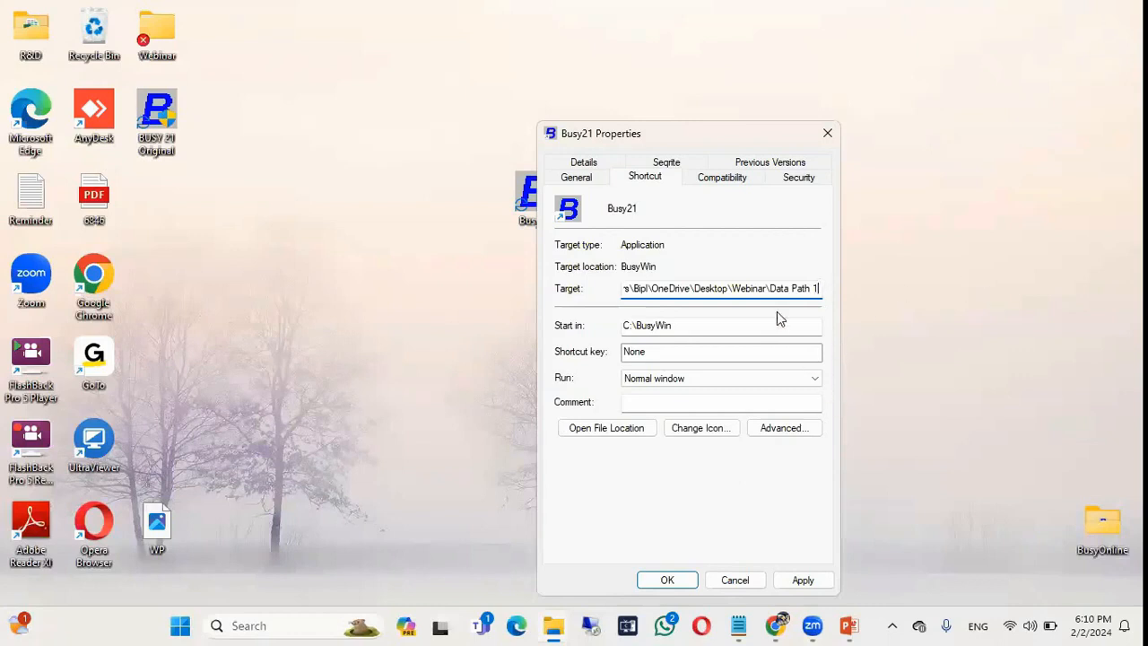
key("shift+Left")
key("shift+Left")
key("shift+Left")
key("shift+Left")
key("shift+Left")
key("shift+Left")
key("shift+Left")
key("shift+Left")
key("shift+Left")
key("shift+Left")
key("shift+Left")
key("shift+Left")
key("shift+Left")
key("shift+Left")
key("shift+Left")
key("shift+Left")
key("shift+Left")
key("shift+Left")
key("shift+Left")
key("shift+Left")
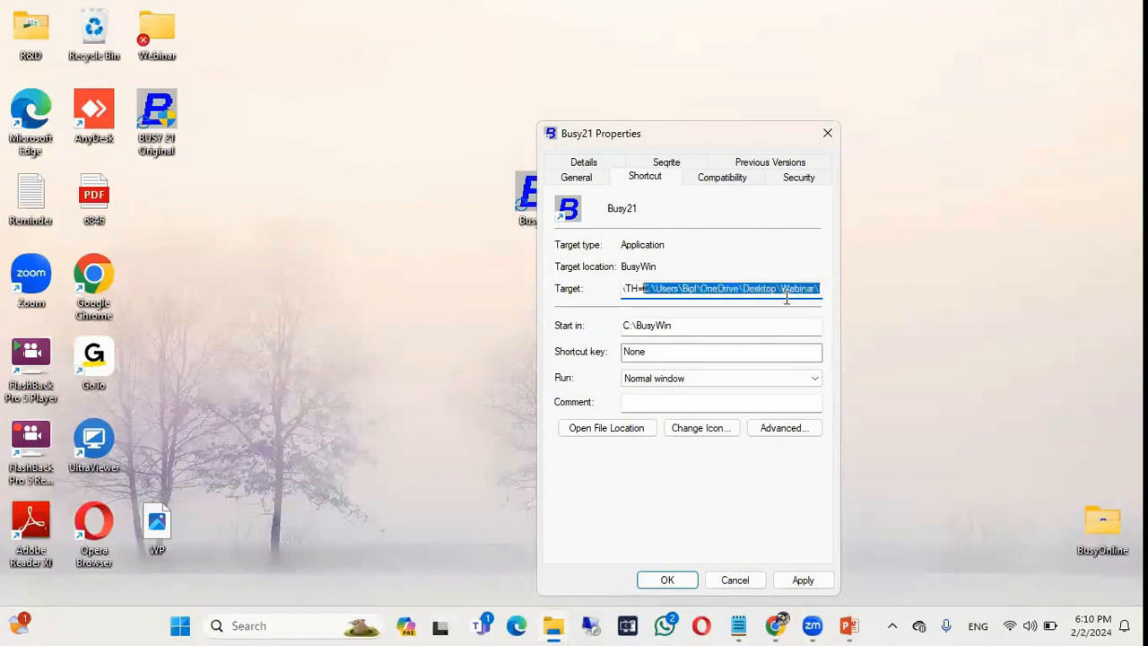
key("shift+Right")
key("shift+Right")
key("shift+Right")
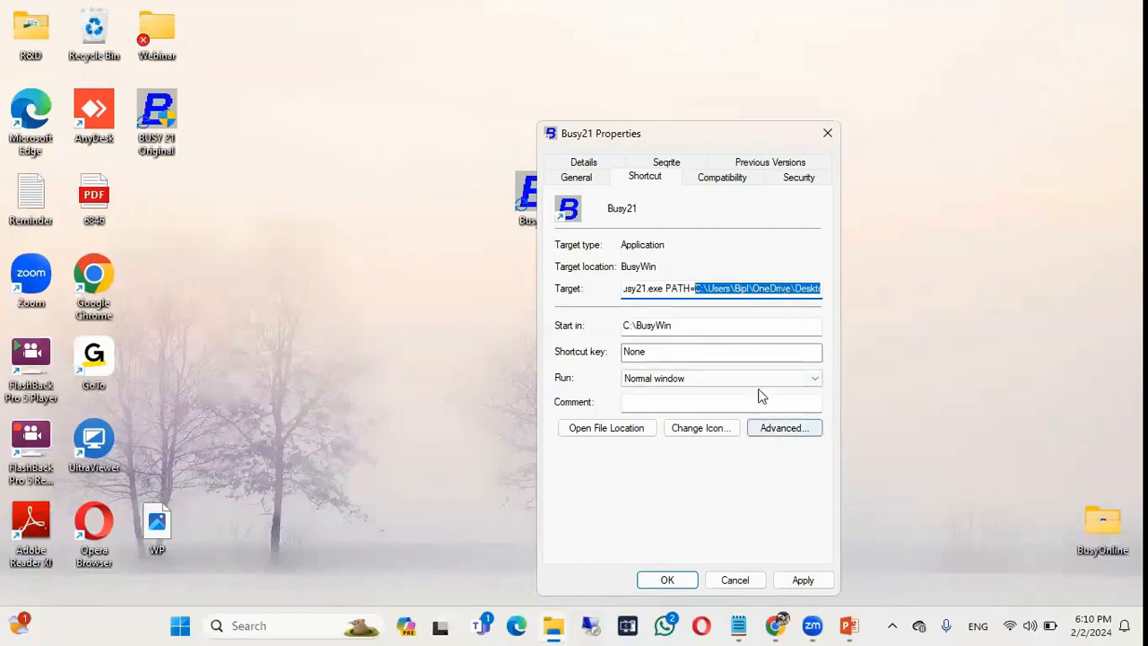
left_click_drag(707, 145, 693, 63)
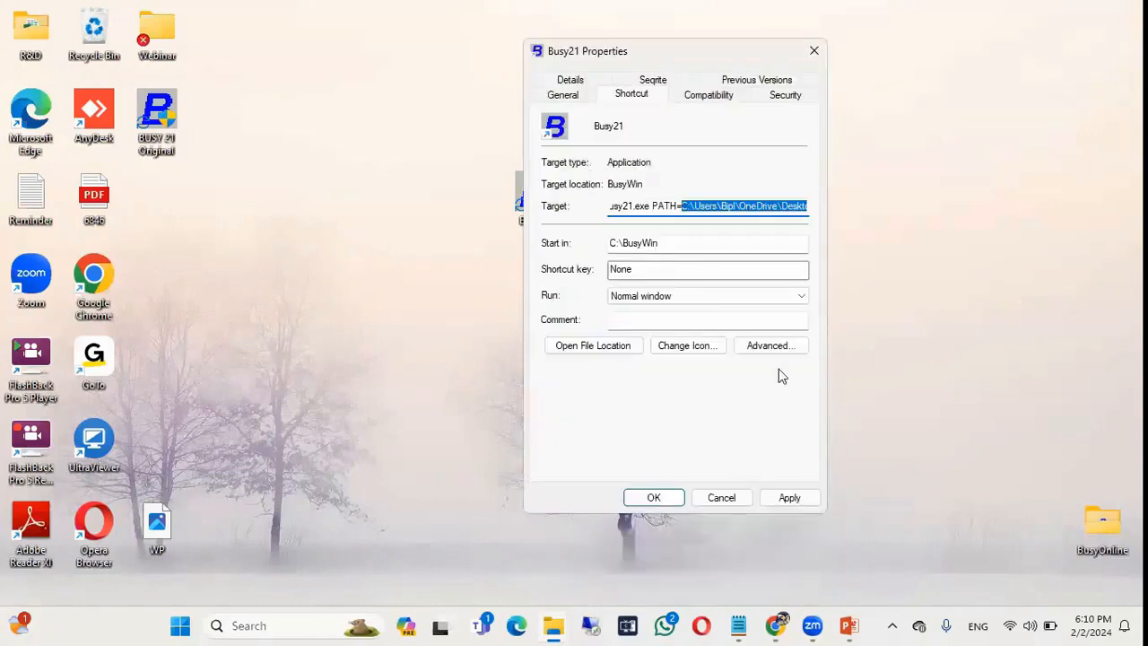
left_click(802, 580)
Launch Busy from the shortcut, see two Data Path 1 companies and Set Data Directory blocked, then exit.
left_click(653, 497)
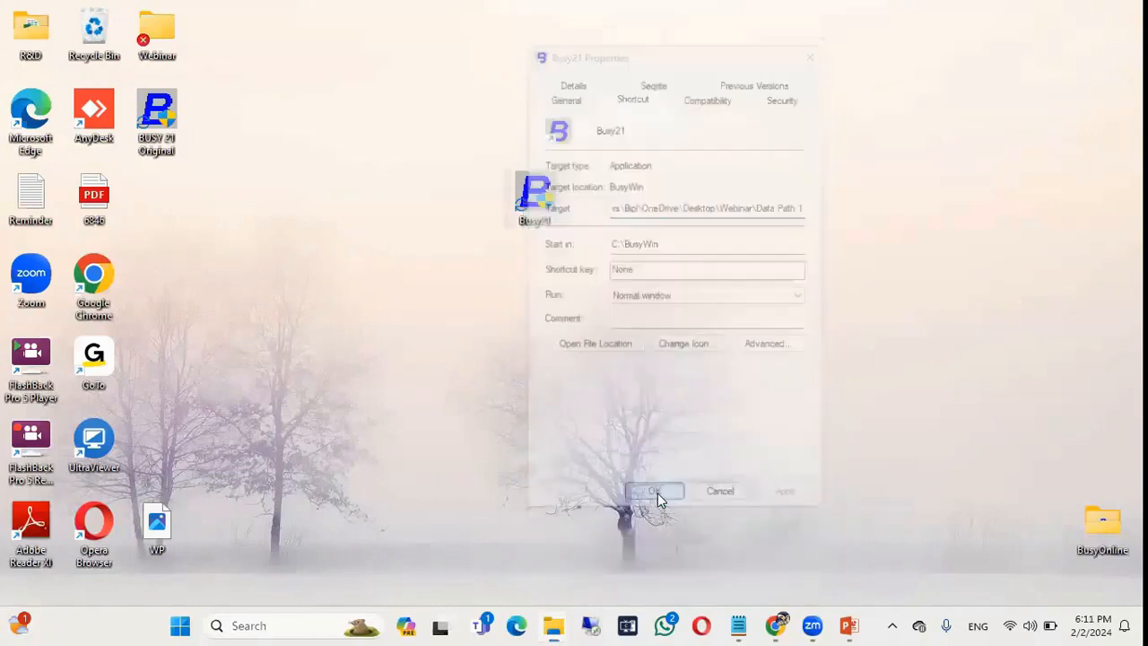
double_click(541, 219)
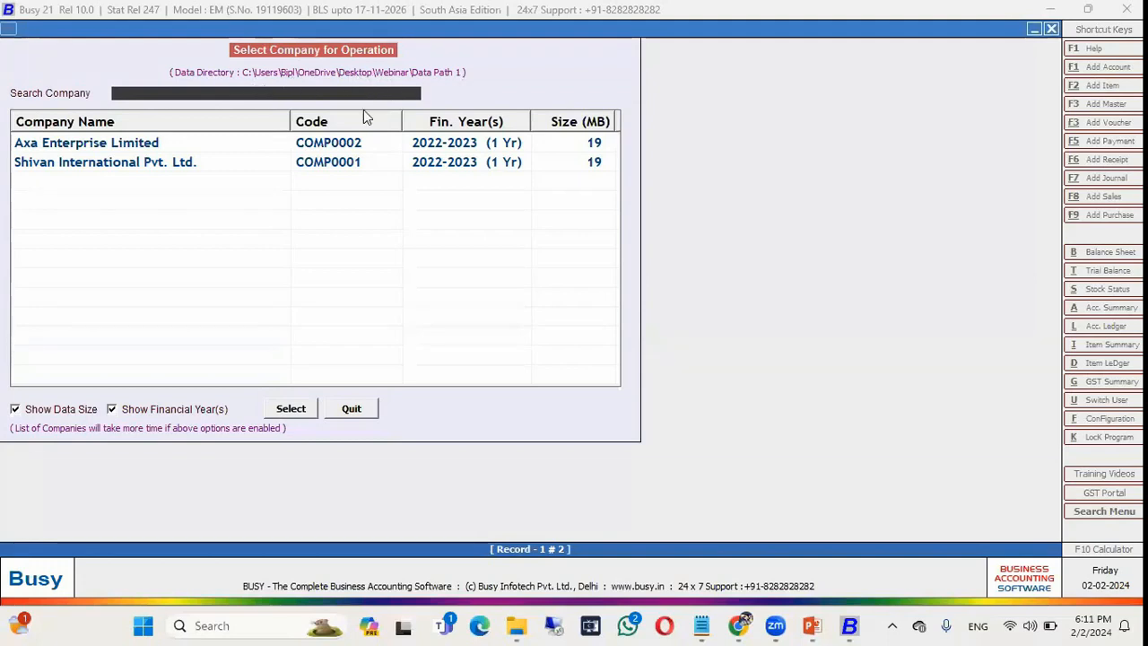
left_click(352, 408)
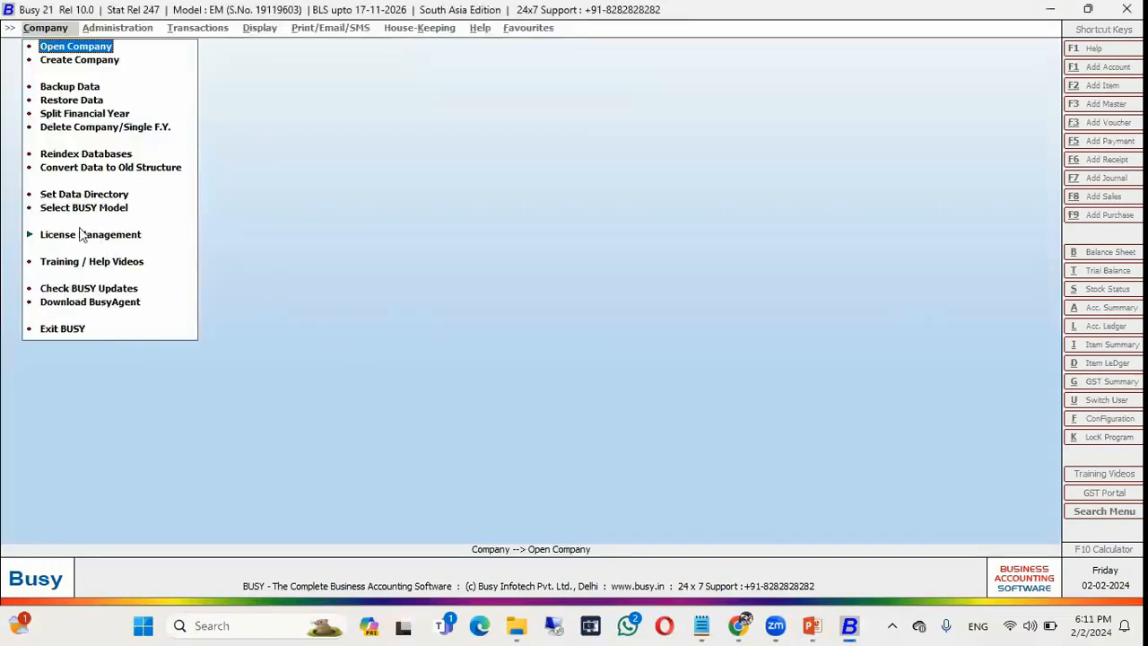
left_click(68, 201)
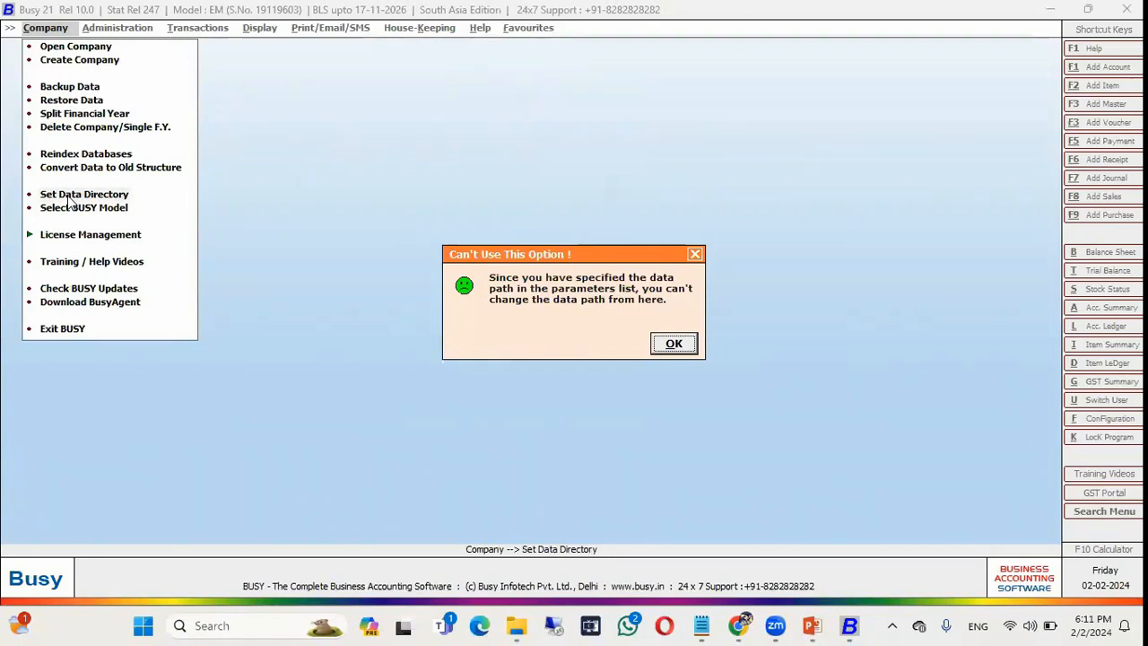
key("Return")
left_click(89, 333)
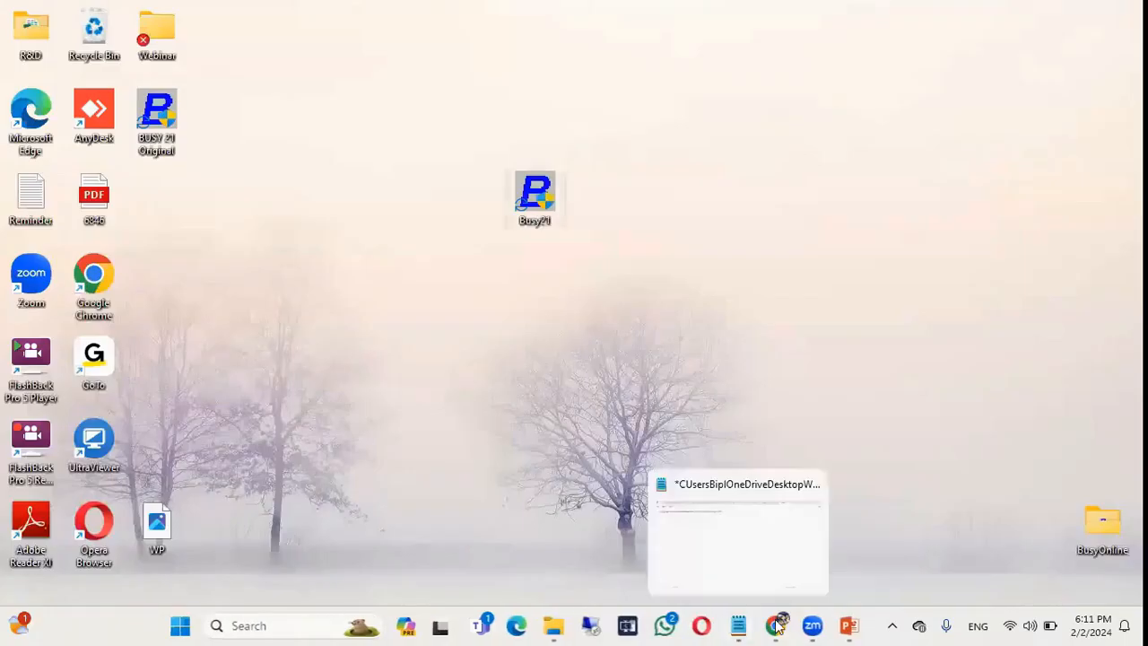
Glance at the command-line usage slide, then bring up the Busy21 shortcut's properties from the desktop.
left_click(848, 625)
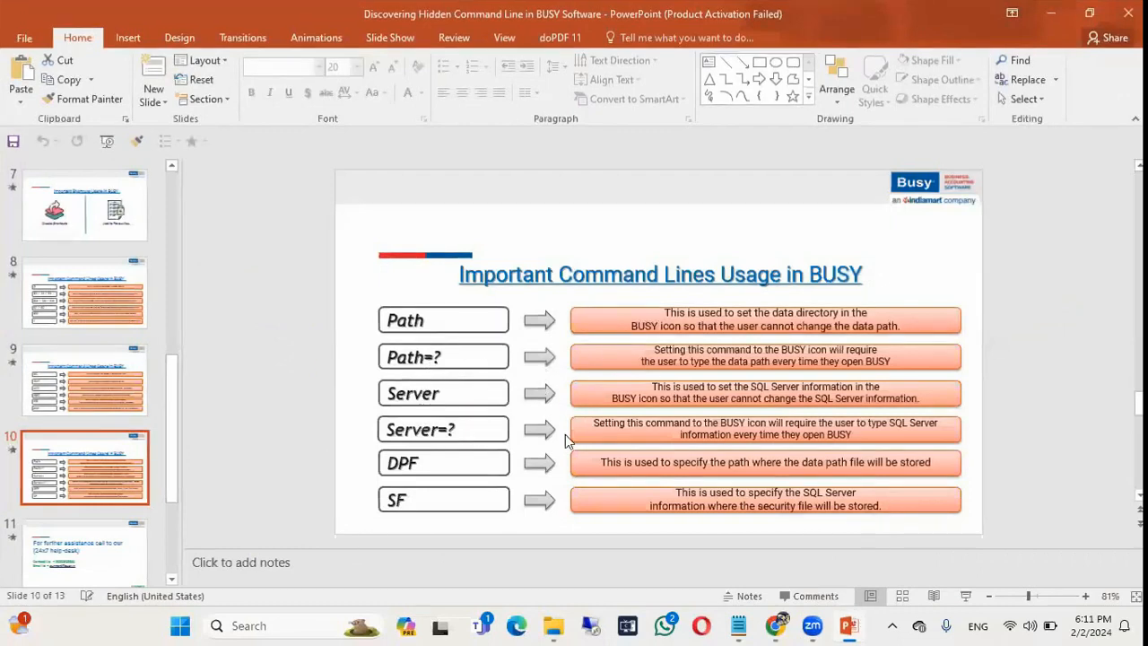
key("alt+Tab")
key("super+d")
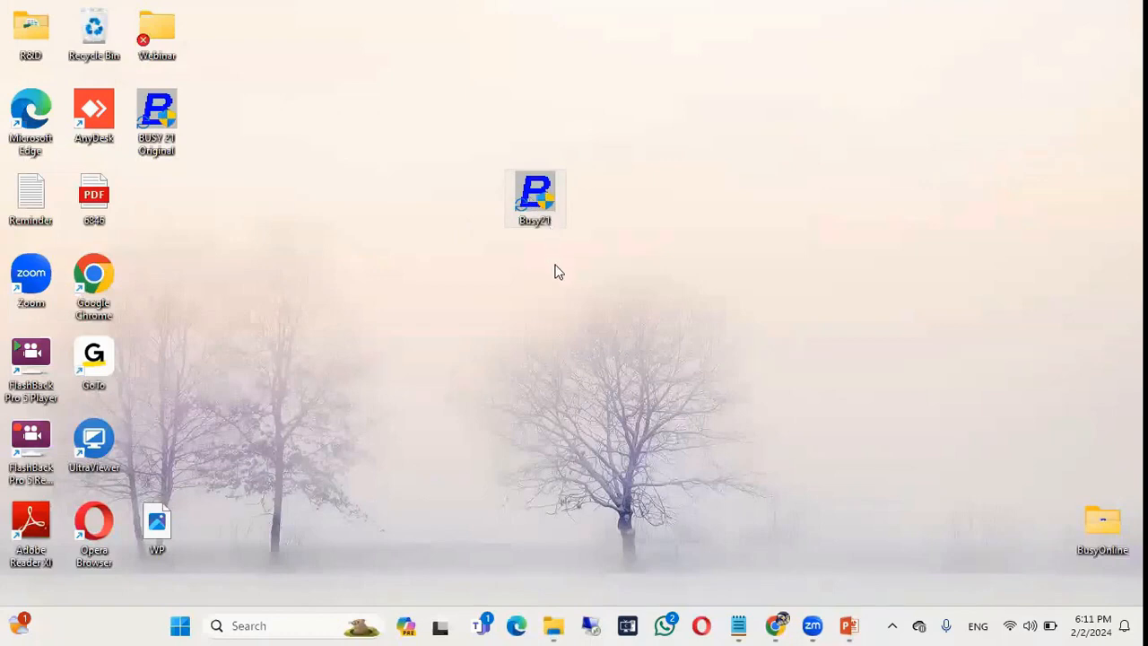
right_click(535, 202)
left_click(603, 348)
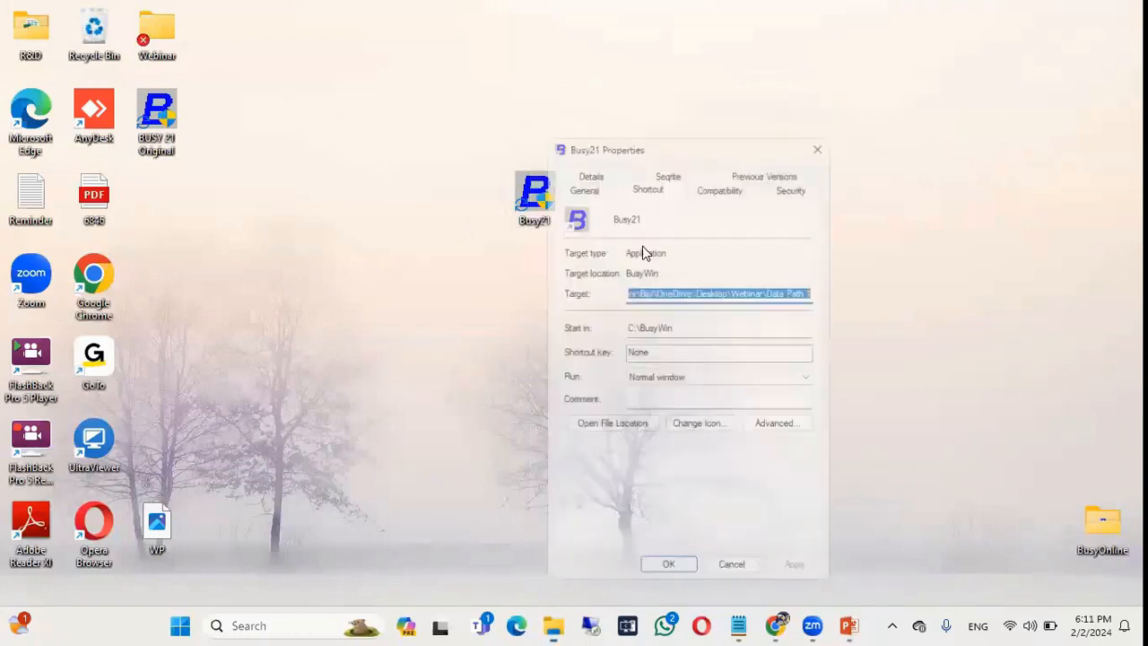
Change the target to C:\BusyWin\Busy21.exe PATH=? and apply it.
left_click(703, 289)
key("Delete")
key("Delete")
key("Delete")
key("Delete")
key("Delete")
key("Delete")
key("Delete")
key("Delete")
key("Delete")
key("Delete")
key("Delete")
key("Delete")
key("Delete")
key("Delete")
key("Delete")
key("Delete")
key("Delete")
key("Delete")
key("Delete")
key("Delete")
key("BackSpace")
key("BackSpace")
key("BackSpace")
key("BackSpace")
key("BackSpace")
key("BackSpace")
key("BackSpace")
key("BackSpace")
key("BackSpace")
key("BackSpace")
key("BackSpace")
key("BackSpace")
key("BackSpace")
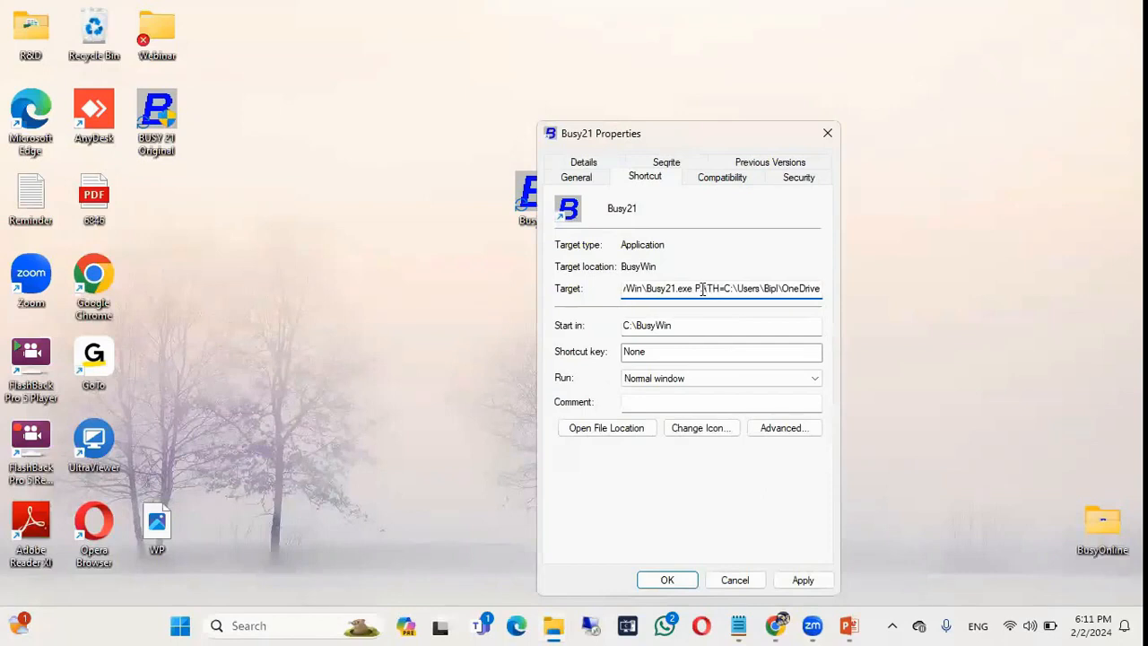
key("BackSpace")
key("BackSpace")
key("BackSpace")
key("BackSpace")
key("BackSpace")
key("BackSpace")
key("BackSpace")
key("BackSpace")
key("BackSpace")
key("BackSpace")
key("BackSpace")
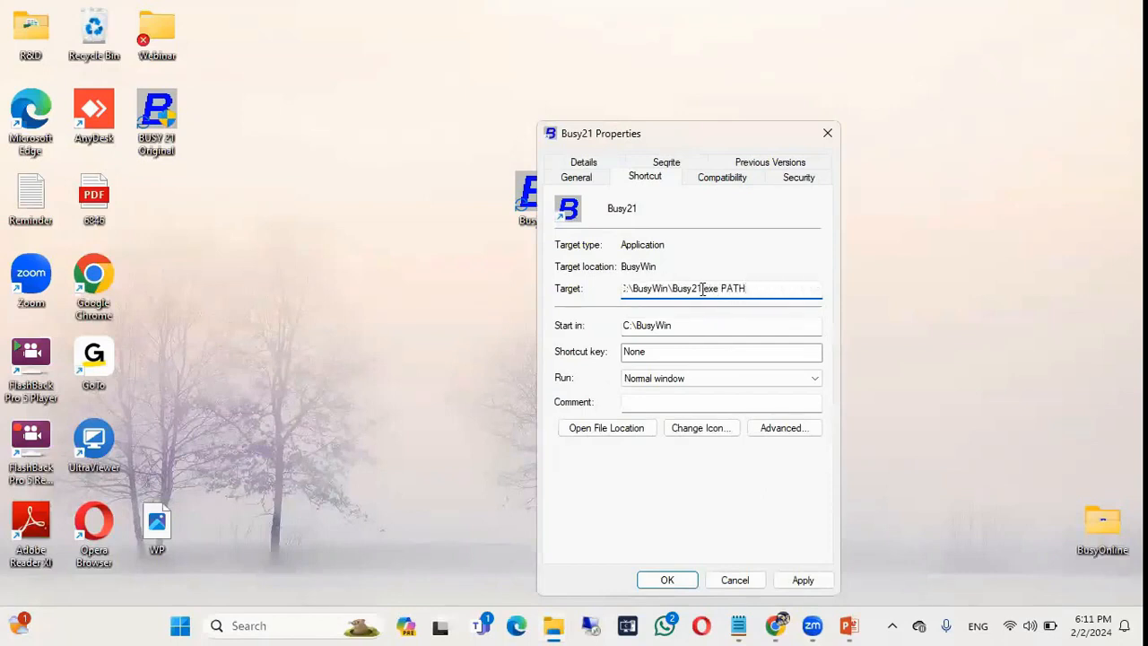
type("?")
left_click_drag(753, 136, 750, 71)
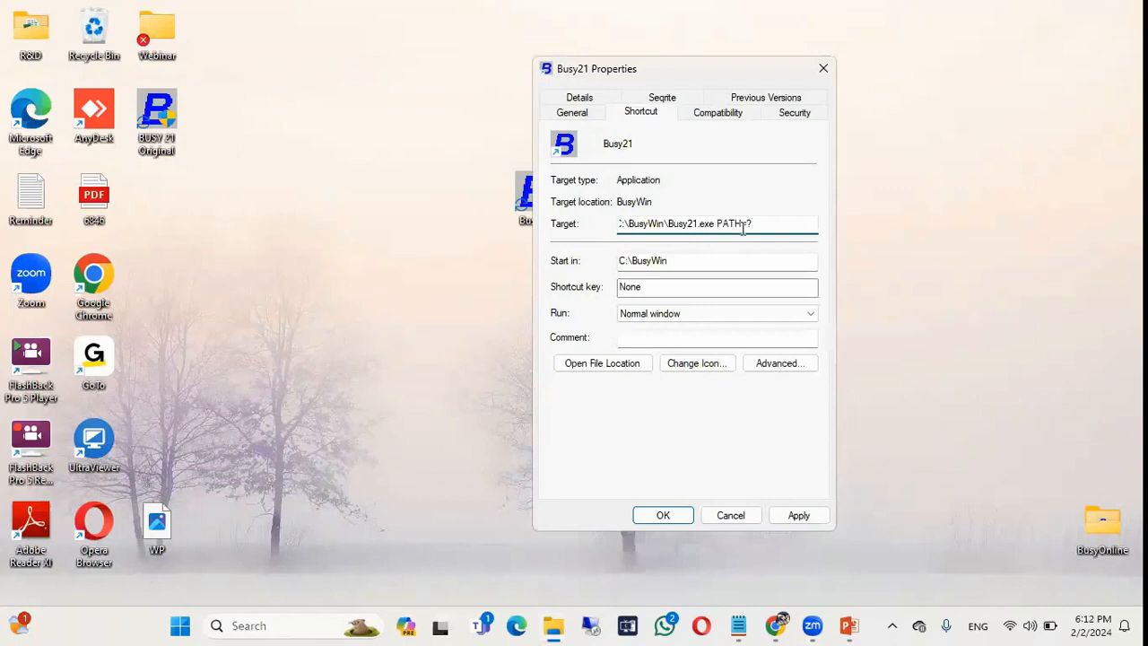
left_click(799, 514)
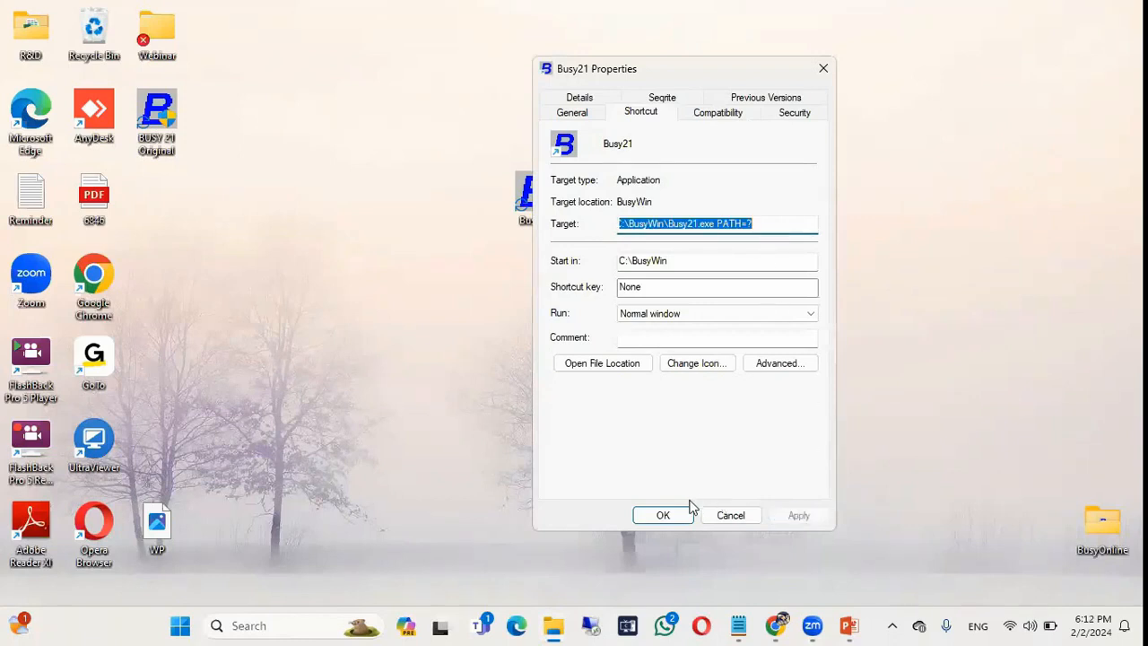
left_click(677, 512)
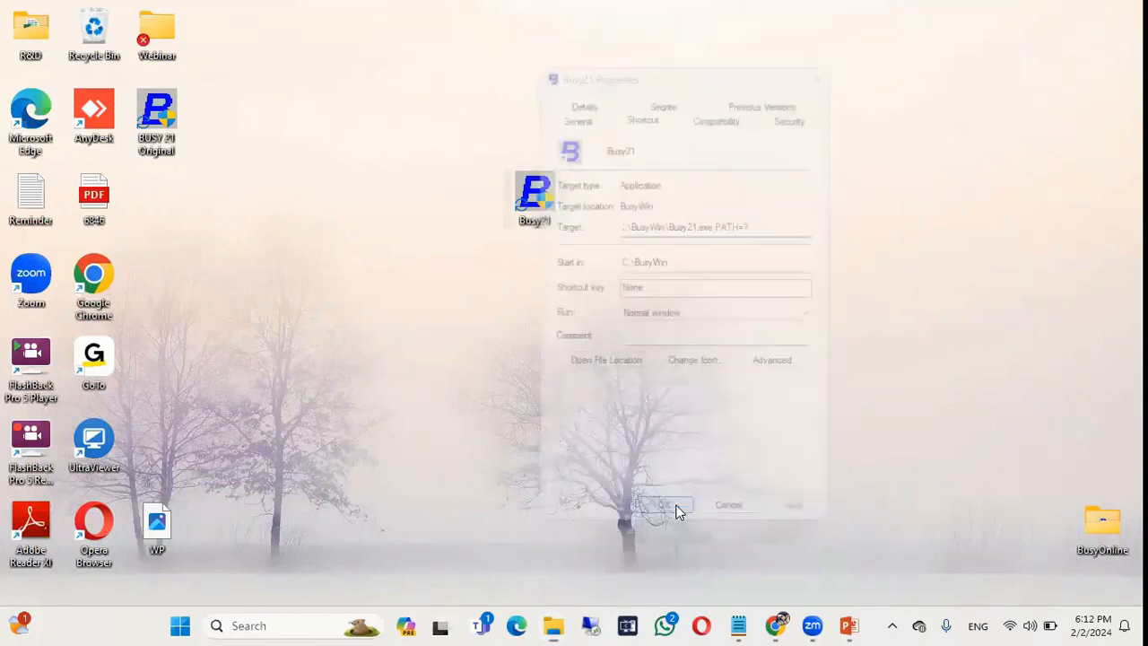
Launch Busy 21 and specify Data Path 2 as its data path.
double_click(542, 208)
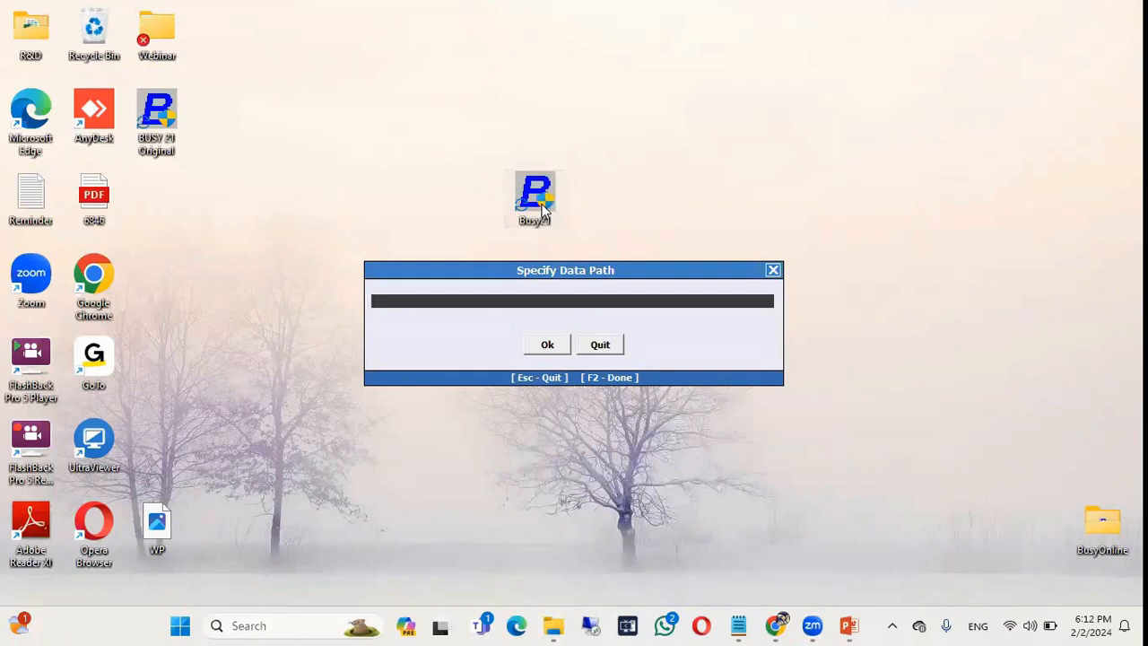
type("C:\\Users\\Bipl\\OneDrive\\Desktop\\Webinar\\Data Path 1")
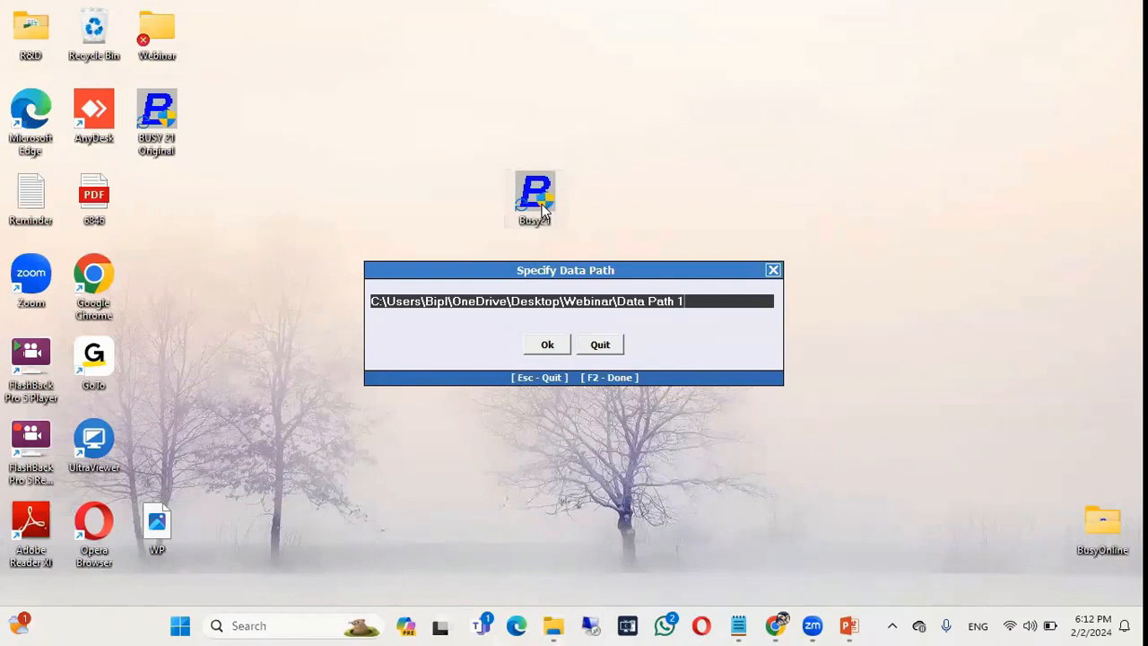
key("BackSpace")
type("2")
left_click(547, 344)
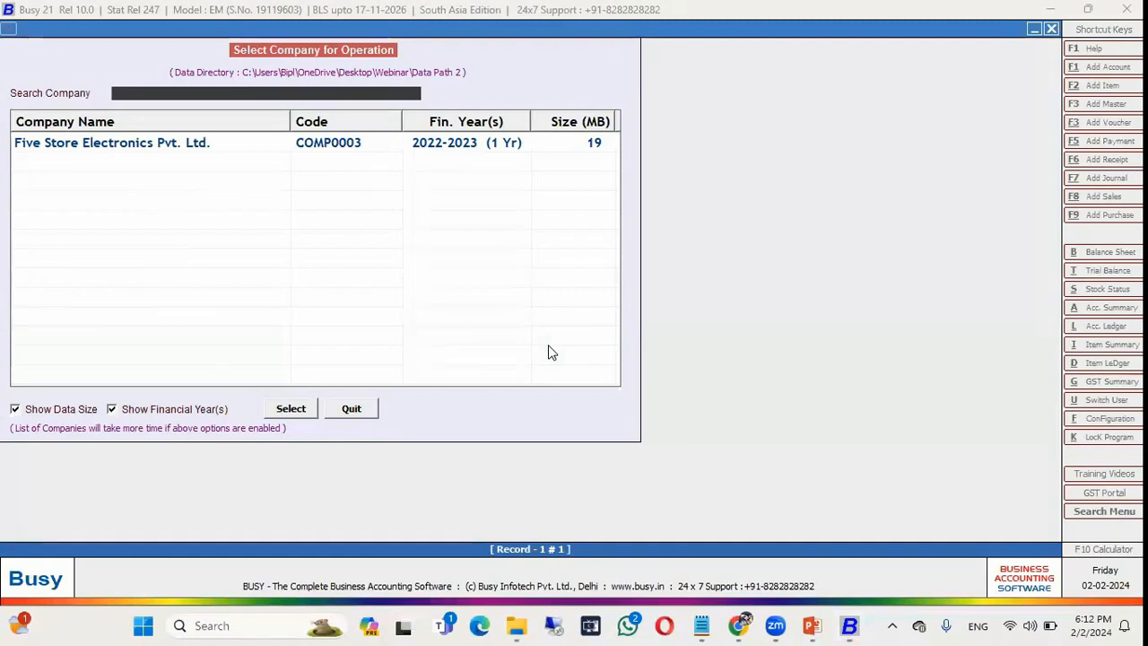
Attempt Company > Set Data Directory, dismiss the can't-change-path warning, and exit Busy.
key("Escape")
key("Down")
key("Down")
key("Down")
key("Down")
key("Down")
key("Down")
key("Down")
key("Down")
key("Return")
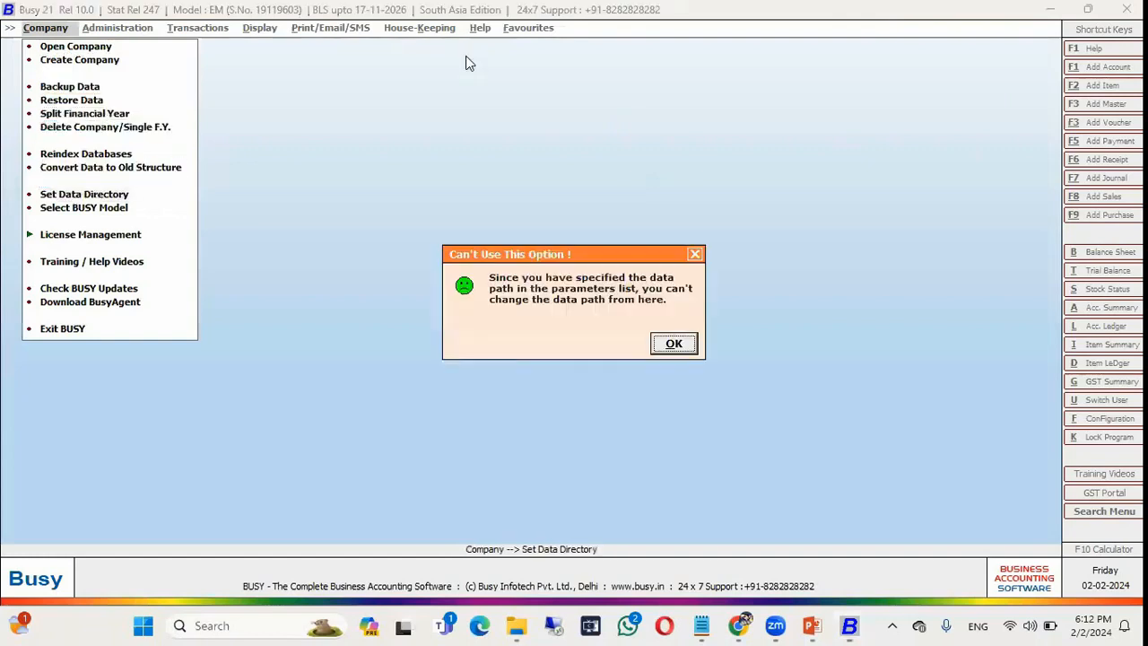
key("Return")
key("Down")
key("Down")
key("Down")
key("Down")
key("Down")
key("Down")
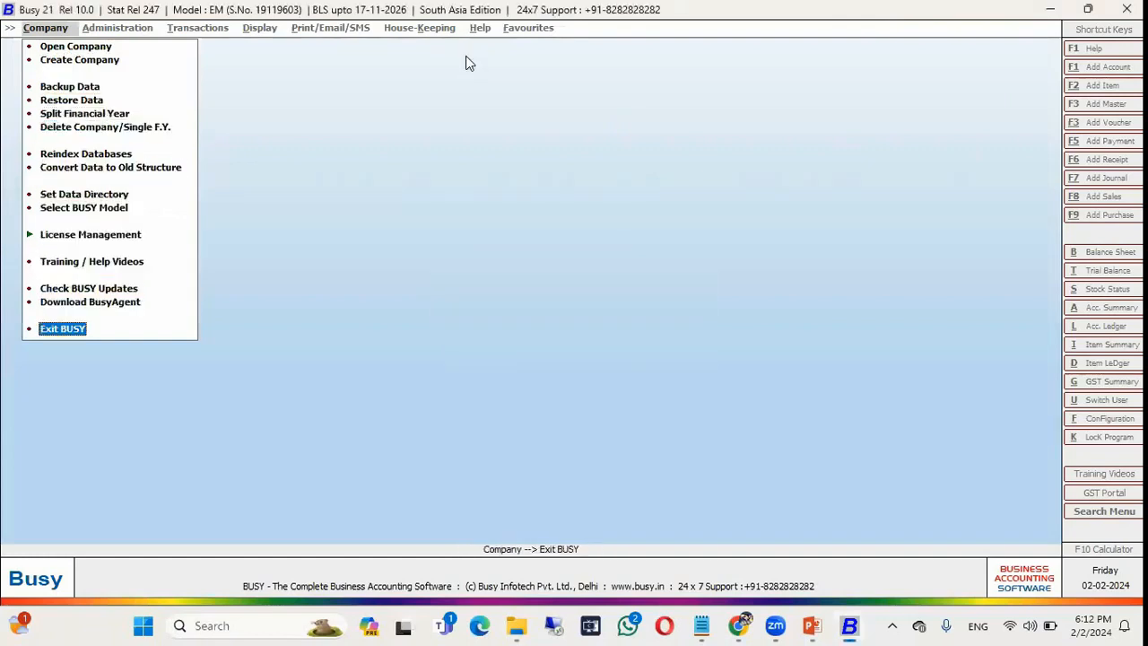
key("Return")
Relaunch Busy 21 with an empty data path, dismiss the no-data-directory warnings, and exit.
double_click(536, 192)
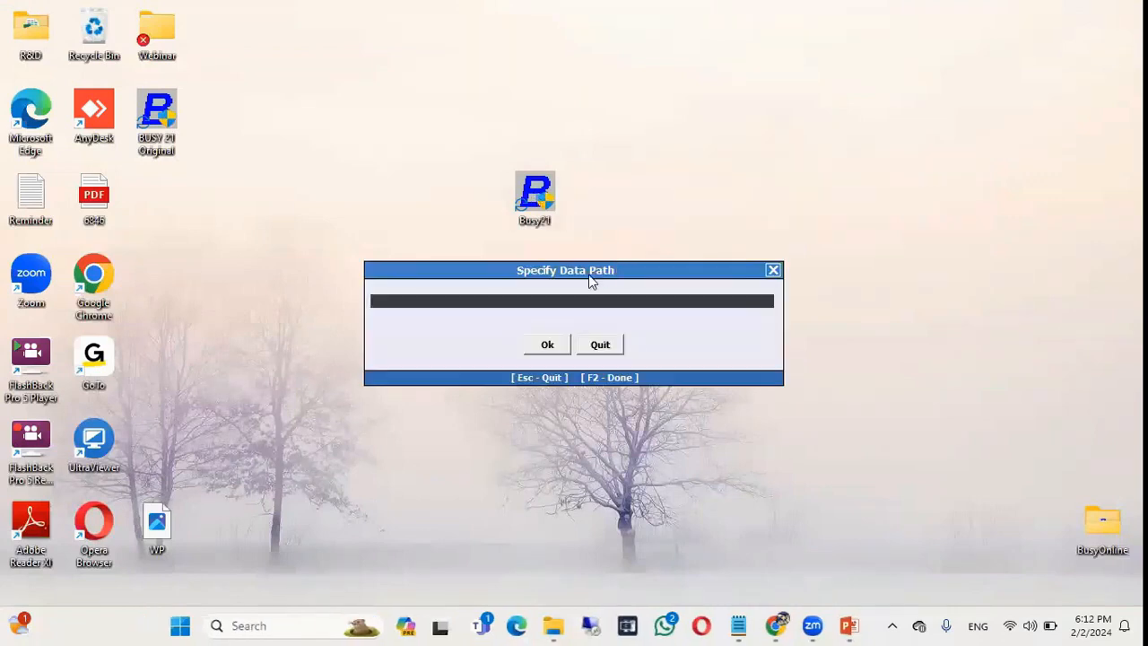
key("Return")
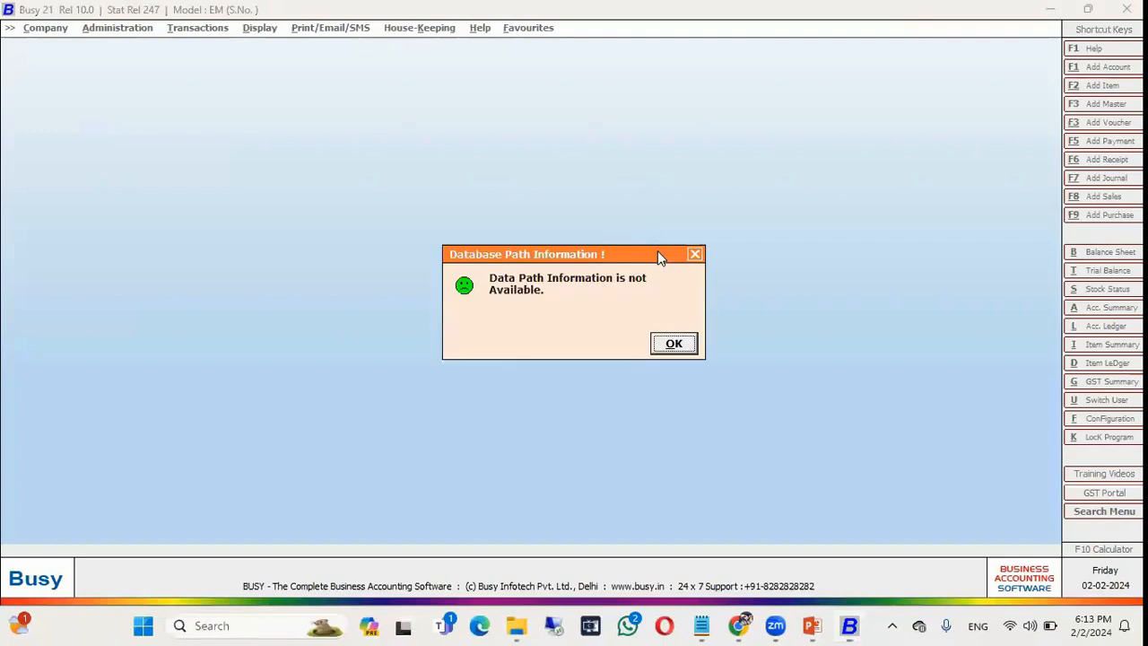
key("Return")
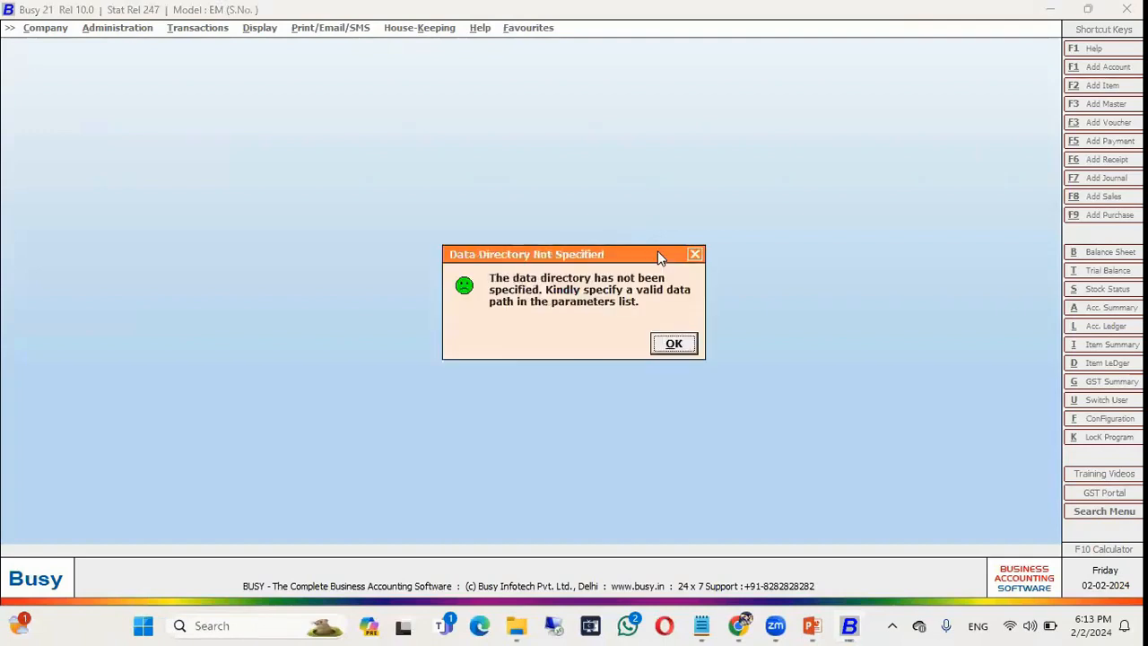
key("Return")
key("Return")
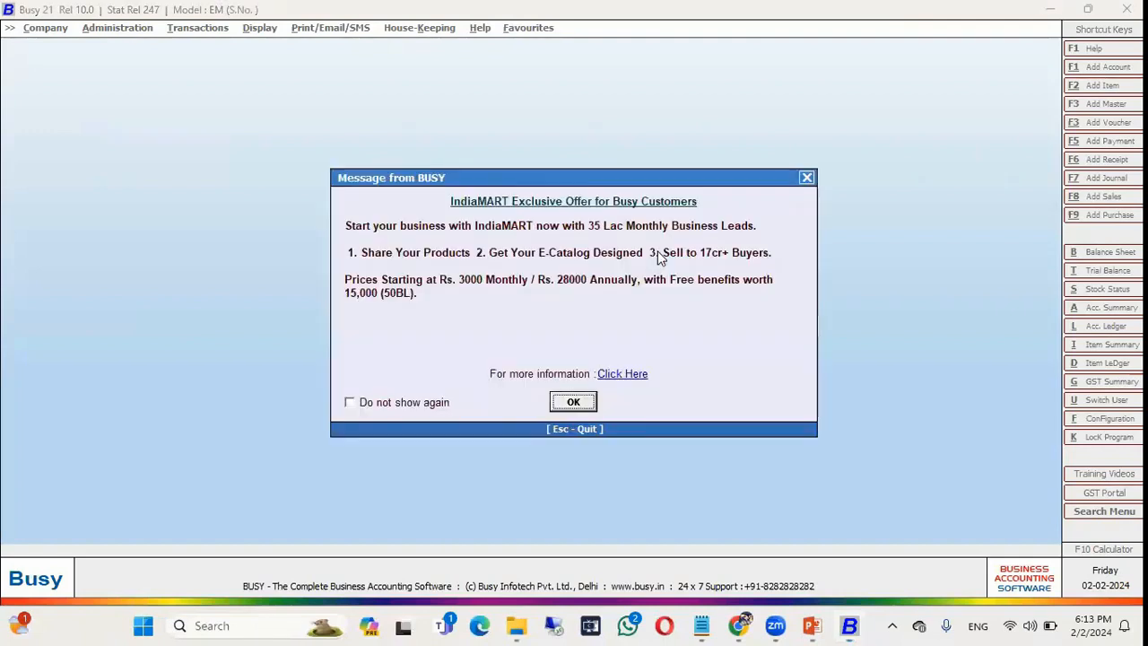
key("Escape")
key("Up")
key("Return")
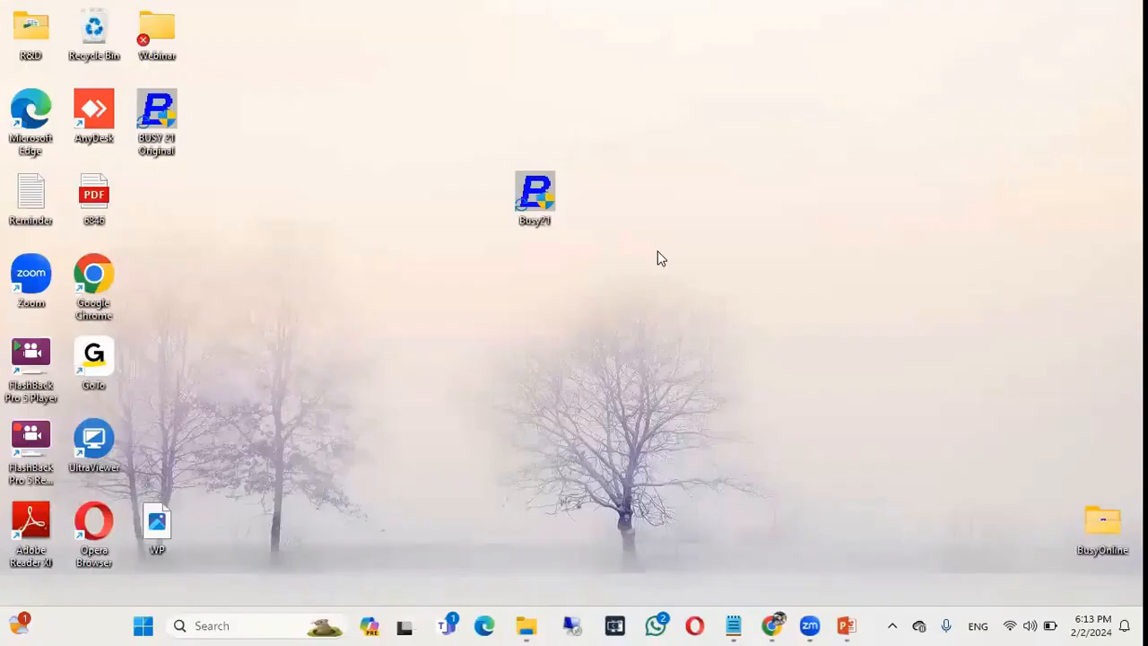
Search Windows for SQL and launch SQL Server Management Studio 18.
key("alt+Tab")
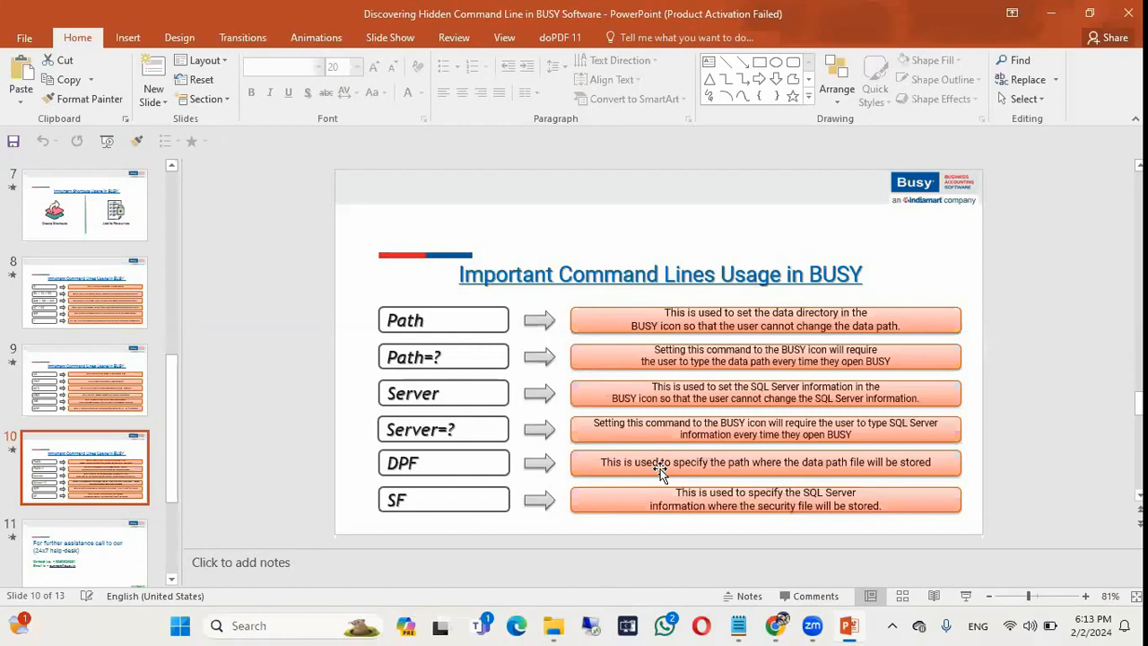
left_click(258, 626)
type("SQL")
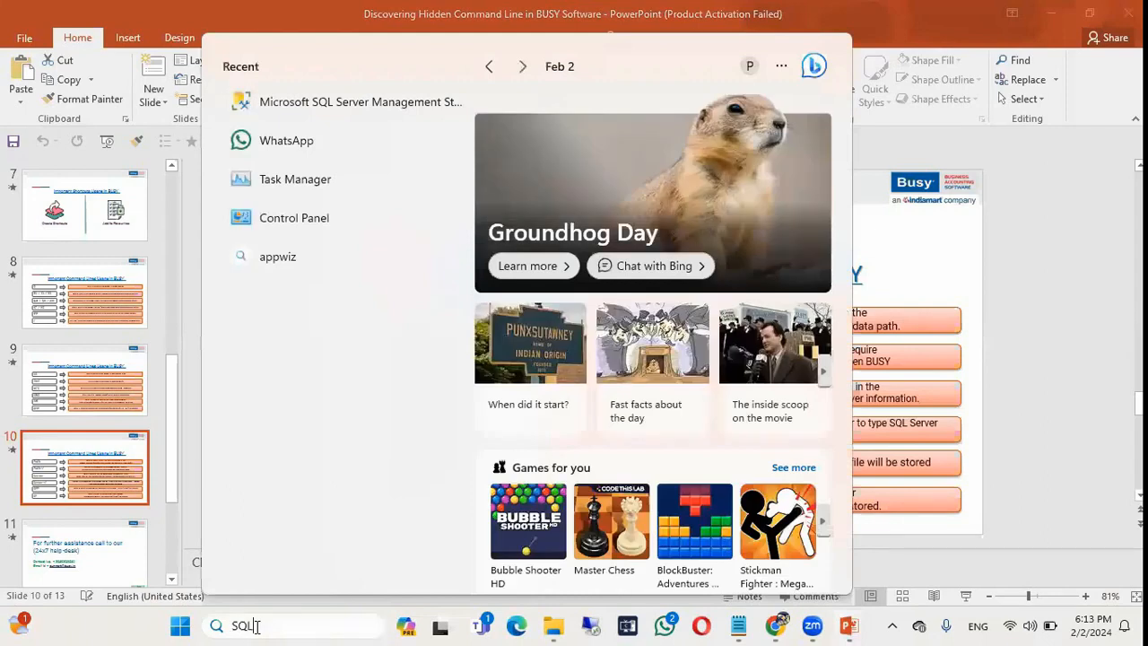
left_click(303, 171)
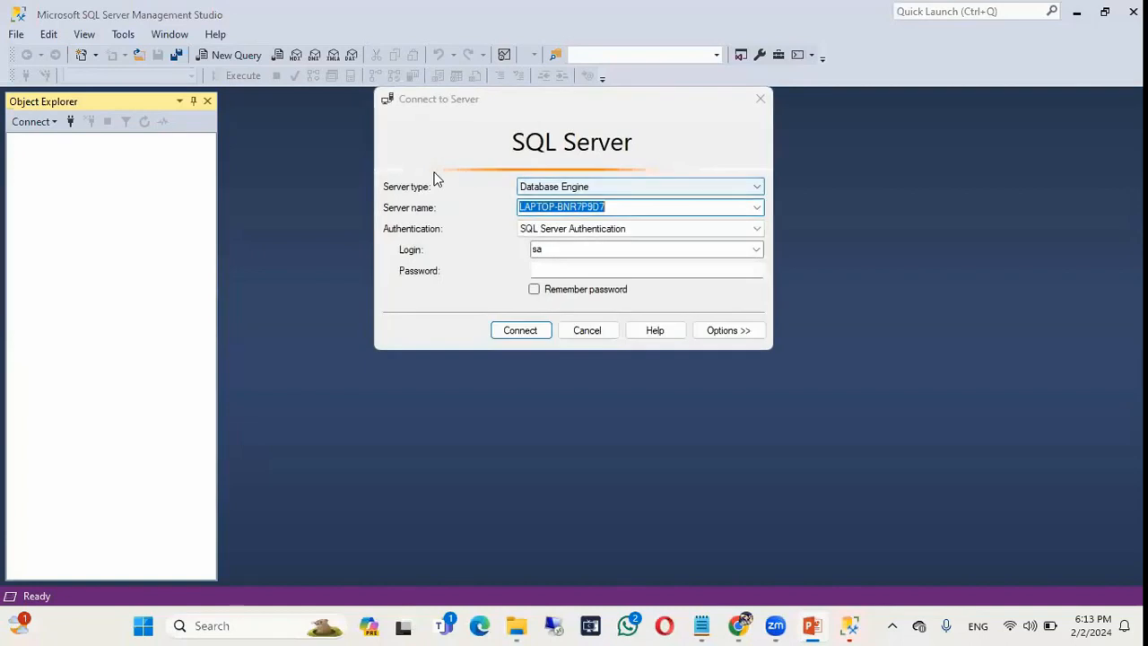
Enter the sa login's password and connect to the local SQL Server.
left_click(555, 269)
type("****")
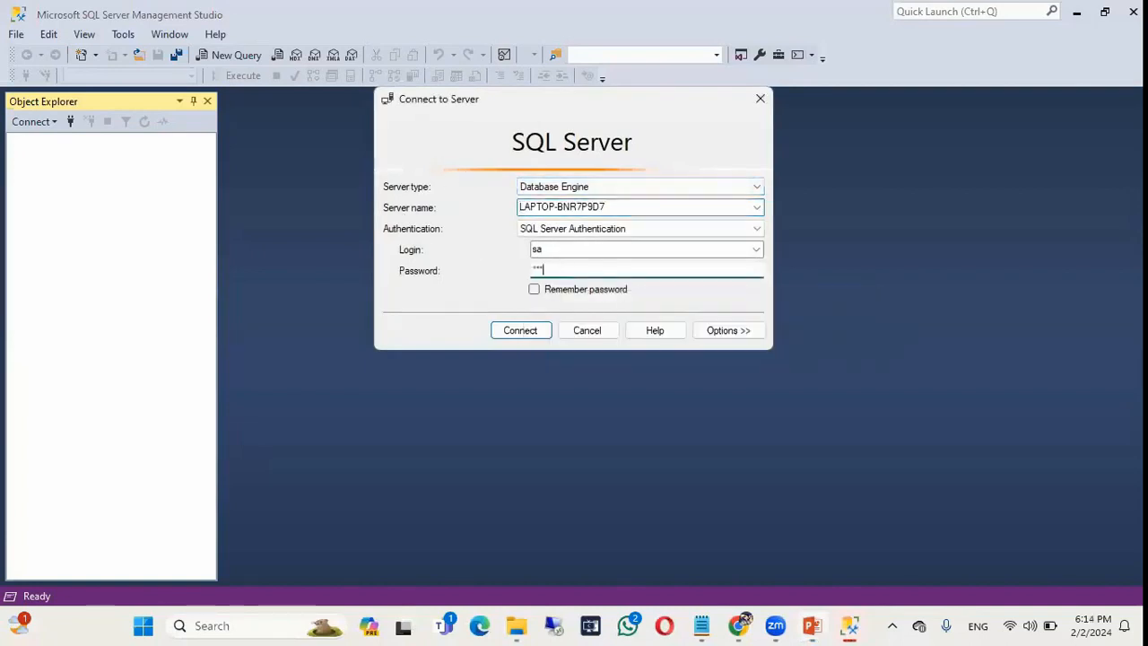
left_click_drag(622, 209, 491, 205)
double_click(558, 250)
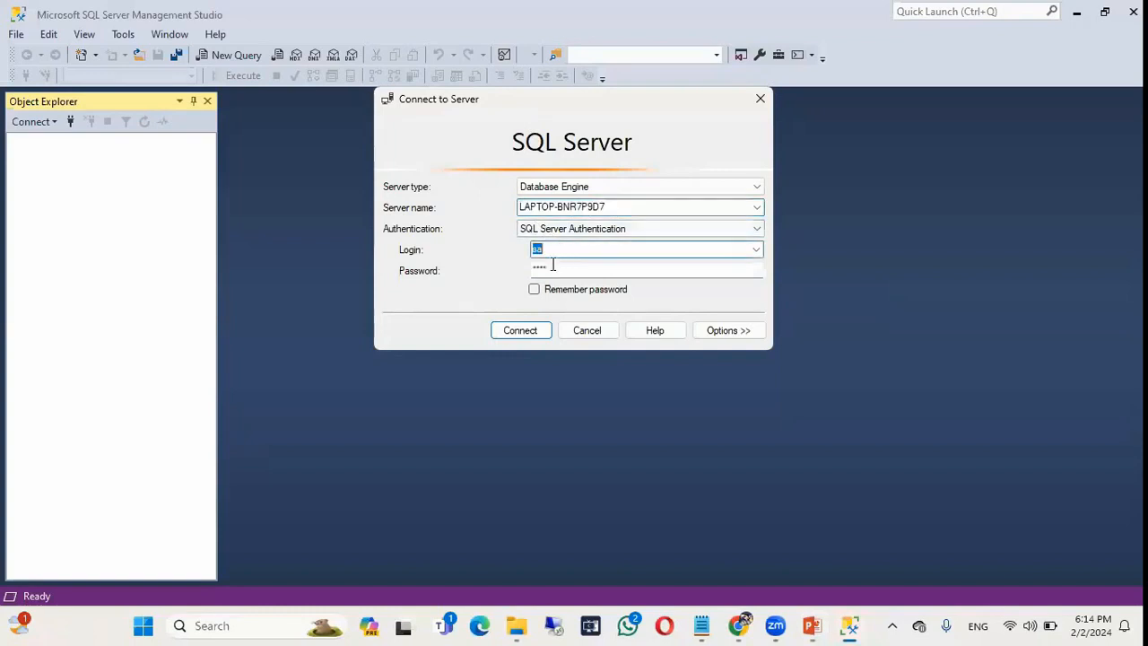
left_click(551, 265)
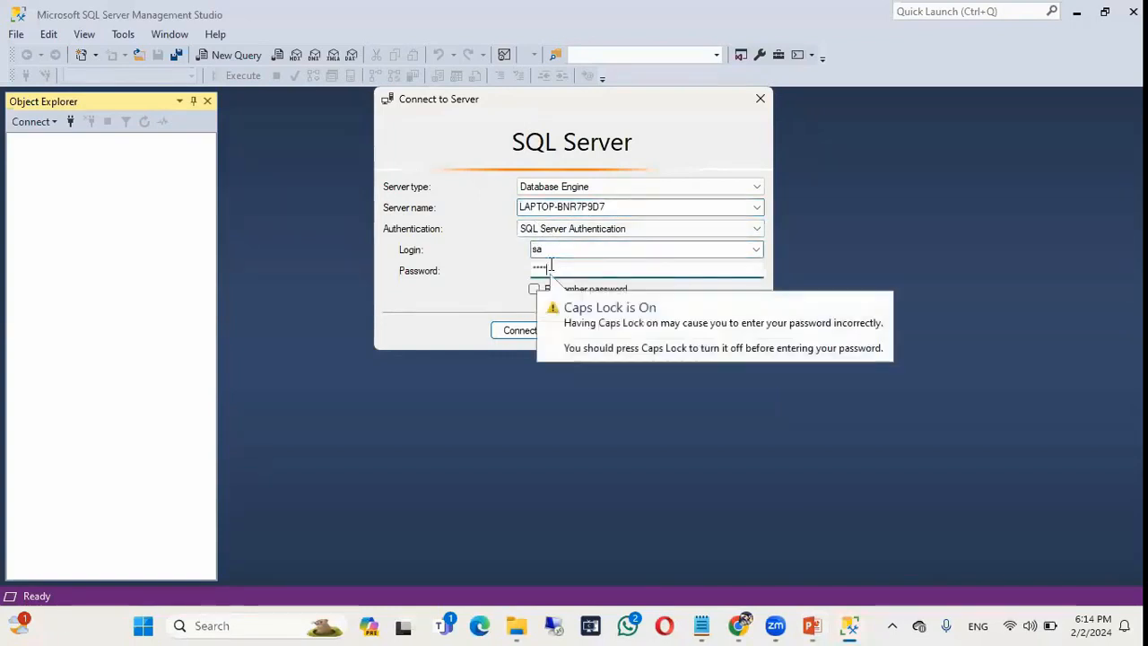
key("Caps_Lock")
key("BackSpace")
key("BackSpace")
key("BackSpace")
key("BackSpace")
type("***")
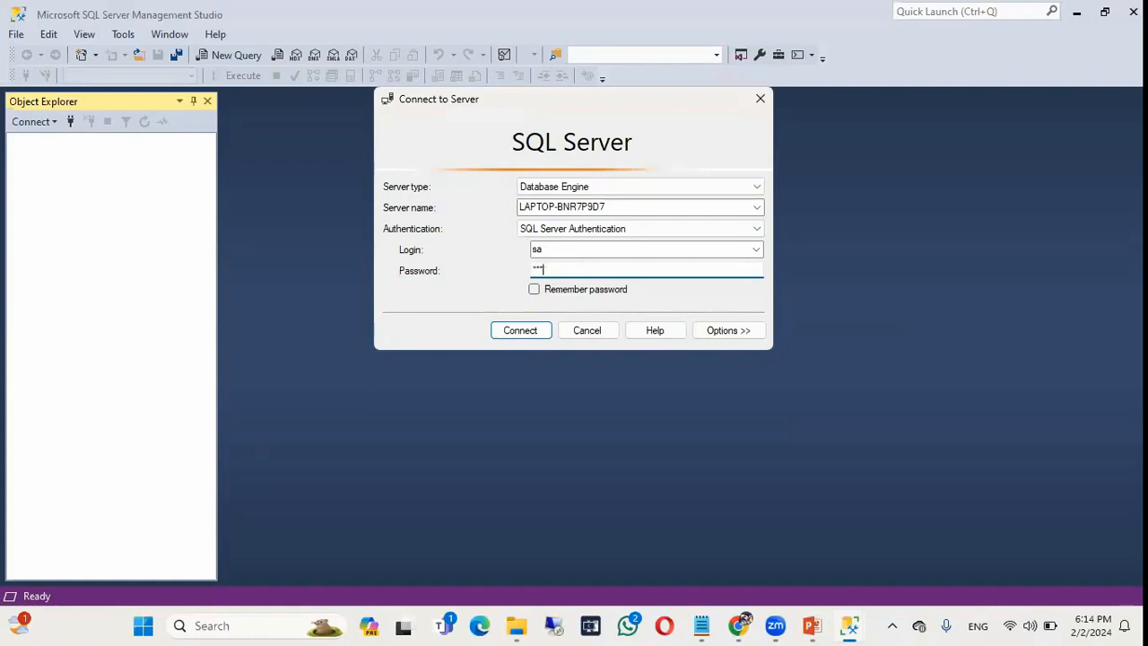
type("*")
key("Return")
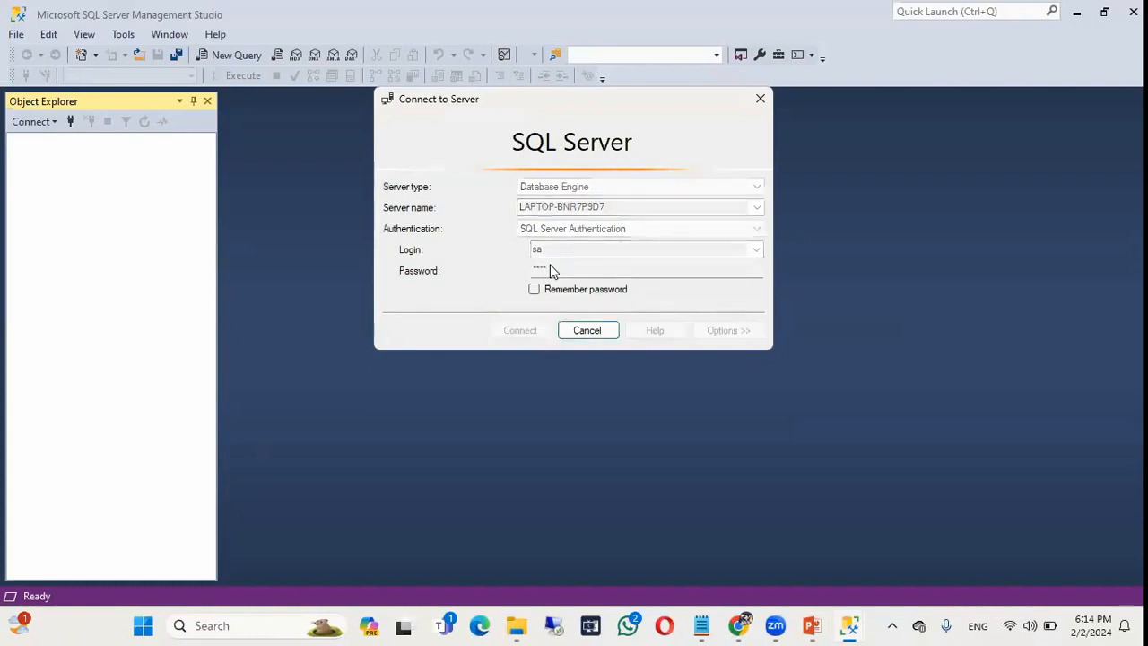
left_click(70, 121)
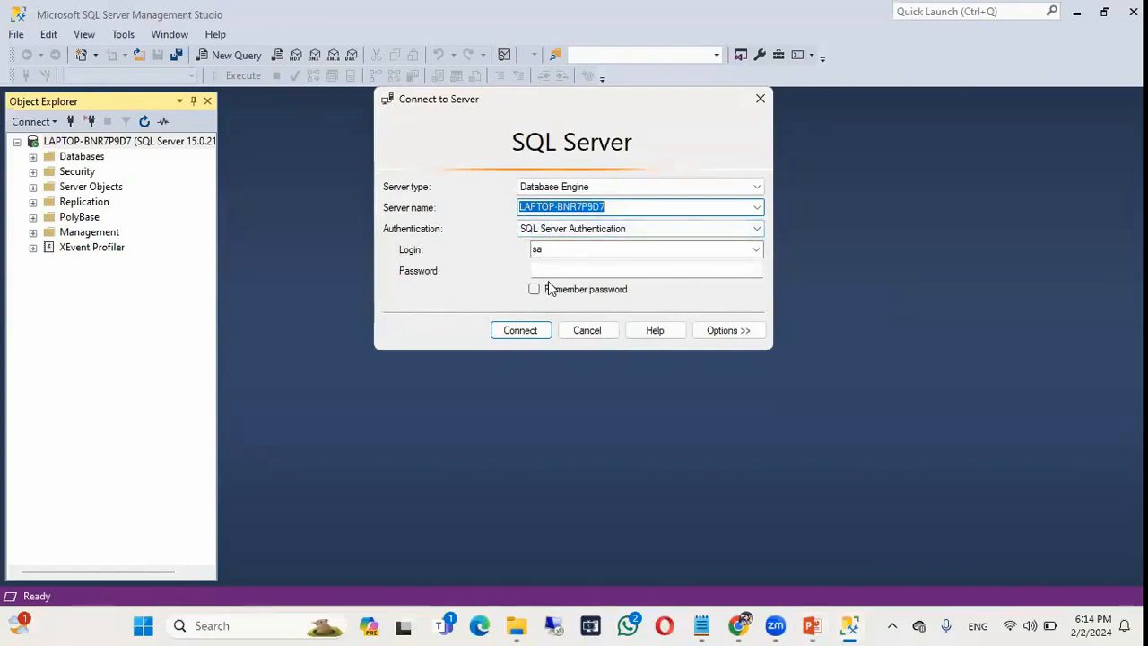
key("alt+Tab")
key("alt+Tab")
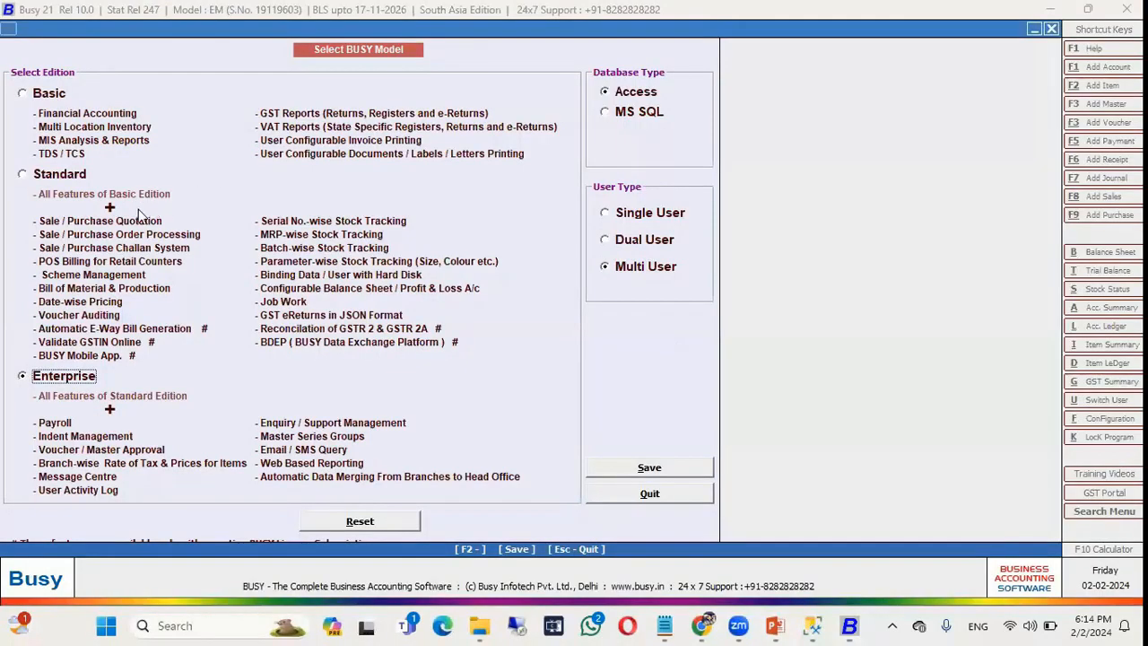
Set the Busy database type to MS SQL, save the model settings, and acknowledge the restart notice.
left_click(639, 114)
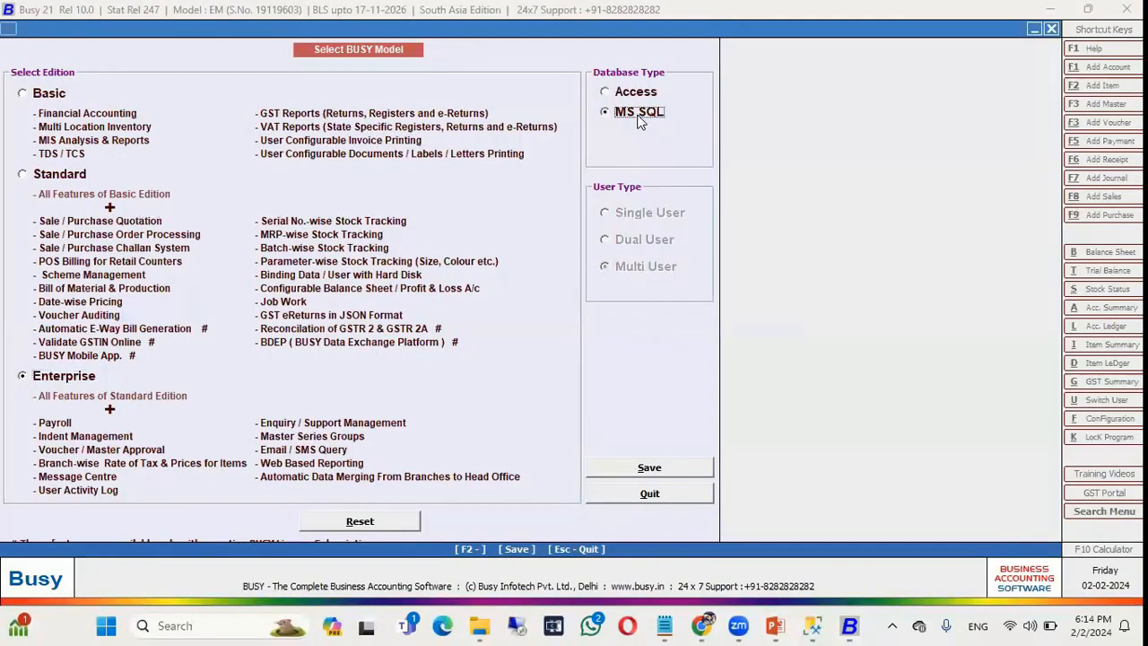
left_click(648, 468)
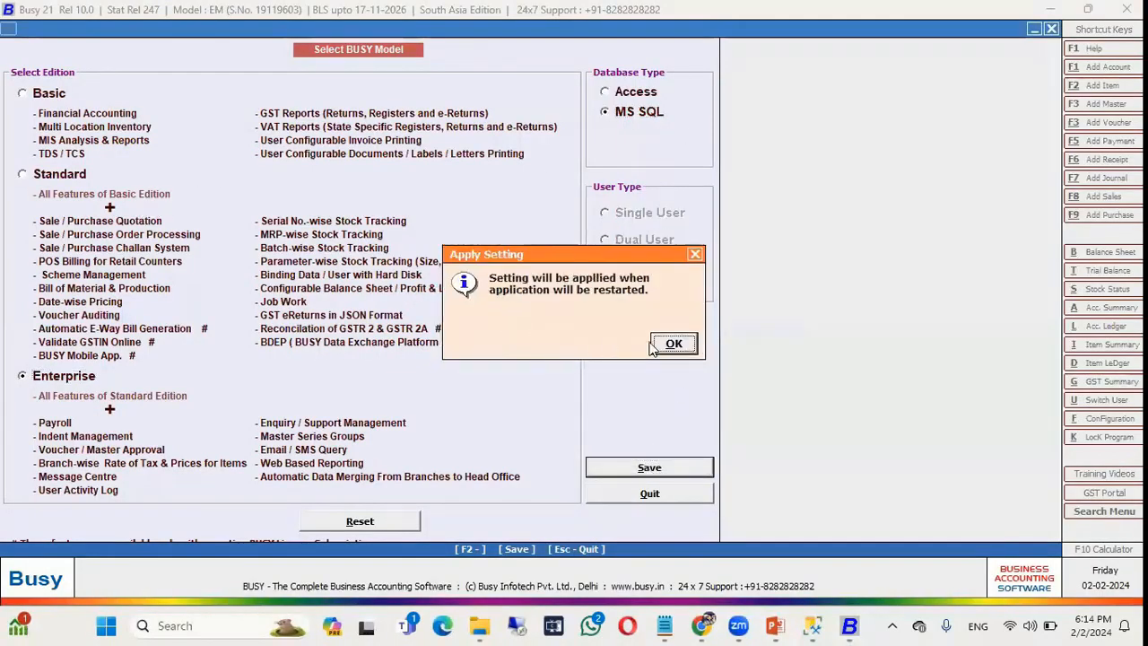
left_click(671, 342)
Launch the original Busy 21, review its Server Information settings, and view the server's company list.
double_click(162, 127)
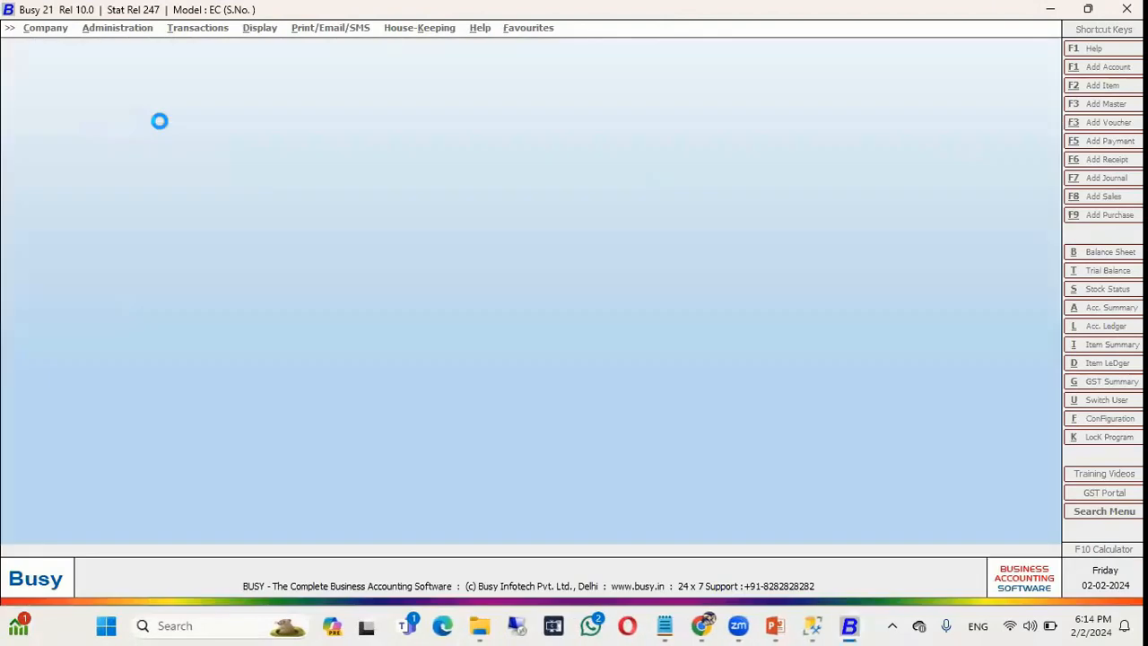
key("Return")
key("Down")
key("Down")
key("Down")
key("Down")
key("Down")
key("Down")
key("Down")
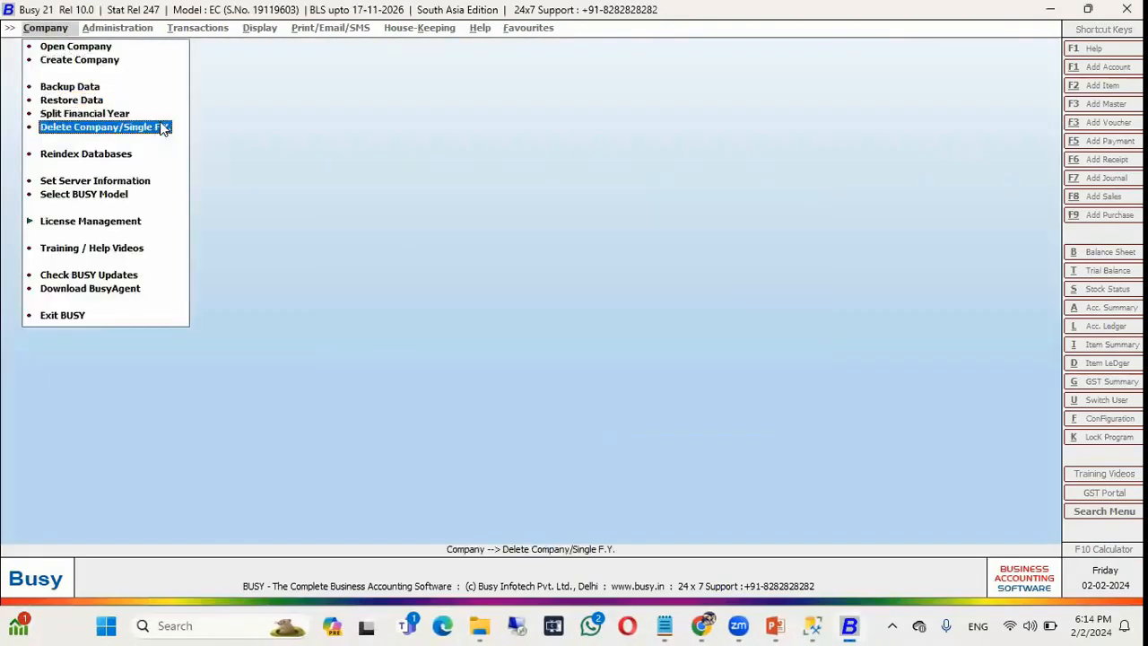
key("Return")
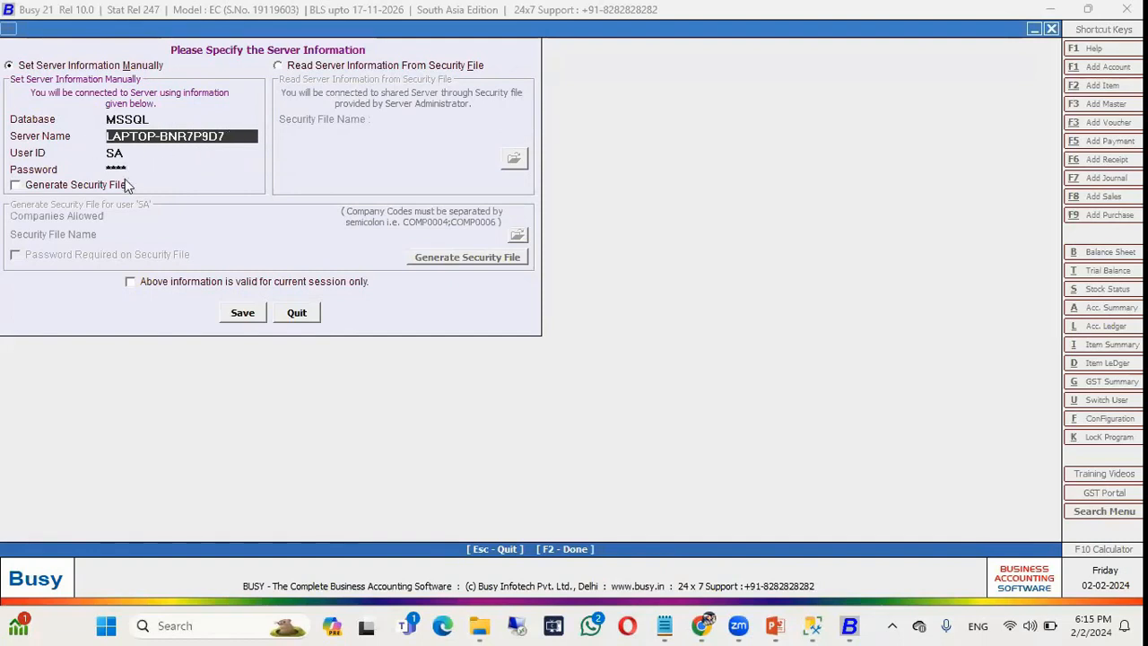
left_click(295, 313)
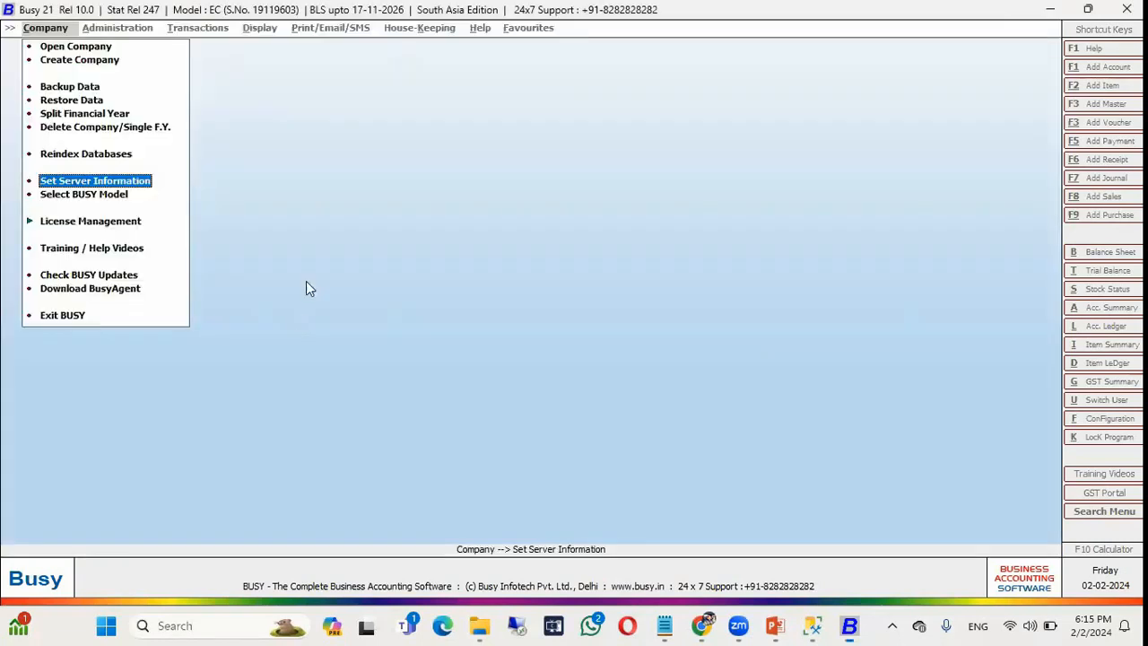
left_click(81, 47)
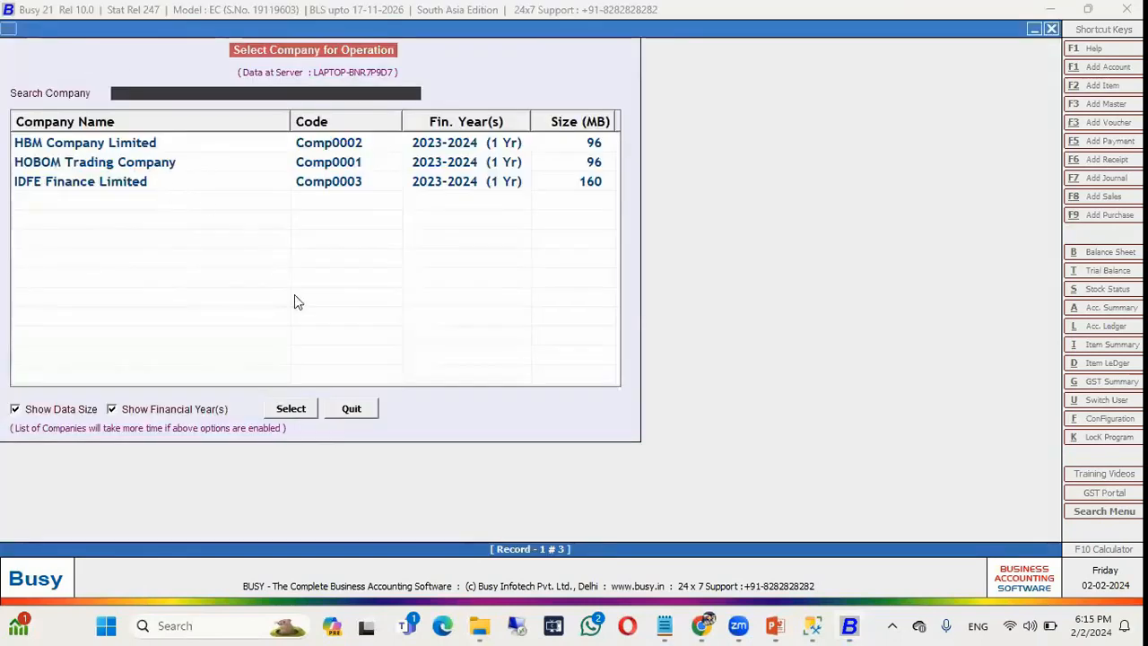
left_click(350, 411)
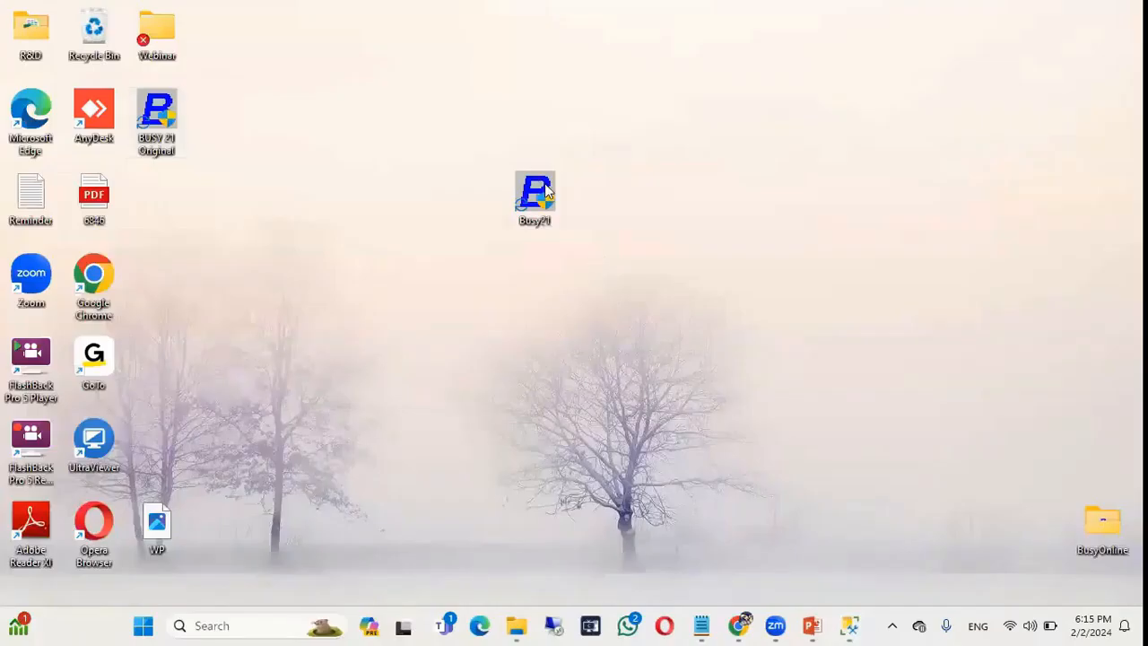
Check the SQL Server connection window, then show the desktop.
key("alt+Tab")
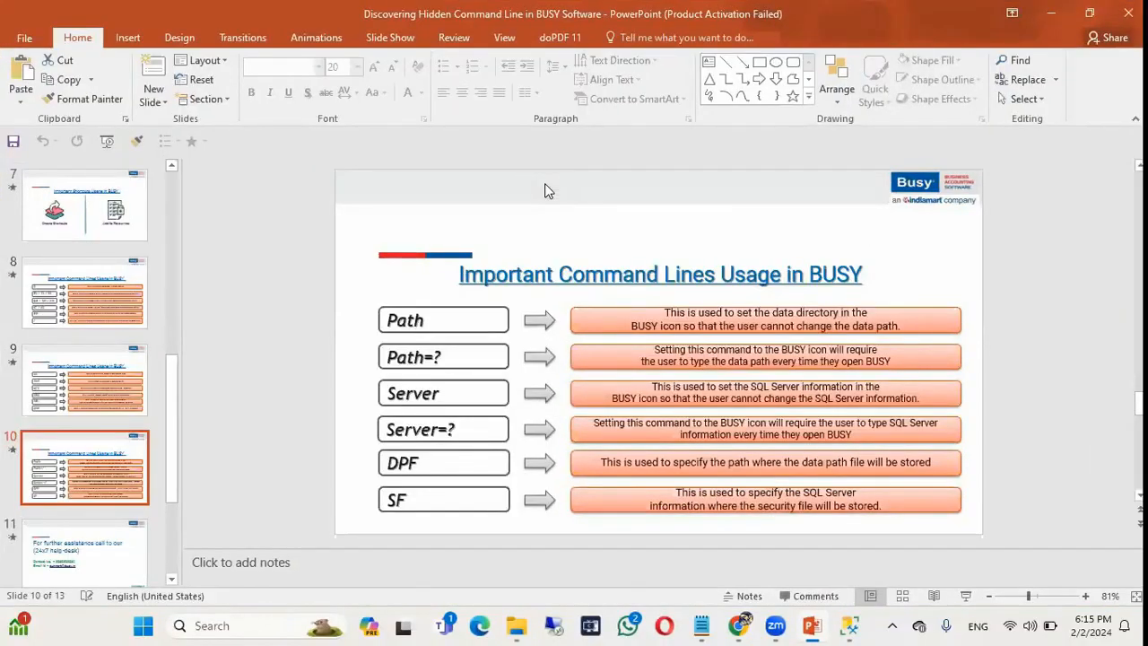
key("alt+Tab")
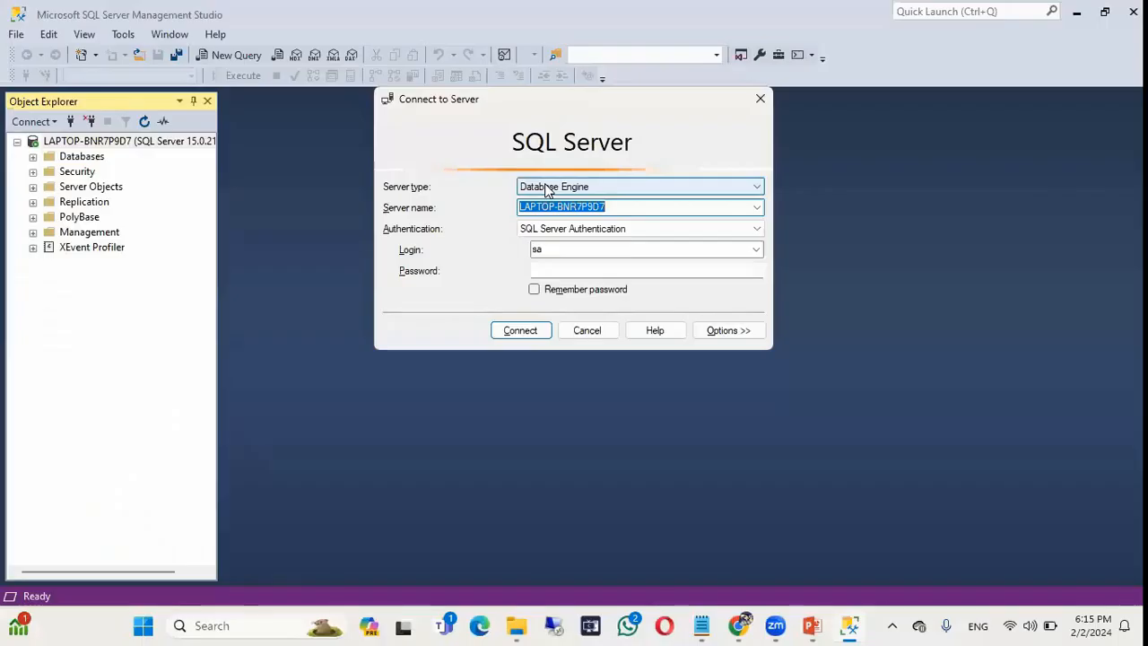
key("super+d")
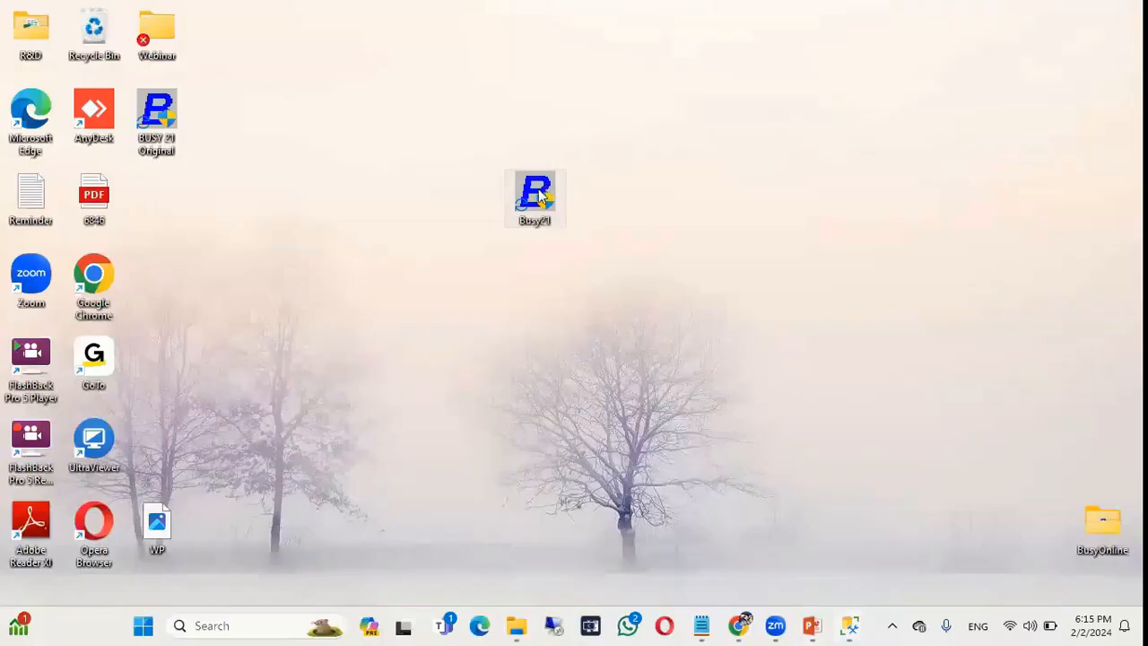
key("super+d")
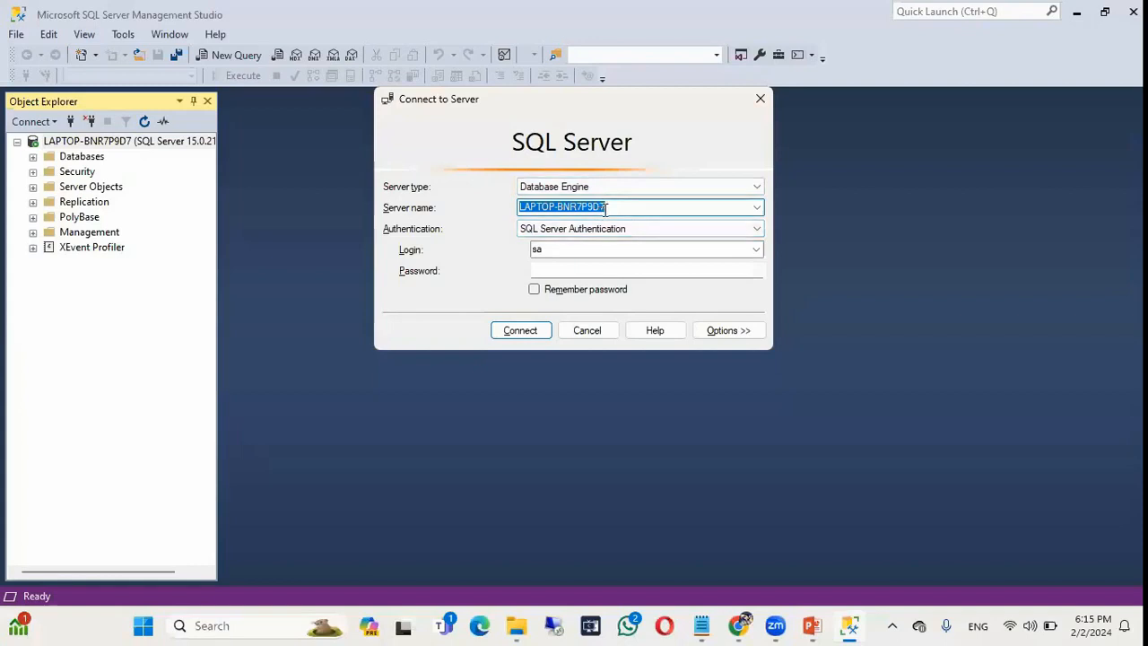
Copy the server name from SSMS and open the Busy21 shortcut's properties.
right_click(605, 209)
left_click(645, 266)
key("super+d")
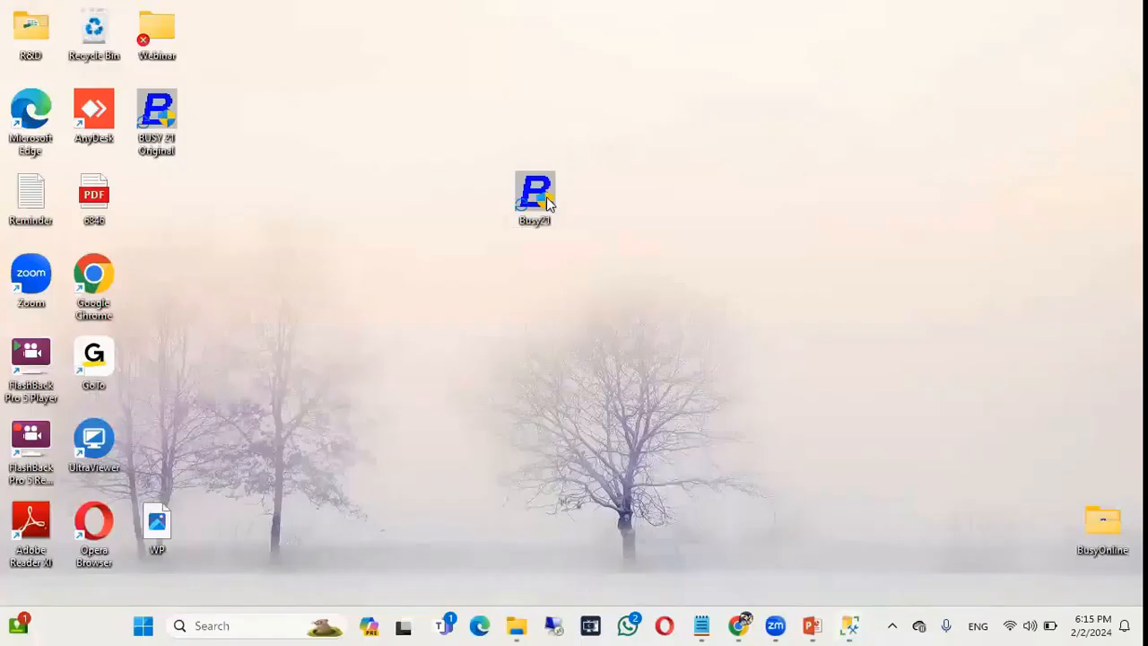
right_click(548, 198)
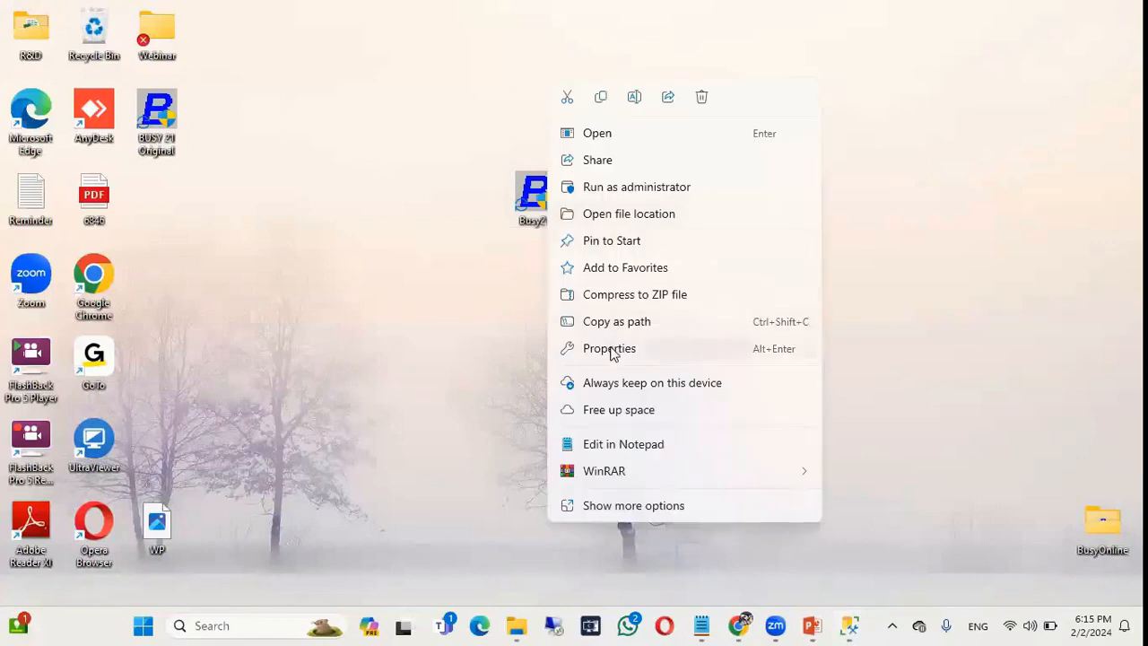
left_click(618, 351)
Append EC/Server=MSSQL; plus the pasted server name, SA login and its password to the Target.
left_click(798, 288)
type("P")
key("BackSpace")
type("EC")
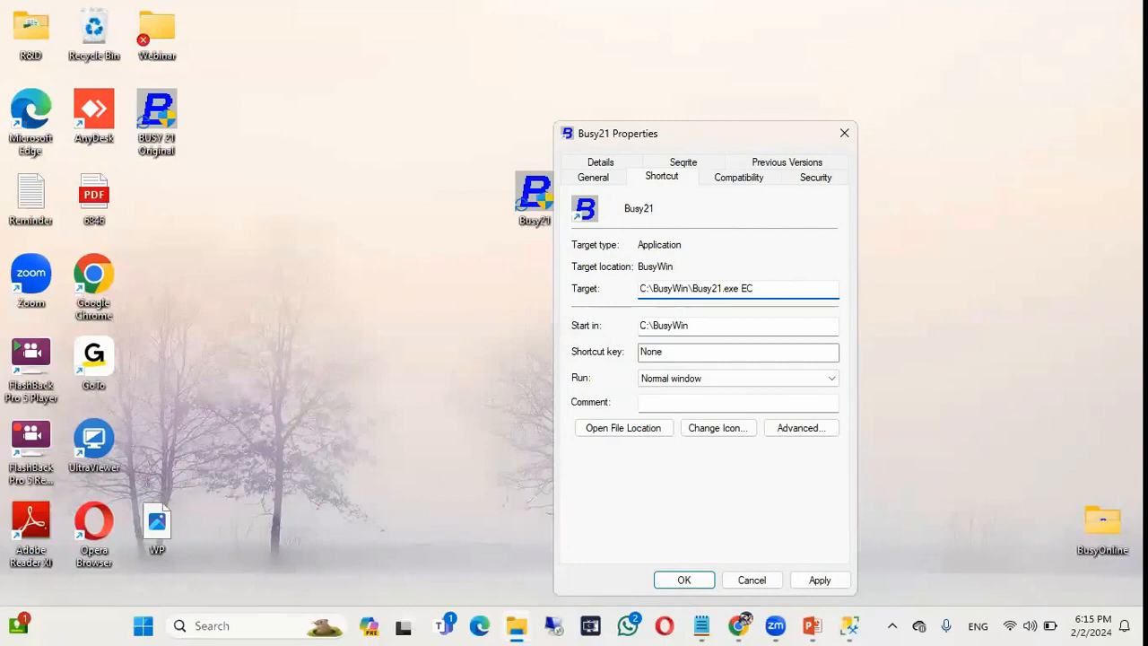
type("/Server=MSSQL;")
key("ctrl+v")
type(";SA,")
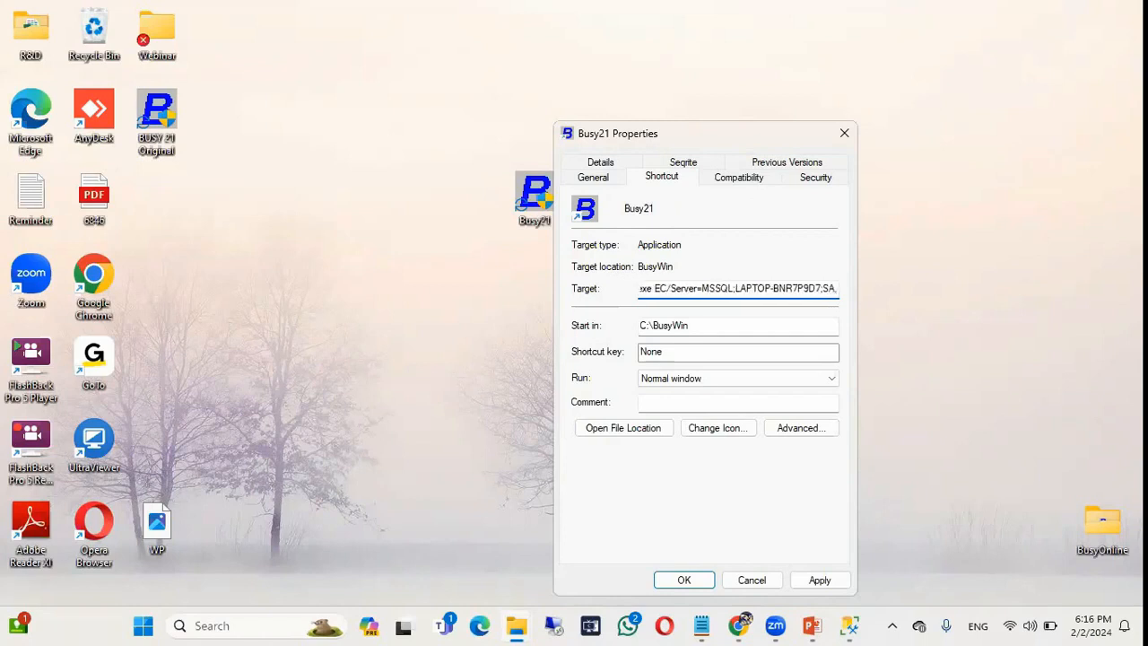
type("busy")
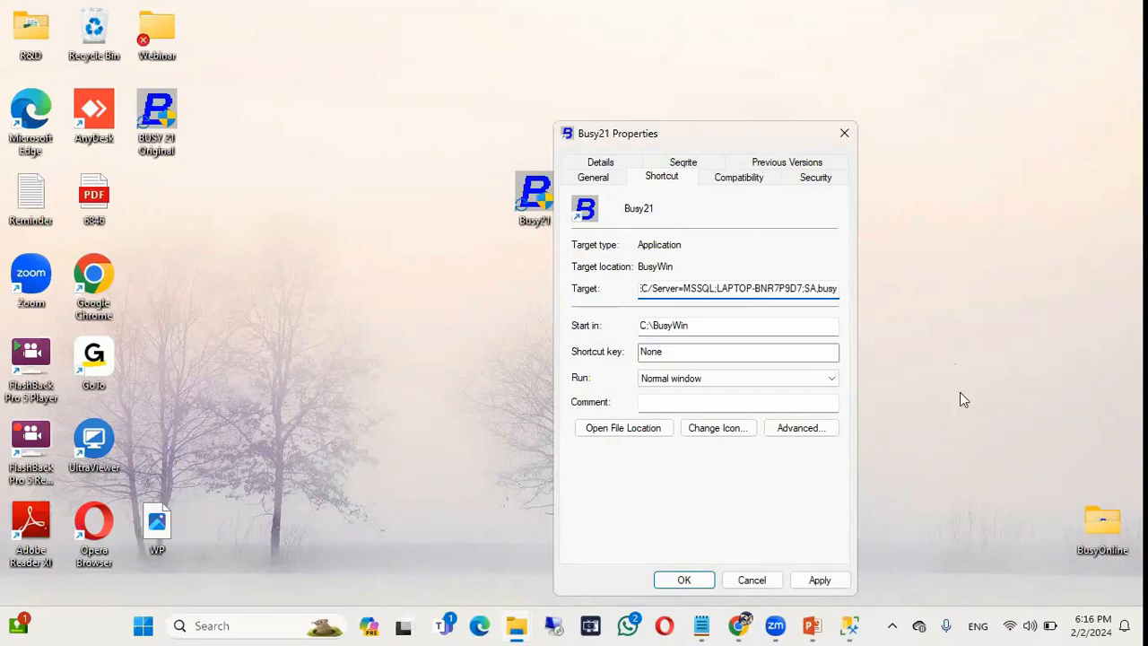
left_click(849, 625)
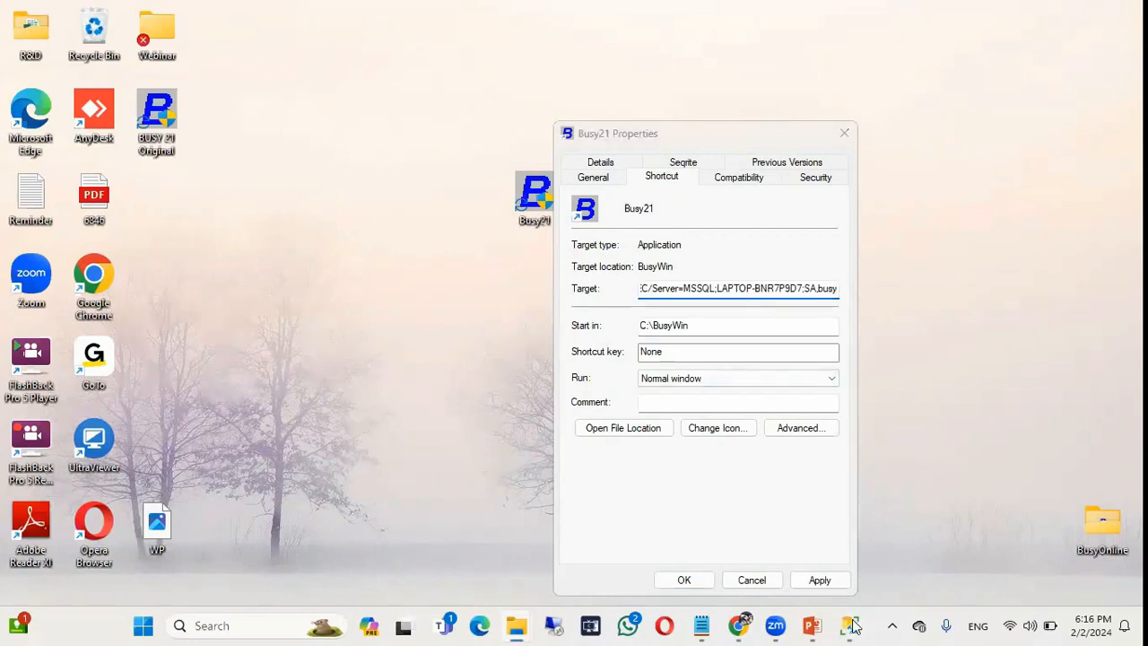
Check the sa login name in the SSMS Connect to Server dialog.
left_click(566, 250)
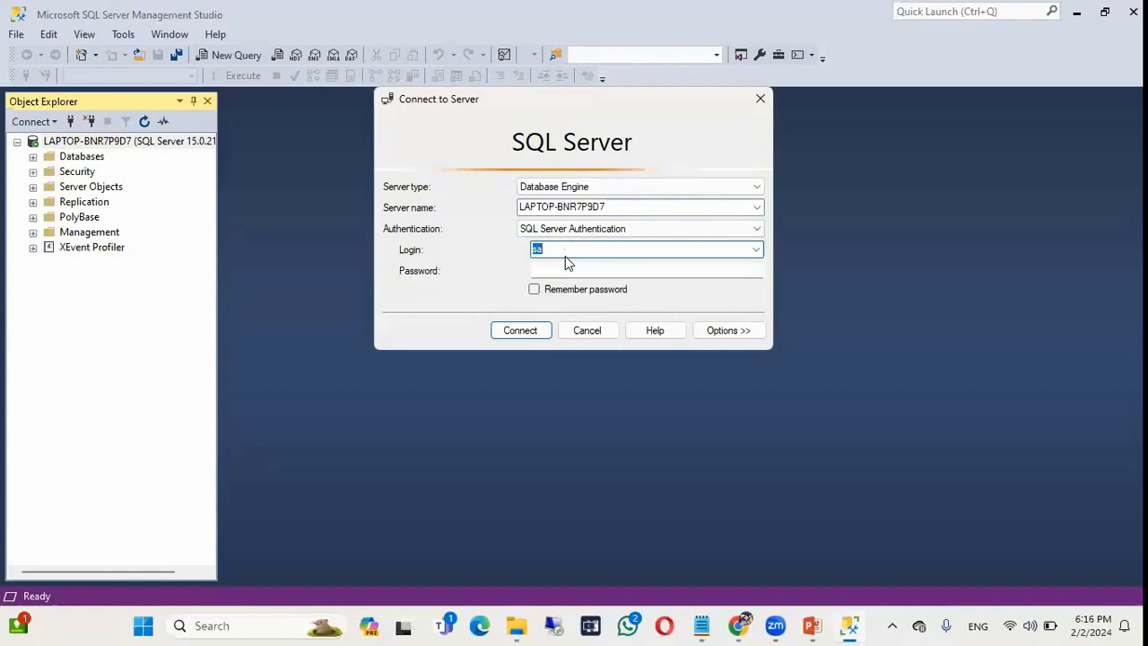
left_click(560, 267)
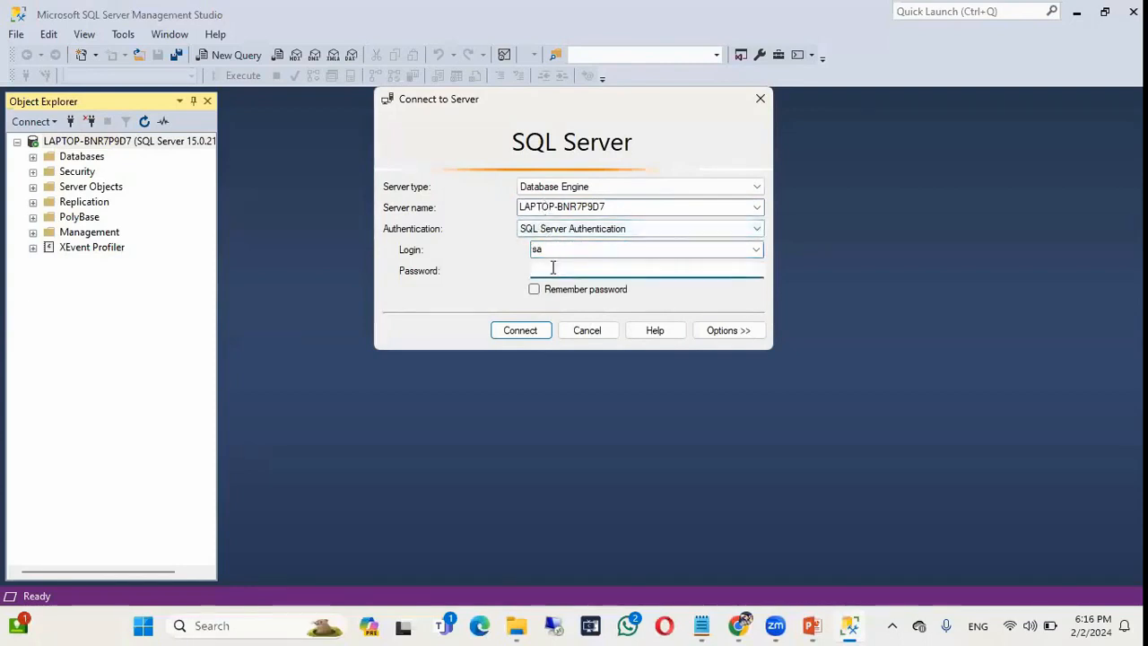
key("alt+Tab")
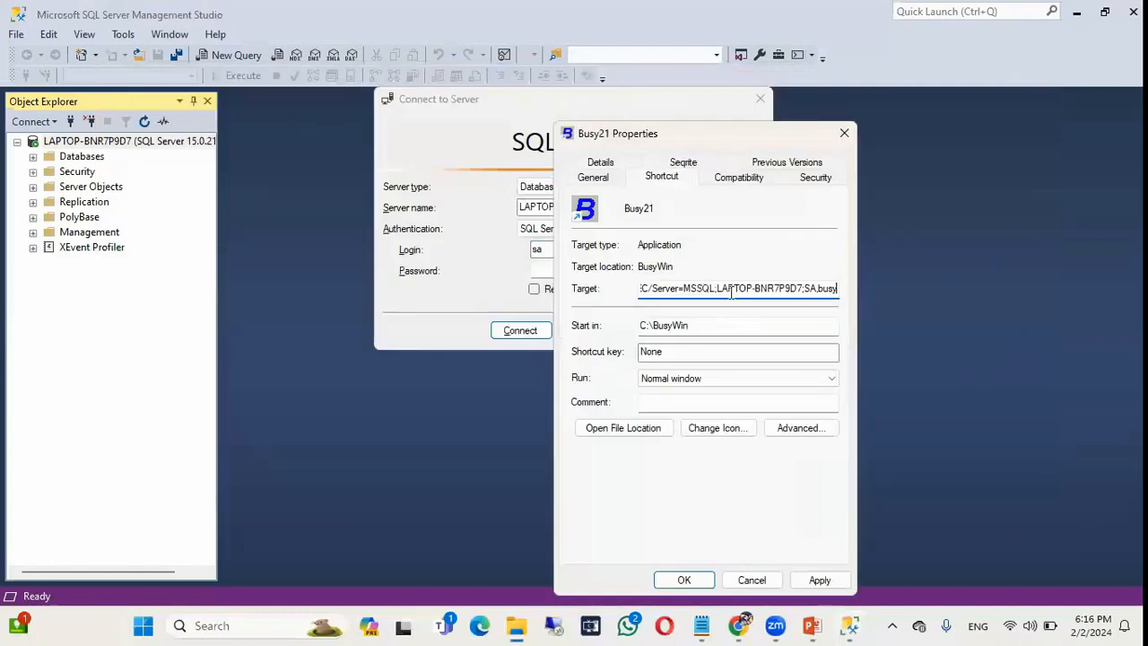
Review the MSSQL, server name and SA login parts of the Busy21 Target text.
left_click(719, 288)
key("Left")
key("Left")
key("Left")
key("Left")
key("Left")
key("shift+Right")
key("shift+Right")
key("shift+Right")
key("shift+Right")
key("shift+Right")
key("Right")
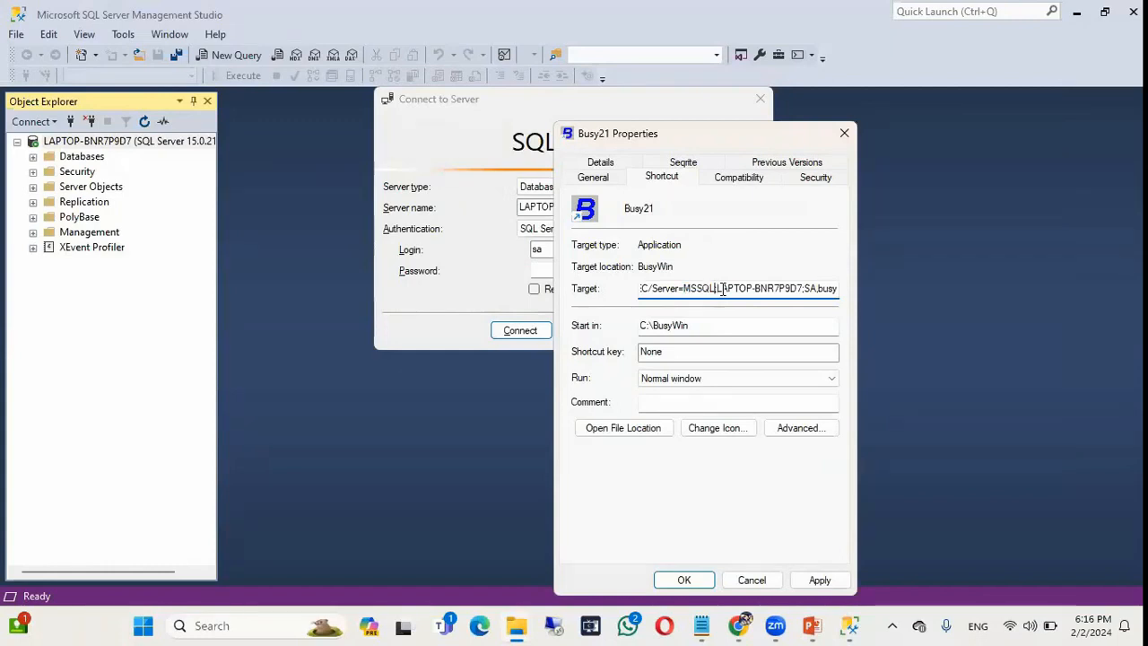
key("shift+Right")
key("shift+Right")
key("shift+Right")
key("shift+Right")
key("shift+Right")
key("shift+Right")
key("shift+Right")
key("shift+Right")
key("shift+Right")
key("shift+Right")
key("shift+Right")
key("shift+Right")
key("shift+Right")
key("shift+Right")
key("shift+Right")
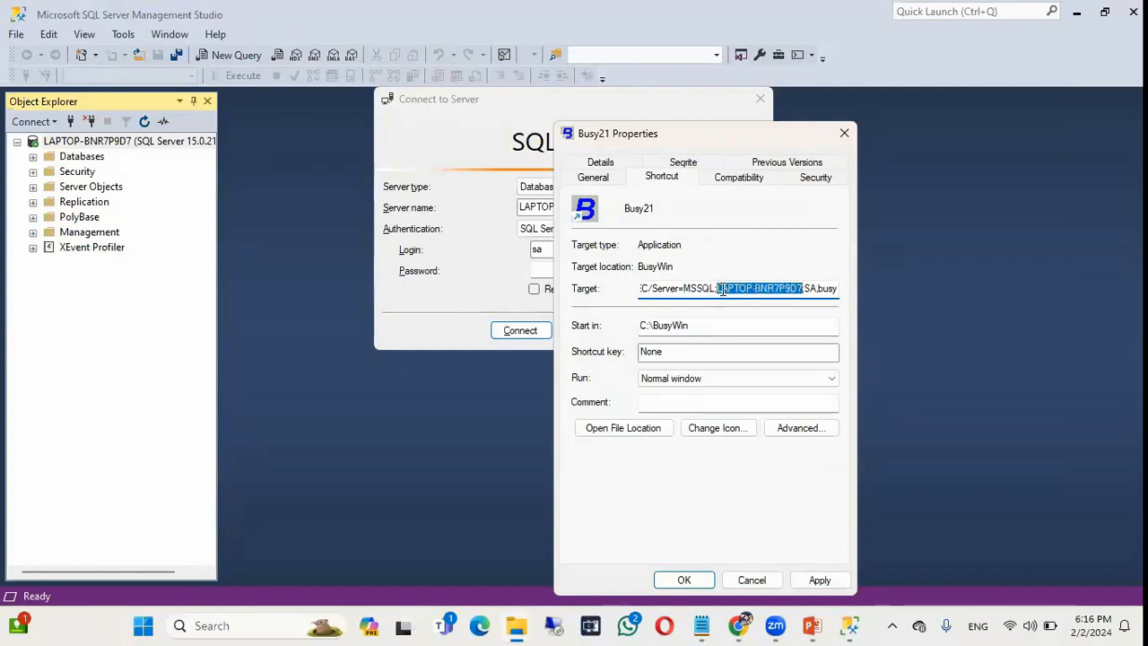
key("Right")
key("Right")
key("Right")
key("Right")
key("Left")
key("Right")
key("Right")
key("Right")
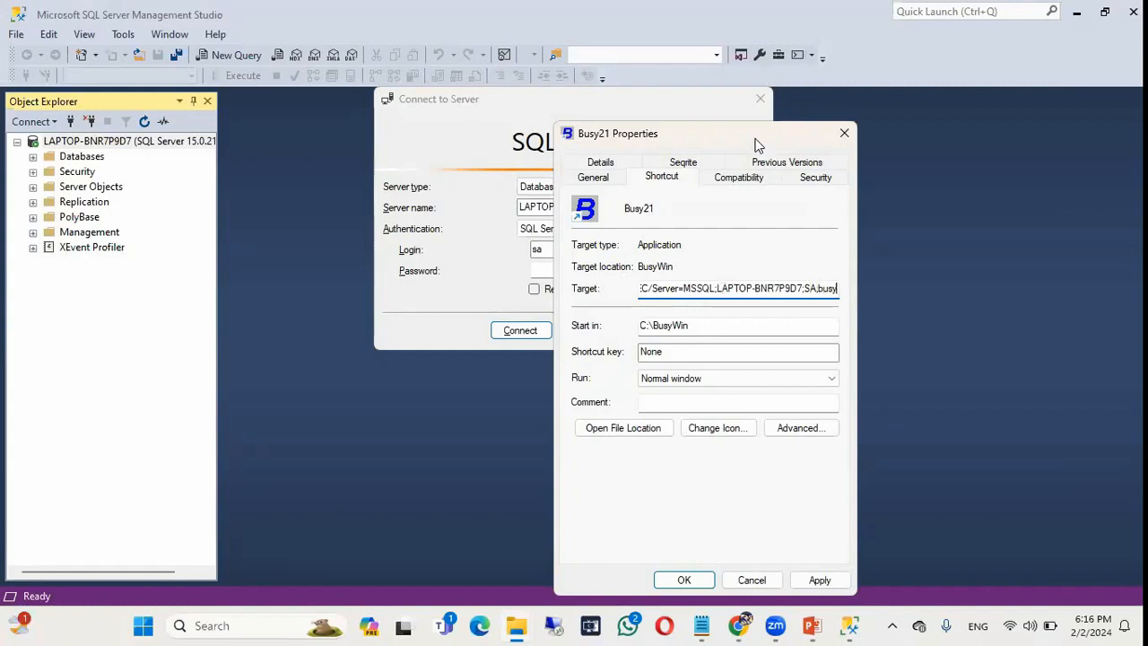
left_click_drag(756, 146, 750, 107)
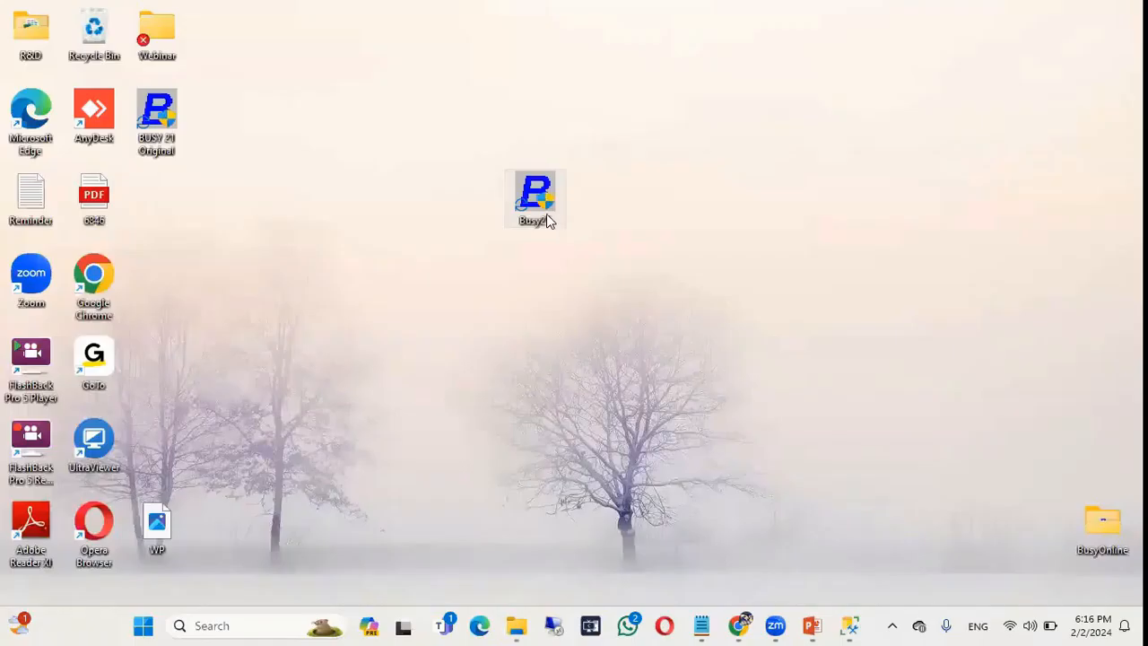
Launch Busy from the edited Busy21 shortcut and attempt Company > Set Server Information, dismissing the refusal.
double_click(547, 216)
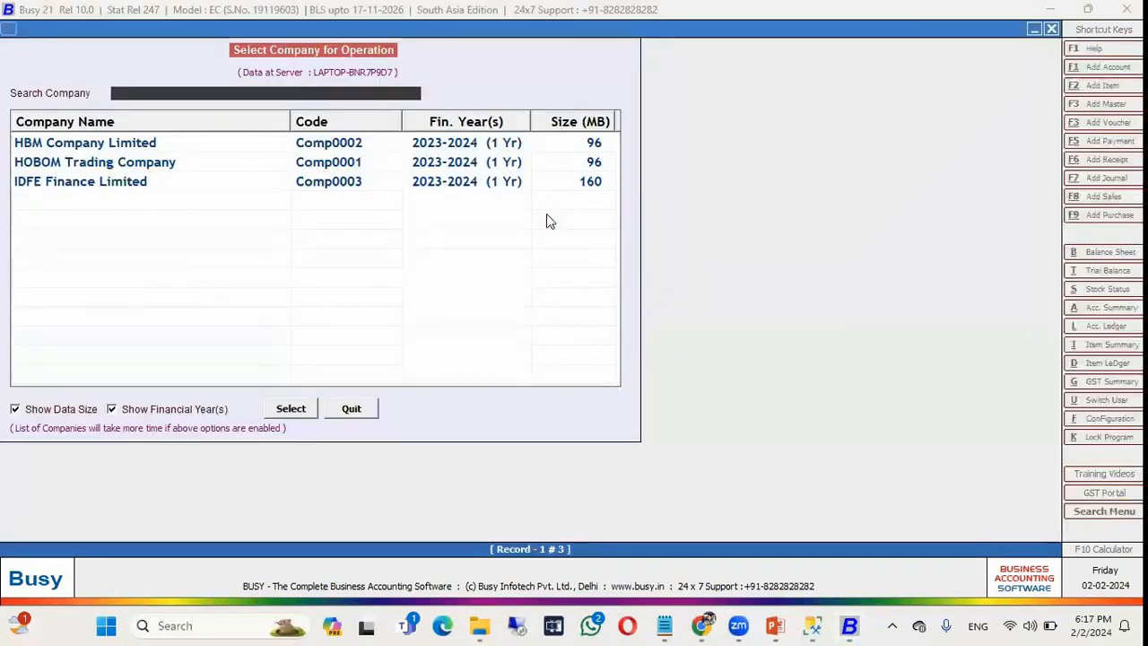
key("Escape")
key("Down")
key("Down")
key("Down")
key("Down")
key("Down")
key("Down")
key("Down")
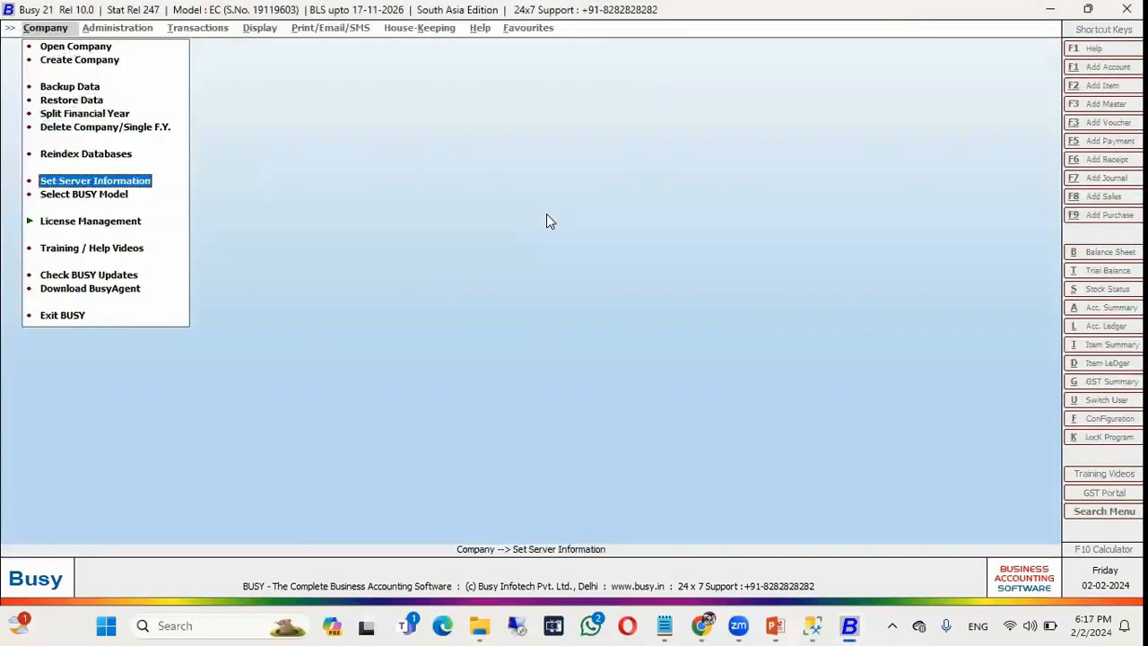
key("Return")
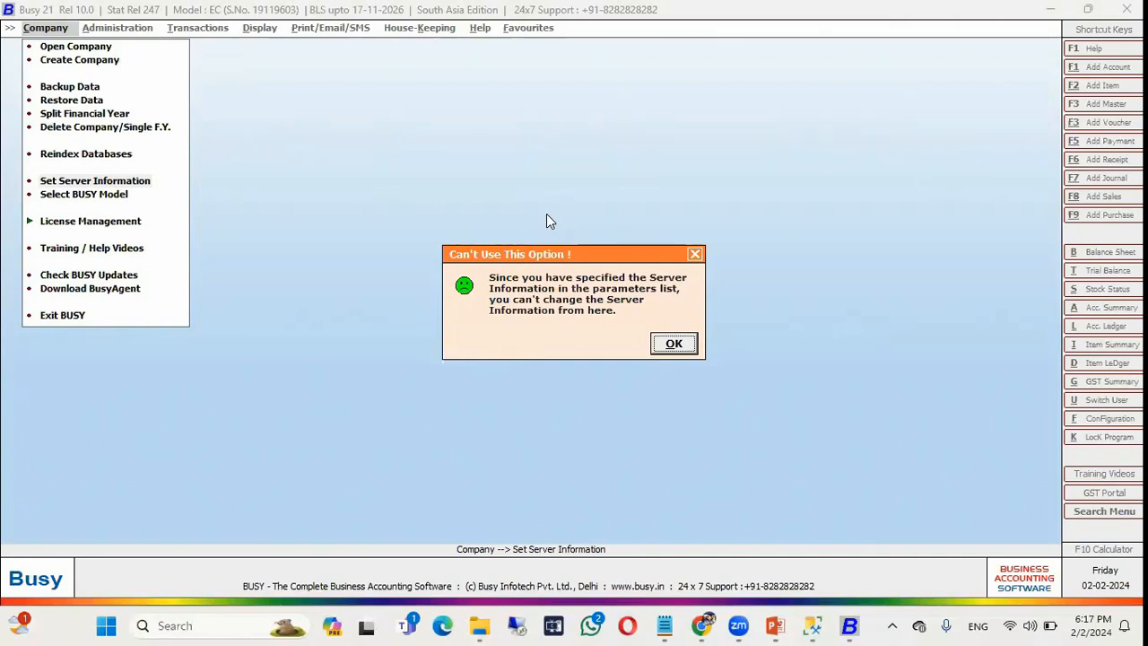
key("Return")
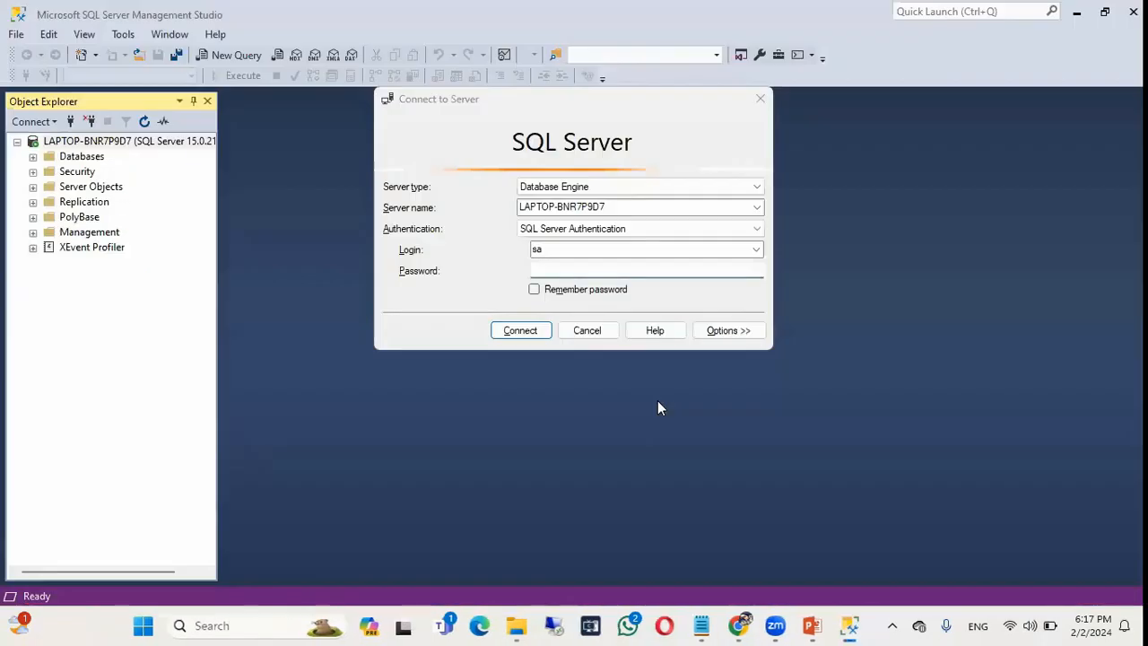
key("alt+Tab")
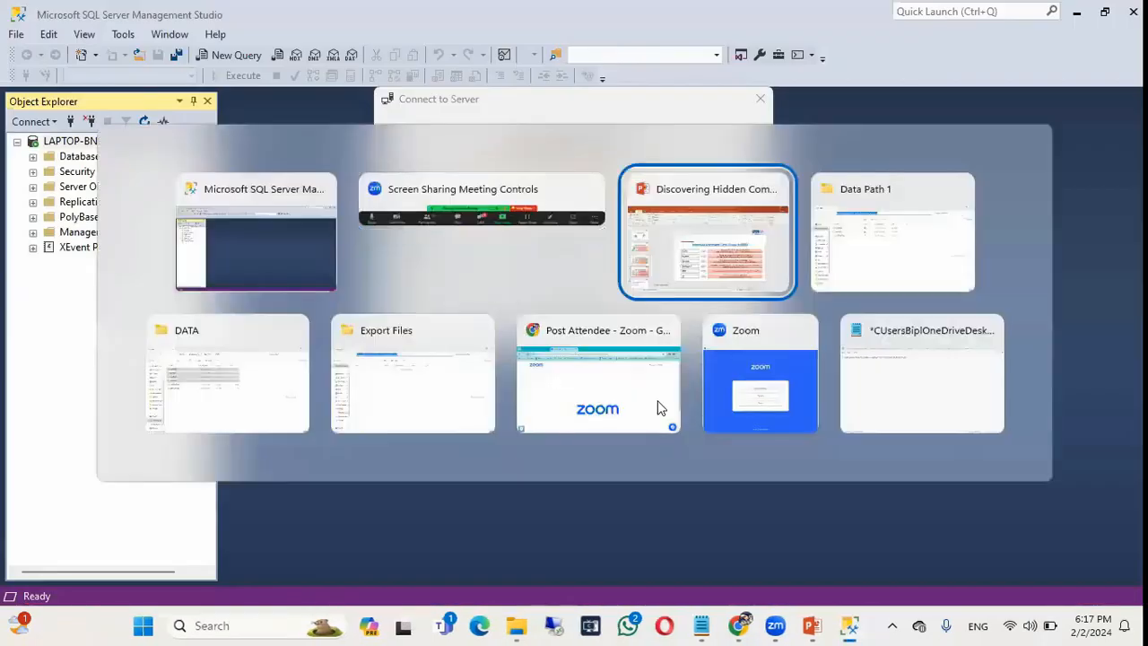
Shorten the Busy21 Target to C:\BusyWin\Busy21.exe EC/Server=?, apply it, and show the desktop.
key("alt+Tab")
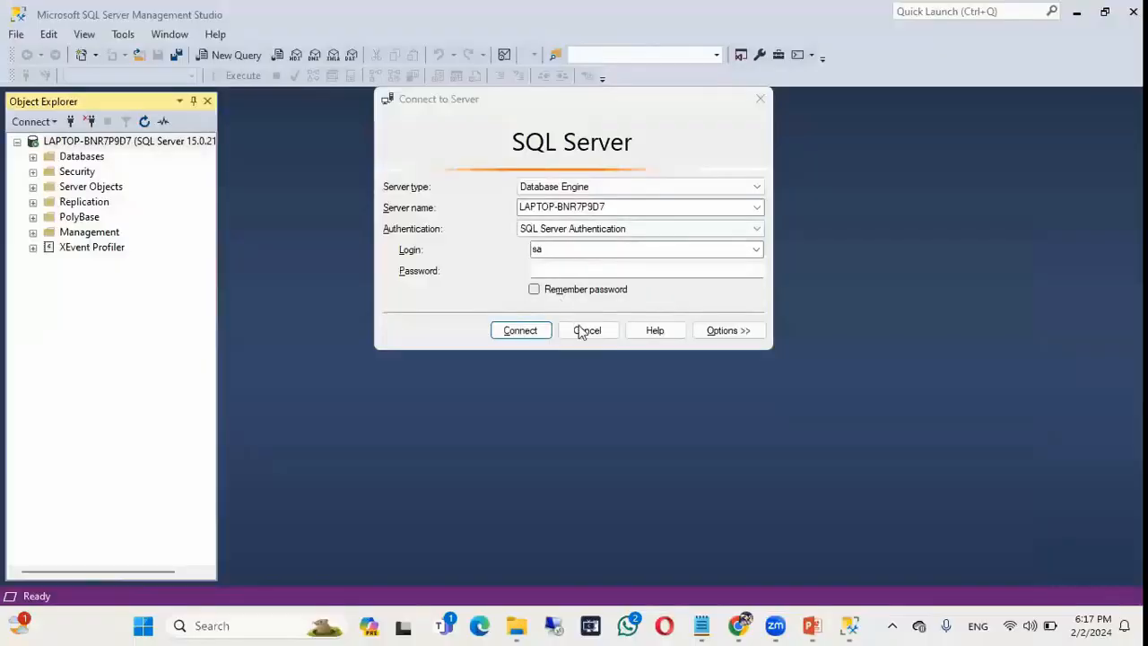
right_click(581, 332)
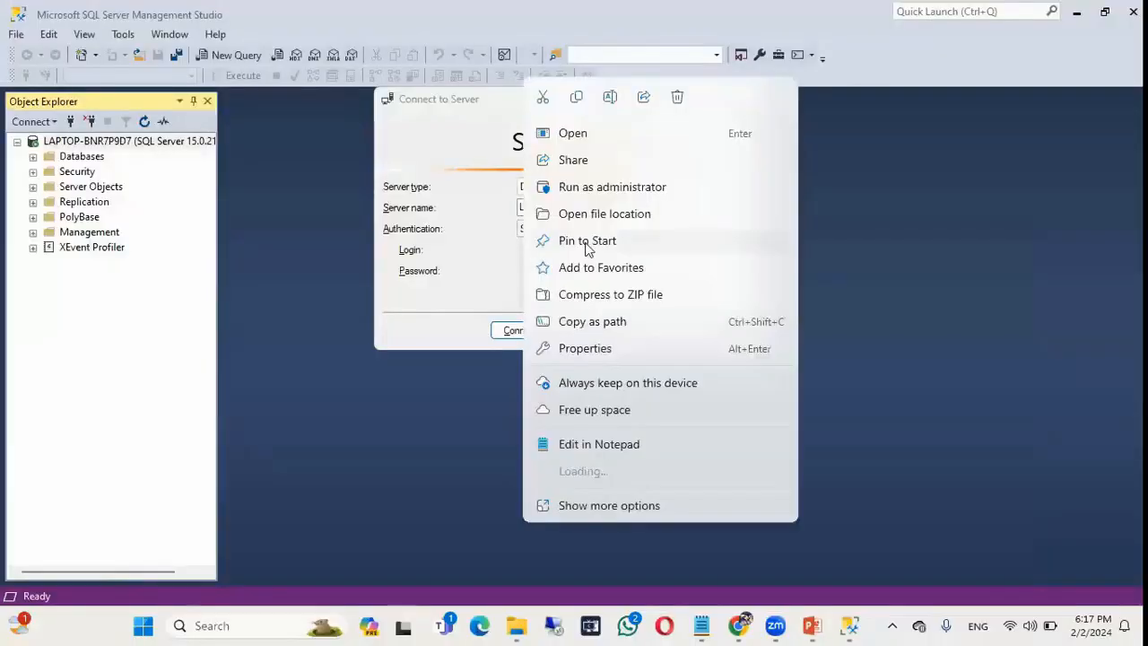
left_click(597, 349)
left_click(718, 289)
key("BackSpace")
key("BackSpace")
key("BackSpace")
key("BackSpace")
key("BackSpace")
key("BackSpace")
key("BackSpace")
key("BackSpace")
key("BackSpace")
key("BackSpace")
key("BackSpace")
key("BackSpace")
key("BackSpace")
key("BackSpace")
key("BackSpace")
key("BackSpace")
key("BackSpace")
key("BackSpace")
key("BackSpace")
key("BackSpace")
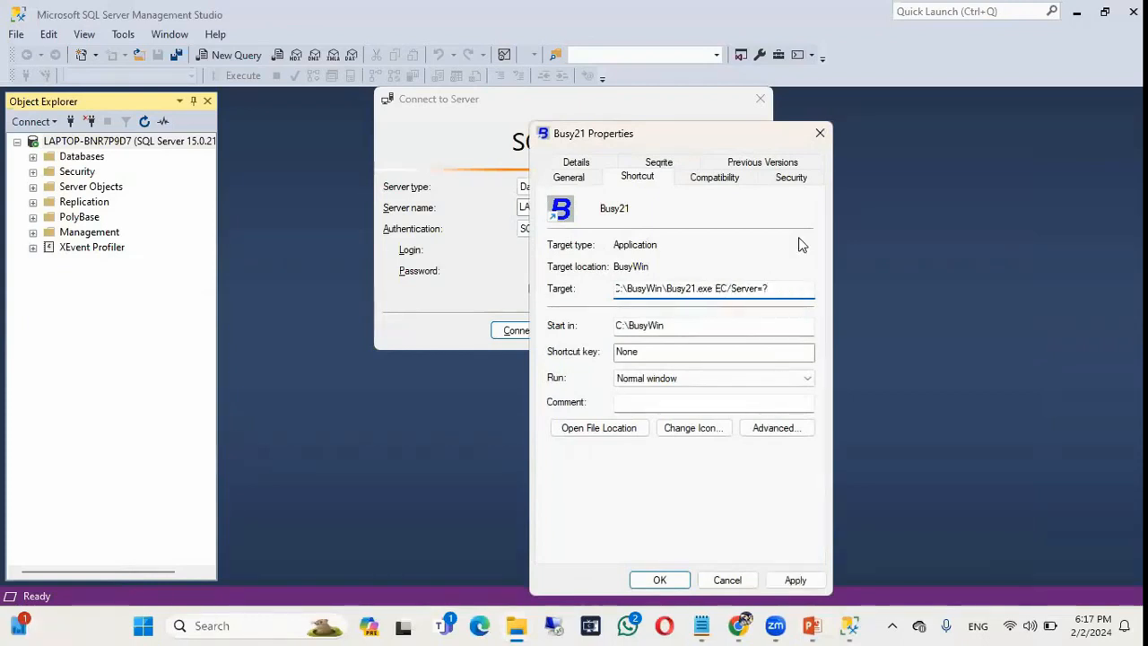
left_click_drag(733, 132, 726, 76)
left_click(787, 525)
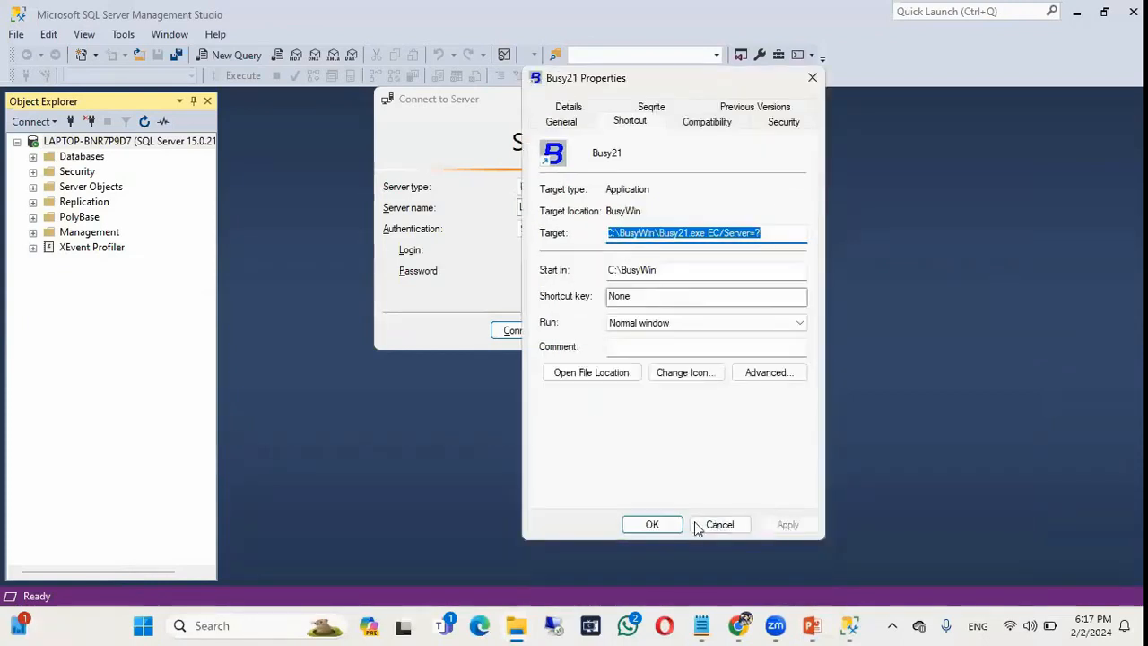
left_click(660, 523)
key("super+d")
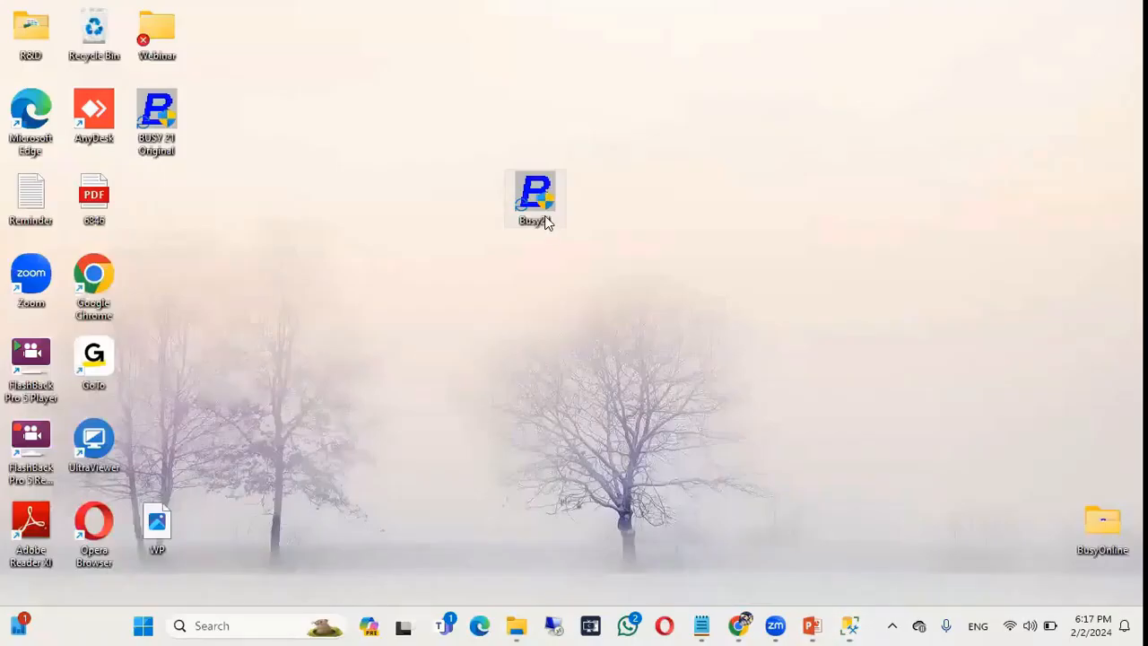
Launch Busy via EC/Server=?, paste the server name, and enter the SA login's password.
double_click(547, 220)
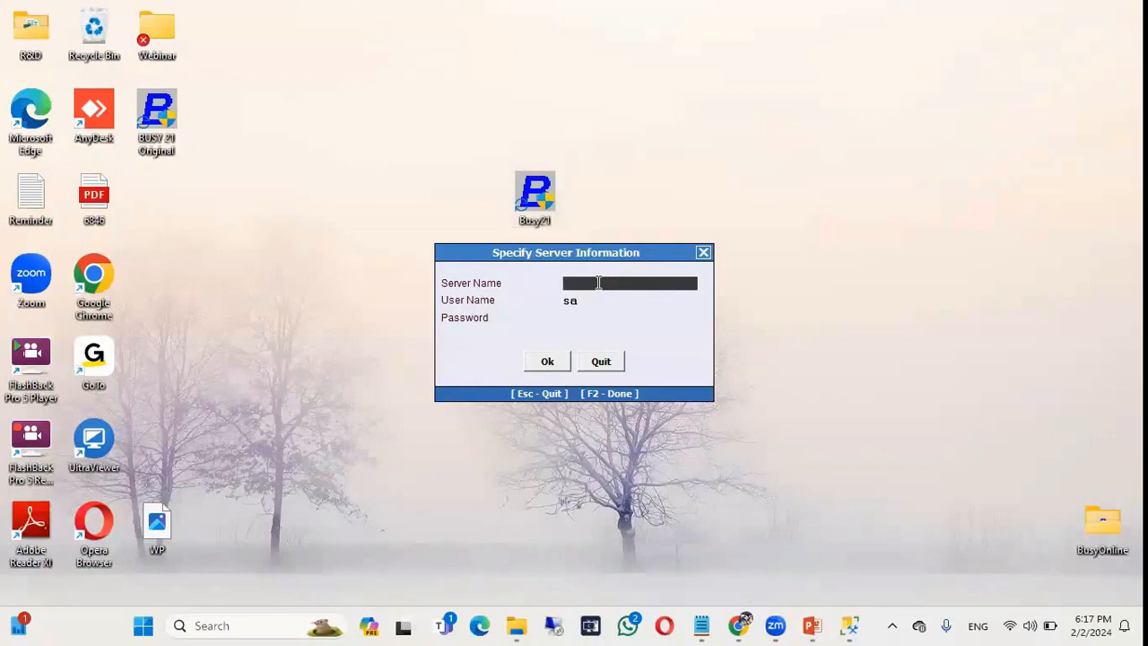
type("LAPTOP-BNR7P9D7")
key("Return")
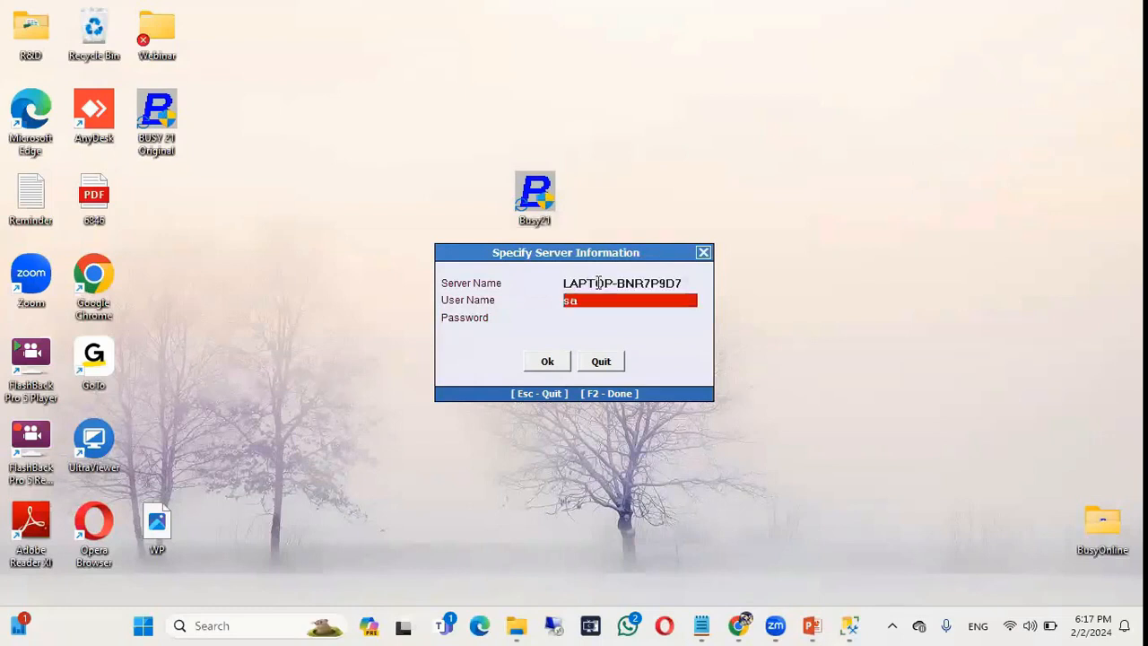
key("Return")
type("buys")
key("BackSpace")
key("BackSpace")
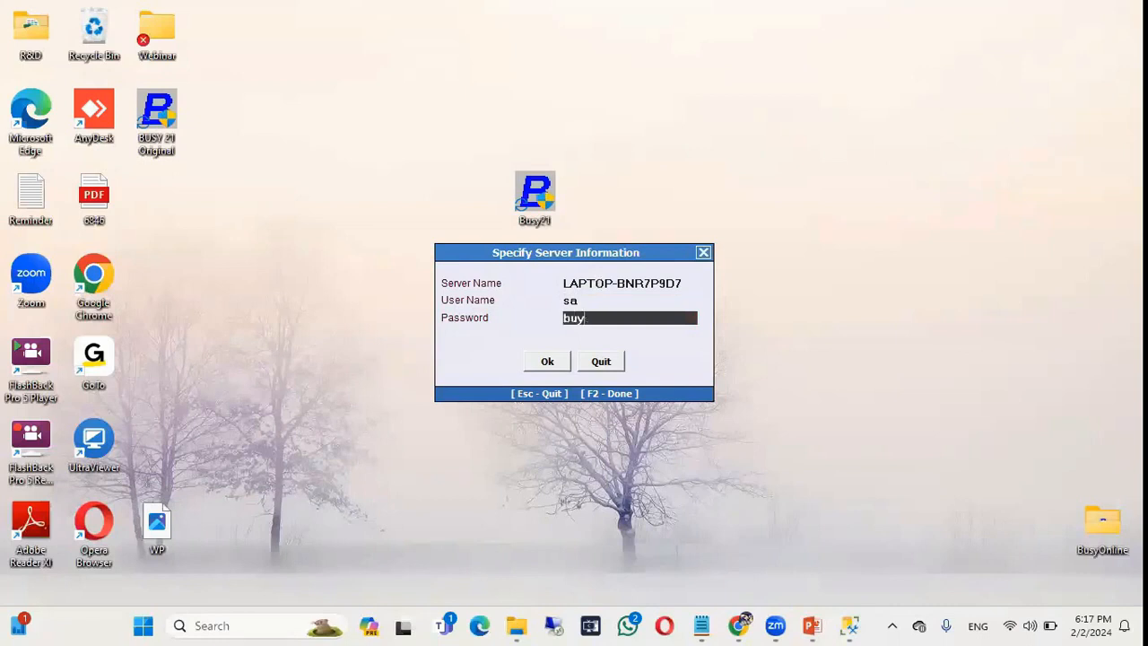
type("sy")
key("Return")
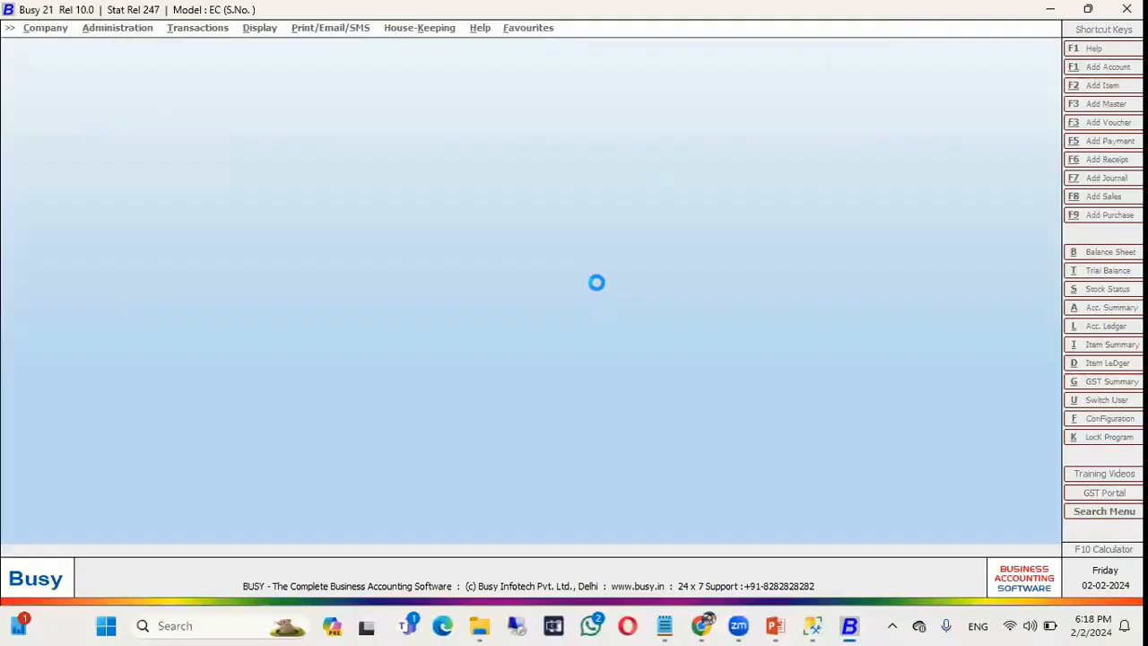
Acknowledge the Security Checked and IndiaMART messages, exit Busy 21, and show the desktop.
key("Return")
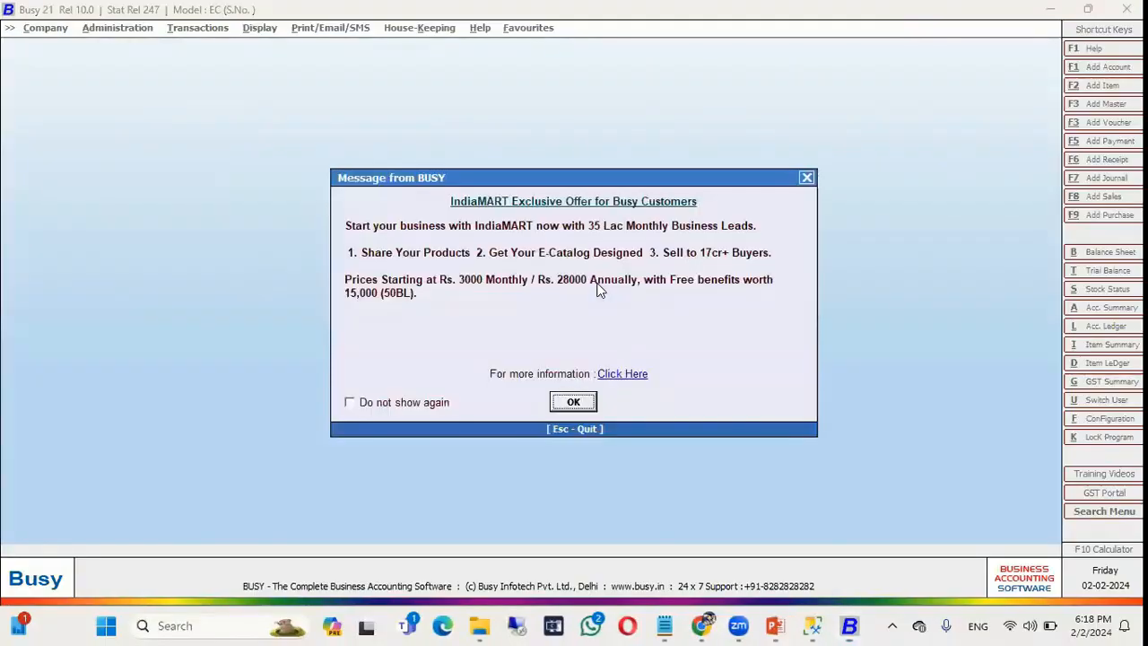
key("Escape")
key("Up")
key("Return")
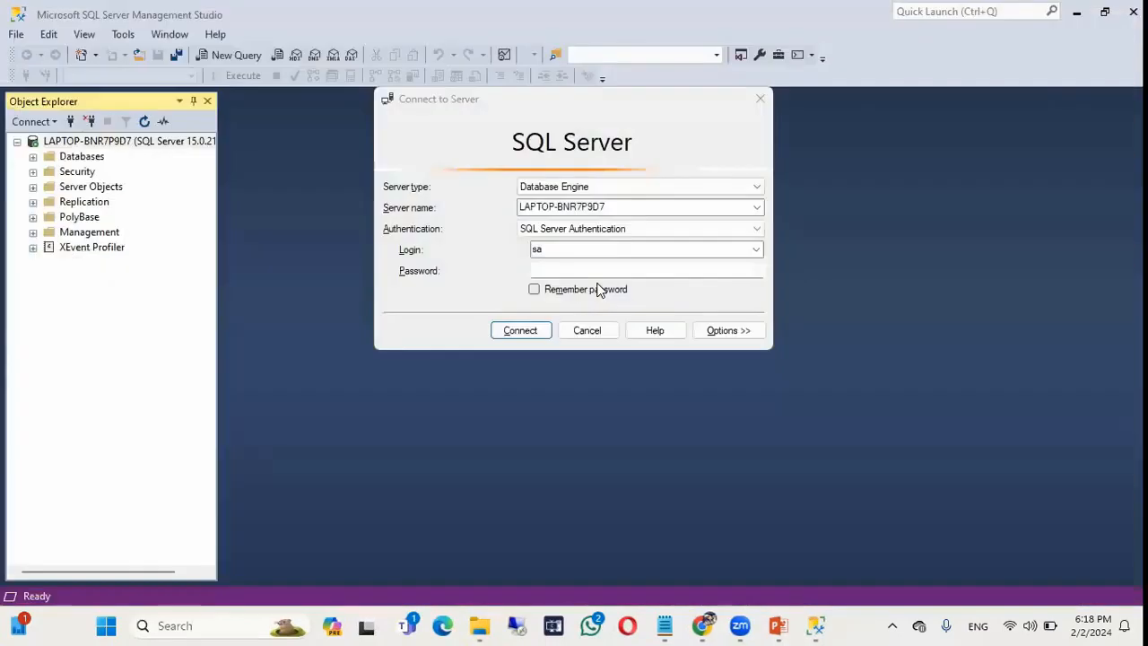
key("super+d")
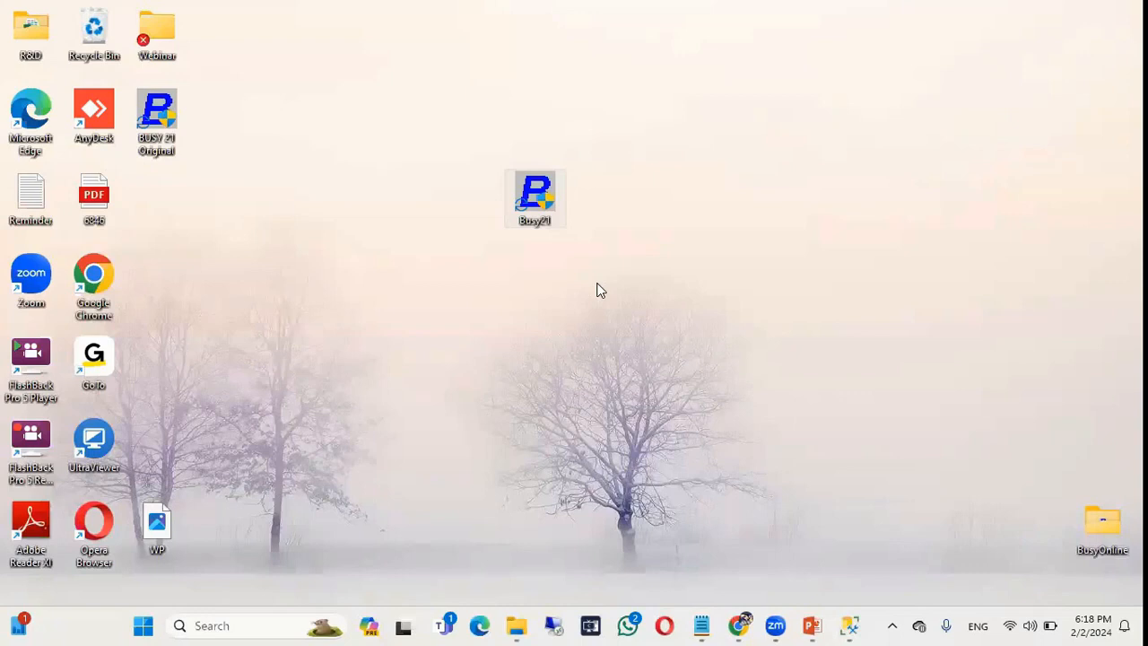
Relaunch Busy 21 from the Busy21 shortcut, quit Specify Server Information, and dismiss the startup message.
double_click(523, 194)
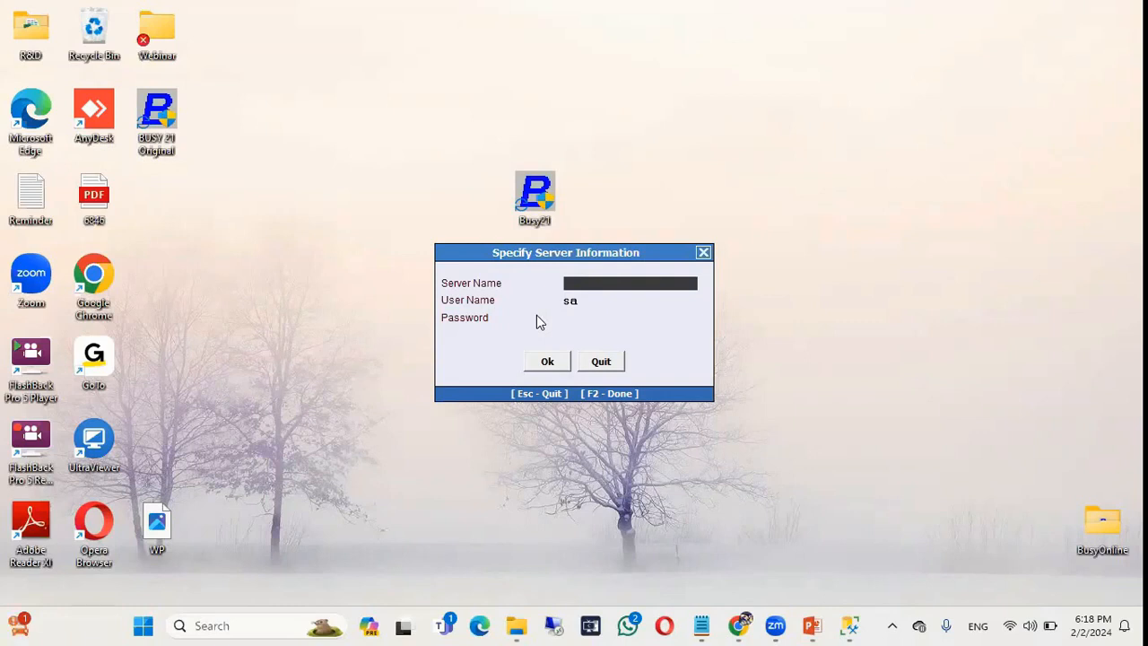
left_click(849, 625)
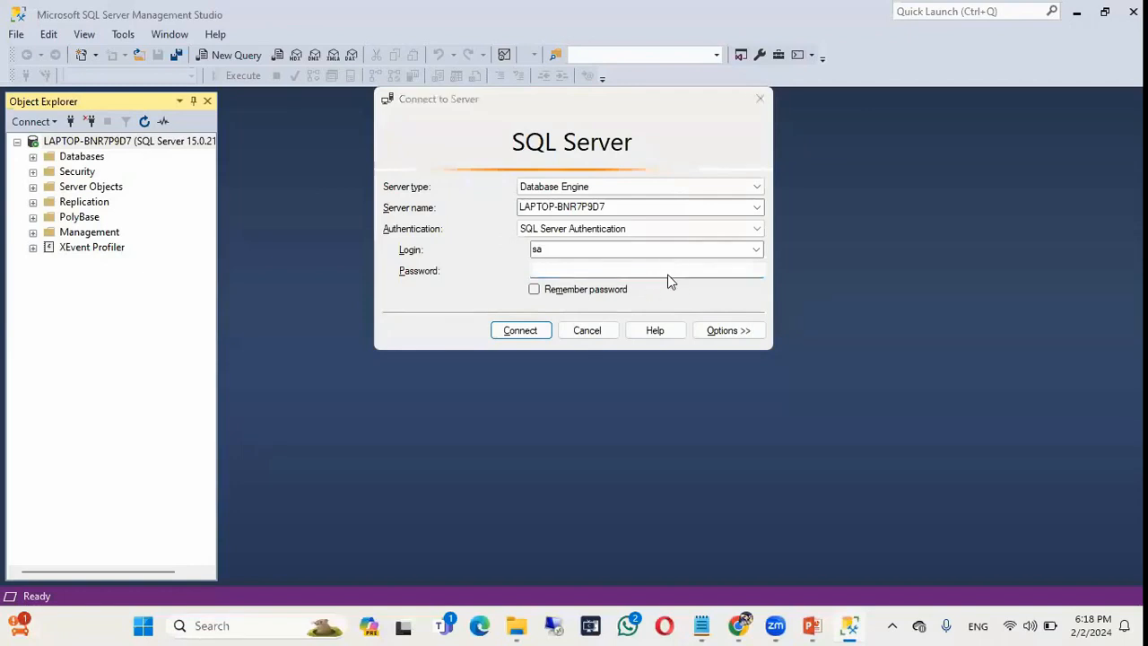
key("super+d")
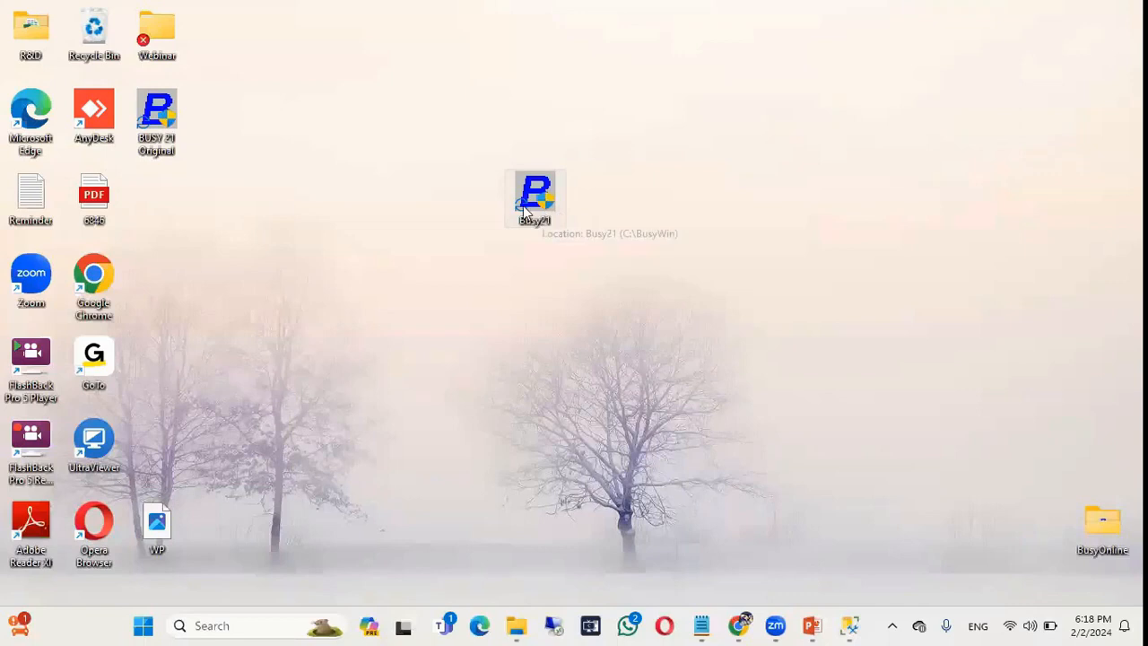
double_click(522, 206)
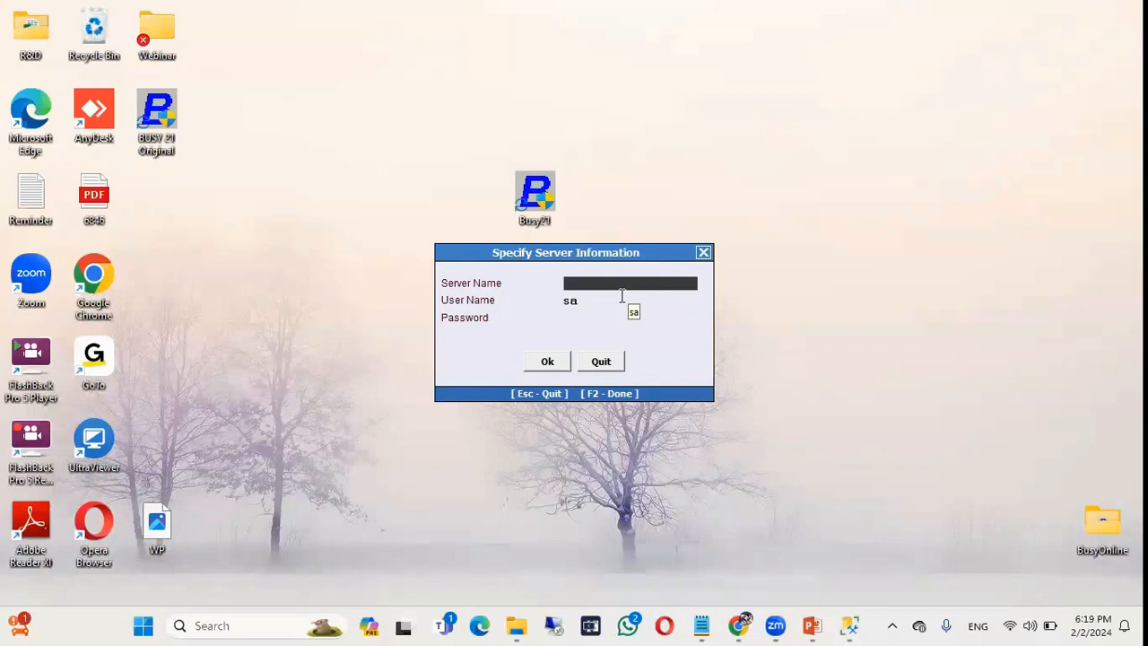
left_click(601, 361)
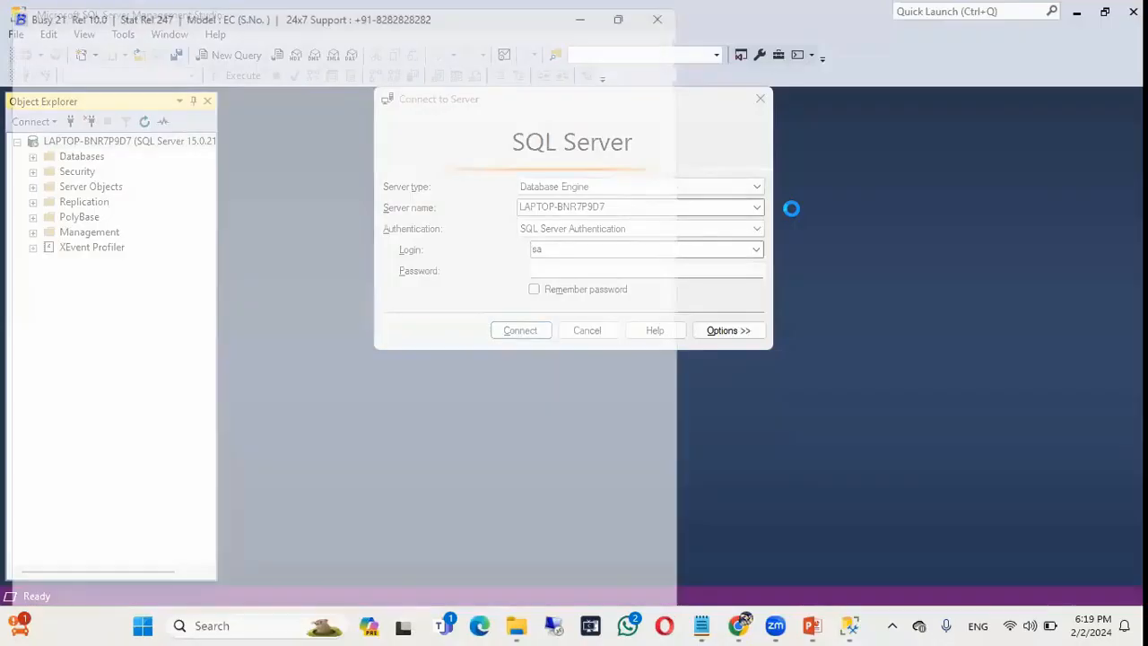
key("Escape")
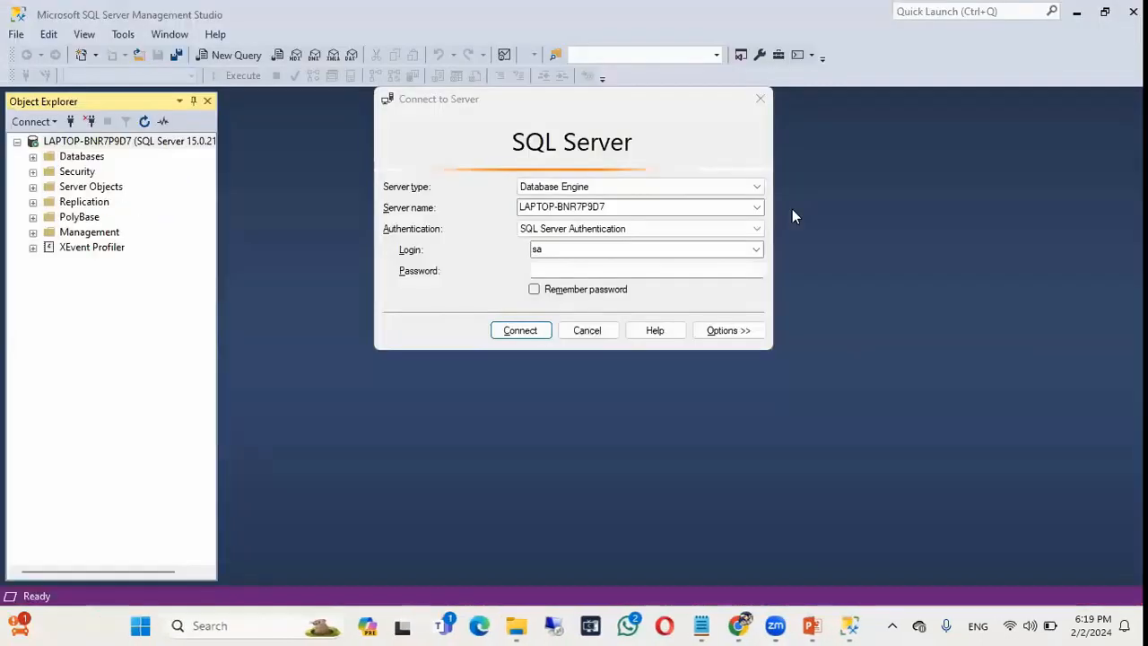
Show PowerPoint slide 10's Path, Server, DPF and SF command-lines table, then minimise to the desktop.
key("alt+Tab")
left_click(792, 209)
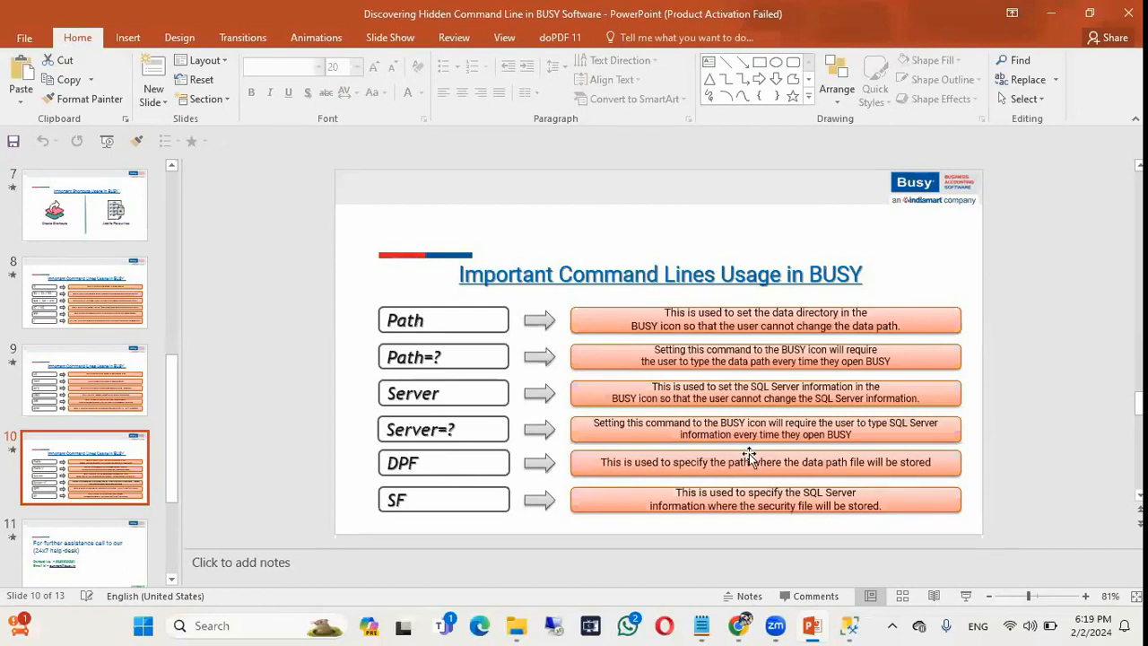
key("super+d")
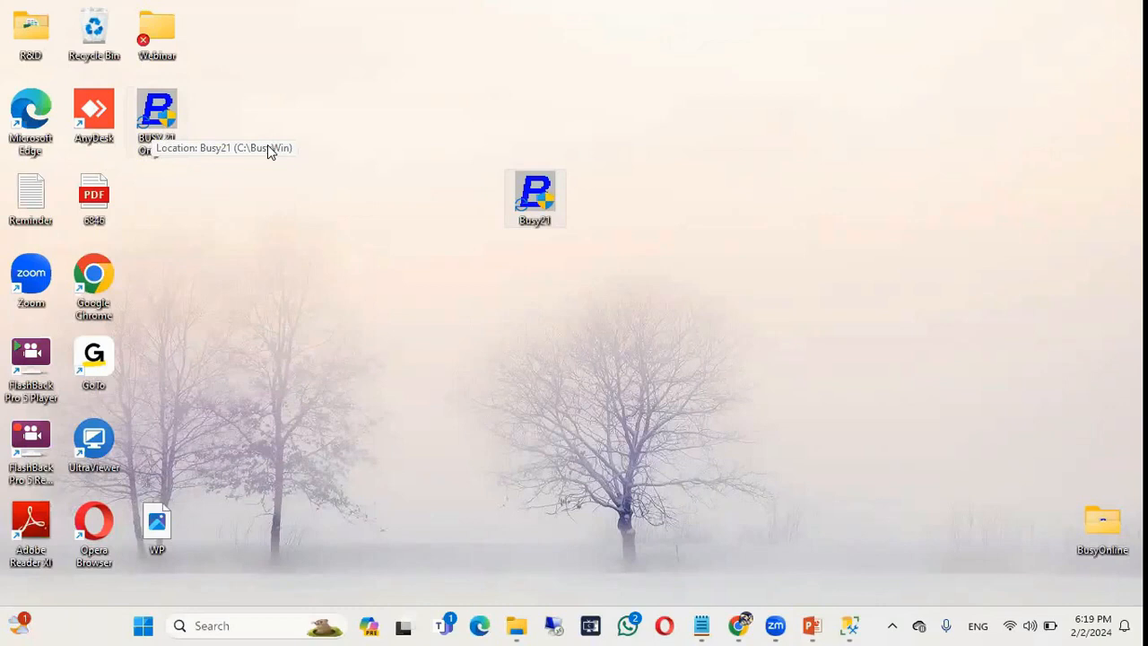
Launch the BUSY 21 Original shortcut and close the Set Server Information window.
double_click(154, 105)
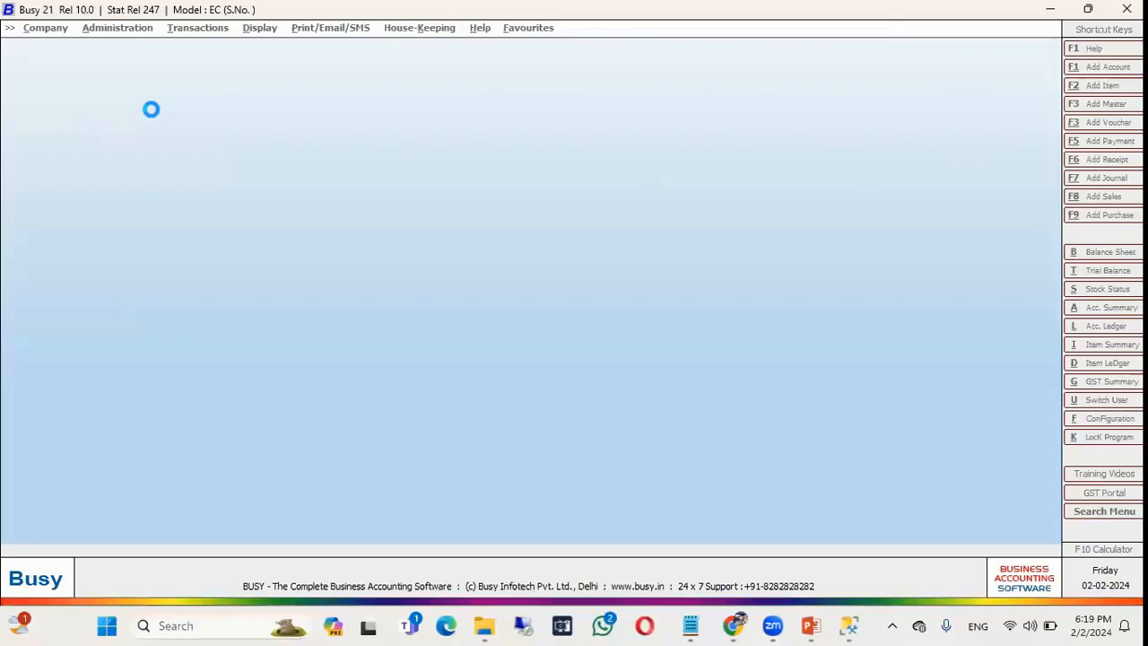
key("Up")
key("Up")
key("Down")
key("Down")
key("Return")
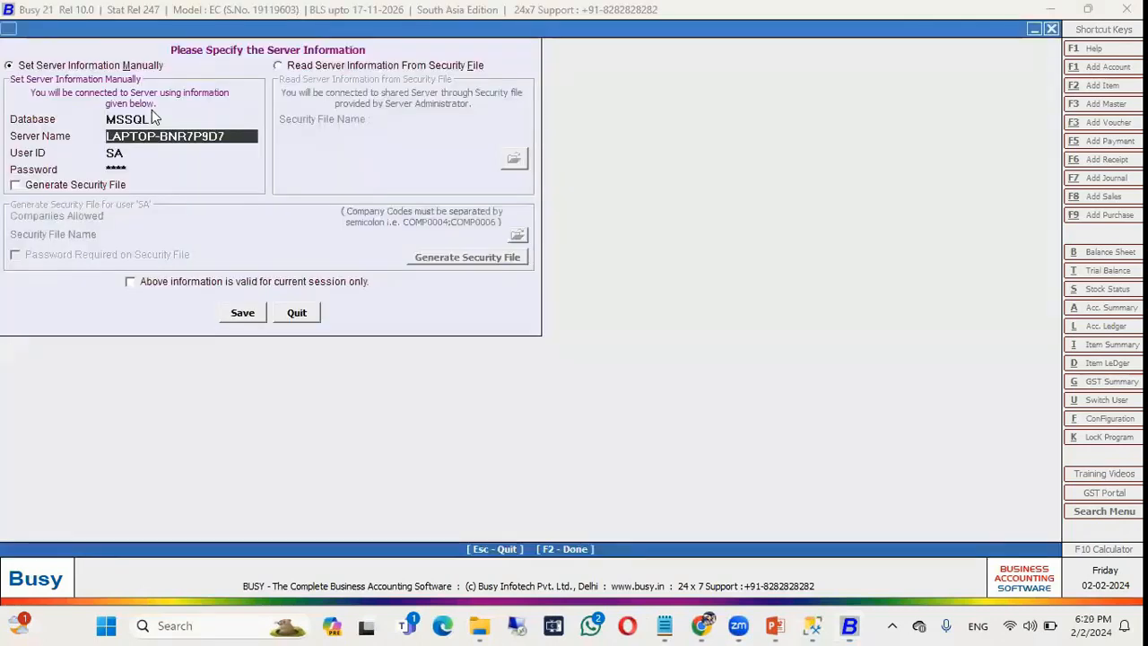
key("Escape")
Show the company list and browse HBM, HOBOM and IDFE, ending on HBM Company Limited.
key("Up")
key("Up")
key("Up")
key("Up")
key("Up")
key("Up")
key("Up")
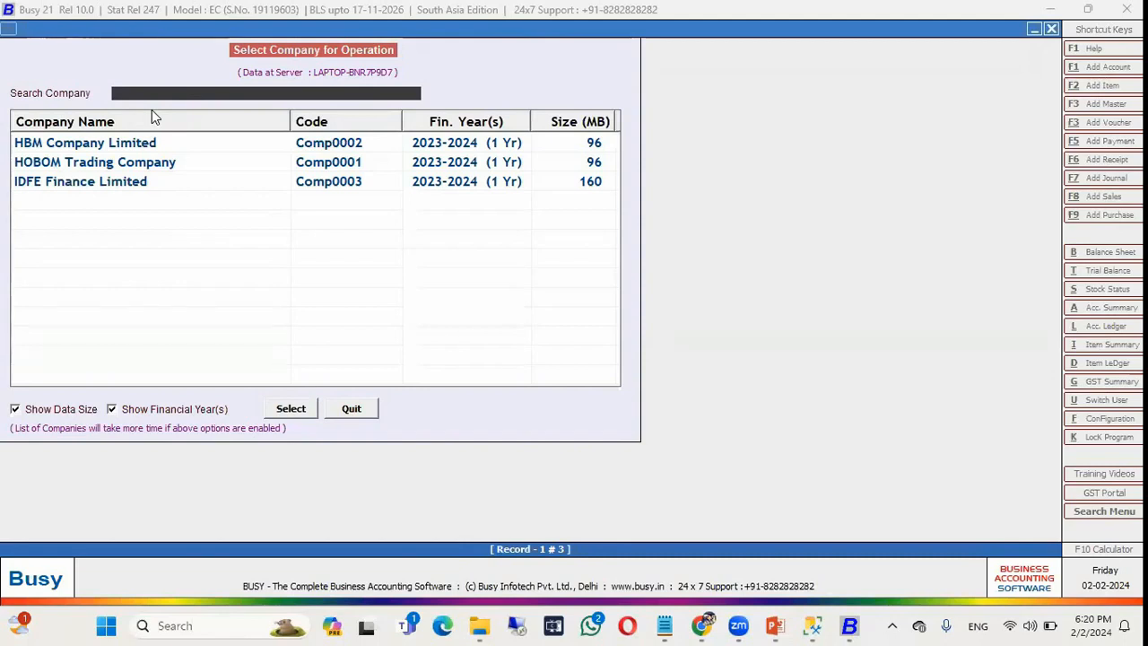
key("Down")
key("Down")
key("Up")
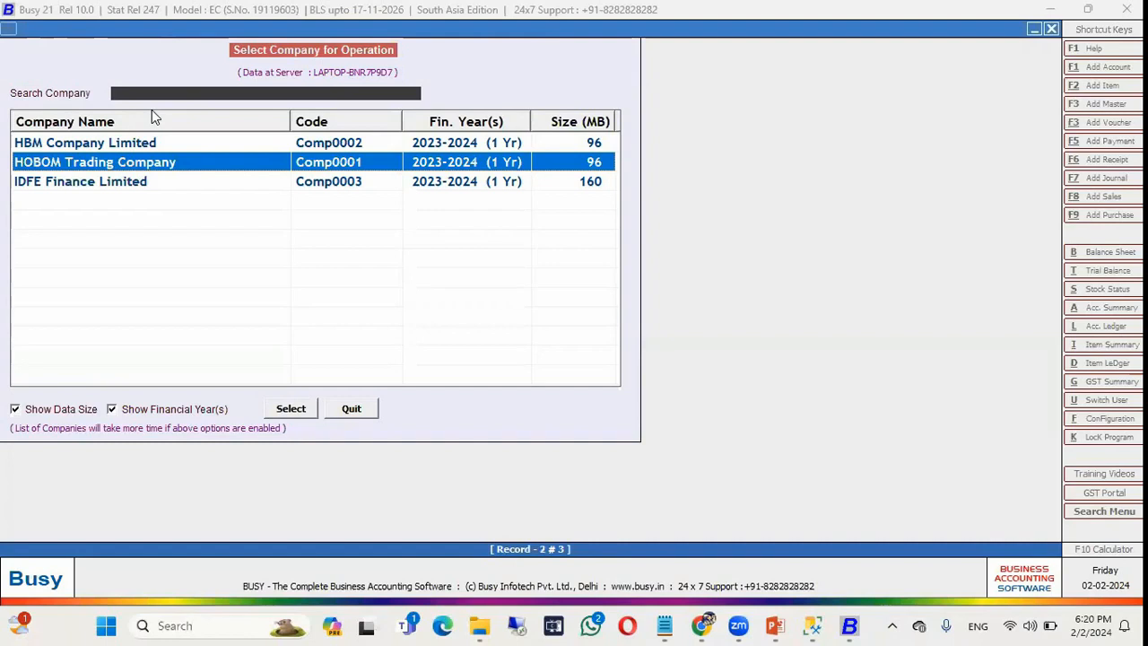
key("Down")
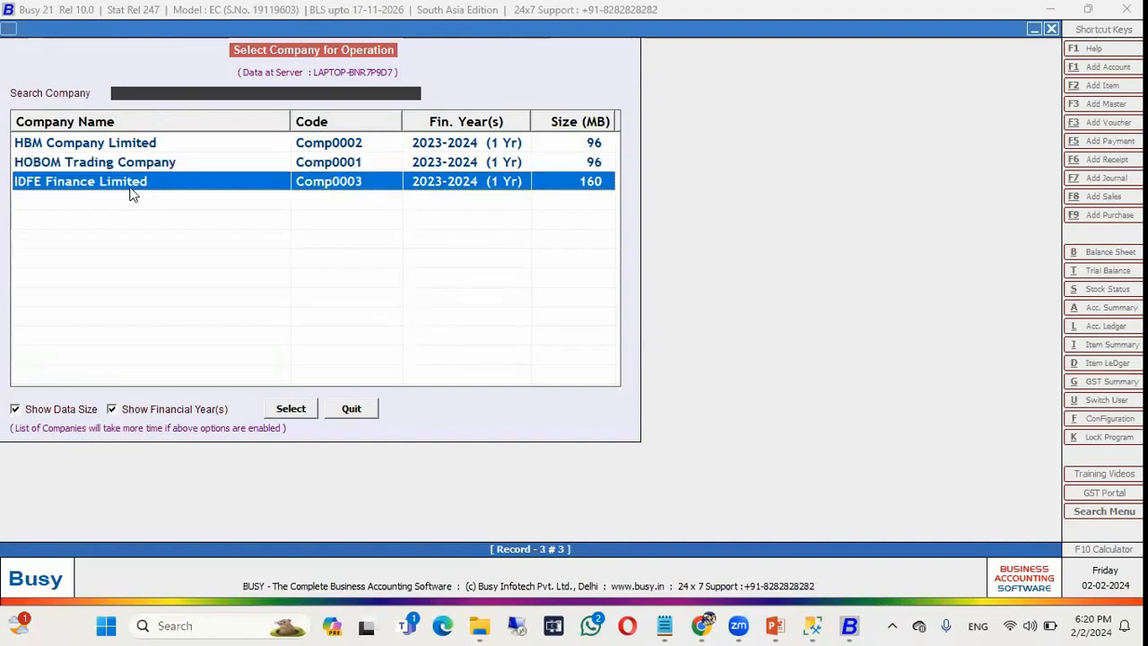
left_click(309, 144)
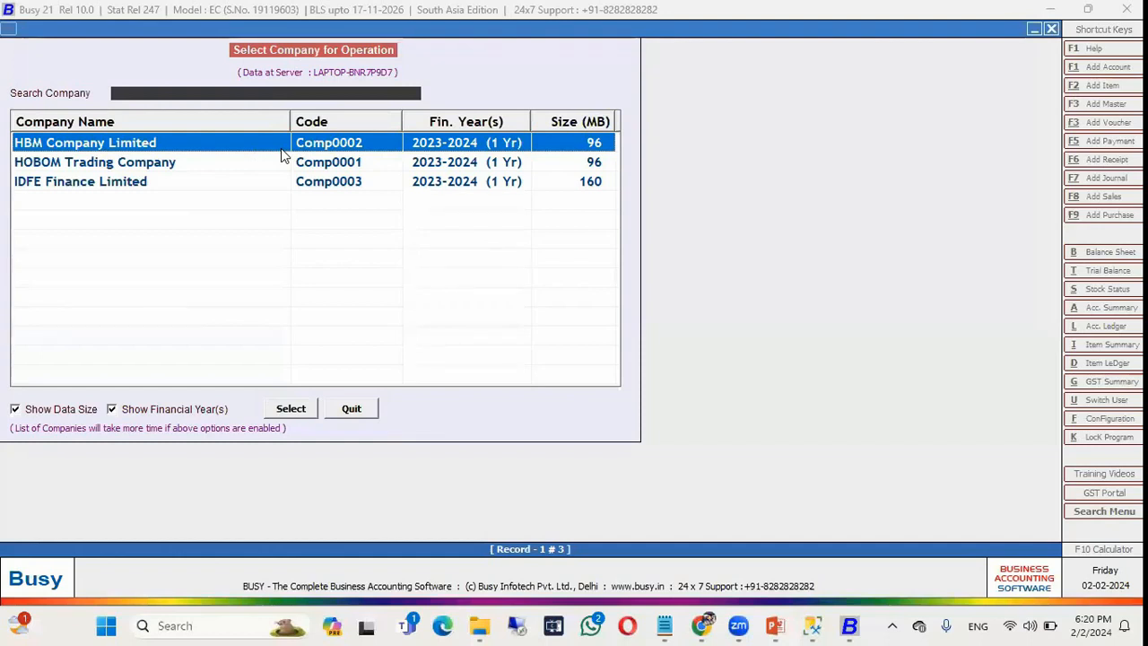
In Set Server Information, enable security file generation for Comp0002 with no password required.
key("Escape")
key("Down")
key("Down")
key("Down")
key("Down")
key("Down")
key("Down")
key("Down")
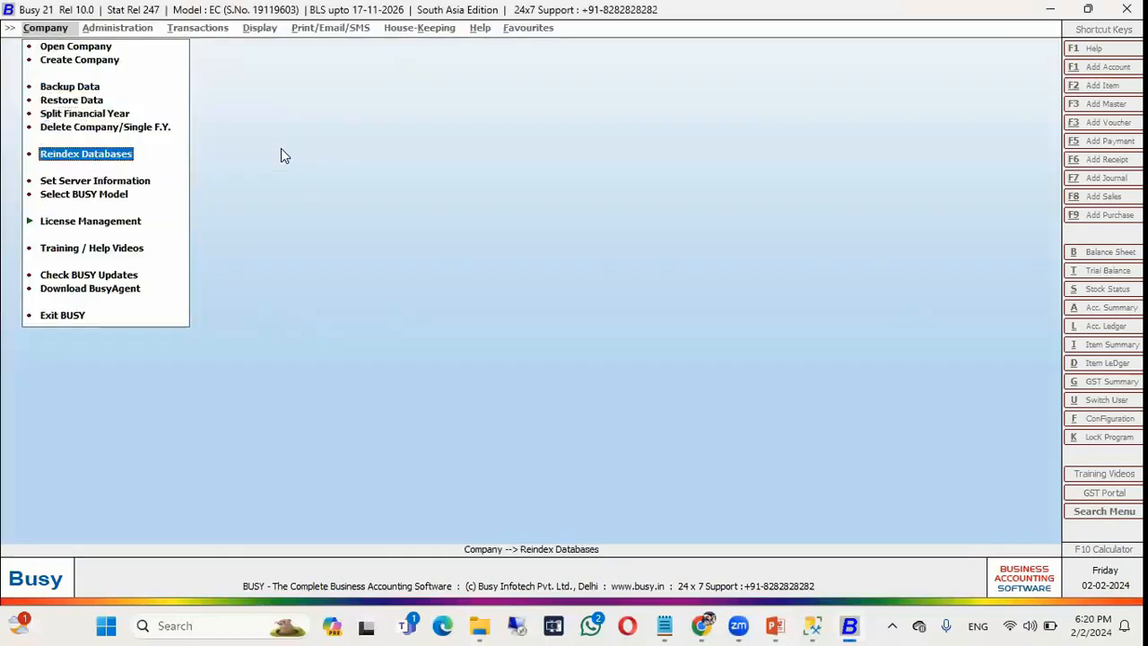
key("Return")
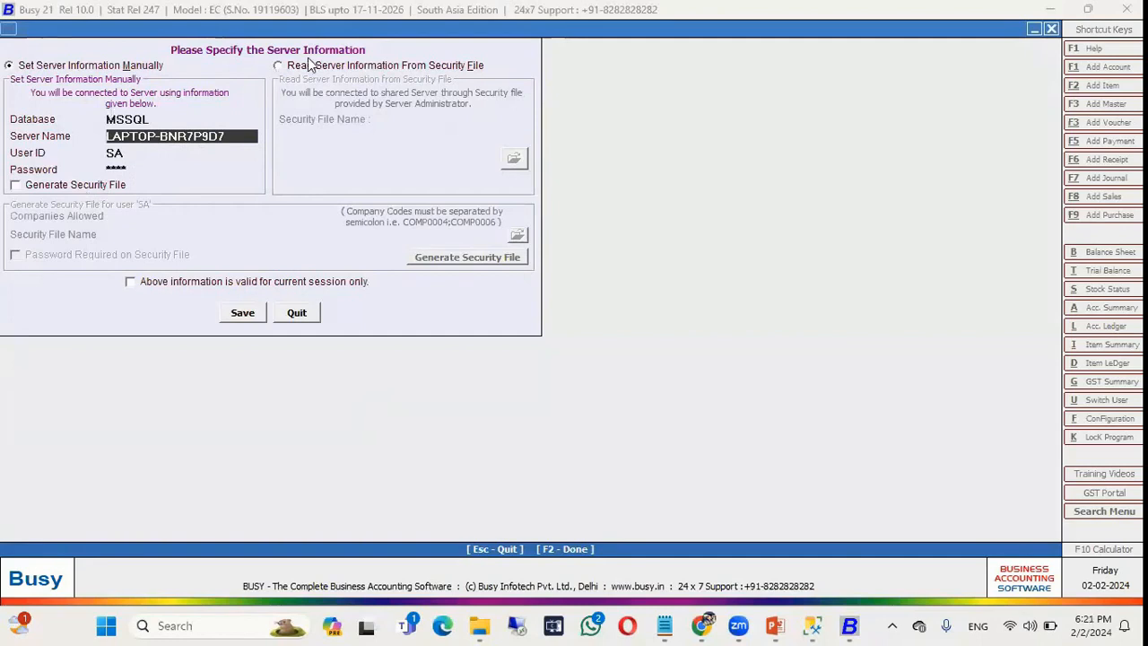
left_click(54, 186)
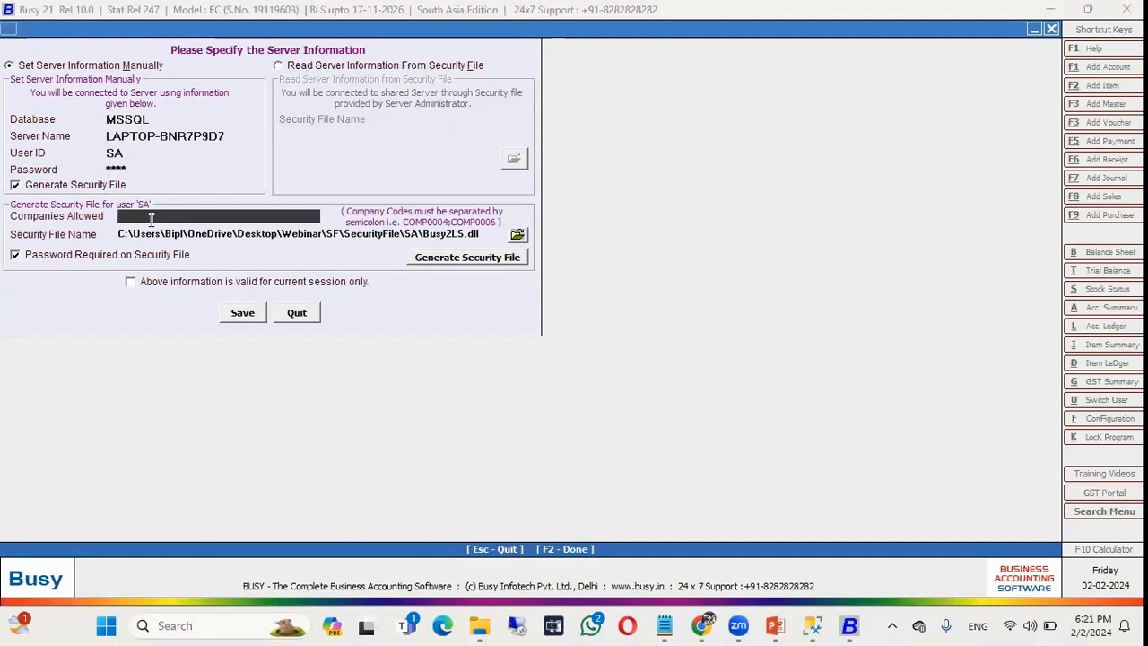
type("Comp0002")
type(";")
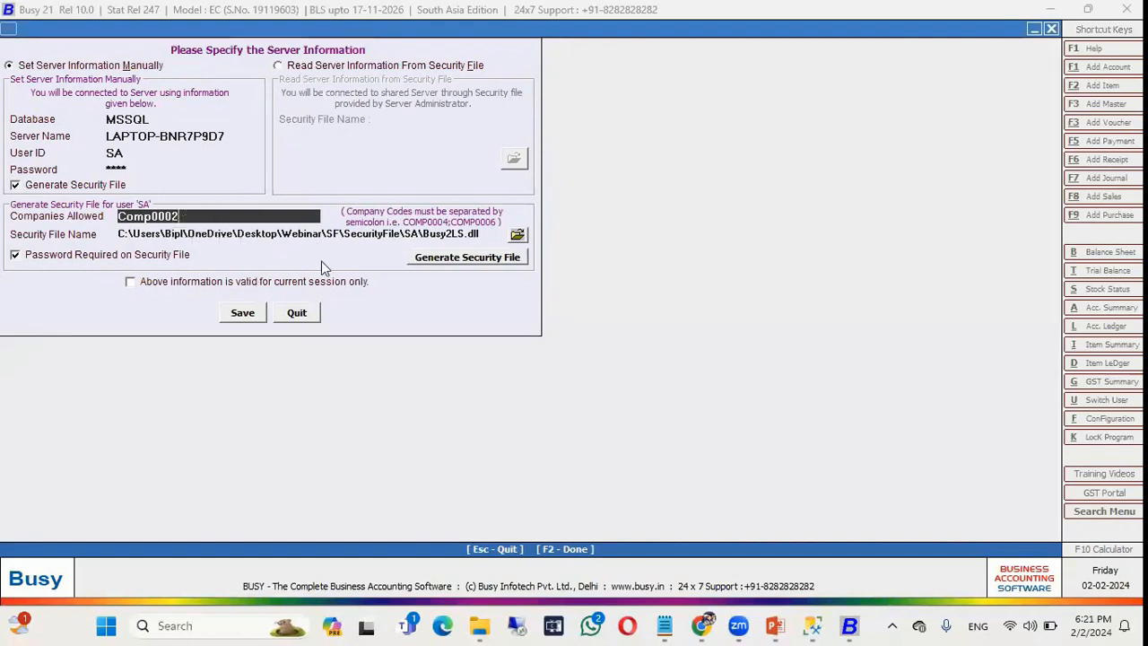
left_click(137, 259)
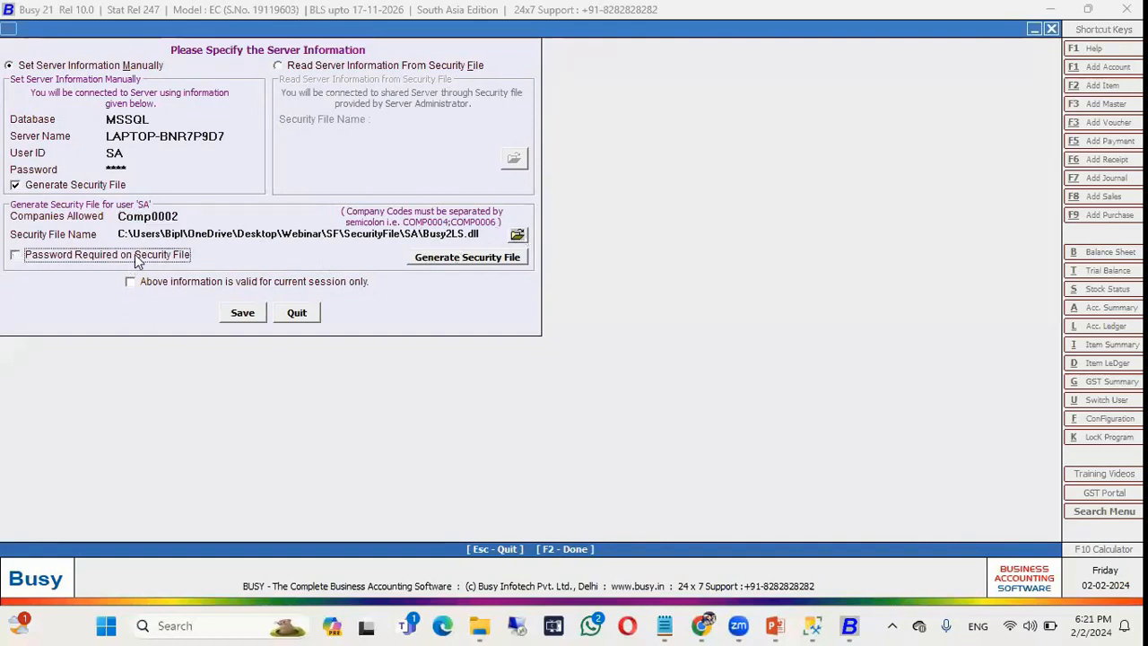
Choose the Desktop\Webinar\SF folder as the security file location.
left_click(521, 234)
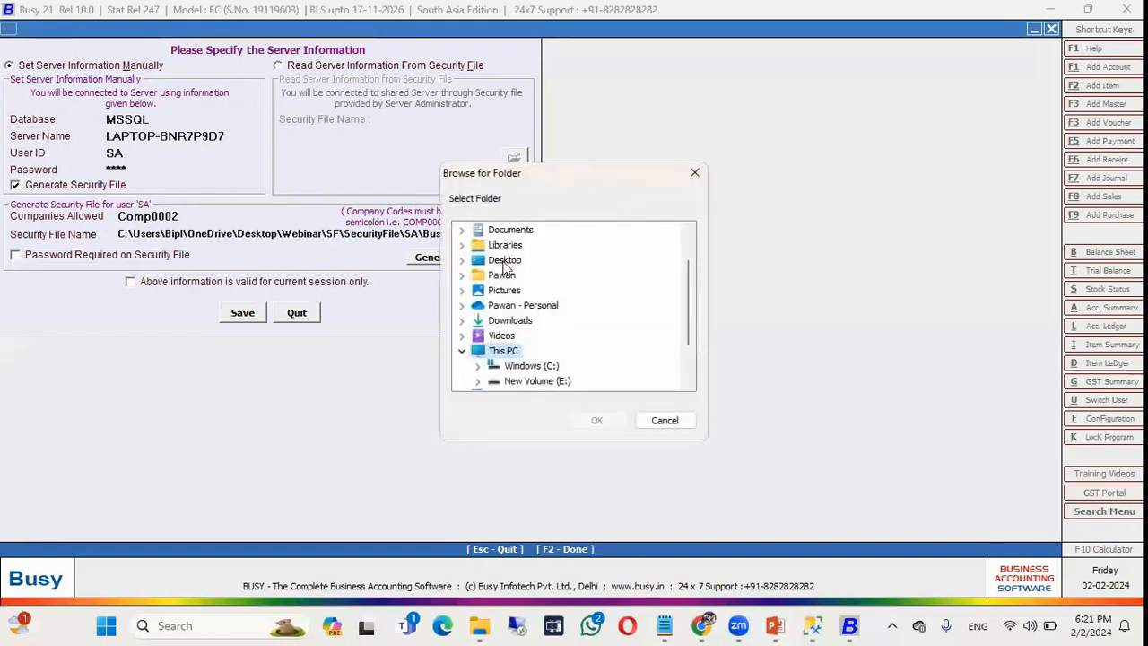
left_click(504, 259)
double_click(511, 305)
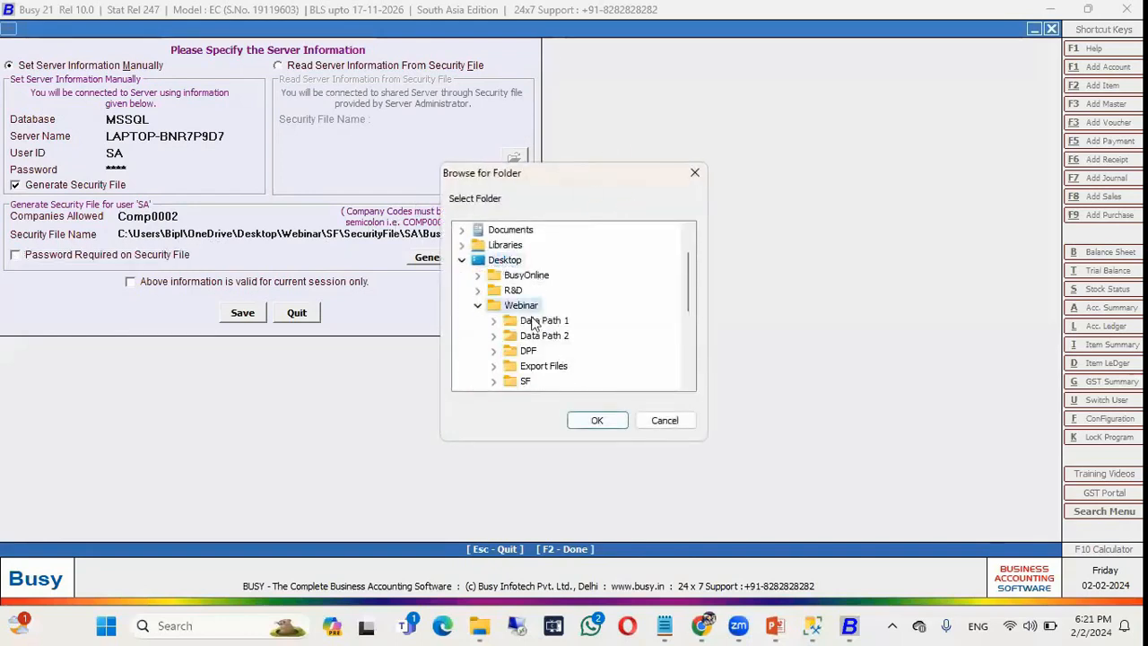
double_click(527, 380)
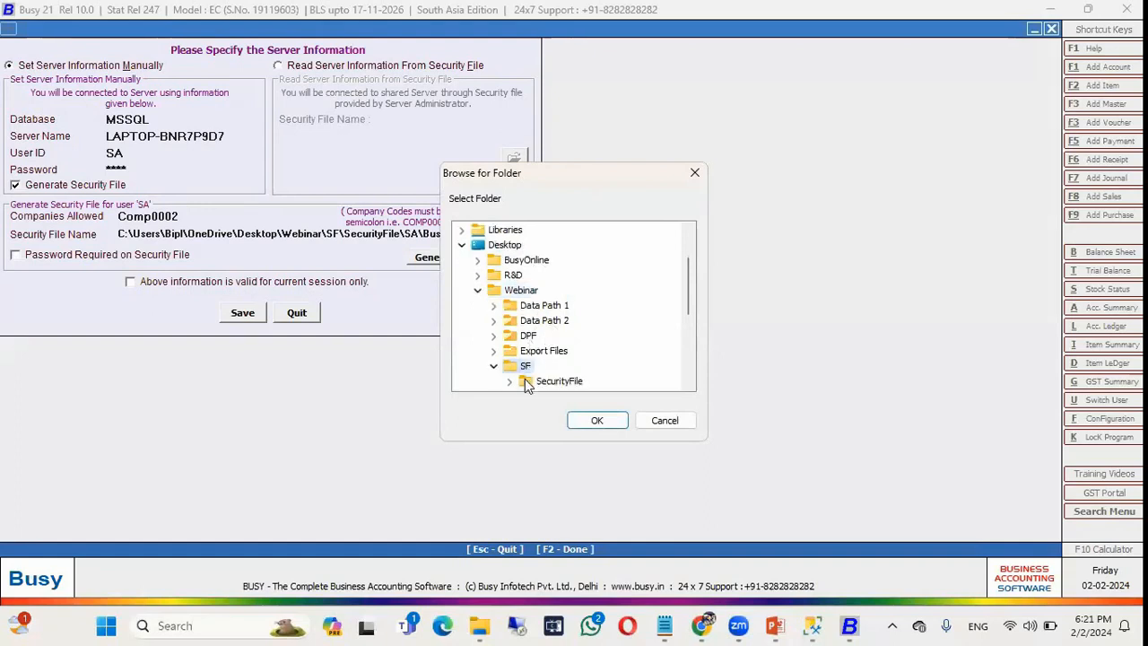
left_click(588, 421)
Generate the security file, acknowledge the success message, and exit Busy 21.
left_click(438, 260)
key("Return")
key("Return")
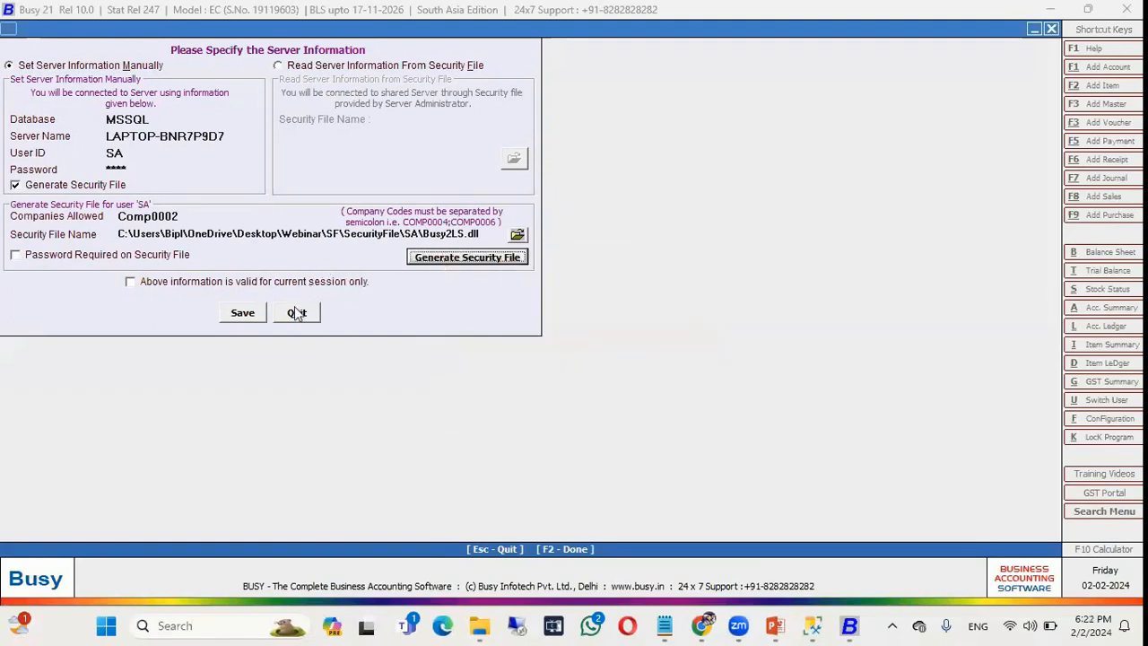
left_click(297, 314)
left_click(60, 317)
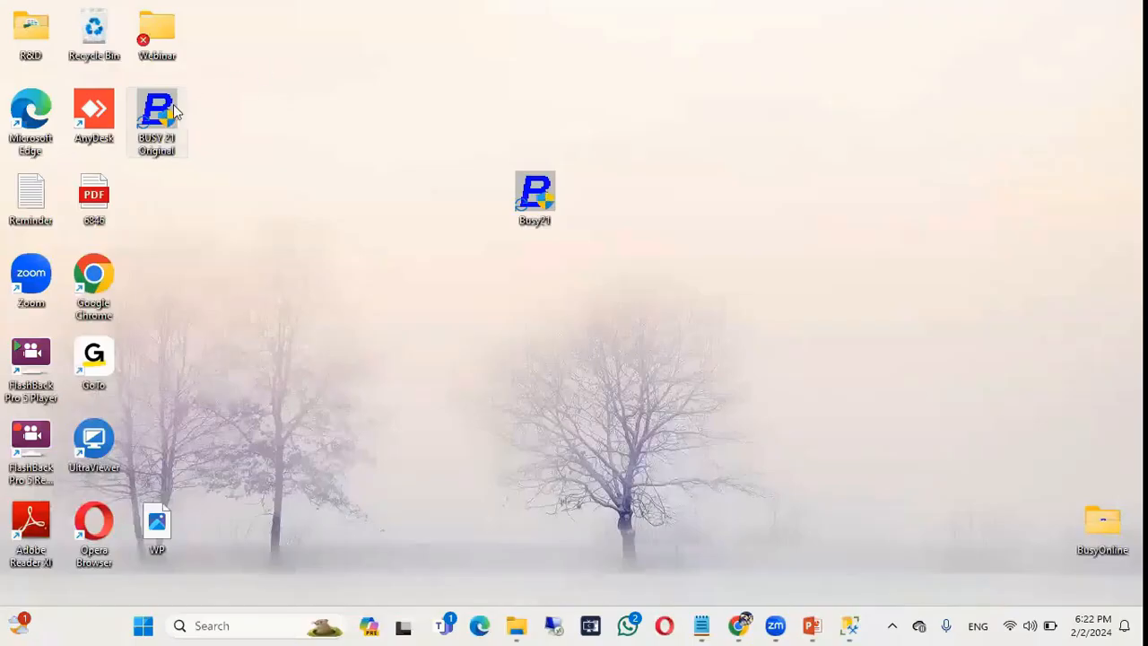
Navigate through Webinar, SF and SecurityFile to the SA folder and select Busy2LS.dll.
double_click(159, 34)
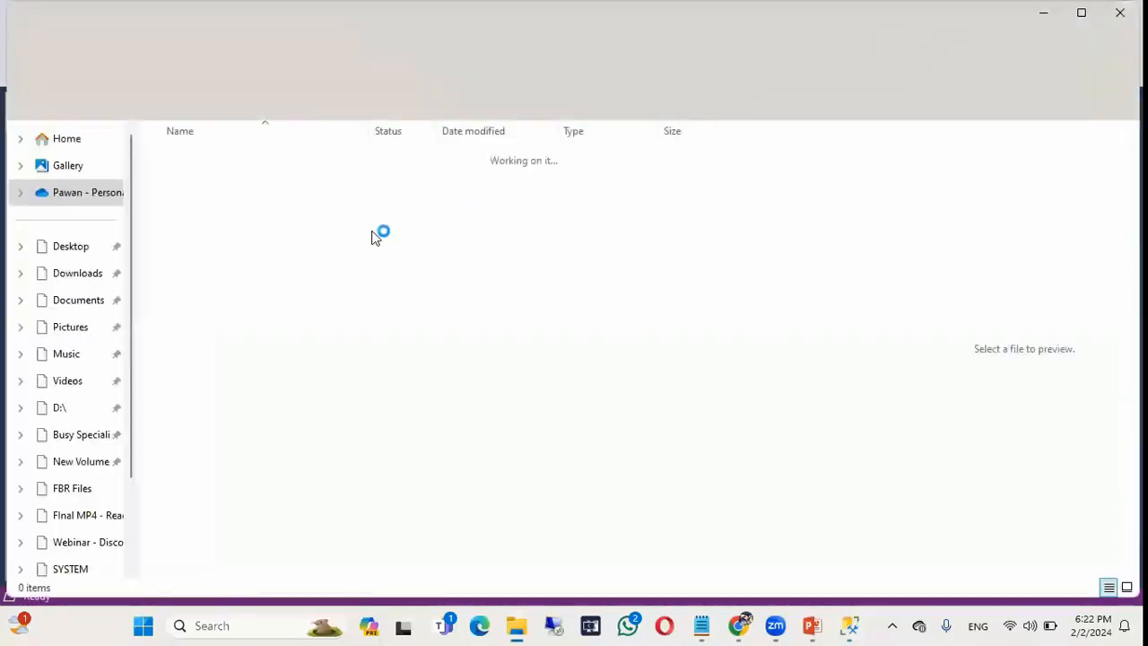
double_click(198, 270)
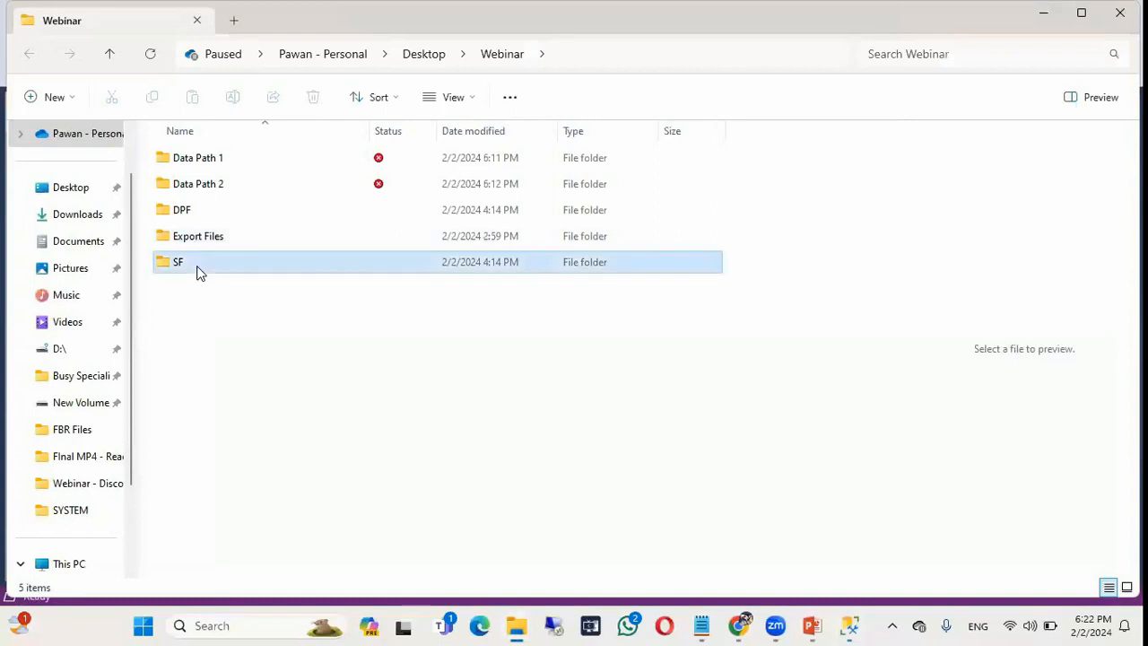
left_click(238, 162)
double_click(237, 161)
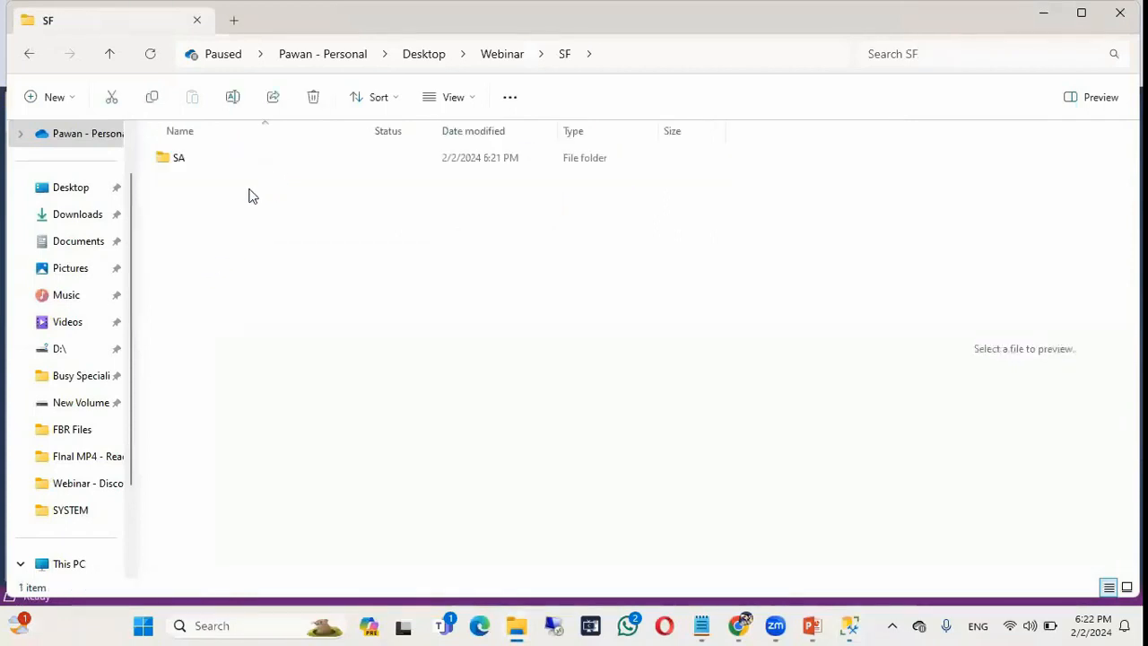
double_click(225, 165)
left_click(224, 166)
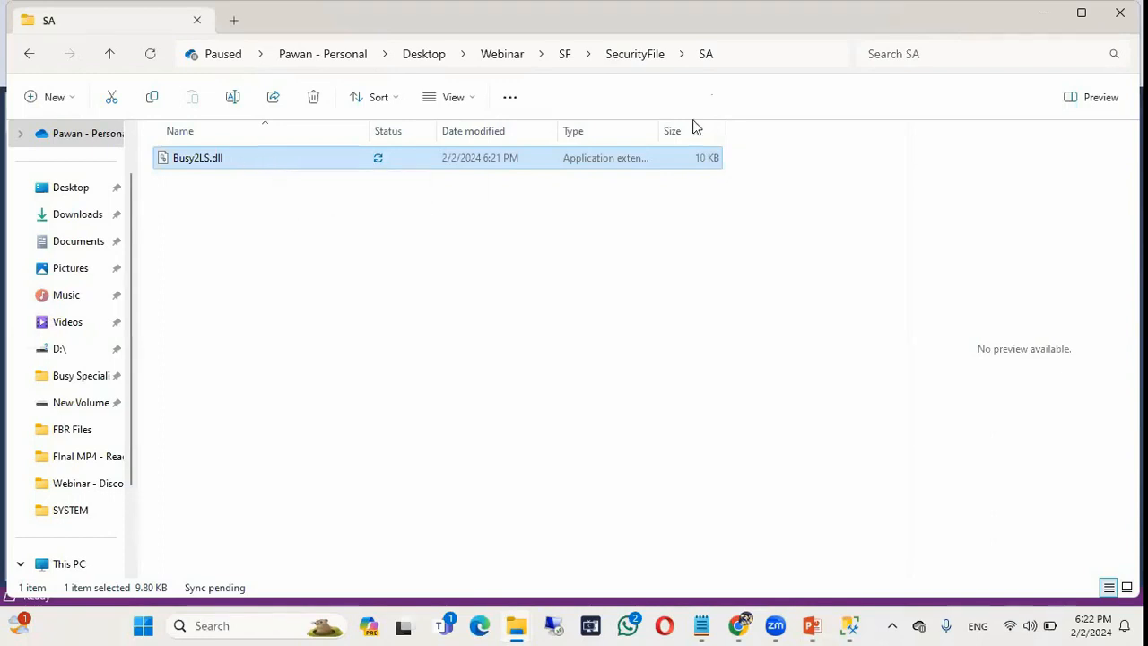
Copy the SA folder's full path from the address bar into the clipboard for Notepad.
left_click(737, 52)
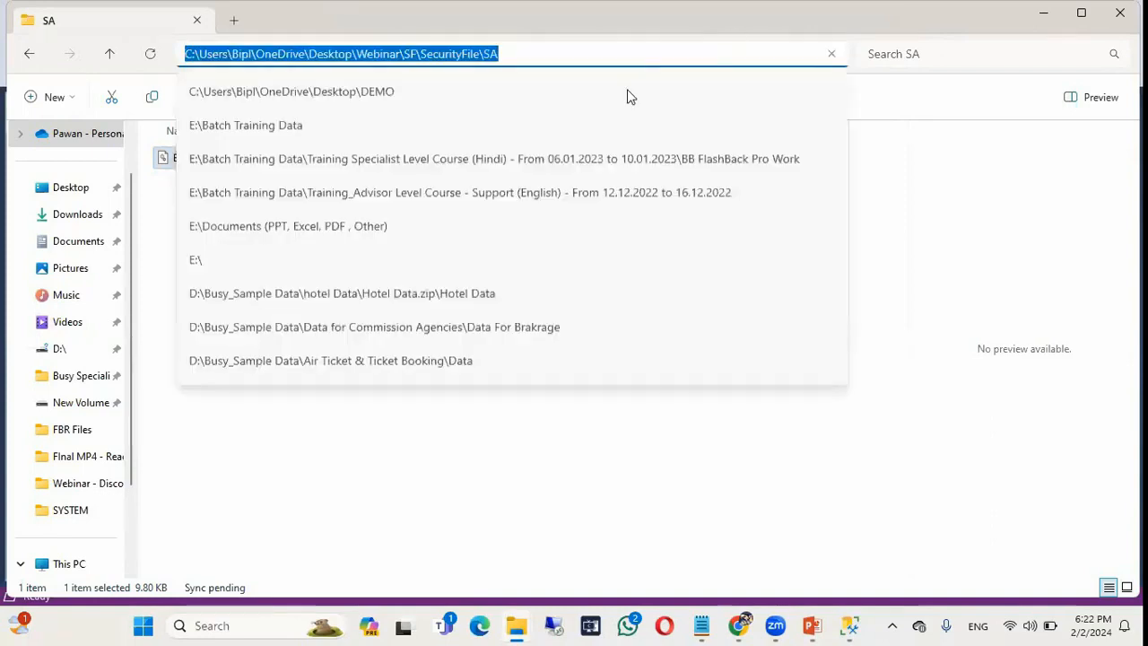
right_click(536, 52)
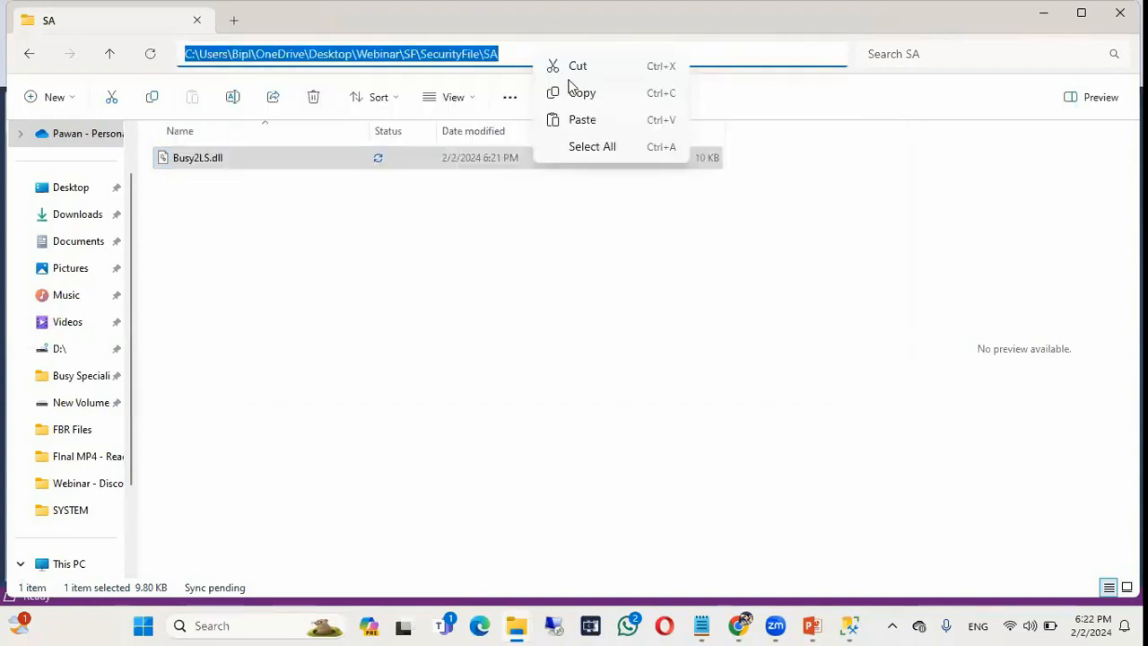
left_click(574, 95)
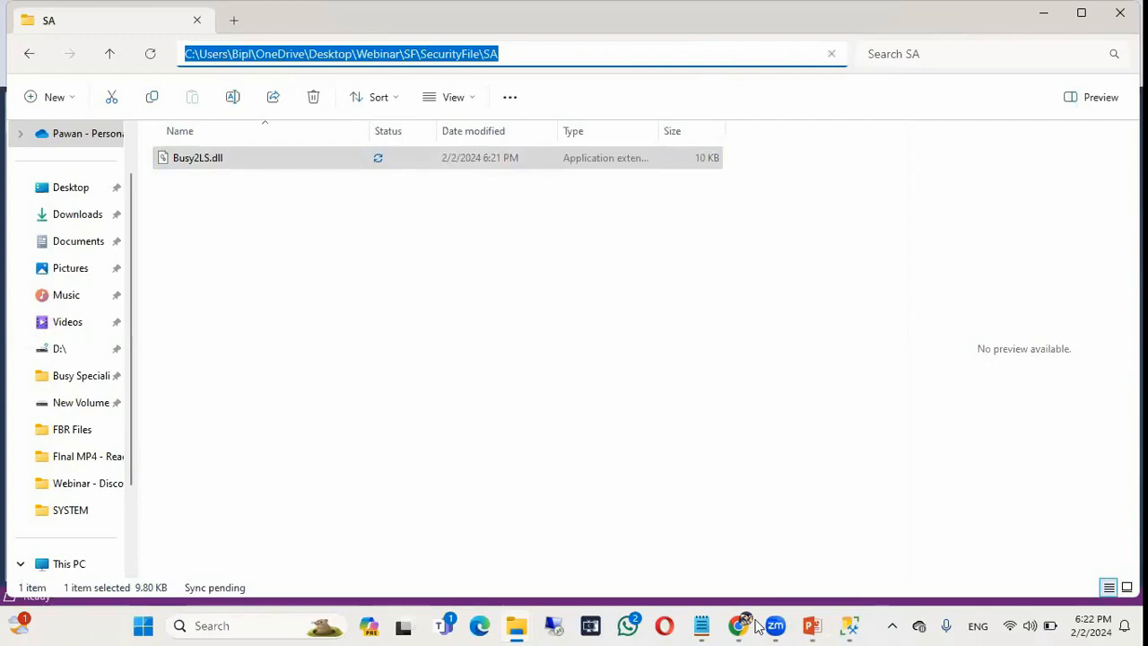
left_click(703, 626)
Replace the Notepad line with the SA folder path, a backslash and the Busy2LS.dll file name.
key("ctrl+a")
key("ctrl+v")
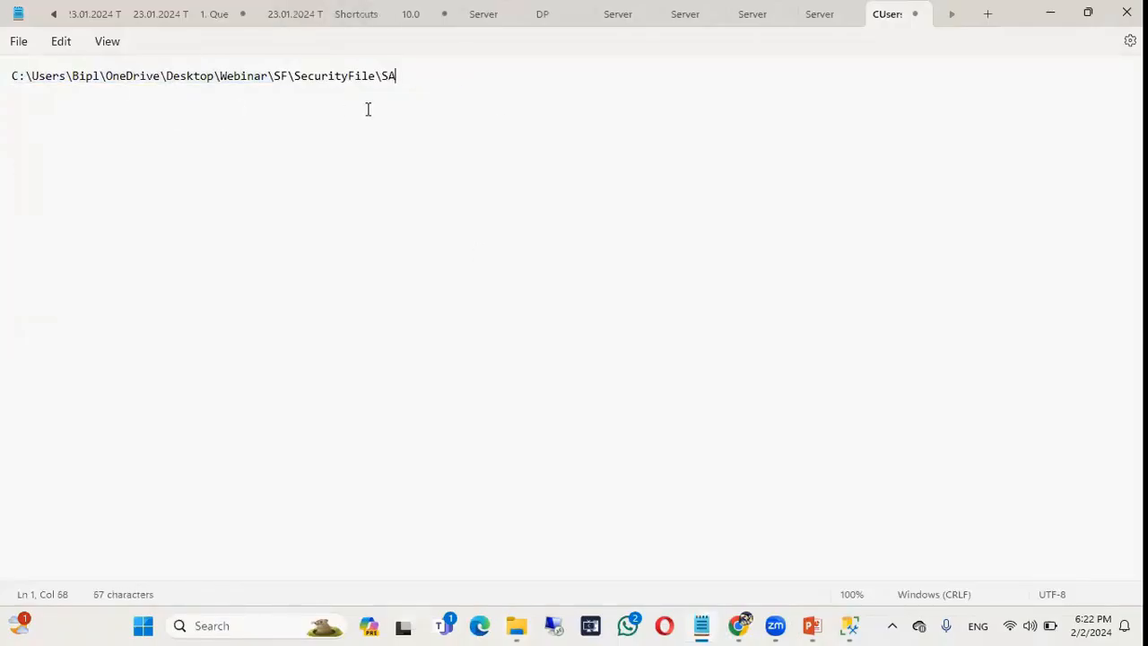
type("\\")
key("alt+Tab")
left_click(285, 166)
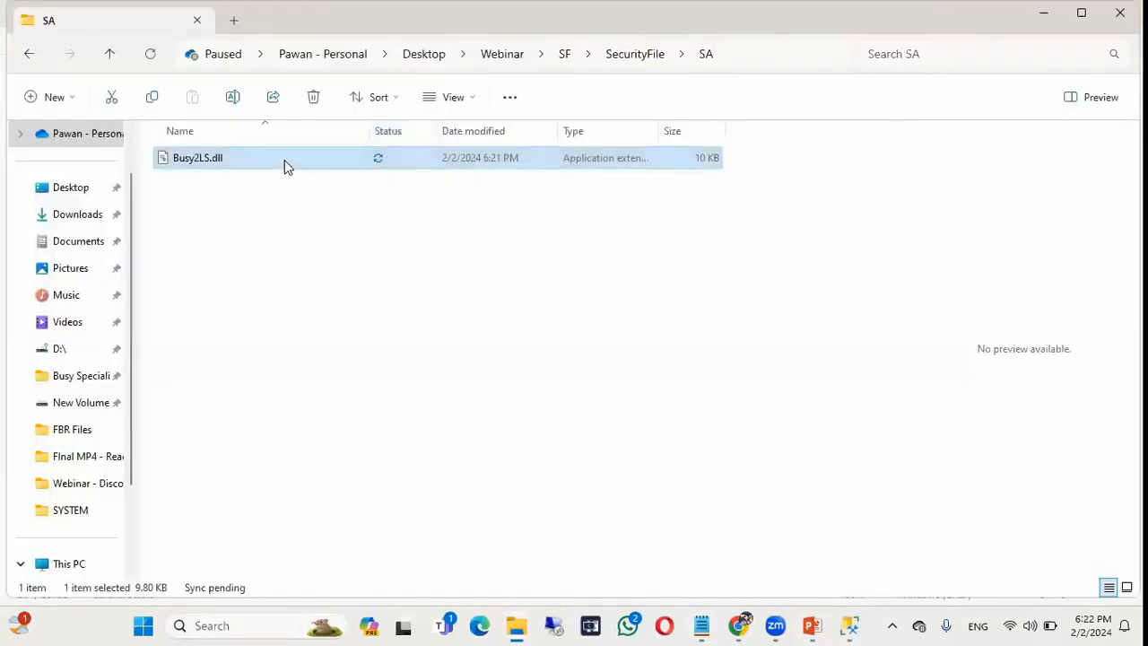
key("F2")
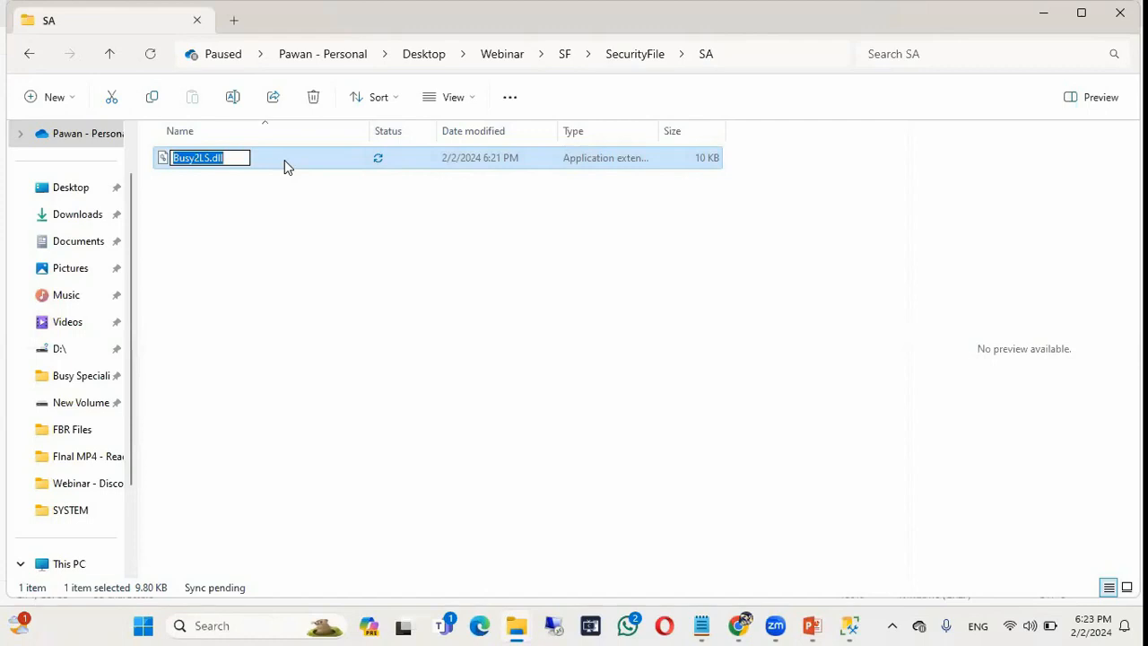
key("Return")
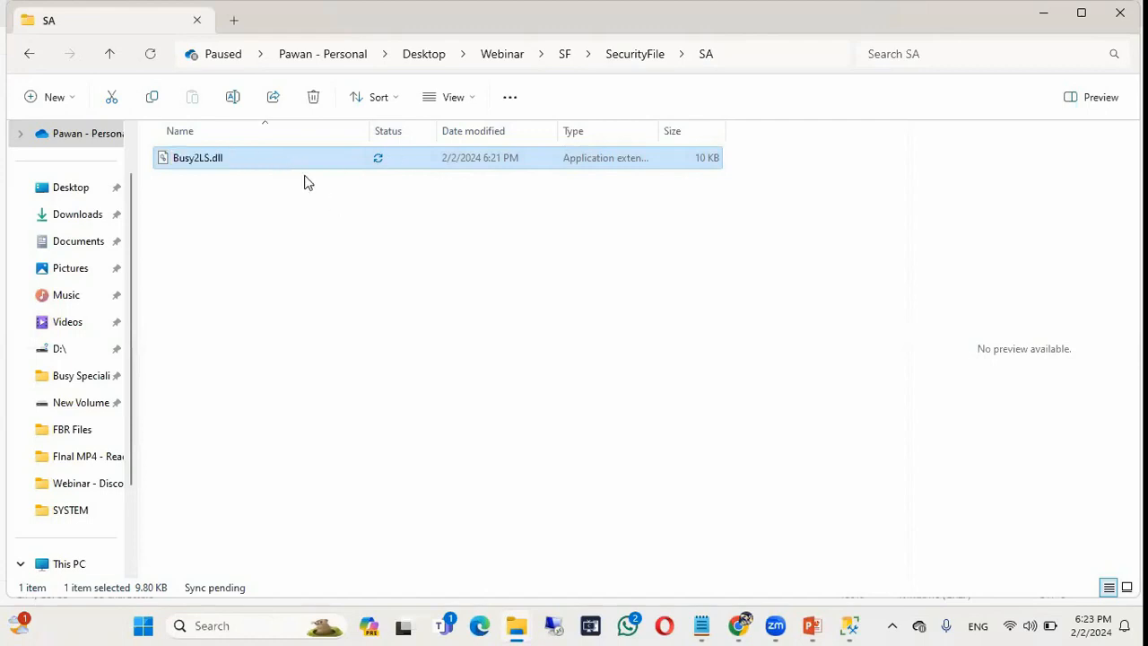
key("alt+Tab")
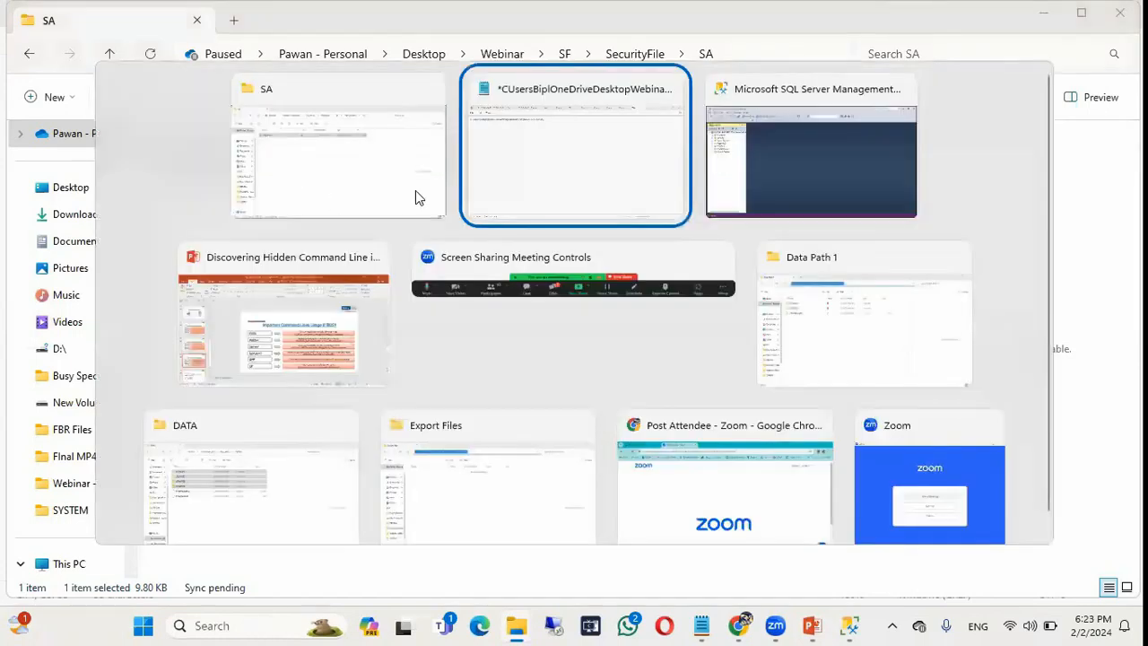
left_click(502, 74)
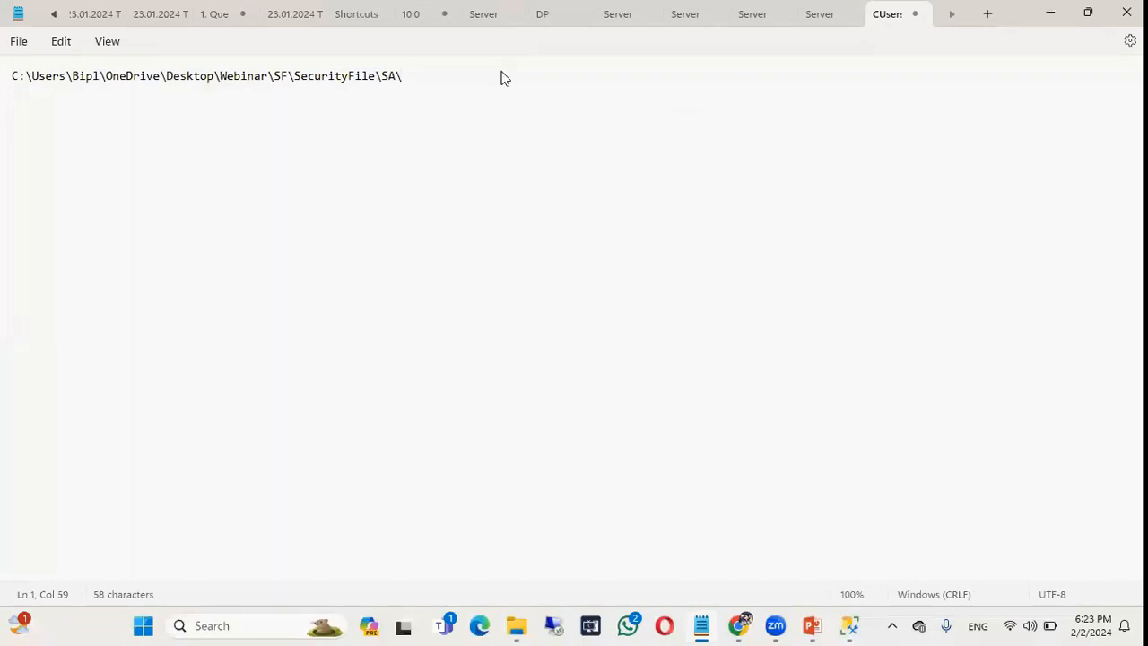
key("ctrl+v")
Copy the full SF\SecurityFile\SA\Busy2LS.dll path and return to the desktop.
key("shift+Left")
key("shift+Left")
key("shift+Left")
key("shift+Left")
key("shift+Left")
key("shift+Left")
key("shift+Left")
key("shift+Left")
key("shift+Left")
key("shift+Left")
key("shift+Left")
key("shift+Left")
key("shift+Left")
key("shift+Left")
key("shift+Left")
key("shift+Left")
key("shift+Left")
key("shift+Left")
key("shift+Left")
key("shift+Left")
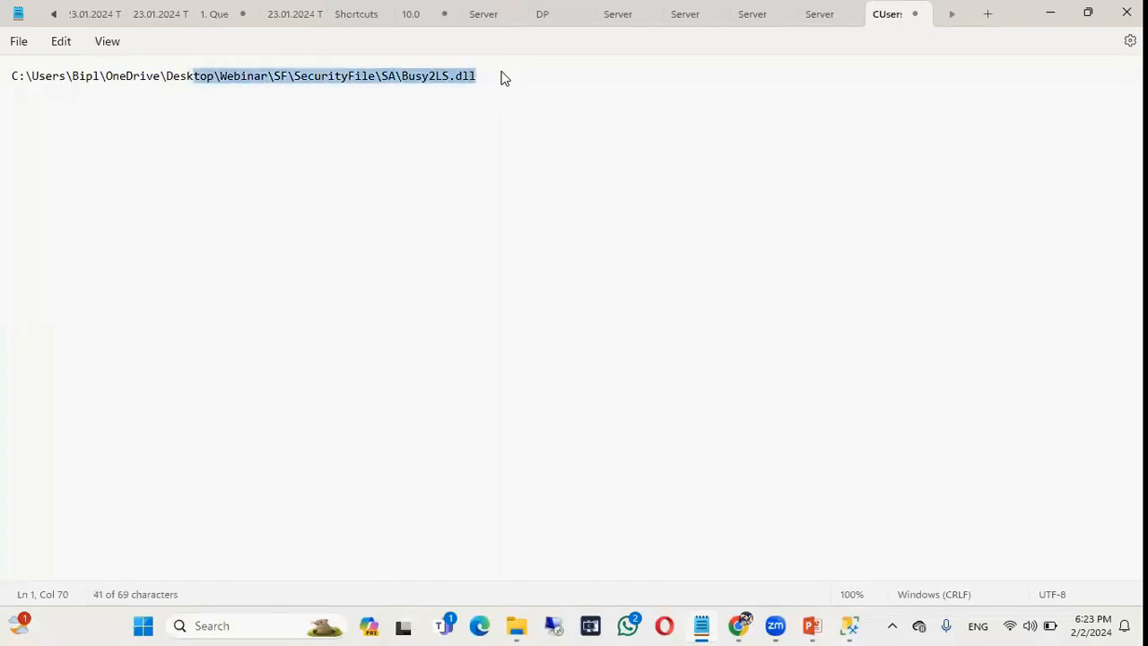
key("shift+Left")
key("shift+Left")
key("shift+Left")
key("shift+Left")
key("shift+Left")
key("shift+Left")
key("shift+Left")
key("shift+Left")
key("shift+Left")
key("shift+Left")
key("shift+Left")
key("shift+Left")
key("shift+Left")
key("shift+Left")
key("shift+Left")
key("shift+Left")
key("shift+Left")
key("shift+Left")
key("shift+Left")
key("shift+Left")
right_click(461, 83)
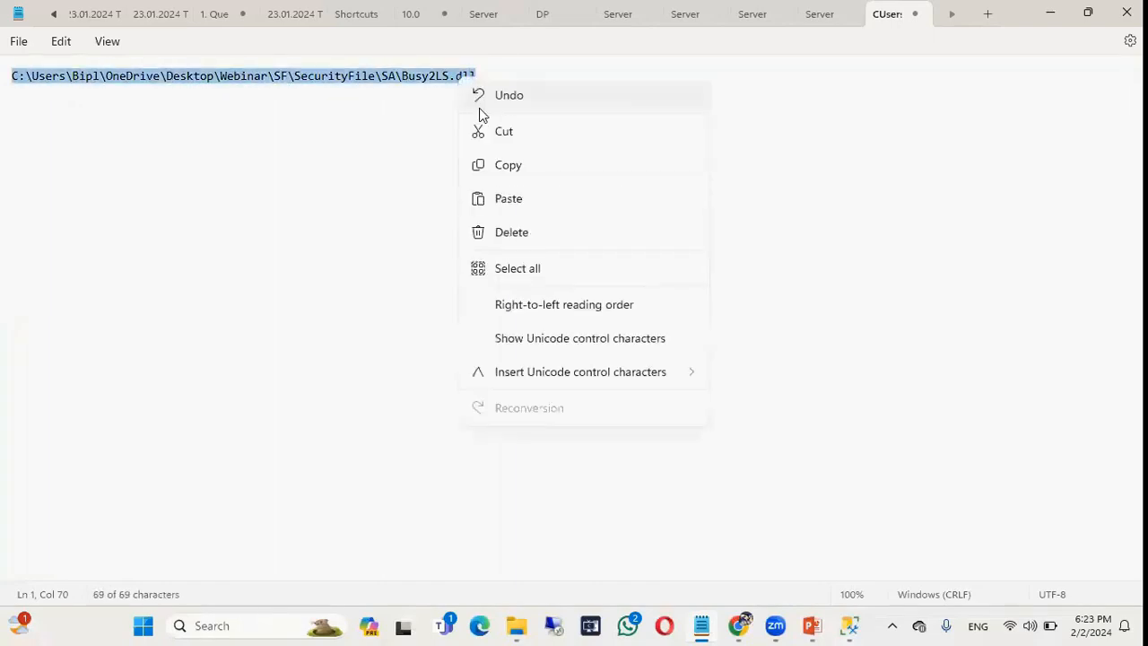
left_click(507, 165)
key("super+d")
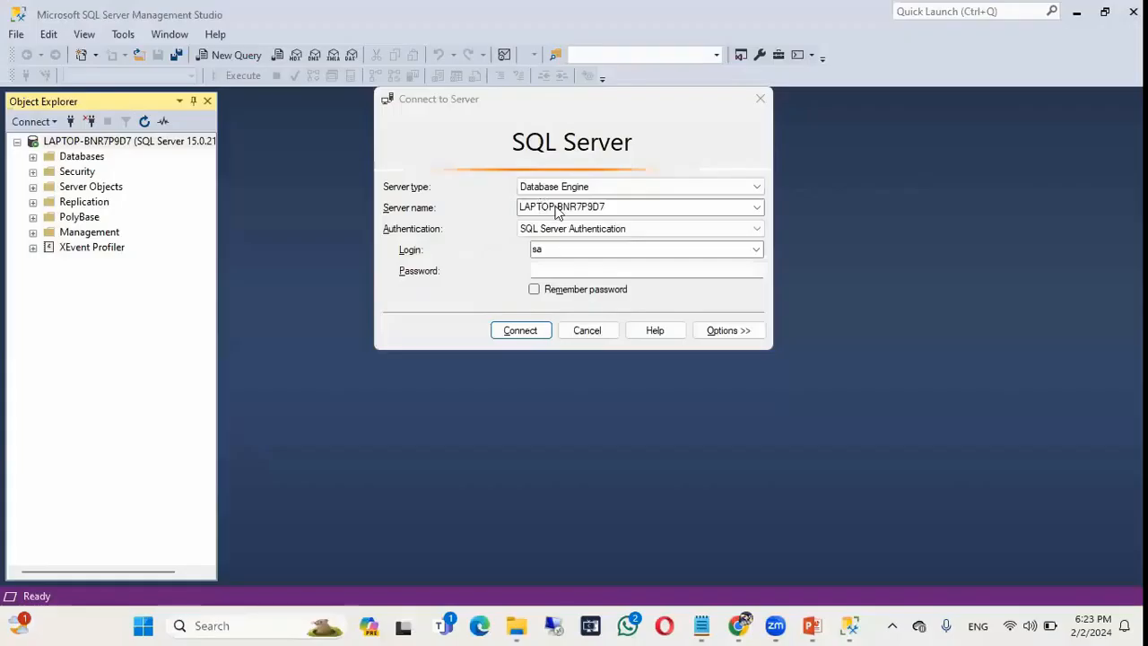
Cancel the SQL Server connection prompt and launch Busy21 from its desktop shortcut.
right_click(539, 205)
key("Escape")
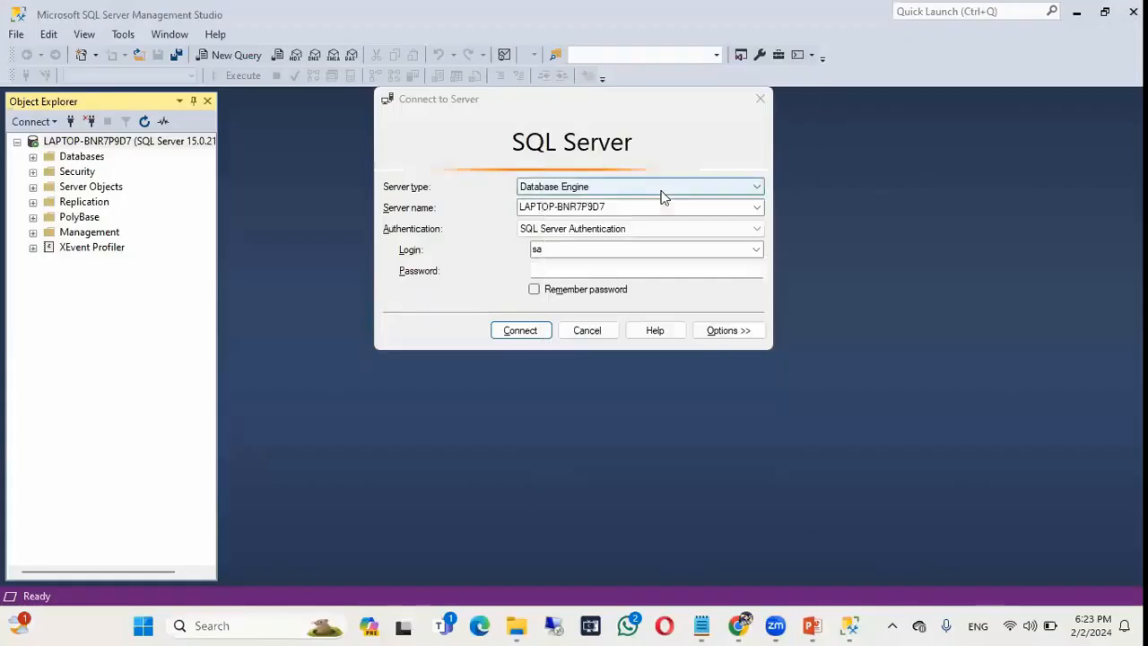
left_click(597, 330)
key("super+d")
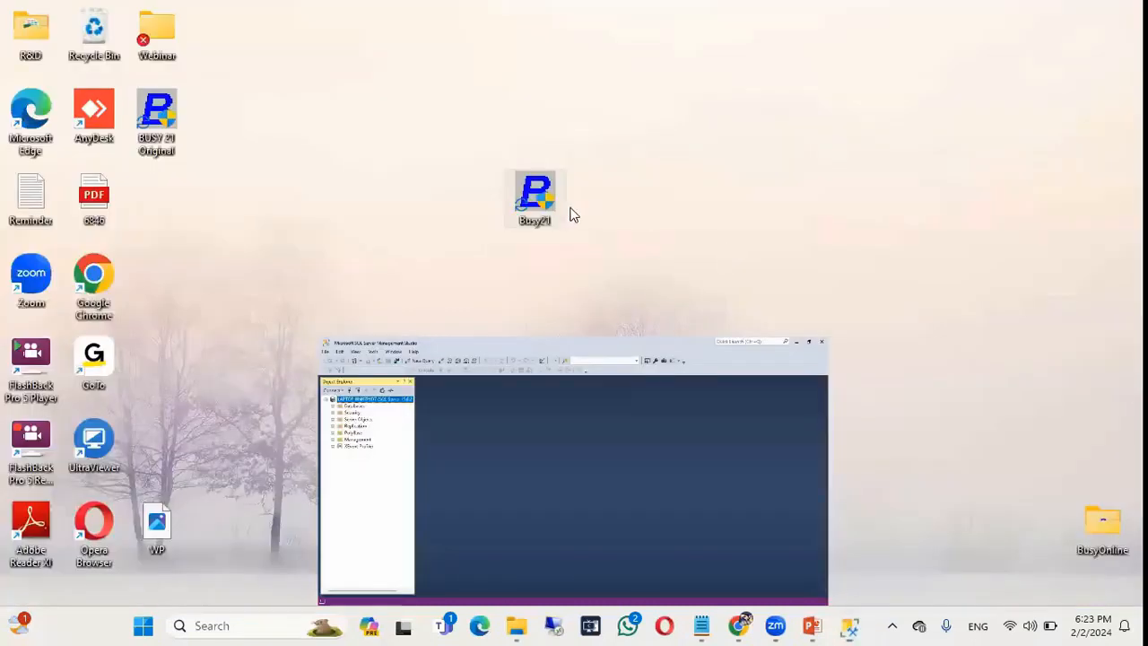
double_click(548, 198)
Change the Busy21 shortcut Target from Server=? to EC/SF= plus the Busy2LS.dll path, and apply.
right_click(549, 203)
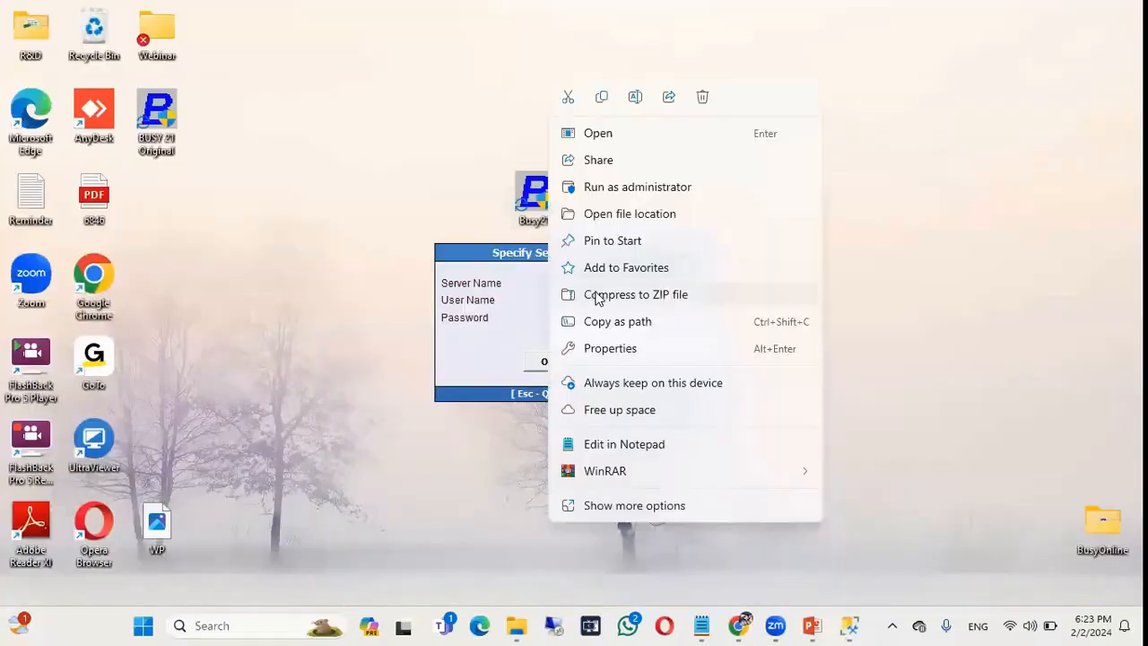
left_click(610, 346)
left_click(785, 288)
key("BackSpace")
key("BackSpace")
key("BackSpace")
key("BackSpace")
key("BackSpace")
key("BackSpace")
key("BackSpace")
key("BackSpace")
key("BackSpace")
key("BackSpace")
key("BackSpace")
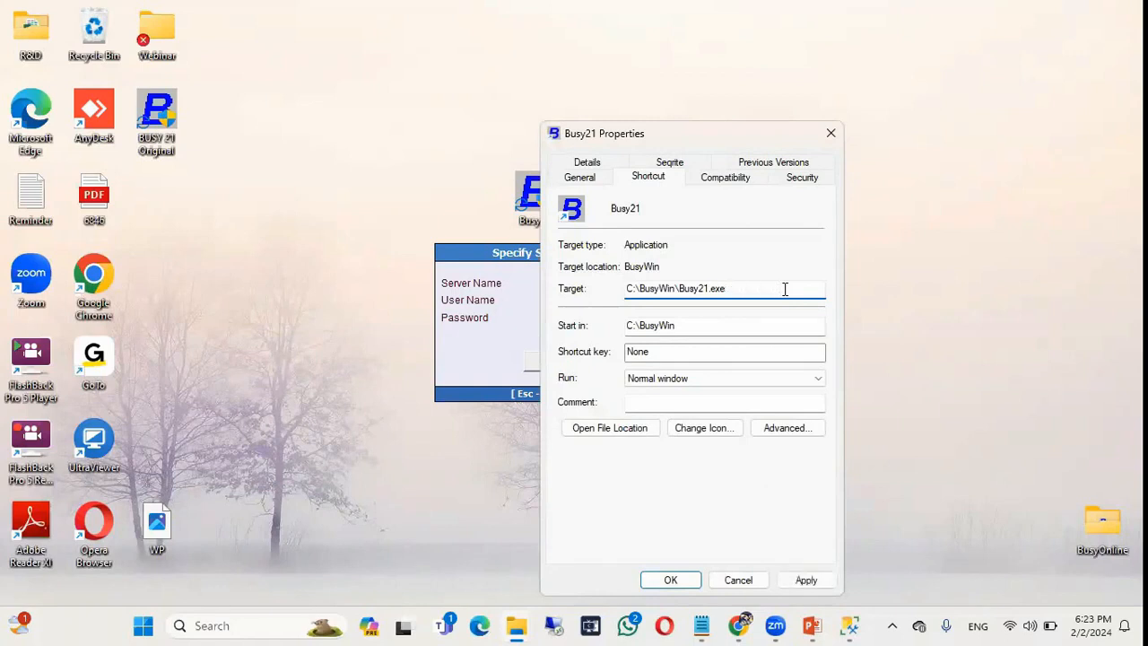
type("EC/SF=")
key("ctrl+v")
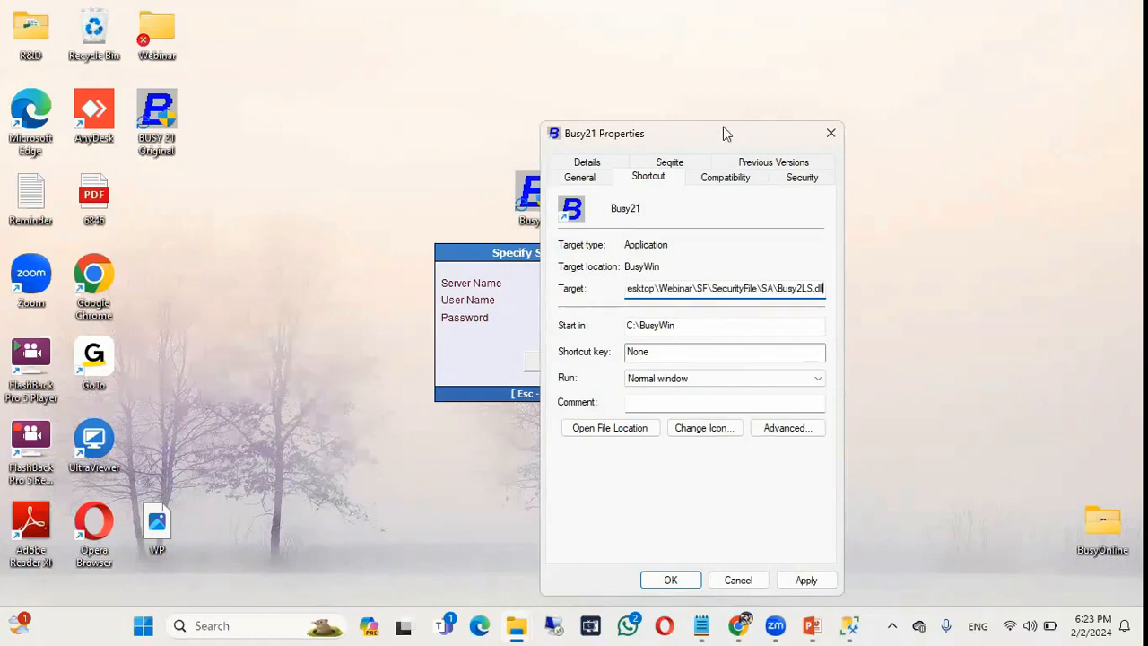
left_click_drag(722, 127, 723, 46)
left_click(807, 500)
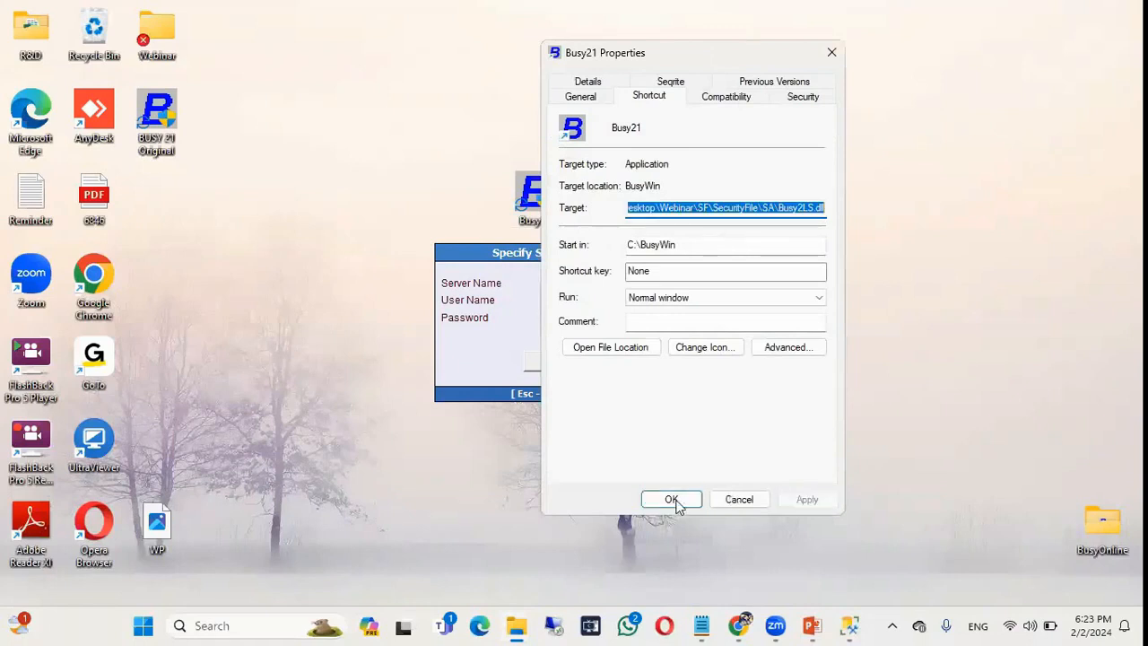
left_click(670, 500)
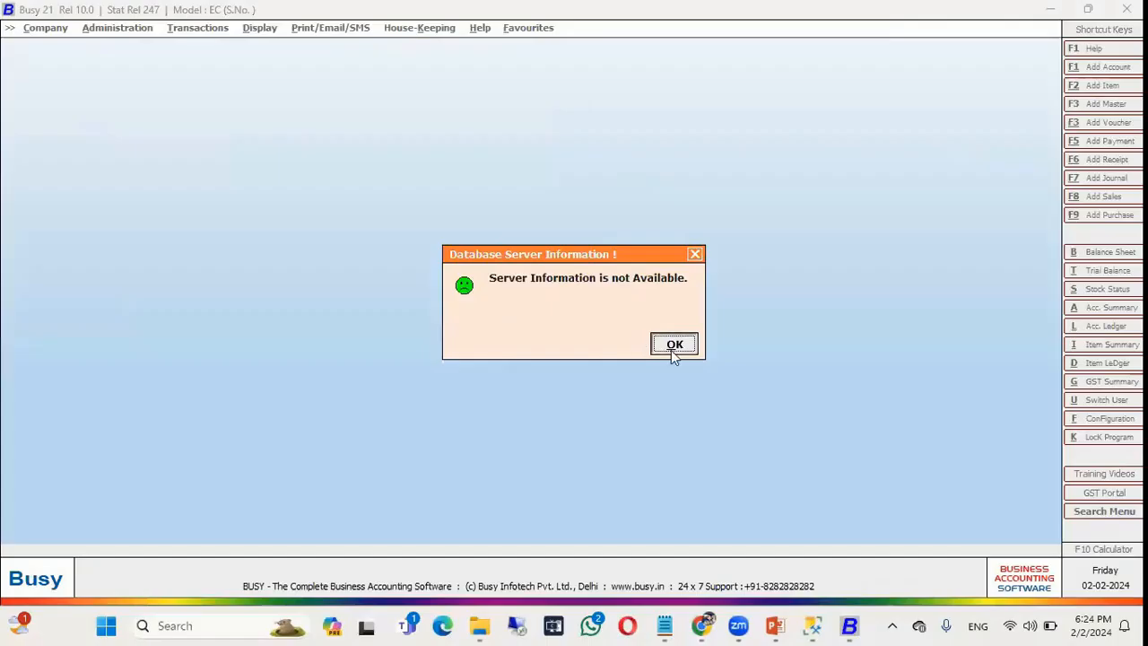
Dismiss the server information, security check and IndiaMART messages, then recheck the shortcut's new target.
left_click(671, 346)
left_click(671, 346)
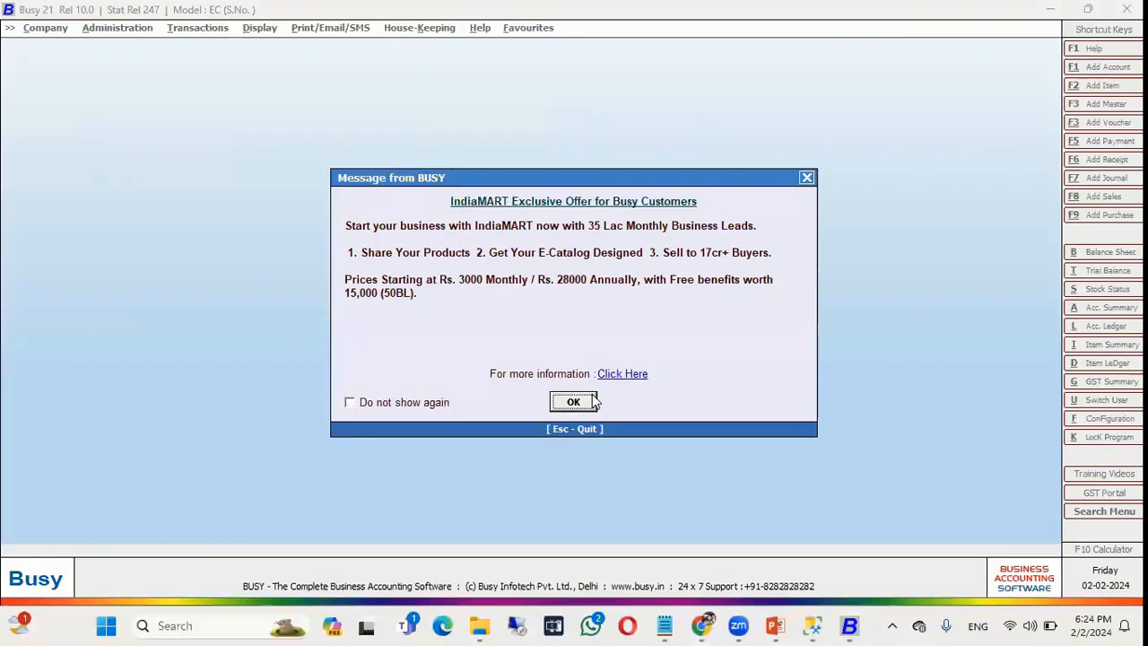
left_click(577, 401)
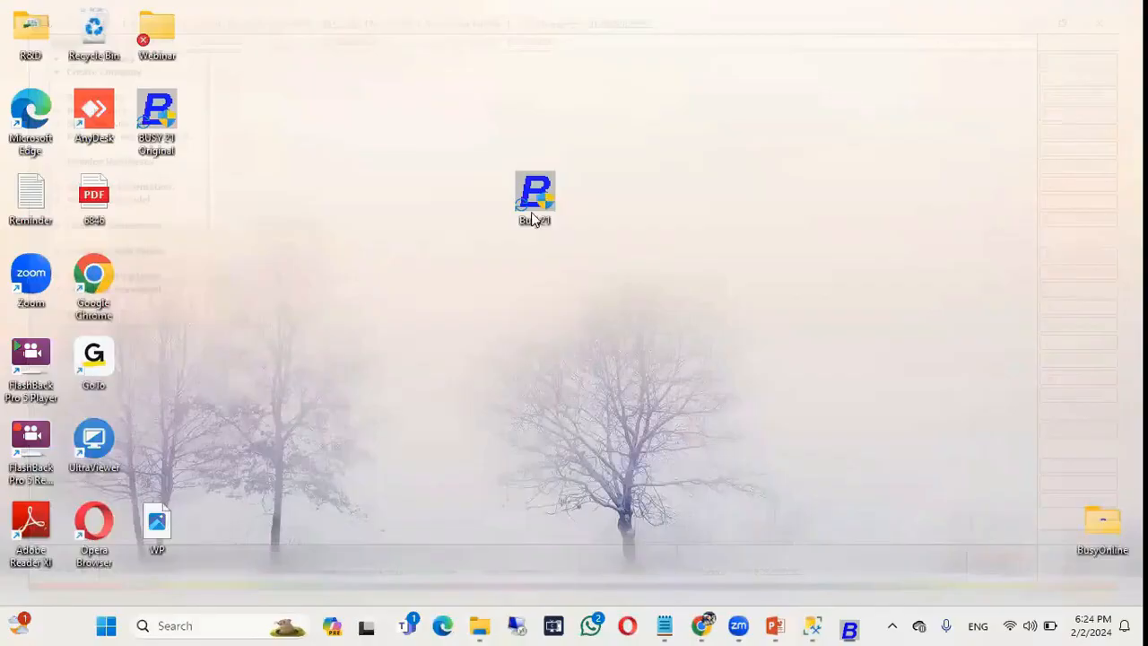
right_click(535, 195)
left_click(610, 349)
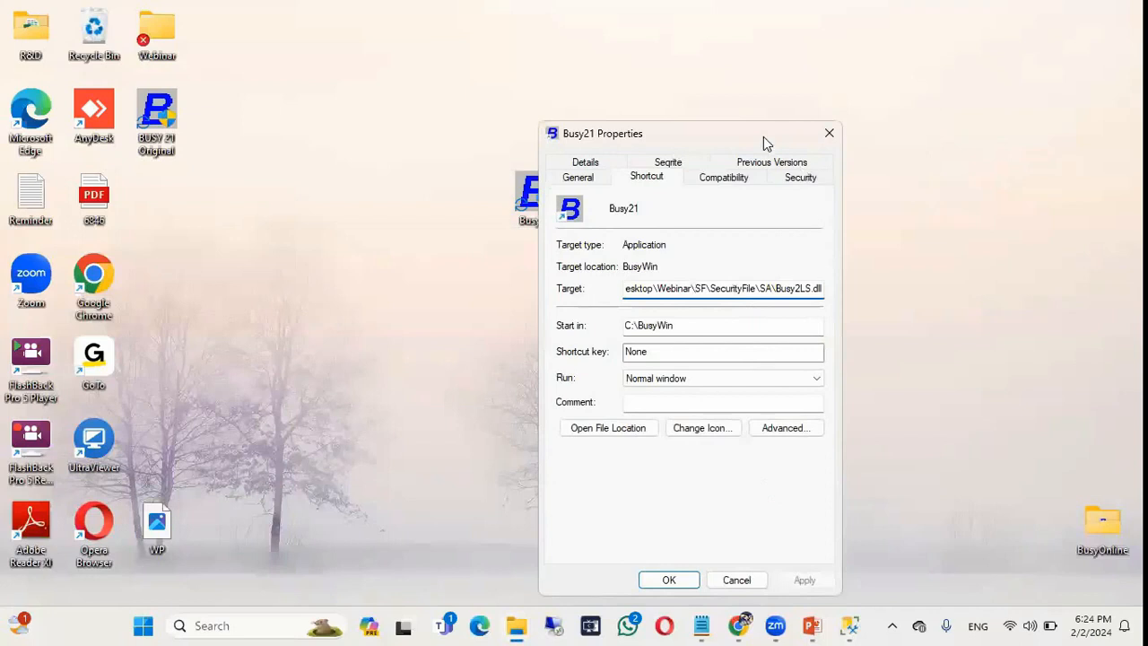
left_click_drag(763, 136, 715, 67)
left_click(642, 504)
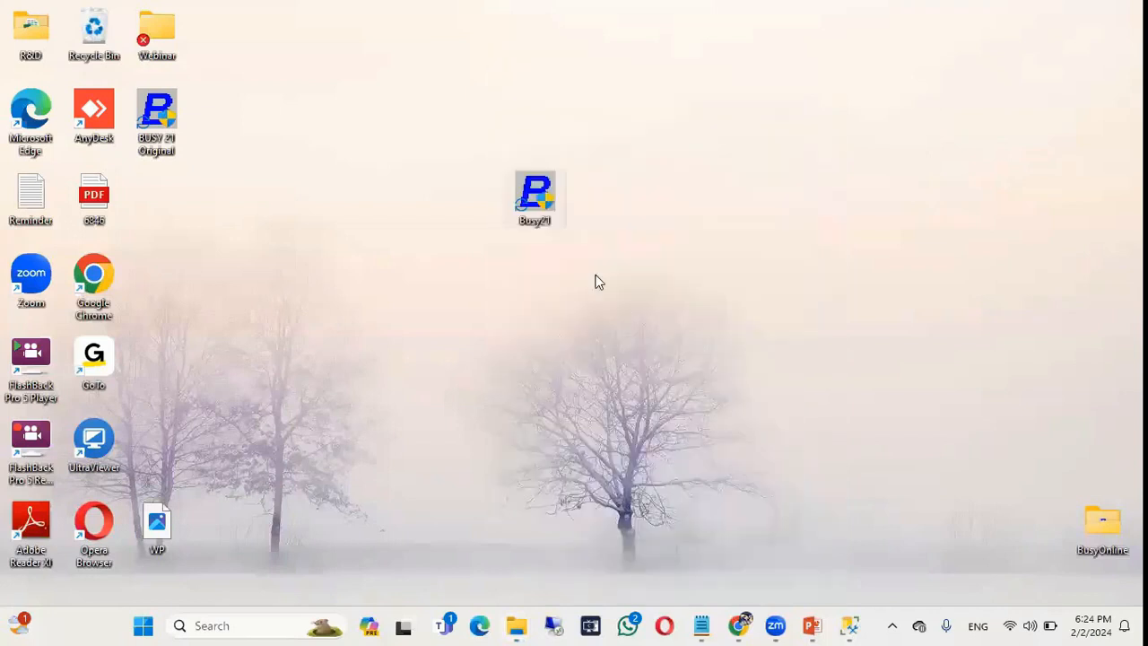
Launch Busy21 showing only HBM Company Limited (Comp0002), then bring PowerPoint back maximized.
double_click(531, 192)
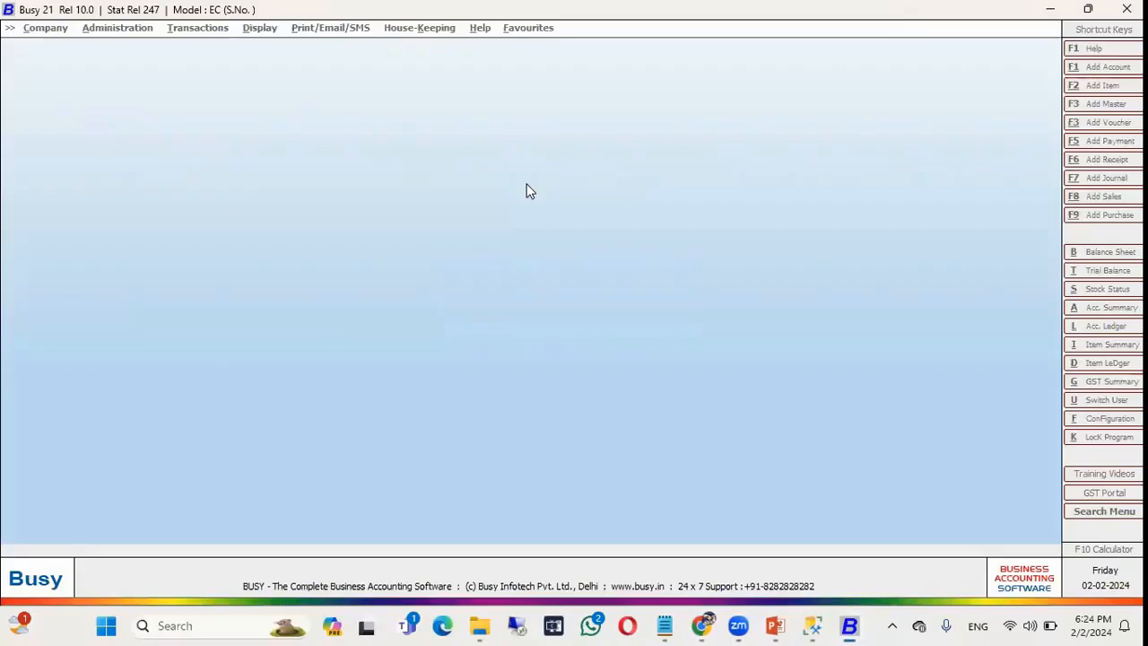
key("Escape")
key("Return")
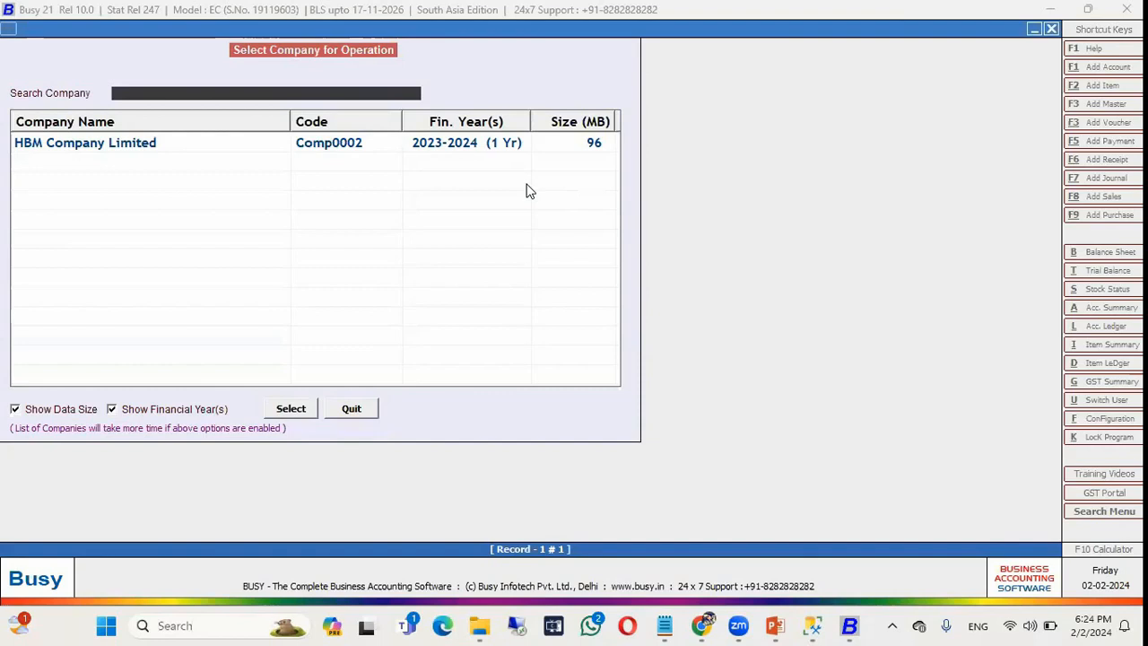
key("alt+Tab")
key("alt+Tab")
key("alt+Tab")
key("alt+Tab")
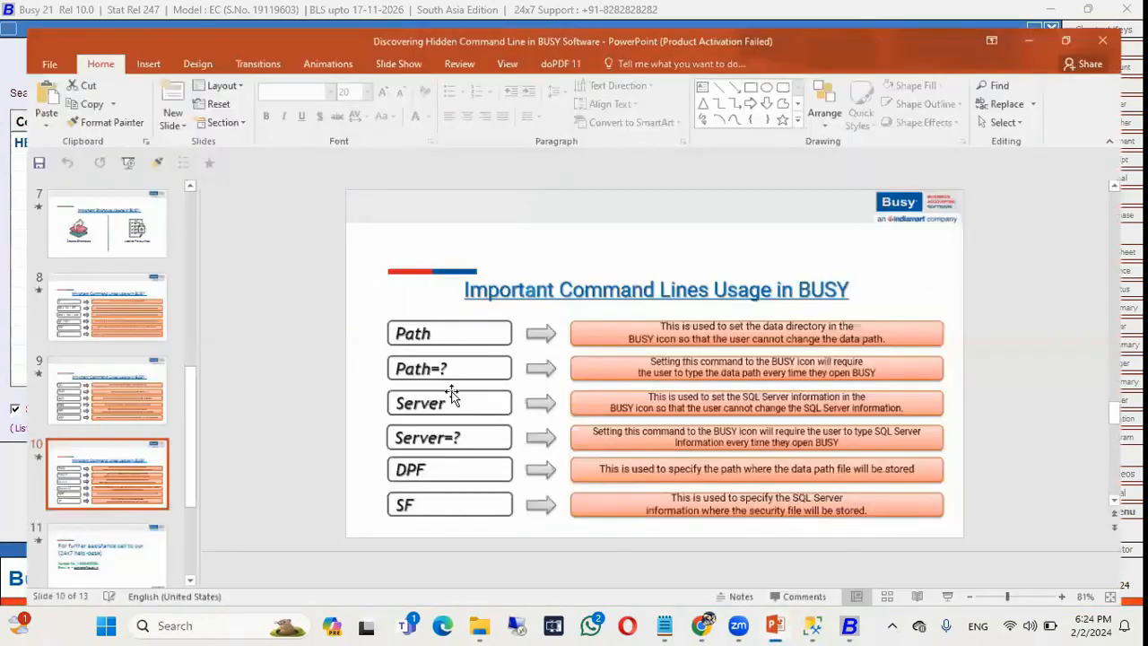
key("super+Up")
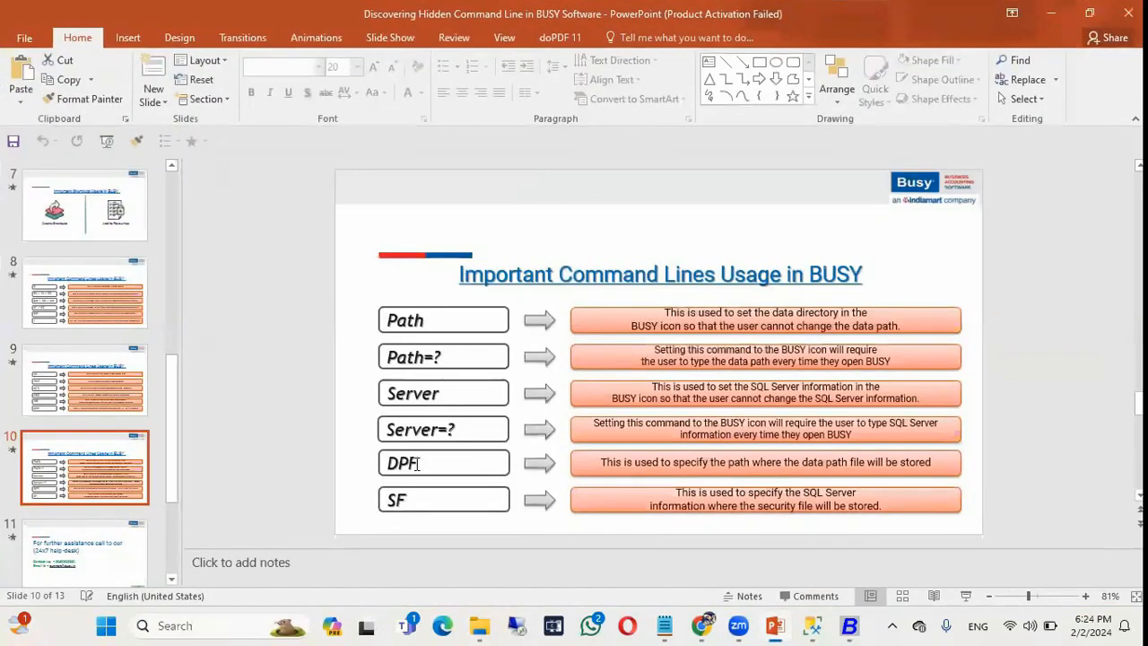